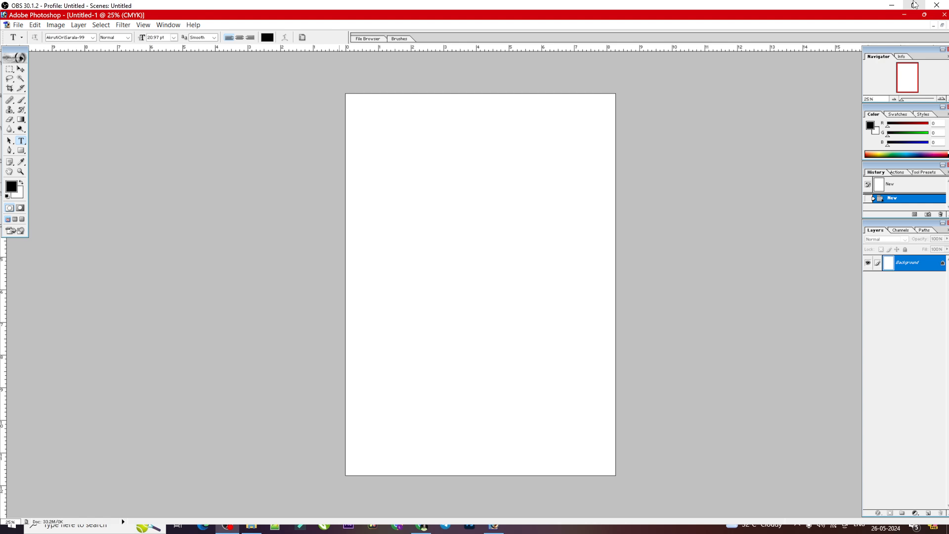
Step: Switch to the Barnabodha PDF in the browser and look over the Odia word lists on page 12
{"action": "left_click", "coordinate": [892, 5]}
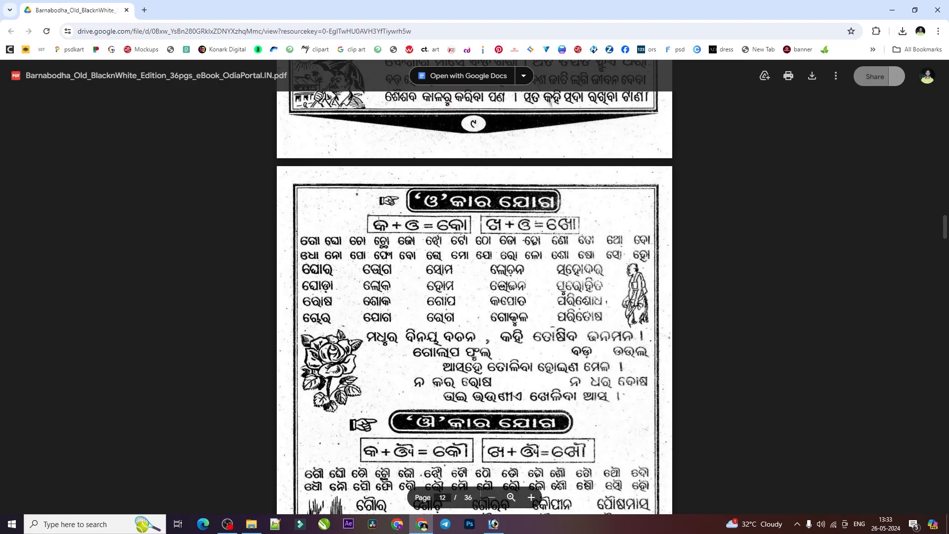
{"action": "scroll", "coordinate": [667, 146], "scroll_direction": "down", "scroll_amount": 1}
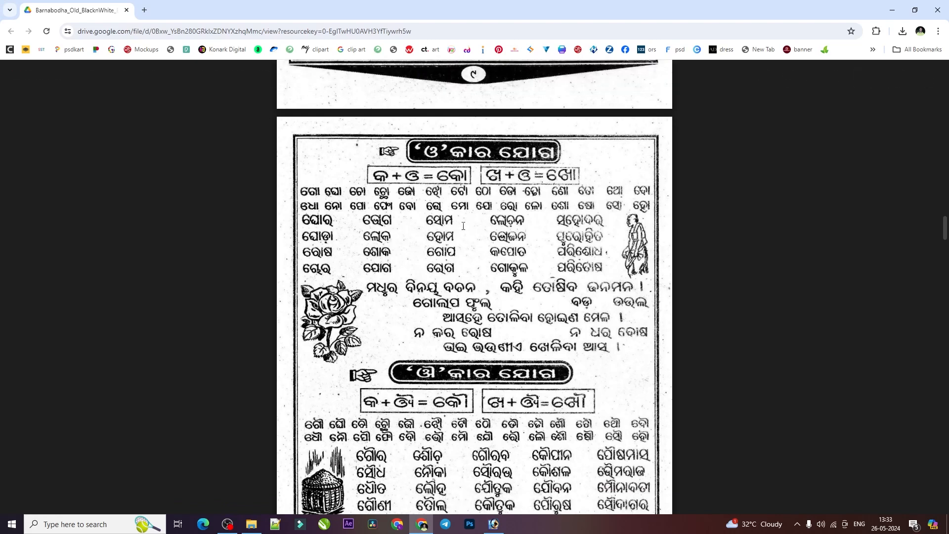
{"action": "scroll", "coordinate": [452, 233], "scroll_direction": "down", "scroll_amount": 1}
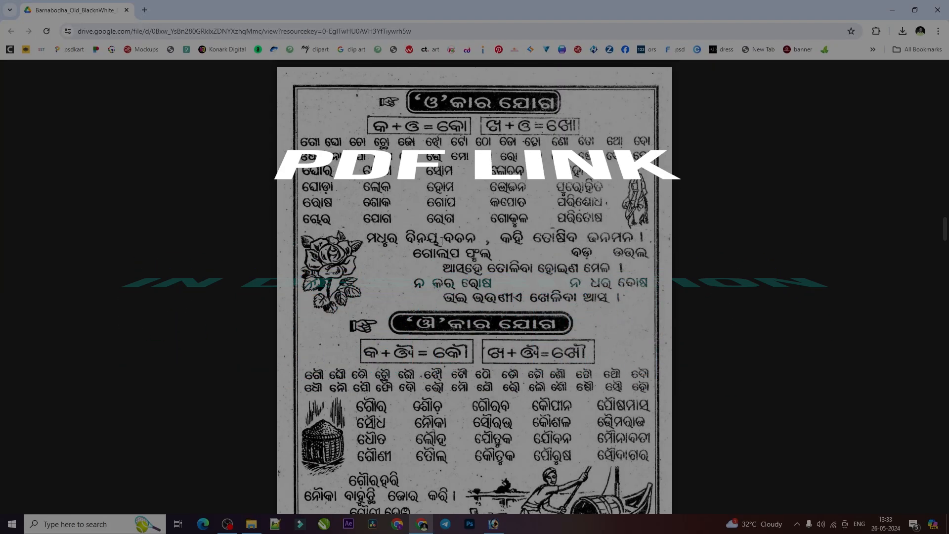
{"action": "scroll", "coordinate": [437, 257], "scroll_direction": "down", "scroll_amount": 4}
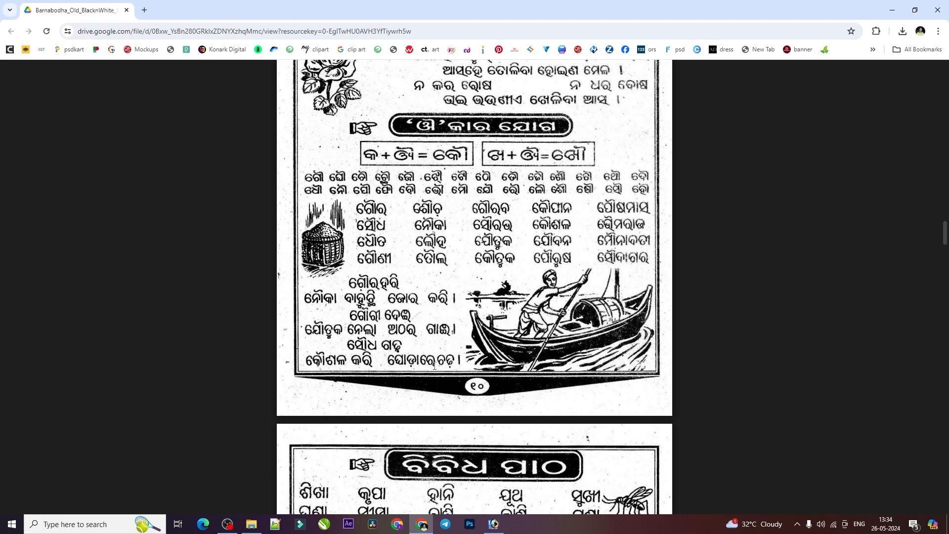
Step: Switch to Photoshop and launch the Akruti keyboard software from the Windows application list
{"action": "left_click", "coordinate": [494, 523]}
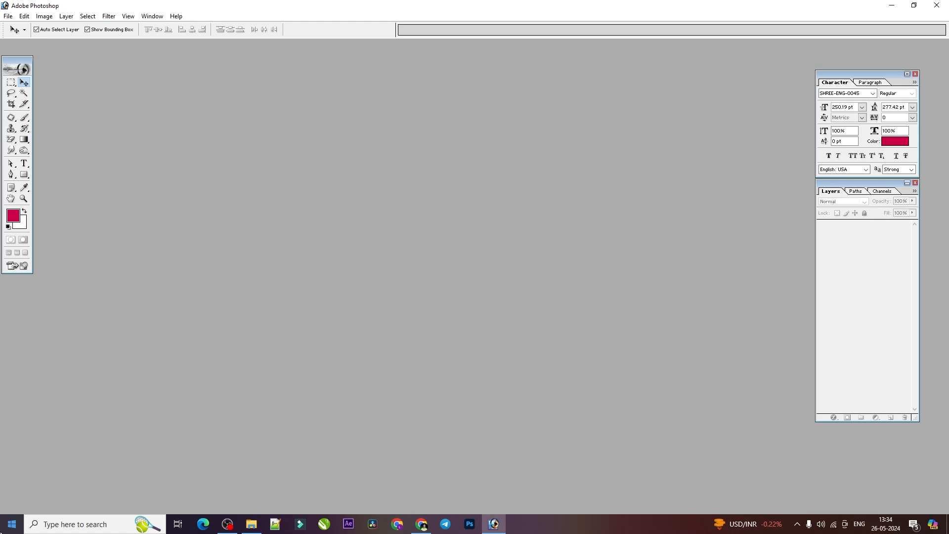
{"action": "left_click", "coordinate": [11, 524]}
{"action": "scroll", "coordinate": [50, 462], "scroll_direction": "down", "scroll_amount": 3}
{"action": "left_click", "coordinate": [64, 403]}
{"action": "left_click", "coordinate": [82, 437]}
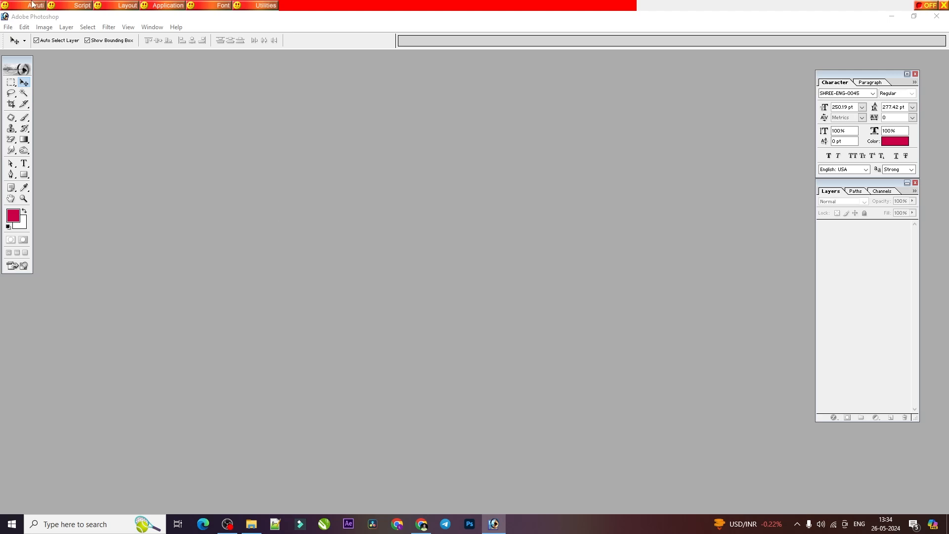
Step: Set the Akruti script to Oriya and its keyboard layout to Shree-Lipi
{"action": "left_click", "coordinate": [63, 9]}
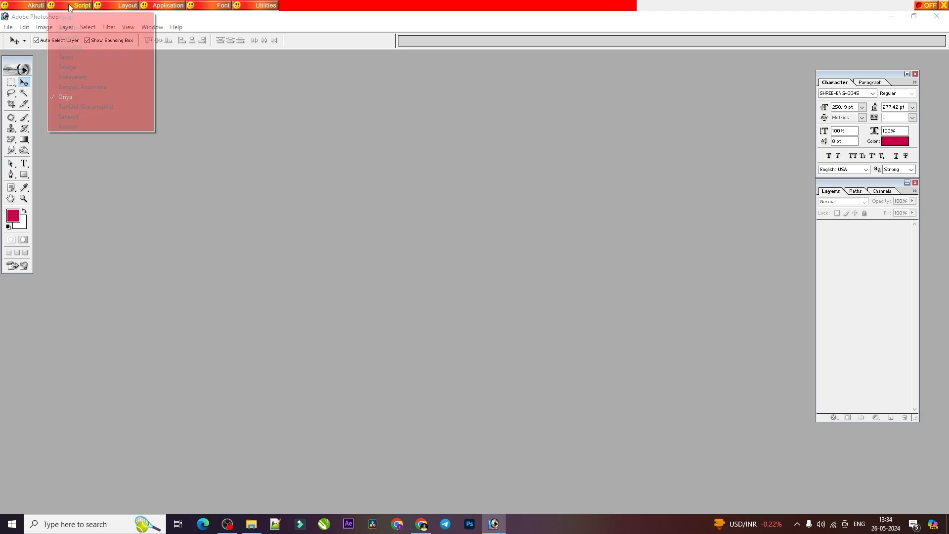
{"action": "left_click", "coordinate": [67, 97]}
{"action": "left_click", "coordinate": [173, 10]}
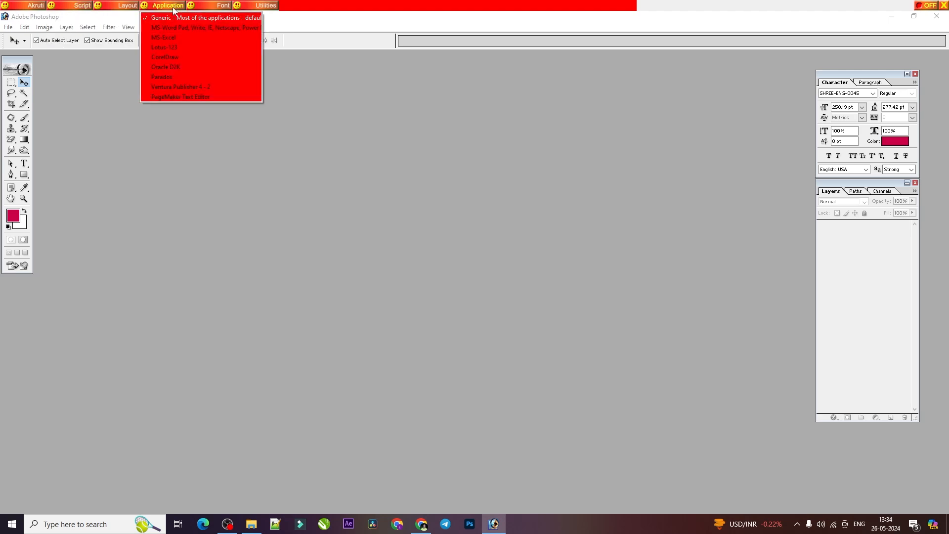
{"action": "left_click", "coordinate": [124, 9]}
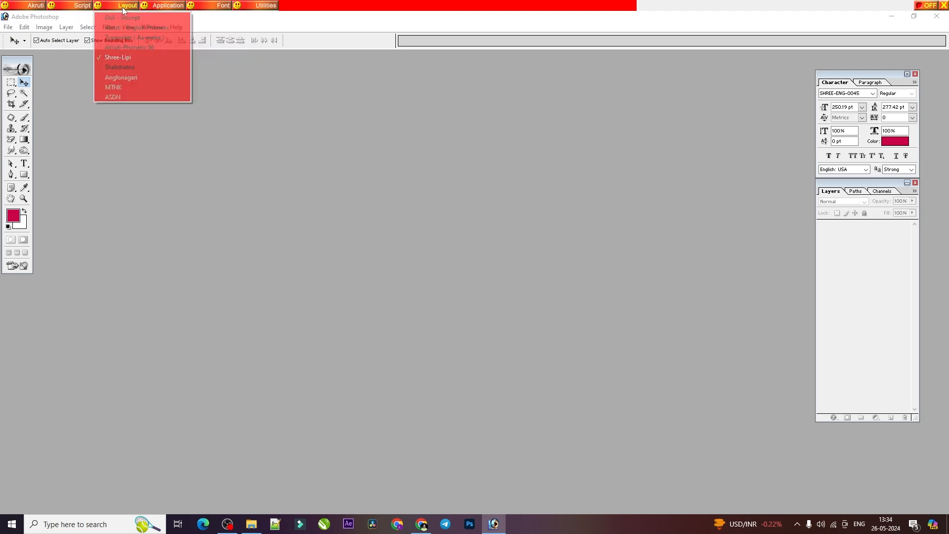
{"action": "left_click", "coordinate": [121, 57]}
Step: Create a new white RGB portrait document from a preset page size, about 8.3 inches wide
{"action": "key", "text": "ctrl+n"}
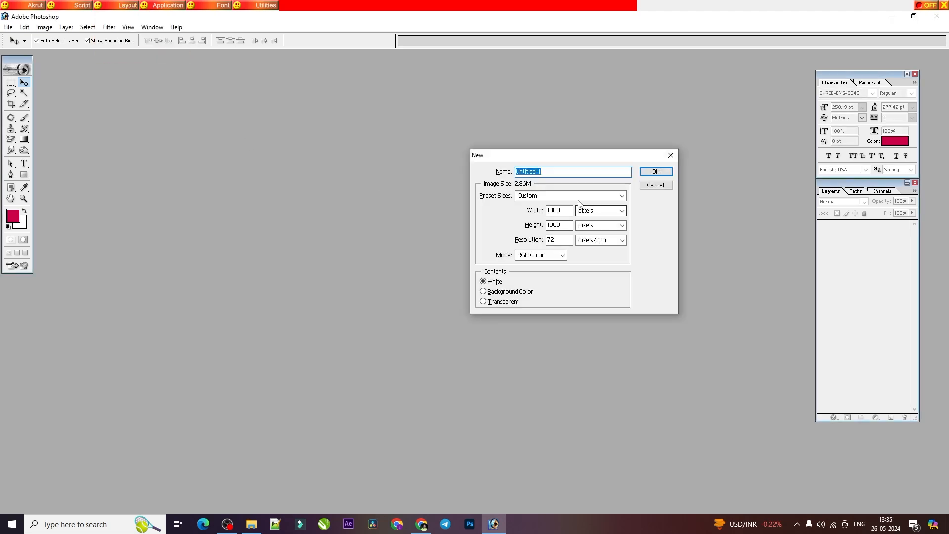
{"action": "left_click", "coordinate": [578, 197]}
{"action": "left_click", "coordinate": [529, 419]}
{"action": "left_click", "coordinate": [643, 170]}
{"action": "left_click", "coordinate": [335, 59]}
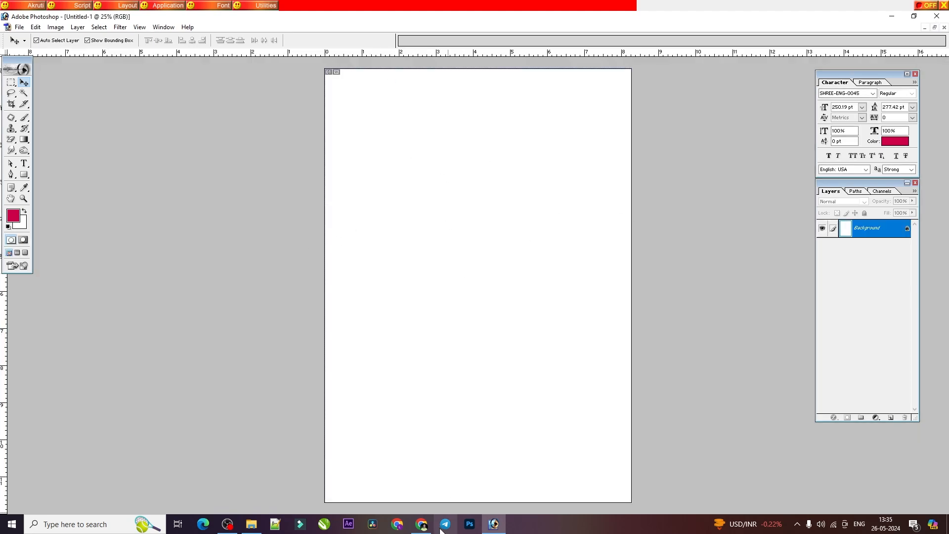
Step: Check the ଔ-kar word list on page 12 of the PDF in the browser, and return to Photoshop
{"action": "left_click", "coordinate": [421, 525]}
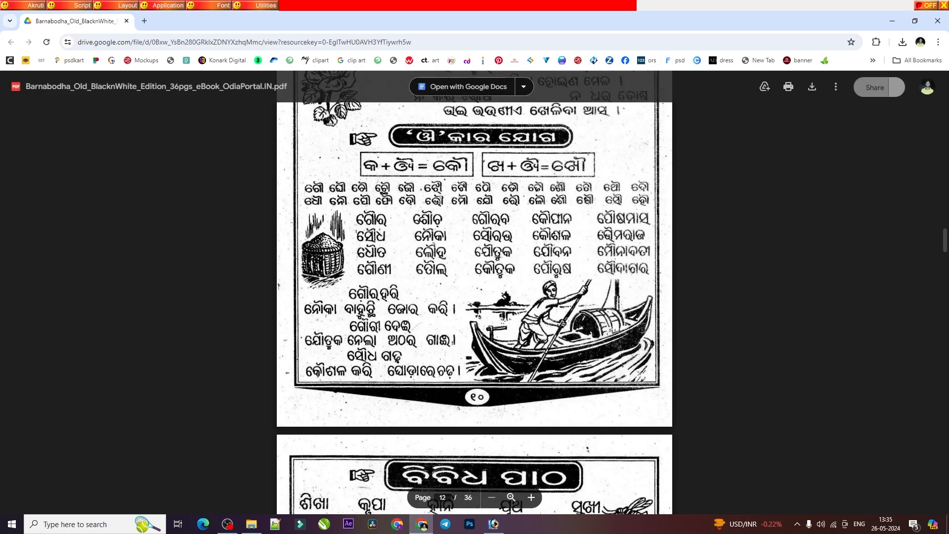
{"action": "scroll", "coordinate": [448, 370], "scroll_direction": "down", "scroll_amount": 3}
{"action": "scroll", "coordinate": [448, 370], "scroll_direction": "up", "scroll_amount": 5}
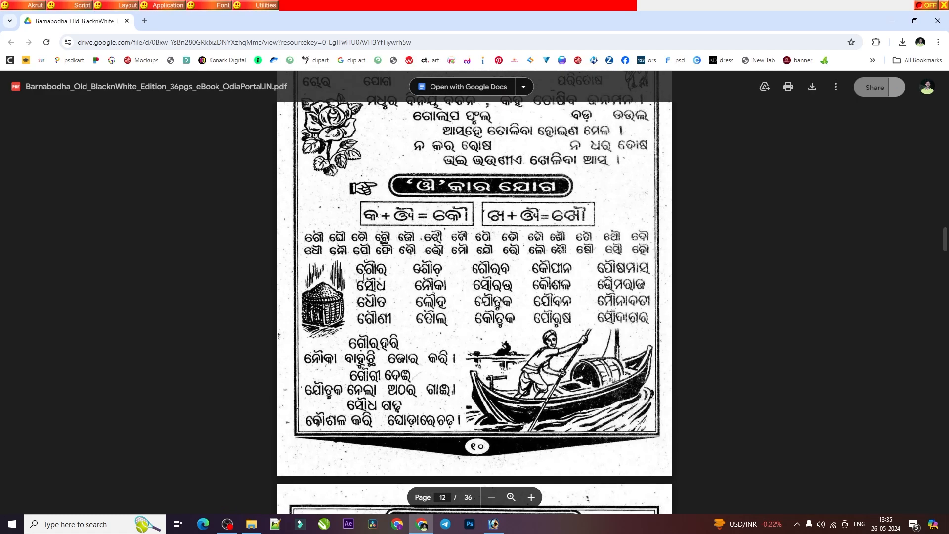
{"action": "left_click", "coordinate": [493, 523]}
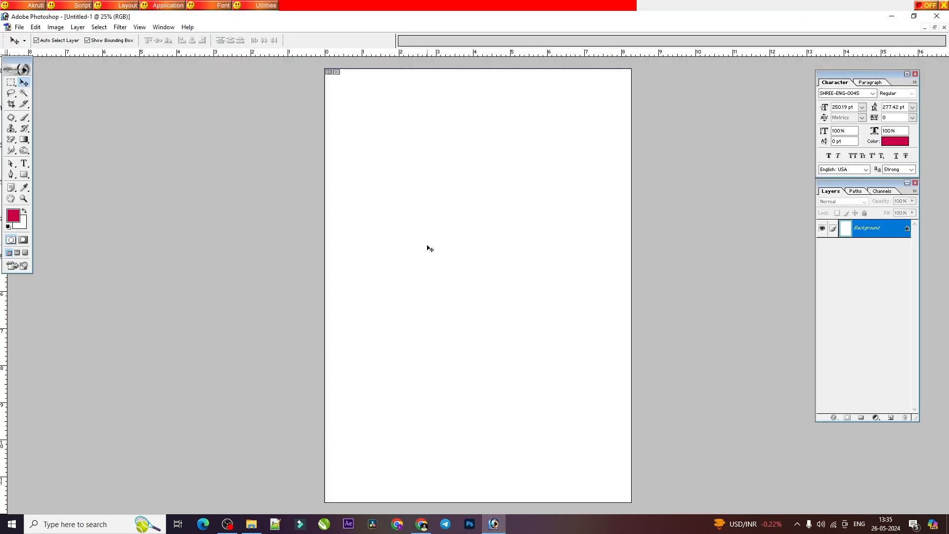
Step: Set the text font to AkrutiOriBhuban-99 and place a single sample character in the upper half of the page
{"action": "left_click", "coordinate": [23, 163]}
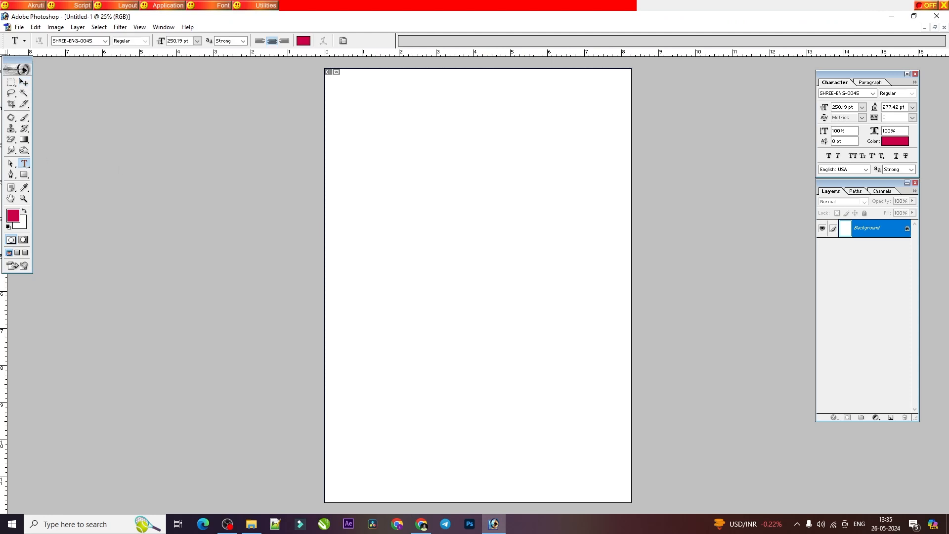
{"action": "left_click", "coordinate": [106, 41]}
{"action": "left_click_drag", "start_coordinate": [150, 78], "coordinate": [150, 74]}
{"action": "left_click", "coordinate": [81, 92]}
{"action": "left_click", "coordinate": [432, 243]}
{"action": "key", "text": "ctrl+v"}
Step: Scale the sample character down to 152.46 pt and position it nearer the top of the page
{"action": "left_click", "coordinate": [428, 229]}
{"action": "left_click_drag", "start_coordinate": [427, 229], "coordinate": [364, 144]}
{"action": "left_click", "coordinate": [24, 82]}
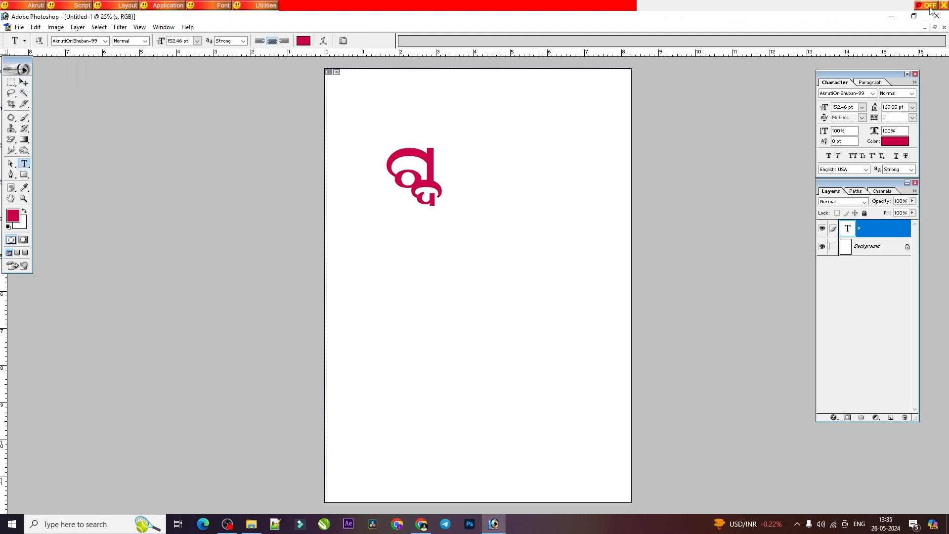
Step: Turn on Akruti typing and delete the sample character, checking the first word of the PDF's ଔ-kar list
{"action": "left_click", "coordinate": [929, 6]}
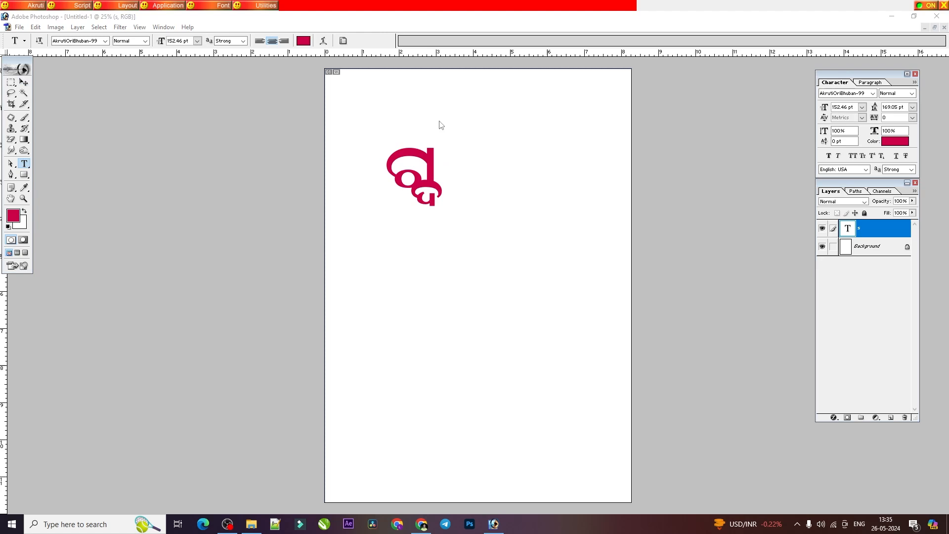
{"action": "double_click", "coordinate": [418, 168]}
{"action": "key", "text": "BackSpace"}
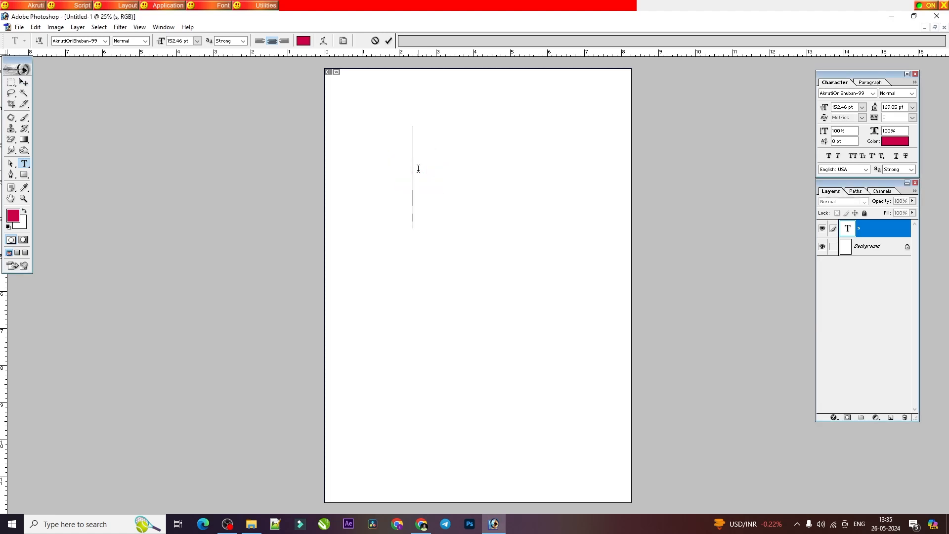
{"action": "left_click", "coordinate": [421, 523]}
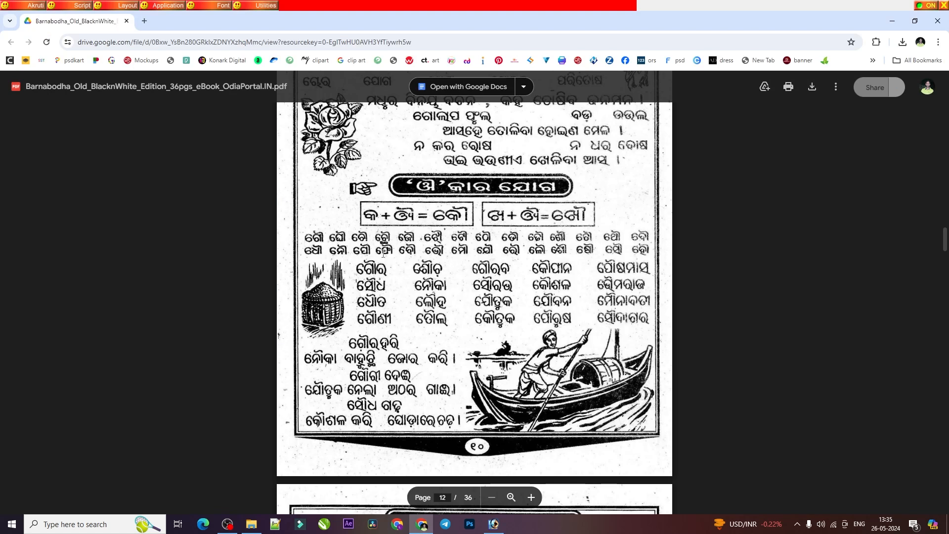
{"action": "key", "text": "alt+Tab"}
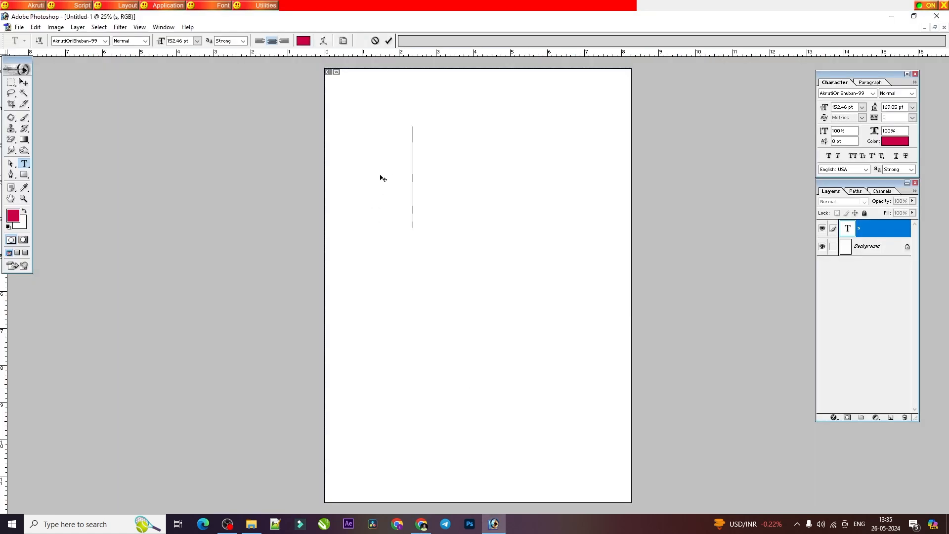
{"action": "key", "text": "BackSpace"}
{"action": "key", "text": "BackSpace"}
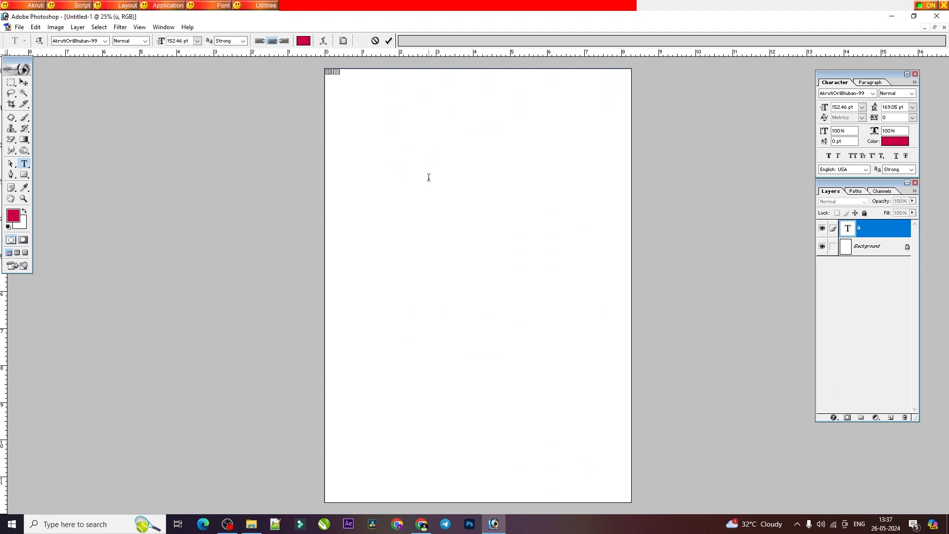
Step: Enter the Oriya syllable ଗେ as "lx" in the Shree-Lipi layout and commit the text
{"action": "type", "text": "l"}
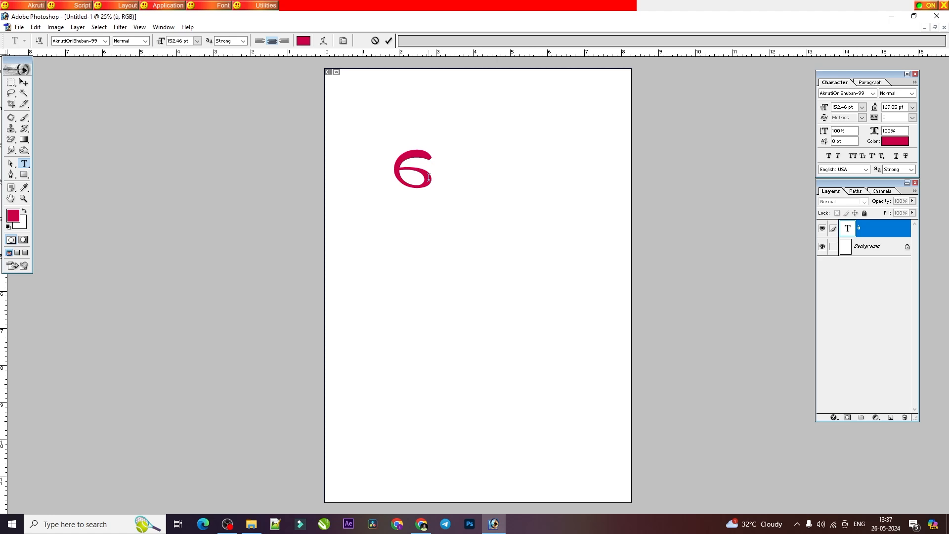
{"action": "type", "text": "x"}
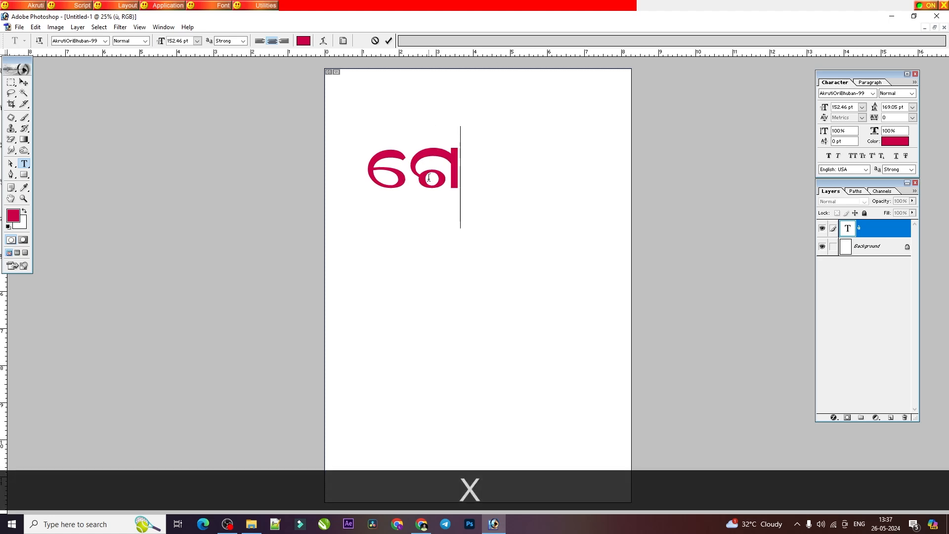
{"action": "left_click", "coordinate": [388, 41]}
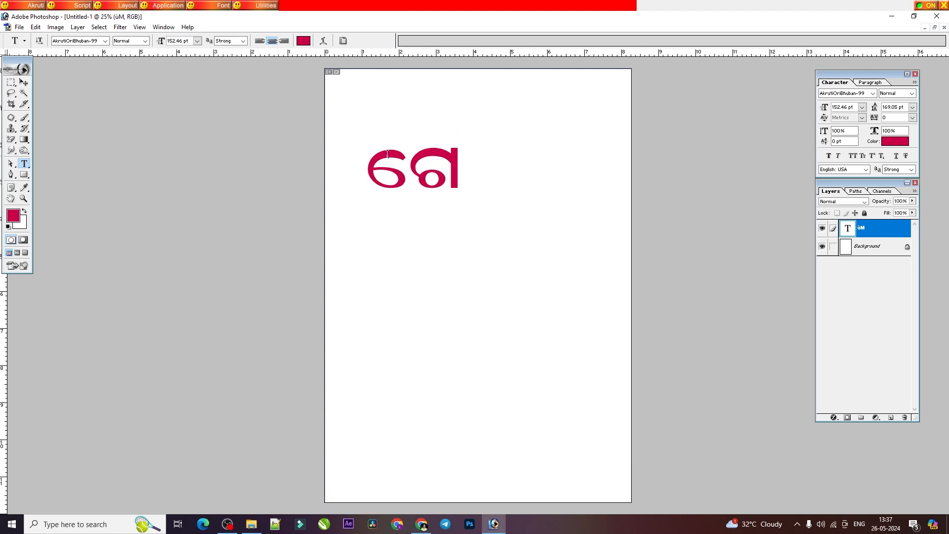
Step: Display the Akruti Shree-Lipi keyboard layout, examine which keys produce the Oriya characters, and close it
{"action": "left_click", "coordinate": [27, 6]}
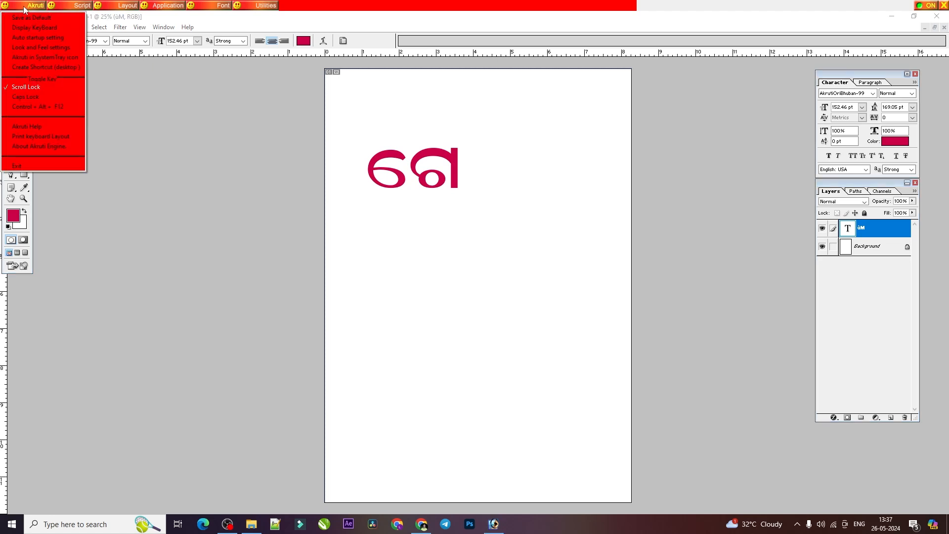
{"action": "left_click", "coordinate": [40, 30]}
{"action": "left_click_drag", "start_coordinate": [291, 47], "coordinate": [558, 130]}
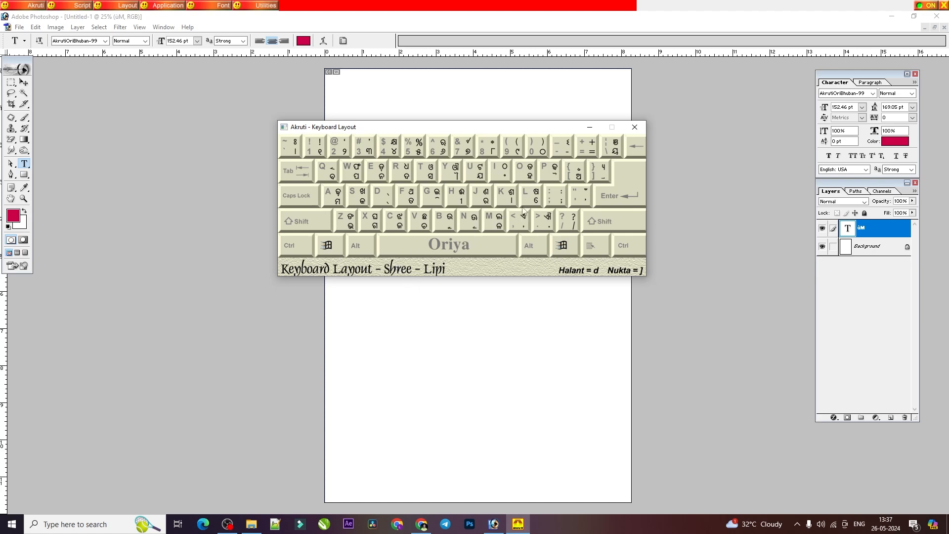
{"action": "left_click", "coordinate": [634, 129]}
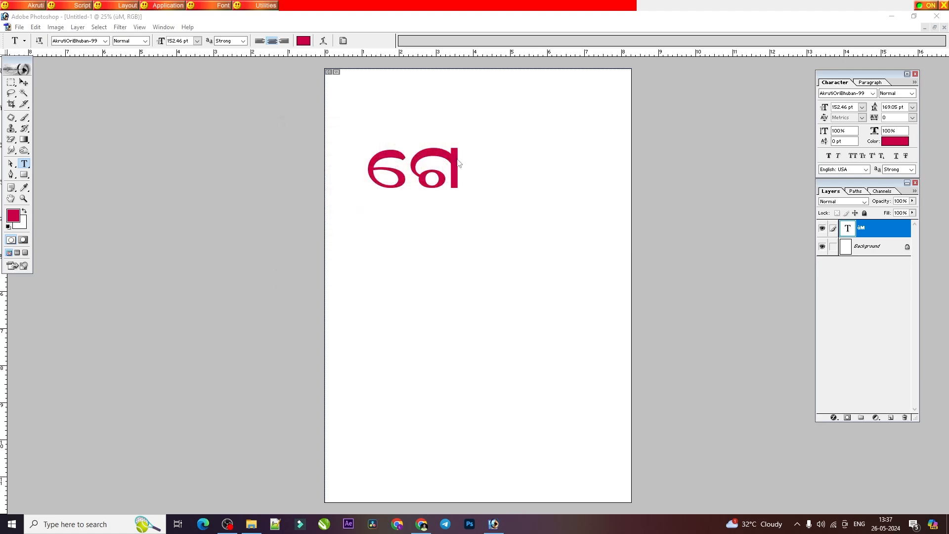
Step: Extend the syllable ଗେ into the word ଗୌର by appending "Yj" to the text
{"action": "left_click_drag", "start_coordinate": [411, 172], "coordinate": [492, 180]}
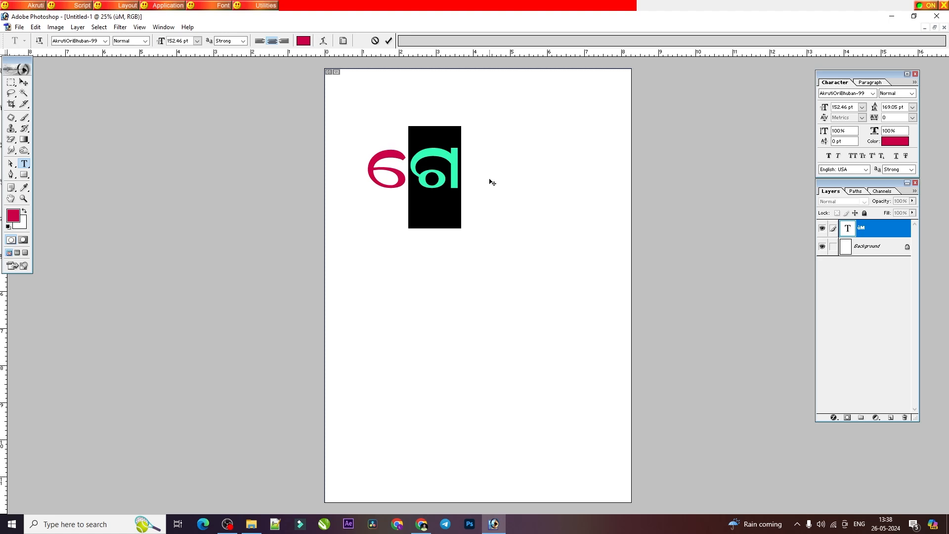
{"action": "key", "text": "Right"}
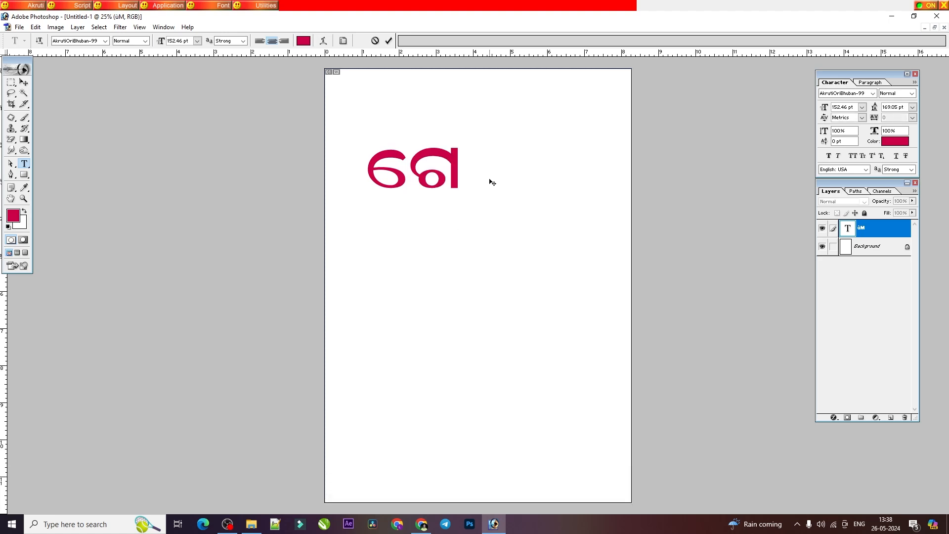
{"action": "type", "text": "Y"}
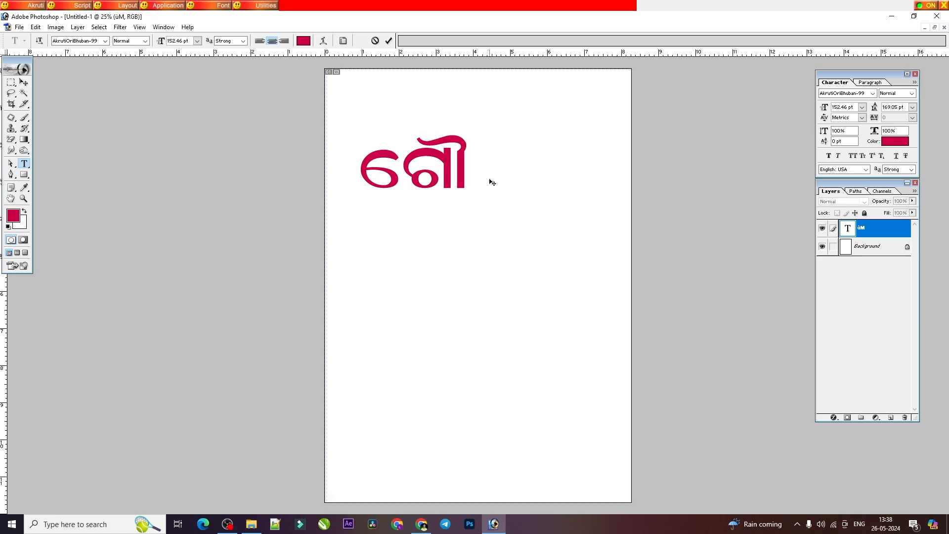
{"action": "type", "text": "j"}
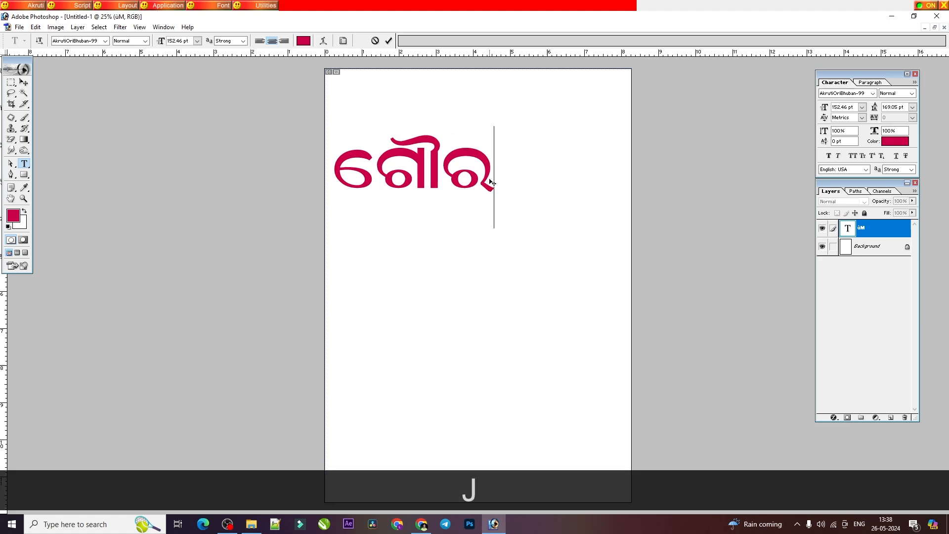
Step: Enlarge the word ଗୌର to 164.03 pt near the top of the page and apply faux bold
{"action": "left_click", "coordinate": [26, 86]}
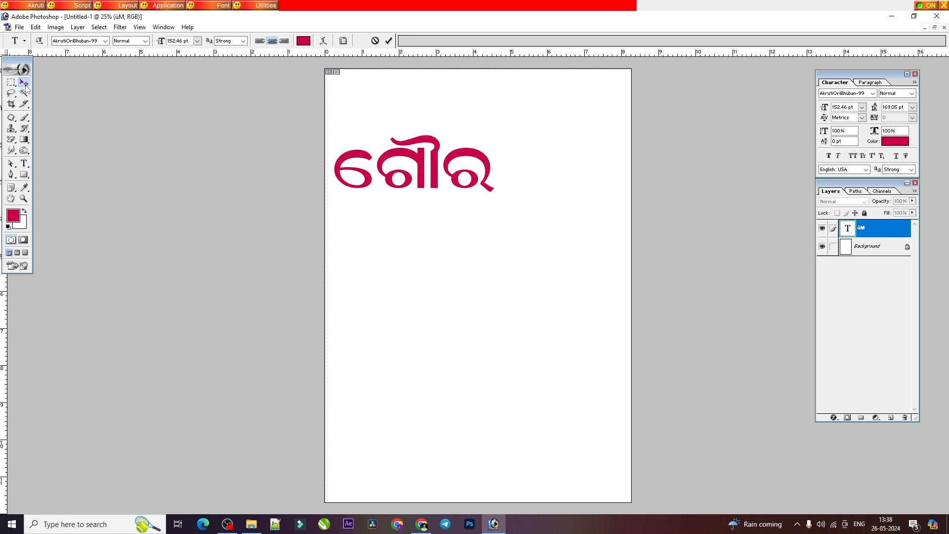
{"action": "left_click_drag", "start_coordinate": [501, 180], "coordinate": [539, 159]}
{"action": "key", "text": "Return"}
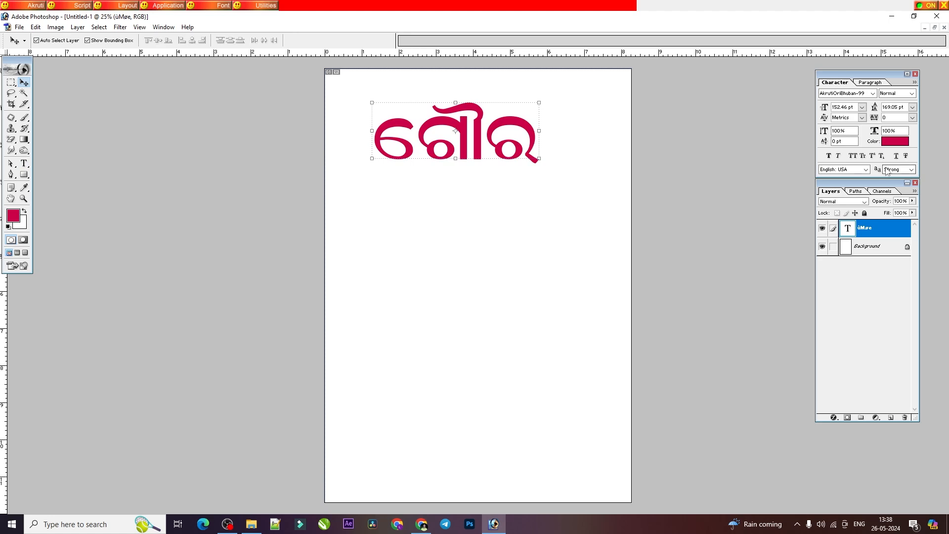
{"action": "left_click", "coordinate": [829, 155]}
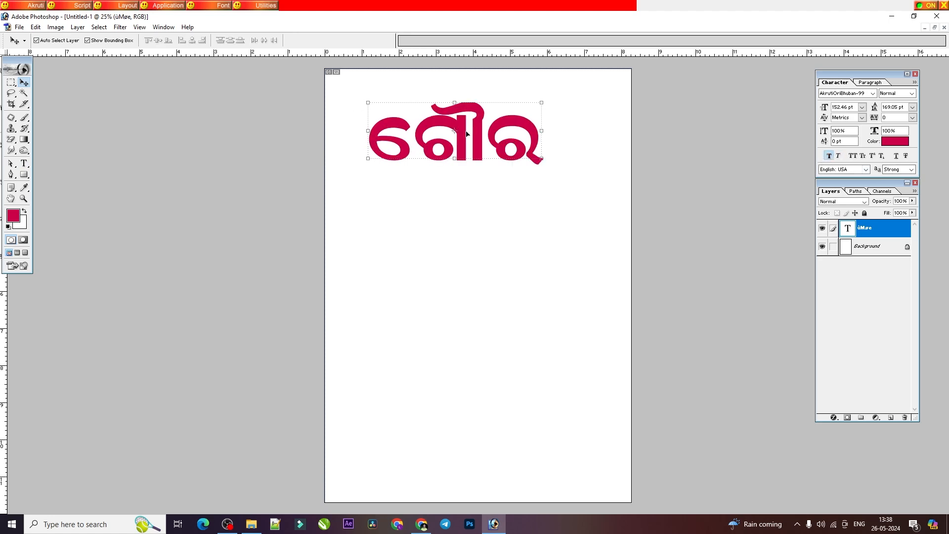
Step: Duplicate the word ଗୌର straight down, placing the copy directly below the original
{"action": "left_click_drag", "start_coordinate": [470, 133], "coordinate": [478, 208]}
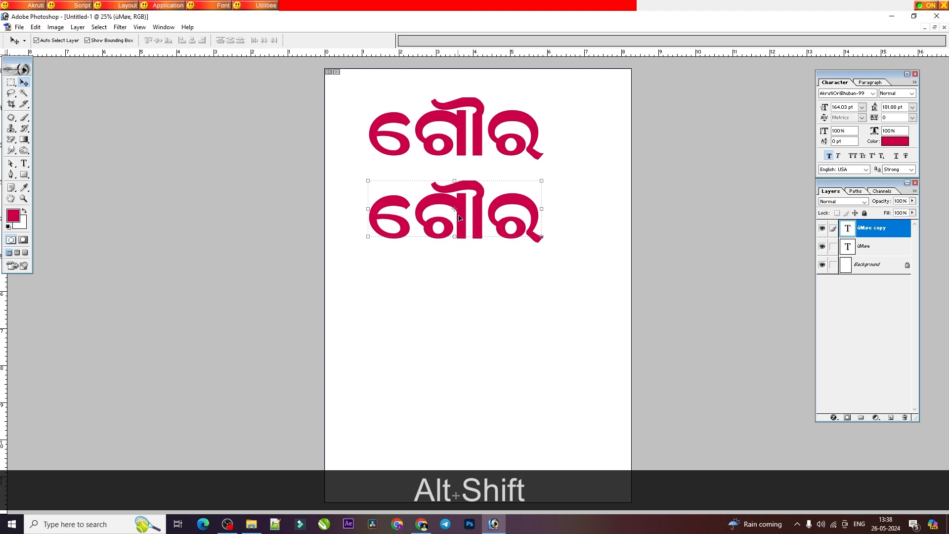
Step: Check the ଔ-kar word list in the PDF and replace the lower copy's text with the vowel sign େ
{"action": "left_click", "coordinate": [421, 524]}
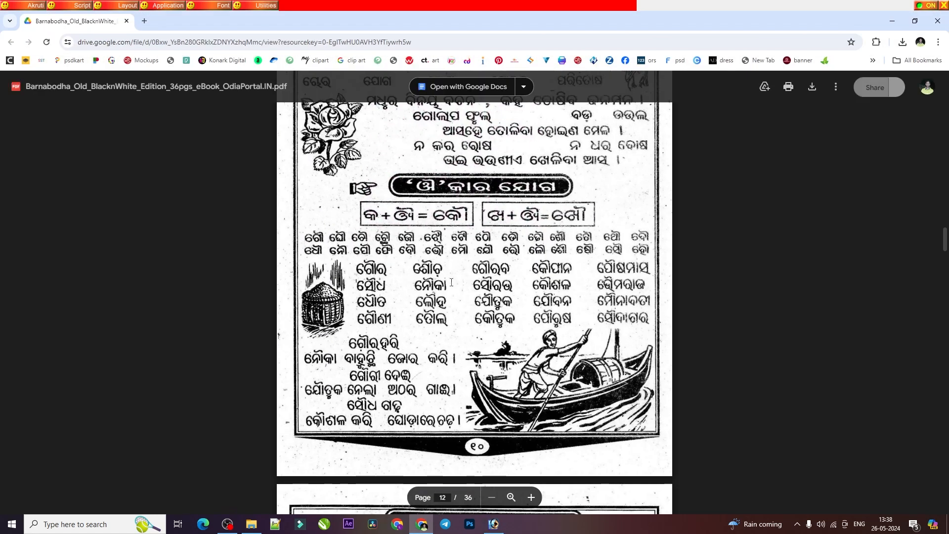
{"action": "left_click", "coordinate": [469, 524]}
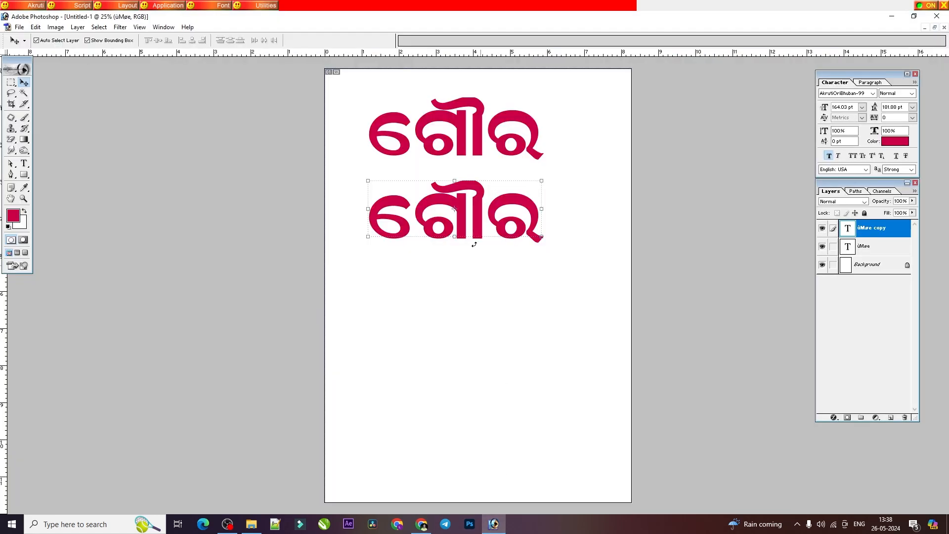
{"action": "left_click", "coordinate": [23, 163]}
{"action": "double_click", "coordinate": [469, 233]}
{"action": "left_click", "coordinate": [469, 233]}
{"action": "double_click", "coordinate": [470, 233]}
{"action": "key", "text": "BackSpace"}
{"action": "type", "text": "L"}
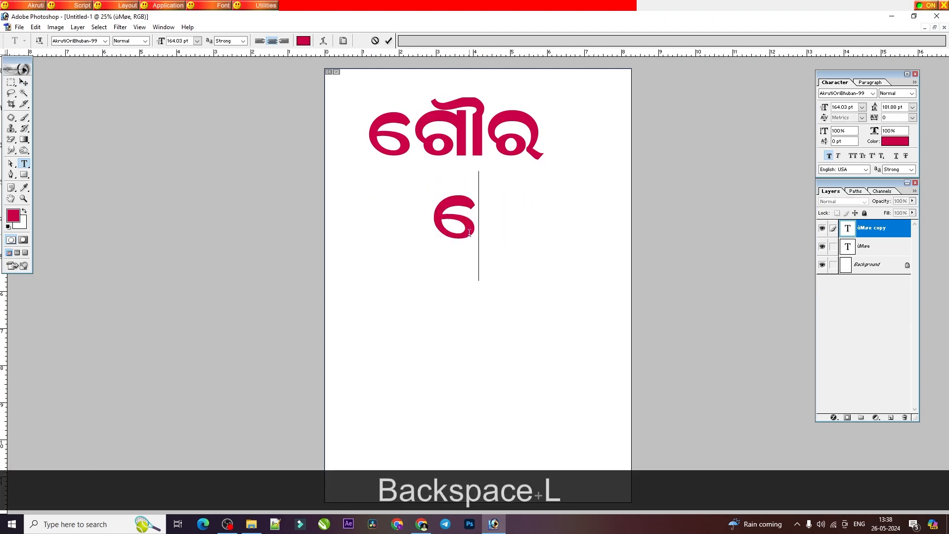
{"action": "type", "text": "K"}
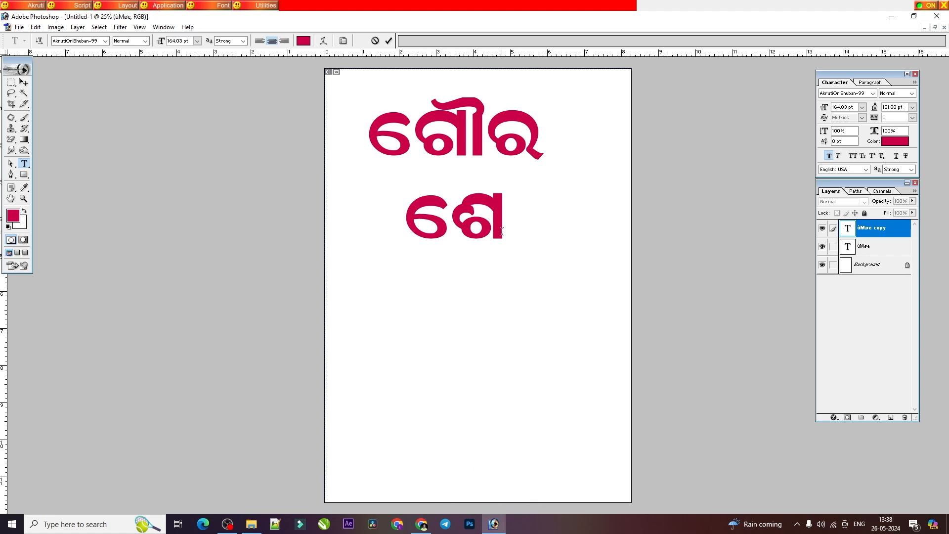
Step: Complete the lower word as ଶୌଚ, removing any extra characters after it, and commit the text
{"action": "type", "text": "Y"}
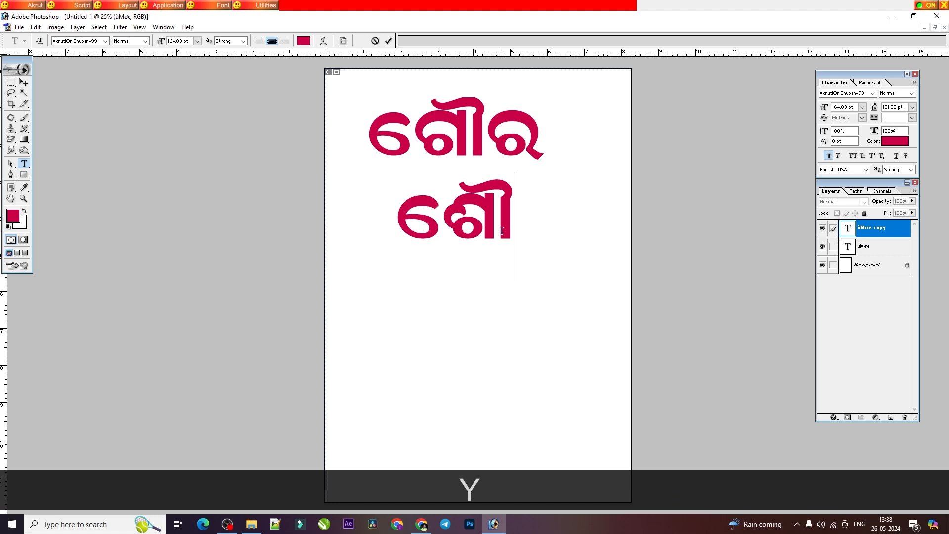
{"action": "type", "text": "V"}
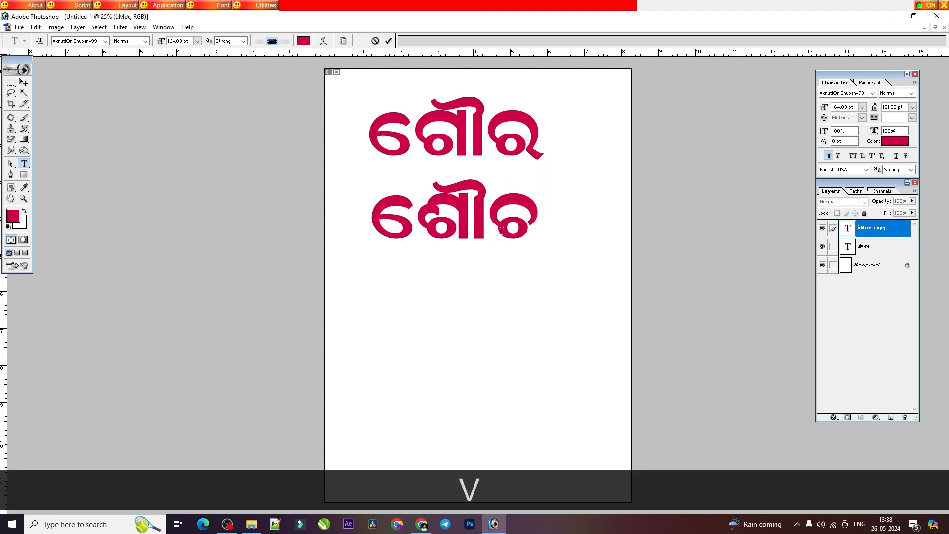
{"action": "type", "text": "KL"}
{"action": "key", "text": "BackSpace"}
{"action": "key", "text": "BackSpace"}
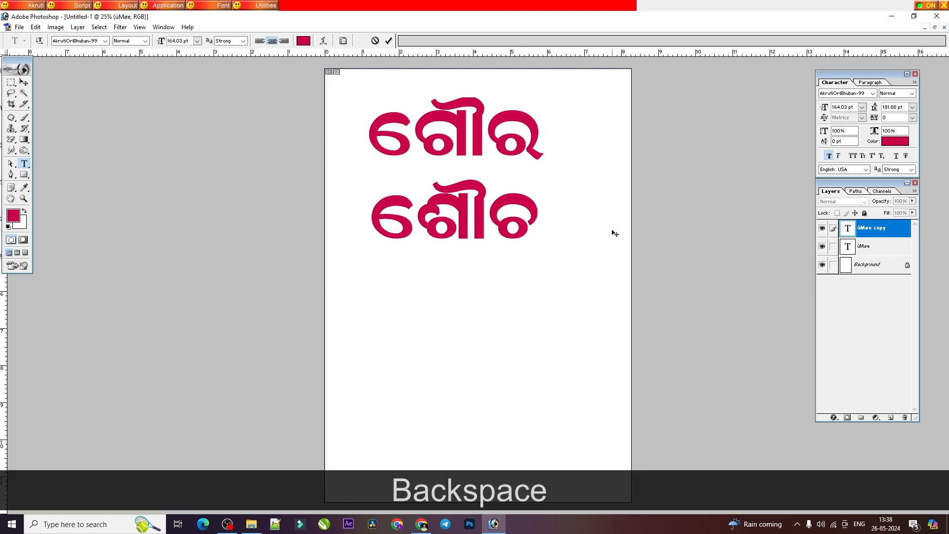
{"action": "left_click", "coordinate": [24, 82]}
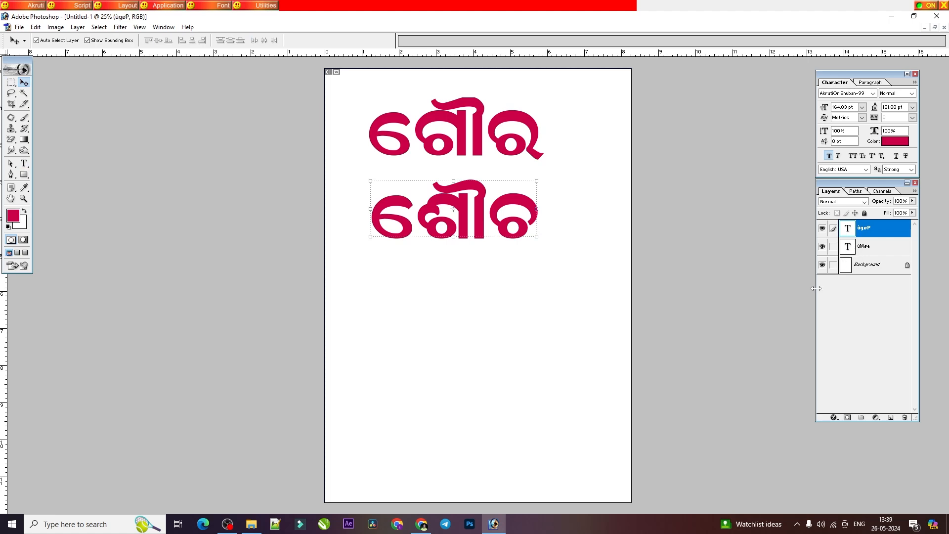
Step: Delete the ଶୌଚ text layer and consult the ବିବିଧ ପାଠ word list in the browser's Barnabodha PDF
{"action": "left_click", "coordinate": [904, 418]}
{"action": "left_click", "coordinate": [439, 198]}
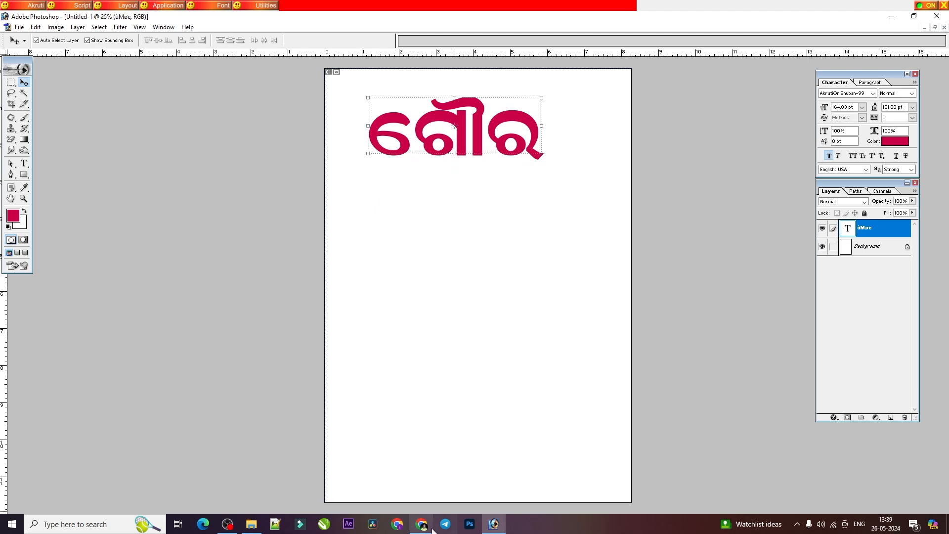
{"action": "left_click", "coordinate": [421, 524]}
{"action": "scroll", "coordinate": [423, 451], "scroll_direction": "down", "scroll_amount": 6}
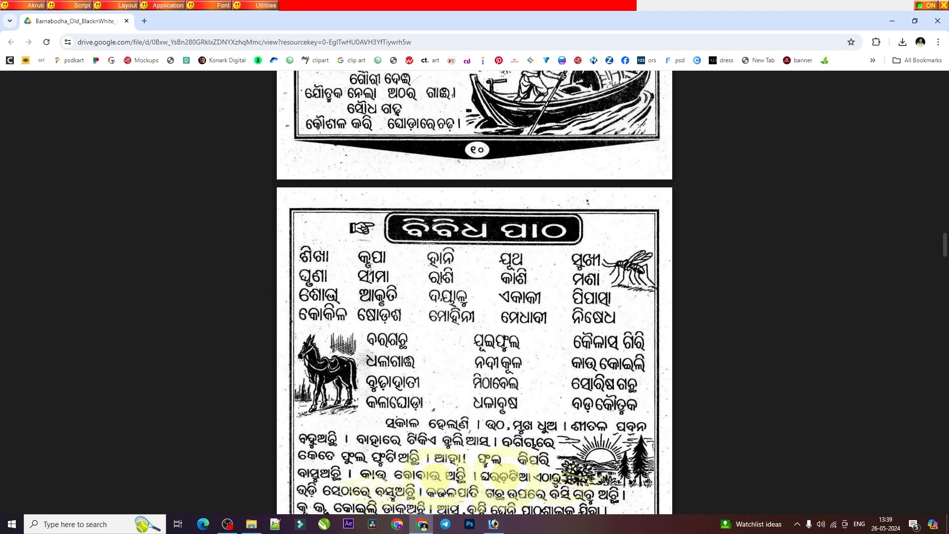
{"action": "left_click", "coordinate": [496, 527]}
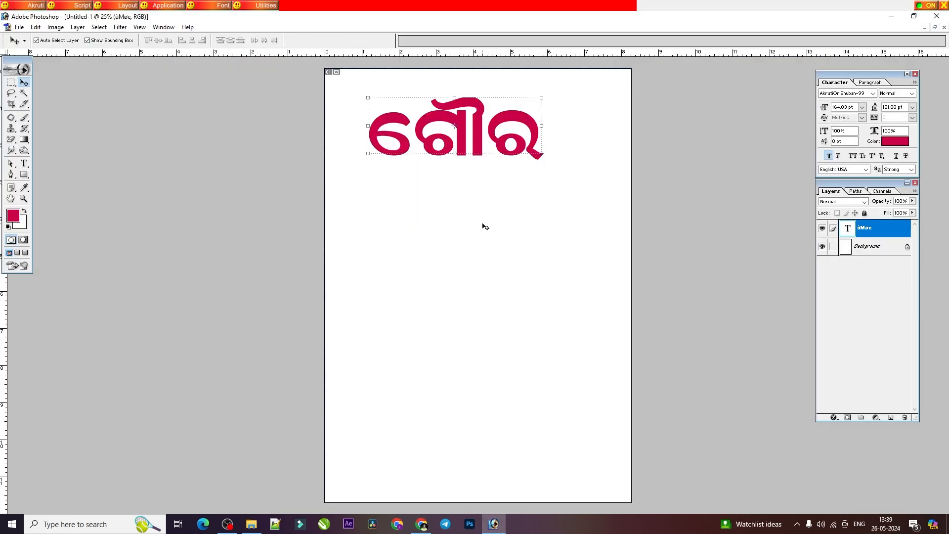
{"action": "left_click", "coordinate": [23, 163]}
{"action": "double_click", "coordinate": [476, 184]}
{"action": "key", "text": "BackSpace"}
{"action": "type", "text": "S"}
{"action": "key", "text": "shift"}
{"action": "key", "text": "shift"}
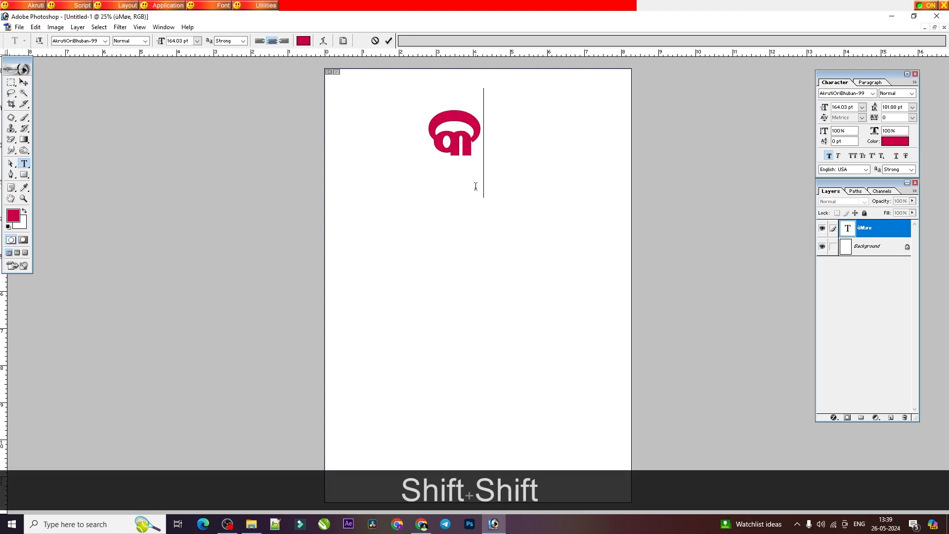
{"action": "left_click", "coordinate": [374, 41]}
Step: Replace the word ଗୌର with କୃପା by entering "s{wk" in its text layer, and commit it
{"action": "triple_click", "coordinate": [463, 142]}
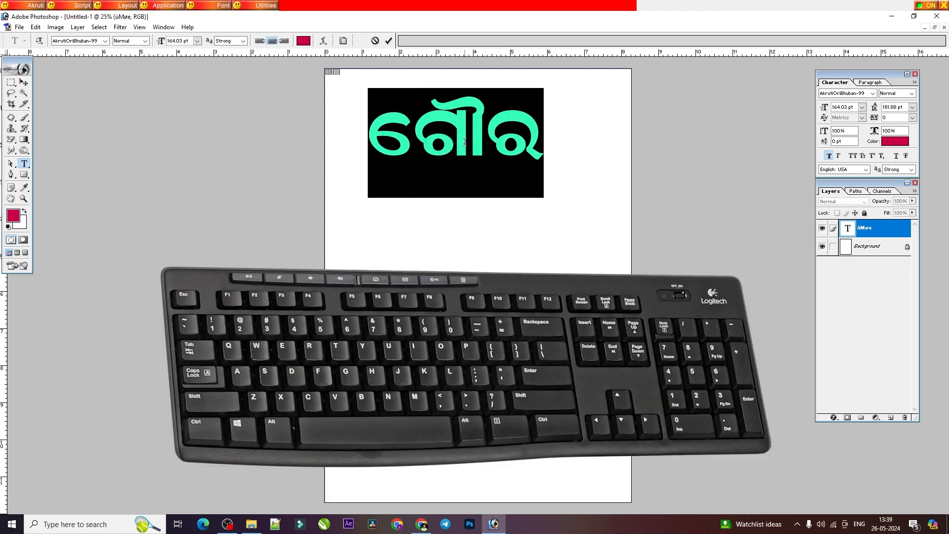
{"action": "type", "text": "s"}
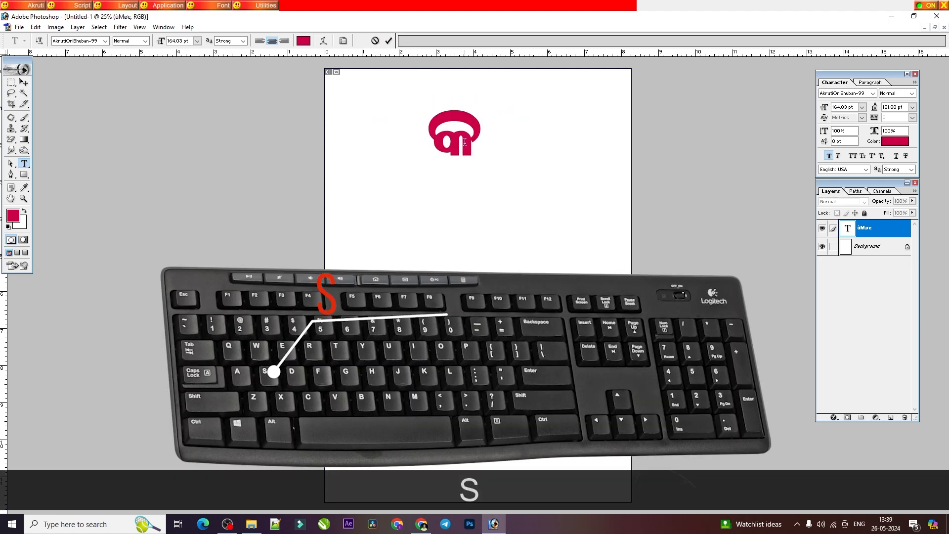
{"action": "key", "text": "shift"}
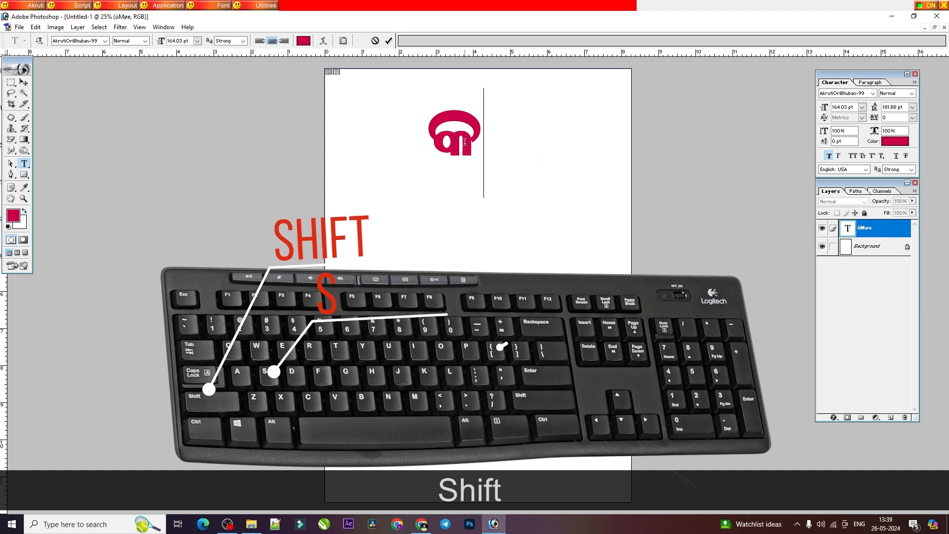
{"action": "key", "text": "shift+bracketleft"}
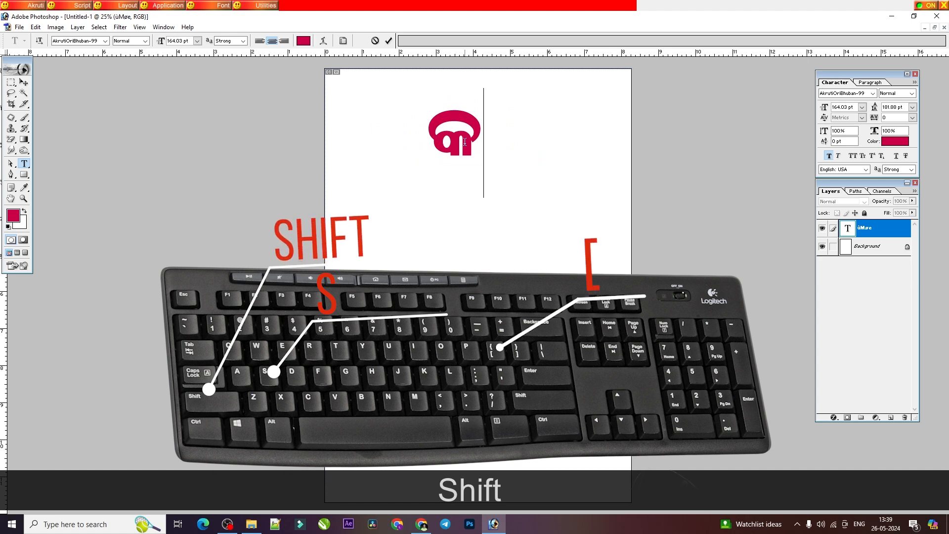
{"action": "type", "text": "{"}
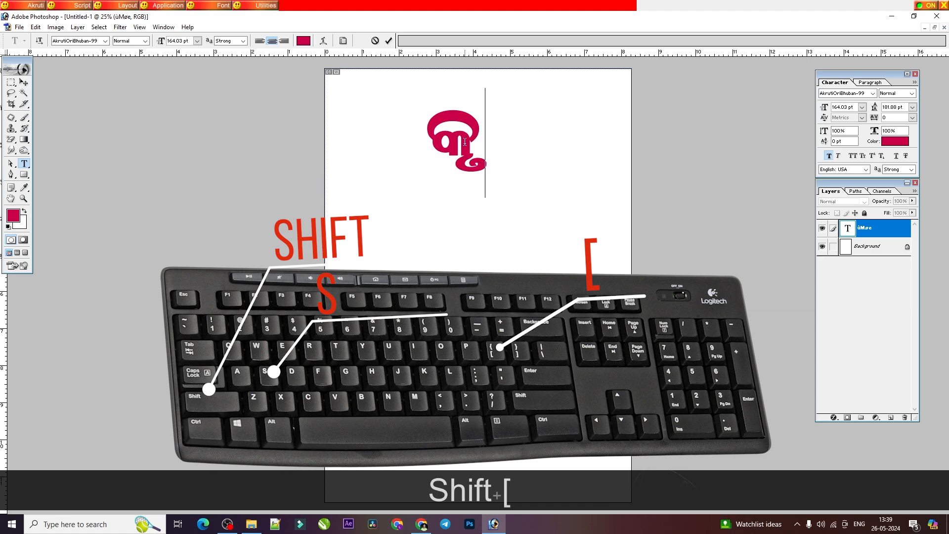
{"action": "type", "text": "w"}
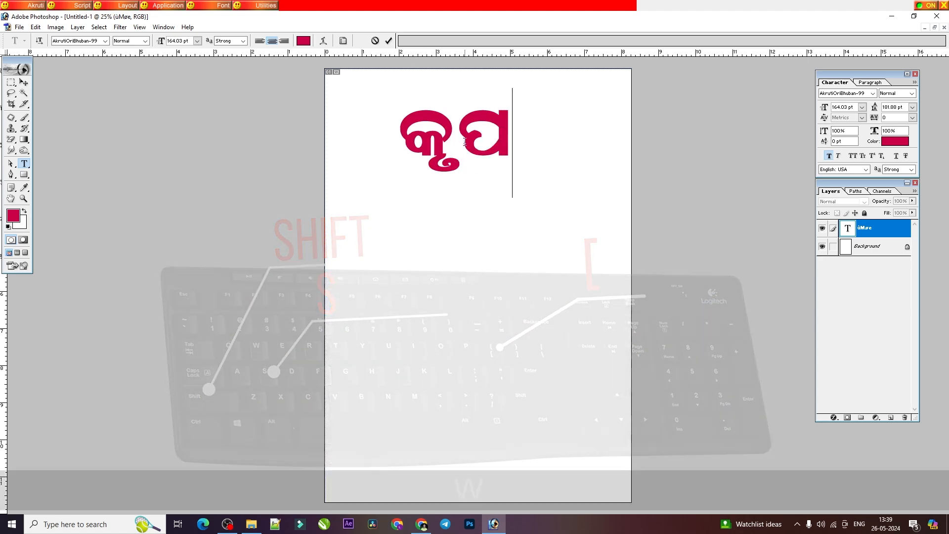
{"action": "type", "text": "k"}
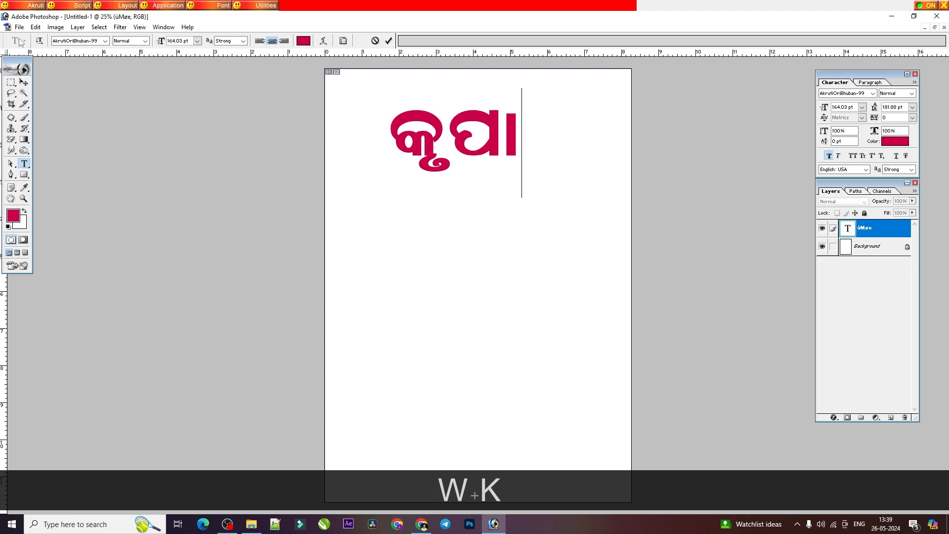
{"action": "left_click", "coordinate": [24, 82]}
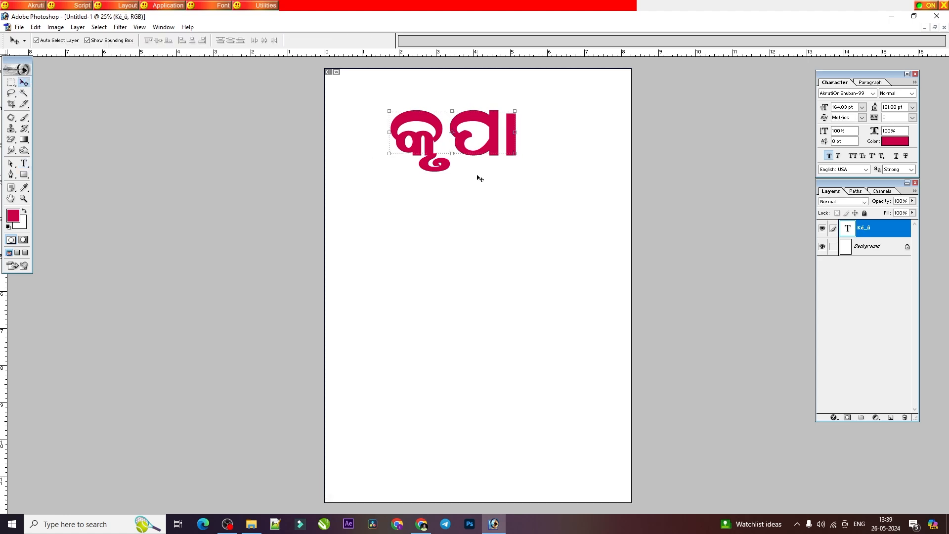
Step: Look through the Barnabodha PDF from the ବିବିଧ ପାଠ lesson to the ଅନୁସ୍ୱାର ଯୋଗ section, then return to Photoshop
{"action": "left_click", "coordinate": [423, 528]}
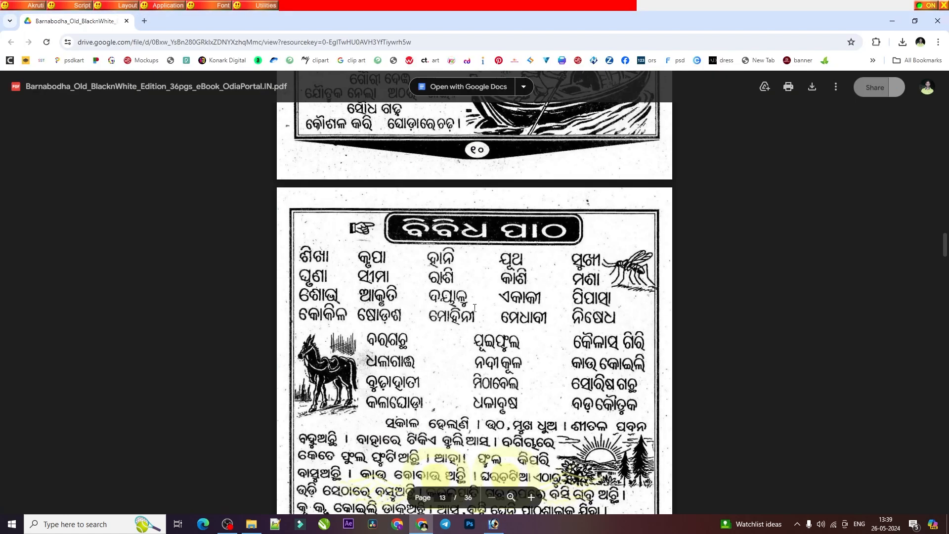
{"action": "scroll", "coordinate": [591, 256], "scroll_direction": "down", "scroll_amount": 4}
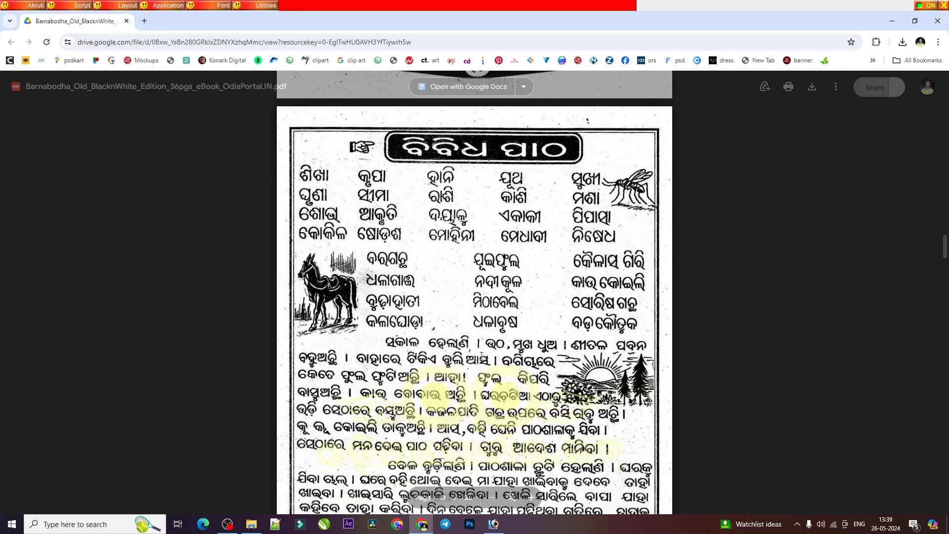
{"action": "scroll", "coordinate": [420, 320], "scroll_direction": "down", "scroll_amount": 7}
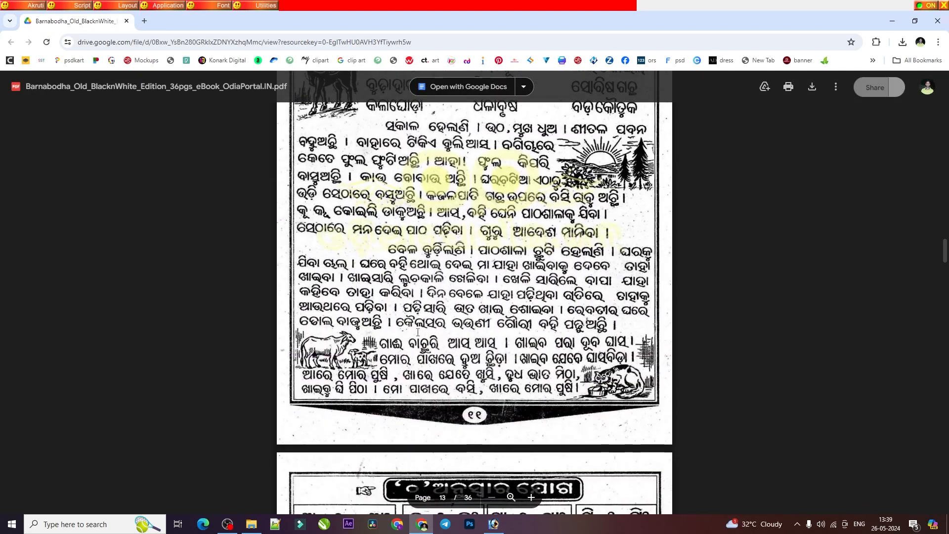
{"action": "scroll", "coordinate": [420, 312], "scroll_direction": "down", "scroll_amount": 2}
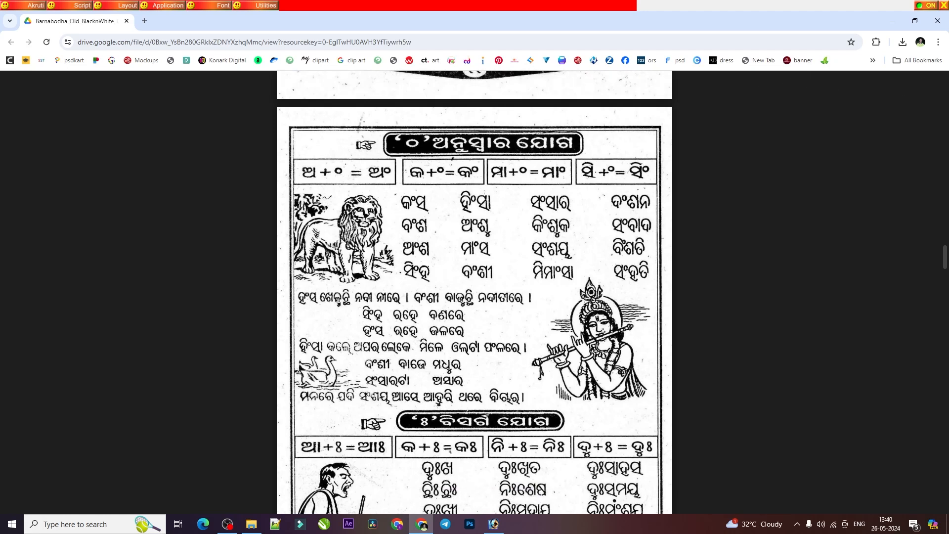
{"action": "left_click", "coordinate": [883, 19]}
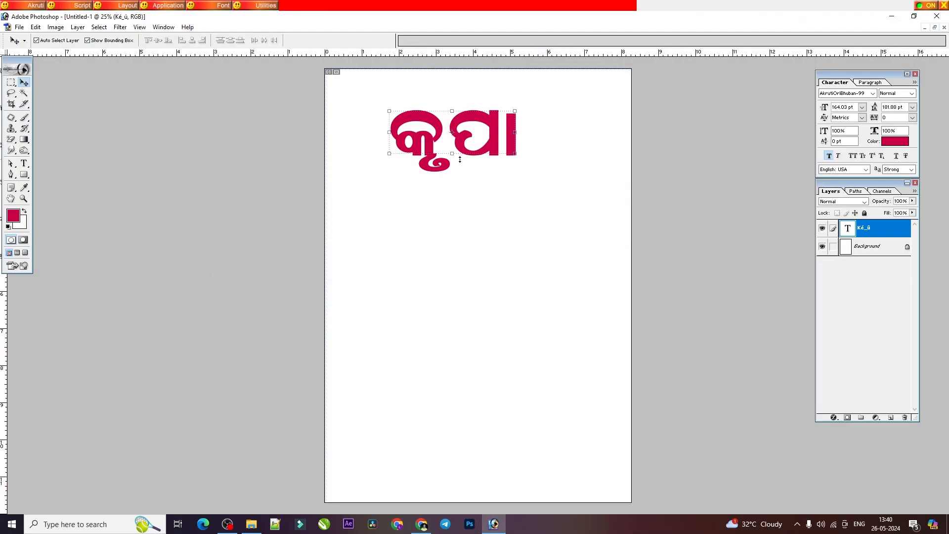
Step: Replace the word କୃପା with the anusvara syllable କଂ and minimize the Akruti keyboard layout
{"action": "left_click", "coordinate": [24, 163]}
{"action": "double_click", "coordinate": [462, 144]}
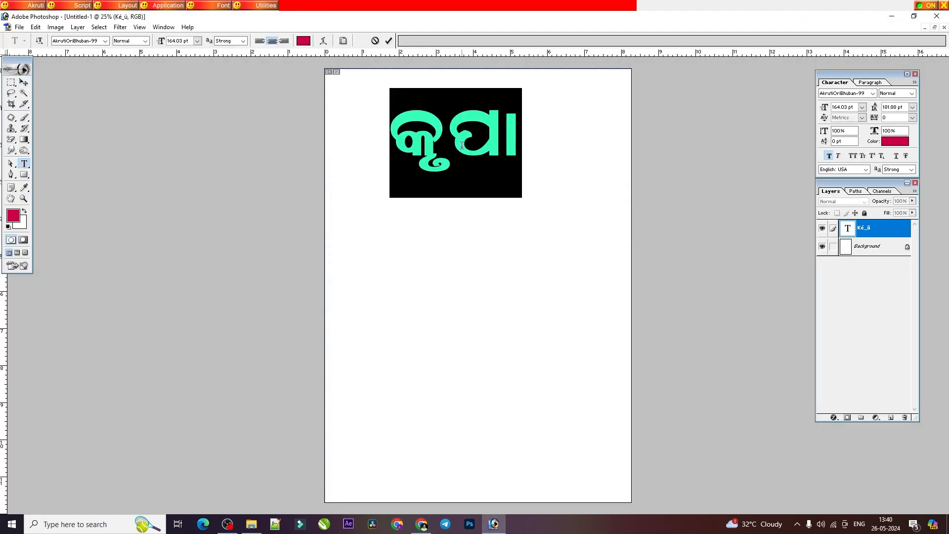
{"action": "type", "text": "sa"}
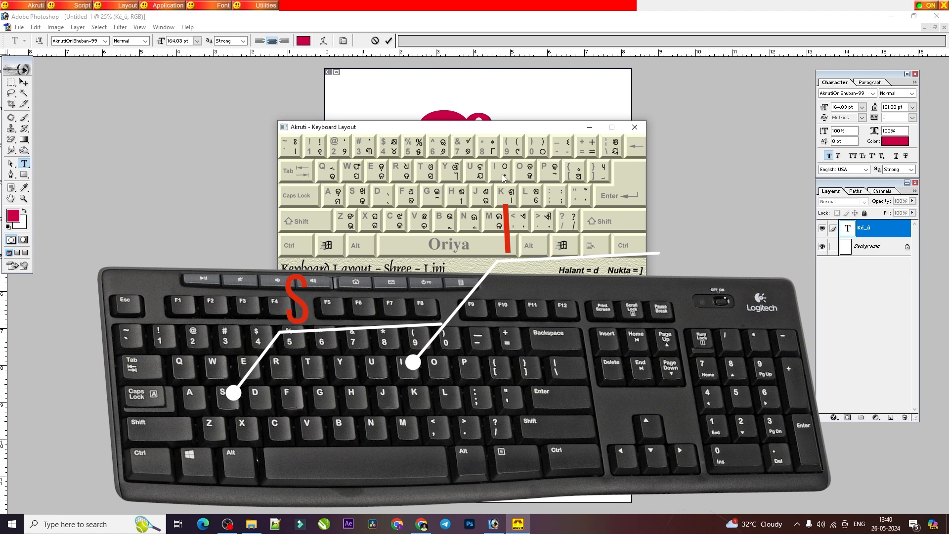
{"action": "left_click", "coordinate": [589, 127]}
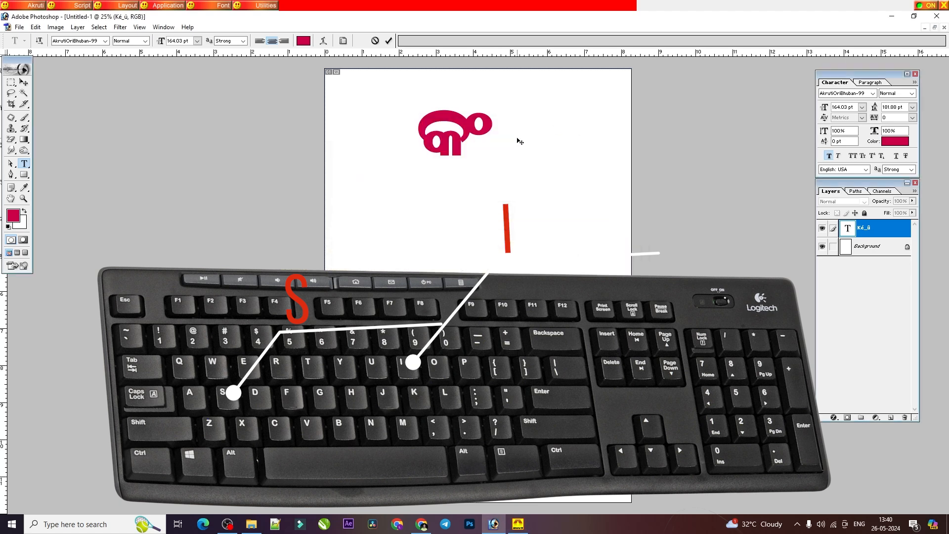
{"action": "key", "text": "BackSpace"}
{"action": "type", "text": "i"}
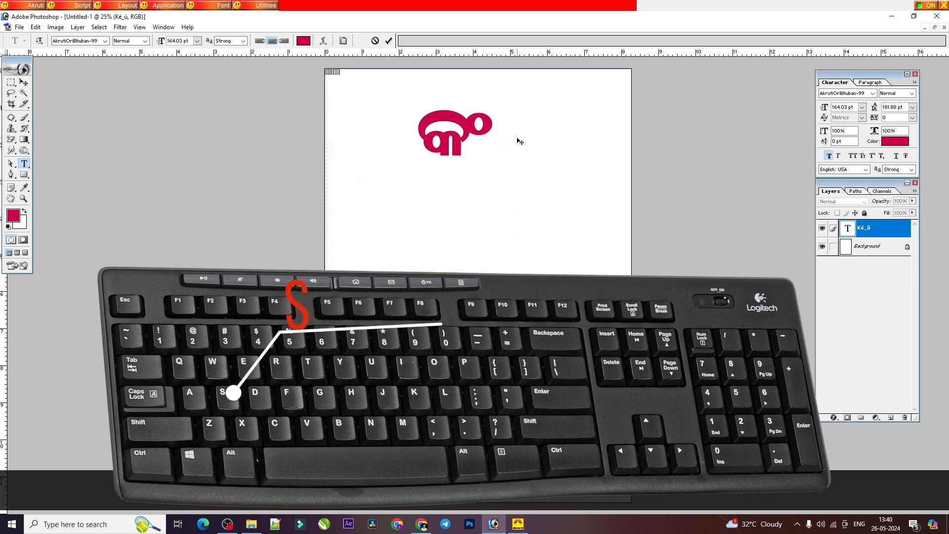
Step: Try the full-size circle ୦ after କ in place of the anusvara, and remove it again
{"action": "key", "text": "BackSpace"}
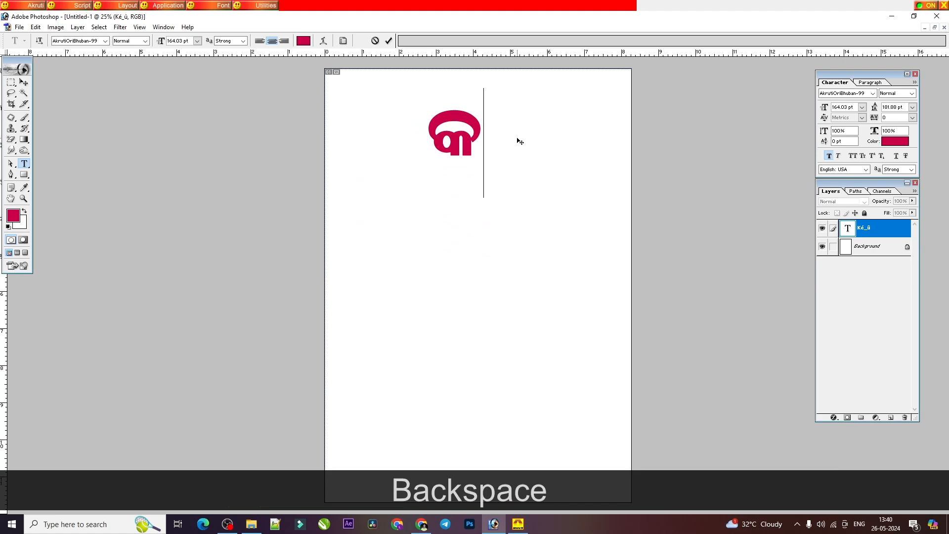
{"action": "type", "text": "I"}
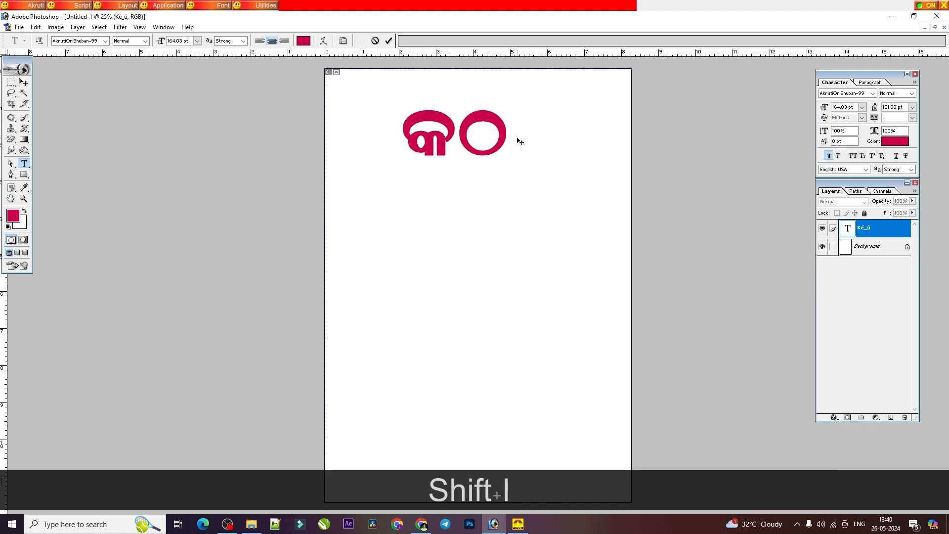
{"action": "key", "text": "BackSpace"}
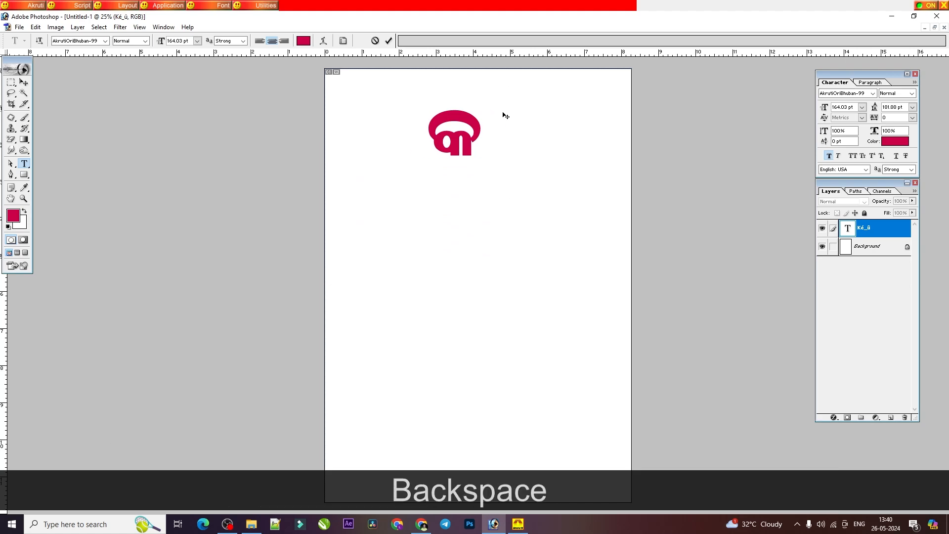
Step: Select the letter କ in the text layer and check the ବିସର୍ଗ ଯୋଗ section on the PDF's page 14
{"action": "double_click", "coordinate": [465, 148]}
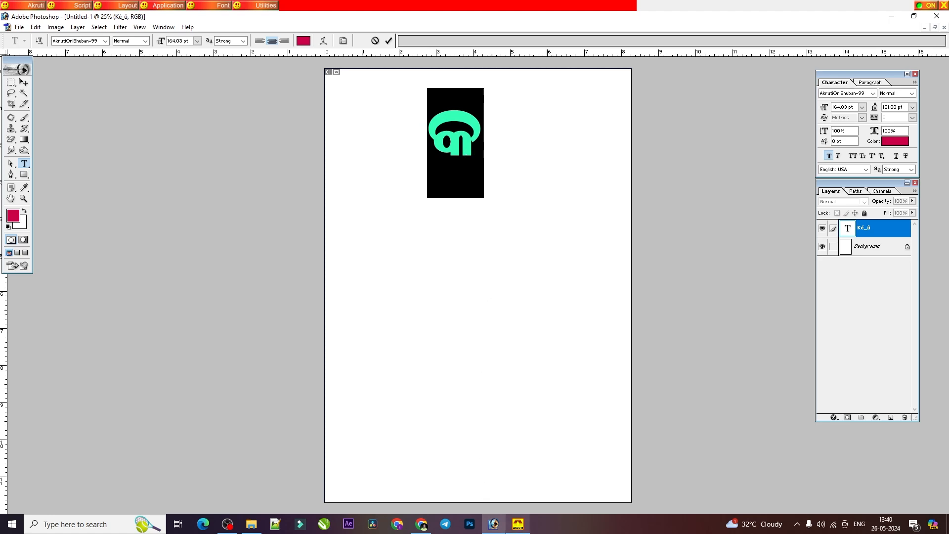
{"action": "left_click", "coordinate": [421, 524]}
{"action": "scroll", "coordinate": [405, 301], "scroll_direction": "down", "scroll_amount": 2}
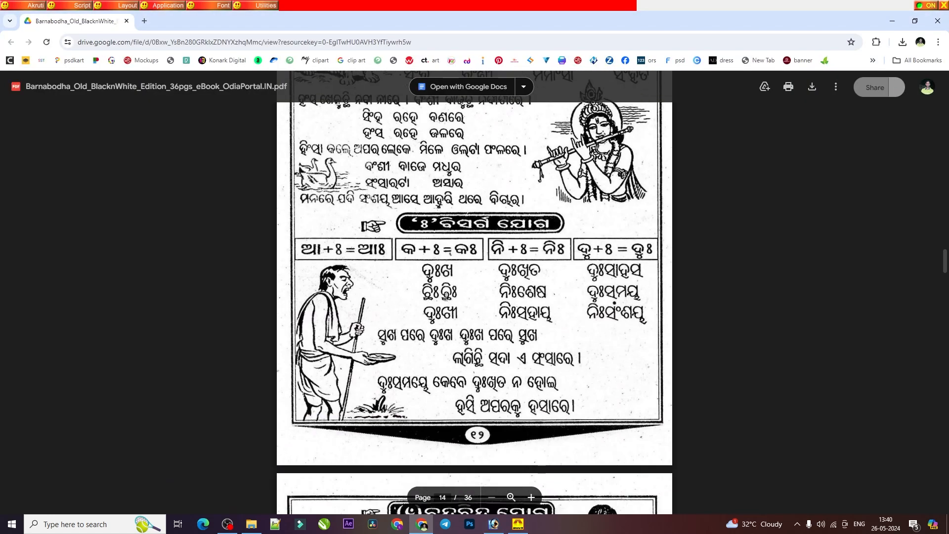
{"action": "left_click", "coordinate": [892, 21]}
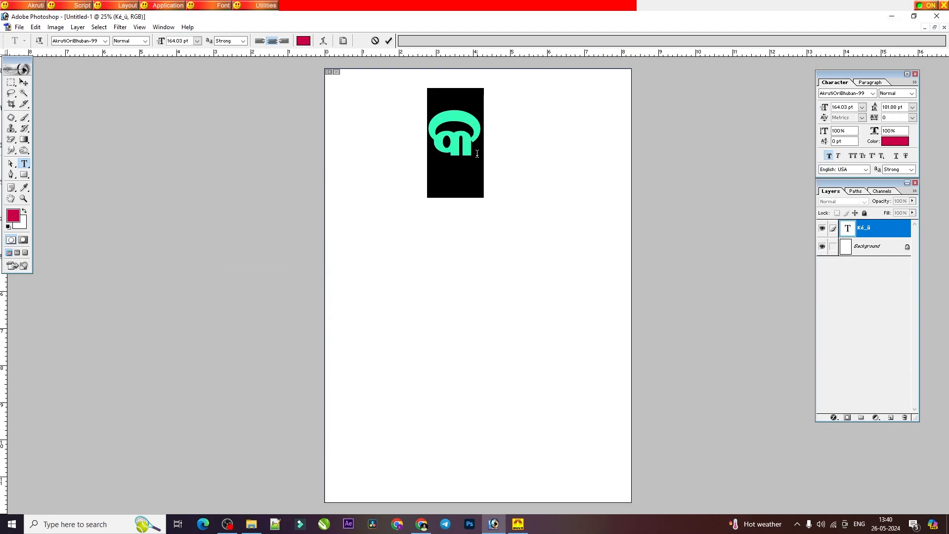
Step: Replace the selected କ with the visarga syllable କଃ
{"action": "type", "text": "s"}
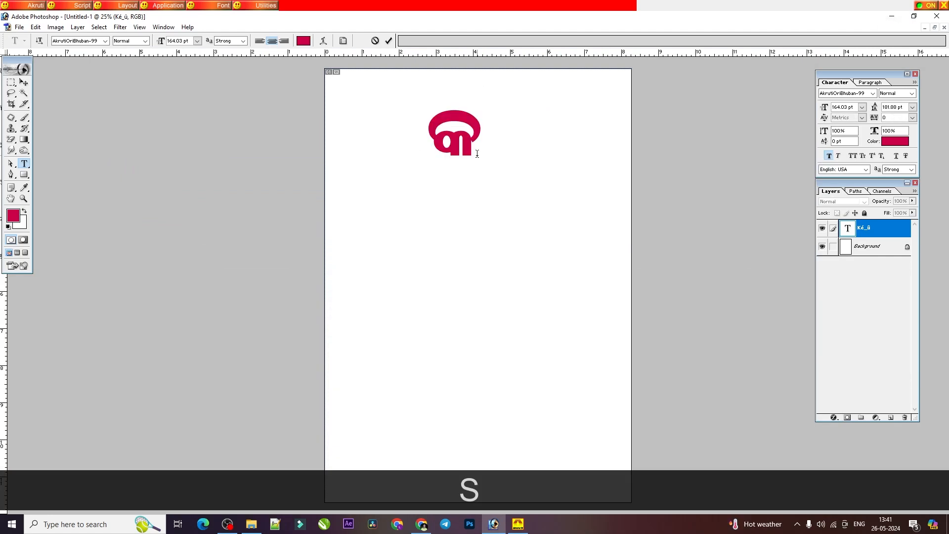
{"action": "key", "text": "shift"}
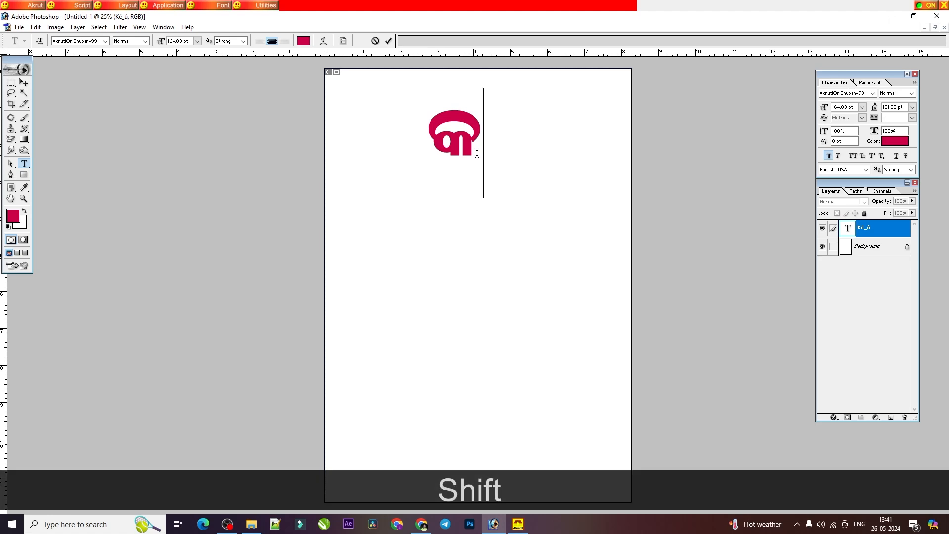
{"action": "type", "text": "~"}
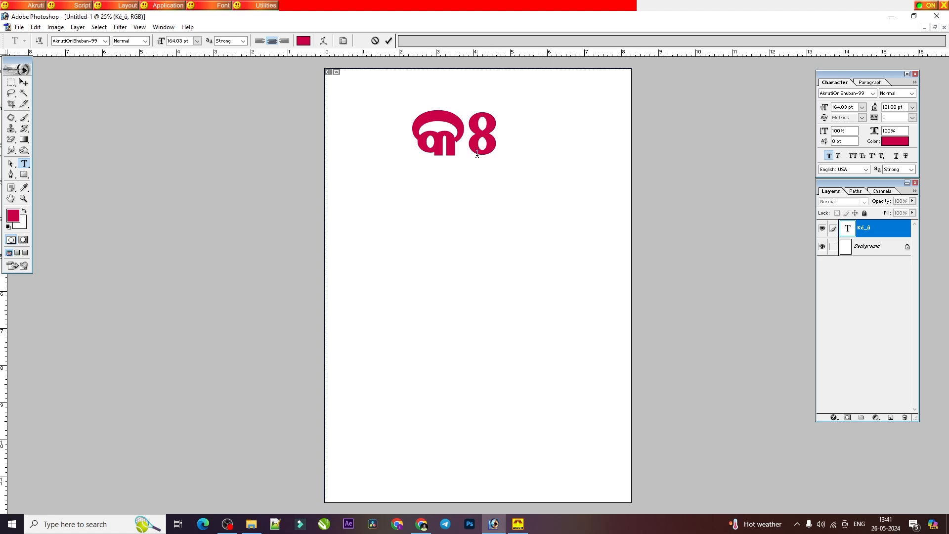
Step: Check the ଚନ୍ଦ୍ରବିନ୍ଦୁ ଯୋଗ section on the PDF's page 15 and replace କଃ in Photoshop's text layer with ମାମଁ
{"action": "left_click", "coordinate": [421, 523]}
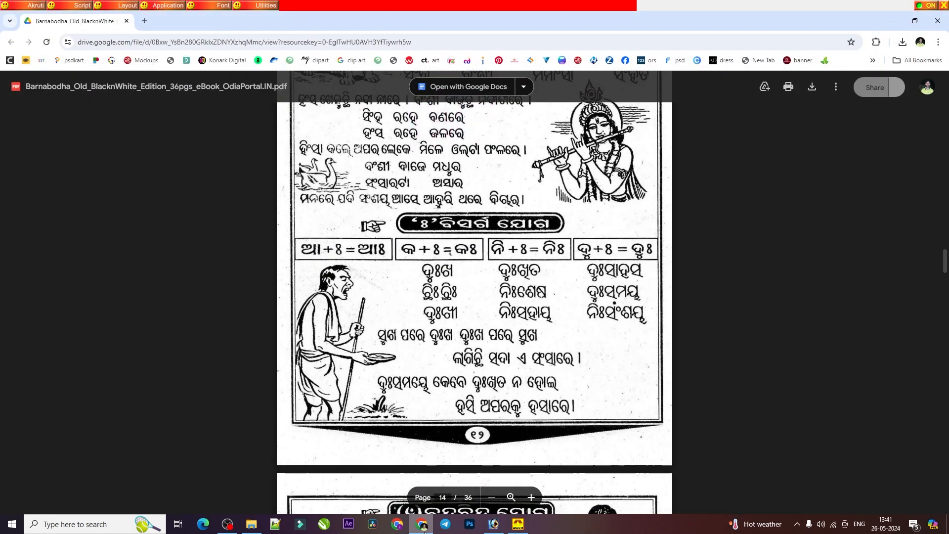
{"action": "scroll", "coordinate": [425, 254], "scroll_direction": "down", "scroll_amount": 5}
{"action": "scroll", "coordinate": [425, 254], "scroll_direction": "down", "scroll_amount": 3}
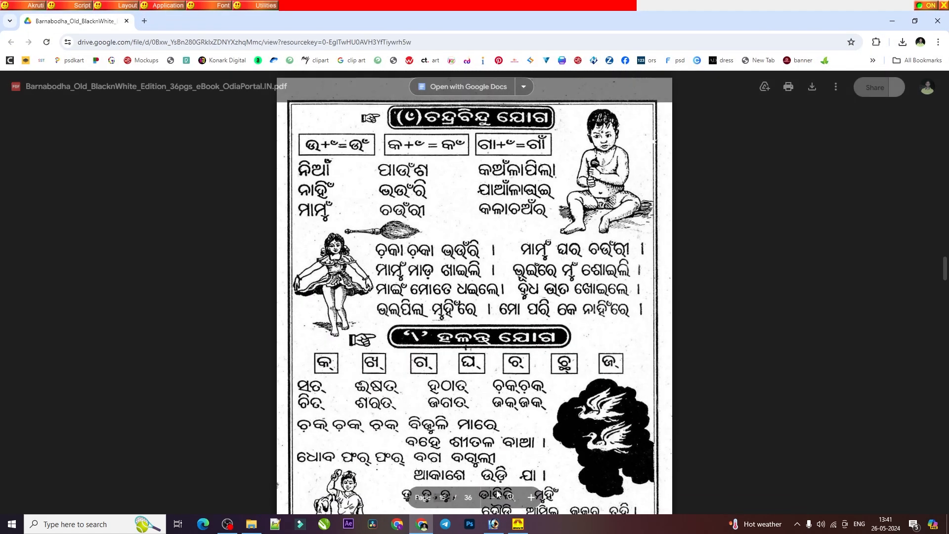
{"action": "left_click", "coordinate": [493, 524]}
{"action": "double_click", "coordinate": [467, 147]}
{"action": "left_click", "coordinate": [493, 173]}
{"action": "double_click", "coordinate": [450, 163]}
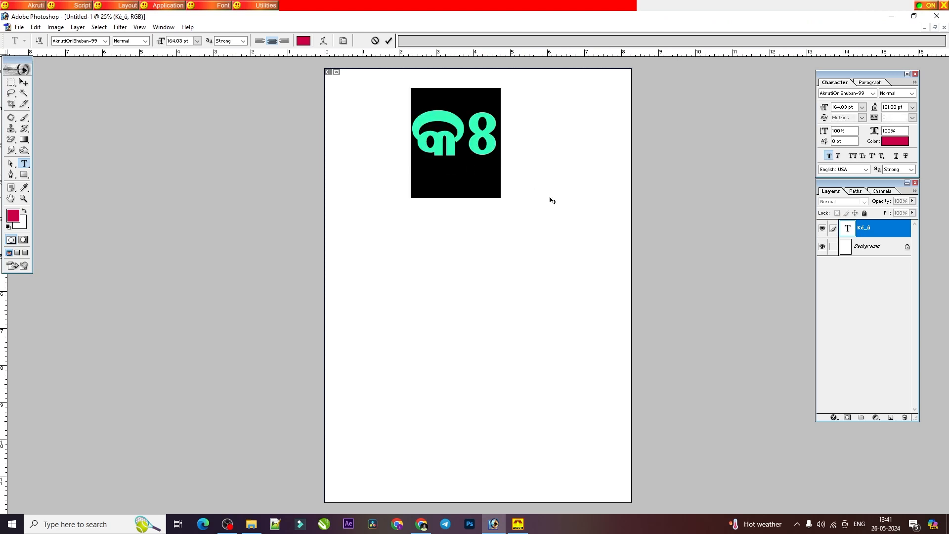
{"action": "type", "text": "B"}
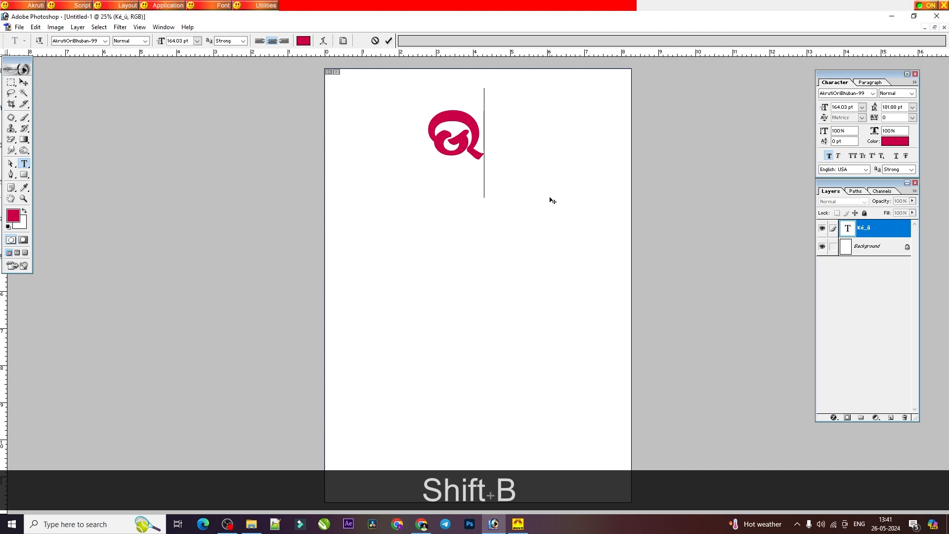
{"action": "key", "text": "BackSpace"}
{"action": "type", "text": "k"}
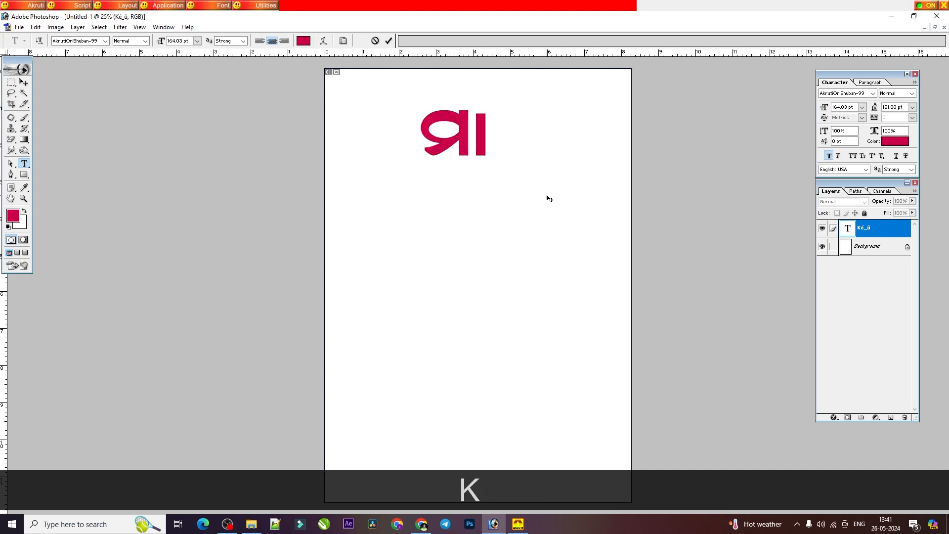
{"action": "type", "text": "a\""}
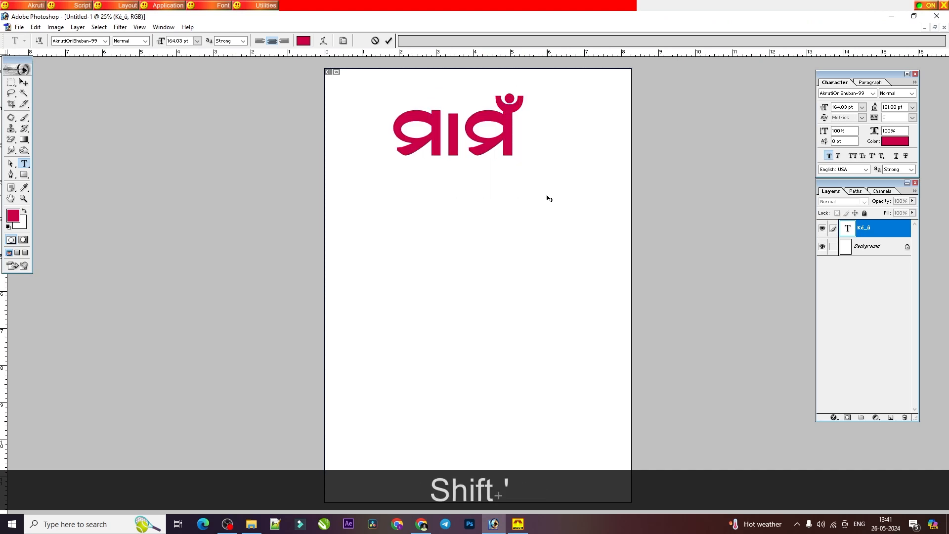
Step: Remove the chandrabindu from ମାମଁ and add it back, then delete and retype the final ମଁ
{"action": "key", "text": "BackSpace"}
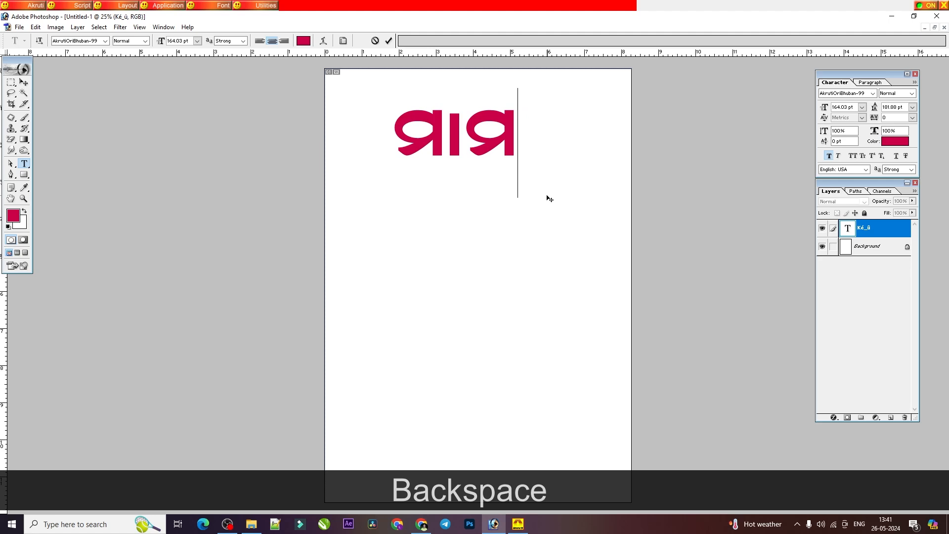
{"action": "key", "text": "shift"}
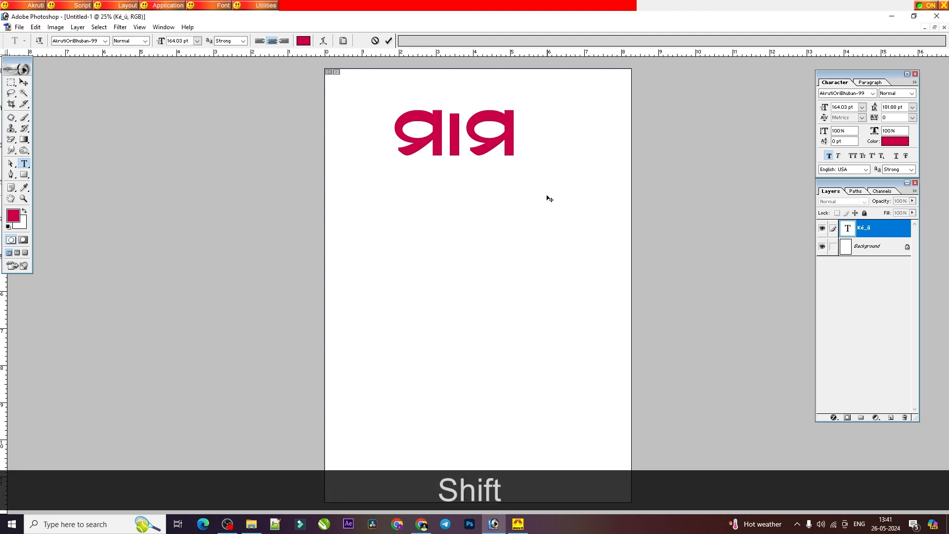
{"action": "key", "text": "shift+apostrophe"}
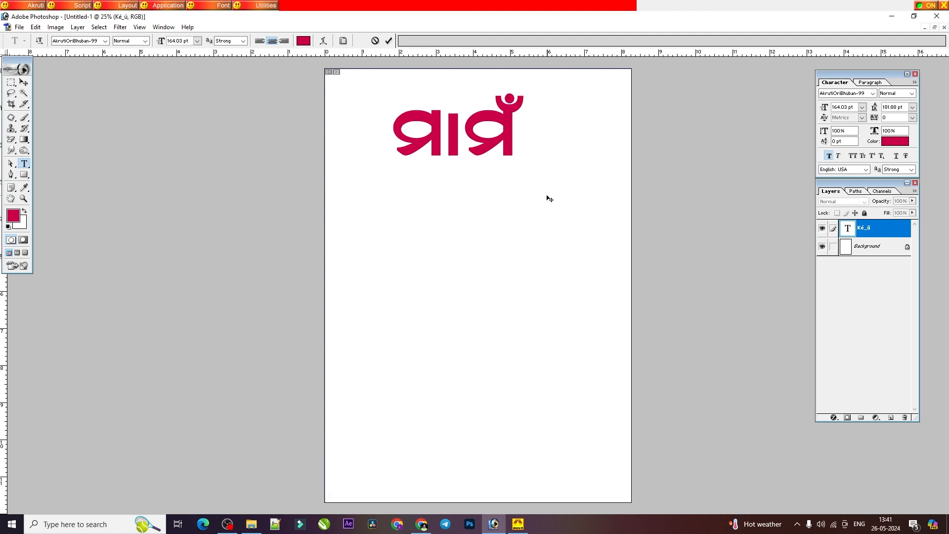
{"action": "key", "text": "BackSpace"}
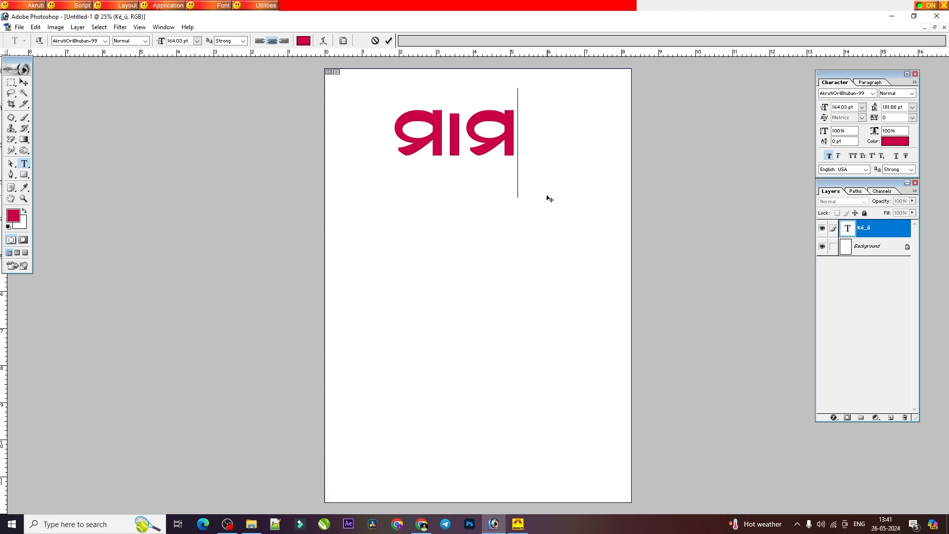
{"action": "key", "text": "BackSpace"}
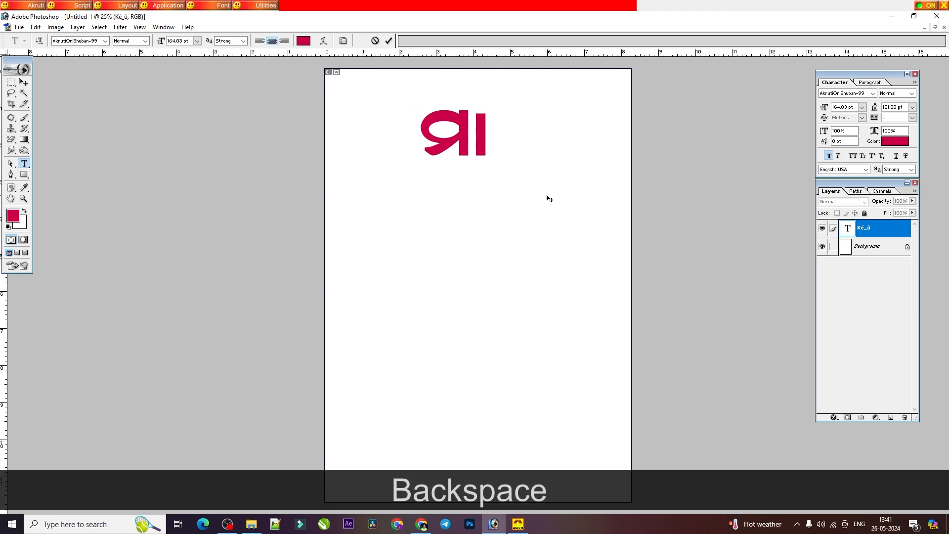
{"action": "type", "text": "a\""}
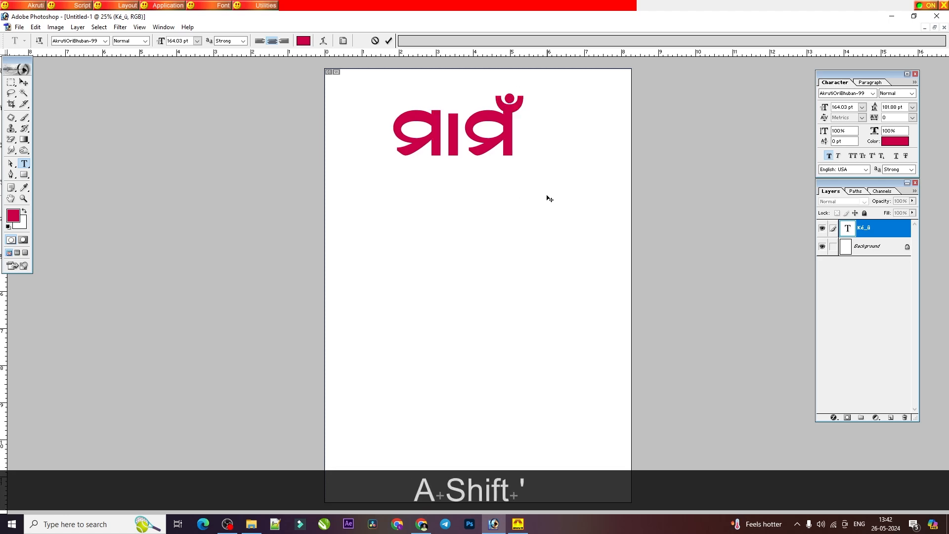
Step: Compare the word with the PDF's page 15 and add the ୁ sign to make it ମାମୁଁ
{"action": "left_click", "coordinate": [421, 524]}
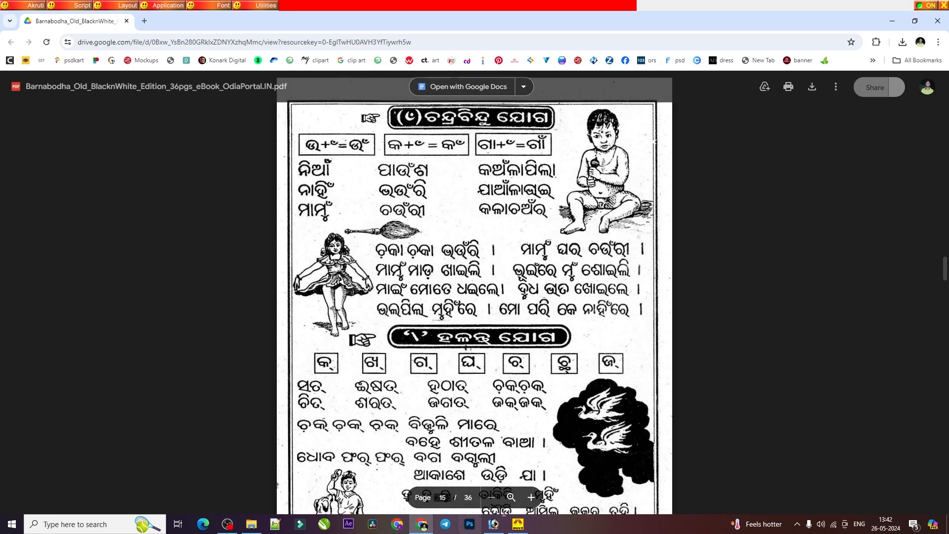
{"action": "key", "text": "alt+Tab"}
{"action": "type", "text": "b"}
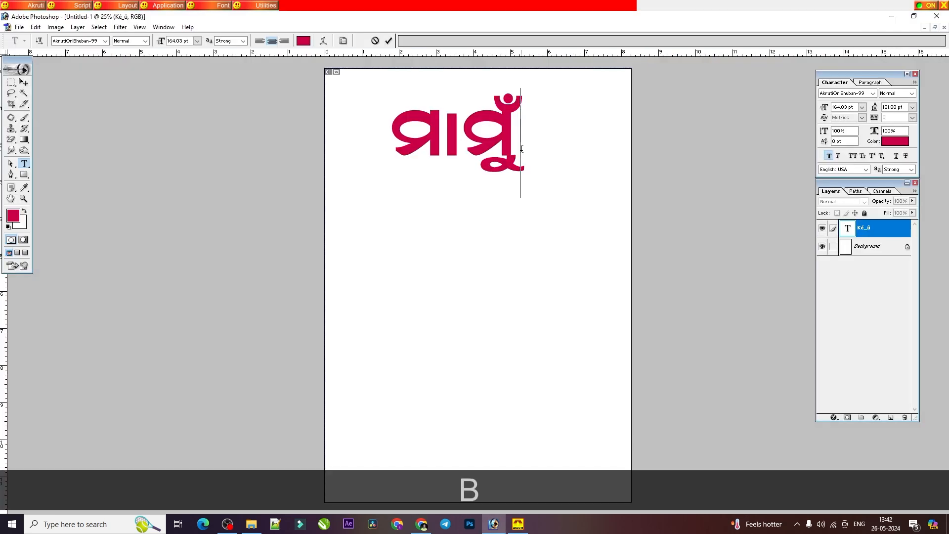
Step: Check the ହଳନ୍ତ ଯୋଗ section of the PDF and replace ମାମୁଁ in Photoshop with the halanta word ସତ୍
{"action": "left_click", "coordinate": [421, 523]}
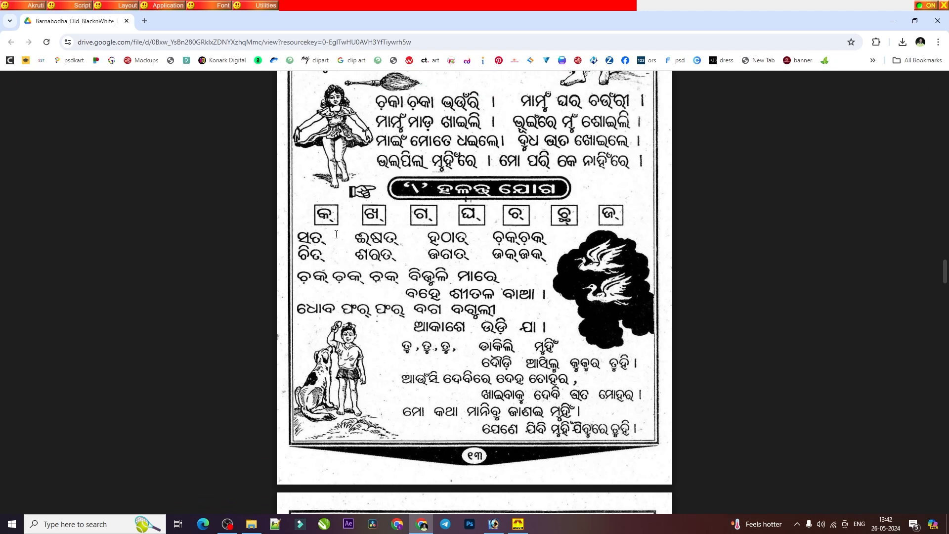
{"action": "left_click", "coordinate": [493, 524]}
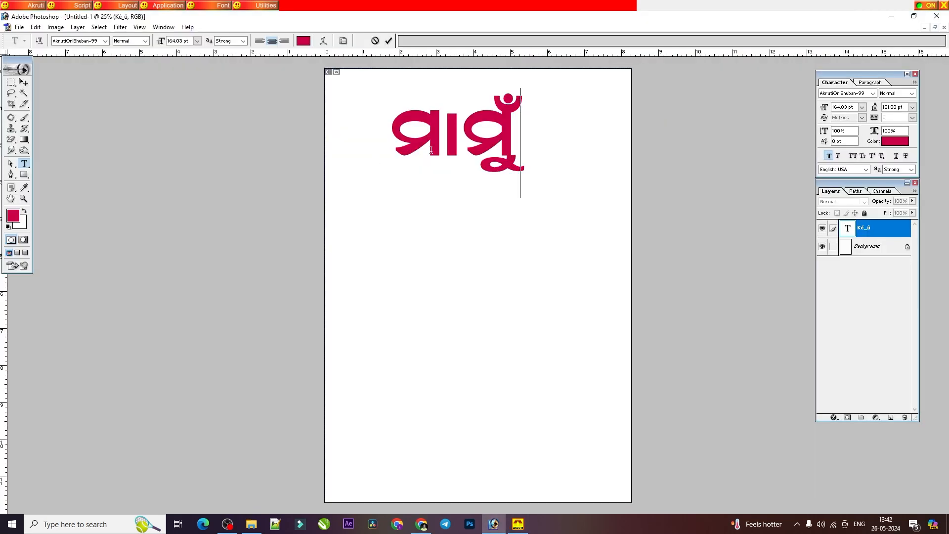
{"action": "double_click", "coordinate": [458, 156]}
{"action": "type", "text": "tf"}
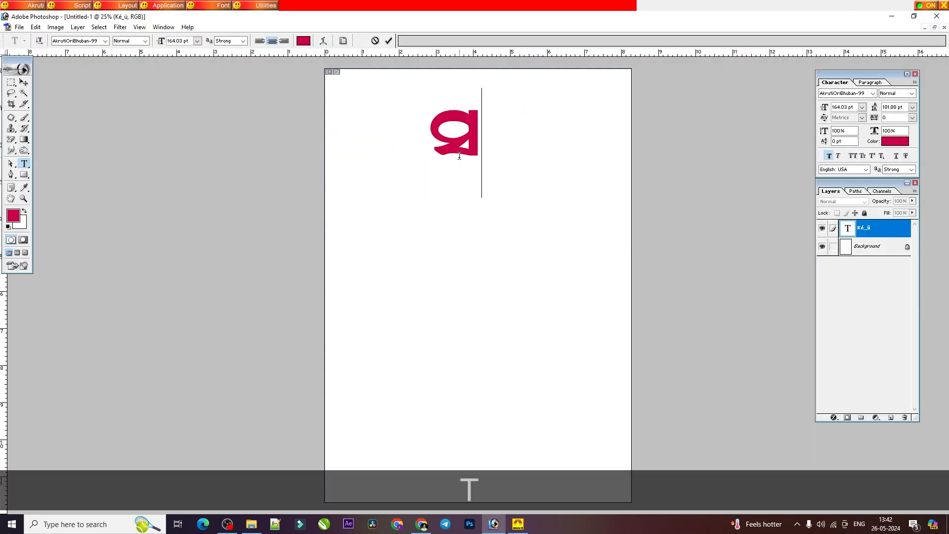
{"action": "type", "text": "d"}
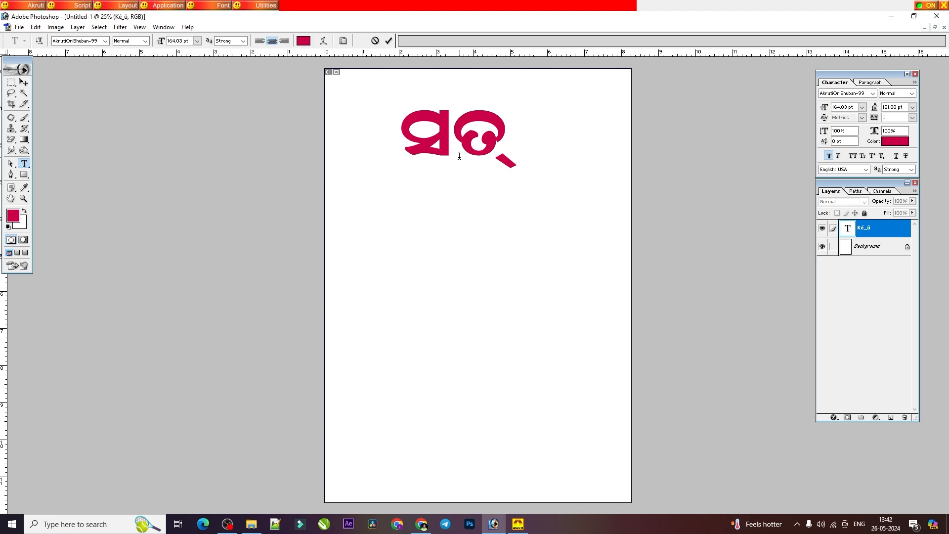
Step: Check the ୟ ଫଳା section on the PDF's page 16 and replace ସତ୍ in Photoshop with the word ସଭ୍ୟ
{"action": "left_click", "coordinate": [421, 524]}
{"action": "scroll", "coordinate": [470, 386], "scroll_direction": "down", "scroll_amount": 5}
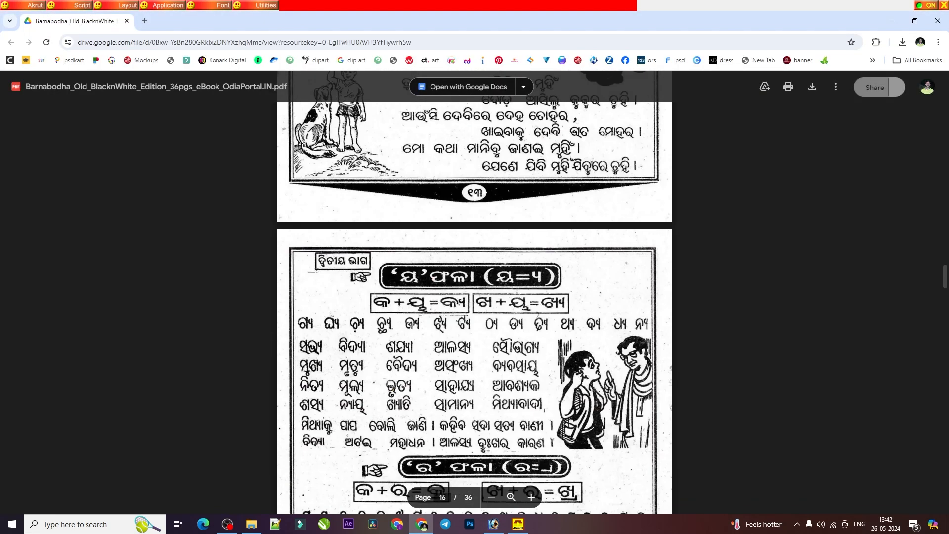
{"action": "scroll", "coordinate": [471, 386], "scroll_direction": "down", "scroll_amount": 3}
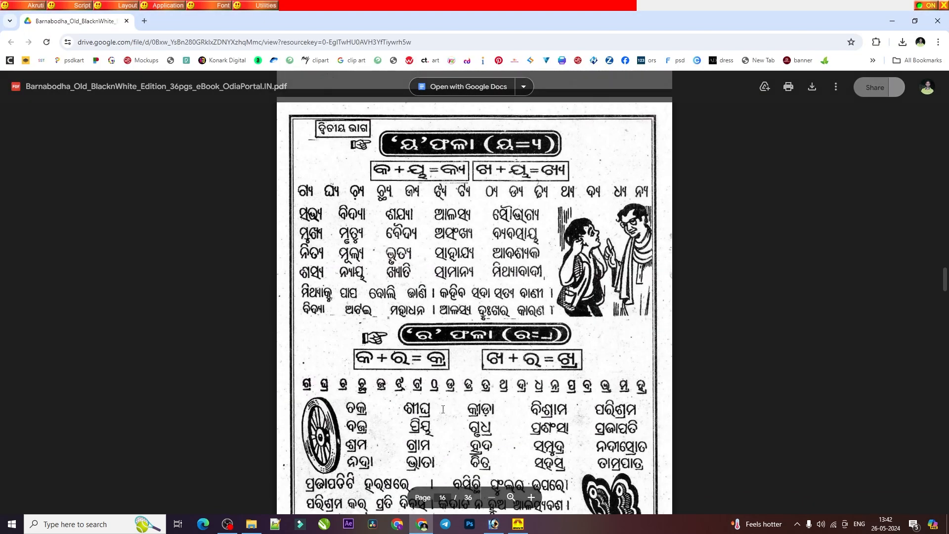
{"action": "left_click", "coordinate": [492, 526]}
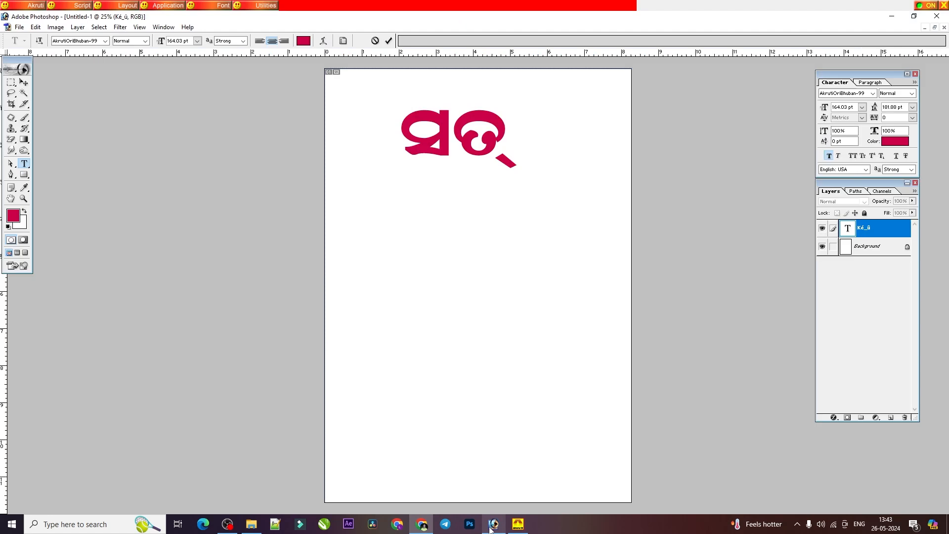
{"action": "double_click", "coordinate": [463, 144]}
{"action": "type", "text": "T"}
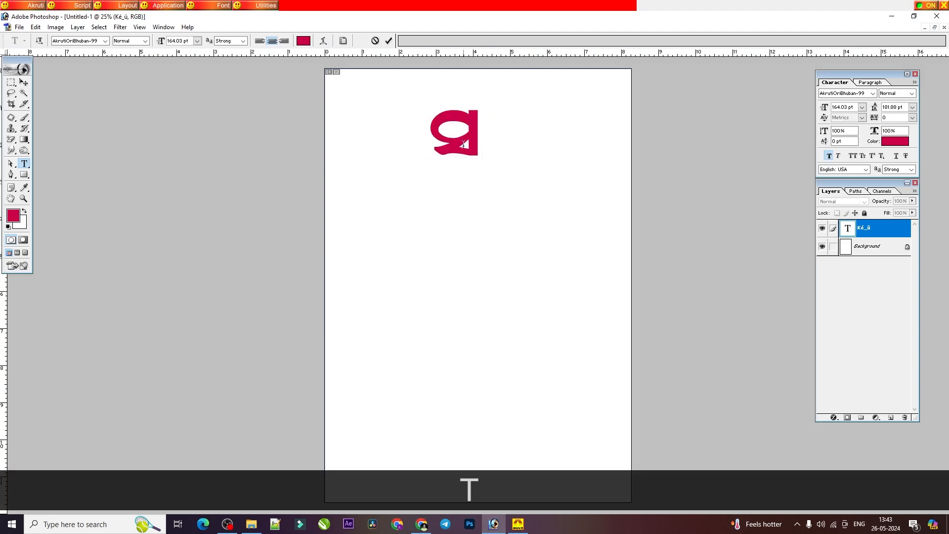
{"action": "type", "text": "Z"}
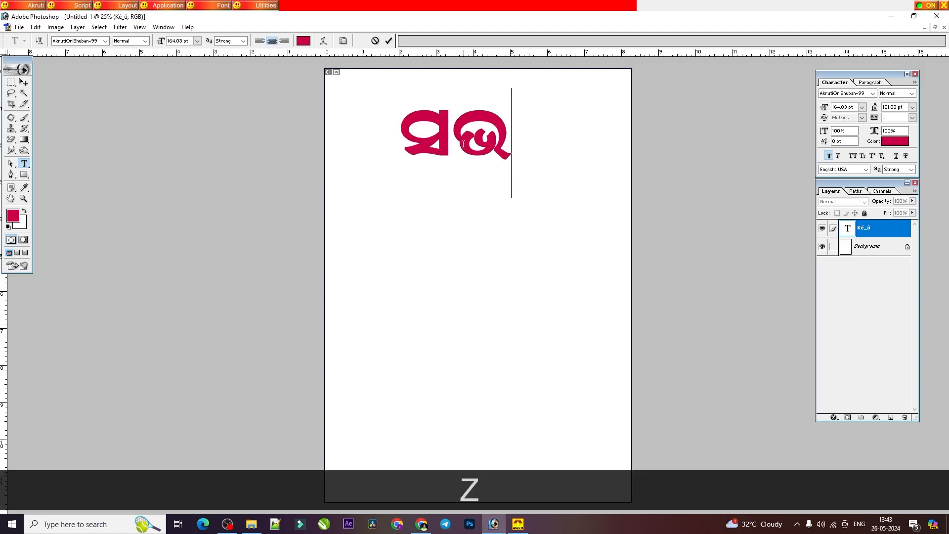
{"action": "key", "text": "shift"}
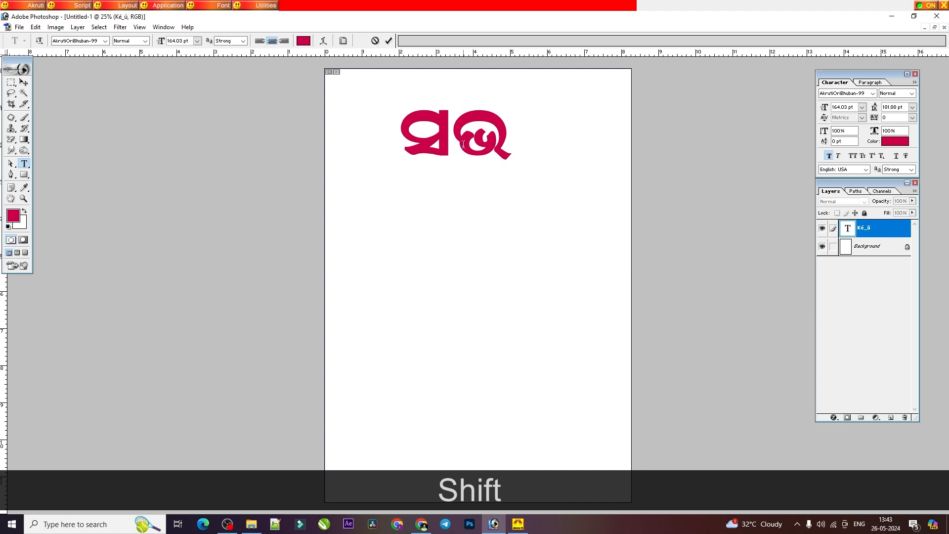
{"action": "type", "text": "}"}
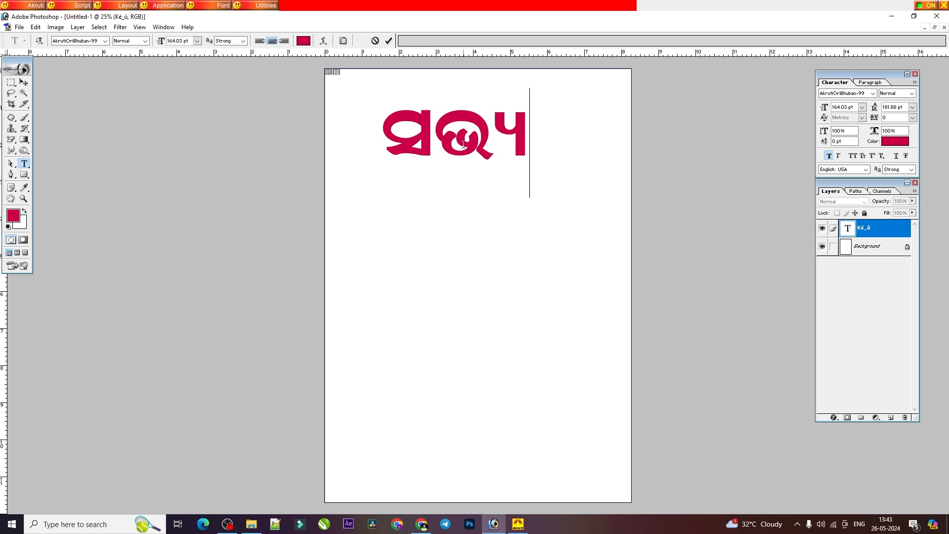
Step: Delete the whole word ସଭ୍ୟ from the text layer
{"action": "key", "text": "BackSpace"}
{"action": "key", "text": "BackSpace"}
{"action": "key", "text": "BackSpace"}
{"action": "key", "text": "BackSpace"}
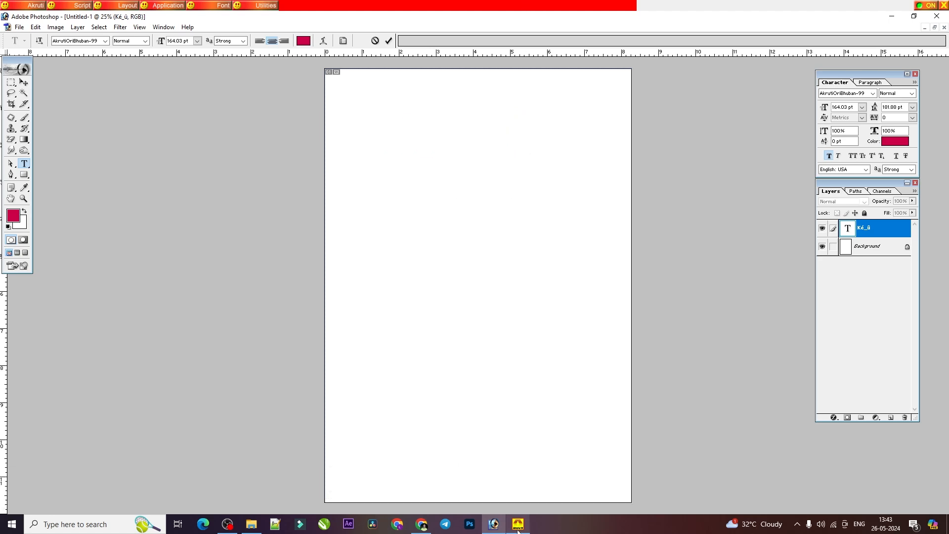
Step: Look through the PDF's ୟ ଫଳା and ର ଫଳା sections on page 16 and the ଳ ଫଳା section on page 17
{"action": "left_click", "coordinate": [419, 528]}
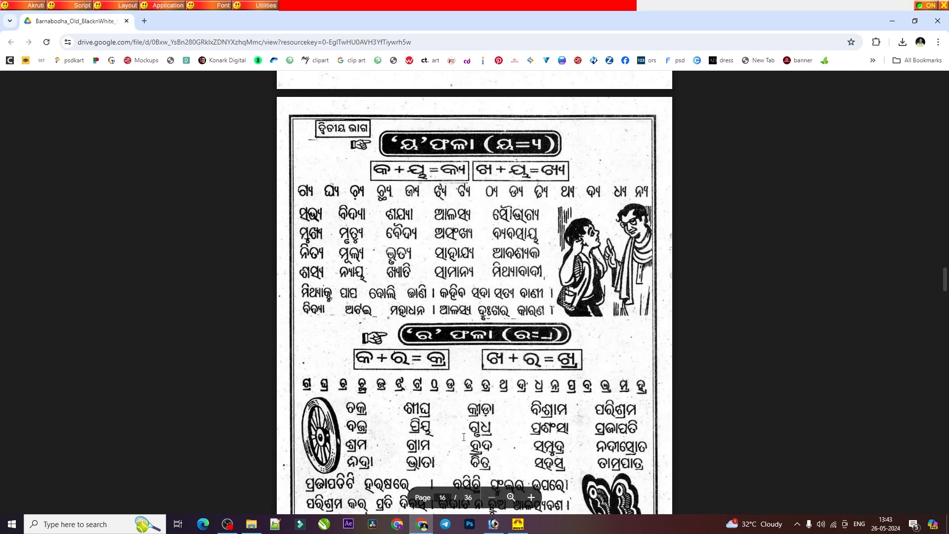
{"action": "scroll", "coordinate": [486, 362], "scroll_direction": "down", "scroll_amount": 3}
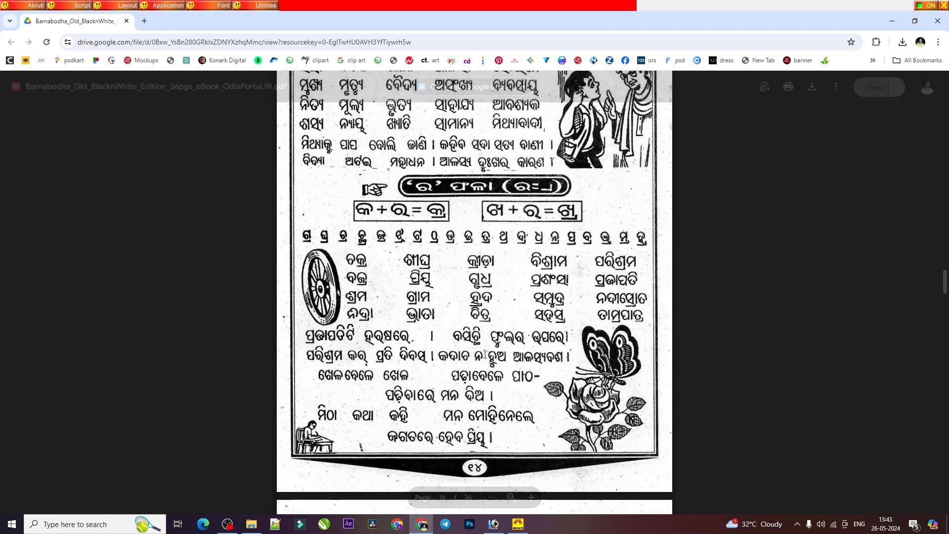
{"action": "scroll", "coordinate": [483, 354], "scroll_direction": "down", "scroll_amount": 1}
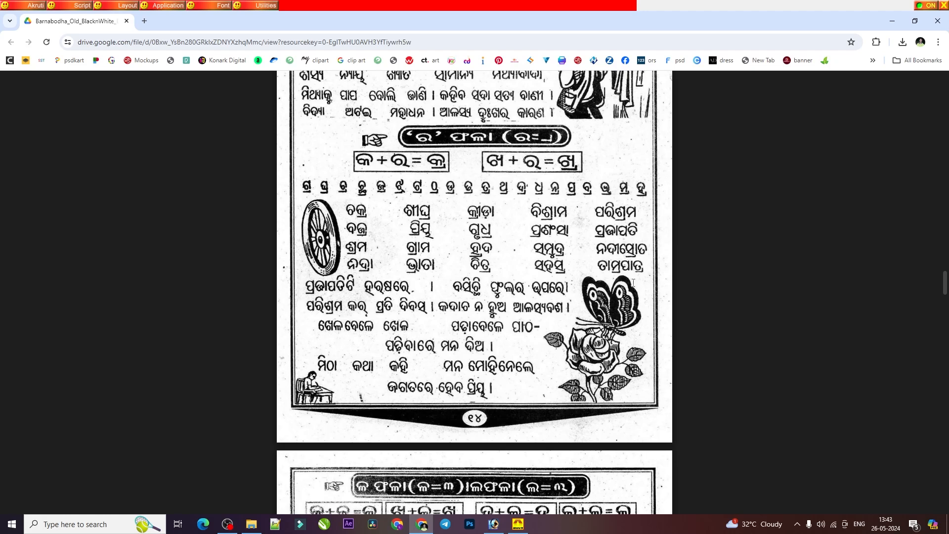
{"action": "scroll", "coordinate": [631, 271], "scroll_direction": "up", "scroll_amount": 6}
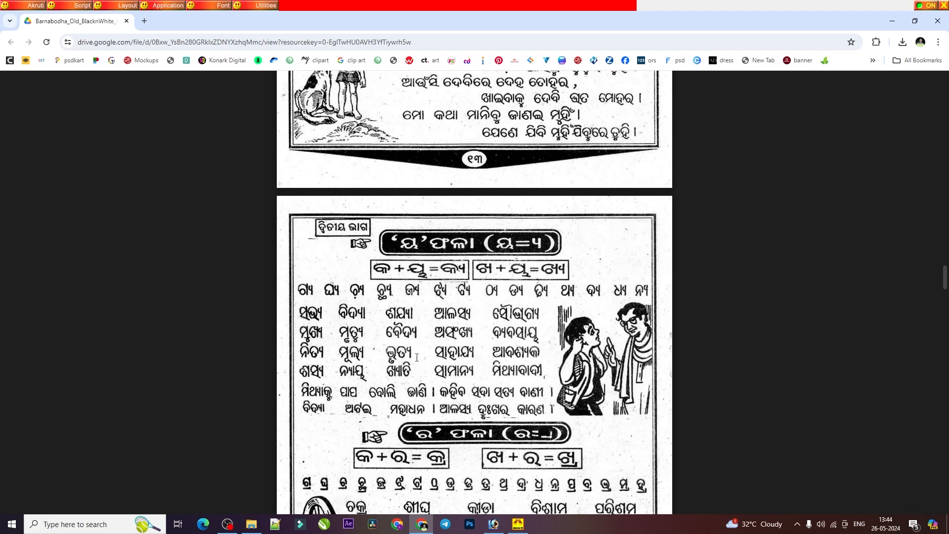
{"action": "scroll", "coordinate": [417, 356], "scroll_direction": "down", "scroll_amount": 12}
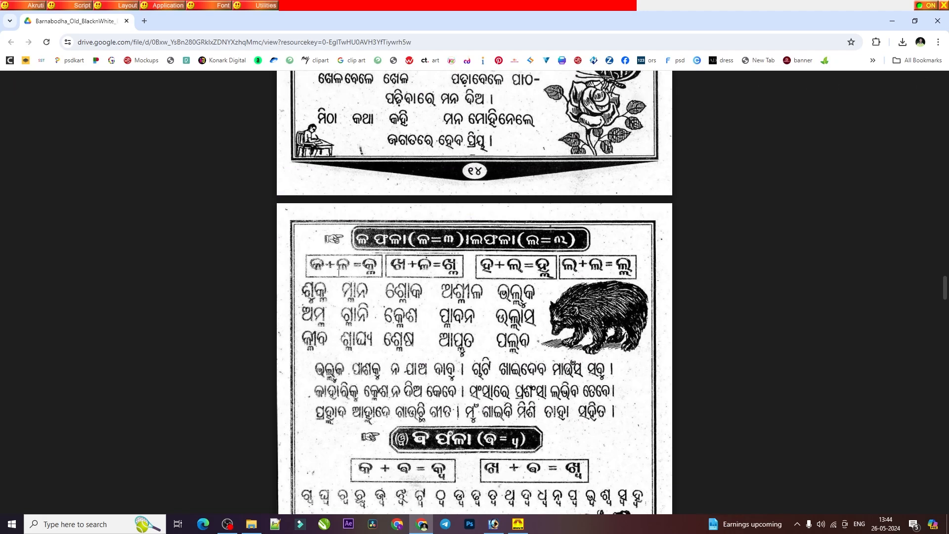
{"action": "scroll", "coordinate": [338, 272], "scroll_direction": "up", "scroll_amount": 2}
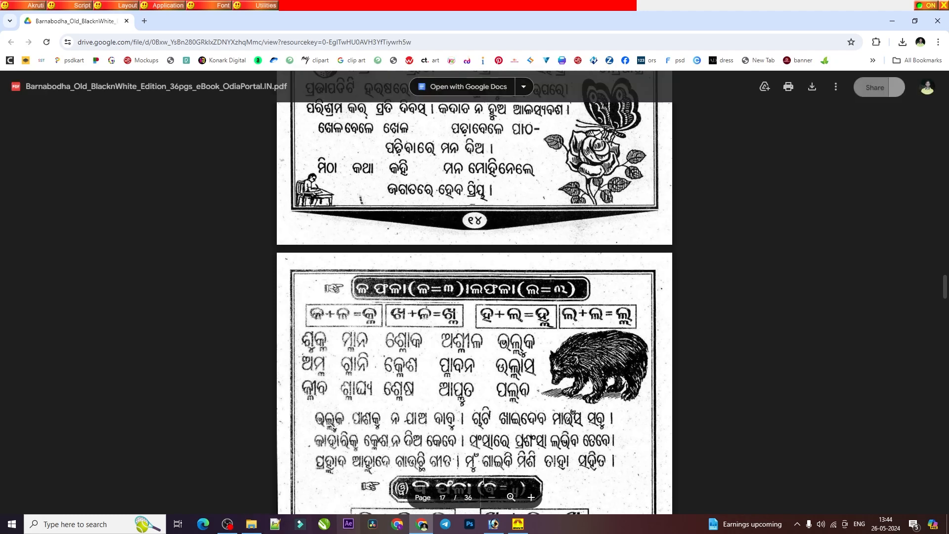
Step: Switch to Photoshop and type the conjunct କ୍ଳ in the empty text layer
{"action": "left_click", "coordinate": [493, 524]}
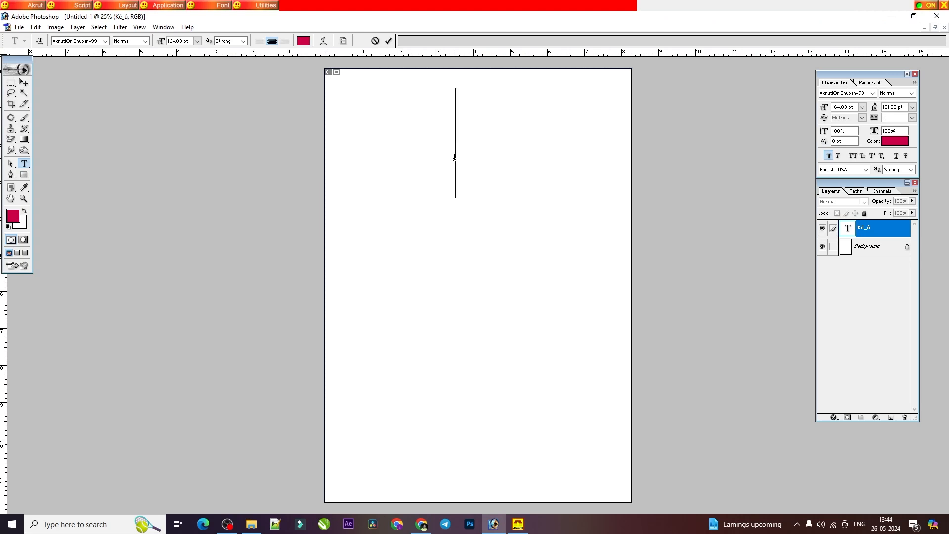
{"action": "type", "text": "s"}
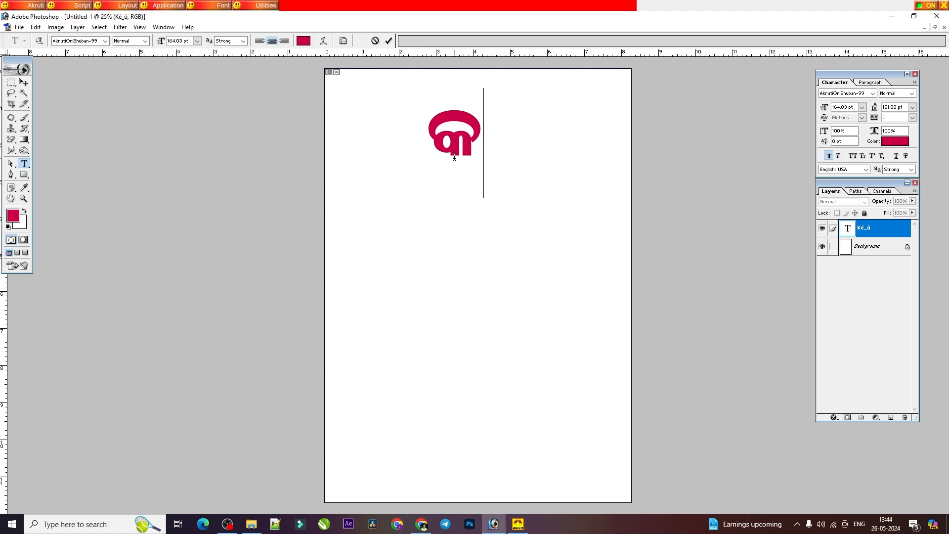
{"action": "type", "text": "d"}
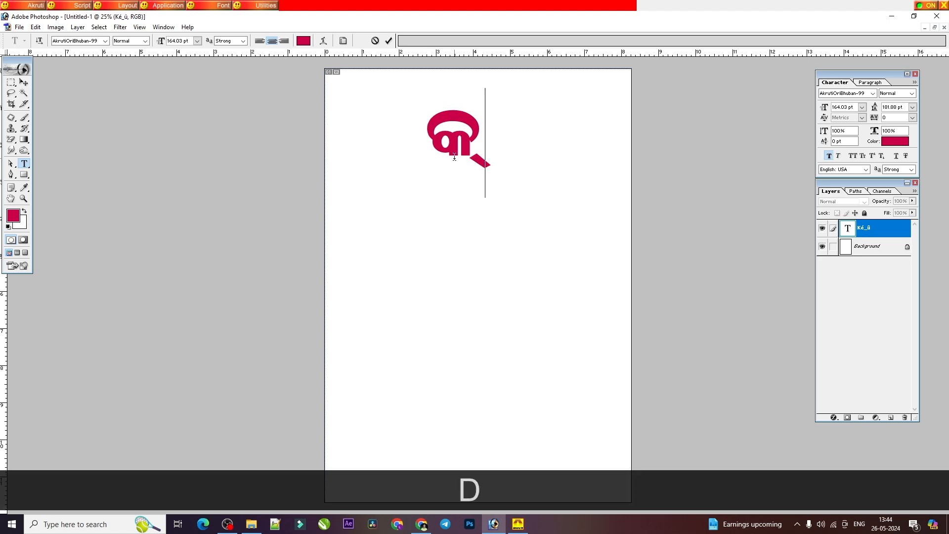
{"action": "type", "text": "m"}
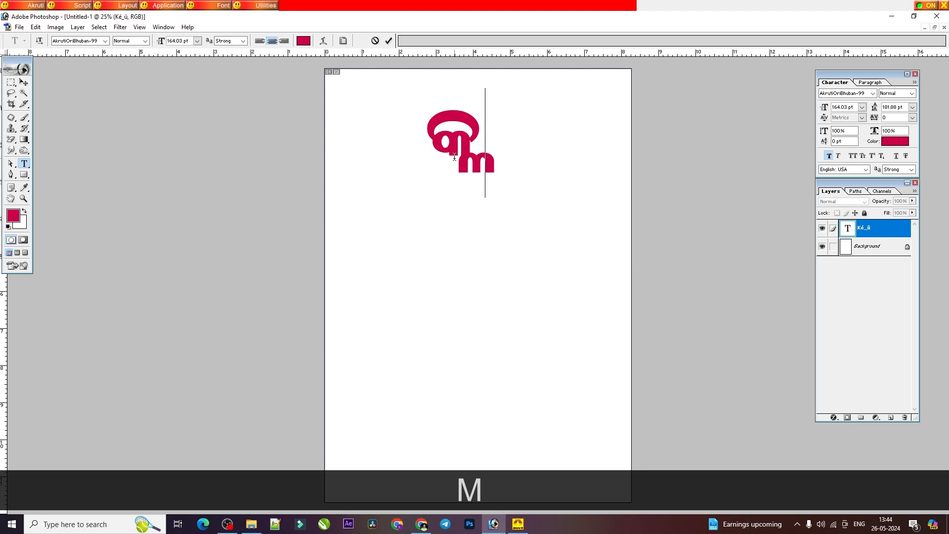
Step: Replace the conjunct କ୍ଳ in the text layer with the word ଶୁକ୍ଳ
{"action": "key", "text": "BackSpace"}
{"action": "key", "text": "BackSpace"}
{"action": "type", "text": "Kb"}
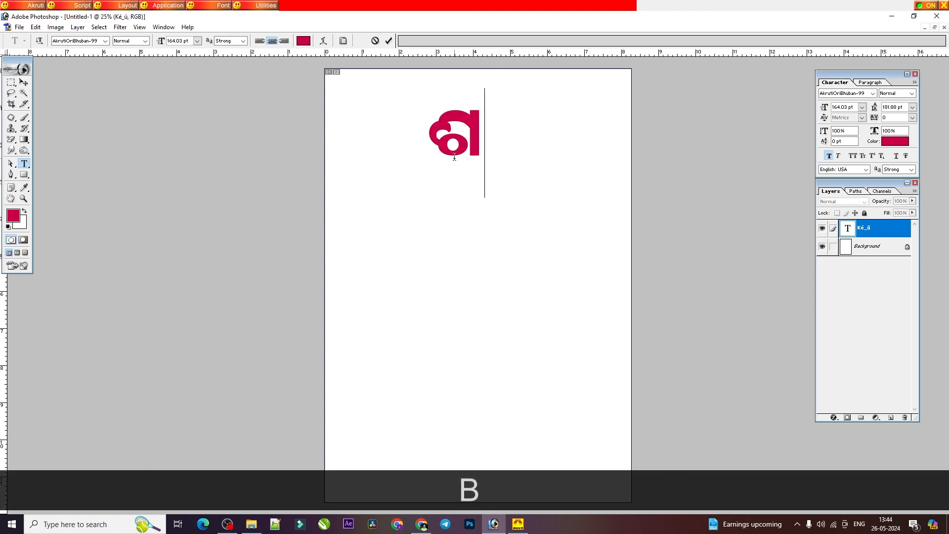
{"action": "type", "text": "s"}
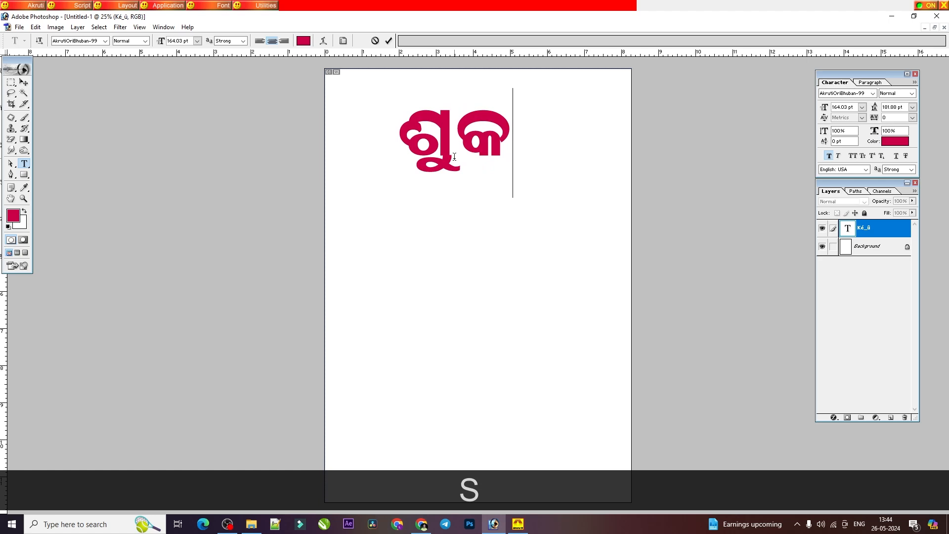
{"action": "type", "text": "d"}
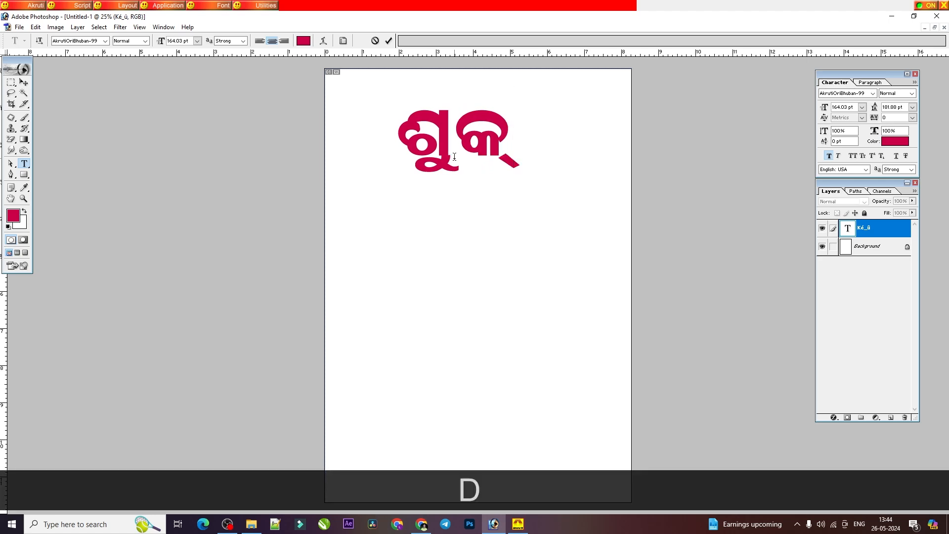
{"action": "type", "text": "m"}
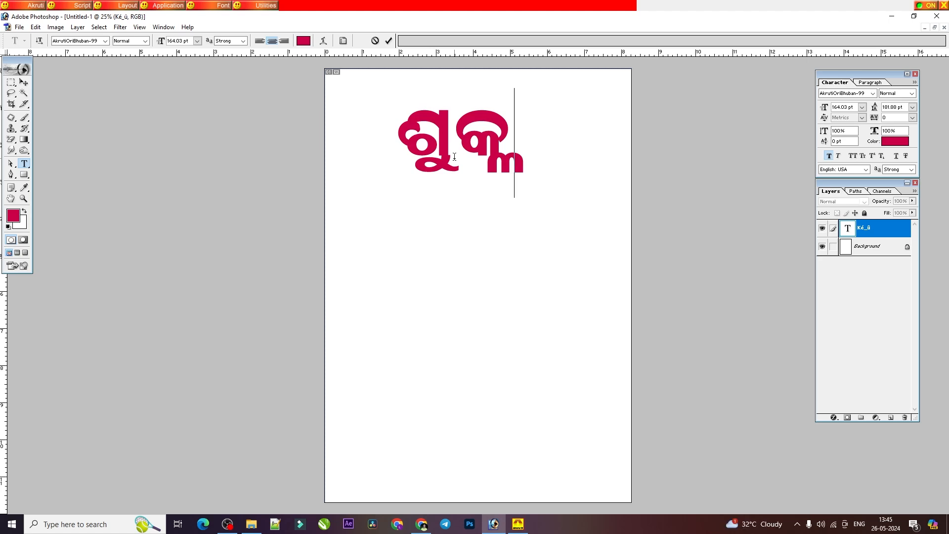
Step: Check the ଳ ଫଳା word list in the PDF and add ଆପ୍ଳୁତ as a second line below ଶୁକ୍ଳ in Photoshop
{"action": "key", "text": "Return"}
{"action": "left_click", "coordinate": [422, 525]}
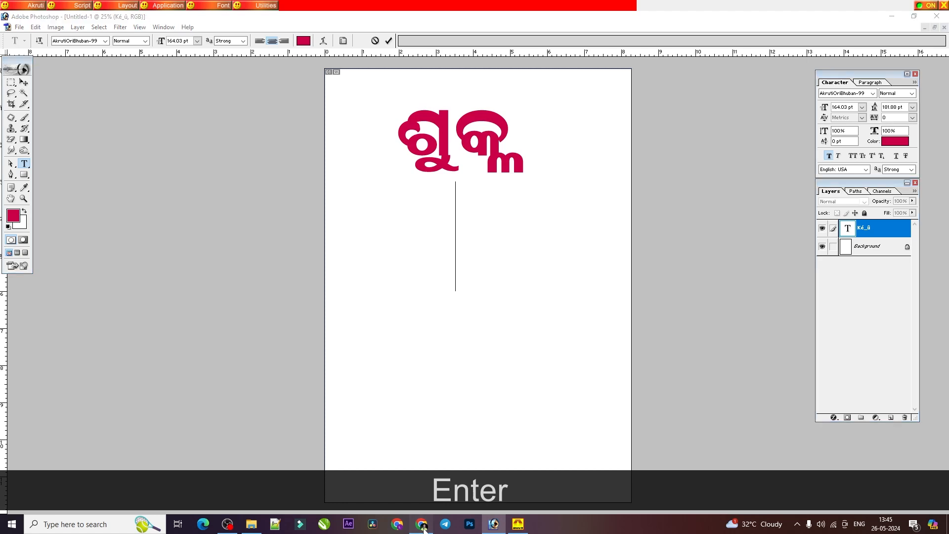
{"action": "left_click", "coordinate": [493, 524]}
{"action": "type", "text": "ଆପ୍"}
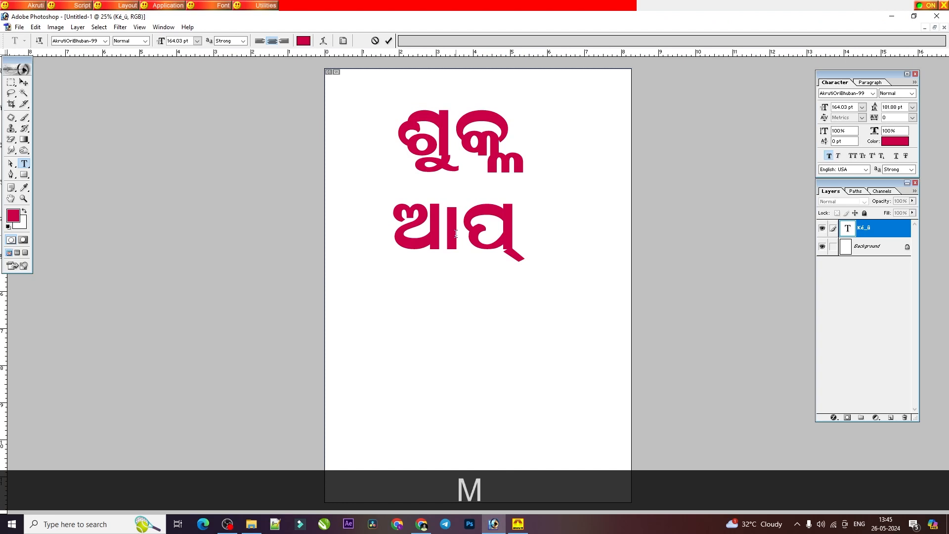
{"action": "type", "text": "ଲୁ"}
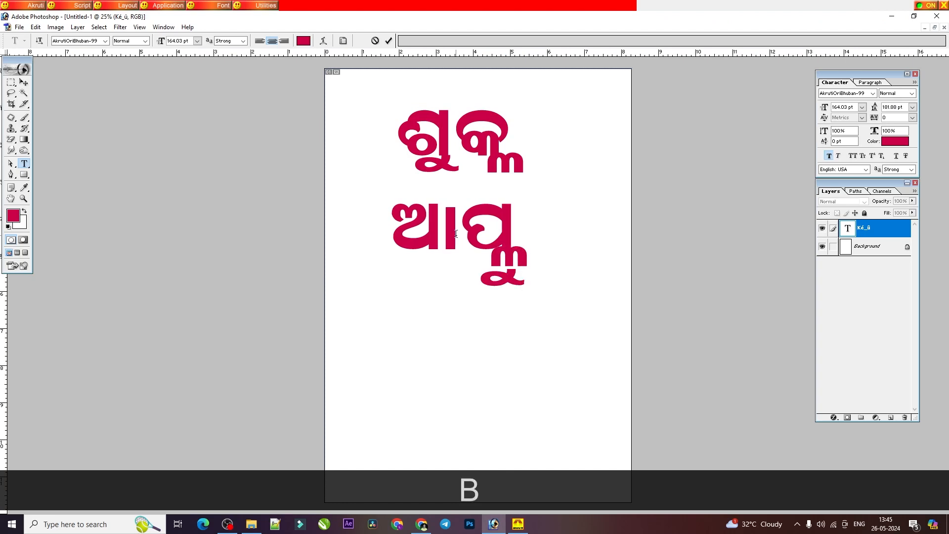
{"action": "type", "text": "ତ"}
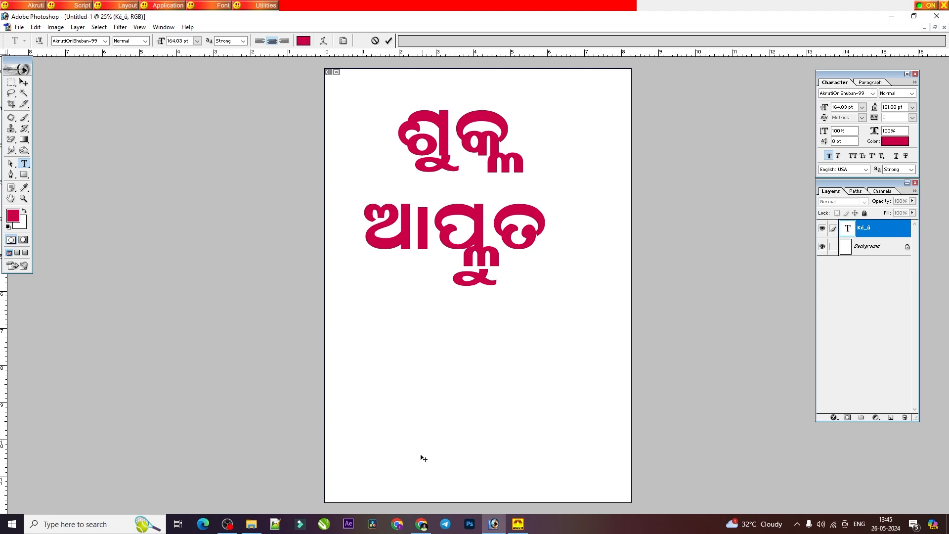
Step: Check the PDF's ଲ ଫଳା words on page 17 and add ଭଲ୍ଲକ as a third line in Photoshop
{"action": "left_click", "coordinate": [421, 523]}
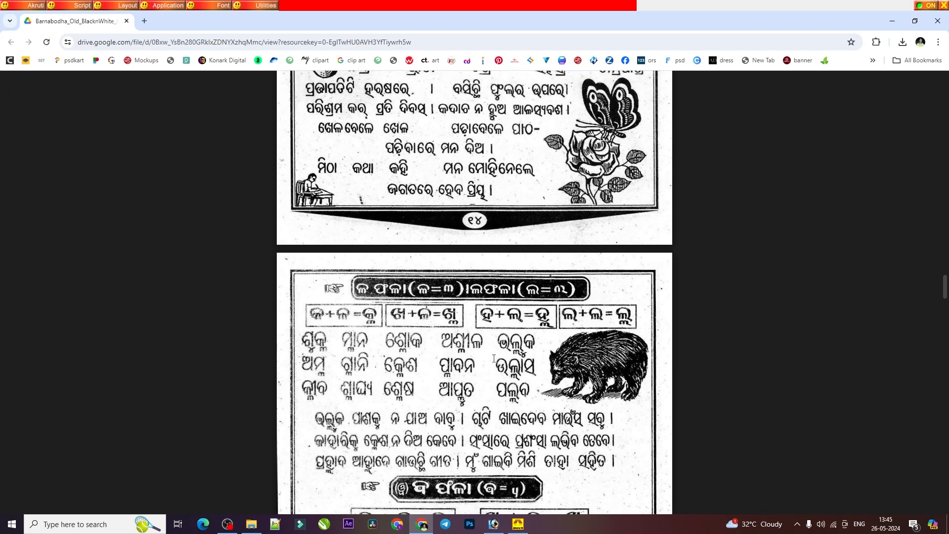
{"action": "left_click", "coordinate": [495, 528]}
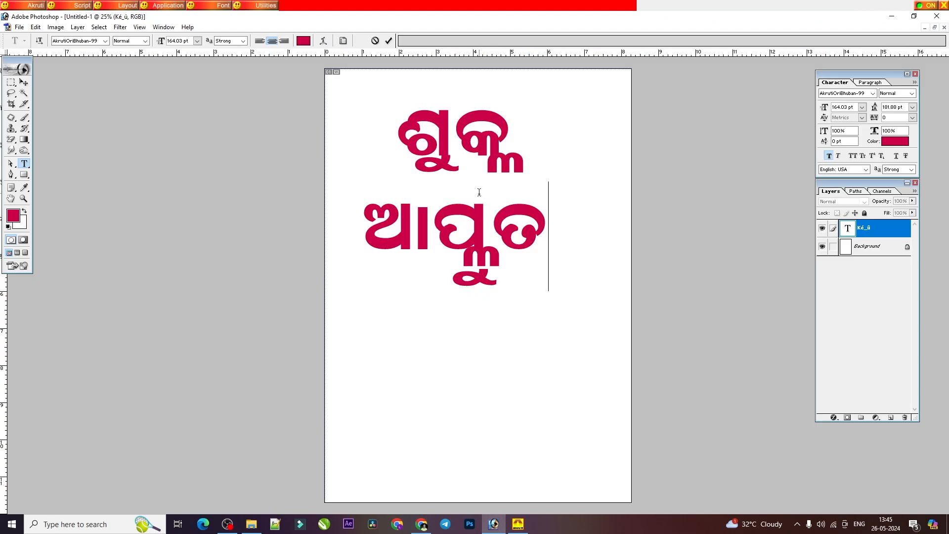
{"action": "key", "text": "Return"}
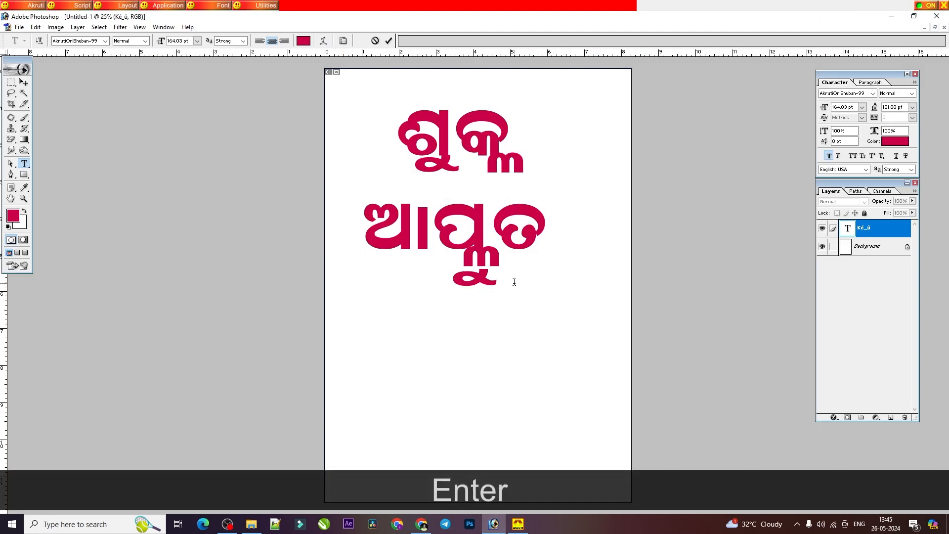
{"action": "type", "text": "zMd"}
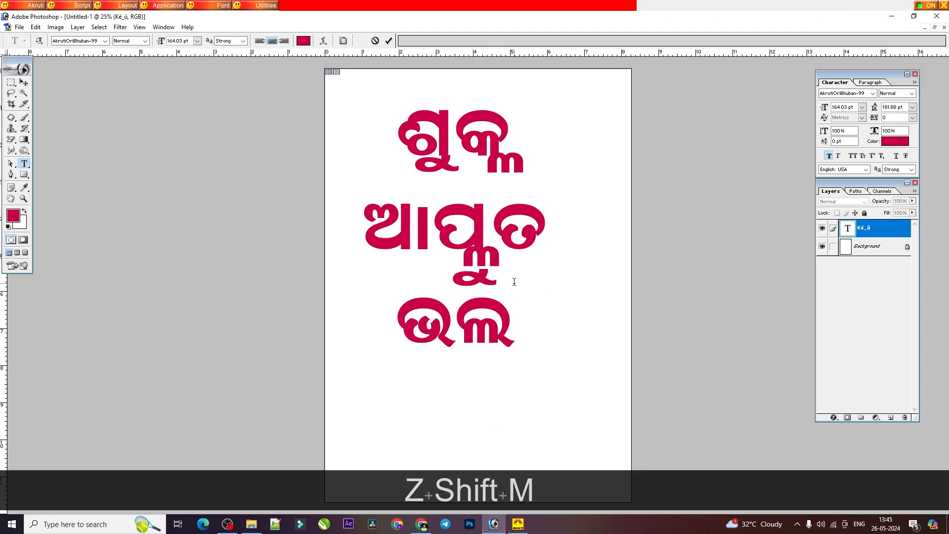
{"action": "type", "text": "Msb"}
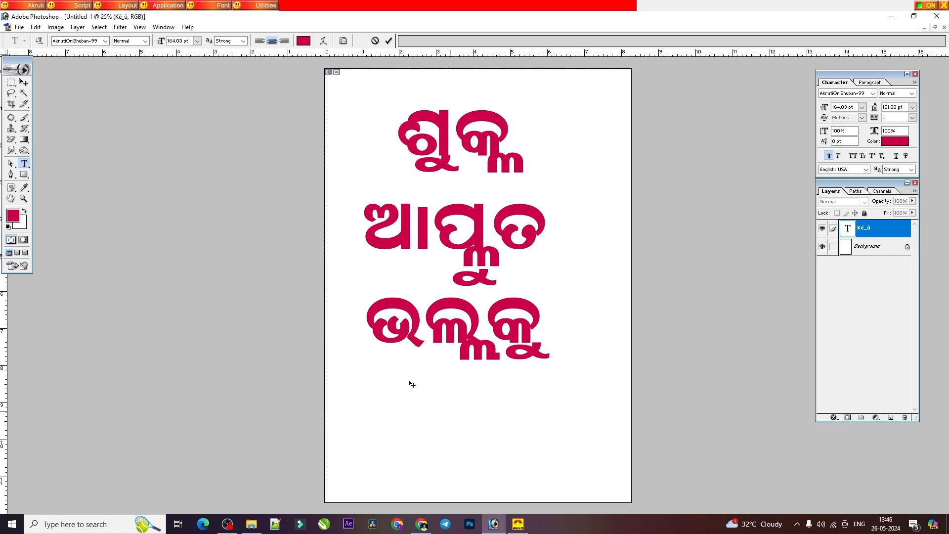
{"action": "key", "text": "BackSpace"}
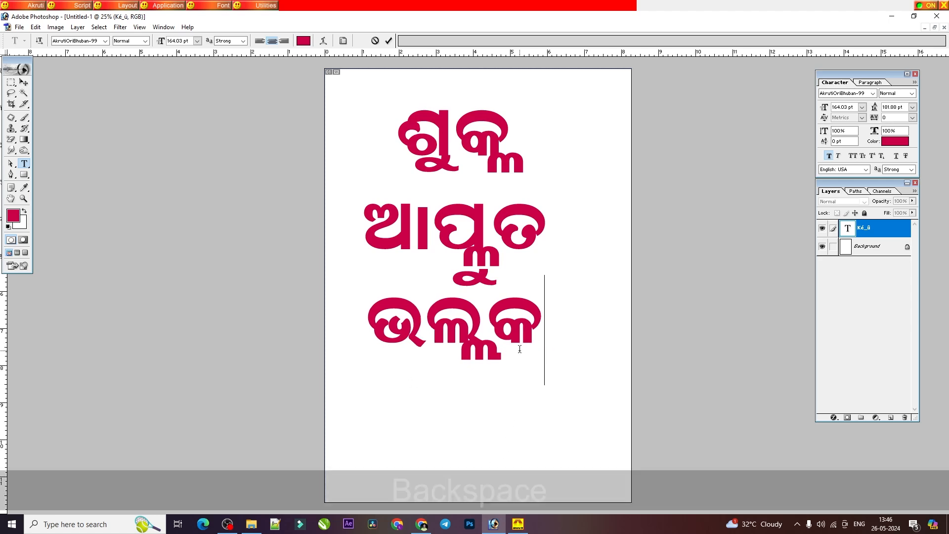
Step: Check the ବ ଫଳା section on the PDF's page 17 and replace all three lines in Photoshop with the word ଜ୍ୱର
{"action": "left_click", "coordinate": [516, 523]}
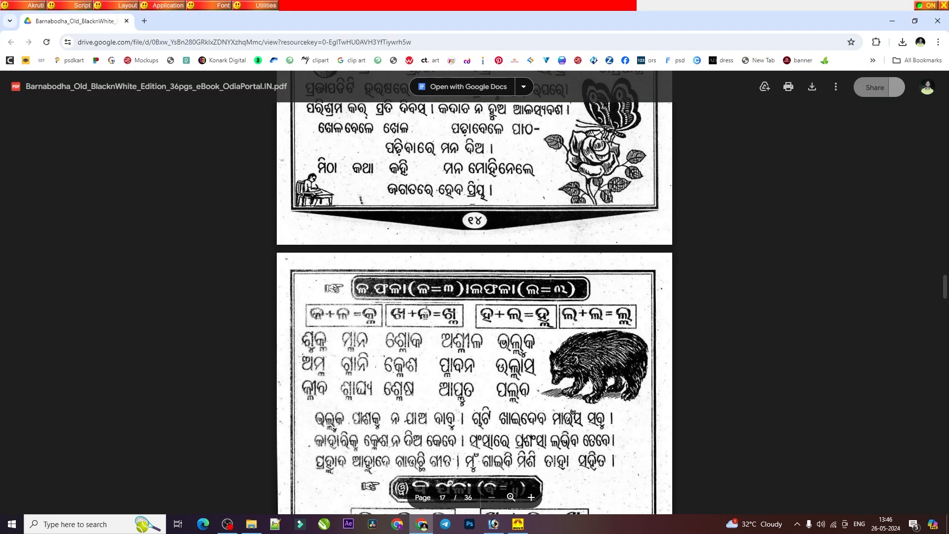
{"action": "scroll", "coordinate": [532, 381], "scroll_direction": "down", "scroll_amount": 3}
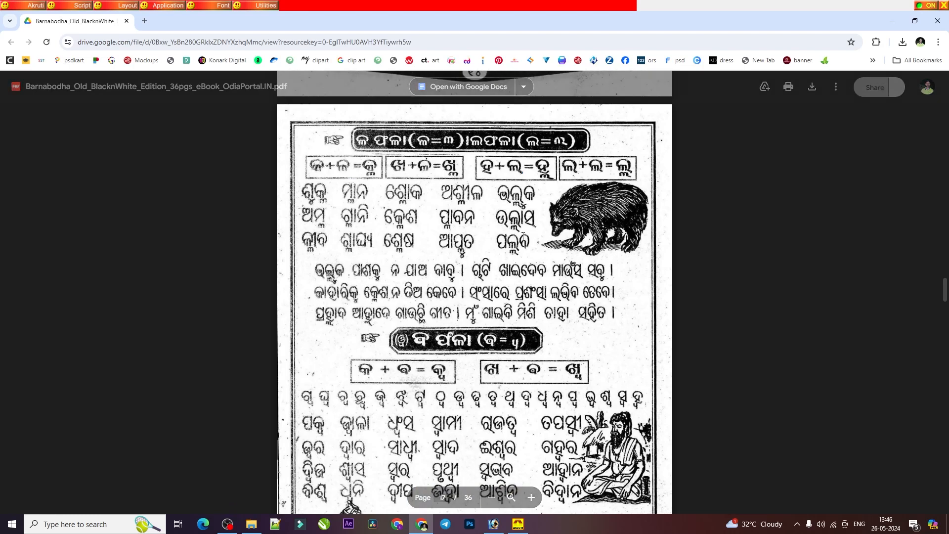
{"action": "scroll", "coordinate": [392, 342], "scroll_direction": "down", "scroll_amount": 1}
{"action": "scroll", "coordinate": [391, 342], "scroll_direction": "down", "scroll_amount": 1}
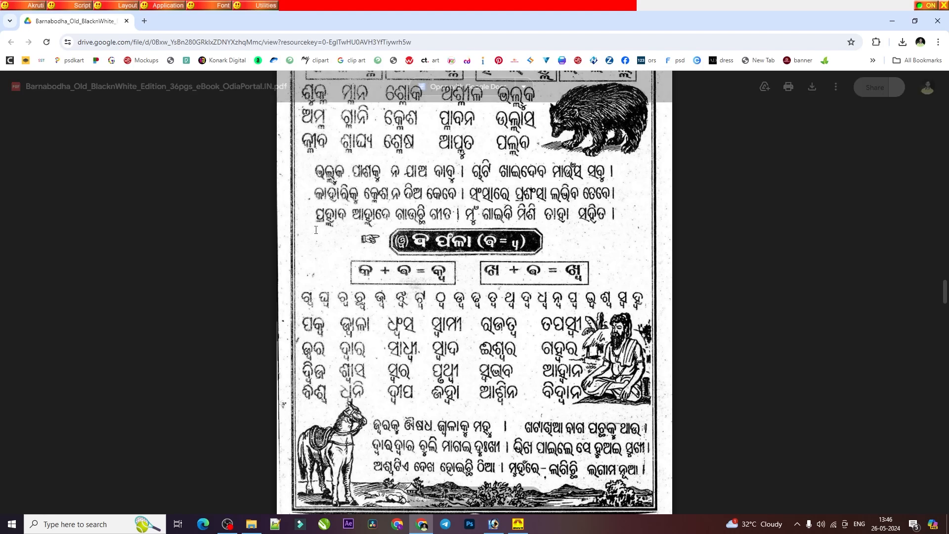
{"action": "left_click", "coordinate": [493, 524]}
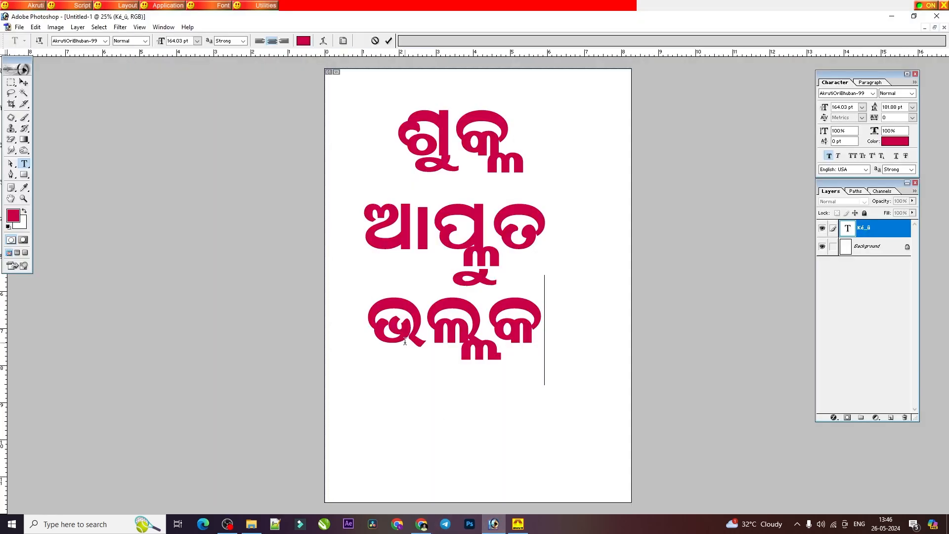
{"action": "double_click", "coordinate": [451, 306]}
{"action": "key", "text": "BackSpace"}
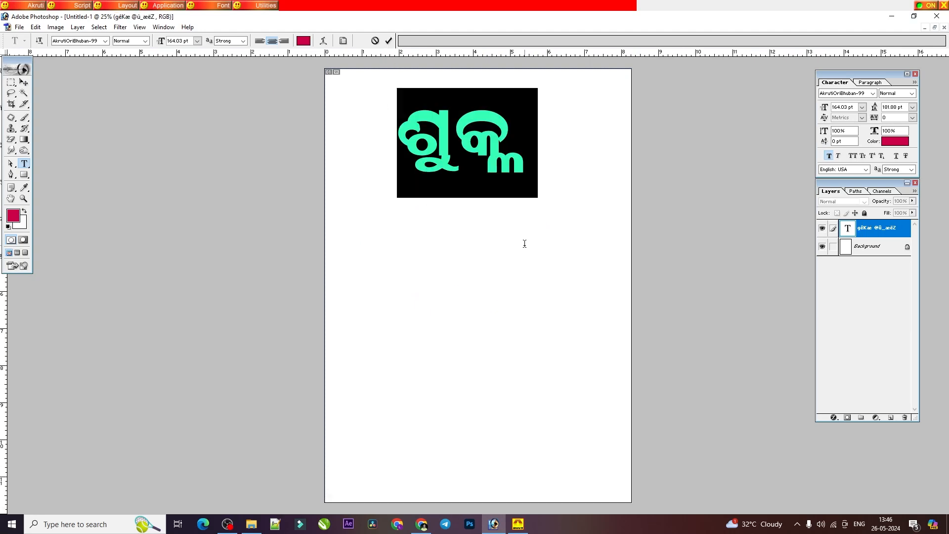
{"action": "type", "text": "cd"}
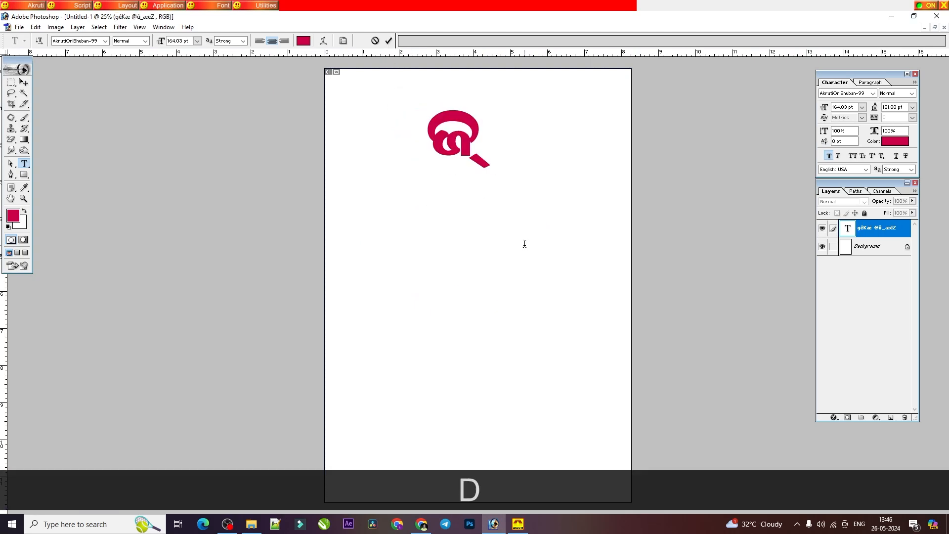
{"action": "type", "text": "q"}
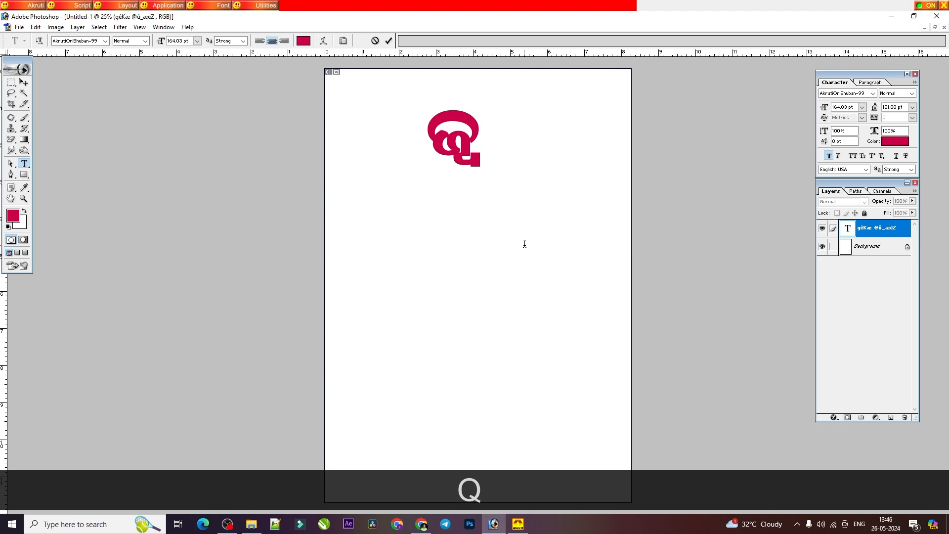
{"action": "type", "text": "j"}
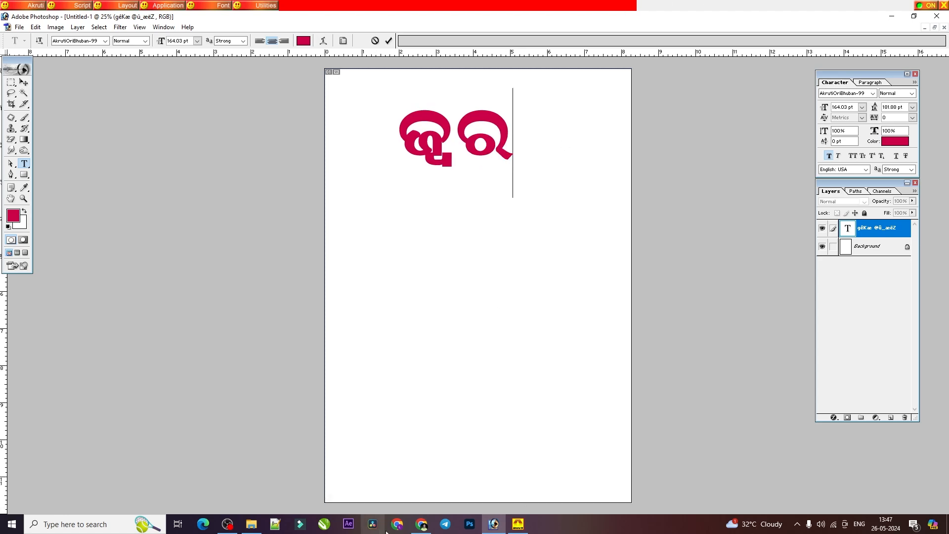
Step: Check the PDF's ବ ଫଳା words again and replace ଜ୍ୱର in Photoshop with the word ଧ୍ୱଂସ
{"action": "left_click", "coordinate": [420, 525]}
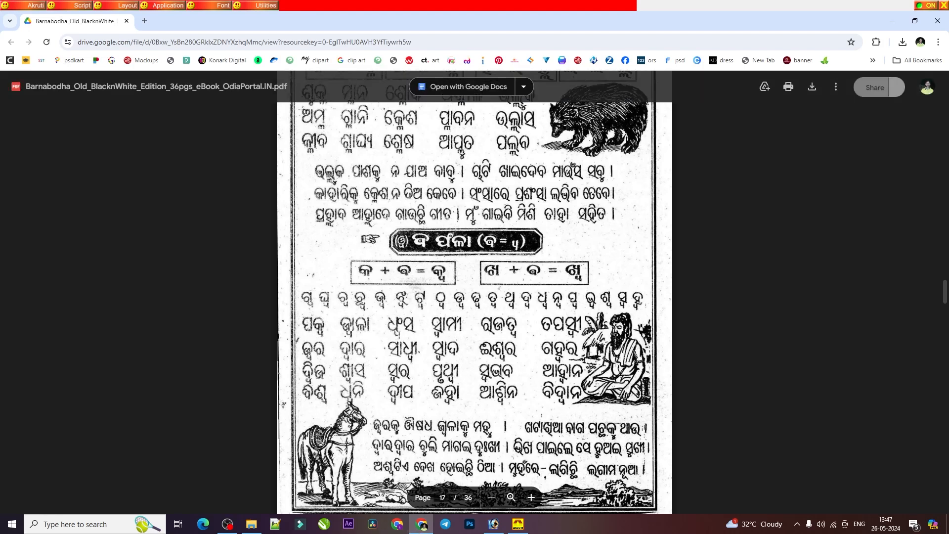
{"action": "left_click", "coordinate": [494, 528]}
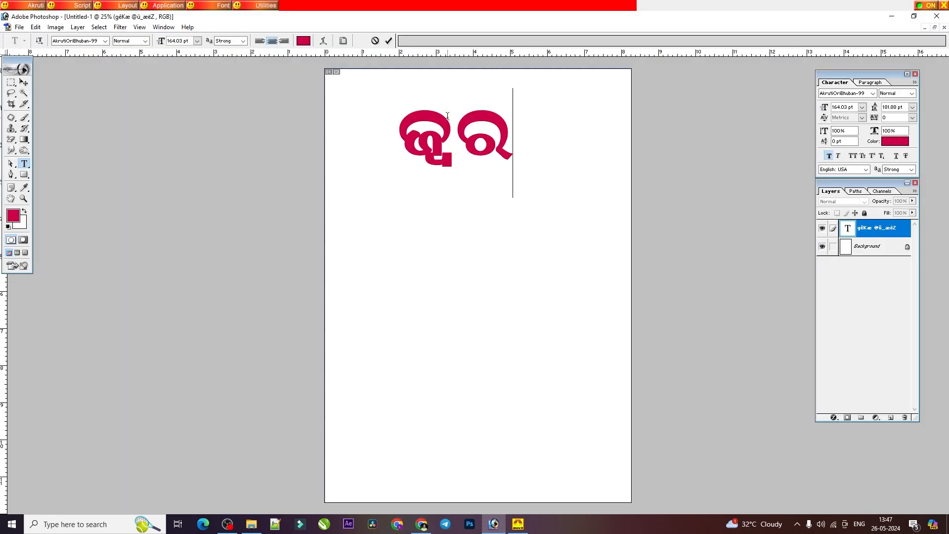
{"action": "double_click", "coordinate": [451, 132]}
{"action": "type", "text": "Rdq"}
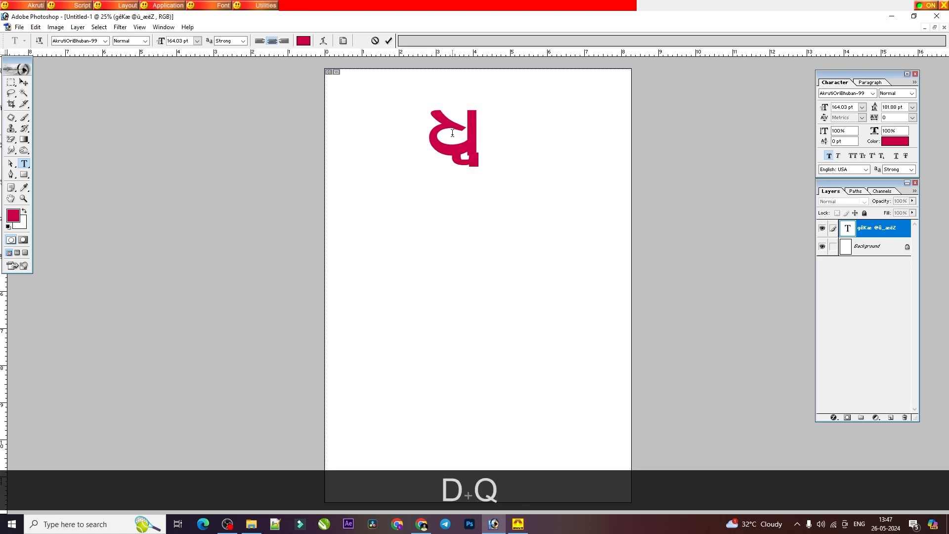
{"action": "type", "text": "|t"}
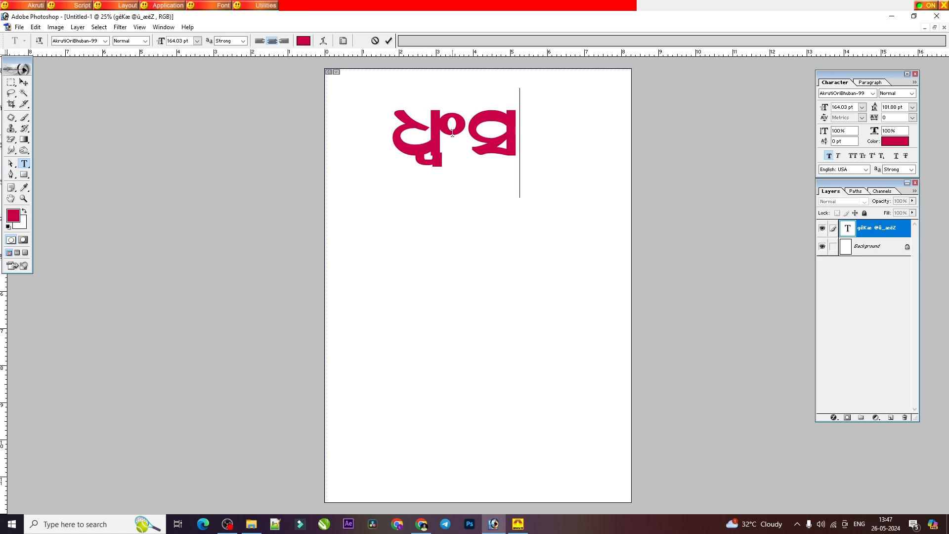
Step: Delete the whole word ଧ୍ୱଂସ from the text layer
{"action": "key", "text": "BackSpace"}
{"action": "key", "text": "BackSpace"}
{"action": "key", "text": "BackSpace"}
{"action": "key", "text": "BackSpace"}
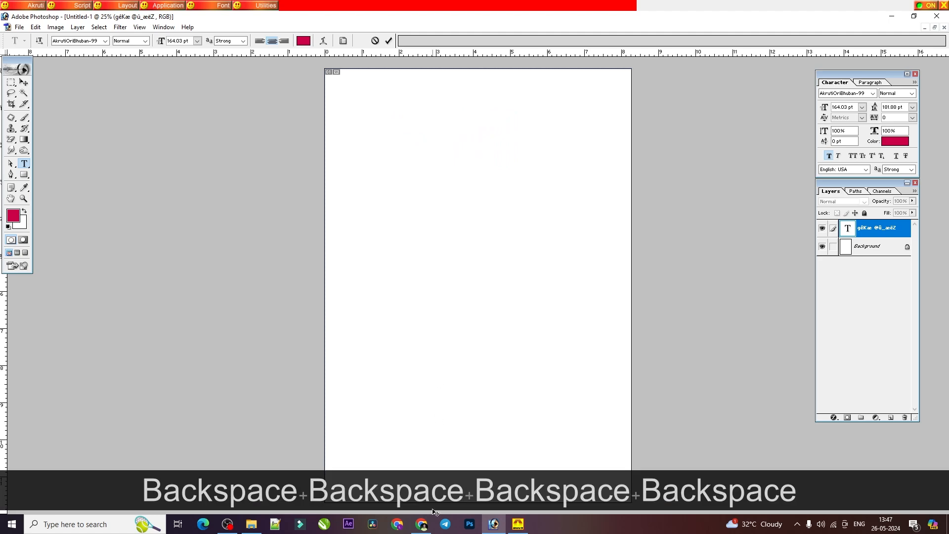
Step: Check the ନ ଫଳା section on the PDF's page 18 and write the word ଲଗ୍ନ on the empty text layer in Photoshop
{"action": "left_click", "coordinate": [421, 524]}
{"action": "scroll", "coordinate": [475, 181], "scroll_direction": "down", "scroll_amount": 3}
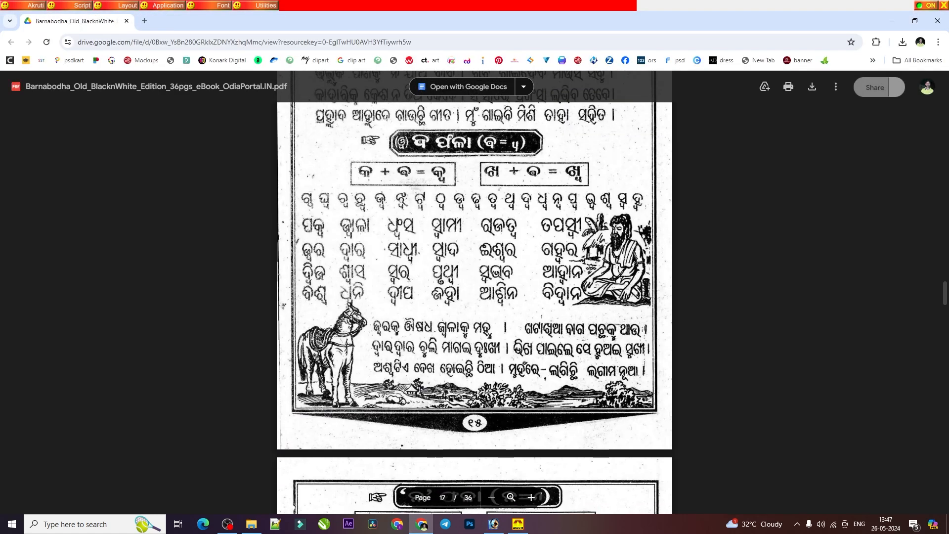
{"action": "scroll", "coordinate": [390, 288], "scroll_direction": "down", "scroll_amount": 4}
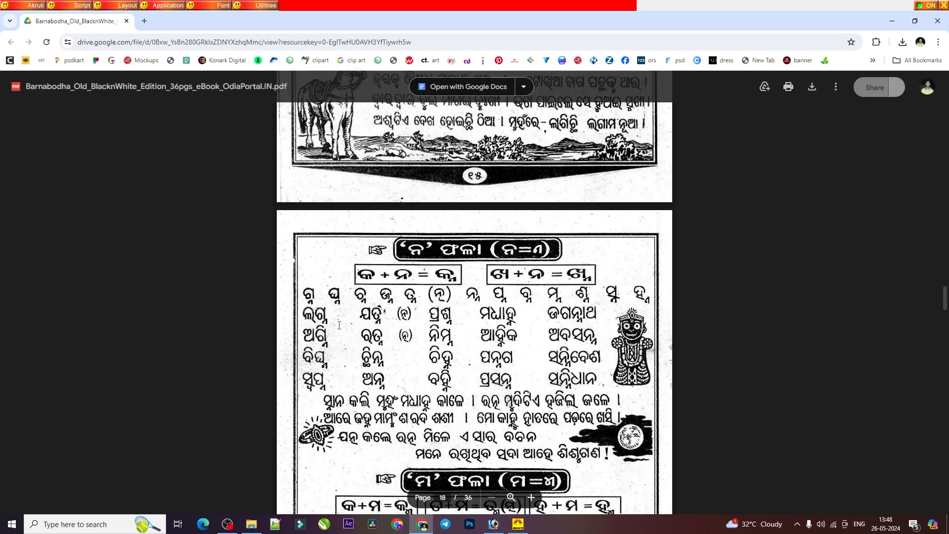
{"action": "left_click", "coordinate": [495, 525]}
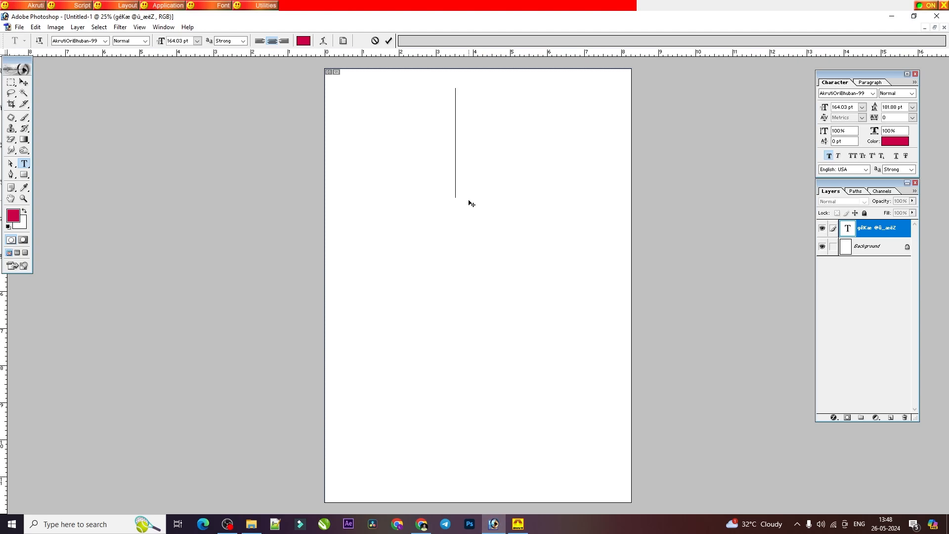
{"action": "type", "text": "M"}
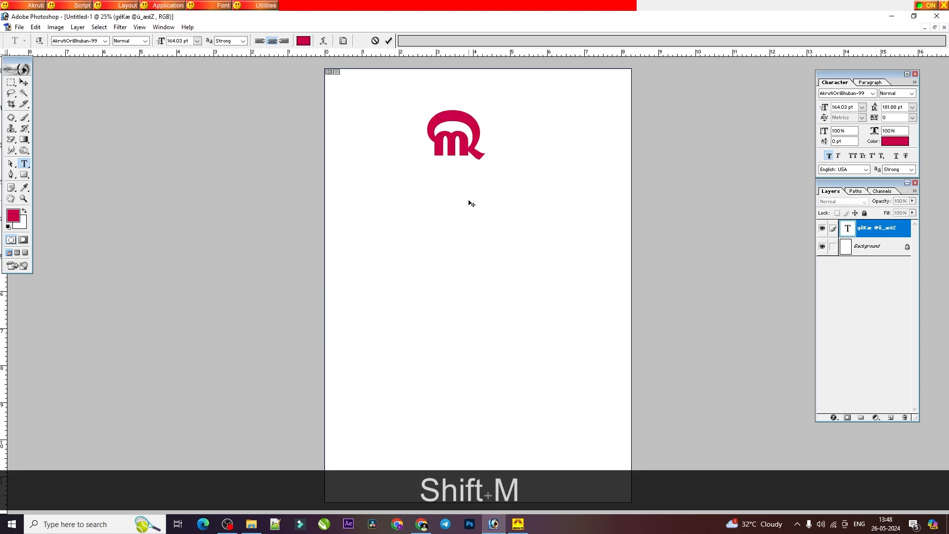
{"action": "type", "text": "xd"}
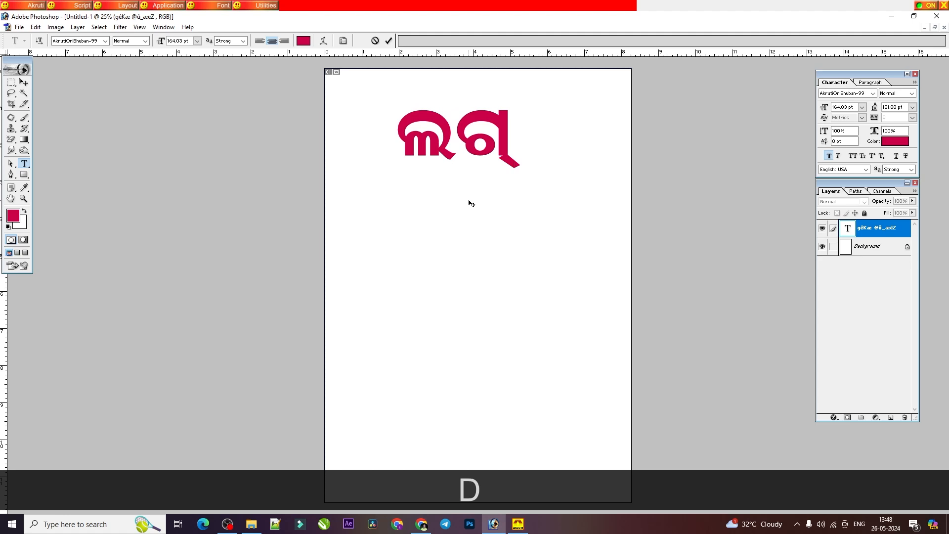
{"action": "type", "text": "e"}
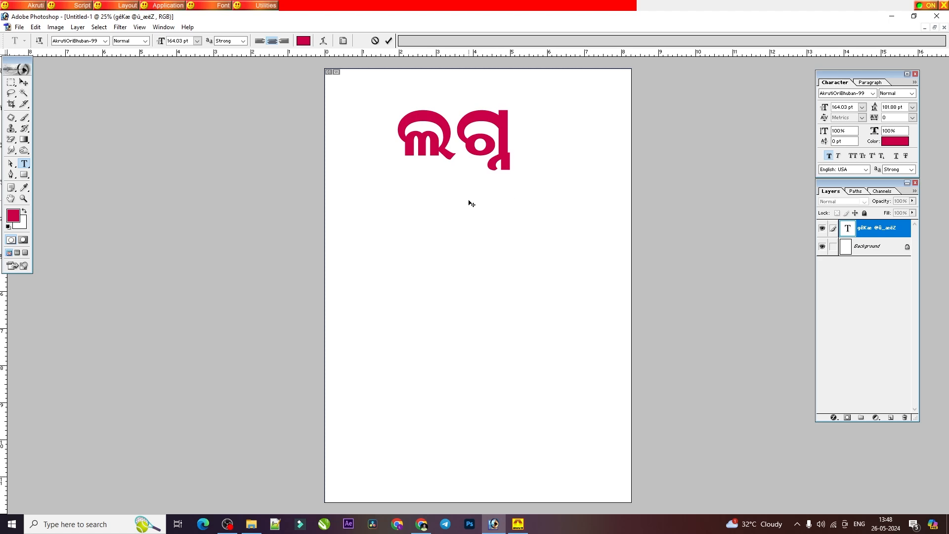
Step: Check the ମ ଫଳା section on the PDF's page 18 and replace ଲଗ୍ନ in Photoshop with the word ପଦ୍ମ
{"action": "key", "text": "BackSpace"}
{"action": "key", "text": "BackSpace"}
{"action": "left_click", "coordinate": [421, 523]}
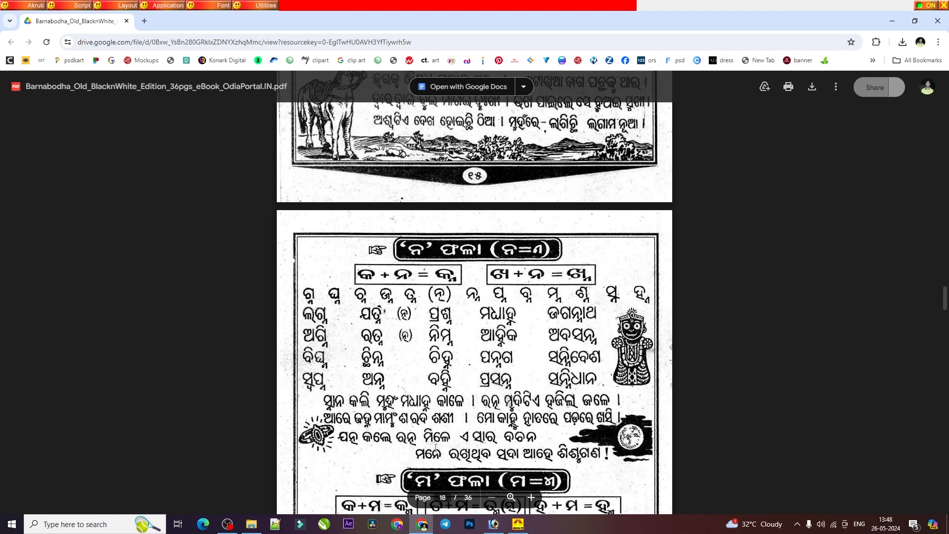
{"action": "scroll", "coordinate": [403, 443], "scroll_direction": "down", "scroll_amount": 2}
{"action": "scroll", "coordinate": [403, 443], "scroll_direction": "down", "scroll_amount": 1}
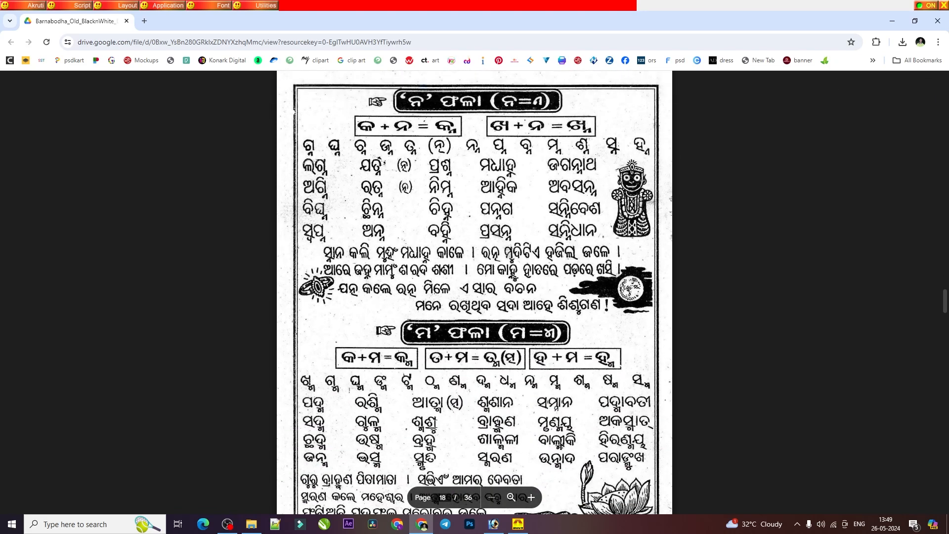
{"action": "scroll", "coordinate": [342, 390], "scroll_direction": "down", "scroll_amount": 2}
{"action": "scroll", "coordinate": [342, 390], "scroll_direction": "down", "scroll_amount": 1}
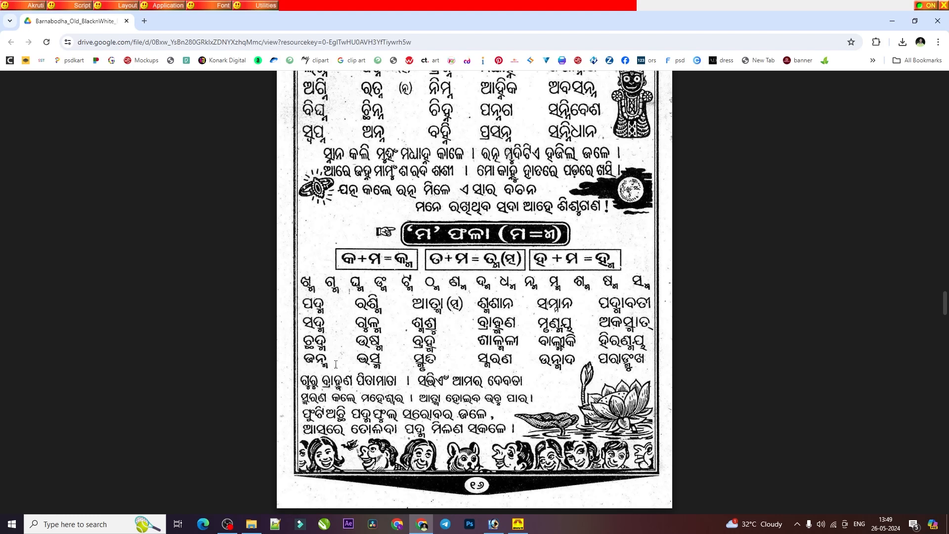
{"action": "key", "text": "alt+Tab"}
{"action": "left_click", "coordinate": [455, 143]}
{"action": "key", "text": "ctrl+a"}
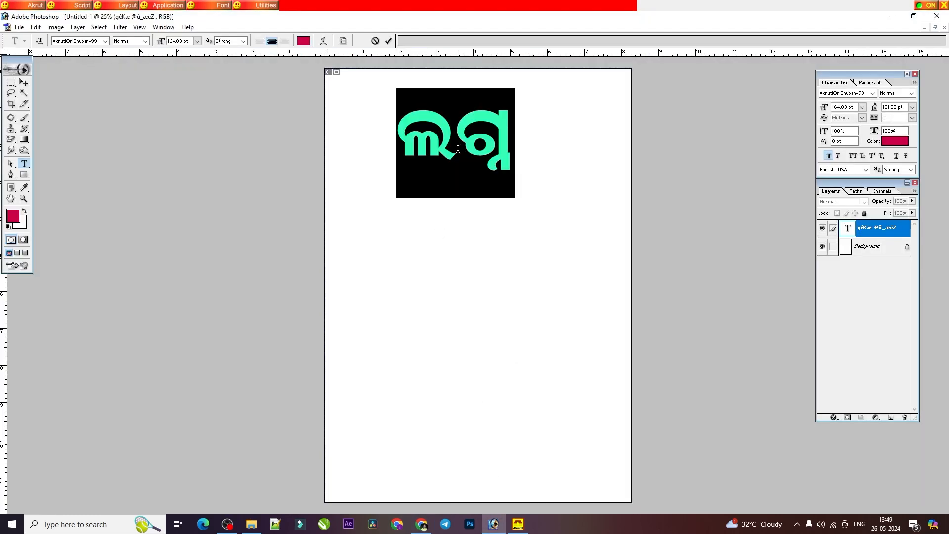
{"action": "type", "text": "w"}
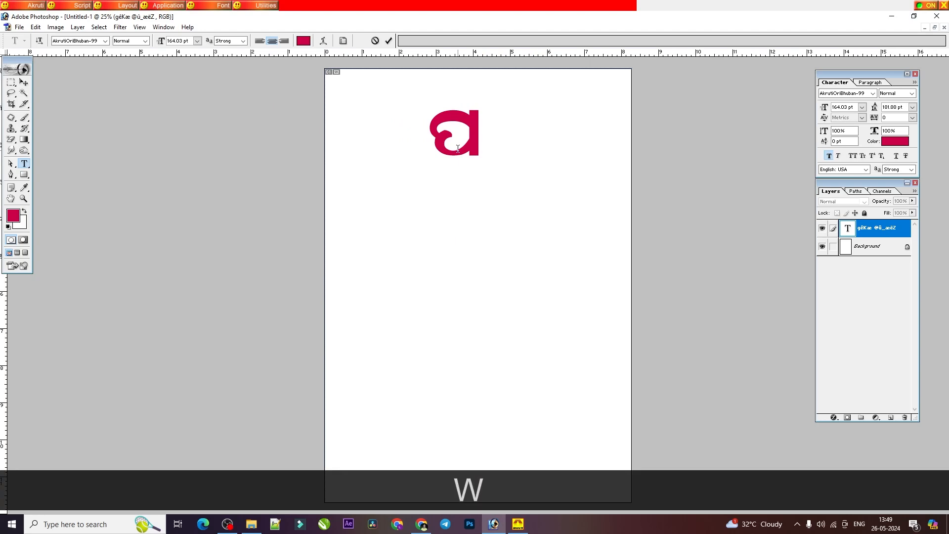
{"action": "type", "text": "r"}
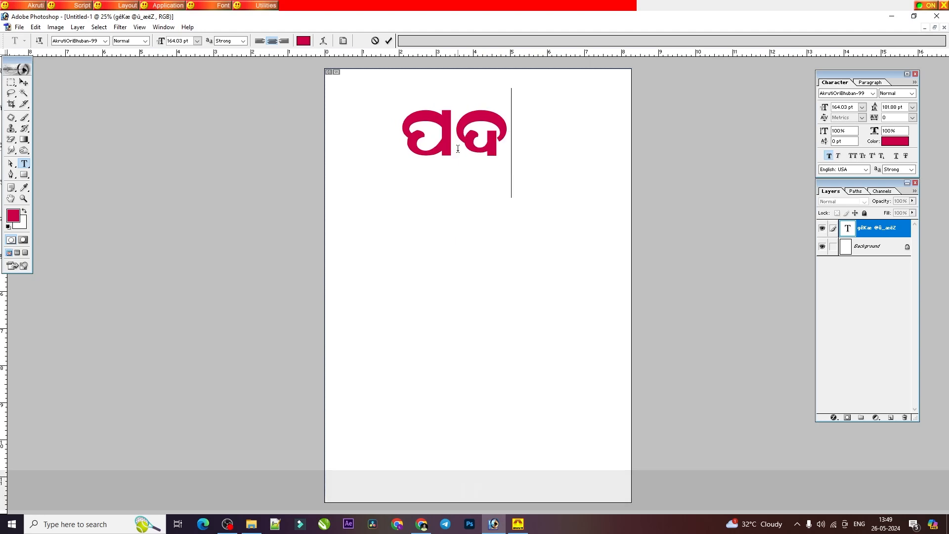
{"action": "type", "text": "da"}
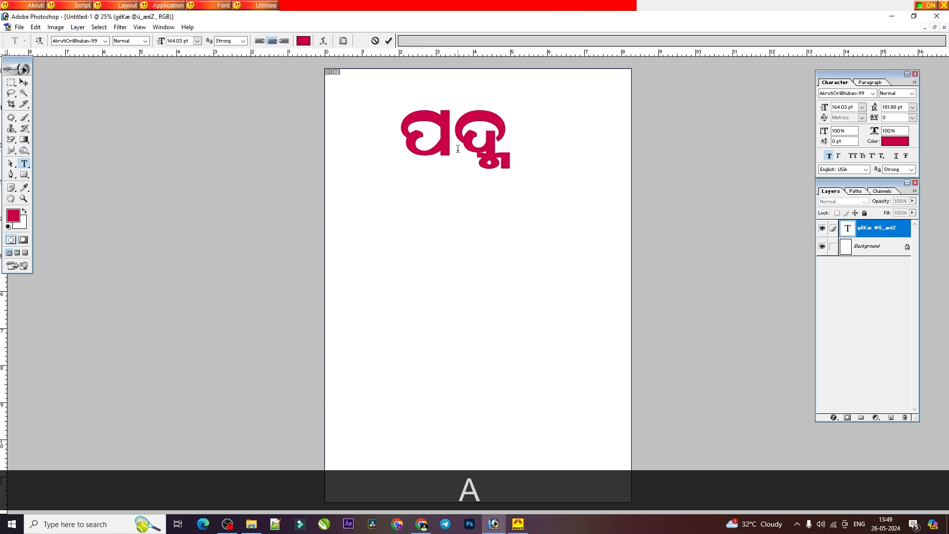
Step: Add the word ସଦ୍ମ as a second line below ପଦ୍ମ
{"action": "key", "text": "Return"}
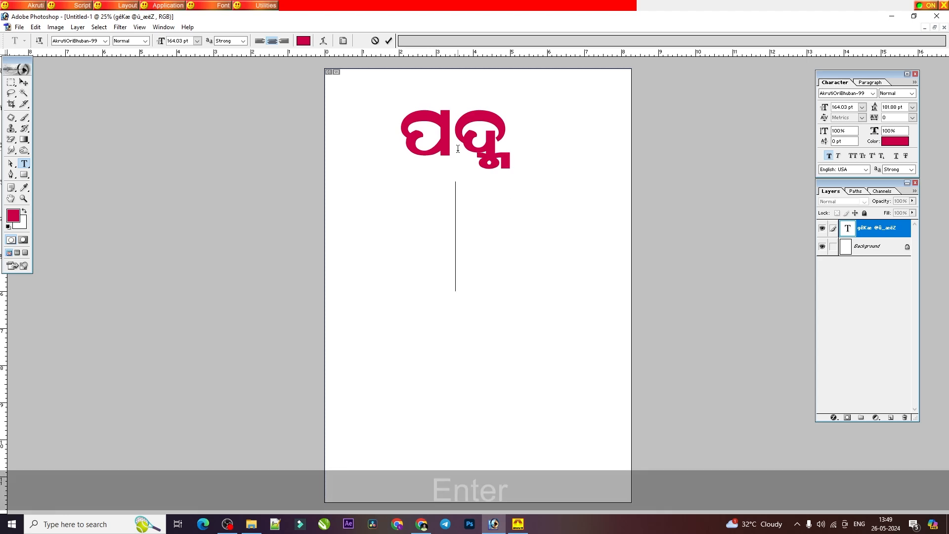
{"action": "type", "text": "t"}
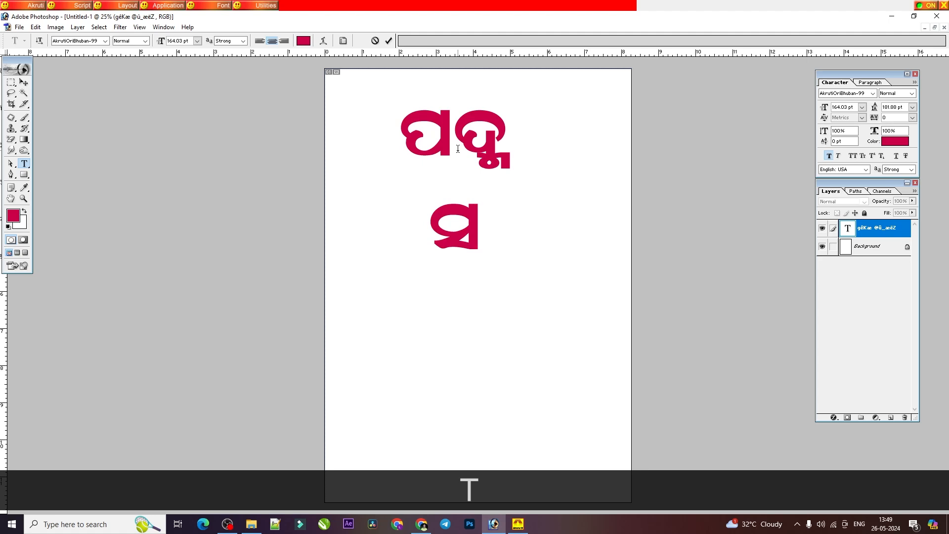
{"action": "type", "text": "r"}
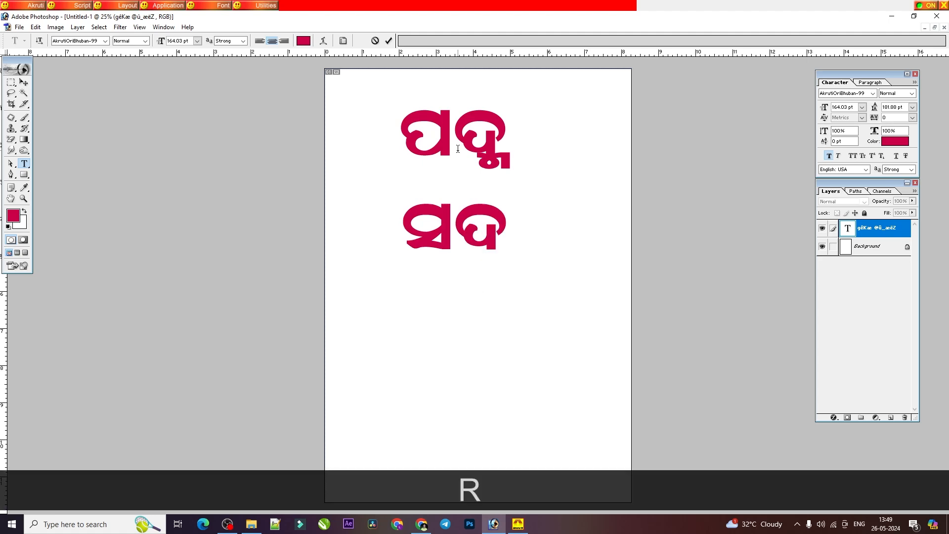
{"action": "type", "text": "da"}
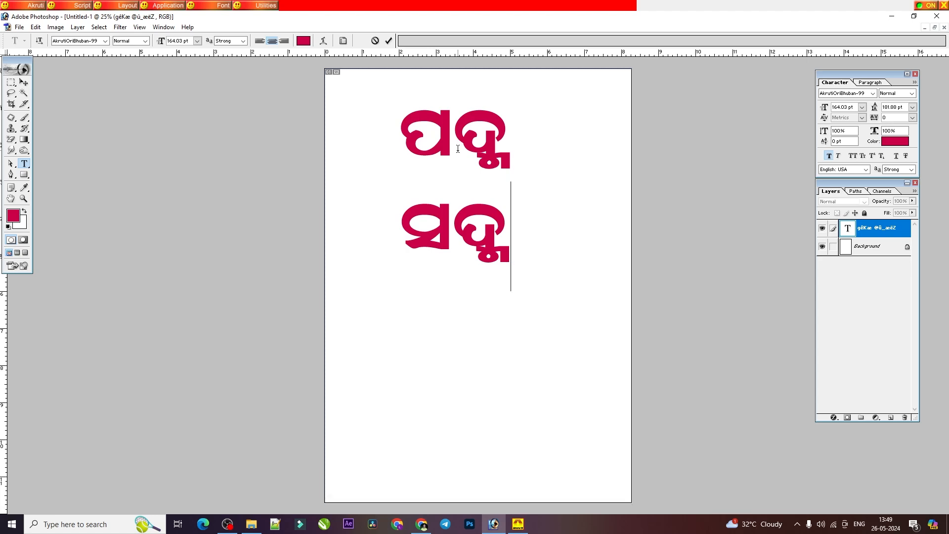
Step: Replace both lines with the three ମ ଫଳା conjuncts ଦ୍ମ ସ୍ମ ଶ୍ମ on one line, separated by spaces
{"action": "key", "text": "BackSpace"}
{"action": "key", "text": "BackSpace"}
{"action": "key", "text": "BackSpace"}
{"action": "key", "text": "BackSpace"}
{"action": "key", "text": "BackSpace"}
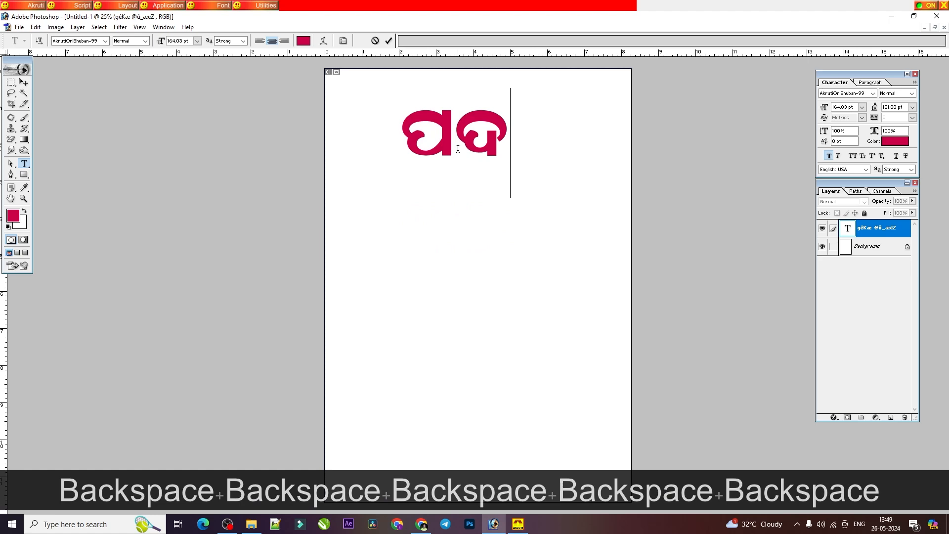
{"action": "key", "text": "BackSpace"}
{"action": "key", "text": "BackSpace"}
{"action": "type", "text": "rda "}
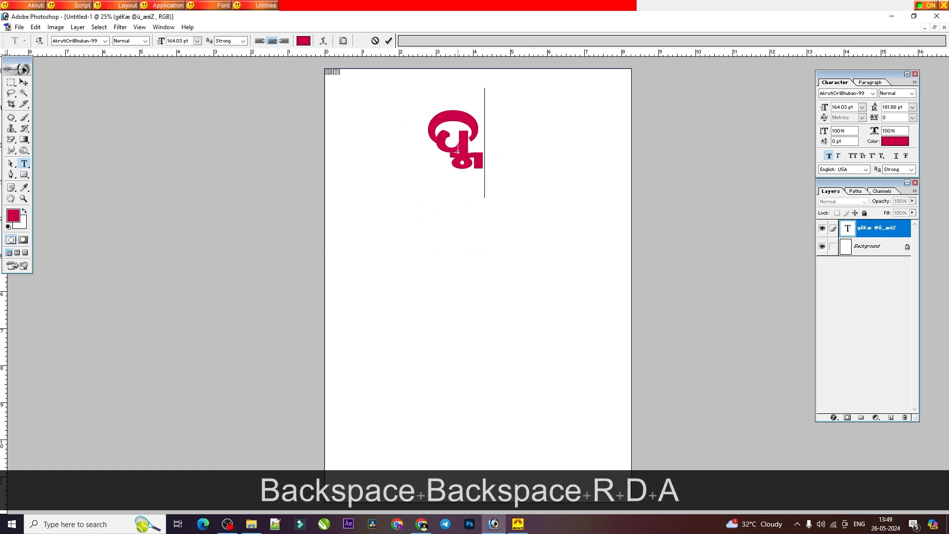
{"action": "type", "text": "tda"}
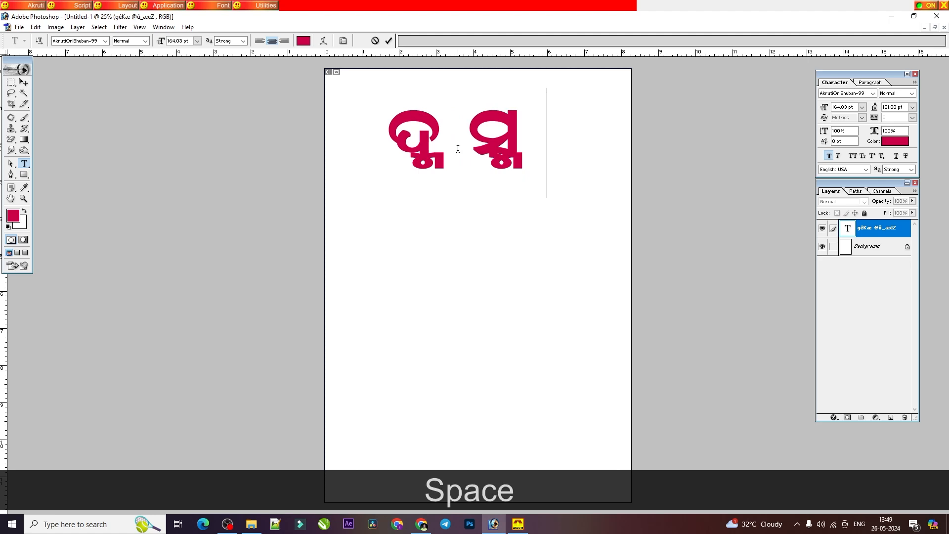
{"action": "type", "text": " Kda"}
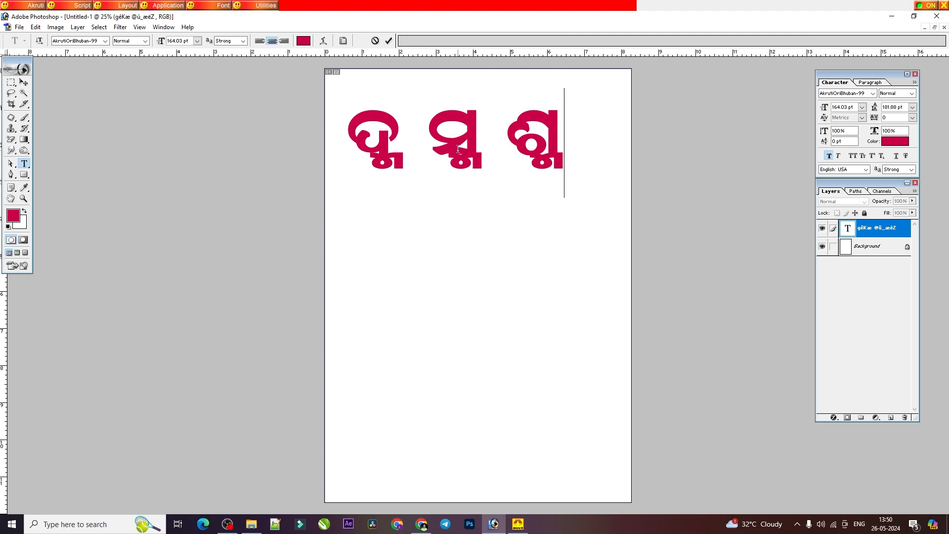
Step: Delete the three conjuncts ଦ୍ମ ସ୍ମ ଶ୍ମ from the text layer
{"action": "key", "text": "BackSpace"}
{"action": "key", "text": "BackSpace"}
{"action": "key", "text": "BackSpace"}
{"action": "key", "text": "BackSpace"}
{"action": "key", "text": "BackSpace"}
{"action": "key", "text": "BackSpace"}
{"action": "key", "text": "BackSpace"}
{"action": "key", "text": "BackSpace"}
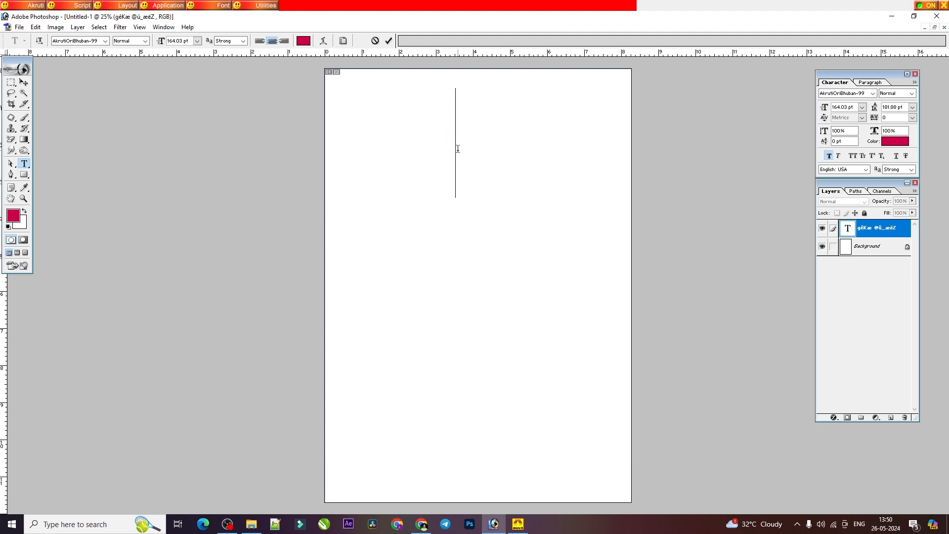
Step: Try to write ସତ୍ followed by ସ୍ମ, first with a space and again without one, clearing each attempt
{"action": "type", "text": "t"}
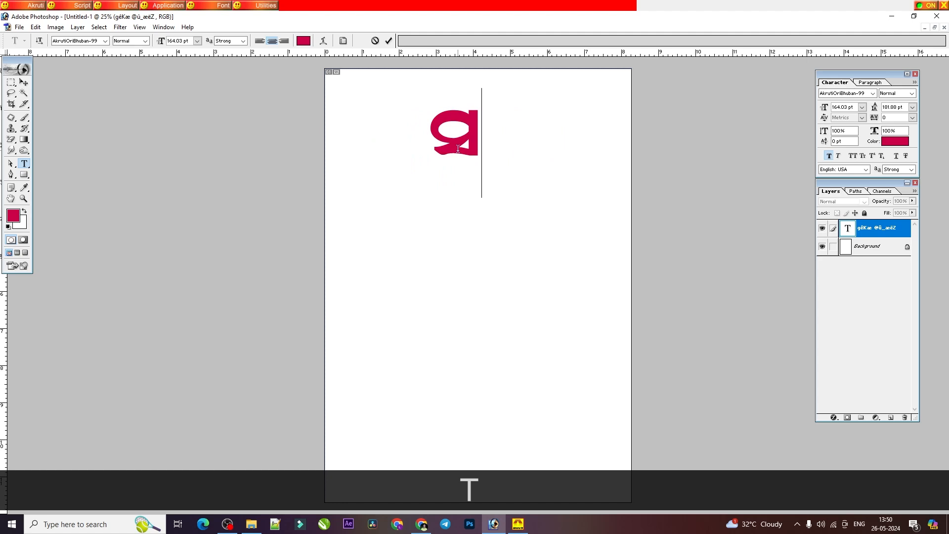
{"action": "type", "text": "fd td"}
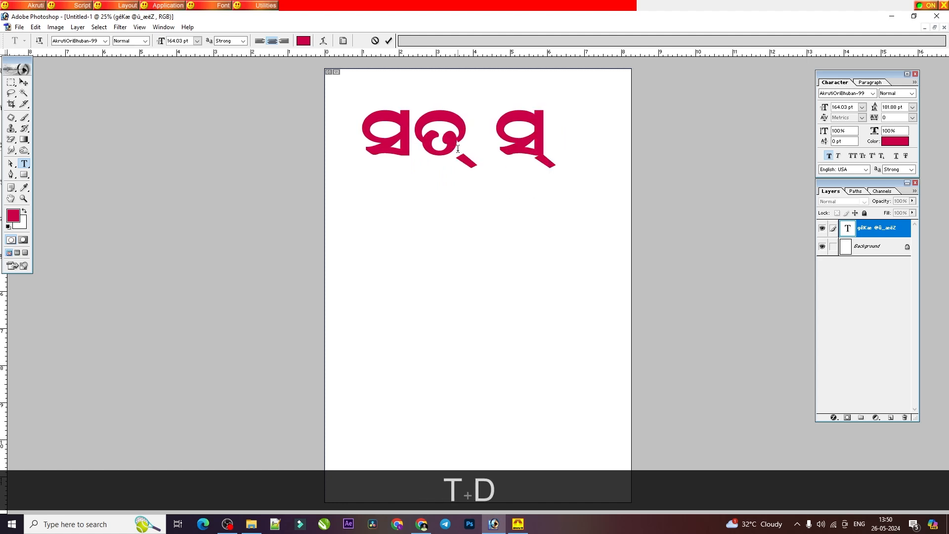
{"action": "type", "text": "a"}
{"action": "key", "text": "BackSpace"}
{"action": "key", "text": "BackSpace"}
{"action": "key", "text": "BackSpace"}
{"action": "key", "text": "BackSpace"}
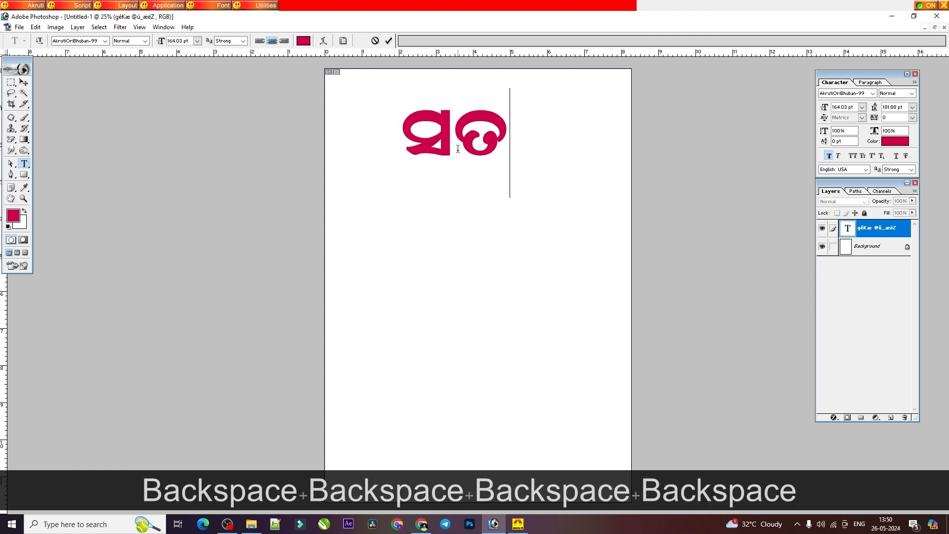
{"action": "key", "text": "BackSpace"}
{"action": "key", "text": "BackSpace"}
{"action": "type", "text": "T"}
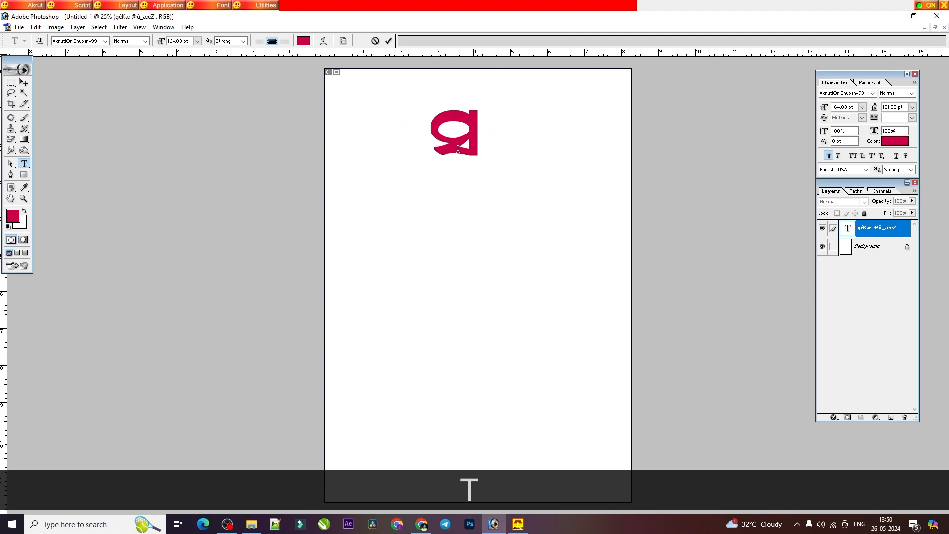
{"action": "type", "text": "fd"}
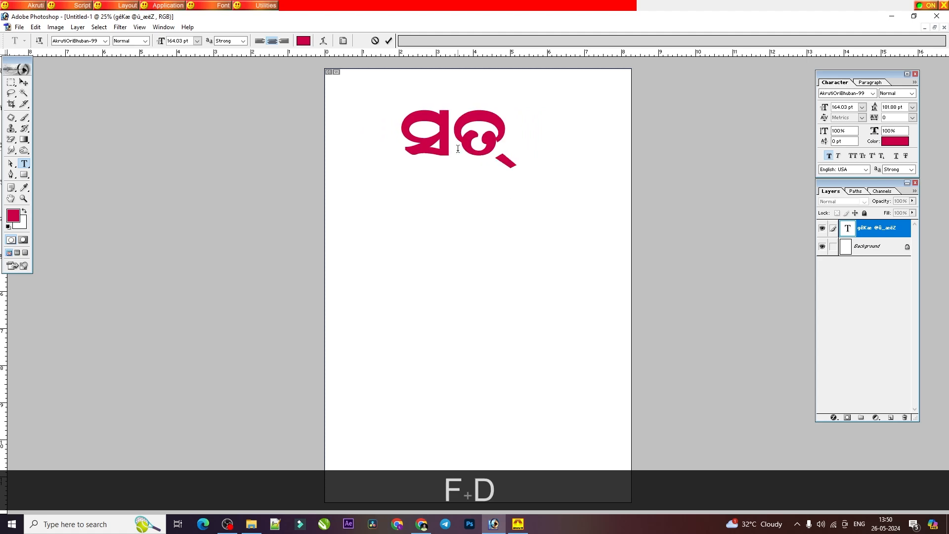
{"action": "type", "text": "tda"}
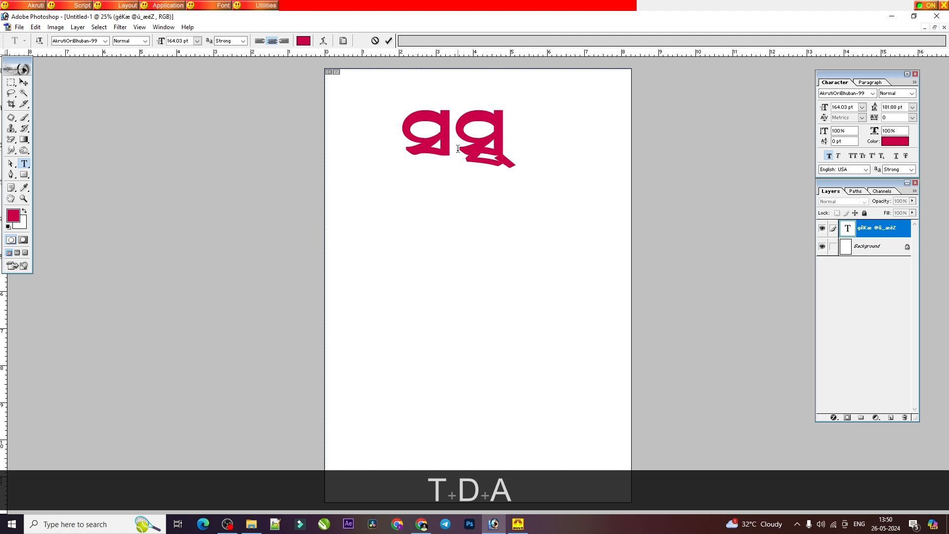
{"action": "key", "text": "BackSpace"}
{"action": "key", "text": "BackSpace"}
{"action": "key", "text": "BackSpace"}
{"action": "key", "text": "BackSpace"}
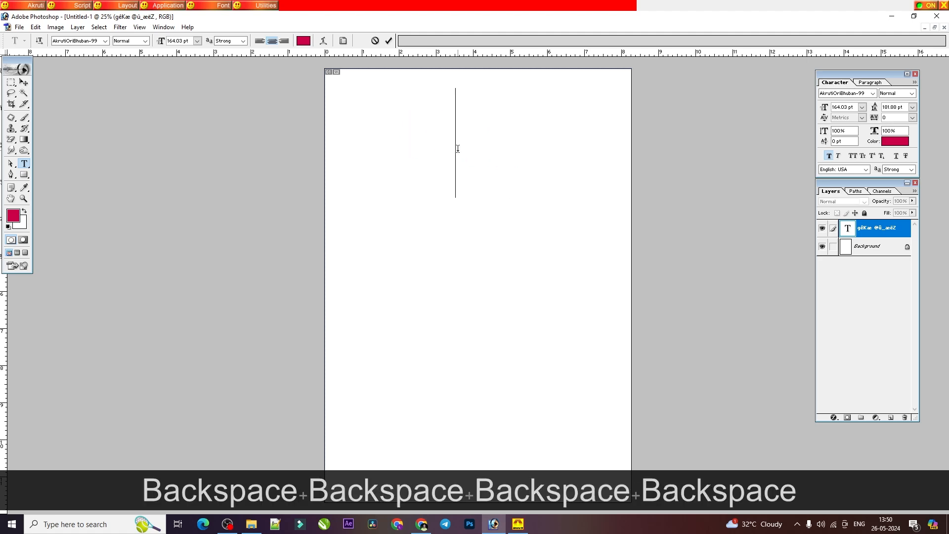
Step: Write ସତ୍‌ସ୍ମ on the empty text layer, keeping the halanta on ତ separate from the conjunct ସ୍ମ
{"action": "type", "text": "tfd"}
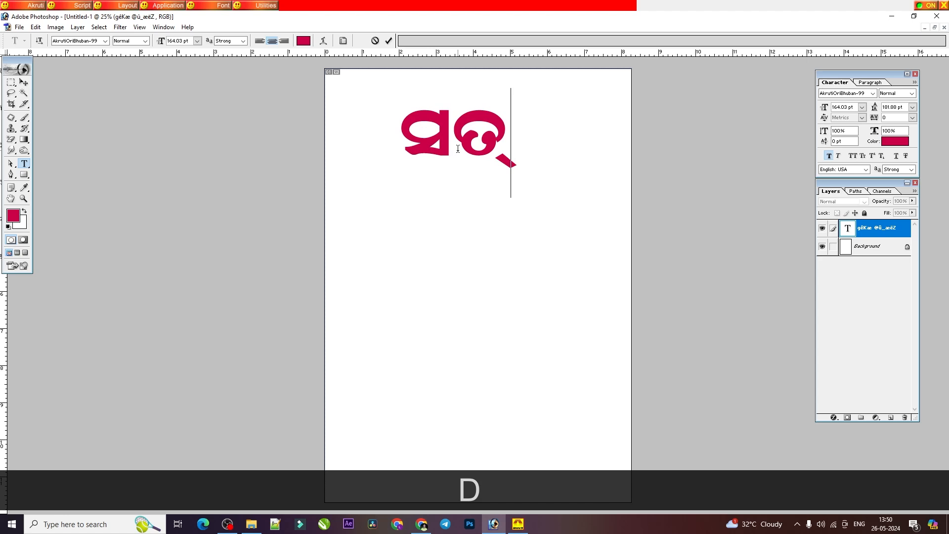
{"action": "key", "text": "BackSpace"}
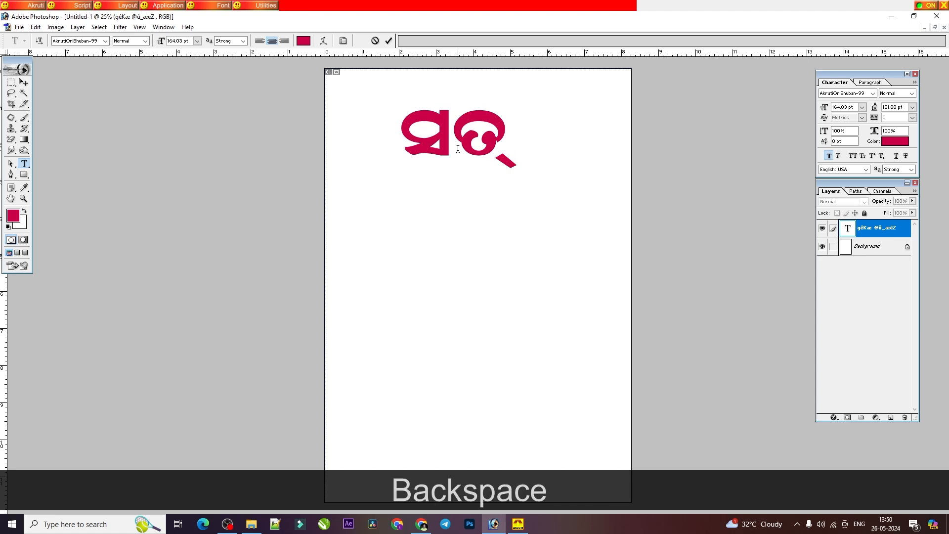
{"action": "type", "text": "tda"}
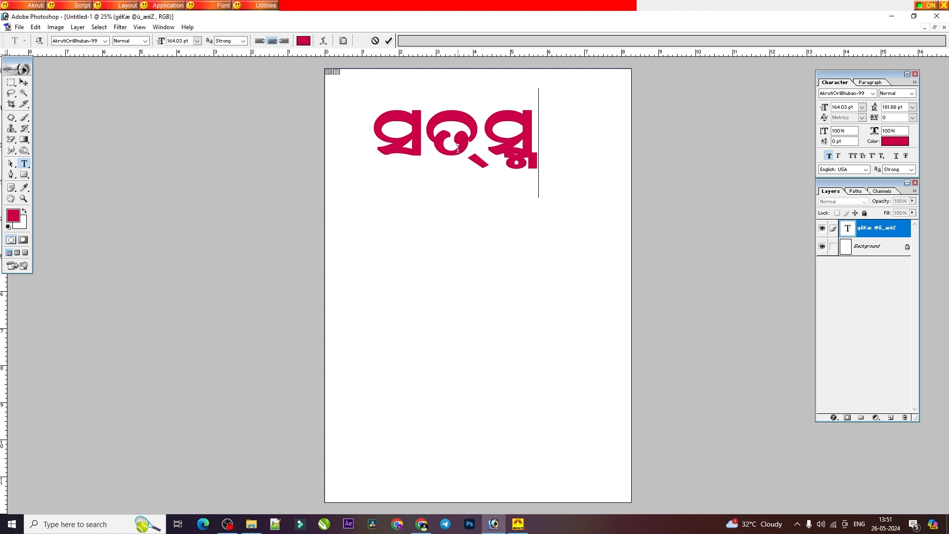
Step: Delete the word ସତ୍‌ସ୍ମ from the text layer, leaving the layer empty
{"action": "key", "text": "BackSpace"}
{"action": "key", "text": "BackSpace"}
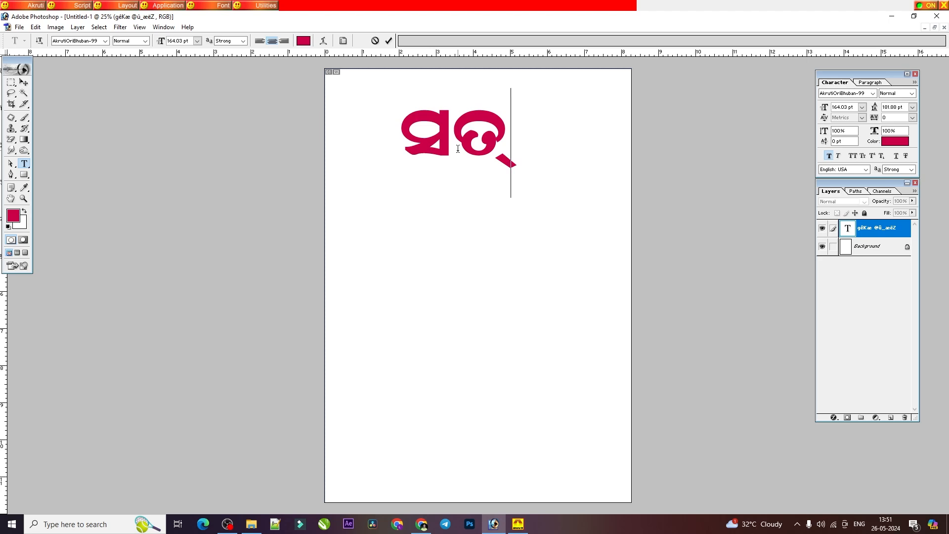
{"action": "key", "text": "BackSpace"}
{"action": "key", "text": "BackSpace"}
{"action": "key", "text": "BackSpace"}
{"action": "key", "text": "BackSpace"}
{"action": "key", "text": "BackSpace"}
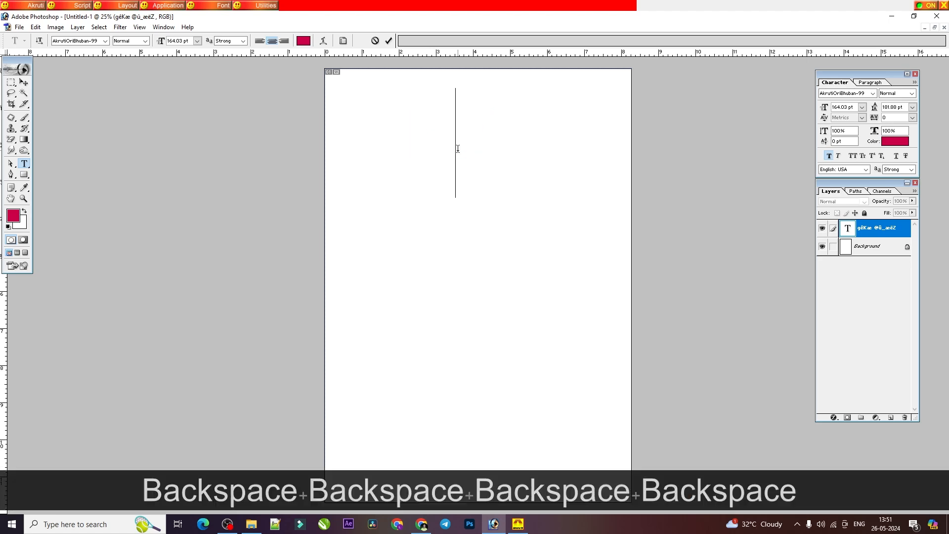
Step: Write the place name ଜଗତ୍‌ସିଂହପୁର on the empty text layer, keeping the halanta on ତ separate from ସି
{"action": "type", "text": "cxf"}
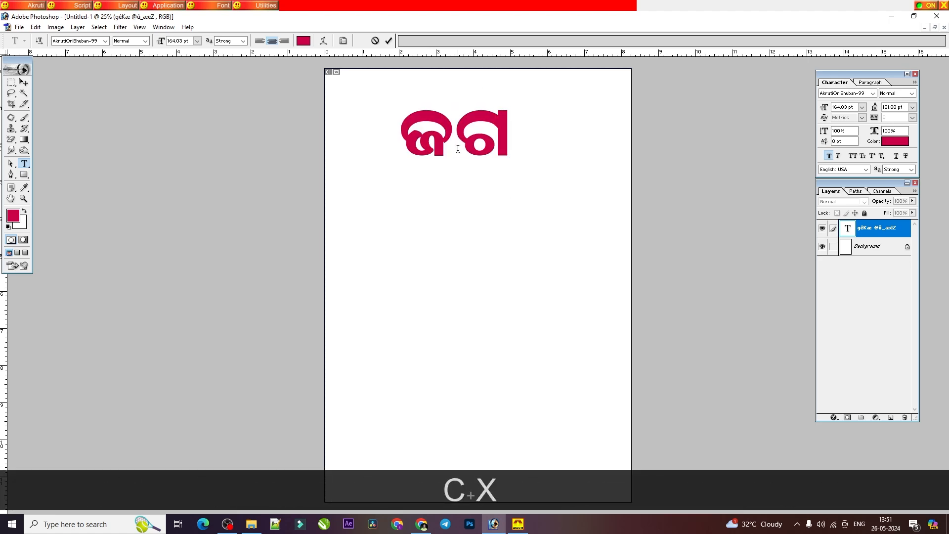
{"action": "type", "text": "dt"}
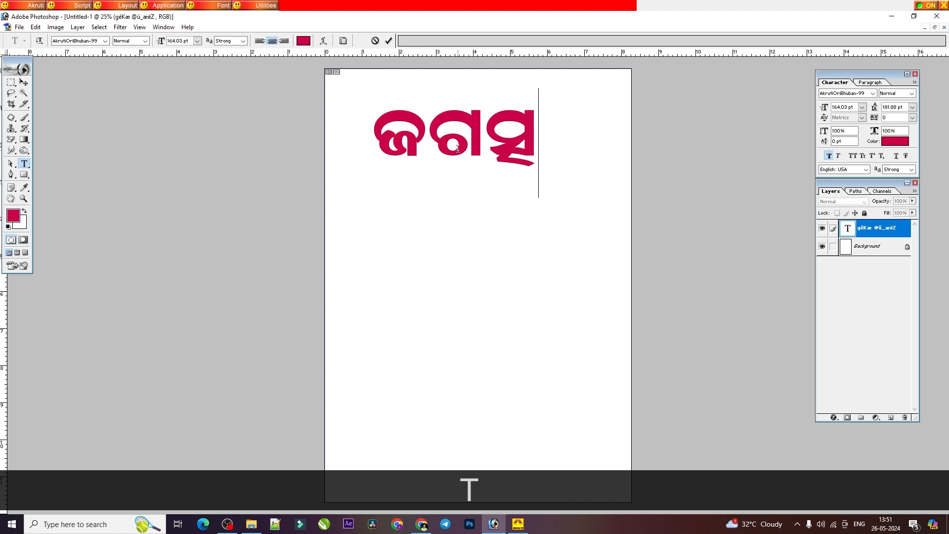
{"action": "key", "text": "BackSpace"}
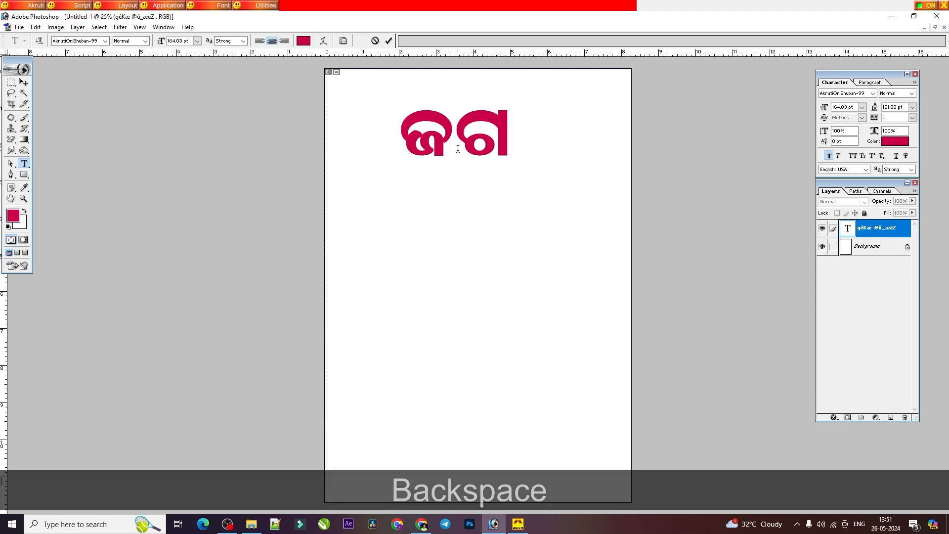
{"action": "type", "text": "fd"}
{"action": "key", "text": "BackSpace"}
{"action": "type", "text": "t"}
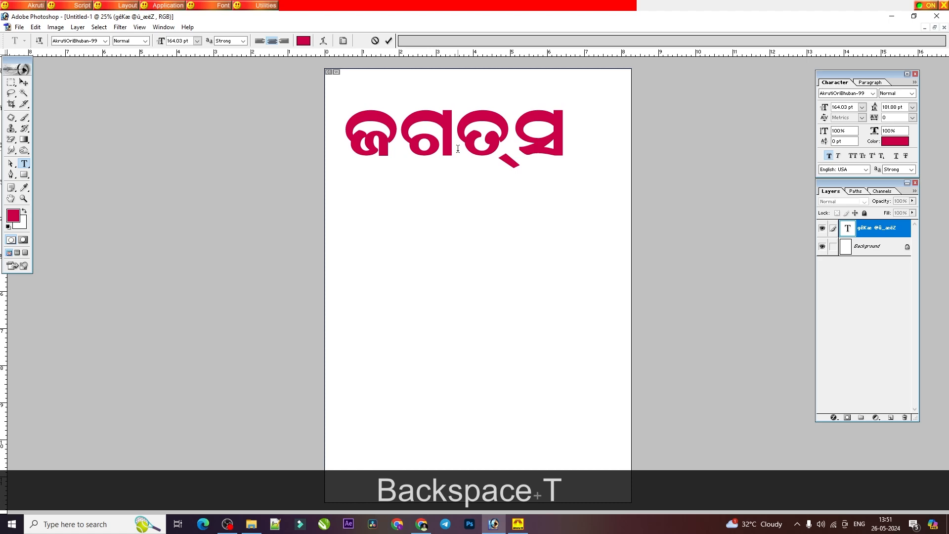
{"action": "type", "text": "f"}
{"action": "key", "text": "BackSpace"}
{"action": "type", "text": "giowbj"}
Step: Reduce the font size of the whole word ଜଗତ୍‌ସିଂହପୁର to 86.03 pt so it fits on the page
{"action": "key", "text": "ctrl+a"}
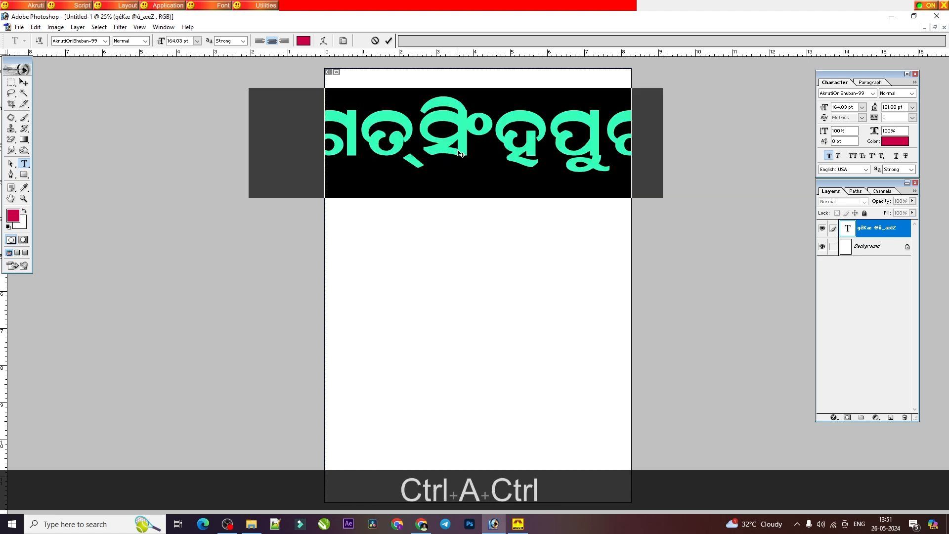
{"action": "key", "text": "ctrl+shift+comma"}
{"action": "key", "text": "ctrl+shift+comma"}
{"action": "key", "text": "ctrl+shift+comma"}
{"action": "key", "text": "ctrl+shift+comma"}
{"action": "key", "text": "ctrl+shift+comma"}
{"action": "key", "text": "ctrl+shift+comma"}
{"action": "key", "text": "ctrl+shift+comma"}
{"action": "key", "text": "ctrl+shift+comma"}
{"action": "key", "text": "ctrl+shift+comma"}
{"action": "key", "text": "ctrl+shift+comma"}
{"action": "key", "text": "ctrl+shift+comma"}
{"action": "key", "text": "ctrl+shift+comma"}
{"action": "key", "text": "ctrl+shift+comma"}
{"action": "key", "text": "ctrl+shift+comma"}
{"action": "key", "text": "ctrl+shift+comma"}
{"action": "key", "text": "ctrl+shift+comma"}
{"action": "key", "text": "ctrl+shift+comma"}
{"action": "key", "text": "ctrl+shift+comma"}
{"action": "key", "text": "ctrl+shift+comma"}
{"action": "key", "text": "ctrl+shift+comma"}
{"action": "key", "text": "ctrl+shift+comma"}
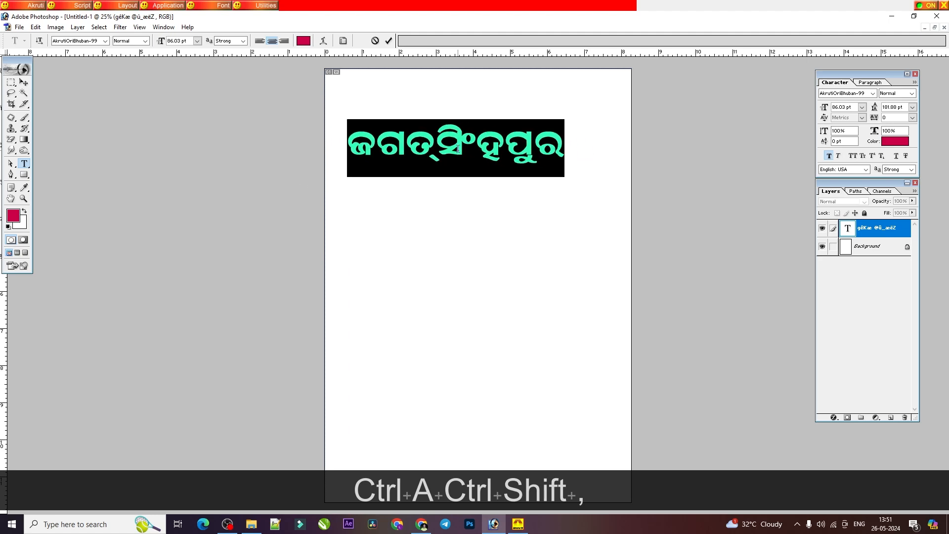
Step: Stretch the word ଜଗତ୍‌ସିଂହପୁର slightly with its bounding box, mainly in height, to a text size of about 97.6 pt
{"action": "left_click", "coordinate": [23, 82]}
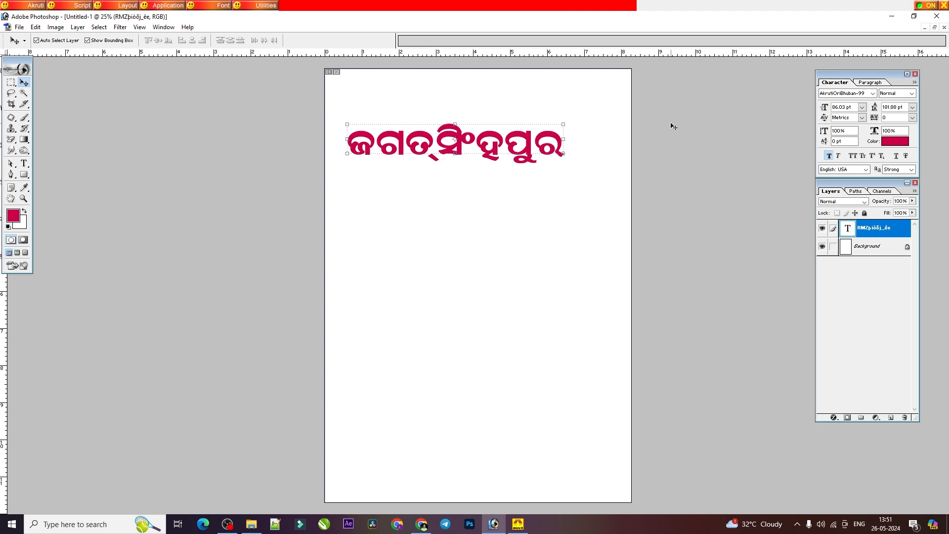
{"action": "left_click_drag", "start_coordinate": [563, 153], "coordinate": [566, 158]}
{"action": "double_click", "coordinate": [538, 146]}
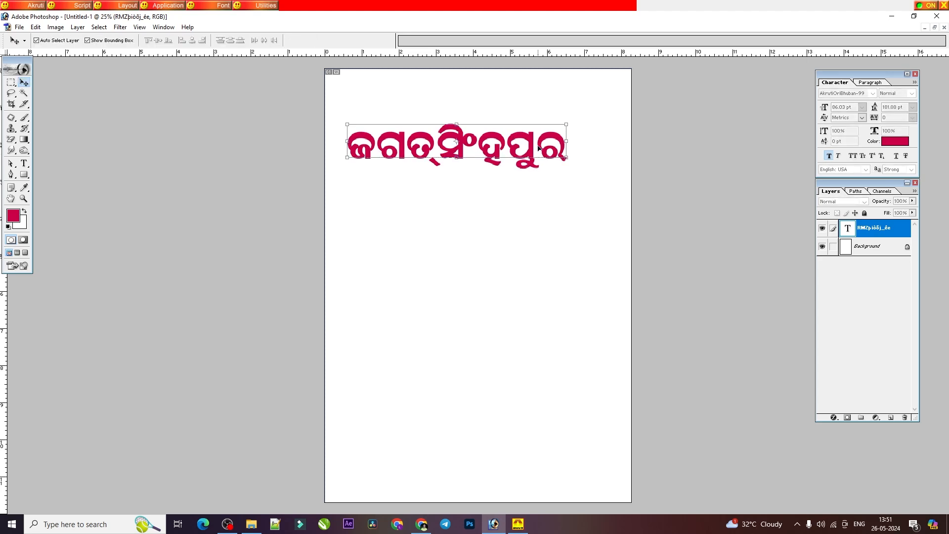
Step: Delete the text layer holding ଜଗତ୍‌ସିଂହପୁର and confirm its removal
{"action": "left_click", "coordinate": [24, 163]}
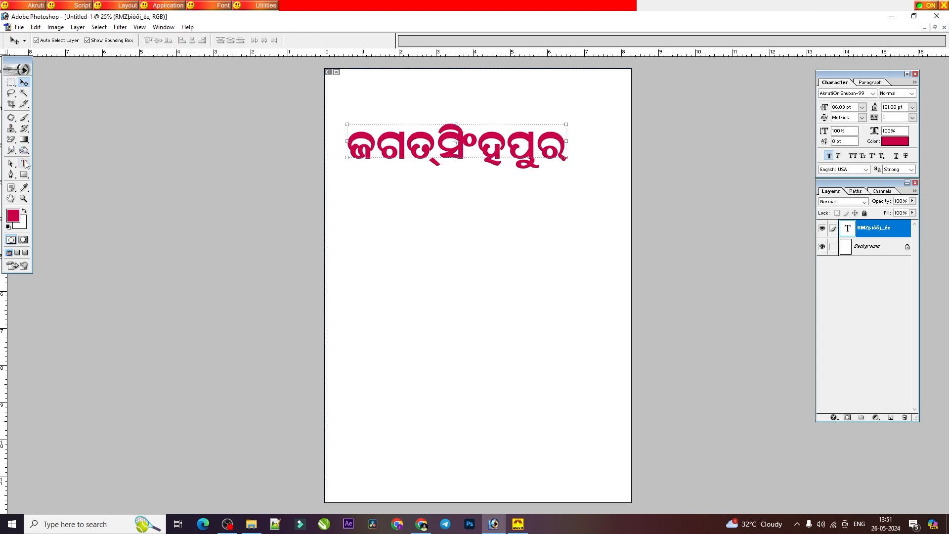
{"action": "left_click", "coordinate": [11, 82]}
{"action": "left_click", "coordinate": [24, 82]}
{"action": "left_click", "coordinate": [904, 417]}
{"action": "left_click", "coordinate": [439, 194]}
Step: Find the ରେଫ ଯୋଗ lesson in the Barnabodha PDF in Chrome and write its word ଗର୍ବ on a new Photoshop text layer
{"action": "left_click", "coordinate": [421, 523]}
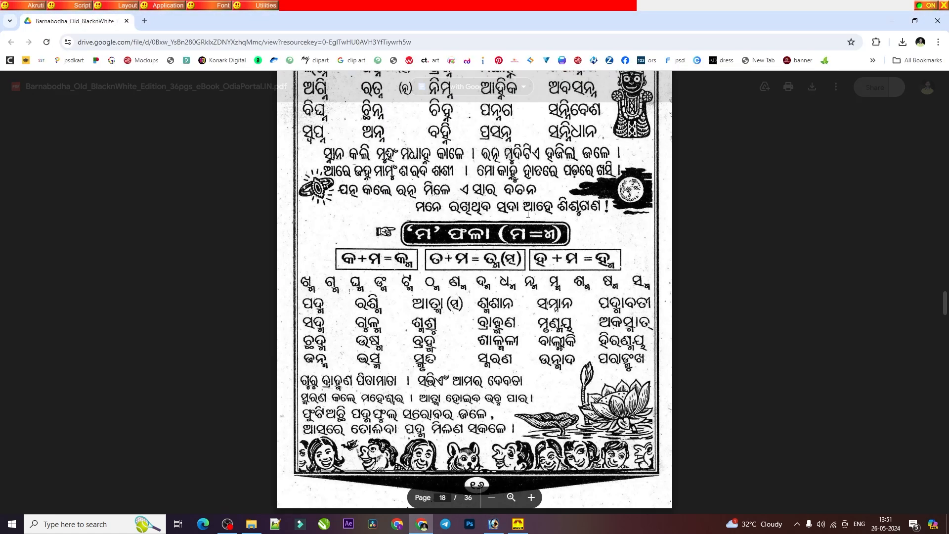
{"action": "scroll", "coordinate": [474, 292], "scroll_direction": "down", "scroll_amount": 3}
{"action": "scroll", "coordinate": [474, 291], "scroll_direction": "up", "scroll_amount": 2}
{"action": "scroll", "coordinate": [437, 478], "scroll_direction": "down", "scroll_amount": 6}
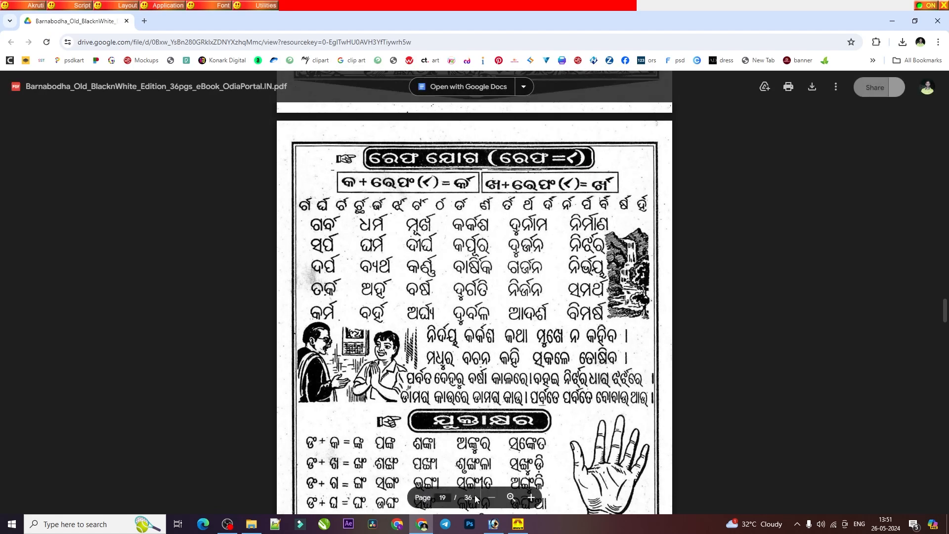
{"action": "left_click", "coordinate": [493, 523]}
{"action": "left_click", "coordinate": [24, 164]}
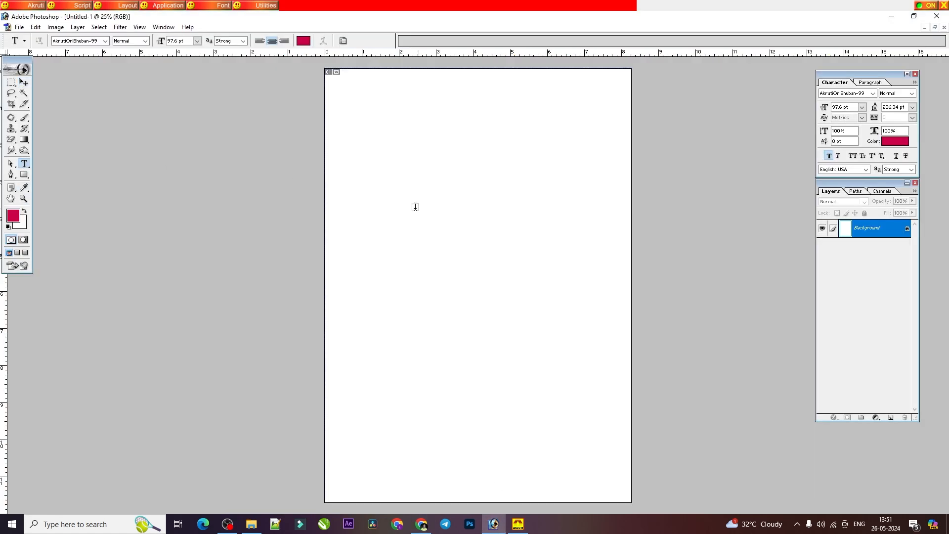
{"action": "left_click", "coordinate": [408, 213]}
{"action": "type", "text": "xq"}
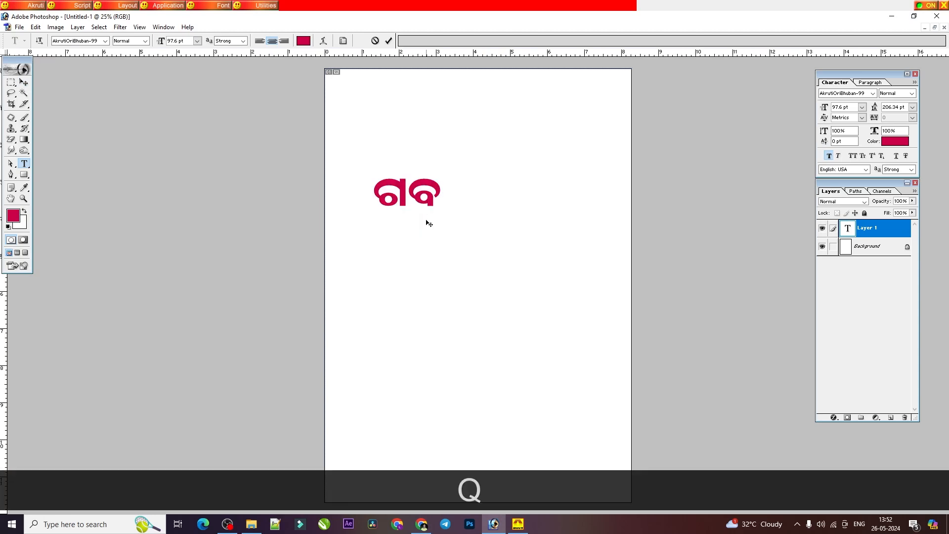
{"action": "type", "text": "'"}
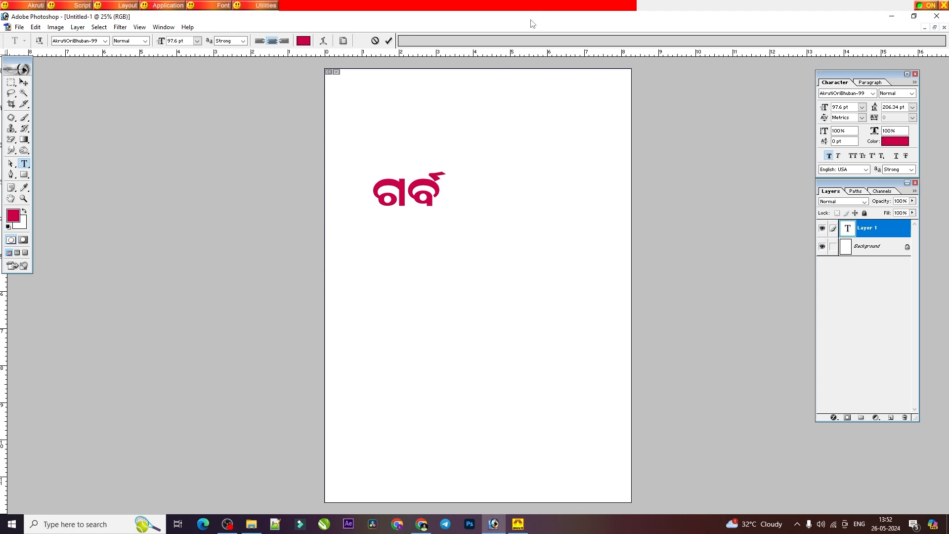
Step: Check the reph lesson in the PDF and clear the word ଗର୍ବ from the Photoshop text layer
{"action": "left_click", "coordinate": [500, 528]}
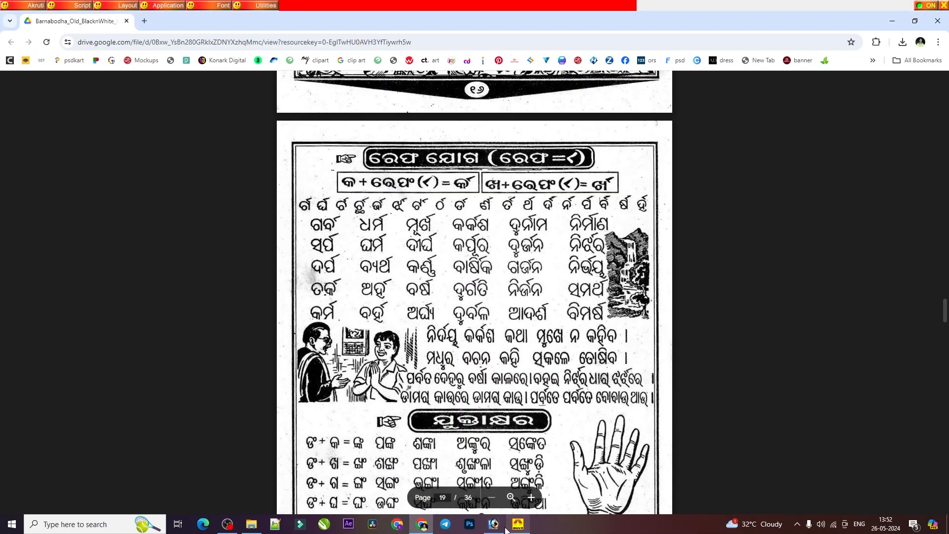
{"action": "left_click", "coordinate": [502, 531]}
{"action": "left_click", "coordinate": [502, 531]}
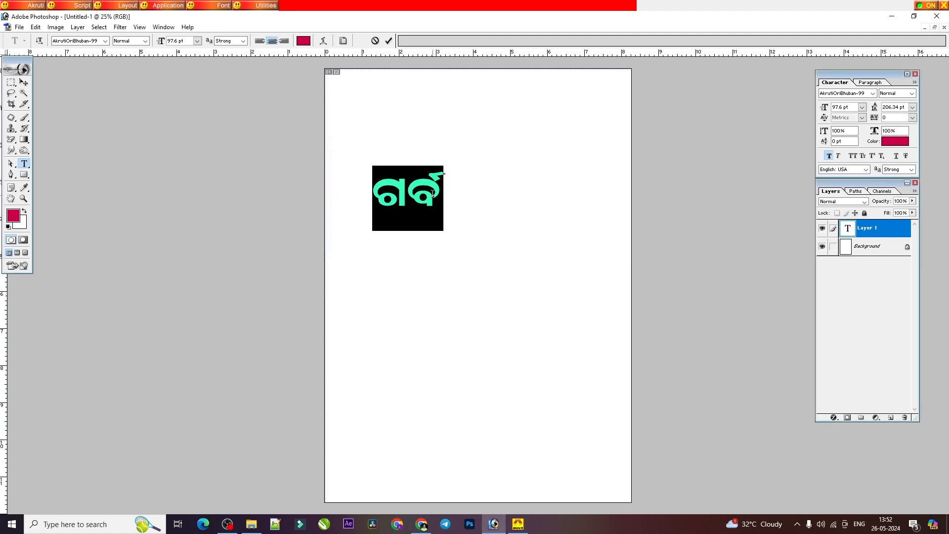
{"action": "key", "text": "BackSpace"}
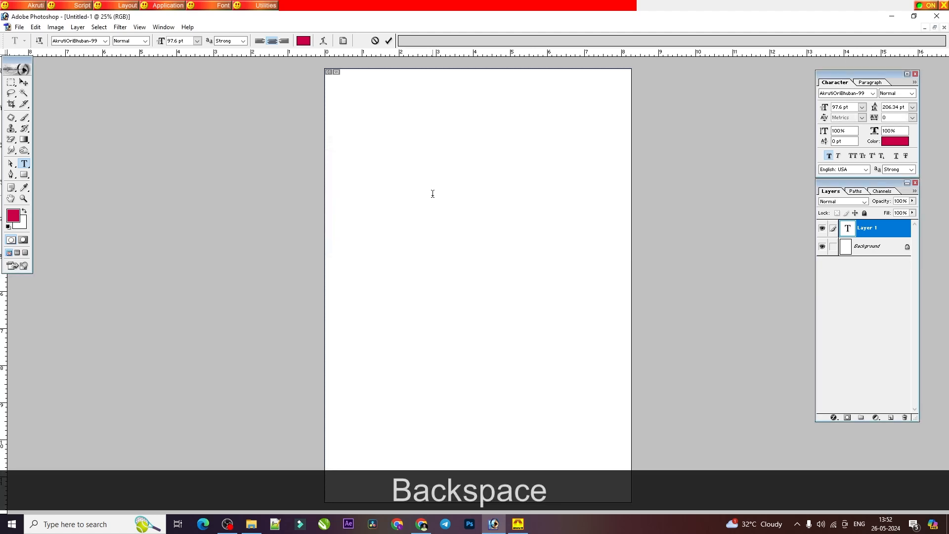
Step: Look up the next reph word in the PDF and write ସର୍ପ on the empty Photoshop text layer
{"action": "left_click", "coordinate": [425, 525]}
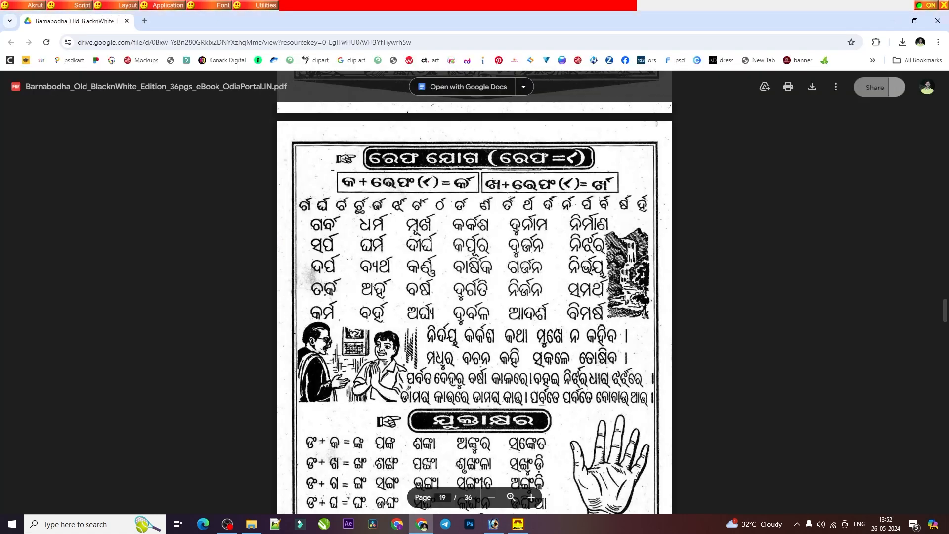
{"action": "left_click", "coordinate": [494, 524]}
{"action": "type", "text": "tw"}
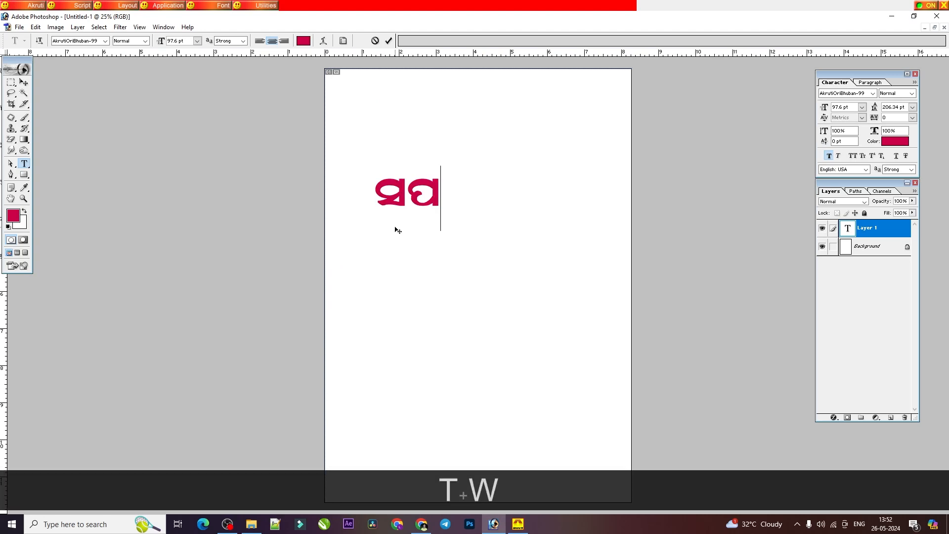
{"action": "type", "text": "'"}
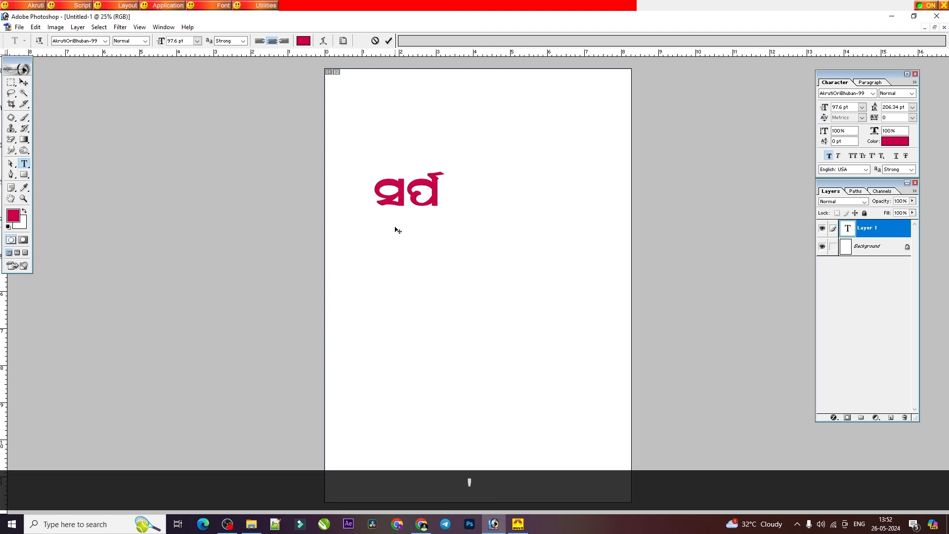
Step: Delete the word ସର୍ପ from the text layer
{"action": "key", "text": "BackSpace"}
{"action": "key", "text": "BackSpace"}
{"action": "key", "text": "BackSpace"}
{"action": "key", "text": "BackSpace"}
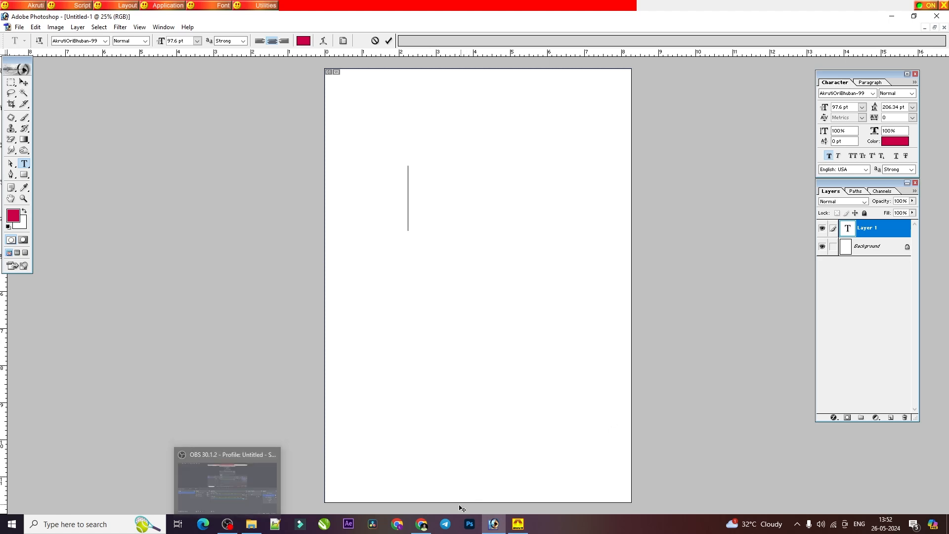
Step: Consult the ଯୁକ୍ତାକ୍ଷର lesson in the PDF and write the conjunct ଙ୍ଗ on the Photoshop text layer
{"action": "left_click", "coordinate": [421, 526]}
{"action": "scroll", "coordinate": [460, 321], "scroll_direction": "down", "scroll_amount": 5}
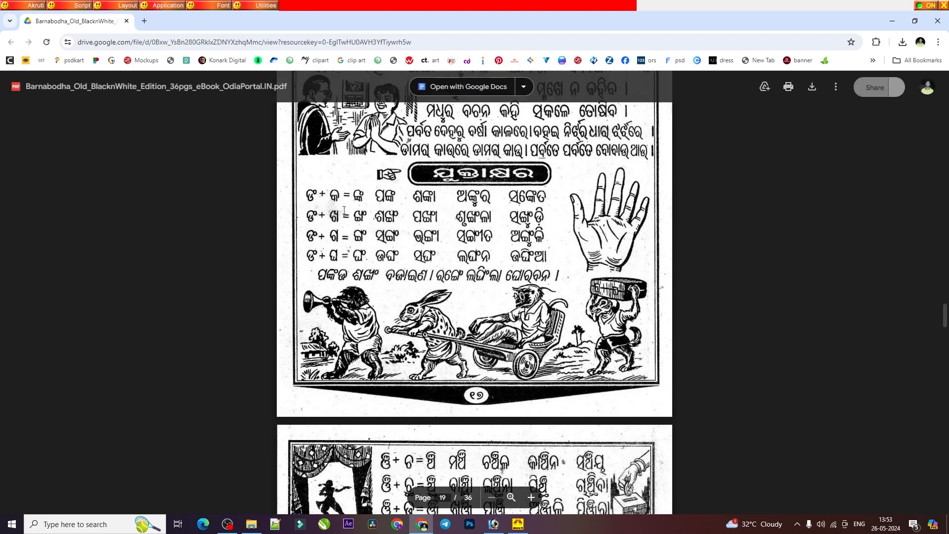
{"action": "scroll", "coordinate": [362, 213], "scroll_direction": "up", "scroll_amount": 1}
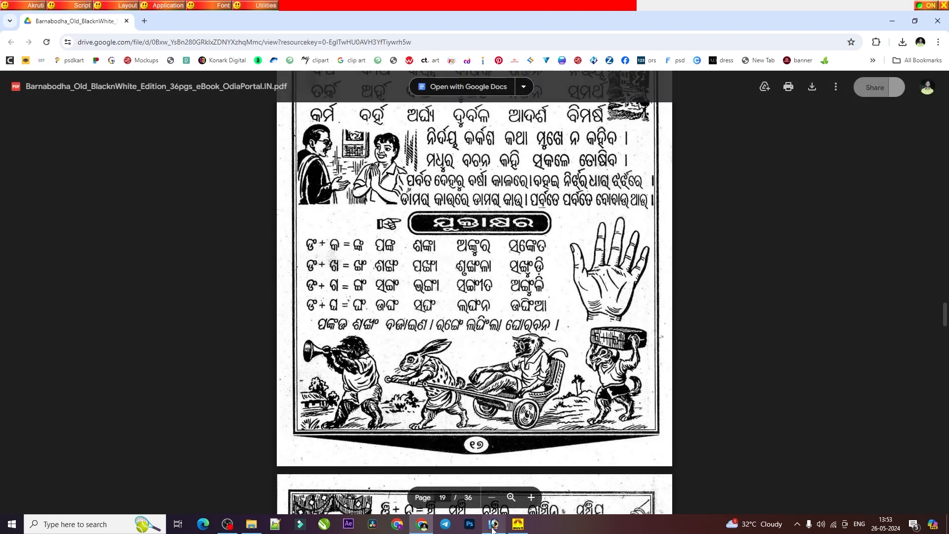
{"action": "key", "text": "alt+Tab"}
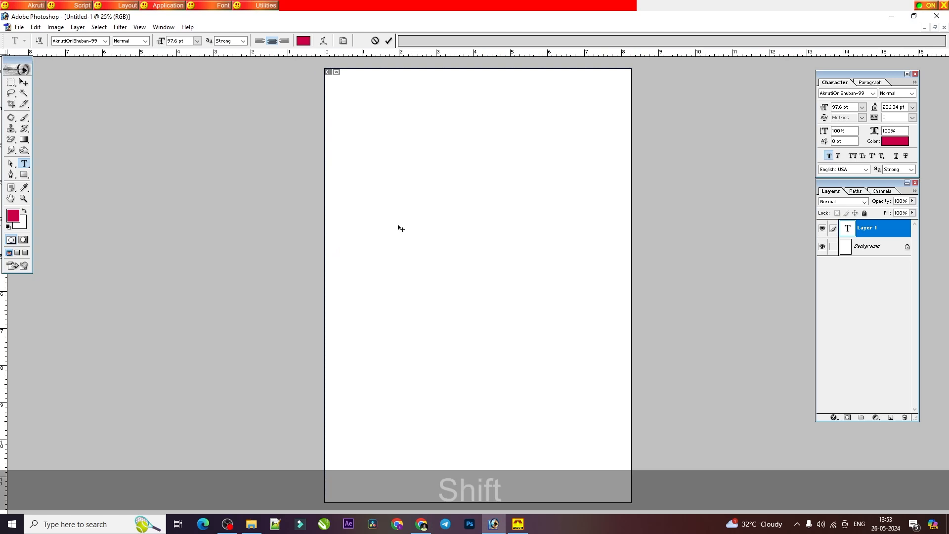
{"action": "type", "text": "Z"}
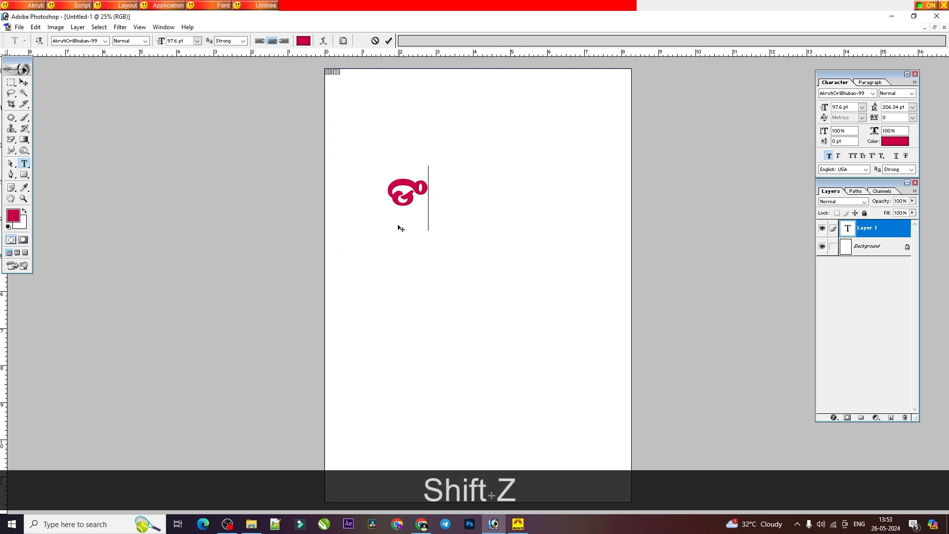
{"action": "type", "text": "dx"}
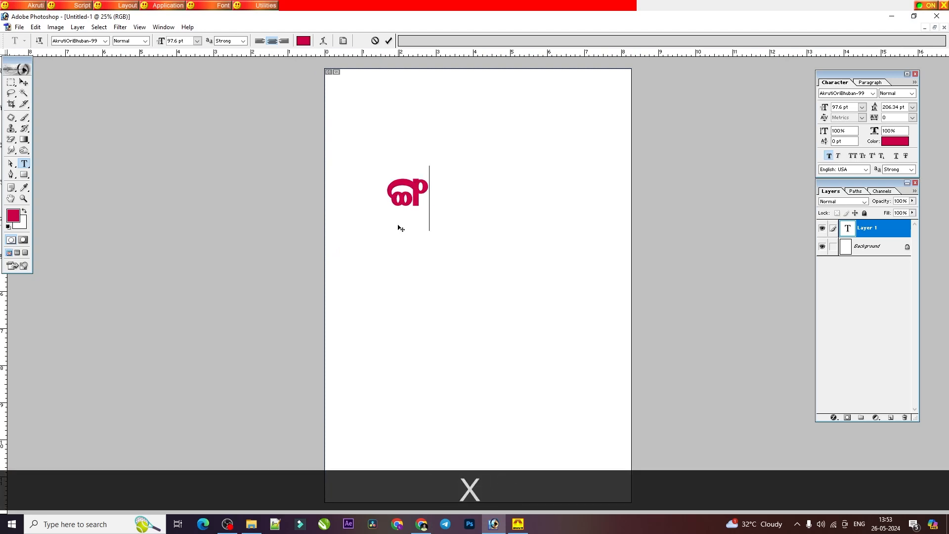
Step: Add the conjuncts ଙ୍କ and ଙ୍ଘ below the first one, each on its own line
{"action": "key", "text": "Return"}
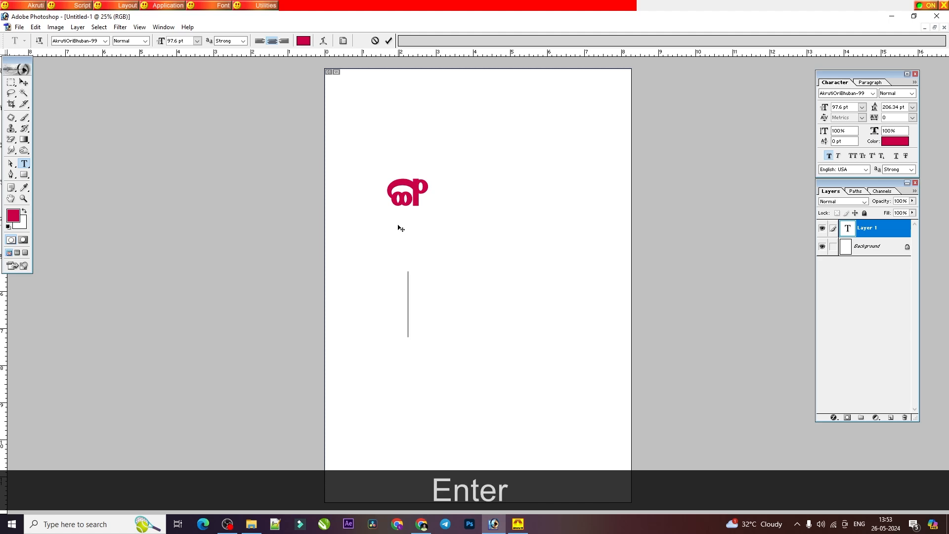
{"action": "type", "text": "Z"}
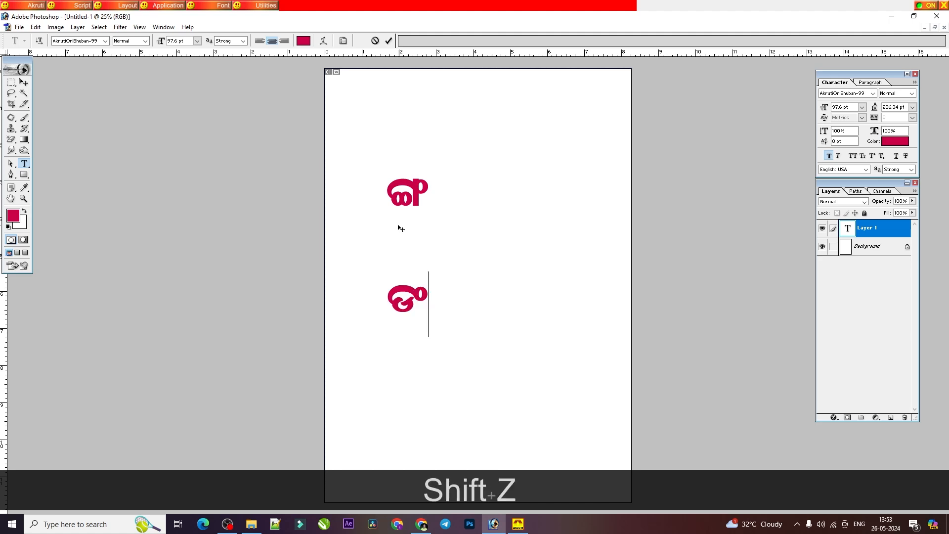
{"action": "type", "text": "d"}
{"action": "type", "text": "s"}
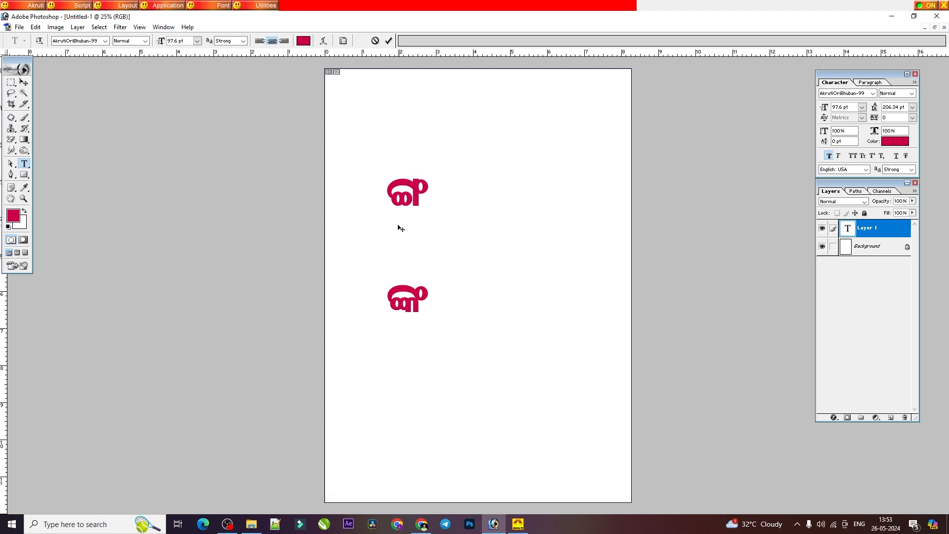
{"action": "key", "text": "Return"}
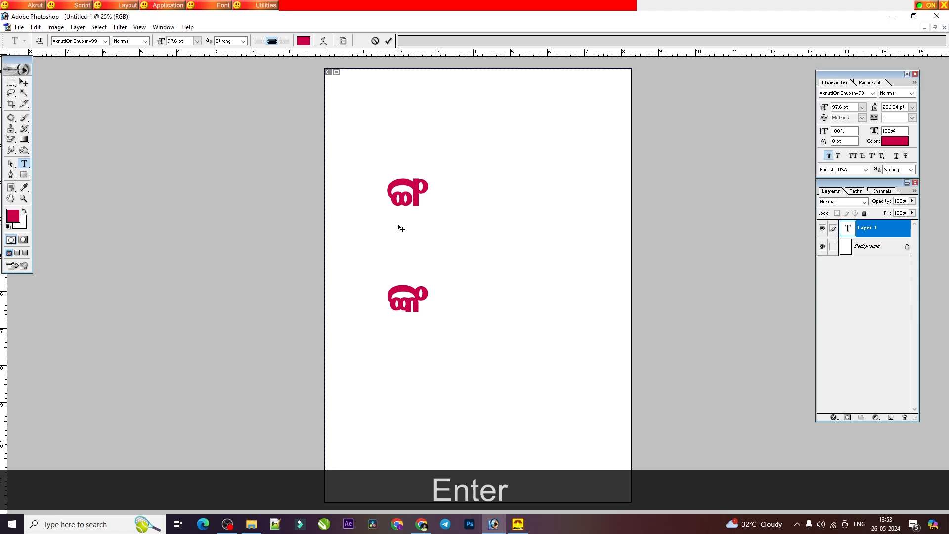
{"action": "type", "text": "Zd"}
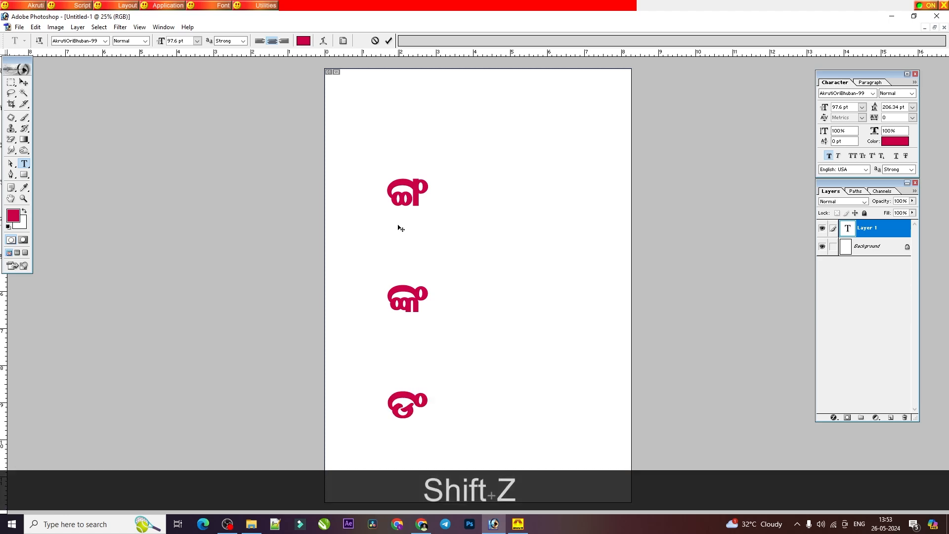
{"action": "type", "text": "X"}
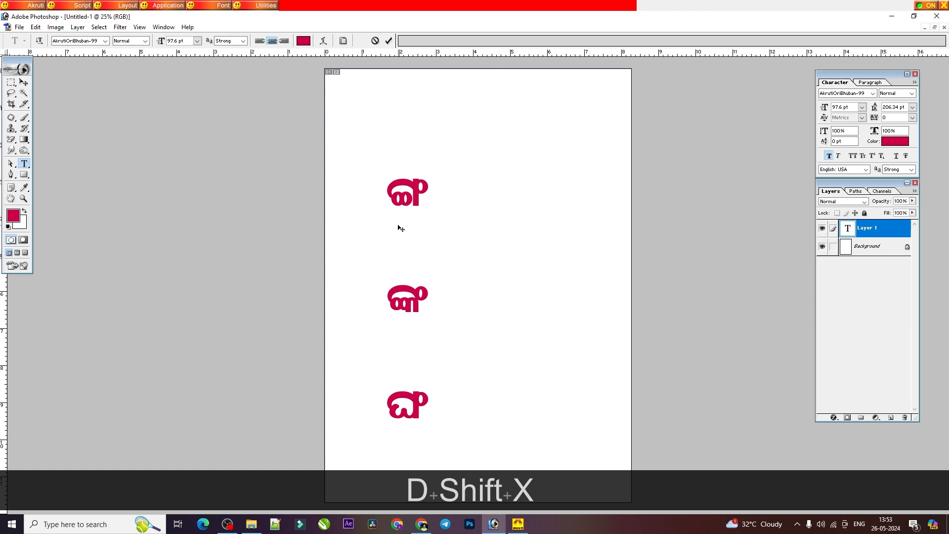
Step: Set the leading of all three conjunct lines on the text layer to Auto
{"action": "key", "text": "ctrl+a"}
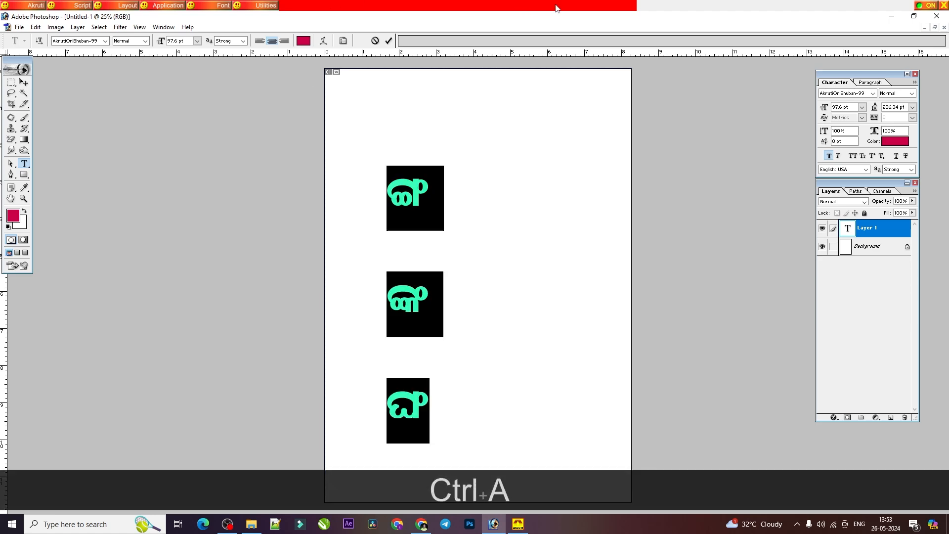
{"action": "left_click", "coordinate": [912, 107]}
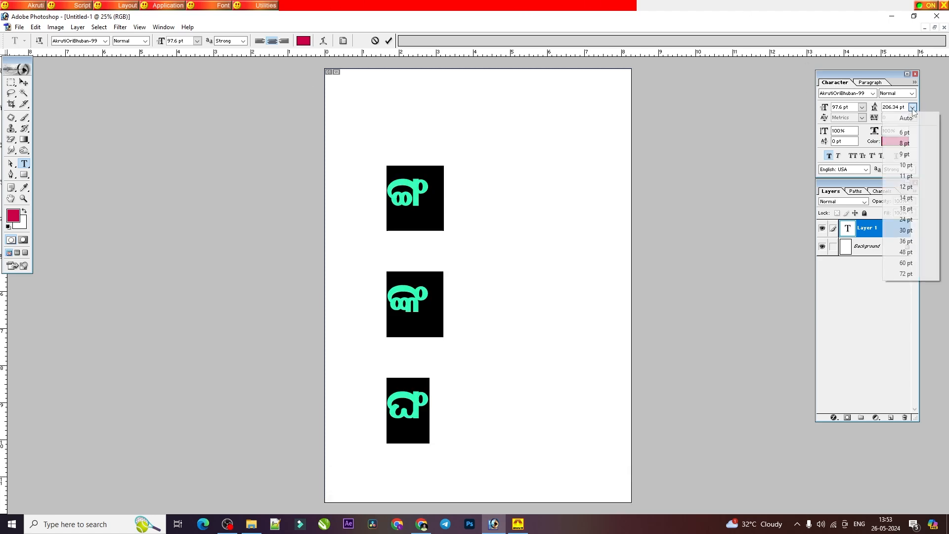
{"action": "left_click", "coordinate": [911, 117]}
{"action": "left_click", "coordinate": [431, 315]}
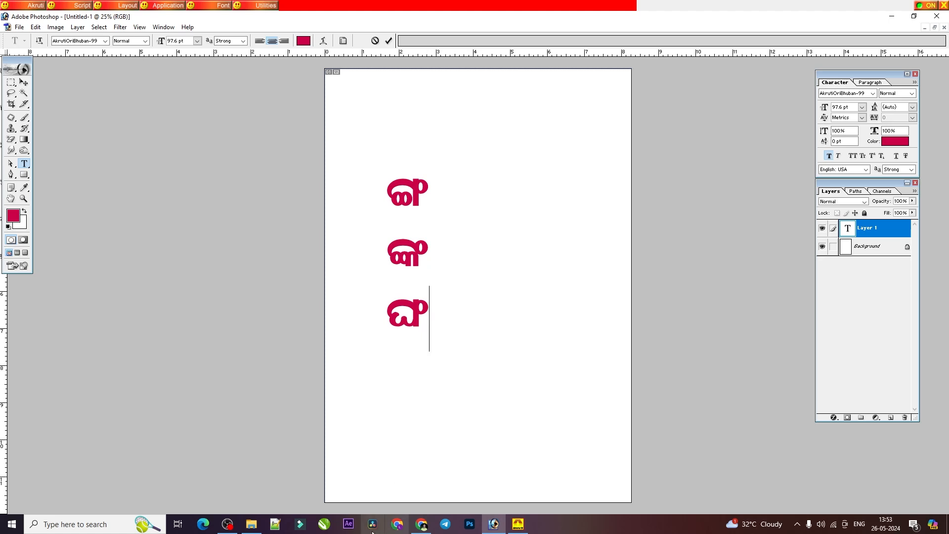
Step: Look up the ଯୁକ୍ତାକ୍ଷର example words in the PDF and replace the three conjuncts in Photoshop with ଶଙ୍ଘ
{"action": "left_click", "coordinate": [421, 524]}
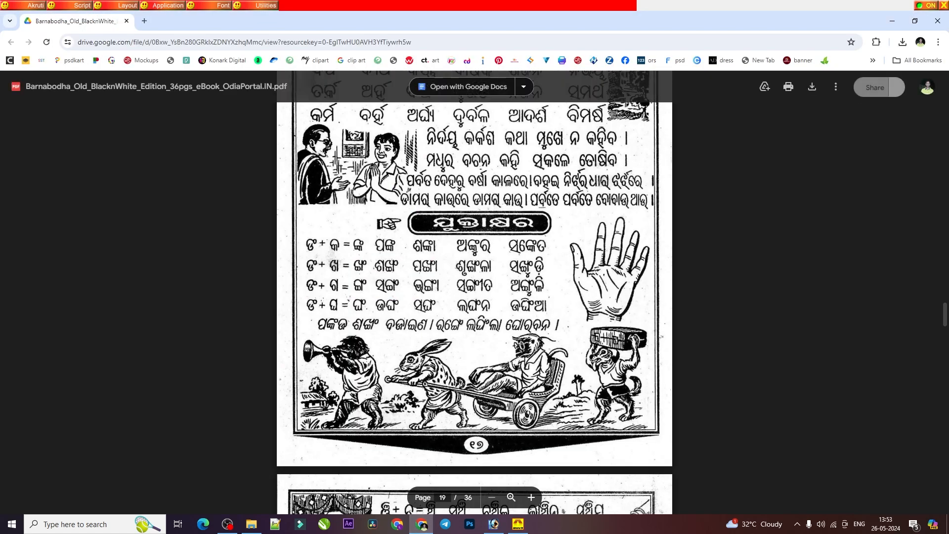
{"action": "left_click", "coordinate": [493, 523]}
{"action": "key", "text": "ctrl+a"}
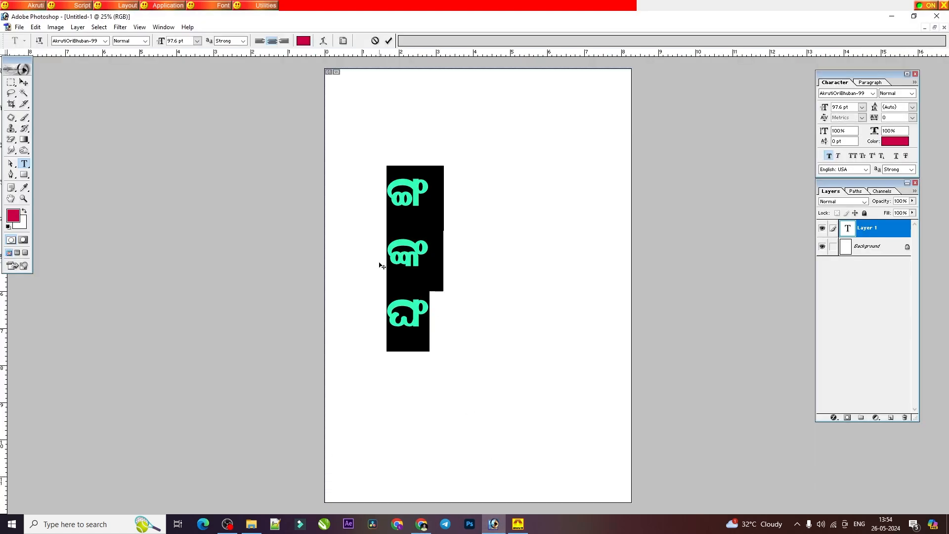
{"action": "type", "text": "K"}
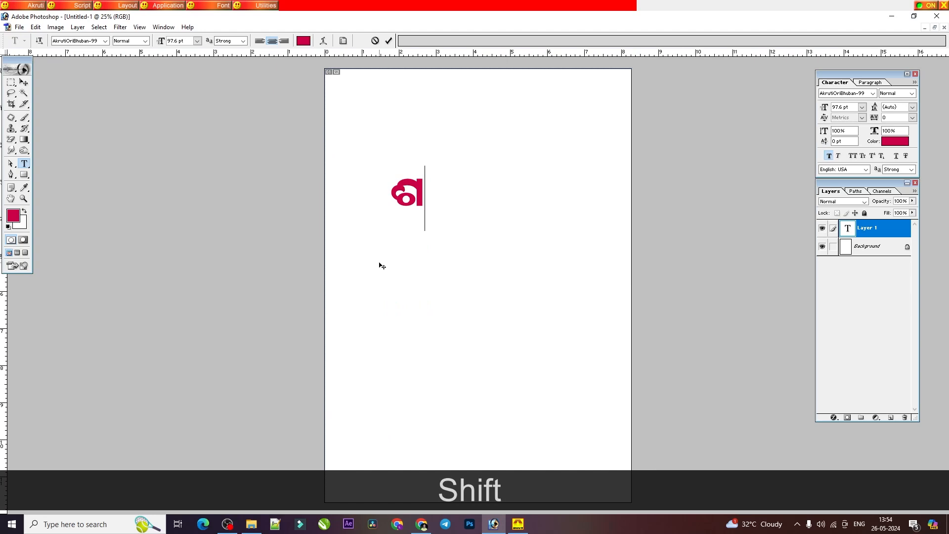
{"action": "type", "text": "ZdX"}
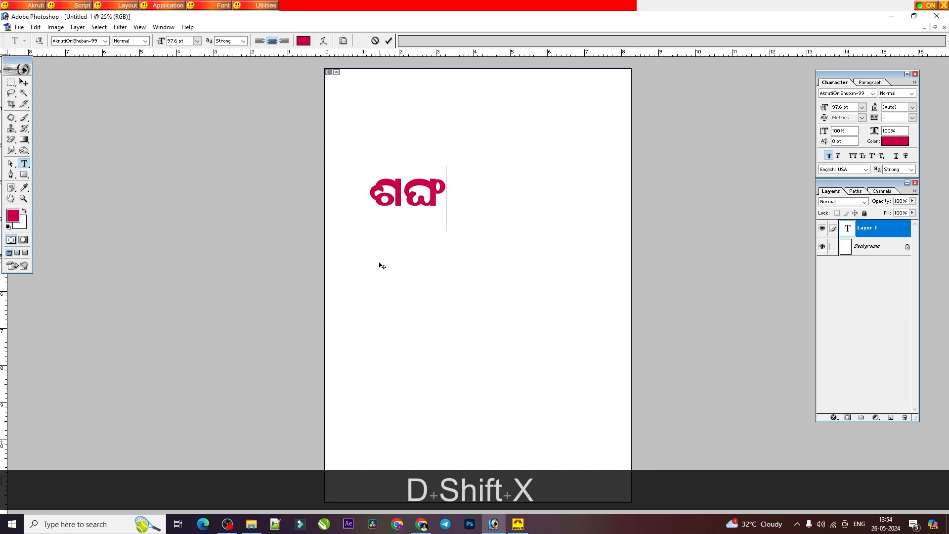
Step: Erase the misspelled word and write ଶଙ୍ଖ in its place
{"action": "key", "text": "BackSpace"}
{"action": "type", "text": "Z"}
{"action": "key", "text": "BackSpace"}
{"action": "key", "text": "BackSpace"}
{"action": "key", "text": "BackSpace"}
{"action": "type", "text": "Zd"}
{"action": "key", "text": "BackSpace"}
{"action": "key", "text": "BackSpace"}
{"action": "key", "text": "BackSpace"}
{"action": "type", "text": "K"}
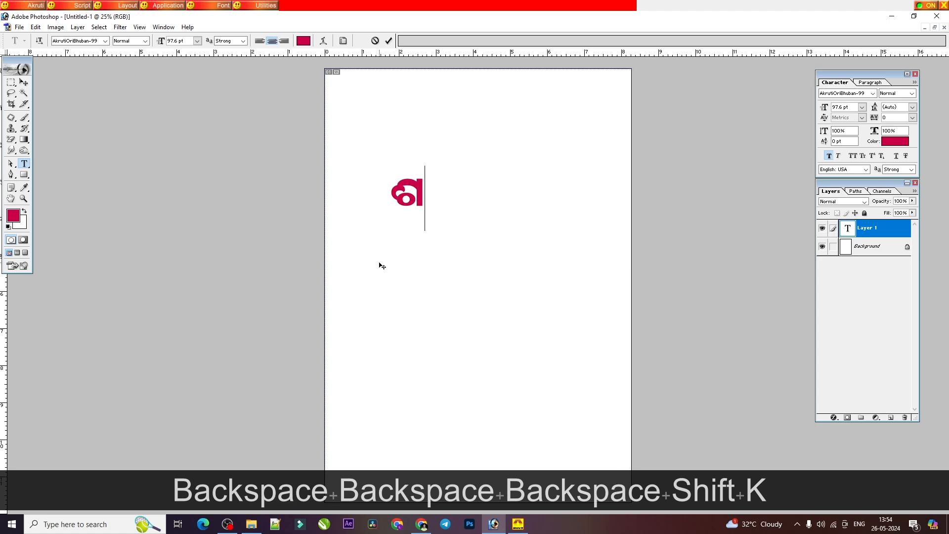
{"action": "type", "text": "Zd"}
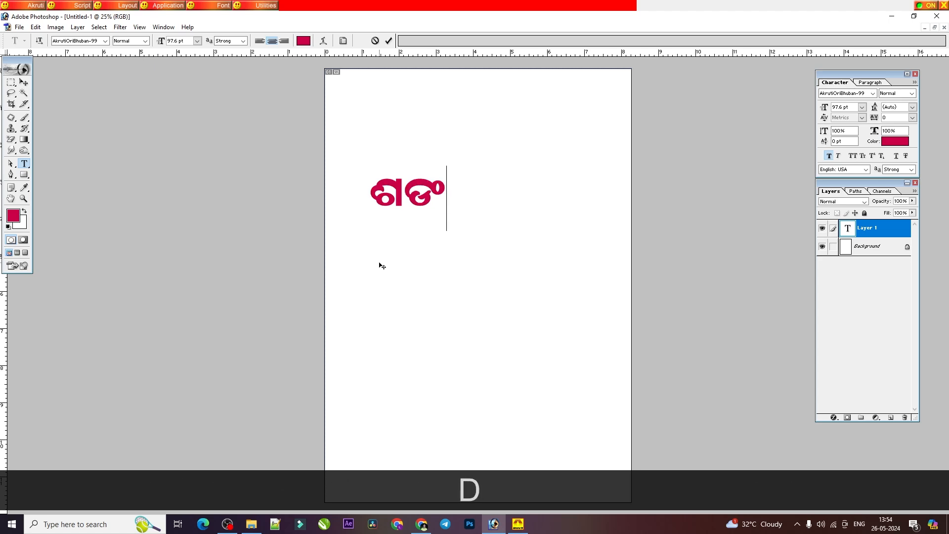
{"action": "type", "text": "S"}
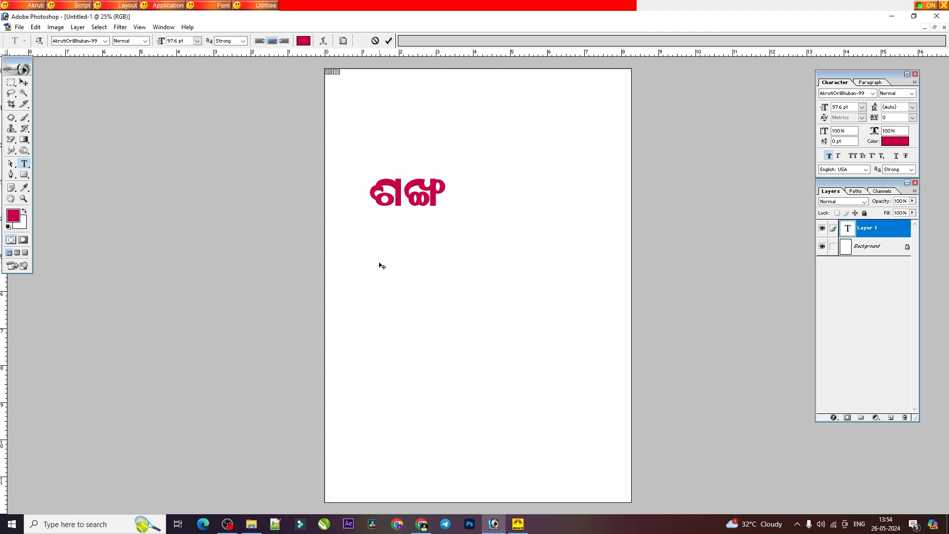
Step: Add the word ପଙ୍ଖା on a new line below ଶଙ୍ଖ
{"action": "key", "text": "Return"}
{"action": "type", "text": "w"}
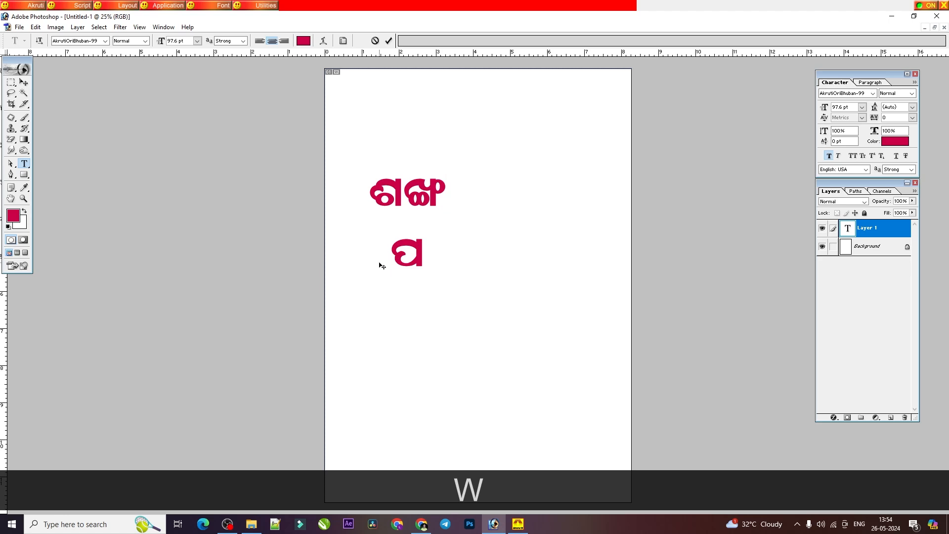
{"action": "type", "text": "ZdS"}
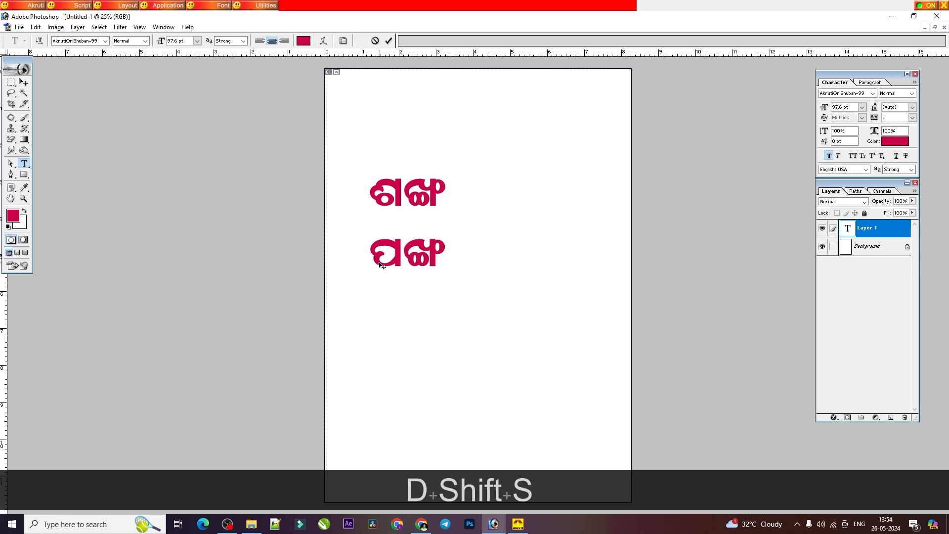
{"action": "type", "text": "k"}
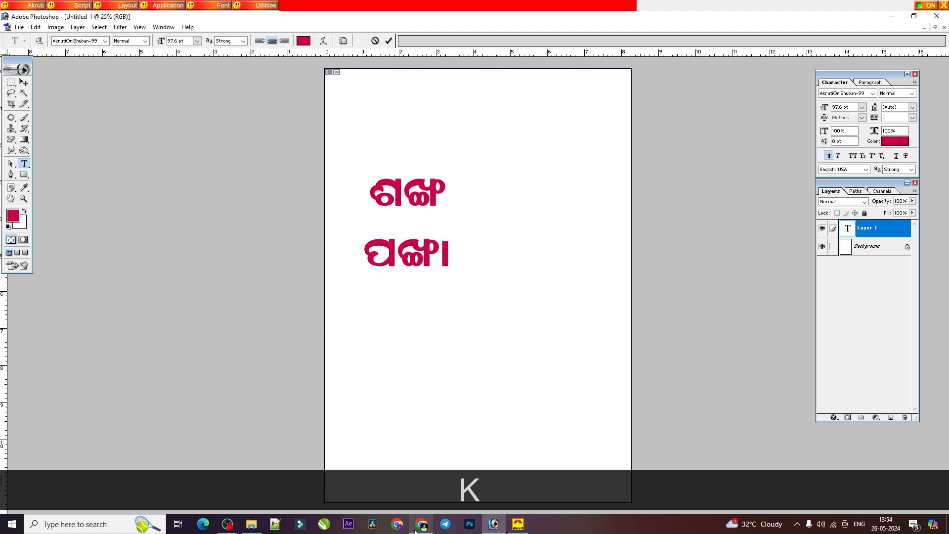
Step: Check the ଙ + ଗ row in the PDF and replace both words on the Photoshop text layer with ସଙ୍ଗୀତ
{"action": "mouse_move", "coordinate": [418, 529]}
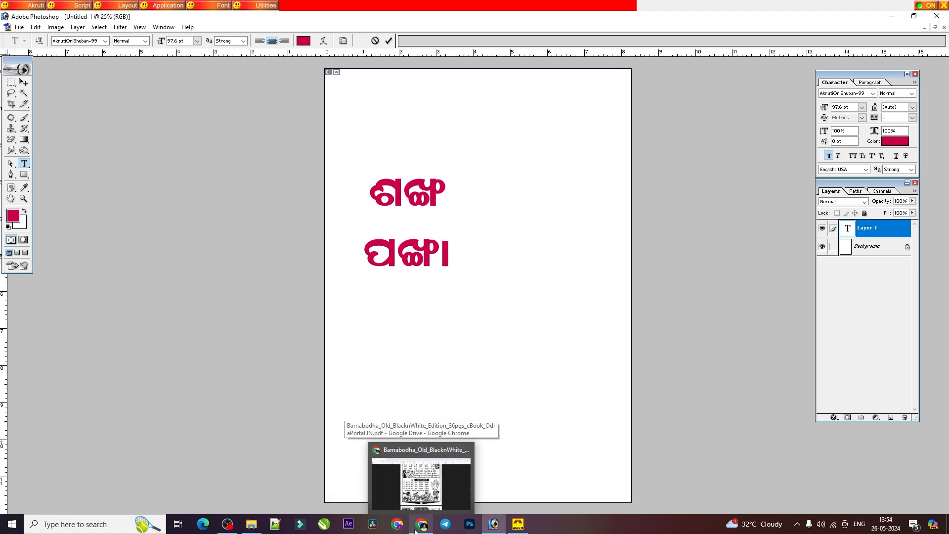
{"action": "left_click", "coordinate": [419, 525]}
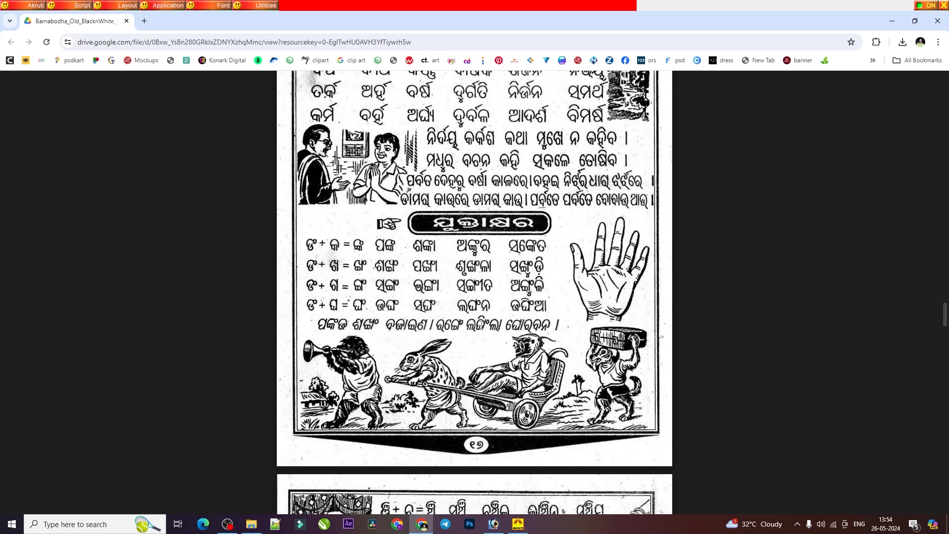
{"action": "left_click", "coordinate": [493, 525]}
{"action": "left_click", "coordinate": [421, 225]}
{"action": "left_click_drag", "start_coordinate": [422, 225], "coordinate": [444, 277]}
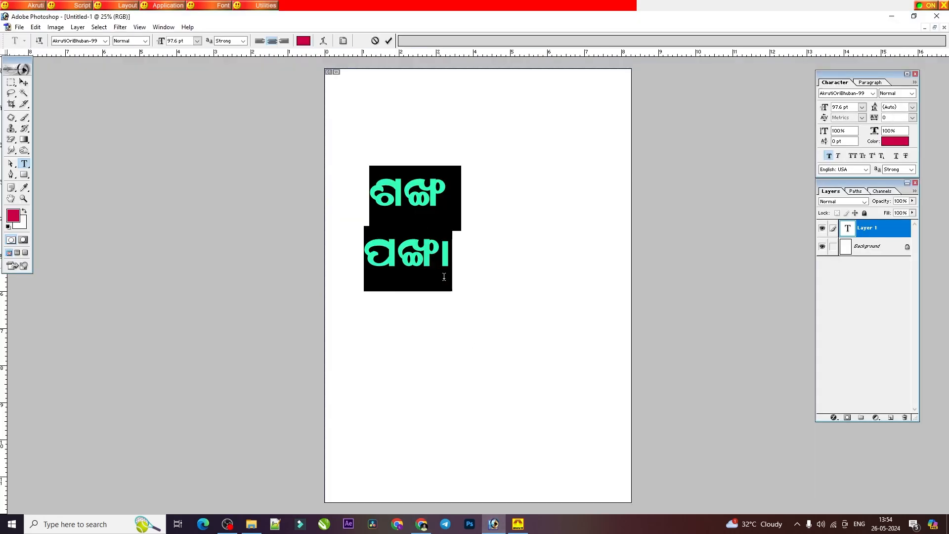
{"action": "type", "text": "Z"}
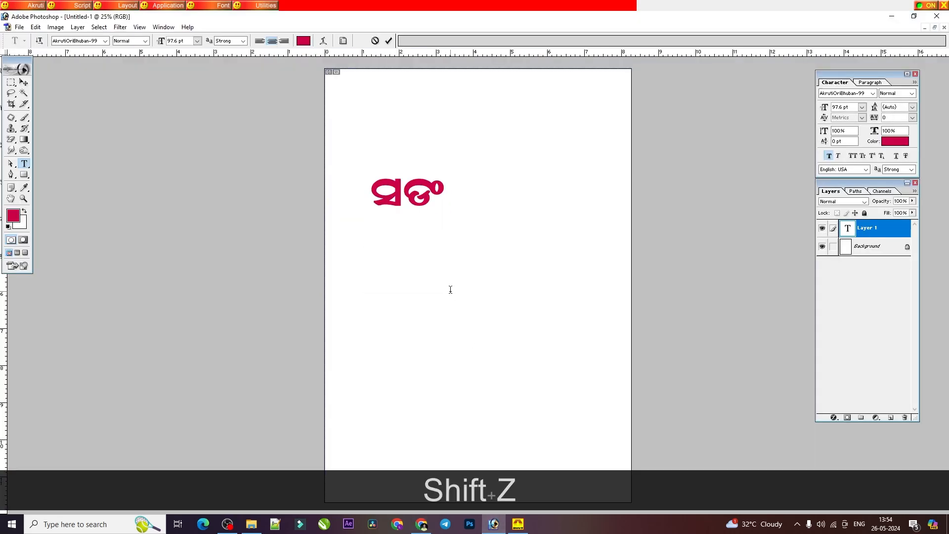
{"action": "type", "text": "dxhf"}
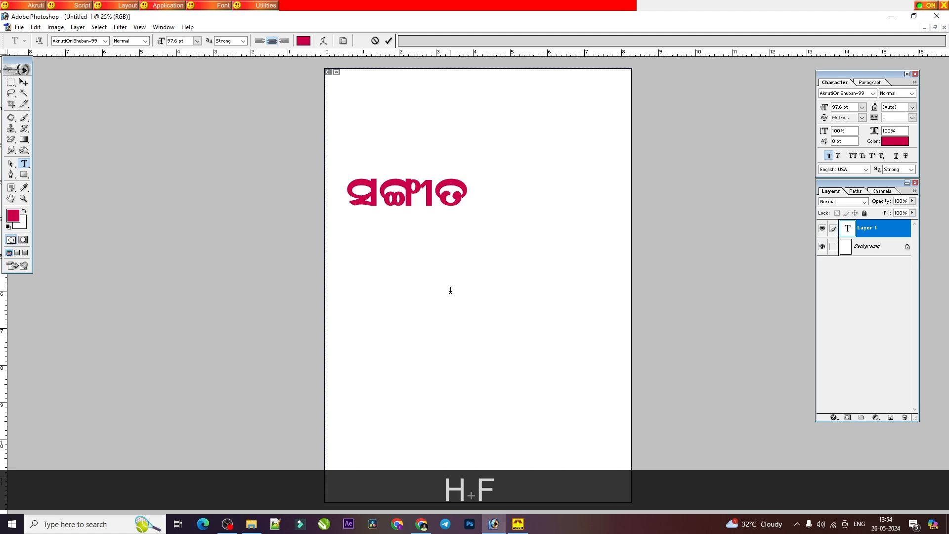
Step: Commit the text, move ସଙ୍ଗୀତ up and slightly right on the page, and stretch it taller to about 139.7 pt
{"action": "left_click", "coordinate": [24, 82]}
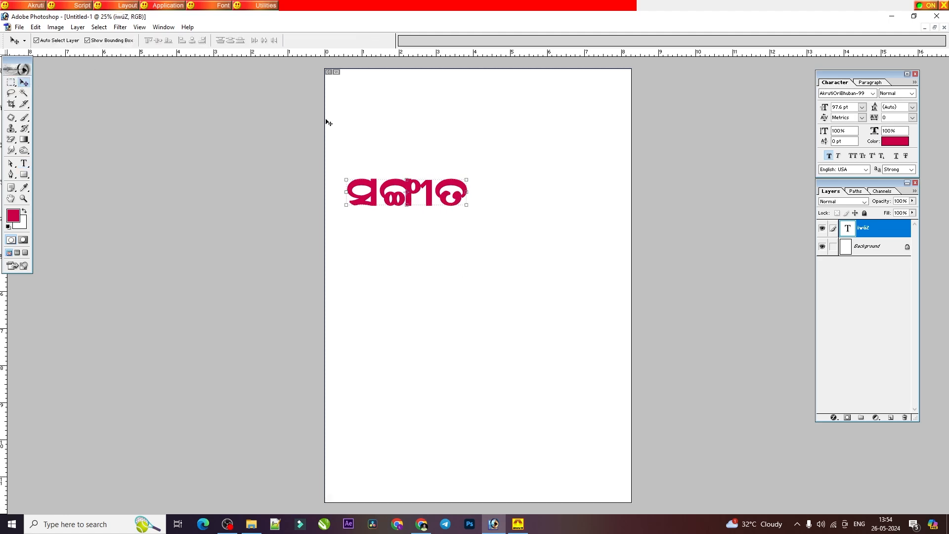
{"action": "left_click_drag", "start_coordinate": [408, 190], "coordinate": [428, 150]}
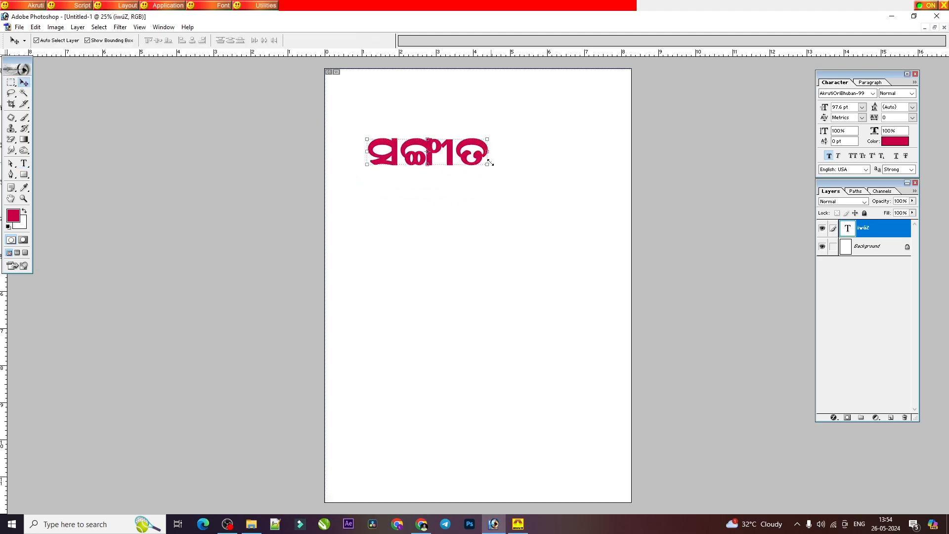
{"action": "left_click_drag", "start_coordinate": [488, 163], "coordinate": [494, 174]}
{"action": "double_click", "coordinate": [463, 154]}
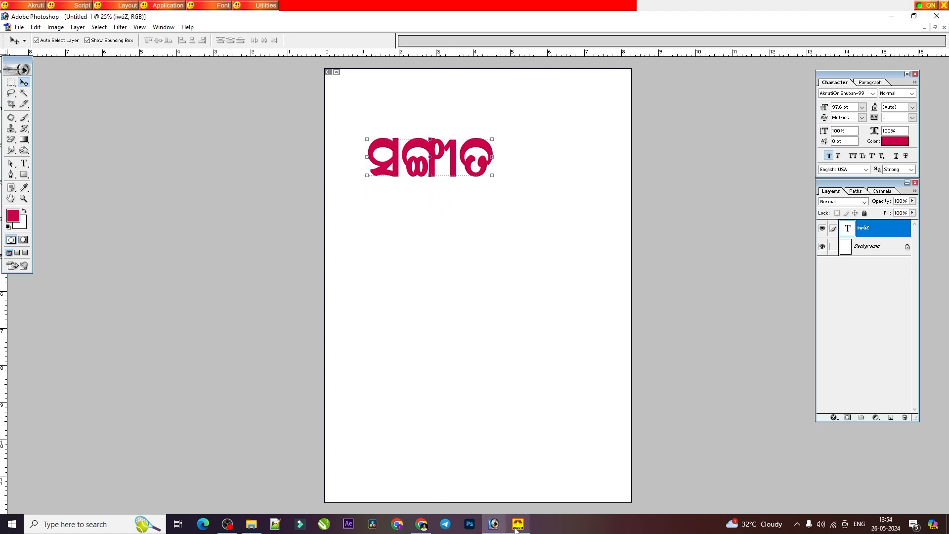
Step: Look up another ଙ + ଗ word in the PDF, replace ସଙ୍ଗୀତ with ଭଙ୍ଗା in Photoshop, and commit the text
{"action": "mouse_move", "coordinate": [516, 527]}
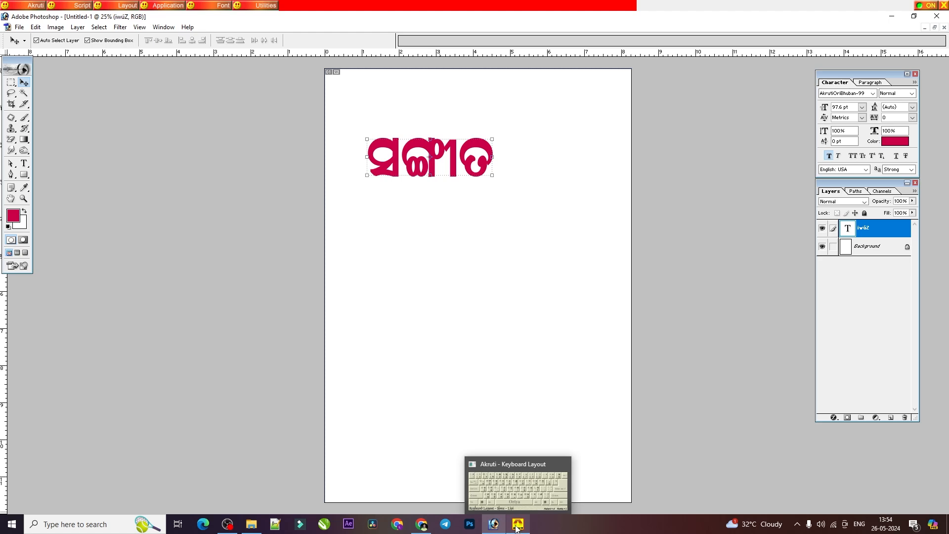
{"action": "left_click", "coordinate": [422, 524]}
{"action": "scroll", "coordinate": [385, 219], "scroll_direction": "up", "scroll_amount": 2}
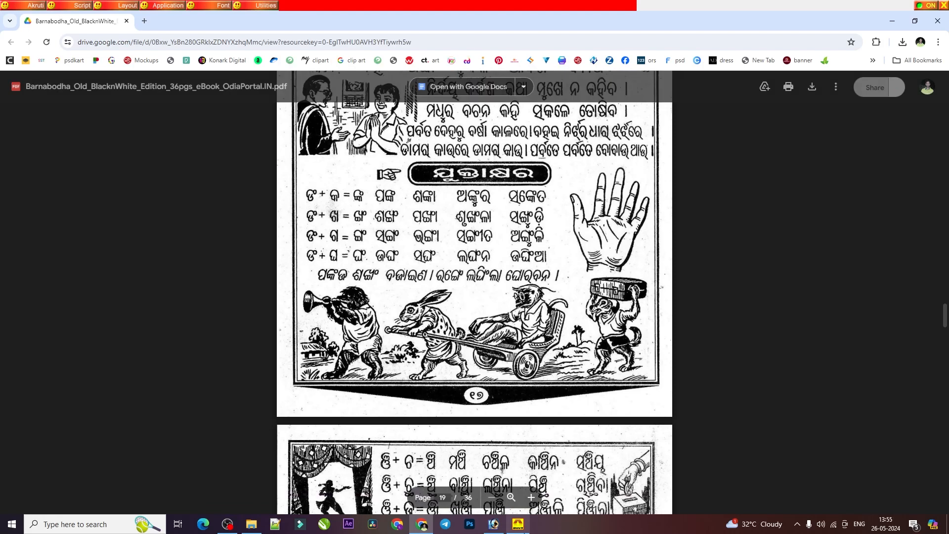
{"action": "left_click", "coordinate": [494, 524]}
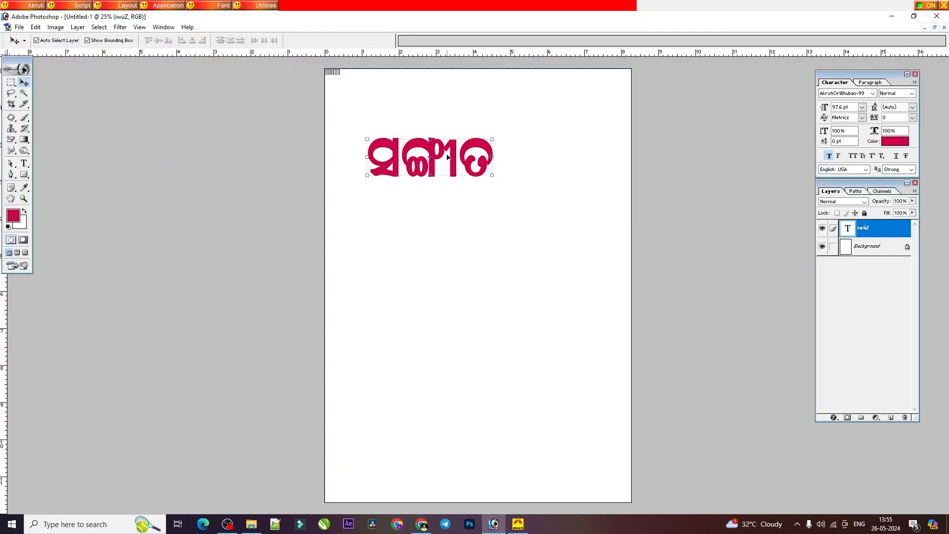
{"action": "left_click", "coordinate": [24, 163]}
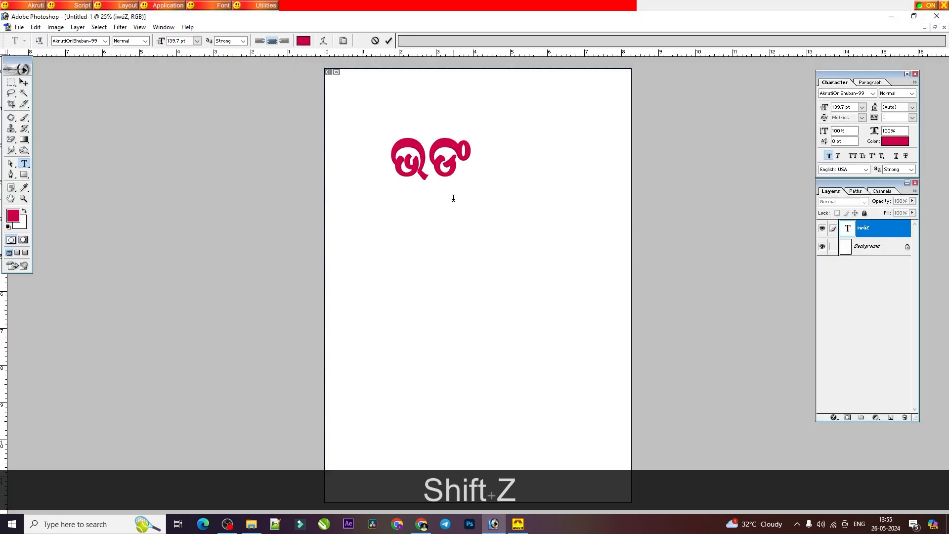
{"action": "type", "text": "d"}
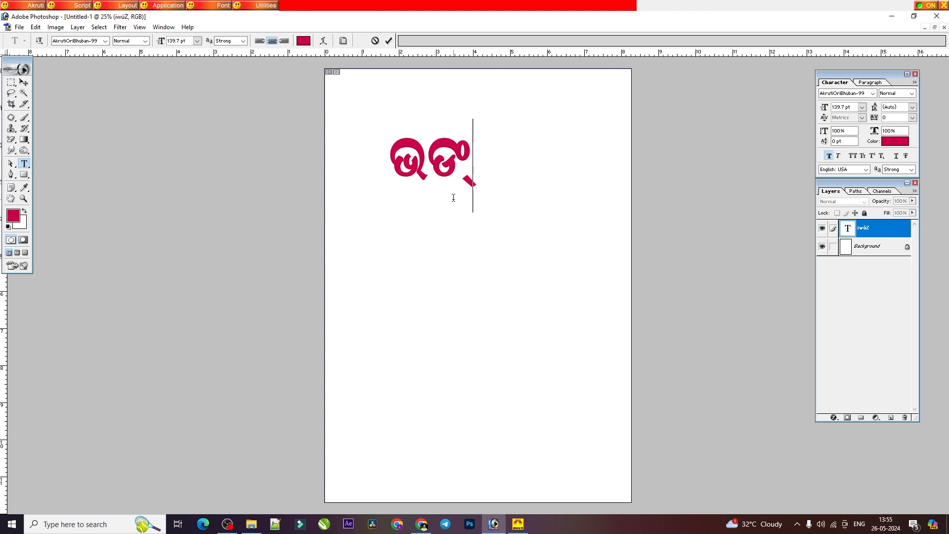
{"action": "type", "text": "ଗା"}
{"action": "left_click", "coordinate": [10, 82]}
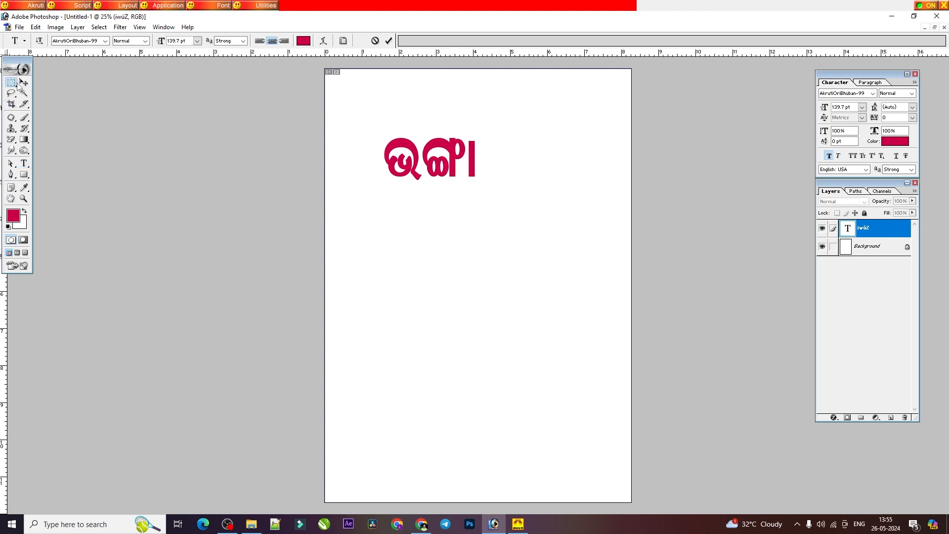
{"action": "left_click", "coordinate": [23, 82]}
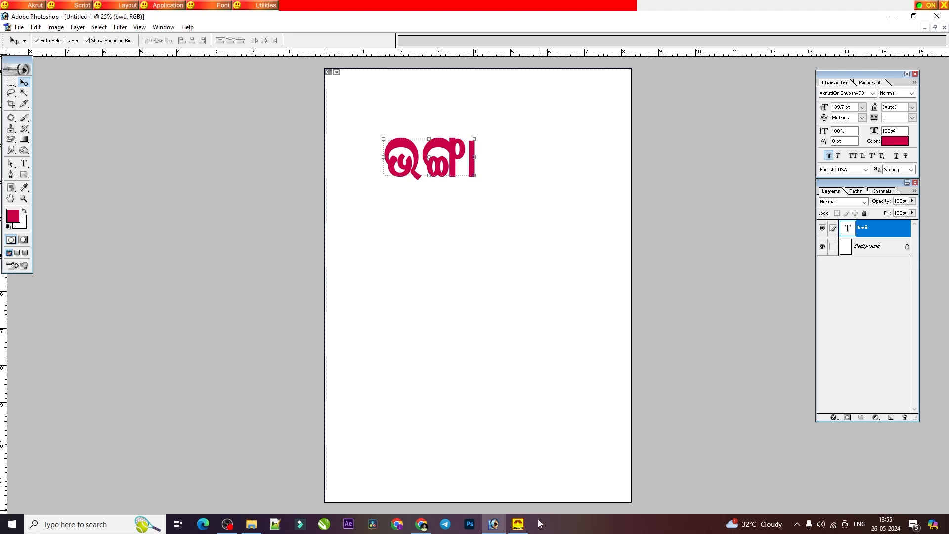
Step: Check the Akruti keyboard layout and study the conjunct rows on pages 19 and 20 of the Barnabodha PDF
{"action": "left_click", "coordinate": [523, 527]}
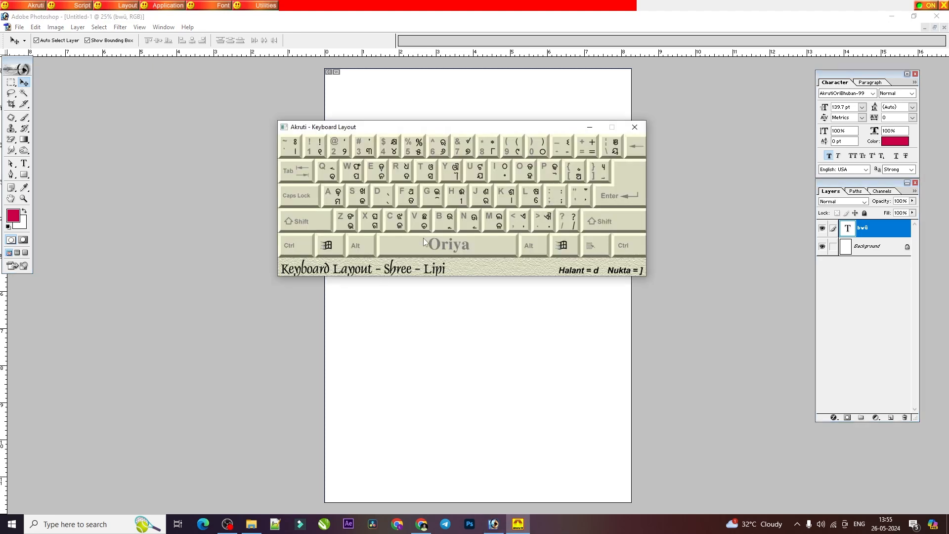
{"action": "left_click", "coordinate": [590, 127]}
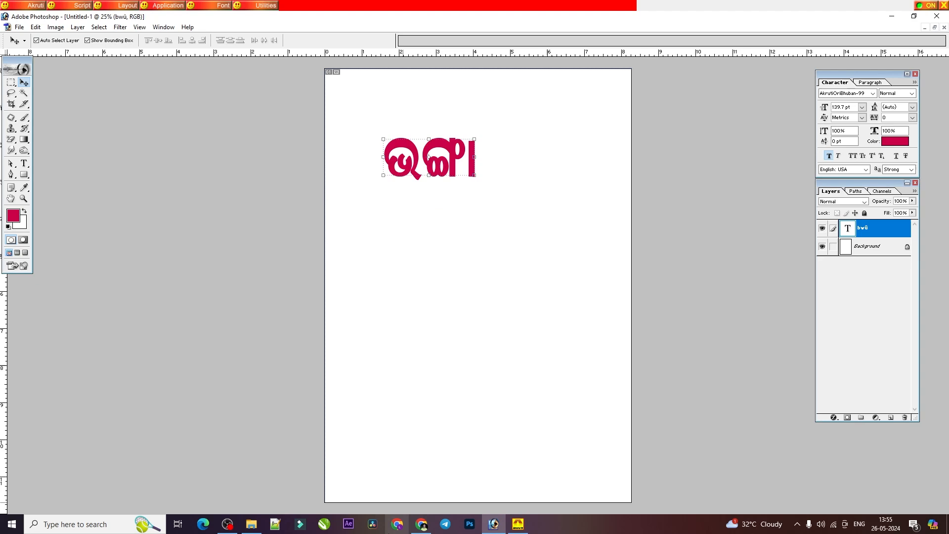
{"action": "left_click", "coordinate": [423, 524]}
{"action": "scroll", "coordinate": [478, 378], "scroll_direction": "down", "scroll_amount": 5}
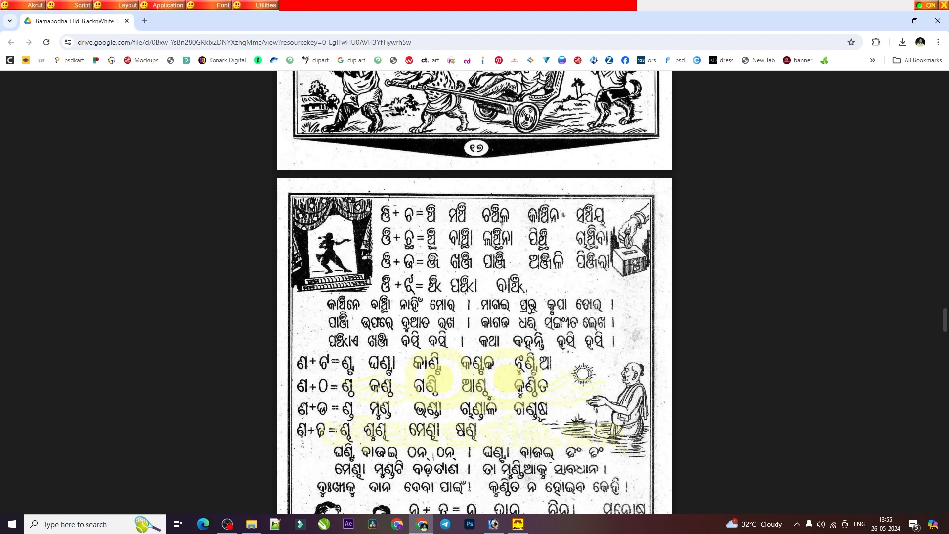
{"action": "scroll", "coordinate": [386, 199], "scroll_direction": "down", "scroll_amount": 5}
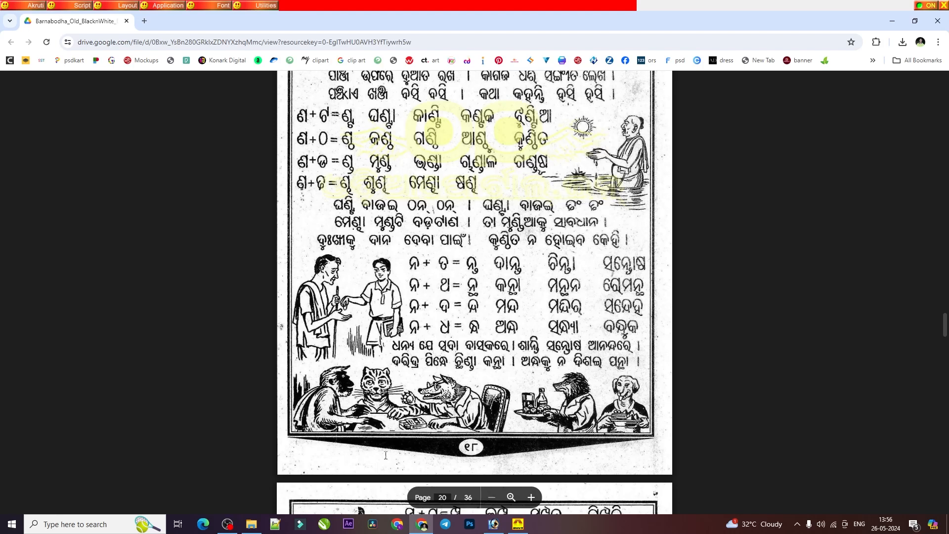
{"action": "scroll", "coordinate": [386, 455], "scroll_direction": "up", "scroll_amount": 4}
{"action": "scroll", "coordinate": [474, 292], "scroll_direction": "up", "scroll_amount": 5}
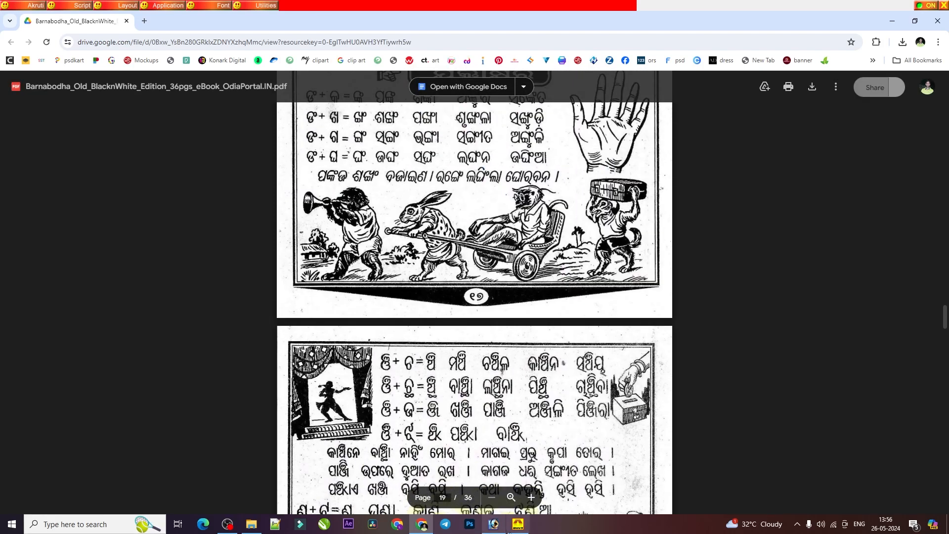
Step: Return to Photoshop and delete the word ଭଙ୍ଗା from the text layer, leaving it open for typing
{"action": "left_click", "coordinate": [493, 525]}
{"action": "left_click", "coordinate": [24, 163]}
{"action": "left_click", "coordinate": [354, 166]}
{"action": "key", "text": "ctrl+a"}
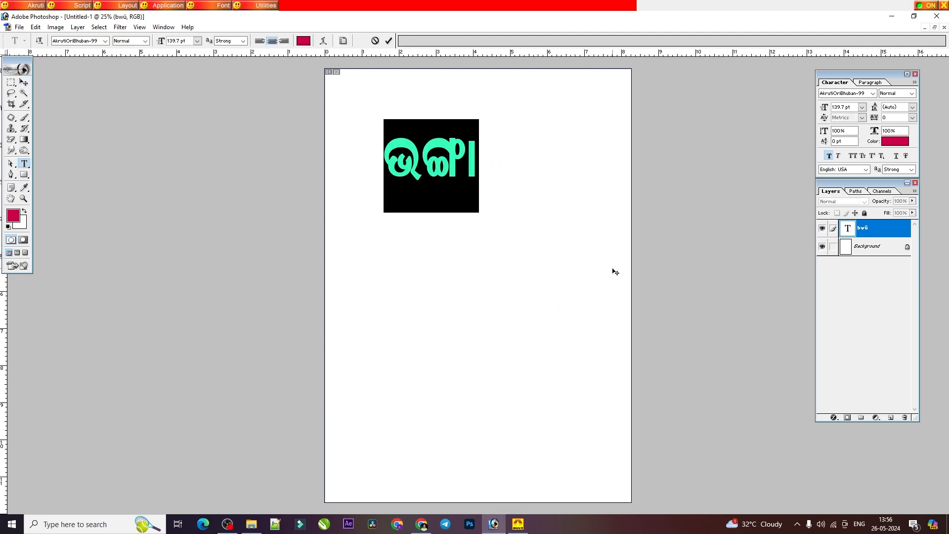
{"action": "key", "text": "BackSpace"}
{"action": "key", "text": "shift"}
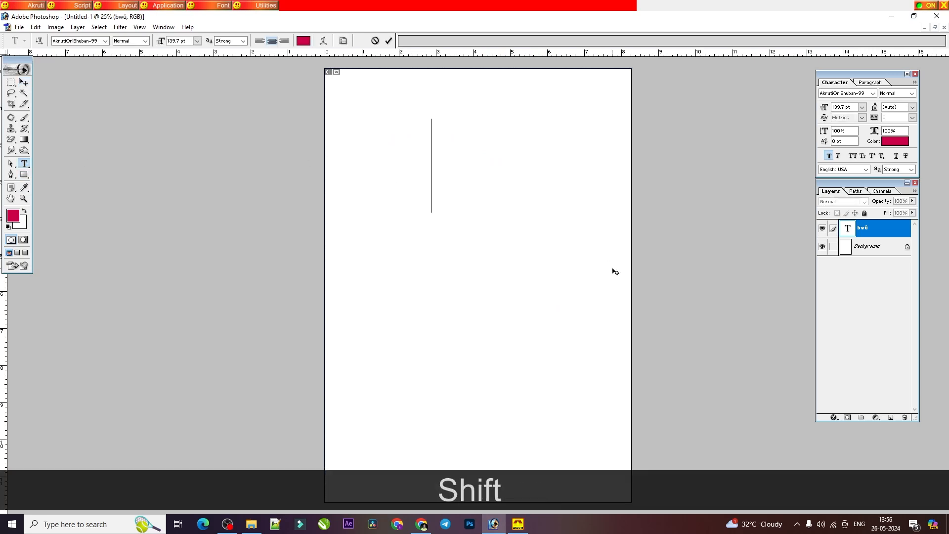
Step: Enter the Odia conjunct ଞ୍ଚ in the open text layer by joining ଞ and ଚ with a halanta
{"action": "type", "text": "|"}
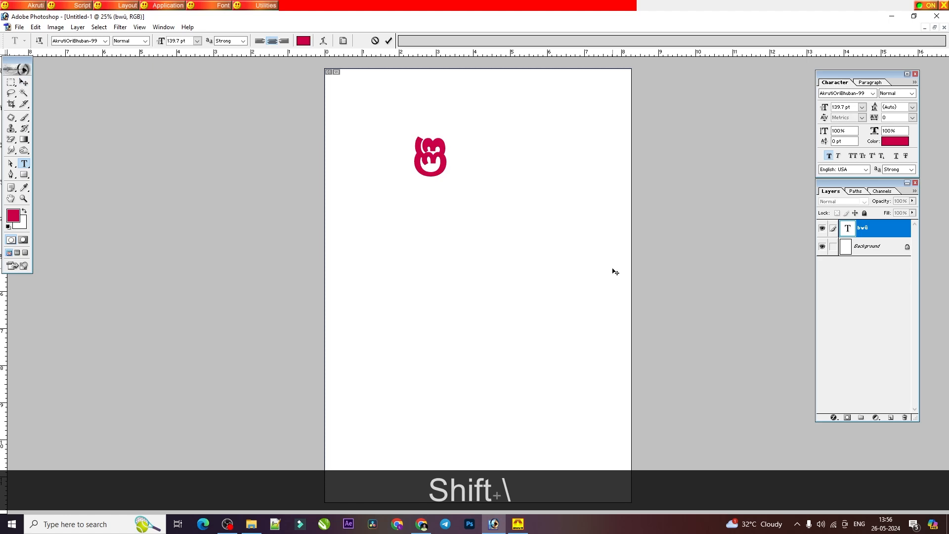
{"action": "type", "text": "d"}
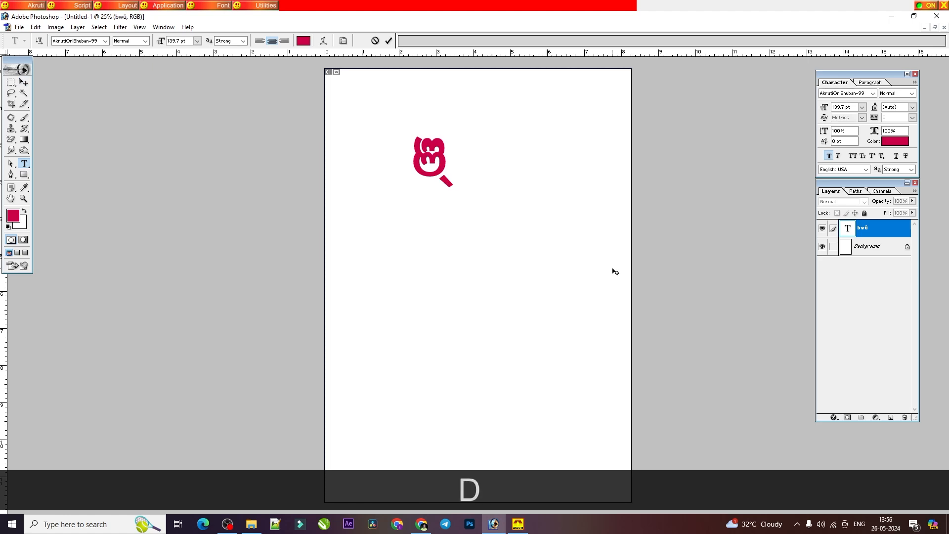
{"action": "type", "text": "v"}
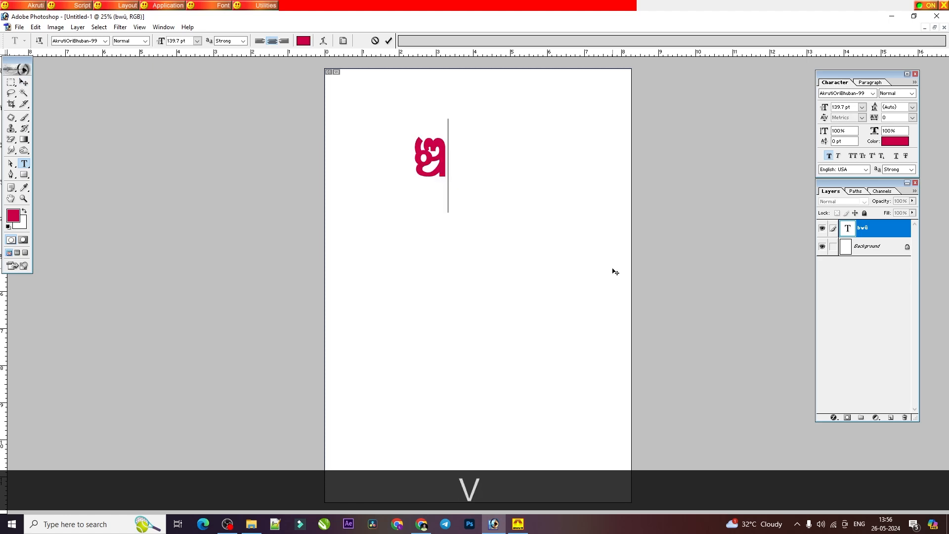
Step: Add the word ପଞ୍ଚାୟତ on a new line below ଞ୍ଚ
{"action": "key", "text": "Return"}
{"action": "type", "text": "w|dc"}
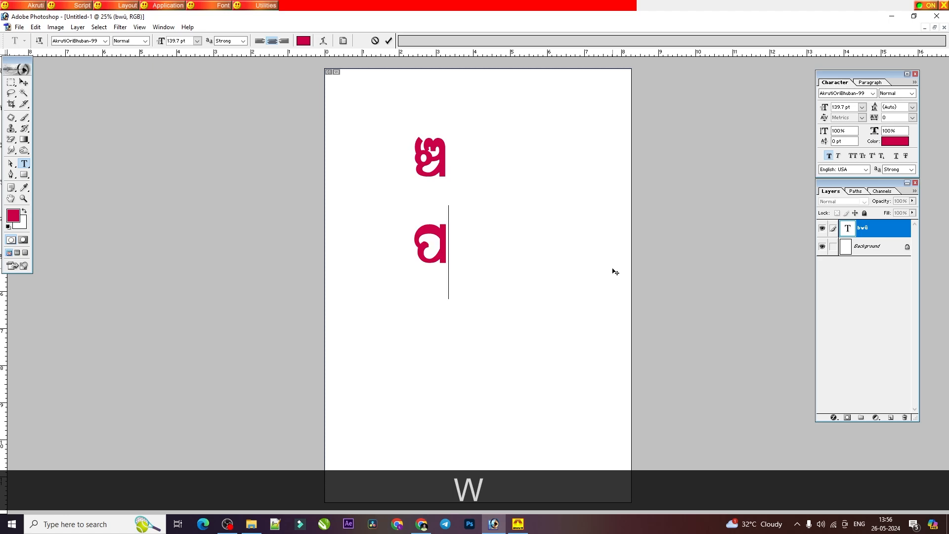
{"action": "key", "text": "BackSpace"}
{"action": "type", "text": "|dv"}
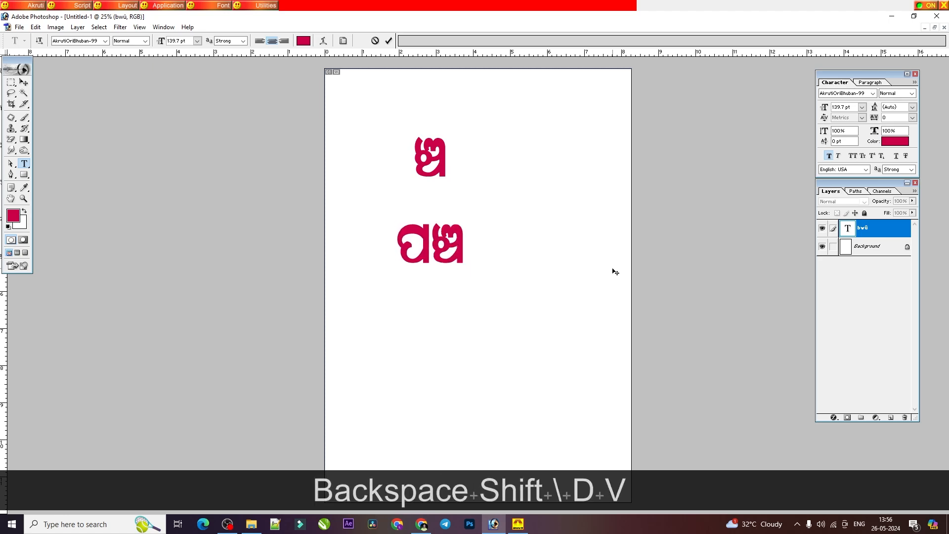
{"action": "type", "text": "k\\"}
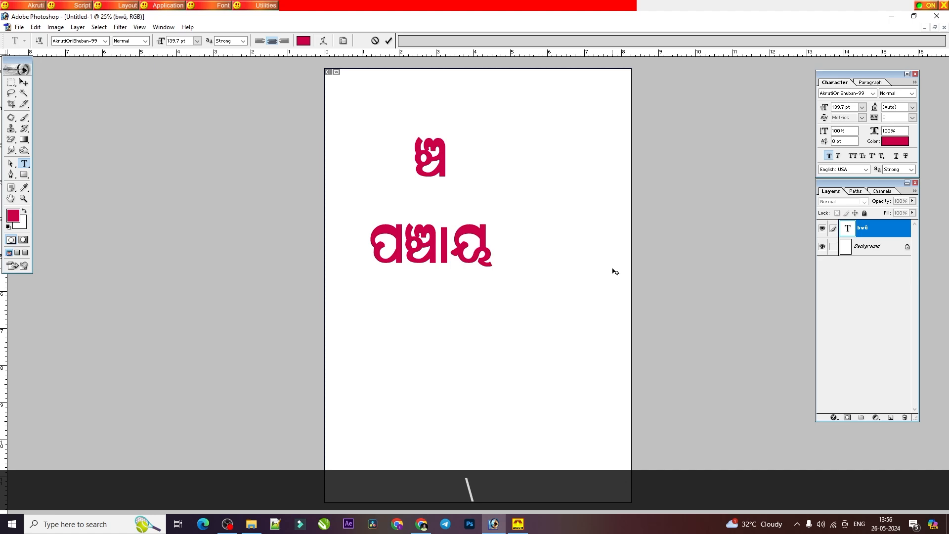
{"action": "type", "text": "f"}
Step: Look up the ଞ + ଛ row in the Barnabodha PDF and replace all the text in Photoshop with ଞ୍ଛ
{"action": "key", "text": "ctrl+a"}
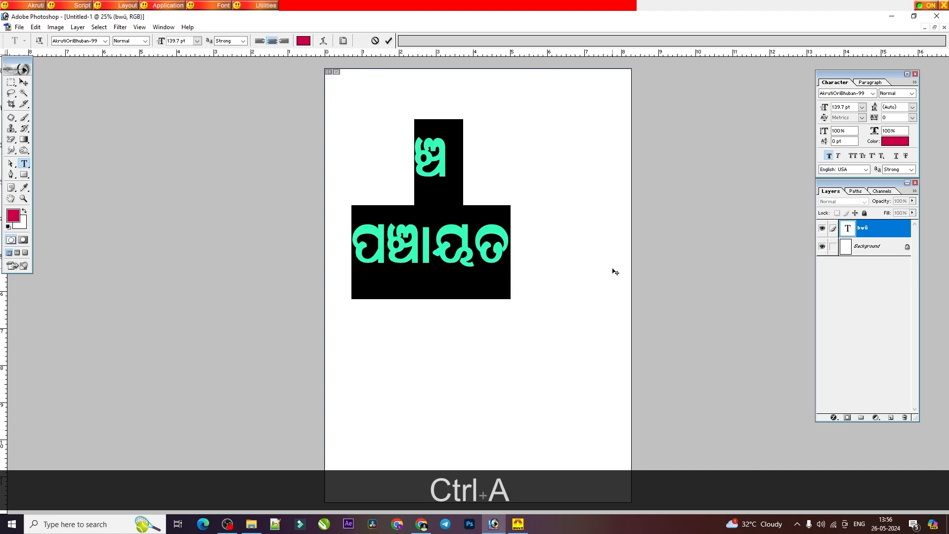
{"action": "left_click", "coordinate": [421, 524]}
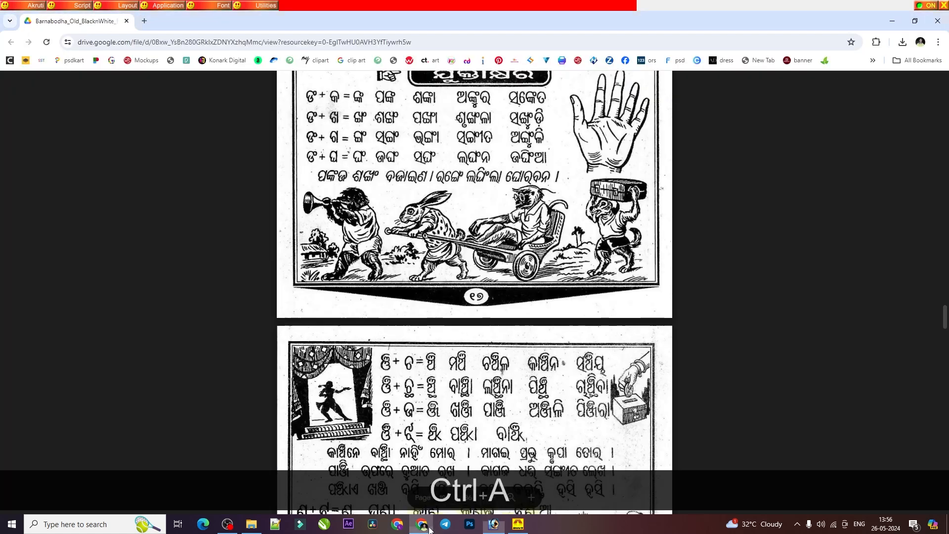
{"action": "scroll", "coordinate": [415, 331], "scroll_direction": "down", "scroll_amount": 2}
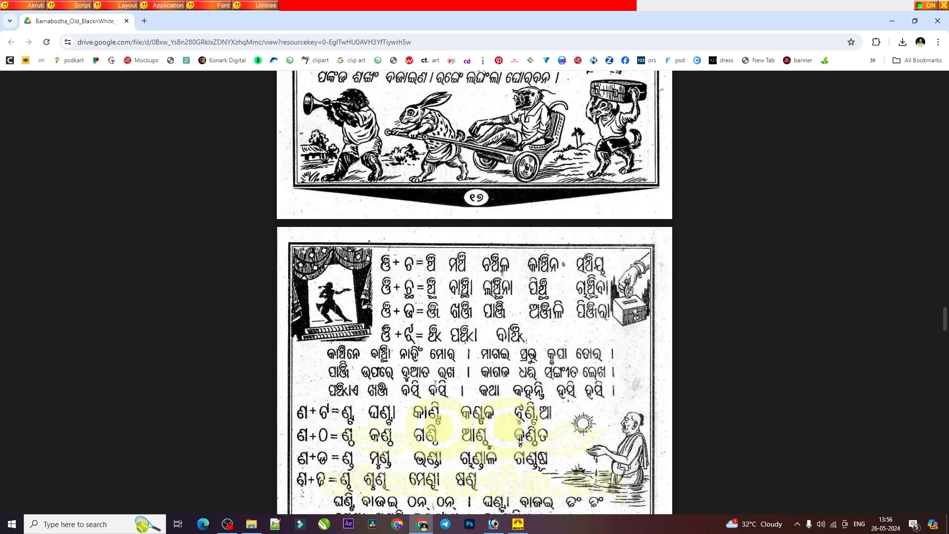
{"action": "left_click", "coordinate": [493, 523]}
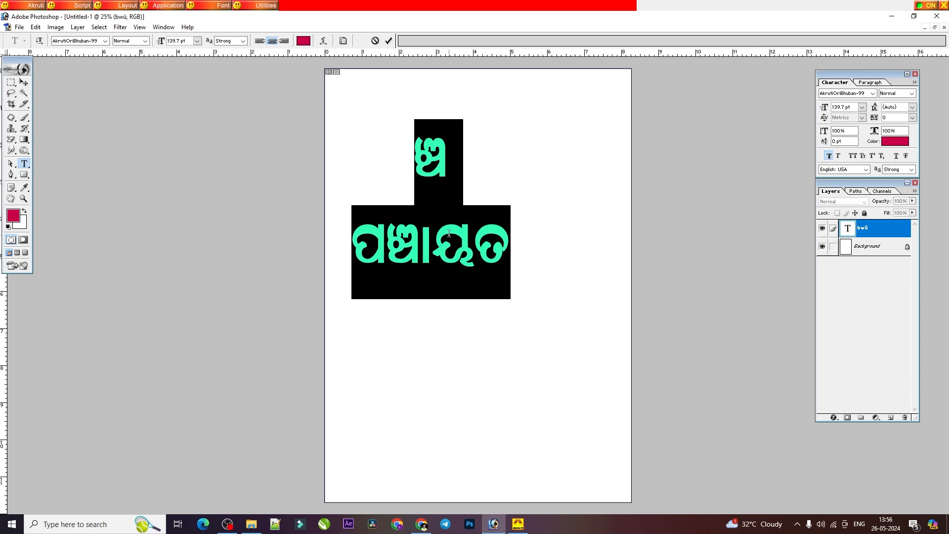
{"action": "type", "text": "|dV"}
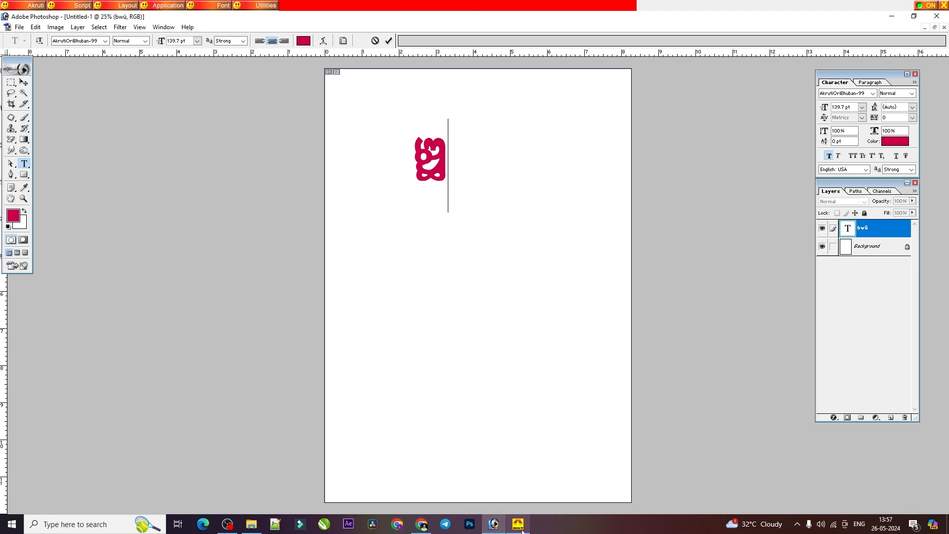
Step: Check the ଞ + ଛ words in the PDF, and enter ଲାଞ୍ଛନା in Photoshop in place of ଞ୍ଛ
{"action": "left_click", "coordinate": [418, 525]}
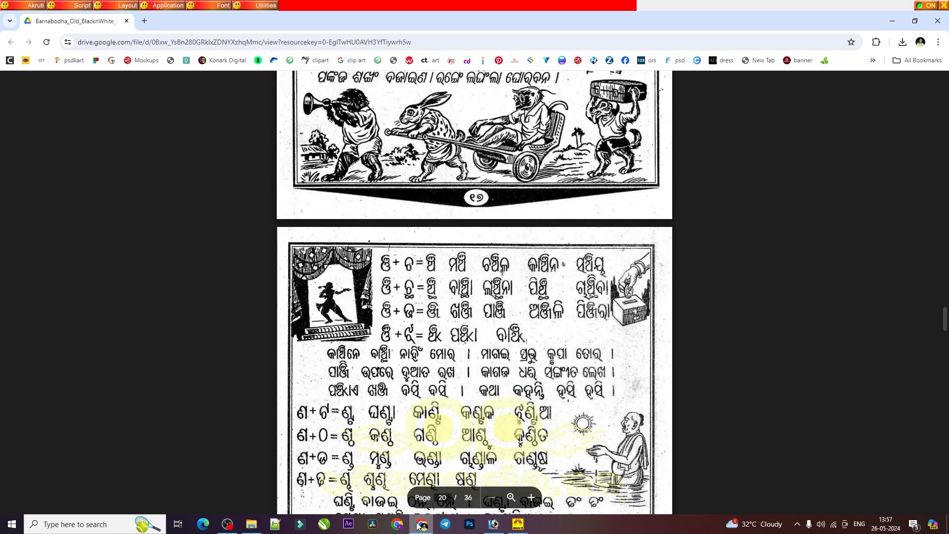
{"action": "left_click", "coordinate": [497, 522]}
{"action": "left_click", "coordinate": [427, 163], "text": "shift"}
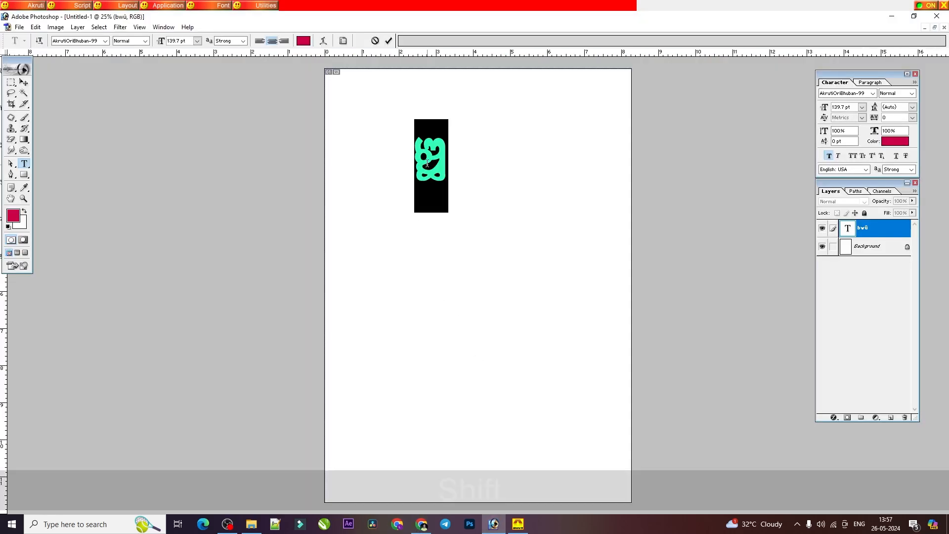
{"action": "type", "text": "MK\\DVek"}
Step: Look up the ଞ + ଝ row on page 20 of the PDF and replace ଲାଞ୍ଛନା with ପଞ୍ଝା in Photoshop
{"action": "left_click", "coordinate": [421, 523]}
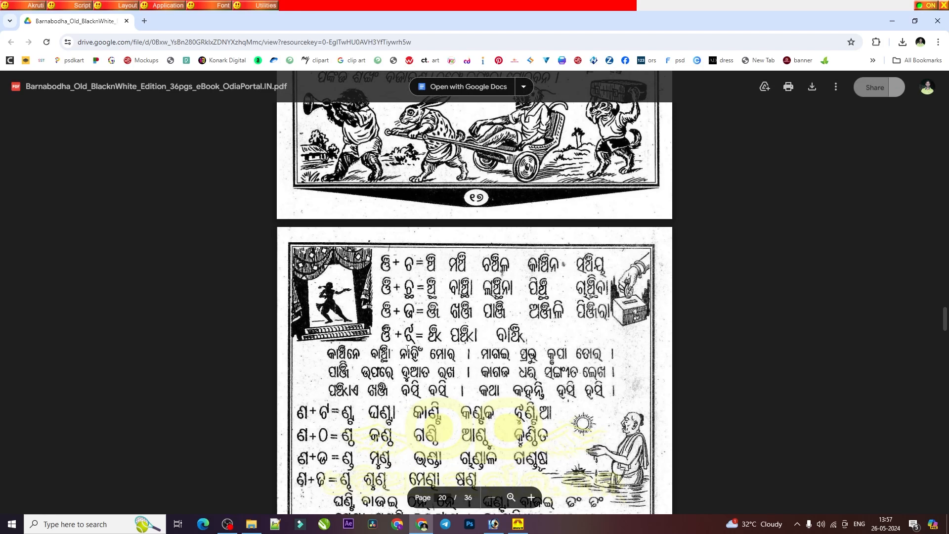
{"action": "scroll", "coordinate": [420, 343], "scroll_direction": "down", "scroll_amount": 2}
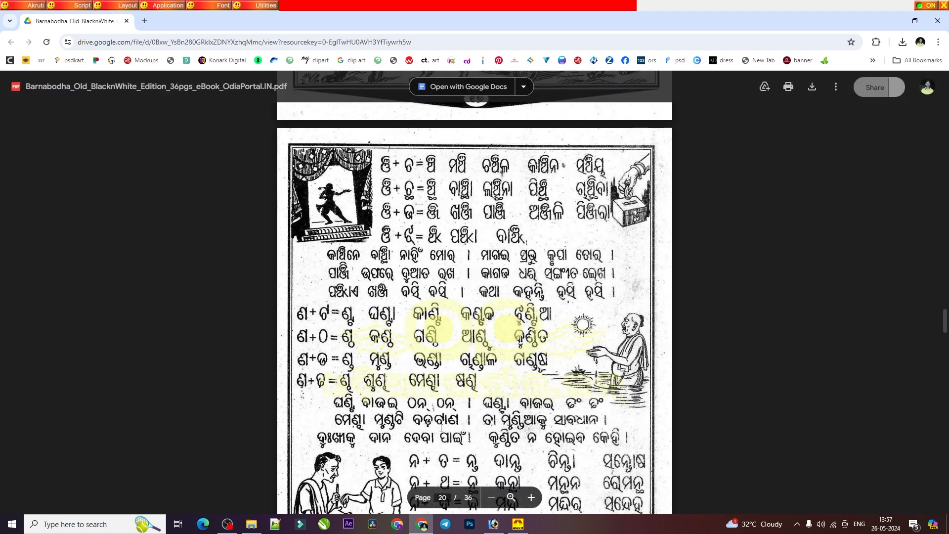
{"action": "left_click", "coordinate": [492, 528]}
{"action": "left_click", "coordinate": [448, 148]}
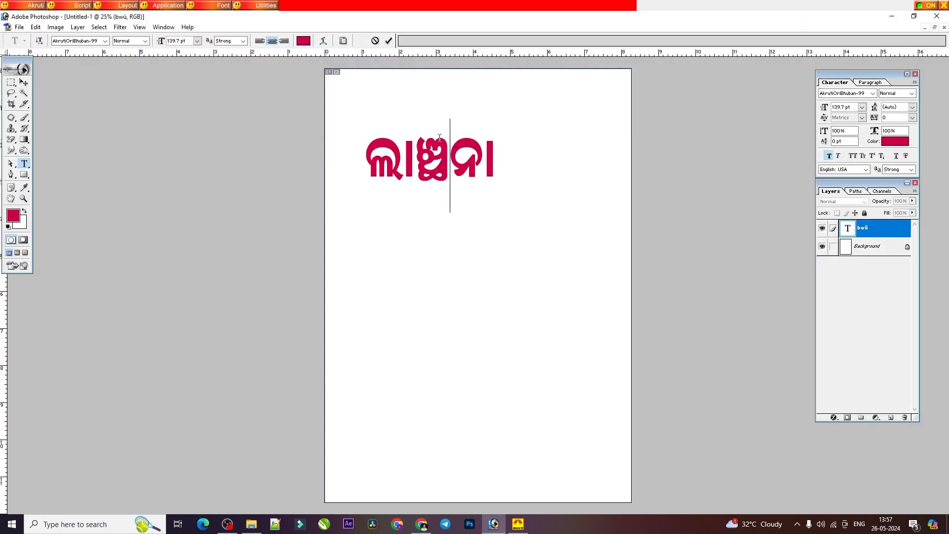
{"action": "key", "text": "ctrl+a"}
{"action": "left_click", "coordinate": [421, 525]}
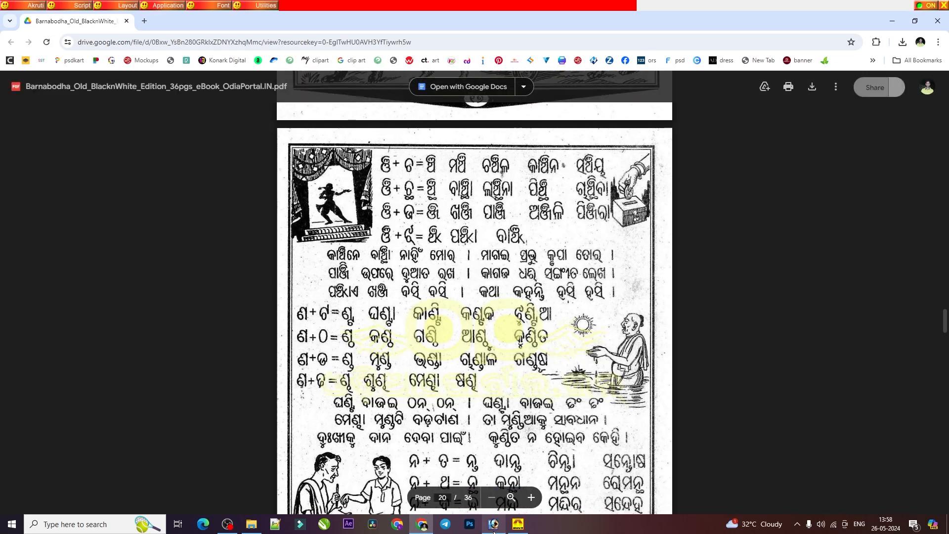
{"action": "mouse_move", "coordinate": [494, 531]}
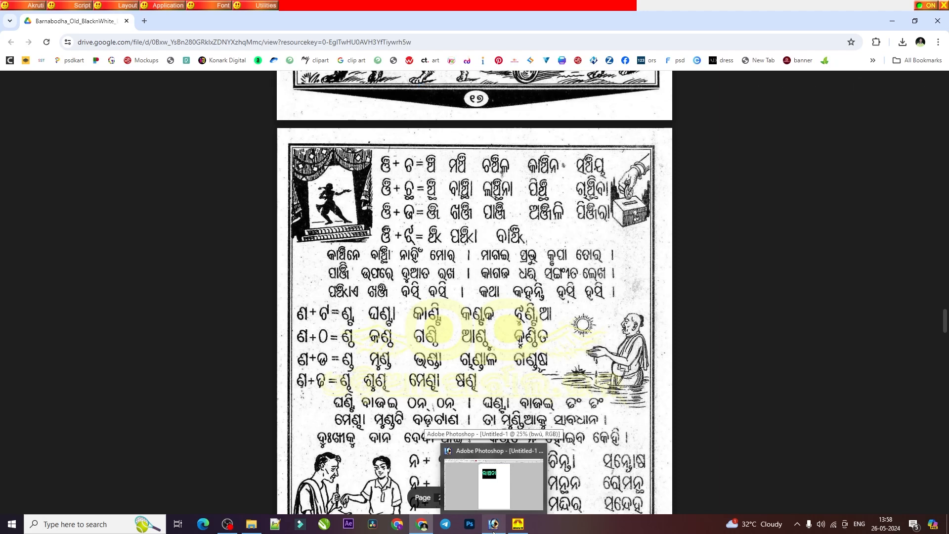
{"action": "left_click", "coordinate": [493, 482]}
{"action": "type", "text": "w|d"}
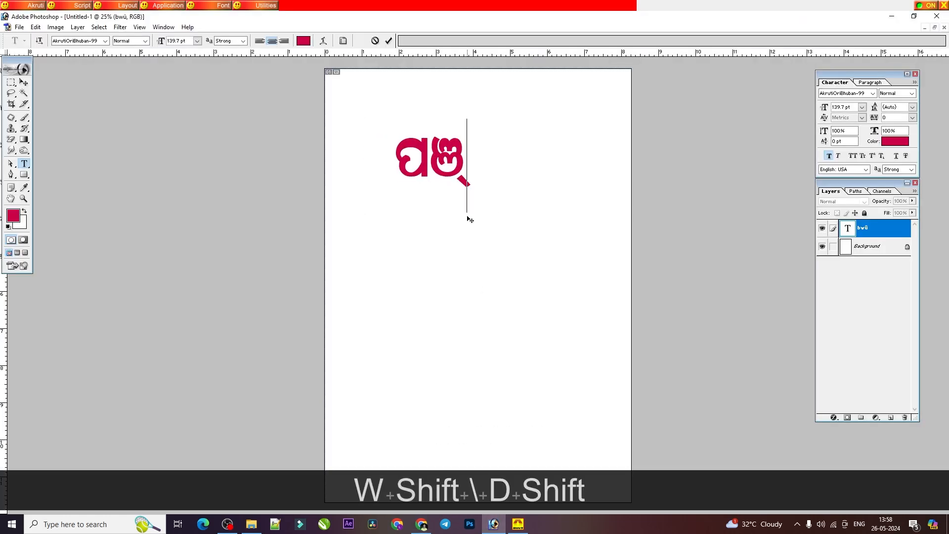
{"action": "type", "text": "C"}
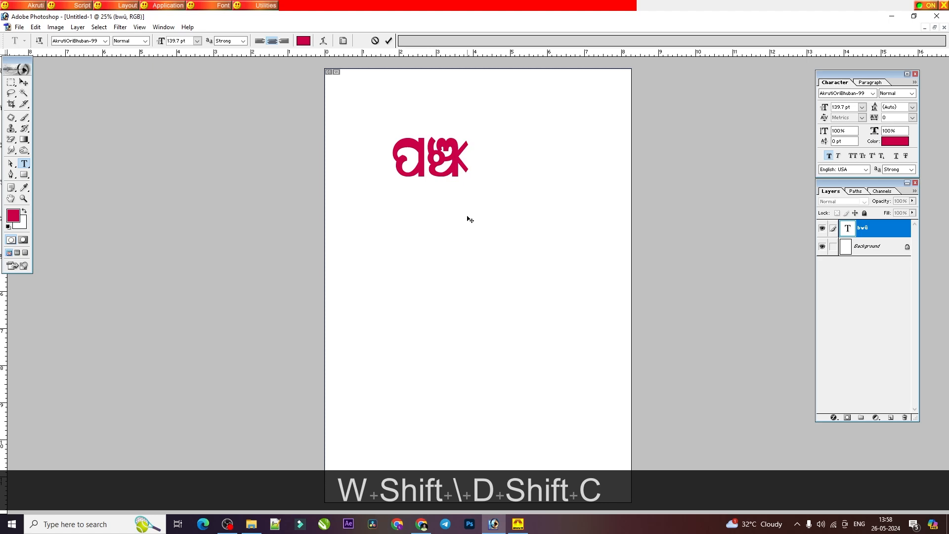
{"action": "type", "text": "k"}
Step: Check the second ଞ + ଝ word in the PDF, and replace ପଞ୍ଝା with ବାଞ୍ଝା in Photoshop
{"action": "left_click", "coordinate": [416, 520]}
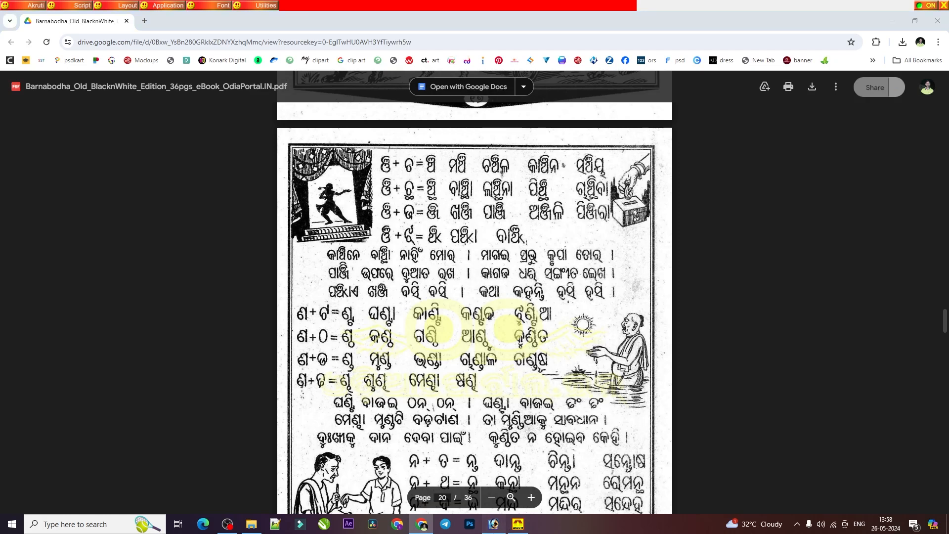
{"action": "left_click", "coordinate": [493, 524]}
{"action": "key", "text": "BackSpace"}
{"action": "key", "text": "BackSpace"}
{"action": "key", "text": "BackSpace"}
{"action": "key", "text": "BackSpace"}
{"action": "type", "text": "qk|d"}
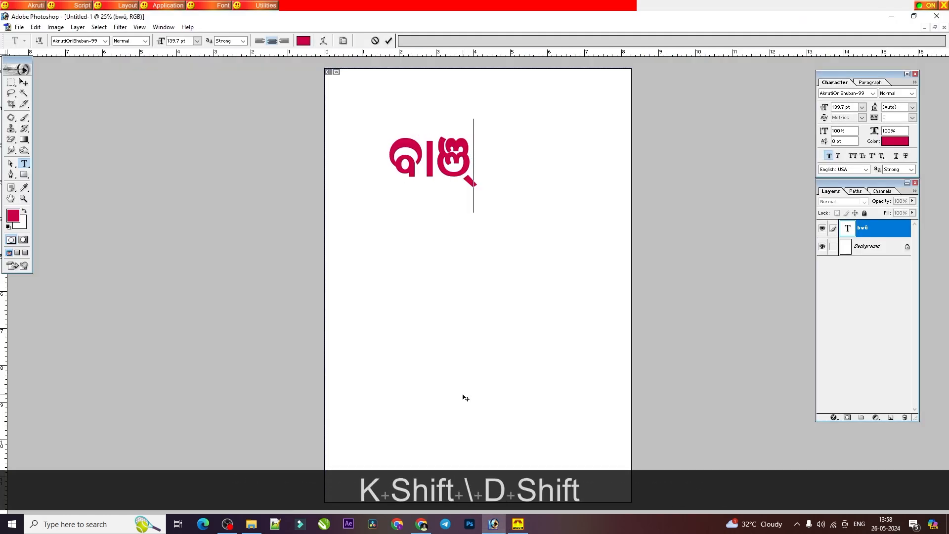
{"action": "type", "text": "Ck"}
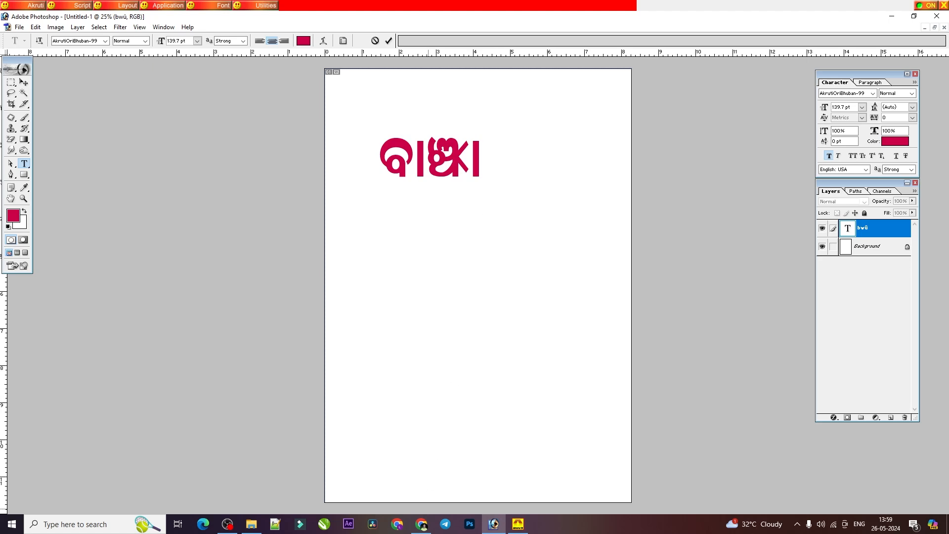
Step: Switch to the Barnabodha PDF and examine the ଣ and ନ conjunct rows on page 20
{"action": "left_click", "coordinate": [425, 528]}
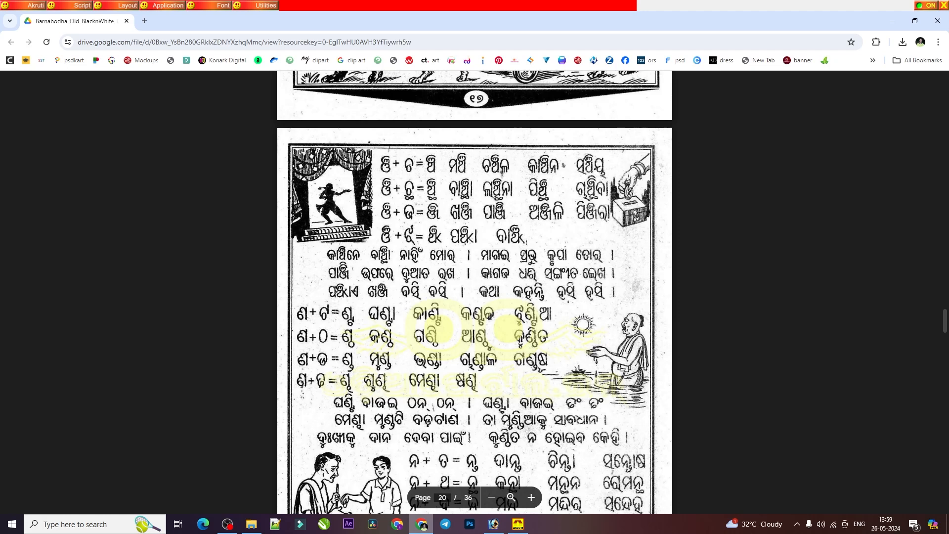
{"action": "scroll", "coordinate": [474, 292], "scroll_direction": "down", "scroll_amount": 1}
{"action": "scroll", "coordinate": [409, 313], "scroll_direction": "down", "scroll_amount": 2}
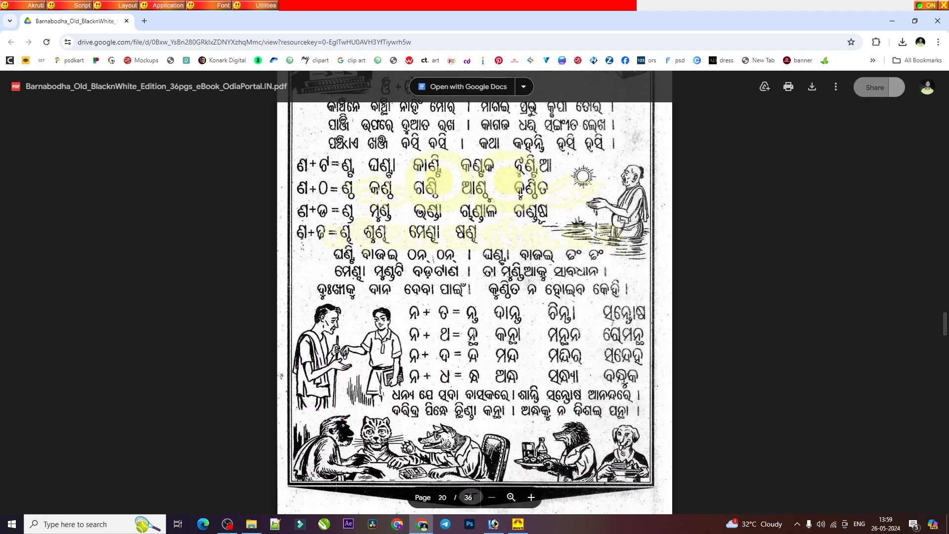
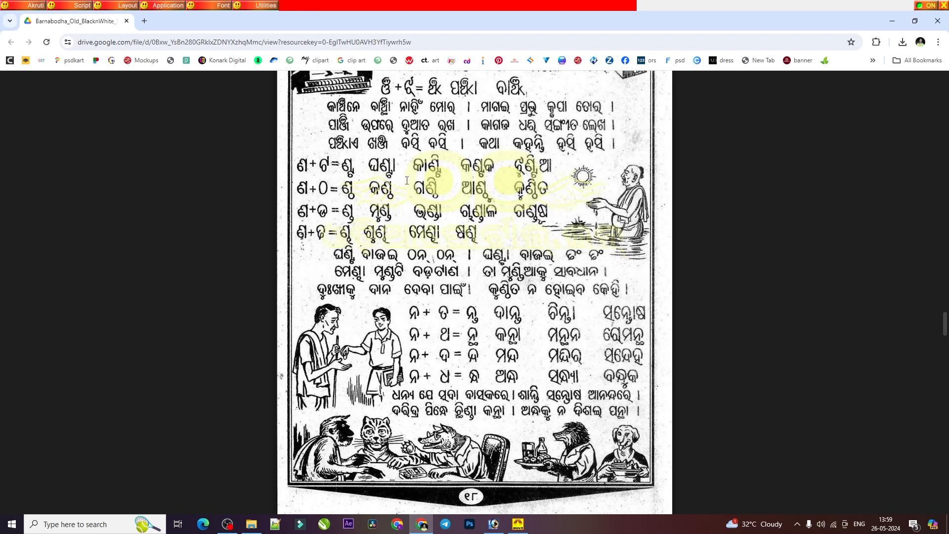
Step: Switch to Photoshop and replace the text ବାଞ୍ଝା with the ଣ + ଟ word ଘଣ୍ଟା
{"action": "left_click", "coordinate": [493, 523]}
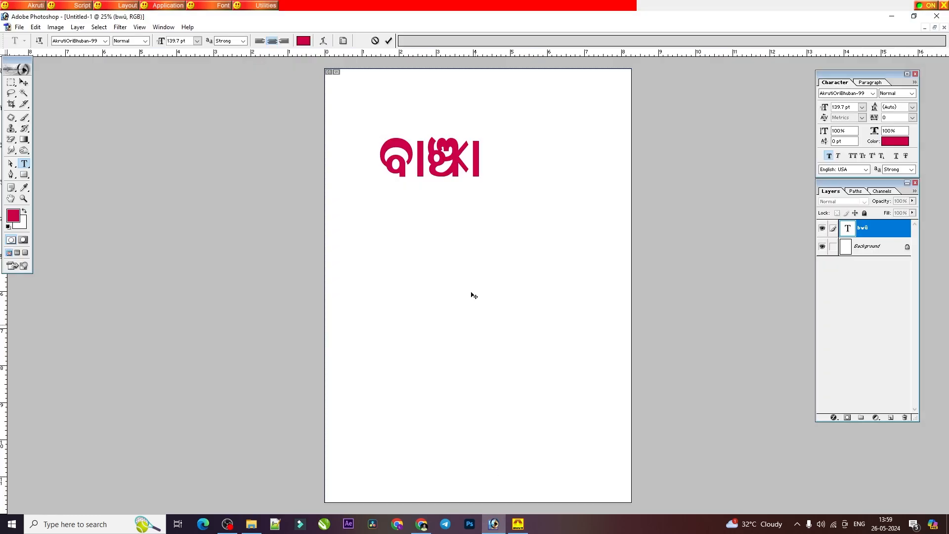
{"action": "key", "text": "ctrl+a"}
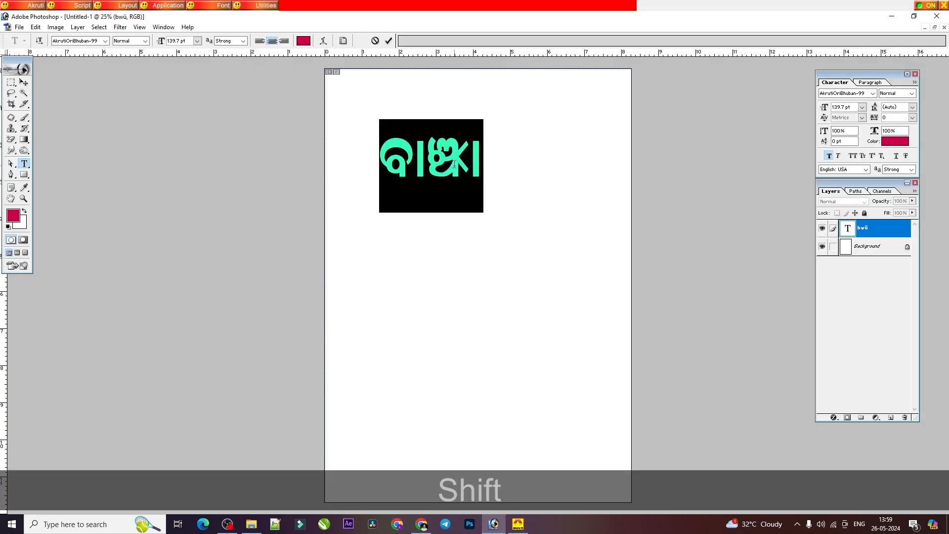
{"action": "type", "text": "XJ"}
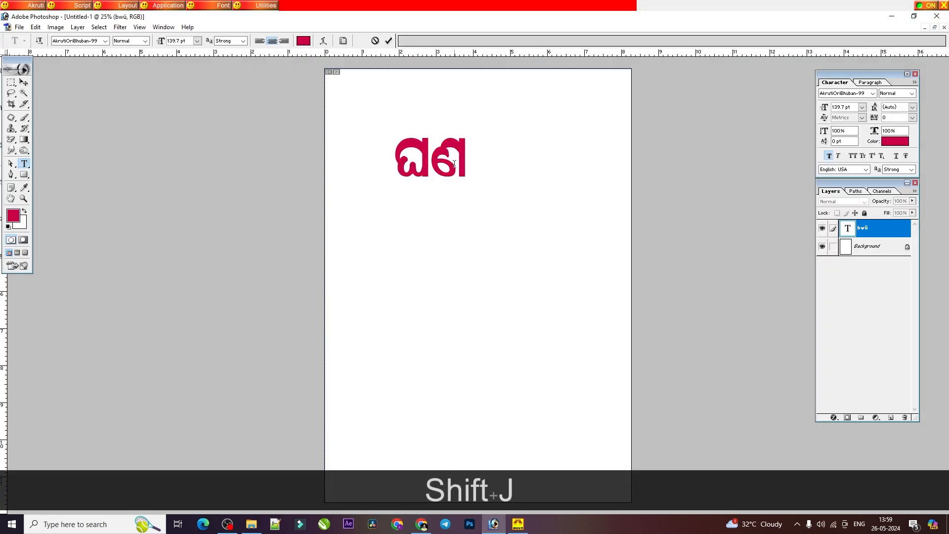
{"action": "type", "text": "dU"}
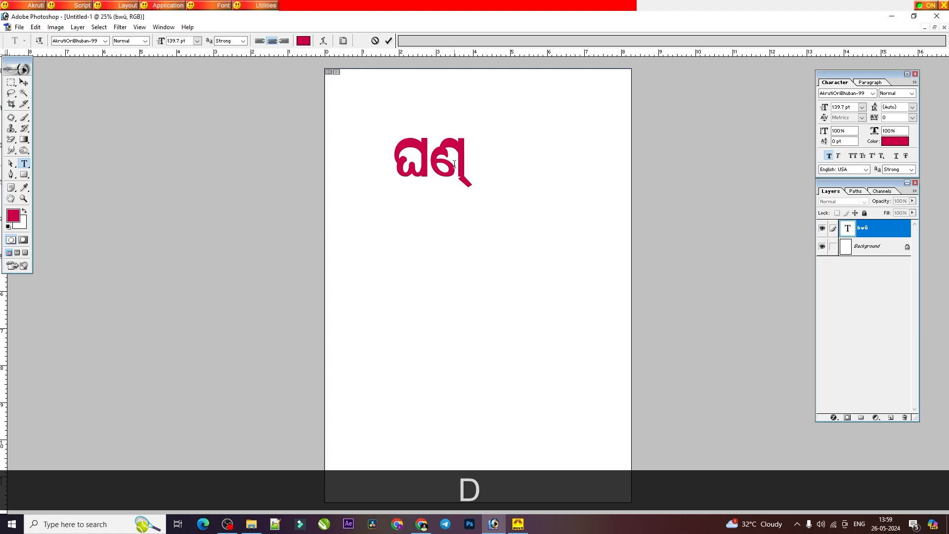
{"action": "type", "text": "k"}
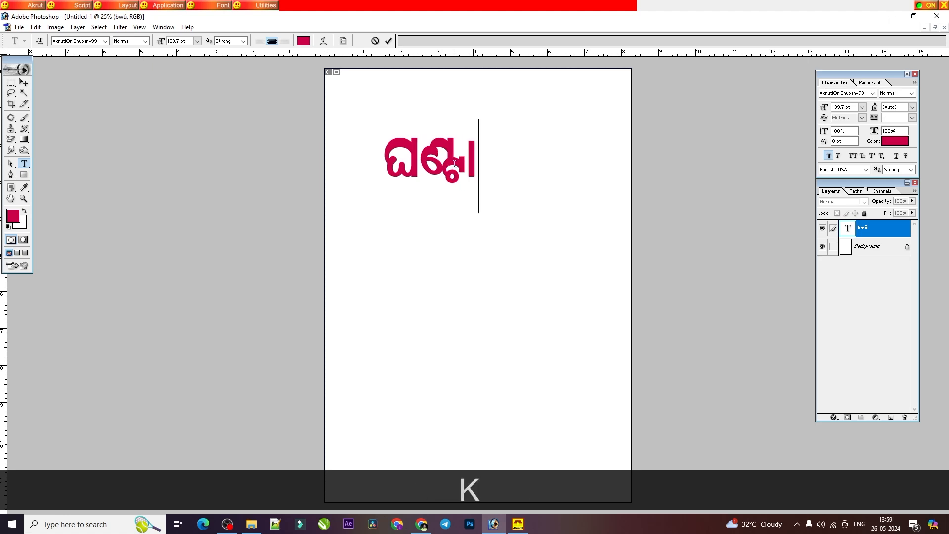
Step: Replace ଘଣ୍ଟା with ଇଲେକ୍ଟ୍ର, stacking the conjunct କ୍ଟ and a ra-phala at the end
{"action": "key", "text": "BackSpace"}
{"action": "key", "text": "BackSpace"}
{"action": "key", "text": "BackSpace"}
{"action": "key", "text": "BackSpace"}
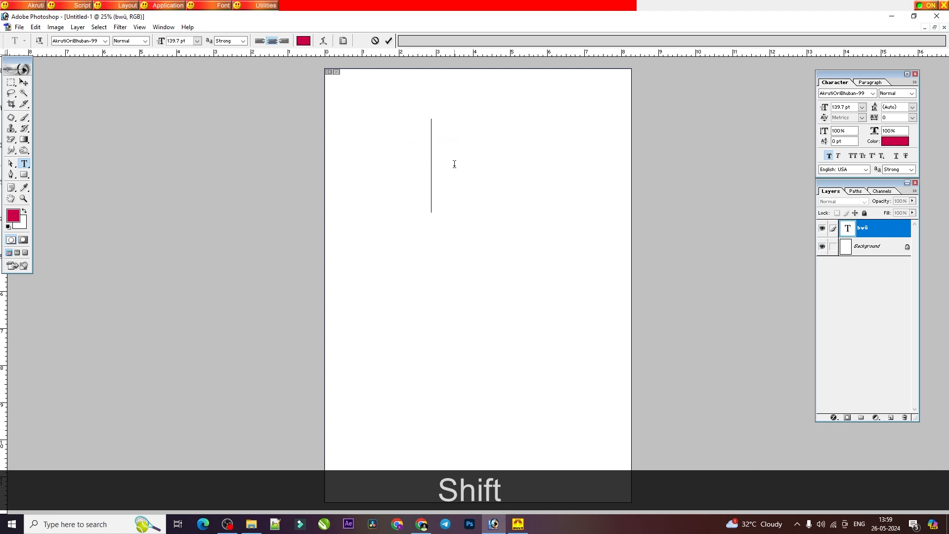
{"action": "type", "text": "GlMs"}
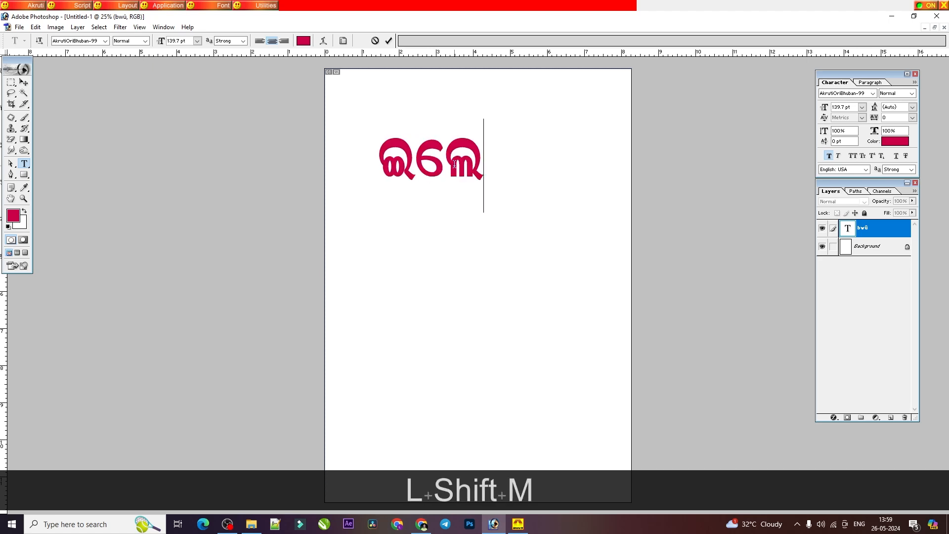
{"action": "type", "text": "dU"}
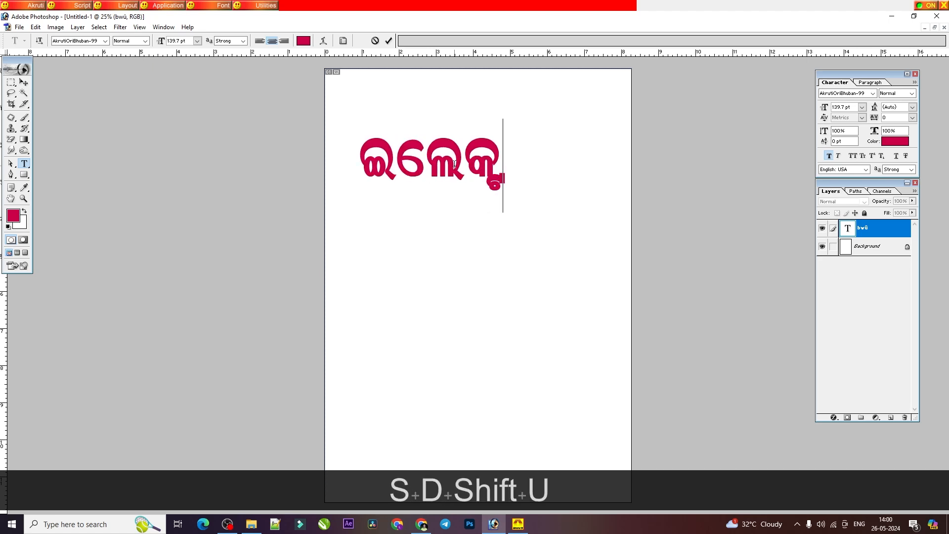
{"action": "type", "text": "d"}
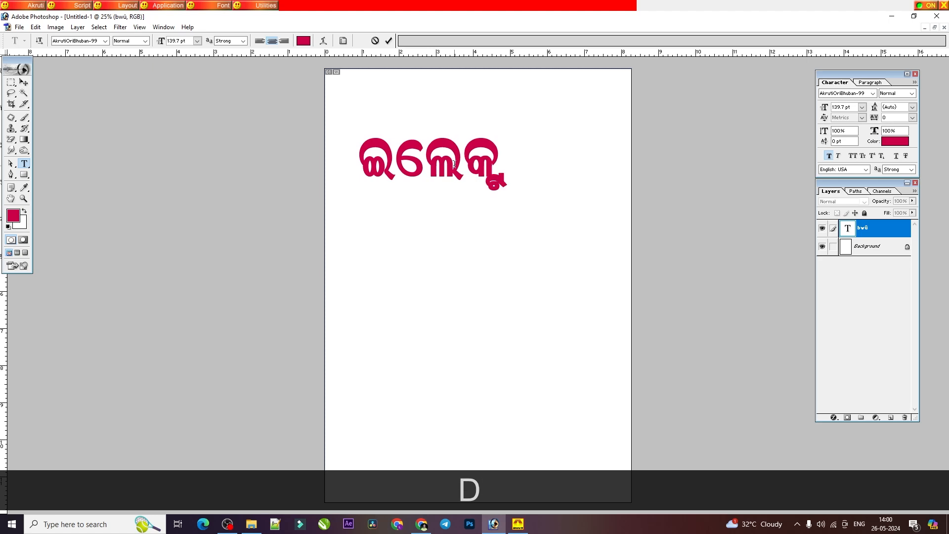
{"action": "type", "text": "j"}
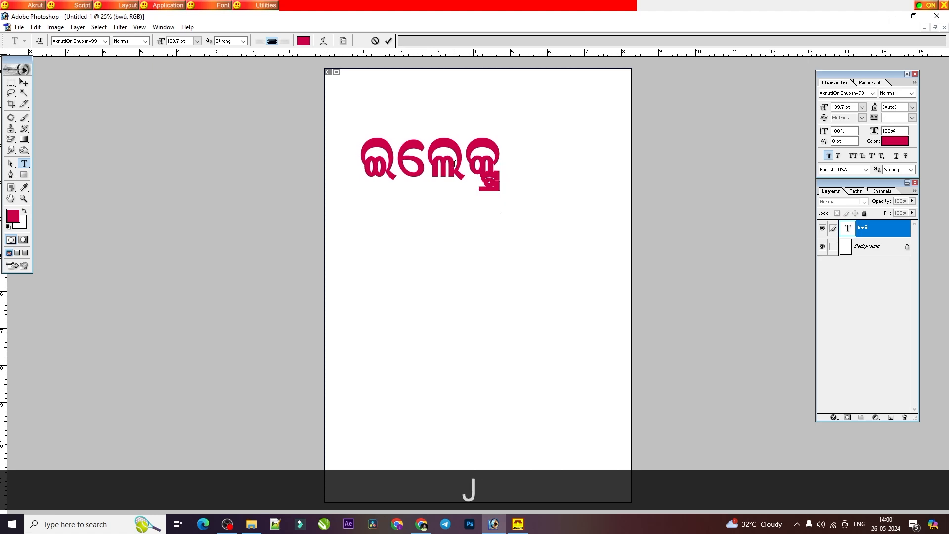
Step: Replace ଇଲେକ୍ଟ୍ର with the conjunct କ୍ଟ୍ର alone and turn off faux bold for it
{"action": "key", "text": "BackSpace"}
{"action": "key", "text": "BackSpace"}
{"action": "key", "text": "BackSpace"}
{"action": "key", "text": "BackSpace"}
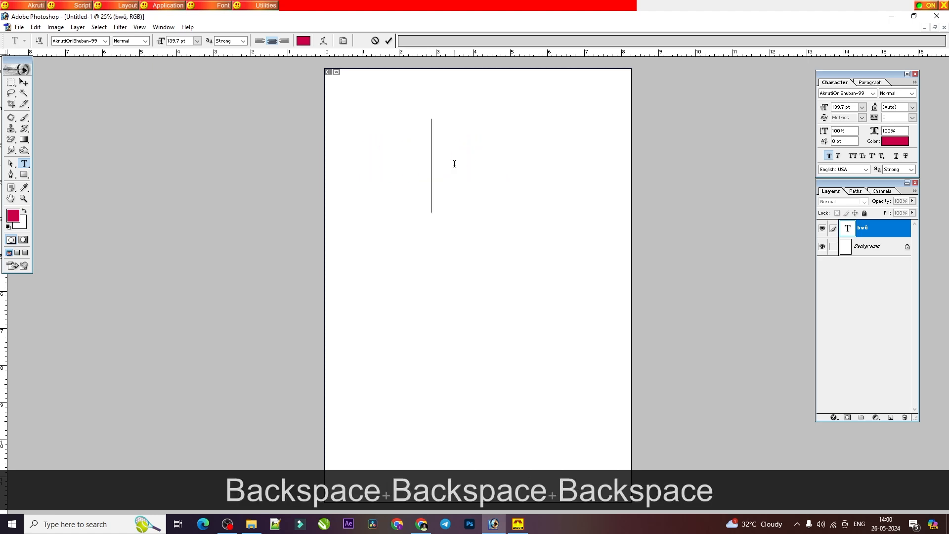
{"action": "key", "text": "BackSpace"}
{"action": "type", "text": "s"}
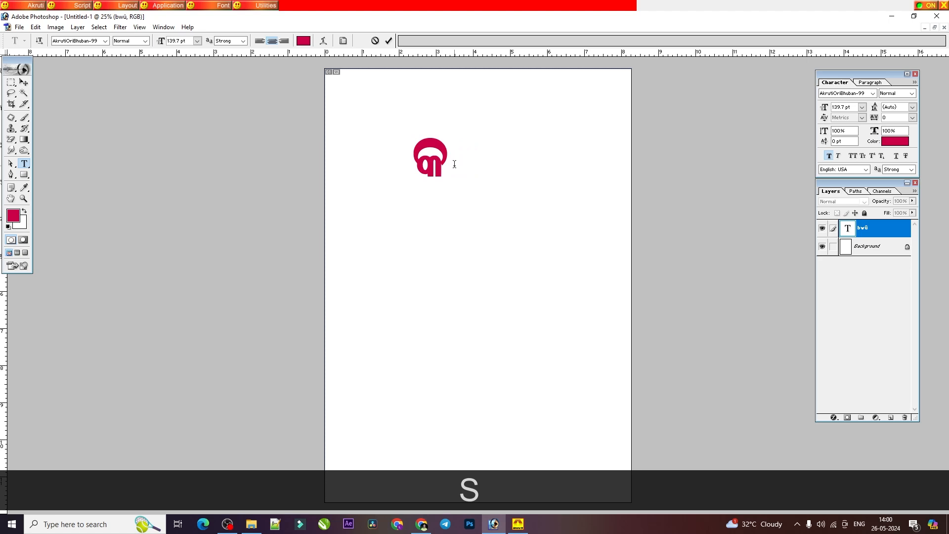
{"action": "type", "text": "dU"}
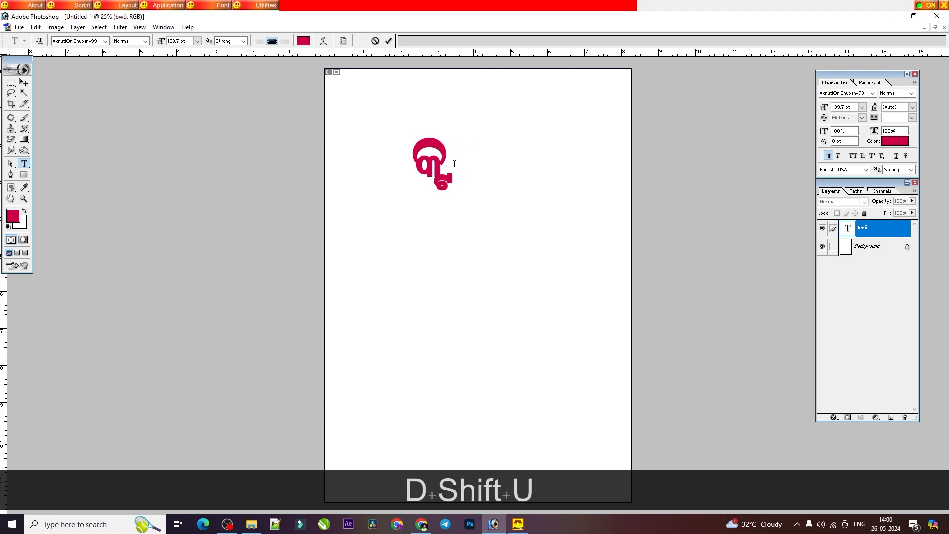
{"action": "type", "text": "dj"}
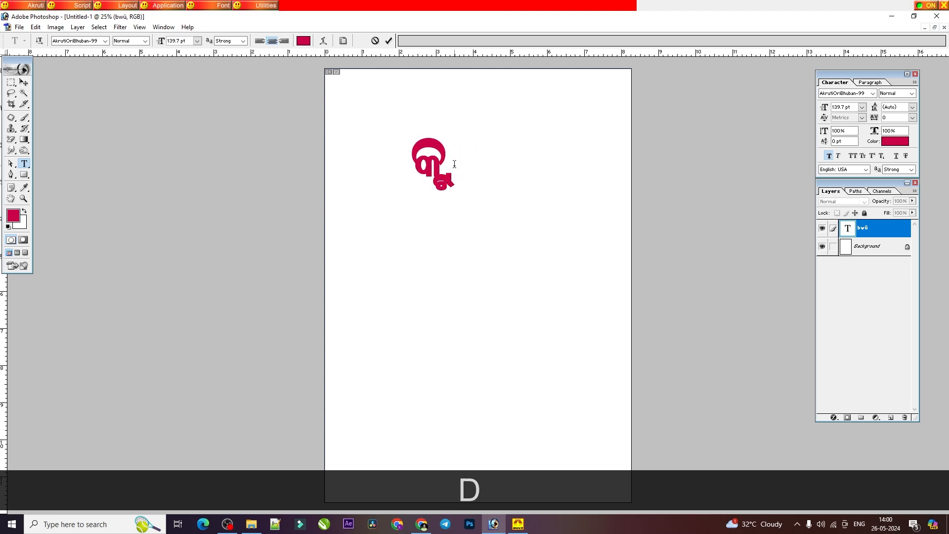
{"action": "key", "text": "ctrl+a"}
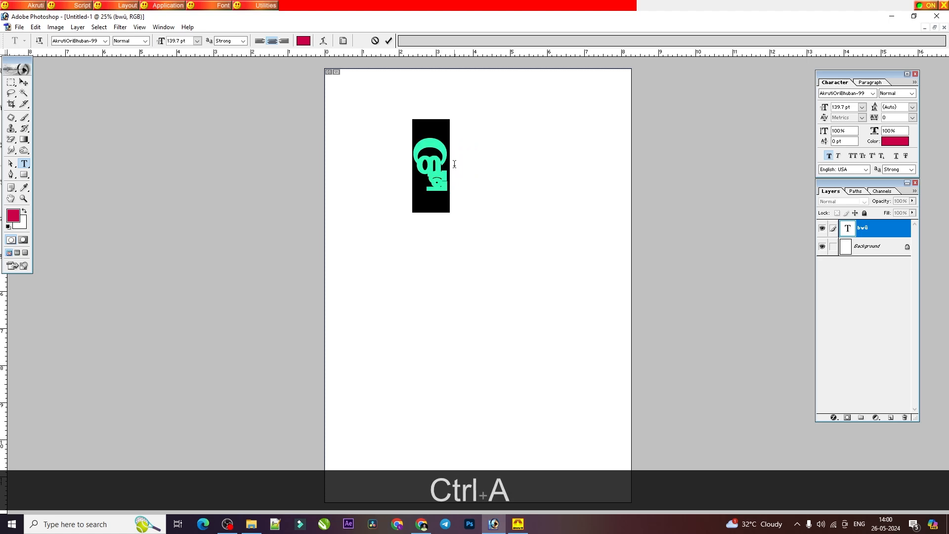
{"action": "left_click", "coordinate": [829, 155]}
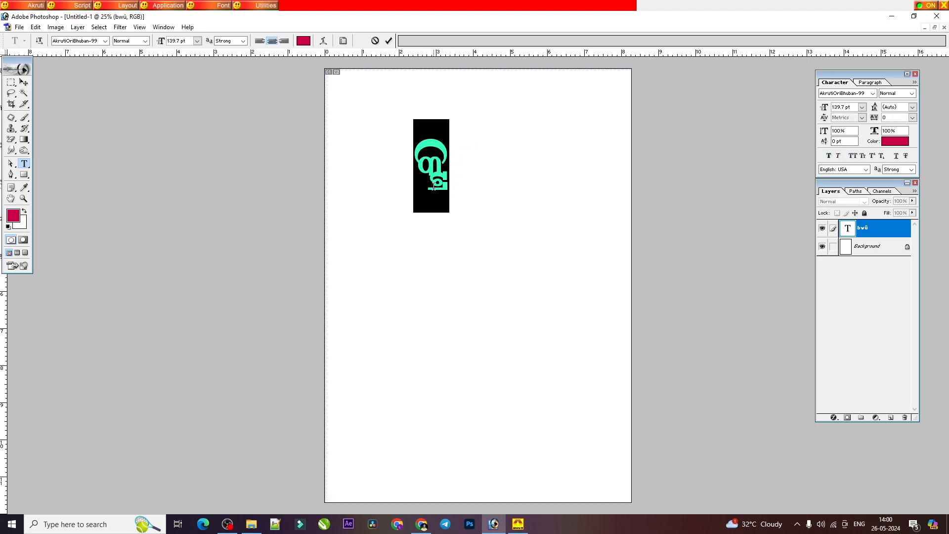
Step: Retype the conjunct as କ୍ଟ and try adding other signs to it, deleting each one
{"action": "key", "text": "BackSpace"}
{"action": "type", "text": "sdU"}
{"action": "key", "text": "BackSpace"}
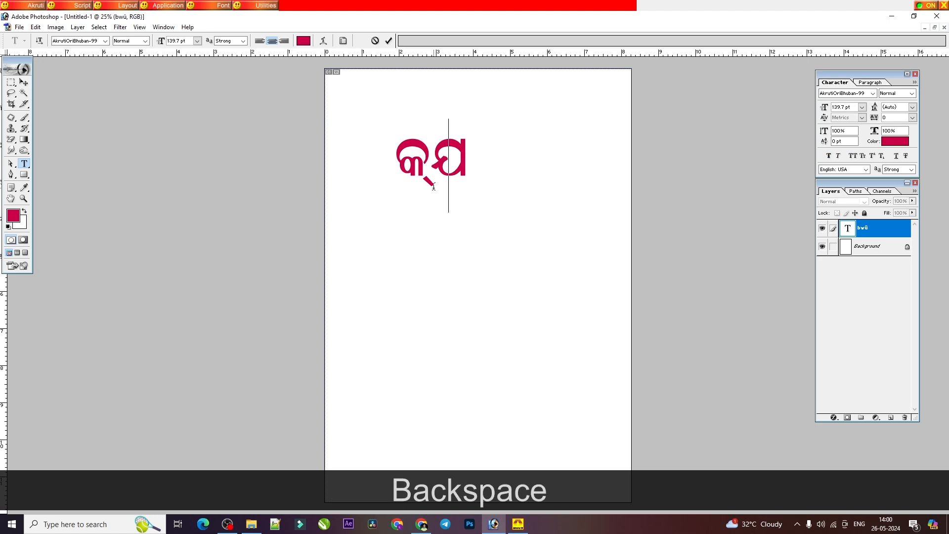
{"action": "key", "text": "BackSpace"}
{"action": "key", "text": "BackSpace"}
{"action": "type", "text": "sdU"}
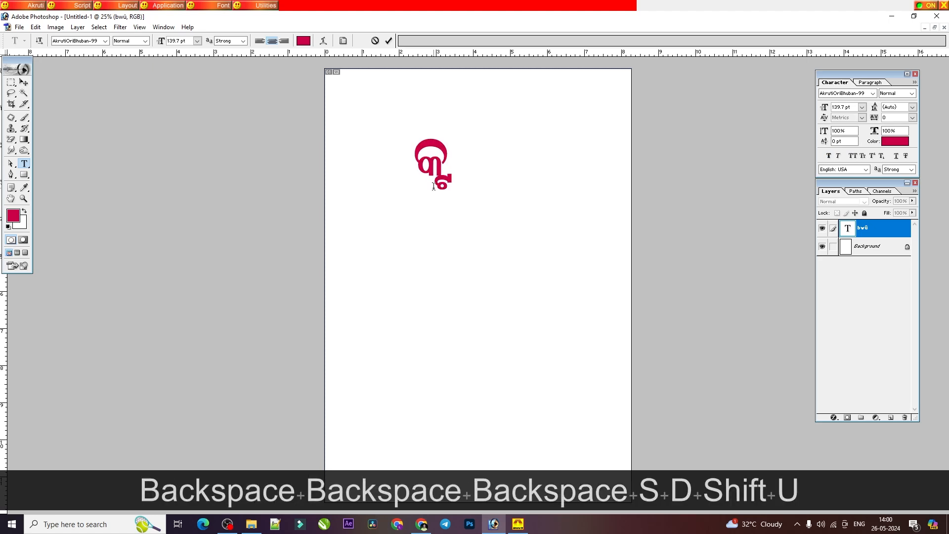
{"action": "type", "text": "["}
{"action": "key", "text": "BackSpace"}
{"action": "type", "text": "]"}
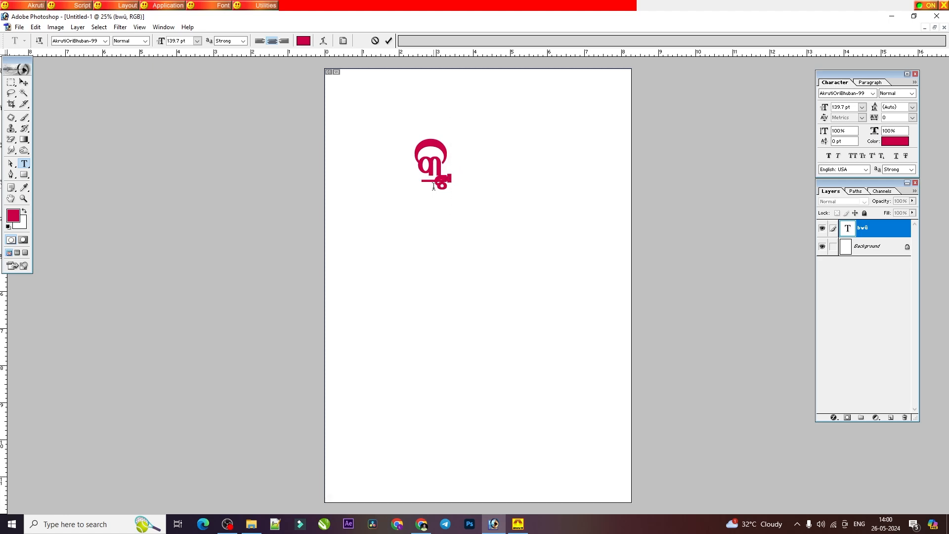
{"action": "key", "text": "BackSpace"}
{"action": "key", "text": "BackSpace"}
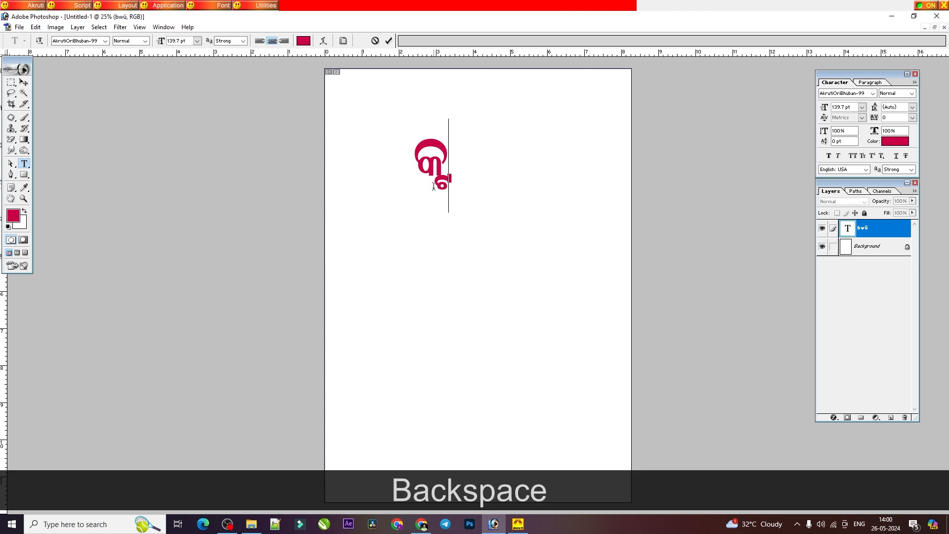
Step: Retype the conjunct from scratch as କ୍ଟ୍ର, adding the ra-phala with halanta and ର
{"action": "key", "text": "BackSpace"}
{"action": "key", "text": "BackSpace"}
{"action": "type", "text": "sdU"}
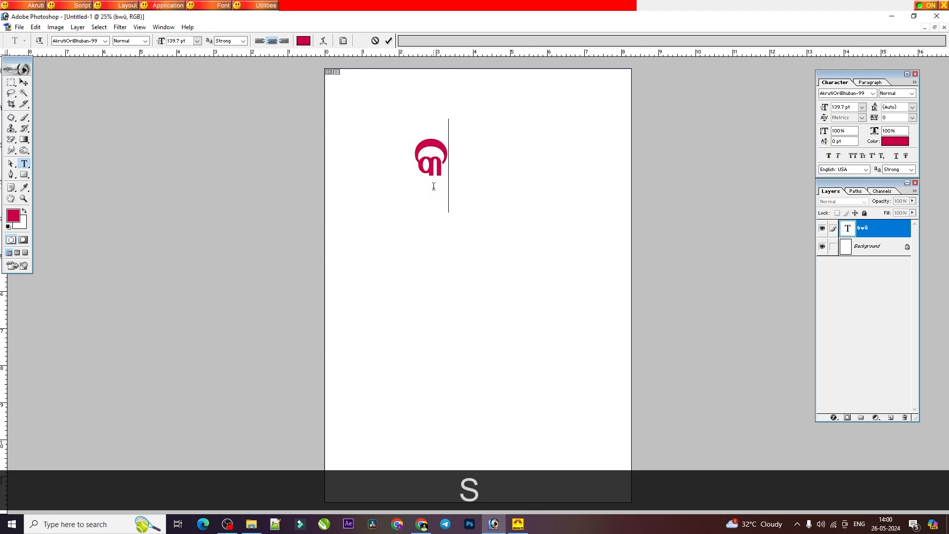
{"action": "type", "text": "dj"}
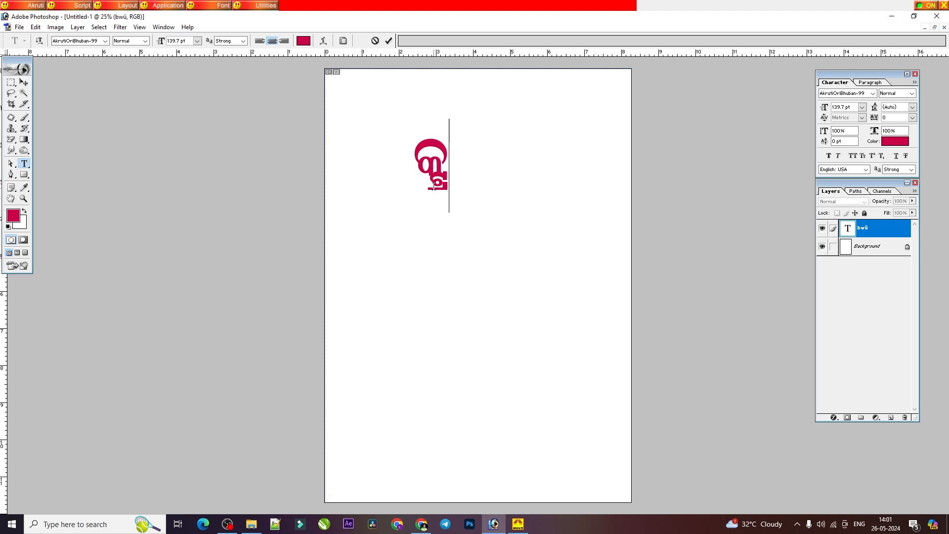
Step: Check the ଣ + ଟ words on page 20 of the PDF, and replace କ୍ଟ୍ର with ଝୁଣ୍ଟିଆ in Photoshop
{"action": "key", "text": "BackSpace"}
{"action": "key", "text": "BackSpace"}
{"action": "key", "text": "BackSpace"}
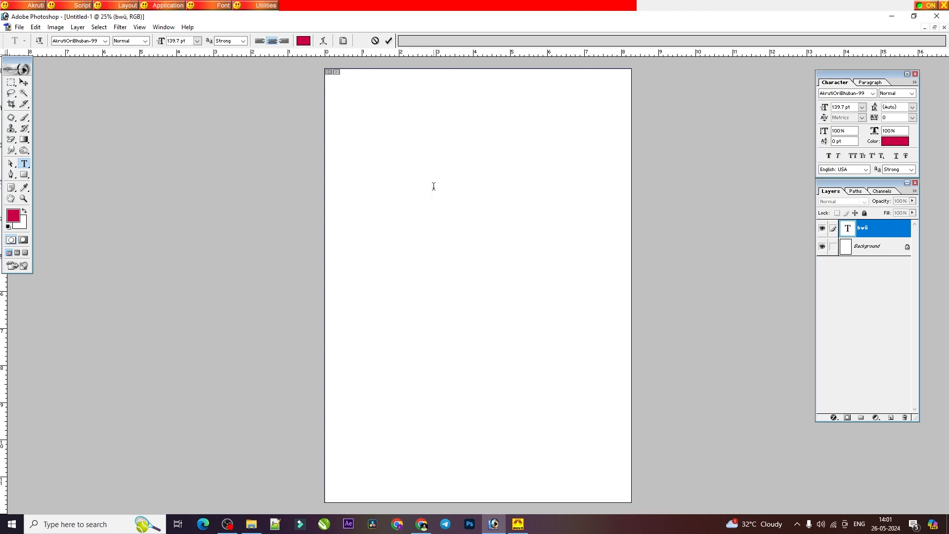
{"action": "left_click", "coordinate": [421, 523]}
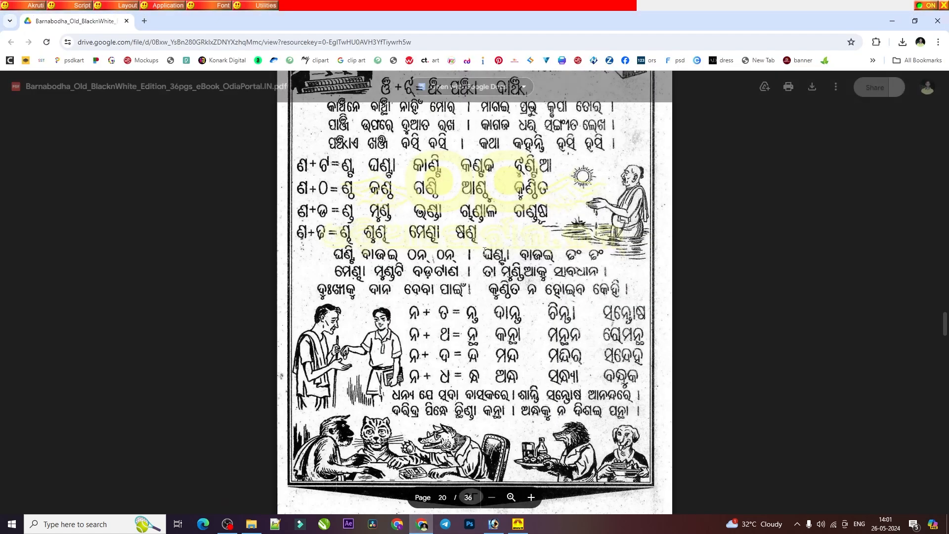
{"action": "scroll", "coordinate": [474, 495], "scroll_direction": "up", "scroll_amount": 3}
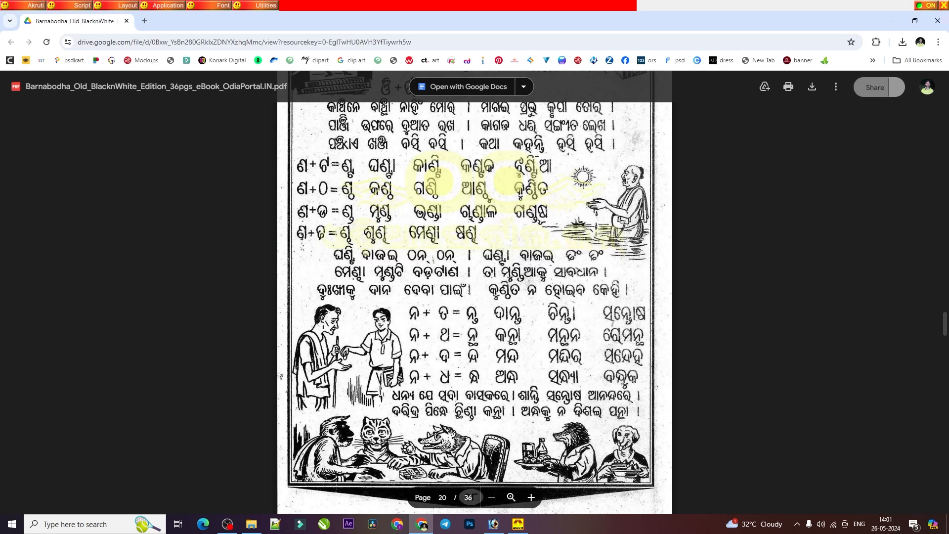
{"action": "scroll", "coordinate": [451, 293], "scroll_direction": "down", "scroll_amount": 1}
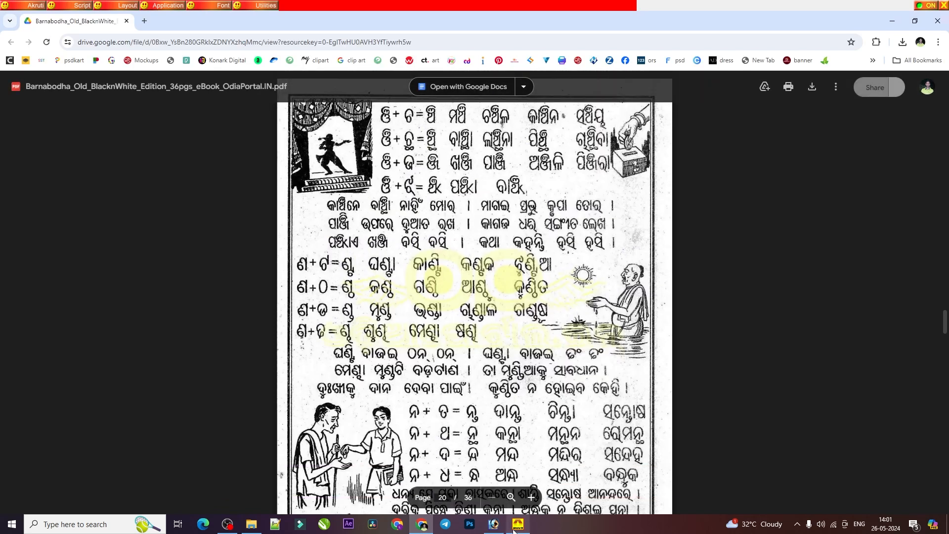
{"action": "left_click", "coordinate": [493, 523]}
{"action": "type", "text": "V"}
{"action": "key", "text": "BackSpace"}
{"action": "type", "text": "CbJdUg"}
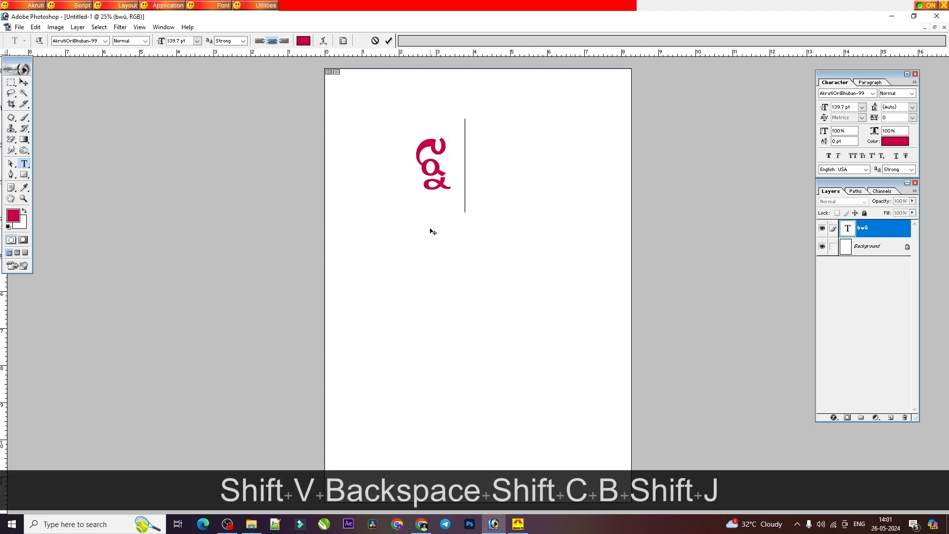
{"action": "type", "text": "[k"}
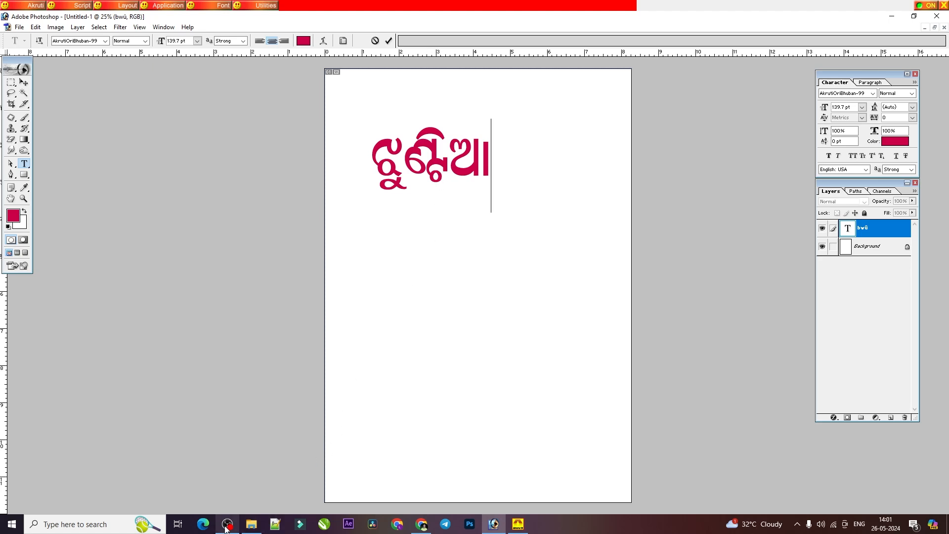
Step: Check the ଣ + ଠ row on page 20 of the PDF, and replace ଝୁଣ୍ଟିଆ with ଆଣ୍ଠୁ in Photoshop
{"action": "key", "text": "alt+Tab"}
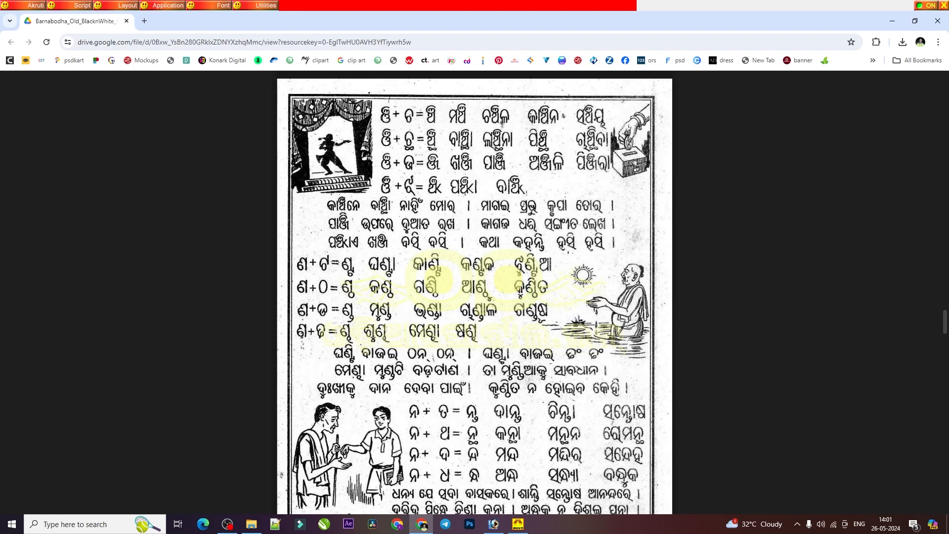
{"action": "scroll", "coordinate": [477, 320], "scroll_direction": "down", "scroll_amount": 2}
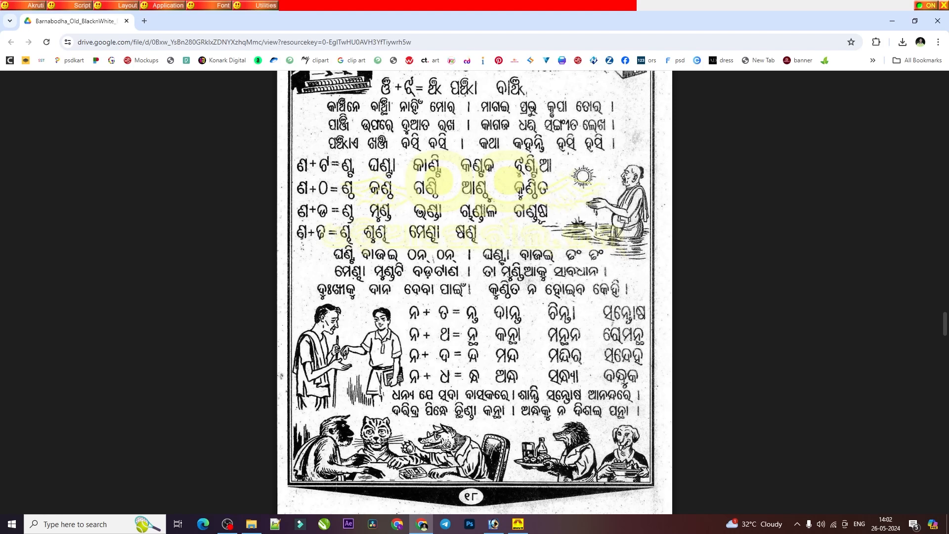
{"action": "key", "text": "alt+Tab"}
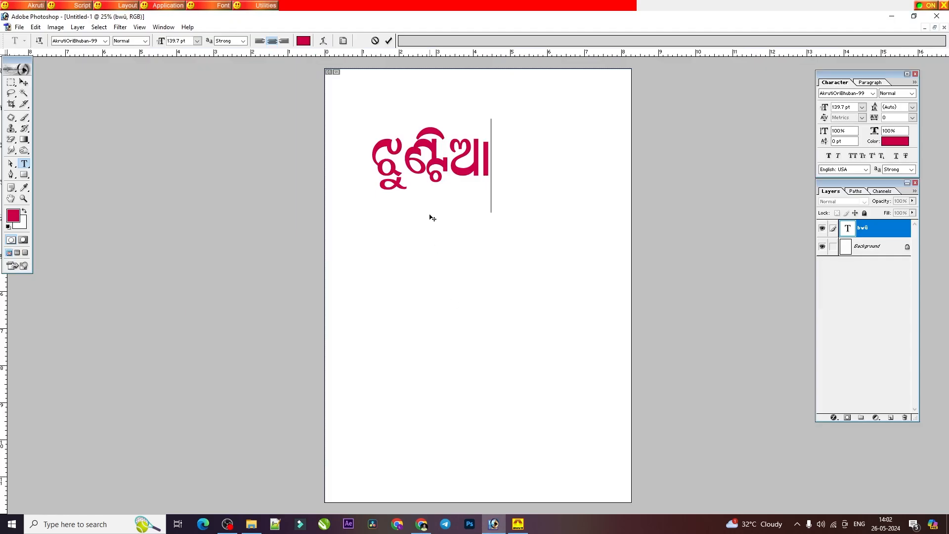
{"action": "double_click", "coordinate": [431, 173]}
{"action": "type", "text": "[k"}
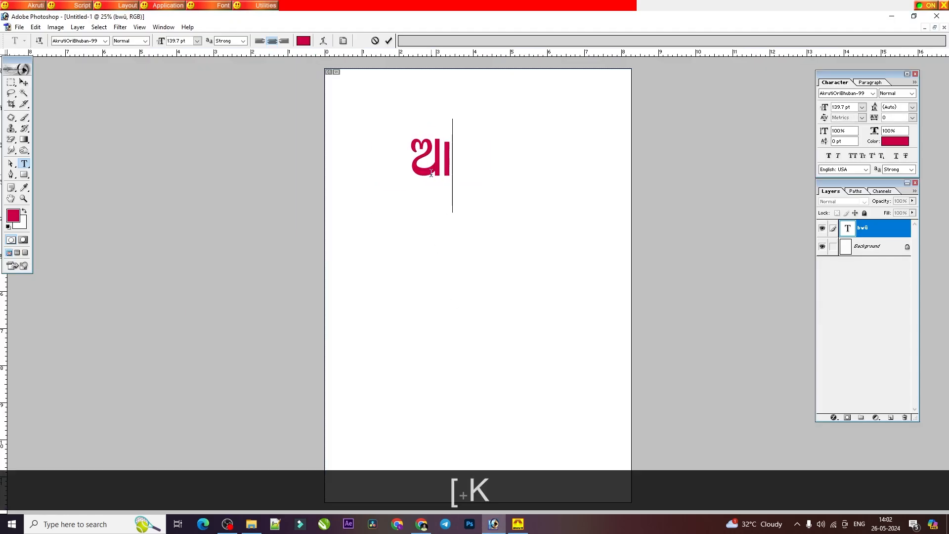
{"action": "type", "text": "J"}
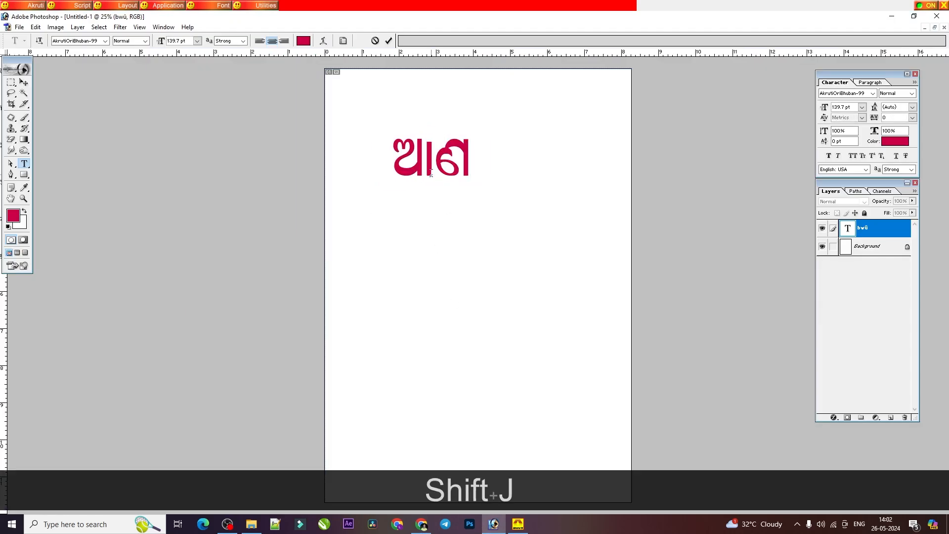
{"action": "type", "text": "dI"}
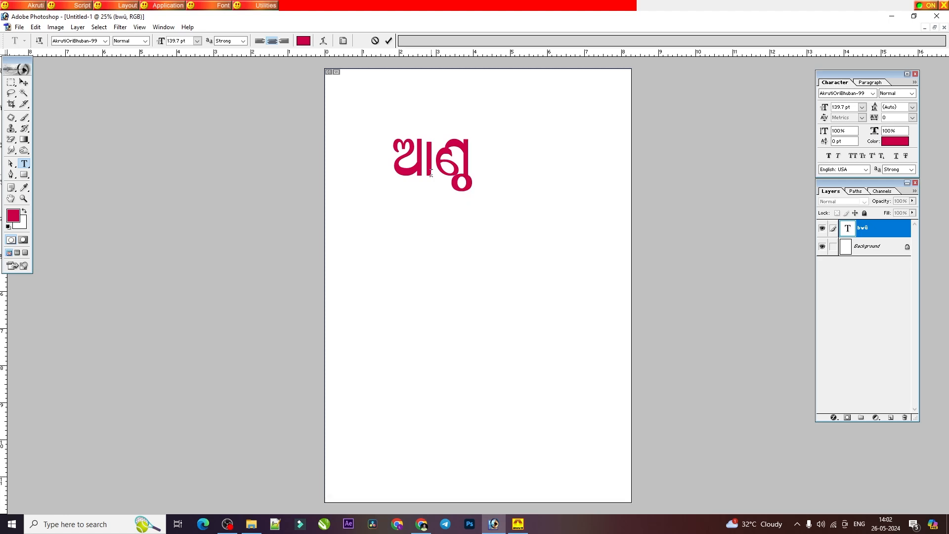
{"action": "type", "text": "b"}
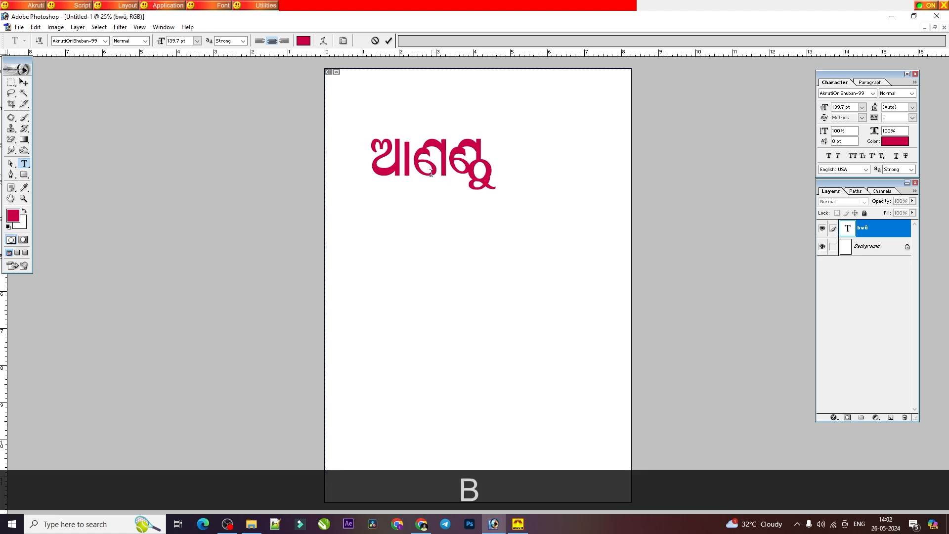
Step: Check the ଣ + ଡ row on page 20 of the PDF, and replace the current word with ଗଣ୍ଡୂଷ in Photoshop
{"action": "key", "text": "BackSpace"}
{"action": "key", "text": "alt+Tab"}
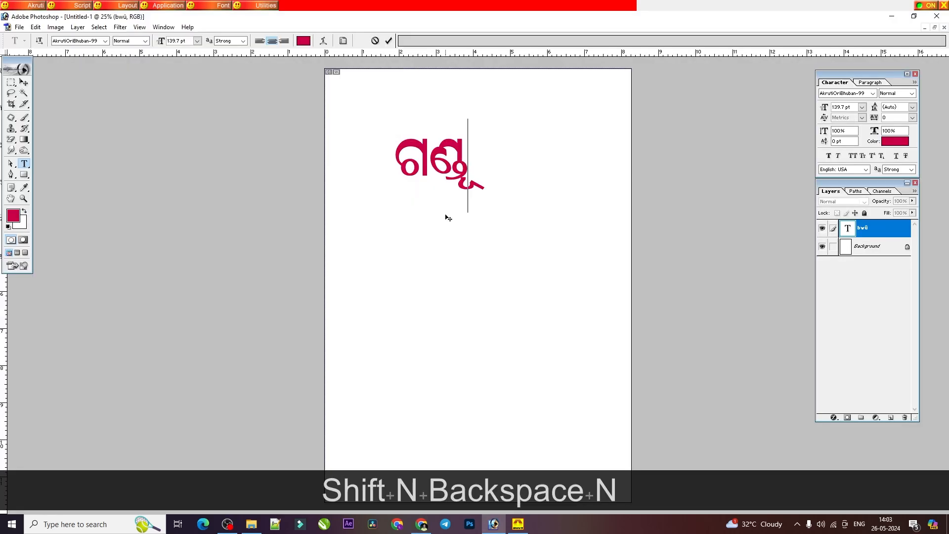
{"action": "key", "text": "BackSpace"}
{"action": "key", "text": "BackSpace"}
{"action": "key", "text": "BackSpace"}
{"action": "key", "text": "BackSpace"}
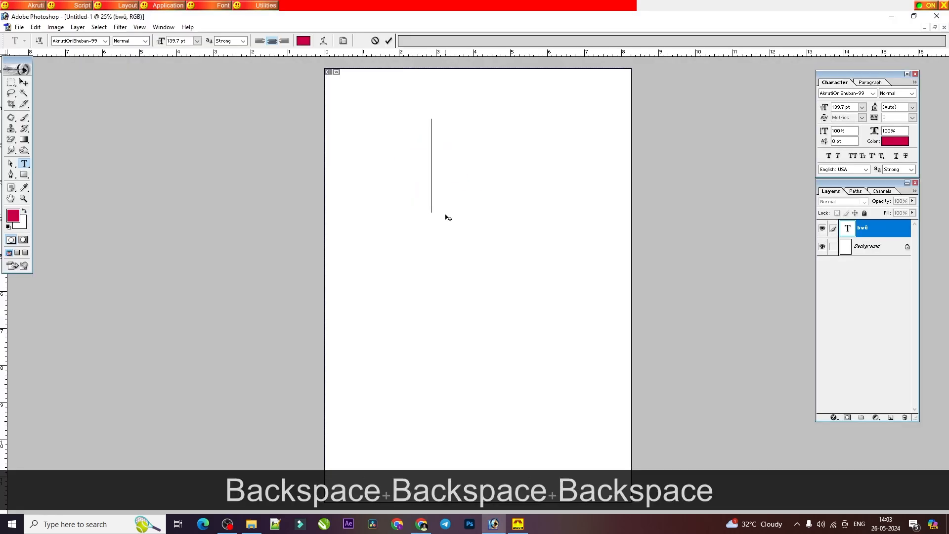
{"action": "type", "text": "xJ"}
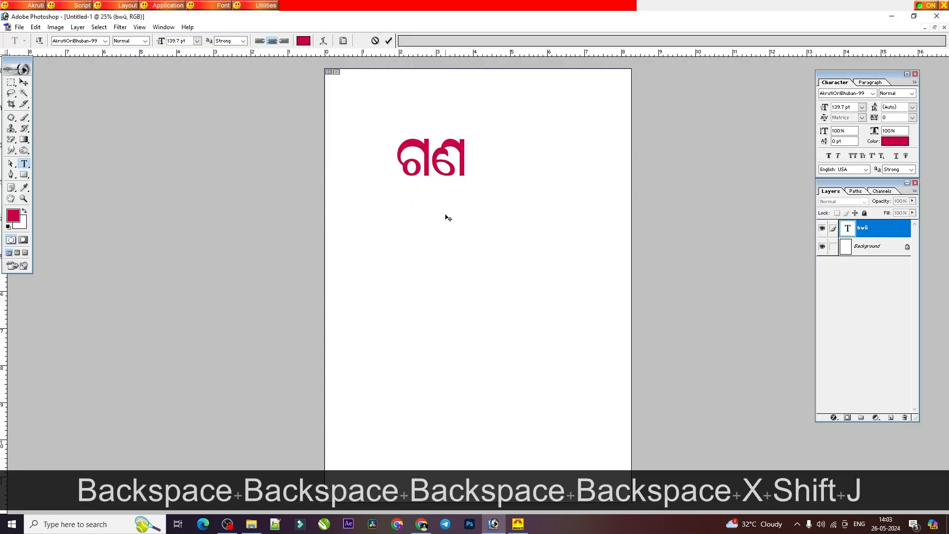
{"action": "type", "text": "dO"}
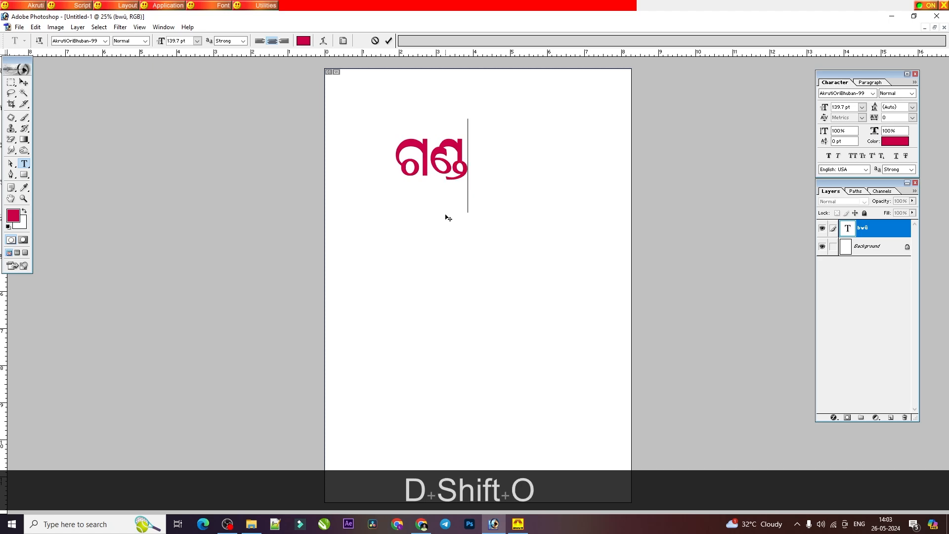
{"action": "type", "text": "n"}
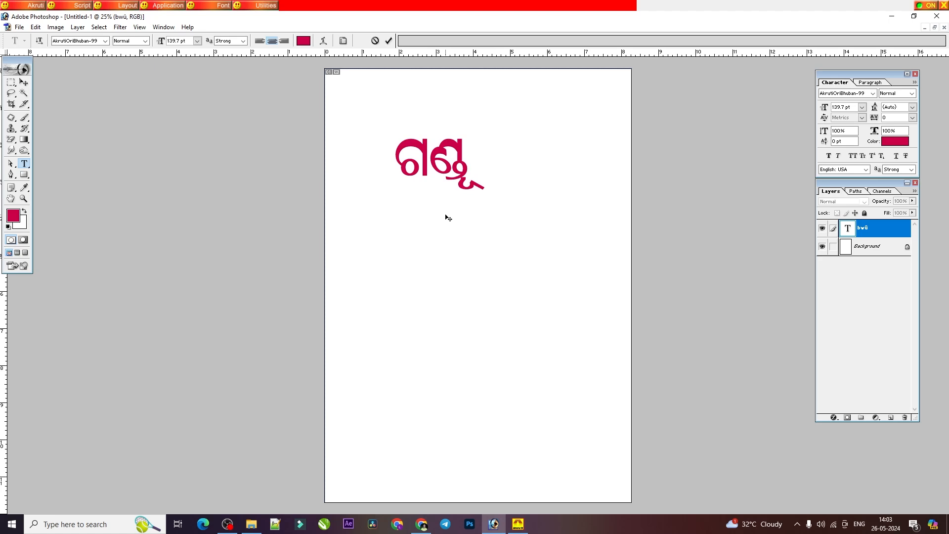
{"action": "type", "text": "L"}
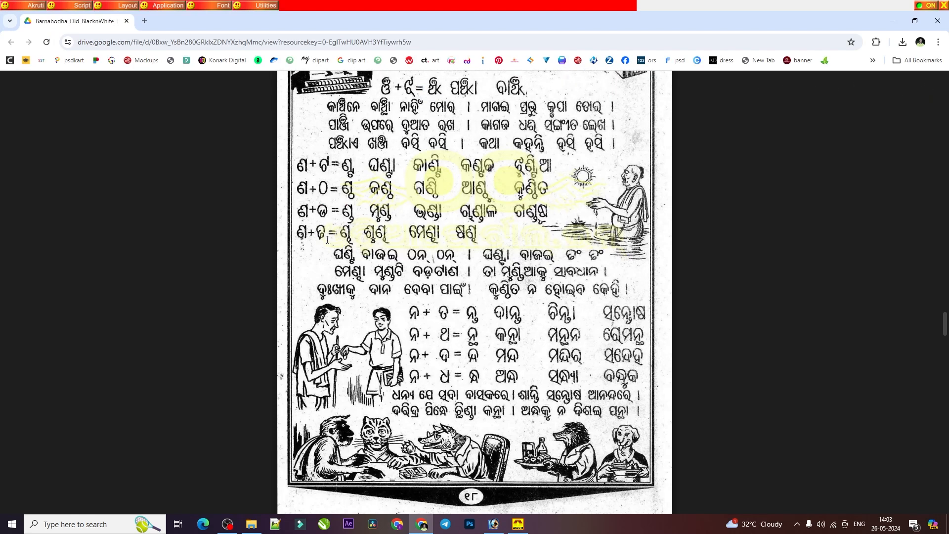
Step: Back in Photoshop, replace ଗଣ୍ଡୂଷ with ଶୁଣ୍ଢ from the PDF's ଣ + ଢ row
{"action": "left_click", "coordinate": [487, 527]}
{"action": "key", "text": "ctrl+a"}
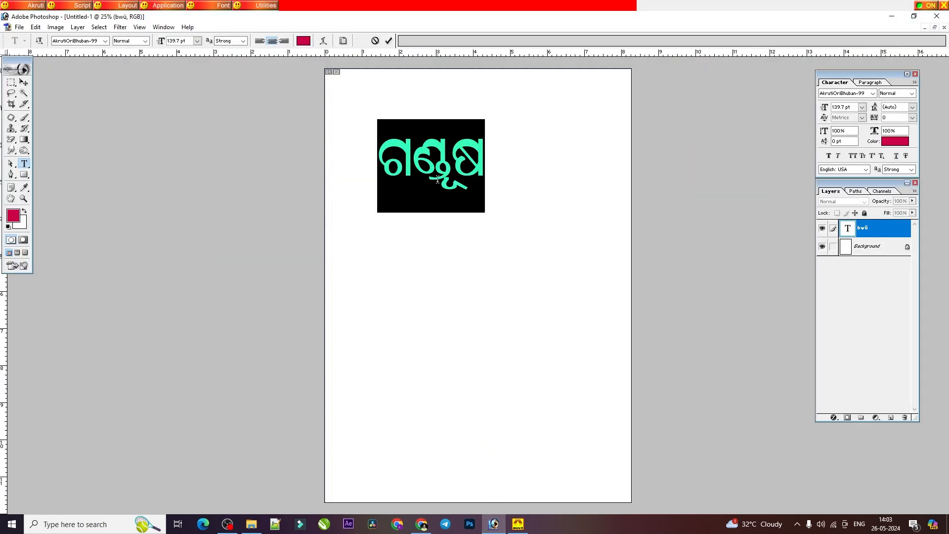
{"action": "type", "text": "K"}
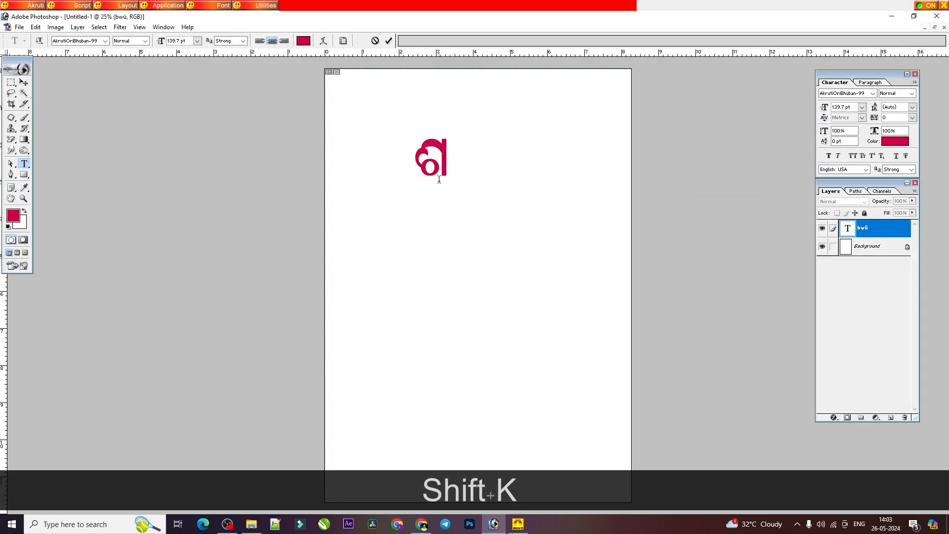
{"action": "type", "text": "bJ"}
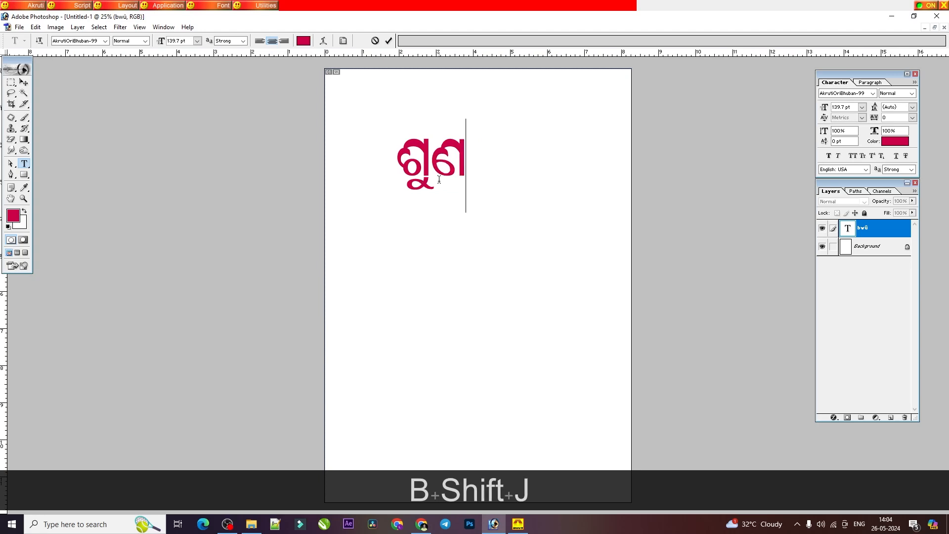
{"action": "type", "text": "dP"}
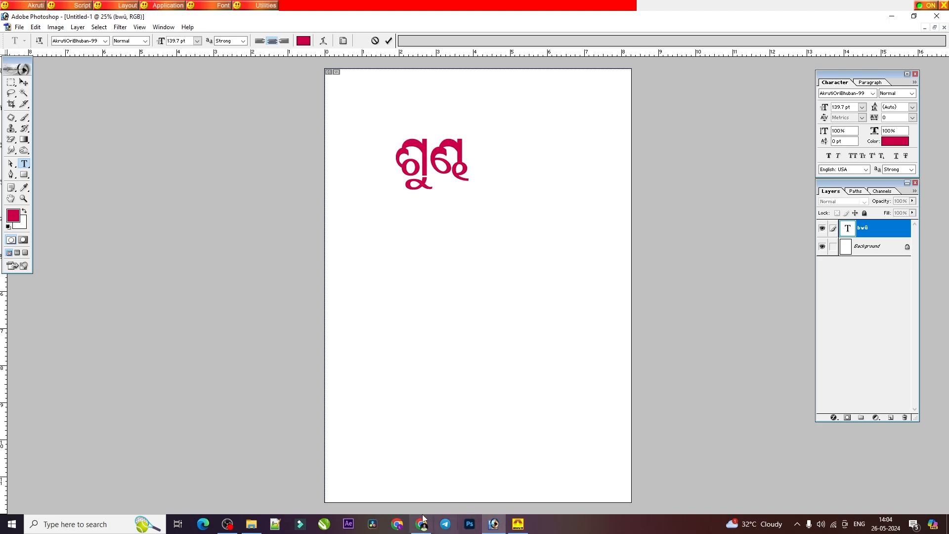
Step: Check the ନ + ତ row on page 20 of the PDF, and replace ଶୁଣ୍ଢ with the conjunct ନ୍ତ in Photoshop
{"action": "key", "text": "alt+Tab"}
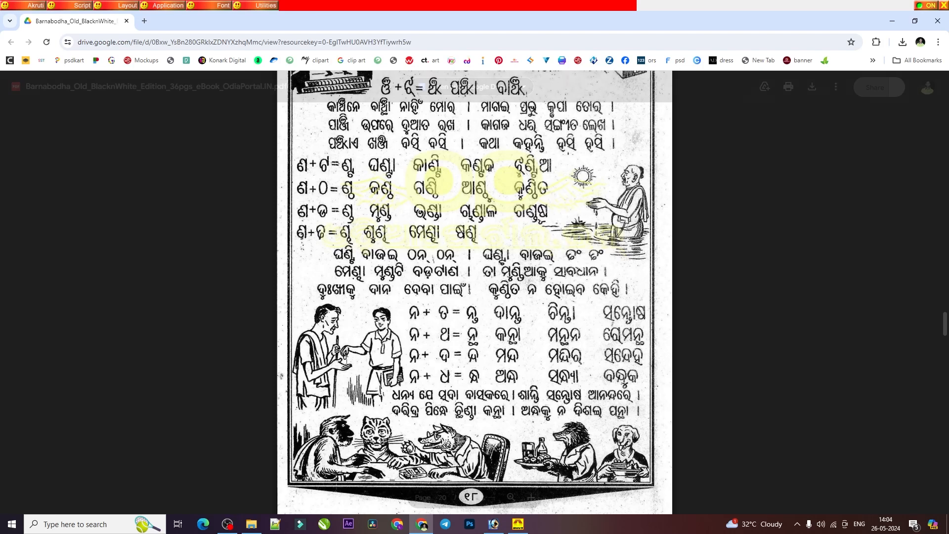
{"action": "scroll", "coordinate": [450, 238], "scroll_direction": "down", "scroll_amount": 1}
{"action": "scroll", "coordinate": [420, 172], "scroll_direction": "down", "scroll_amount": 3}
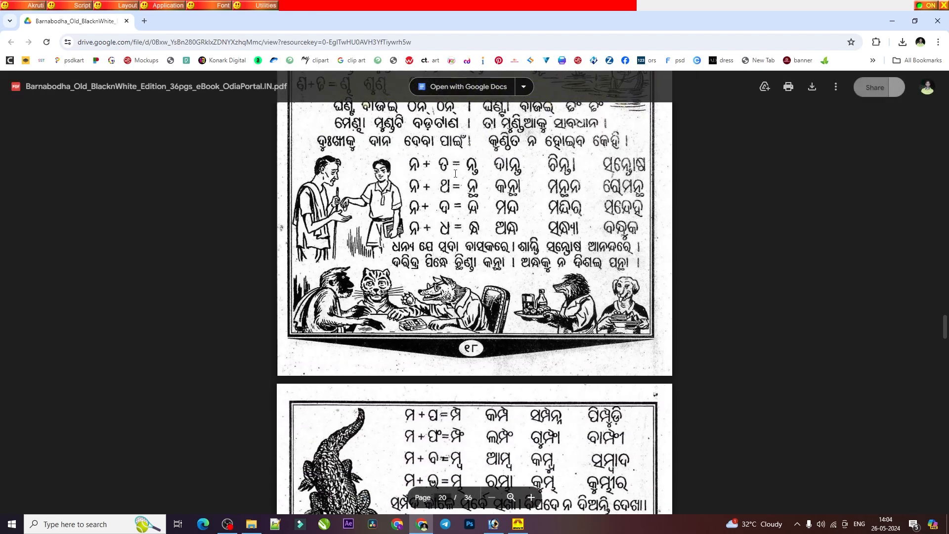
{"action": "key", "text": "alt+Tab"}
{"action": "key", "text": "ctrl+a"}
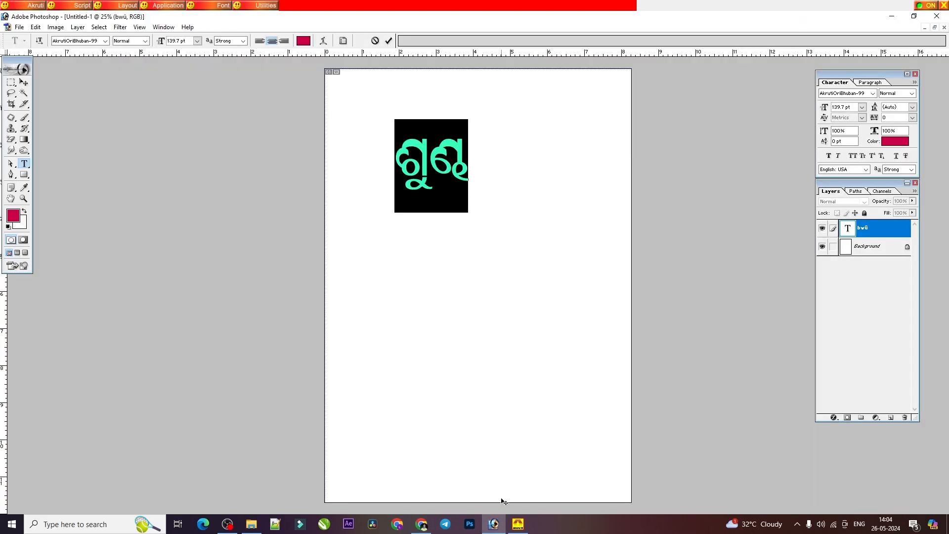
{"action": "left_click", "coordinate": [491, 525]}
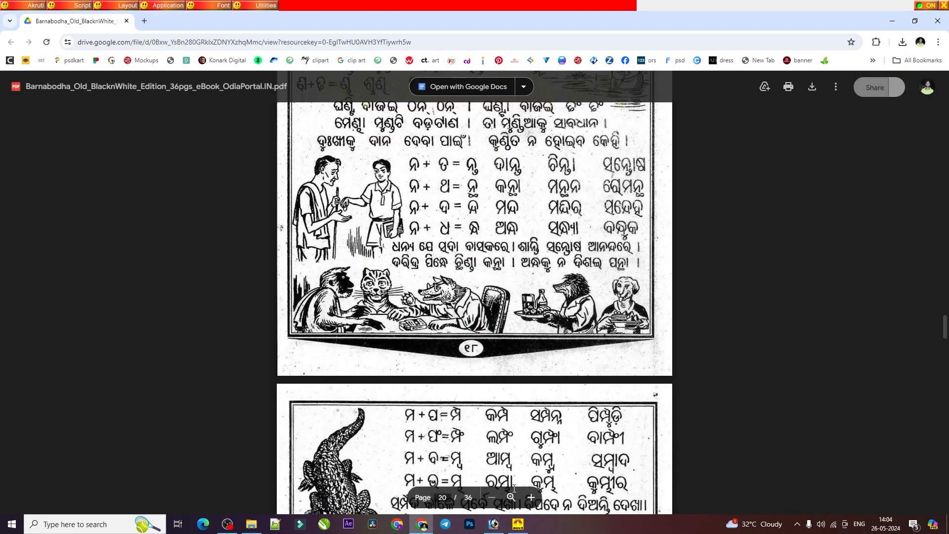
{"action": "left_click", "coordinate": [493, 525]}
{"action": "key", "text": "BackSpace"}
{"action": "type", "text": "Edf"}
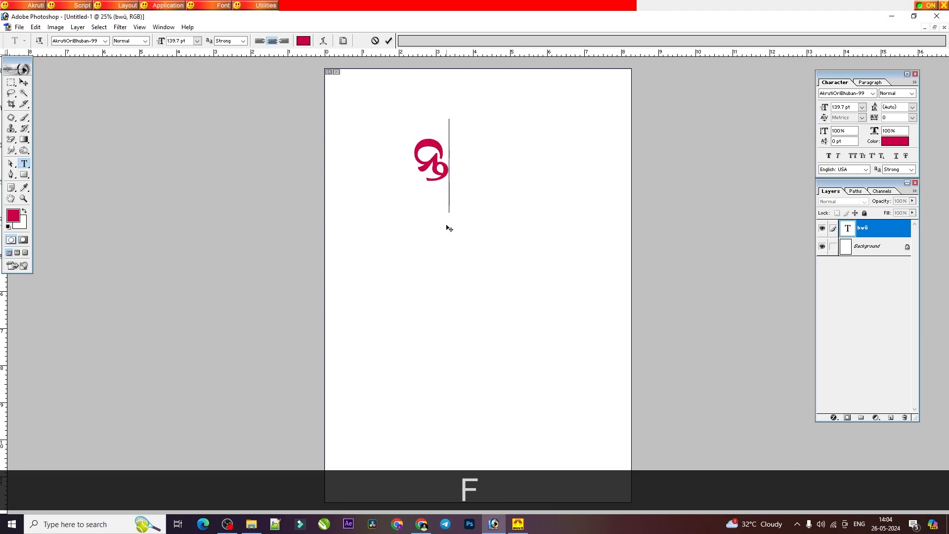
Step: Add the word ଦାନ୍ତ on a new line below ନ୍ତ
{"action": "key", "text": "Return"}
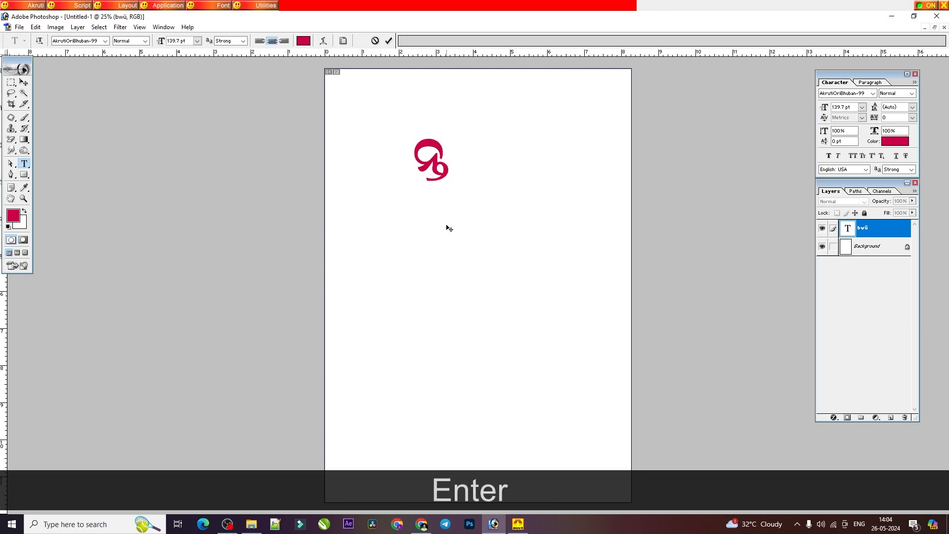
{"action": "type", "text": "rked"}
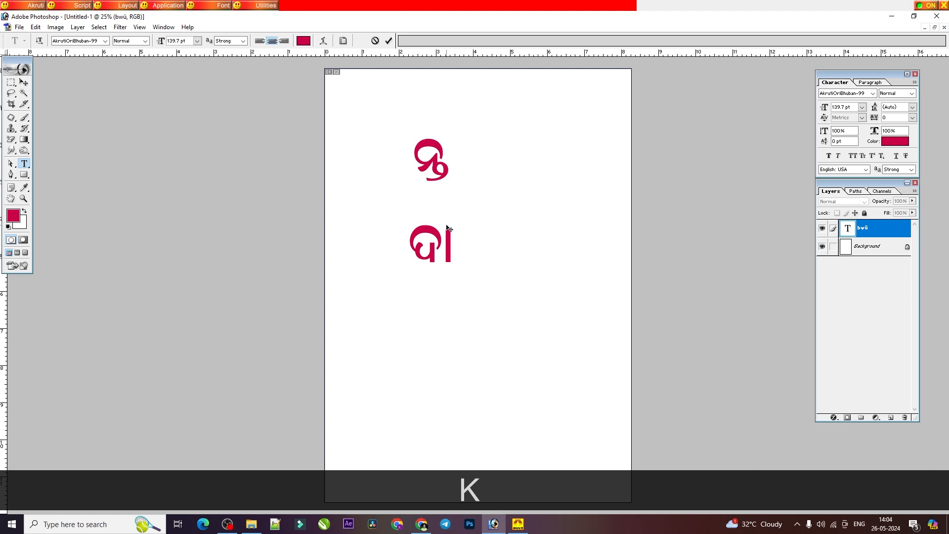
{"action": "type", "text": "f"}
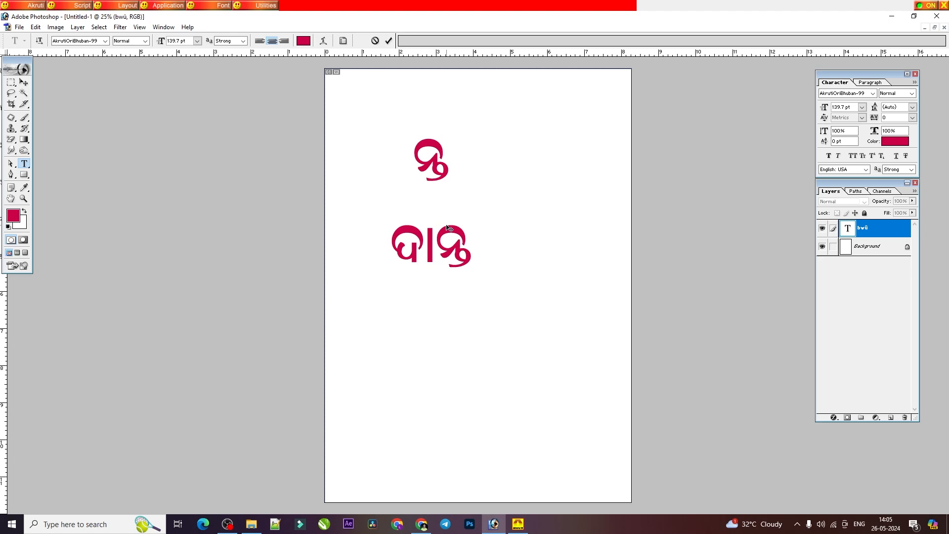
Step: Consult the PDF's ନ + ଥ and ନ + ଦ rows, and retype the Photoshop text as କାନ୍ଥ and after that as କାନ୍ଦ
{"action": "left_click", "coordinate": [421, 523]}
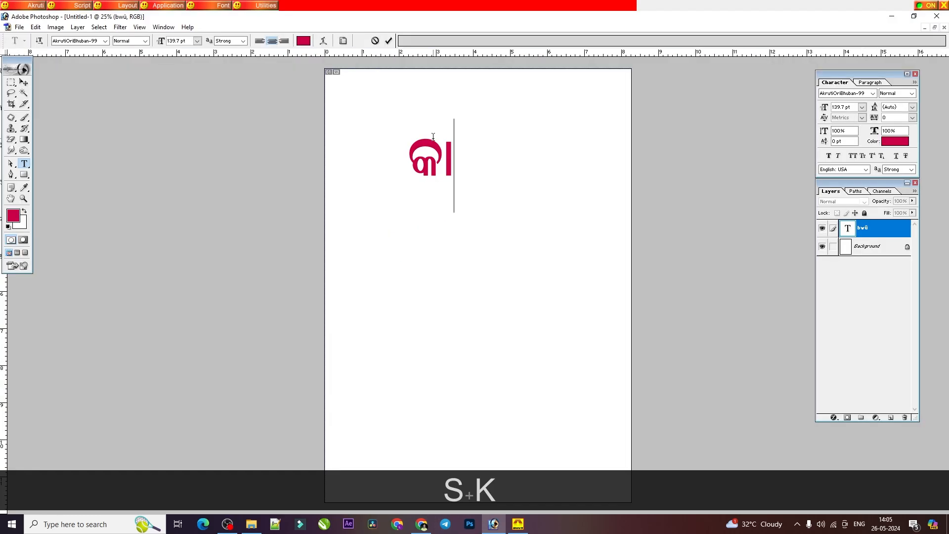
{"action": "type", "text": "edF"}
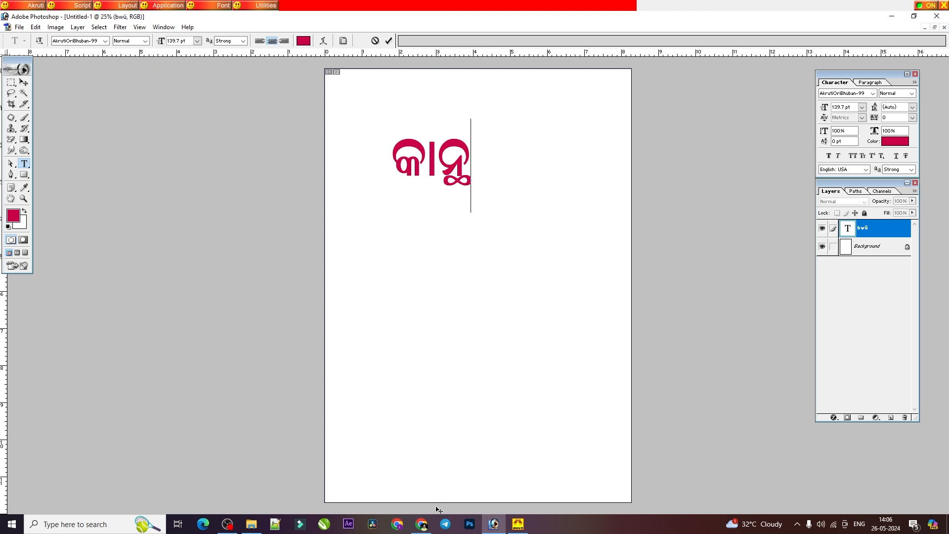
{"action": "left_click", "coordinate": [420, 521]}
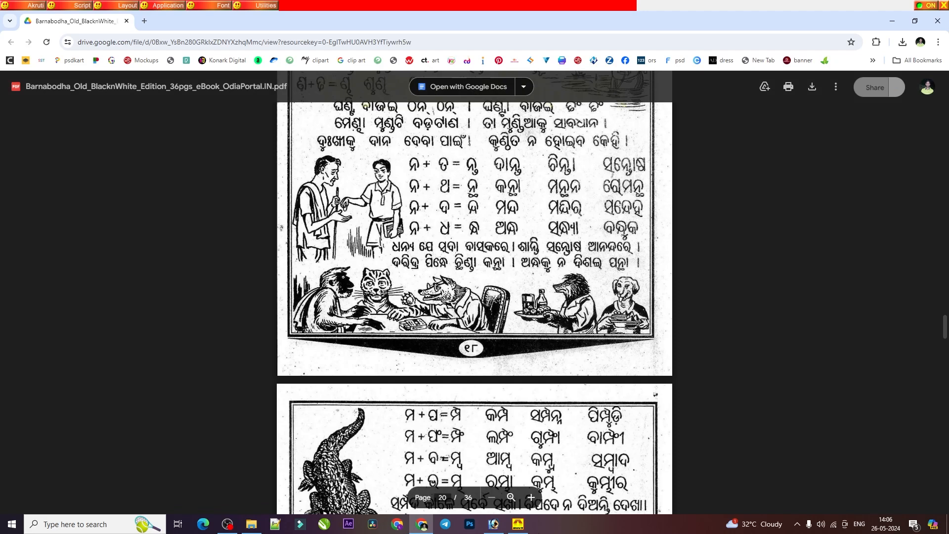
{"action": "left_click", "coordinate": [495, 521]}
{"action": "key", "text": "ctrl+a"}
{"action": "type", "text": "sk"}
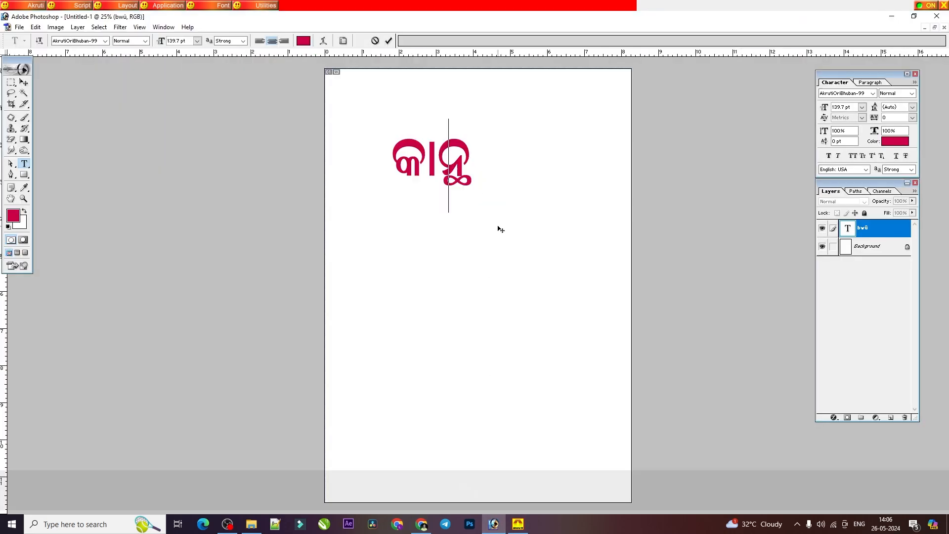
{"action": "type", "text": "edr"}
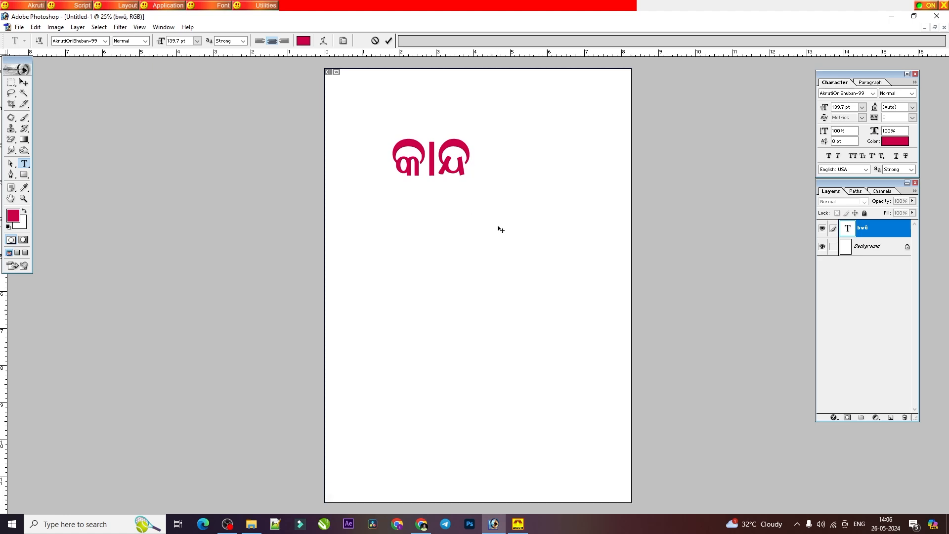
Step: Check the ନ + ଧ row on page 20 of the PDF, and replace କାନ୍ଦ with କାନ୍ଧ in Photoshop
{"action": "left_click", "coordinate": [432, 525]}
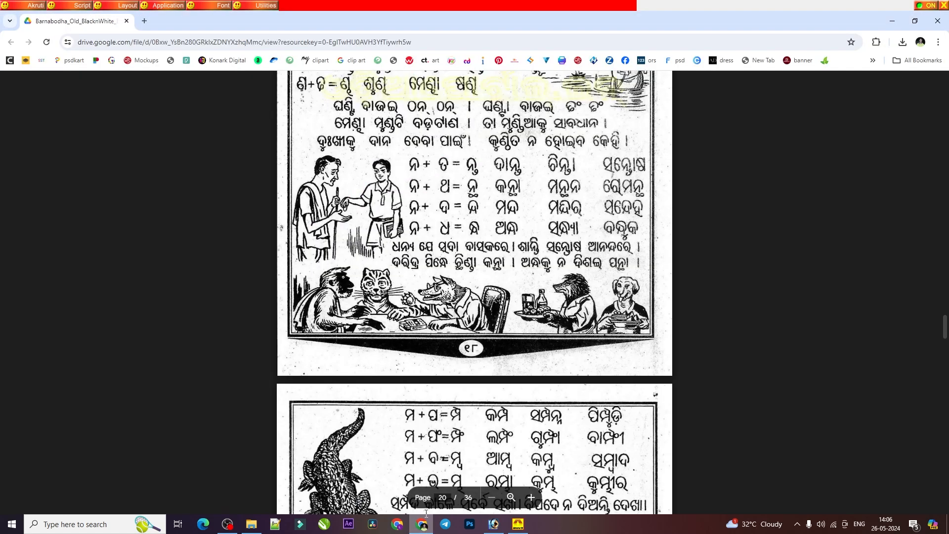
{"action": "scroll", "coordinate": [397, 295], "scroll_direction": "down", "scroll_amount": 5}
{"action": "scroll", "coordinate": [398, 295], "scroll_direction": "up", "scroll_amount": 7}
{"action": "scroll", "coordinate": [397, 295], "scroll_direction": "up", "scroll_amount": 2}
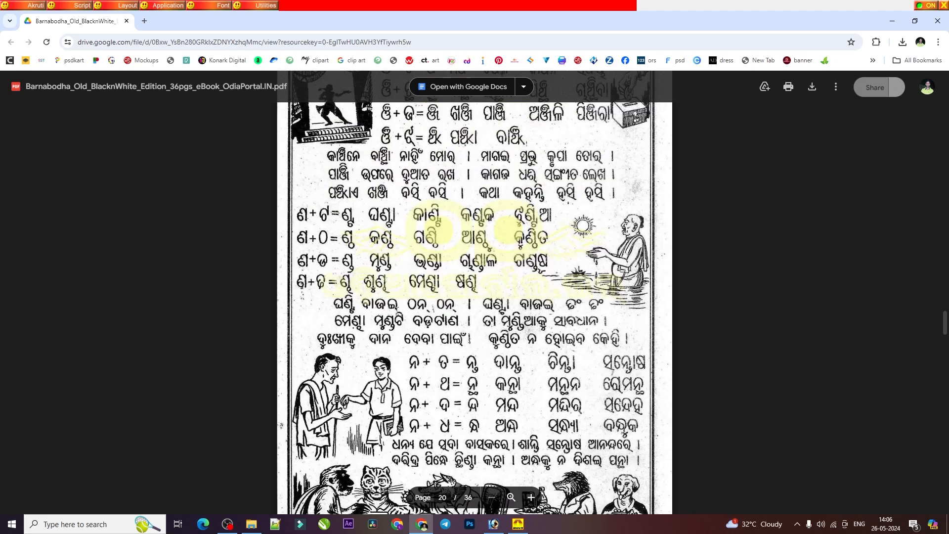
{"action": "scroll", "coordinate": [398, 295], "scroll_direction": "down", "scroll_amount": 3}
{"action": "left_click", "coordinate": [494, 525]}
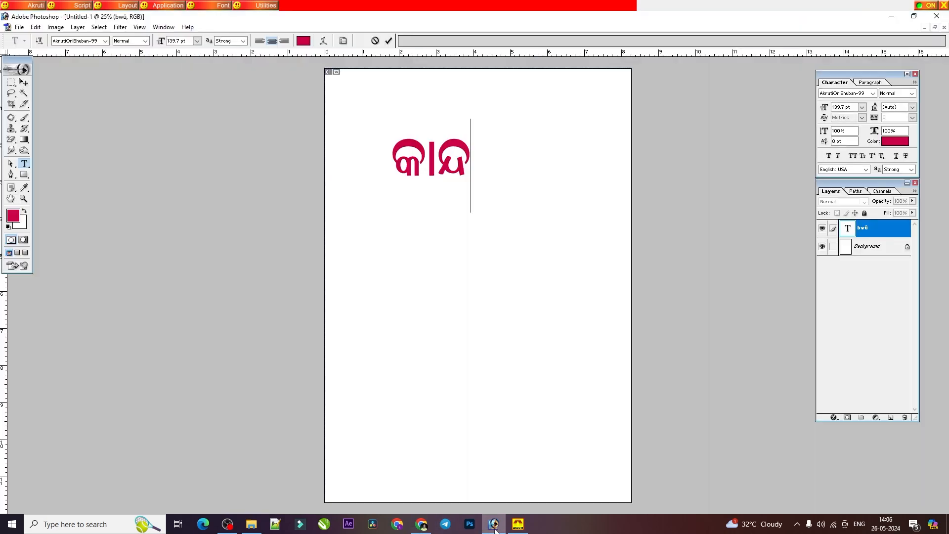
{"action": "double_click", "coordinate": [433, 166]}
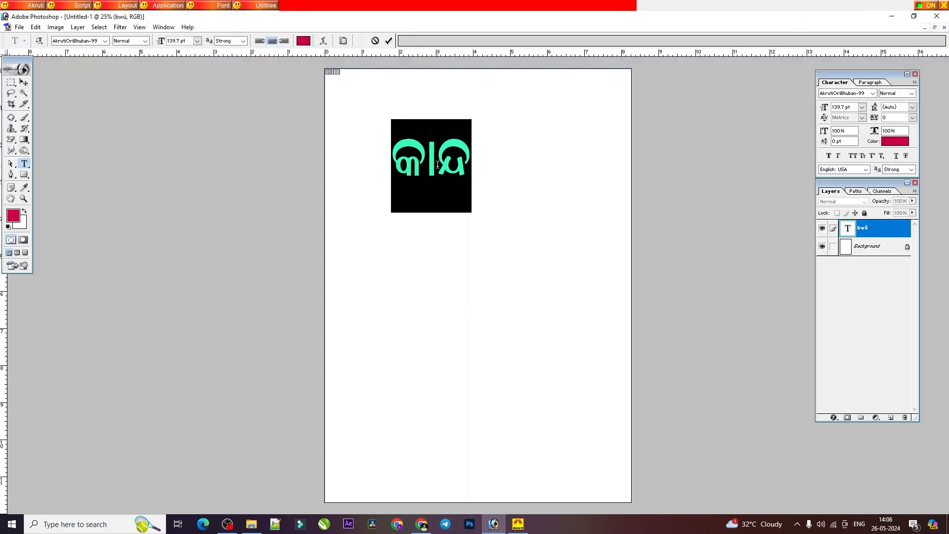
{"action": "key", "text": "BackSpace"}
{"action": "key", "text": "BackSpace"}
{"action": "key", "text": "BackSpace"}
{"action": "key", "text": "BackSpace"}
{"action": "type", "text": "sledR"}
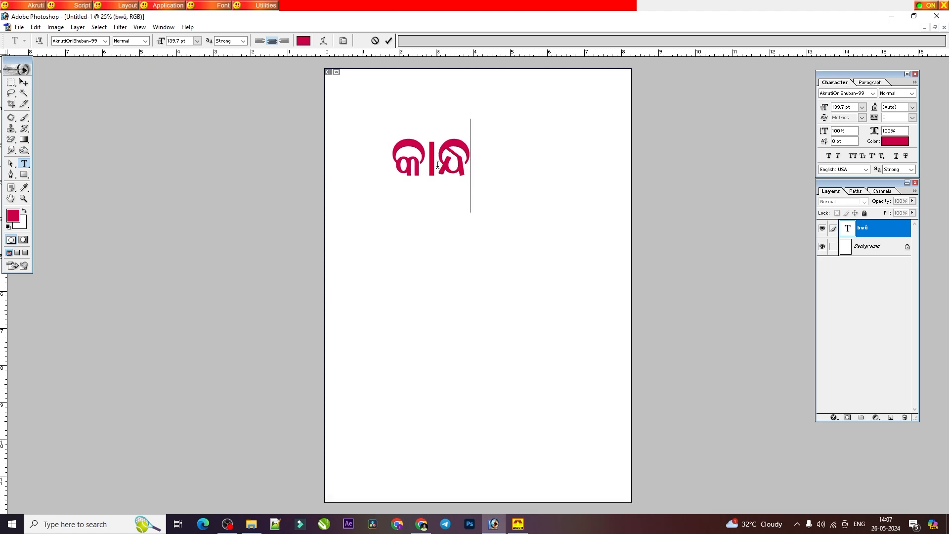
Step: Compare with the PDF's ନ + ଧ row again, and insert the conjunct ନ୍ଧ before କାନ୍ଧ in Photoshop
{"action": "left_click", "coordinate": [421, 528]}
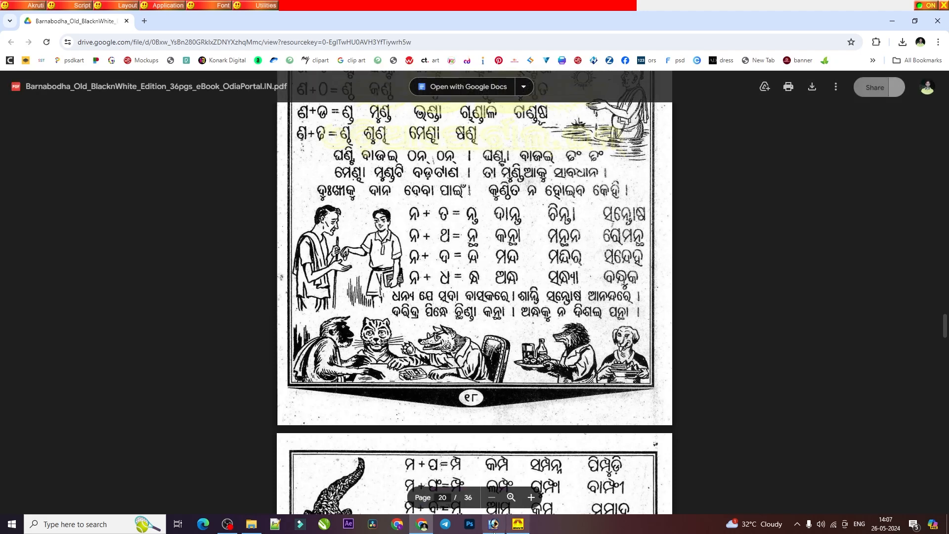
{"action": "key", "text": "alt+Tab"}
{"action": "double_click", "coordinate": [433, 144]}
{"action": "left_click", "coordinate": [449, 154]}
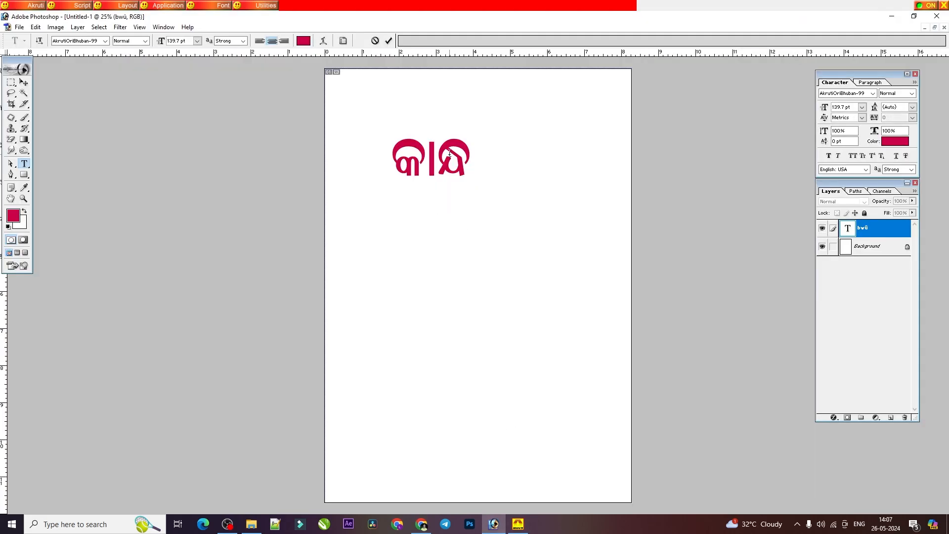
{"action": "left_click", "coordinate": [398, 148]}
{"action": "type", "text": "ed"}
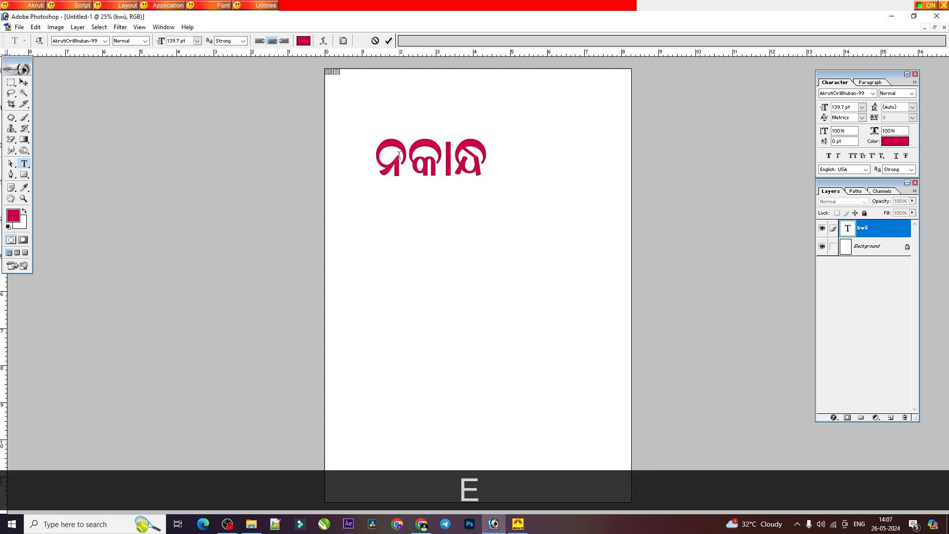
{"action": "type", "text": "d"}
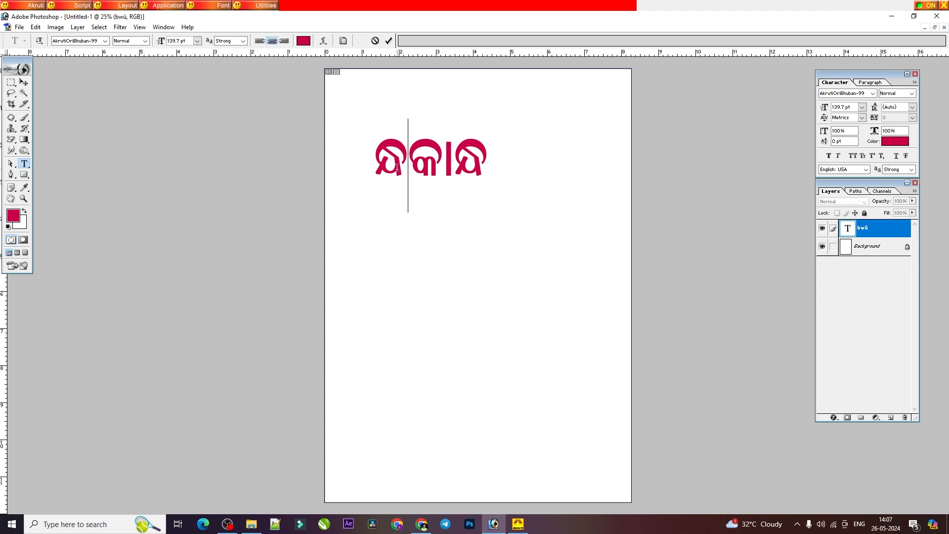
Step: Check the ମ + ପ row on page 21 of the PDF, and replace the whole Photoshop text with ପମ୍ପ
{"action": "key", "text": "ctrl+a"}
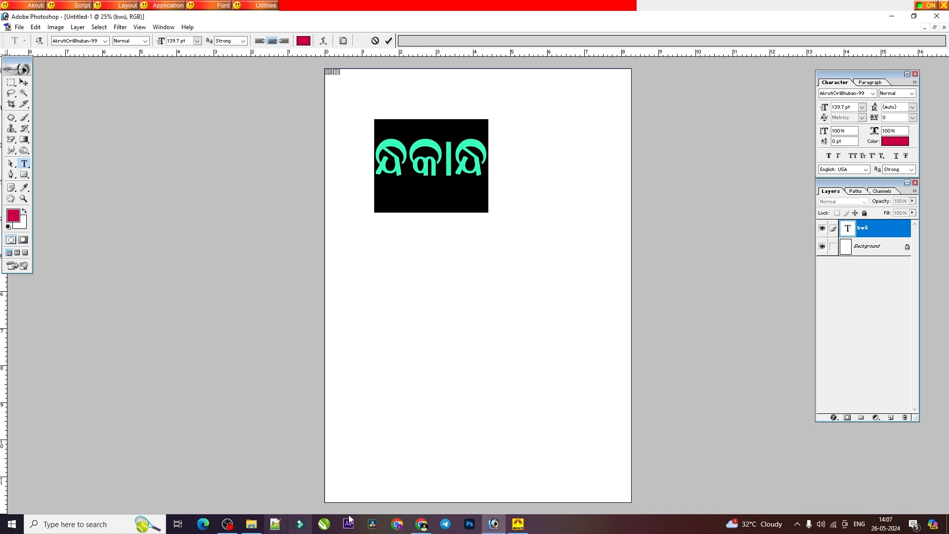
{"action": "left_click", "coordinate": [420, 527]}
{"action": "scroll", "coordinate": [436, 223], "scroll_direction": "down", "scroll_amount": 5}
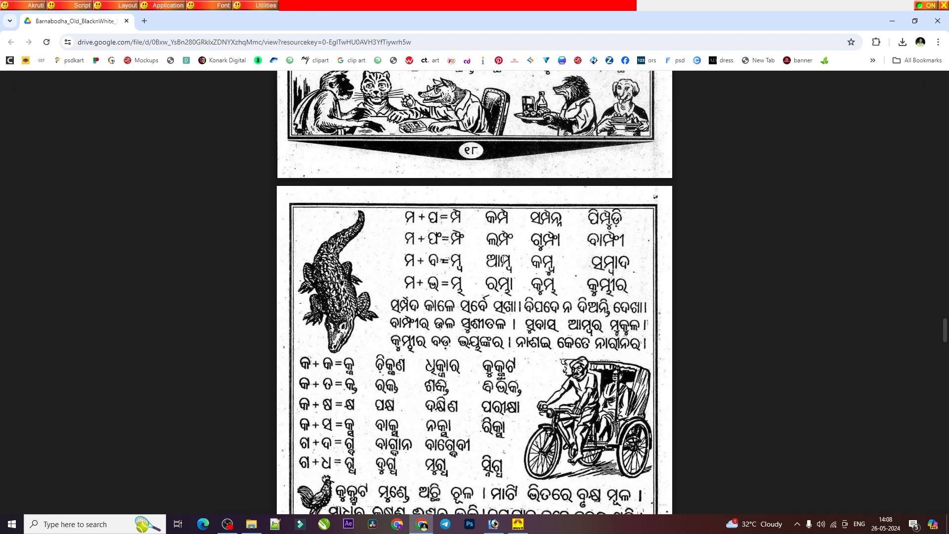
{"action": "left_click", "coordinate": [494, 524]}
{"action": "left_click", "coordinate": [461, 160]}
{"action": "type", "text": "adwk"}
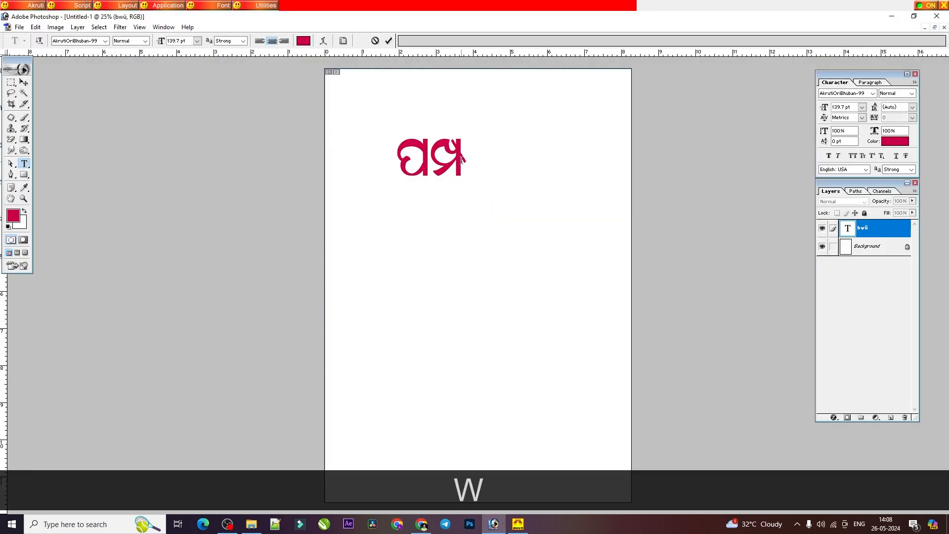
Step: Extend the Photoshop text into the word ପାମ୍ପଡ଼
{"action": "key", "text": "Right"}
{"action": "type", "text": "ଡ଼"}
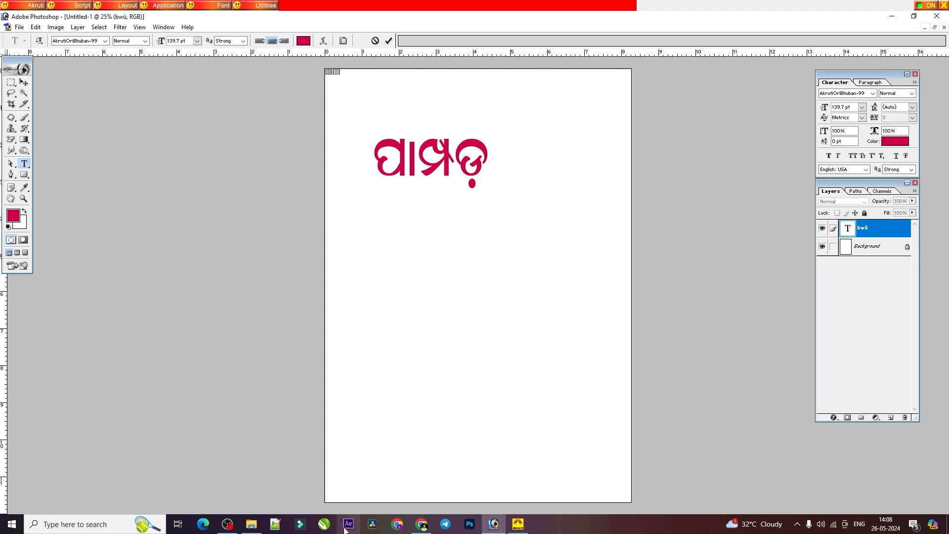
Step: Check the ମ + ଫ row on page 21 of the PDF, and replace the Photoshop text with ମ୍ଫ followed by a new line
{"action": "left_click", "coordinate": [422, 524]}
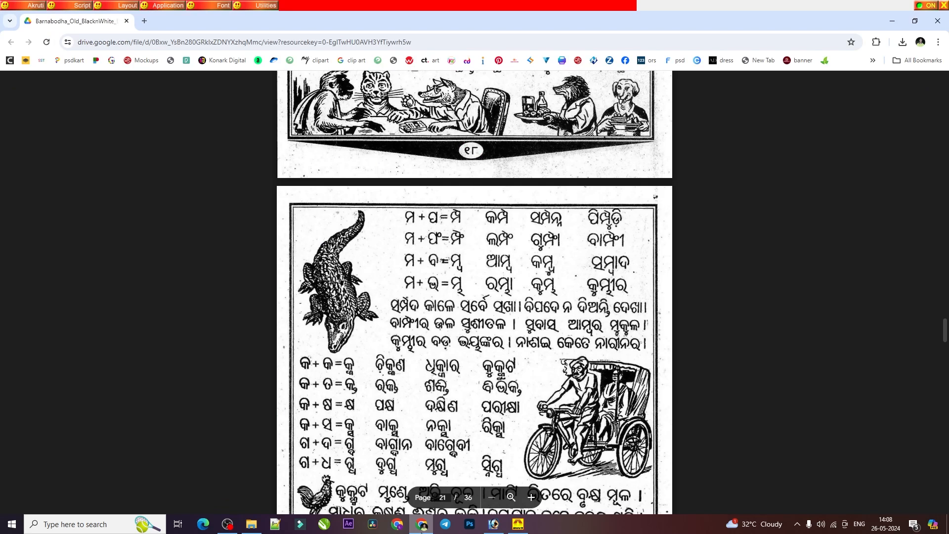
{"action": "left_click", "coordinate": [493, 524]}
{"action": "key", "text": "ctrl+a"}
{"action": "type", "text": "a"}
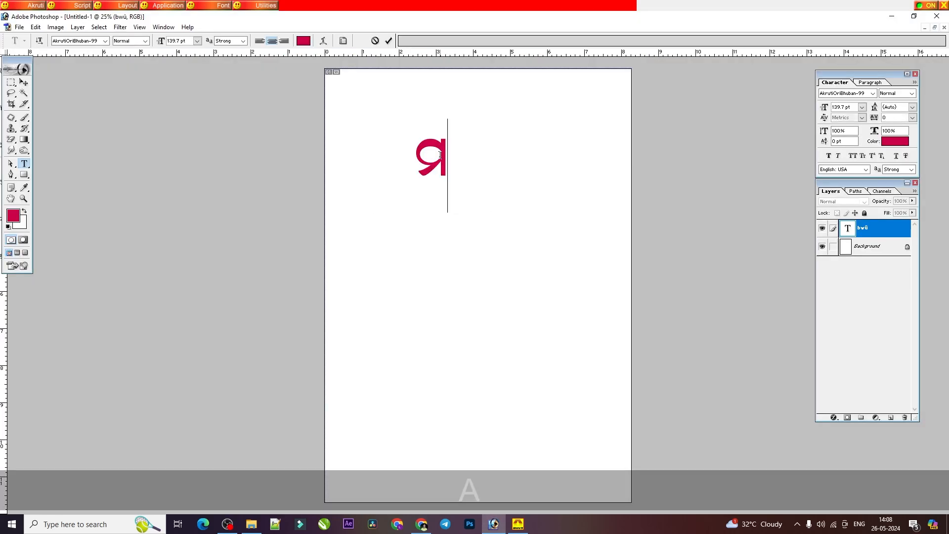
{"action": "type", "text": "dW"}
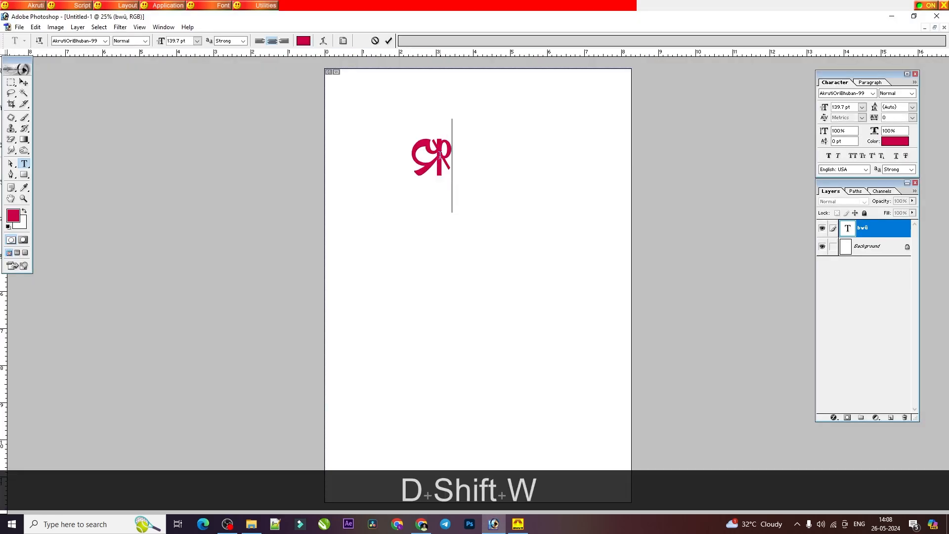
{"action": "key", "text": "Return"}
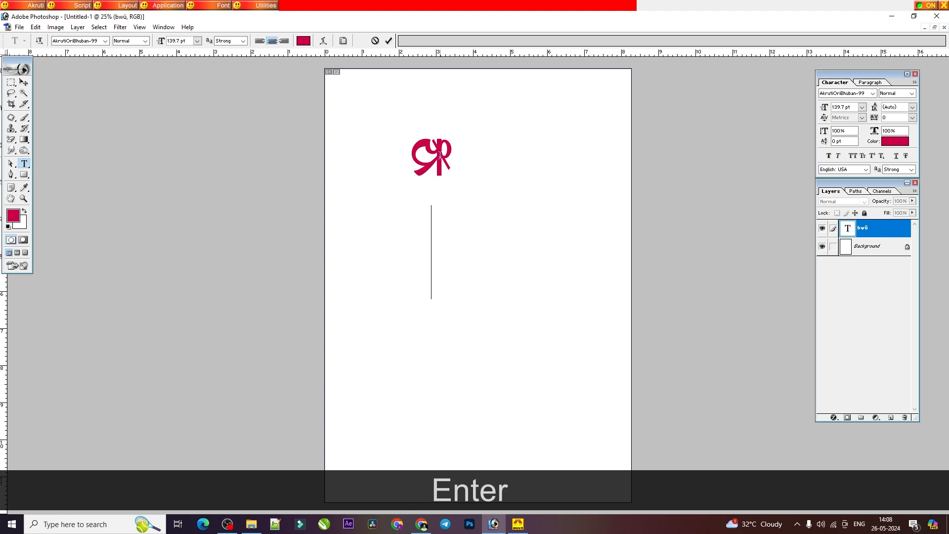
Step: Try halanta combinations such as ମ୍ and ମ୍ଗ on the second line below ମ୍ଫ, and clear the text
{"action": "type", "text": "adZ"}
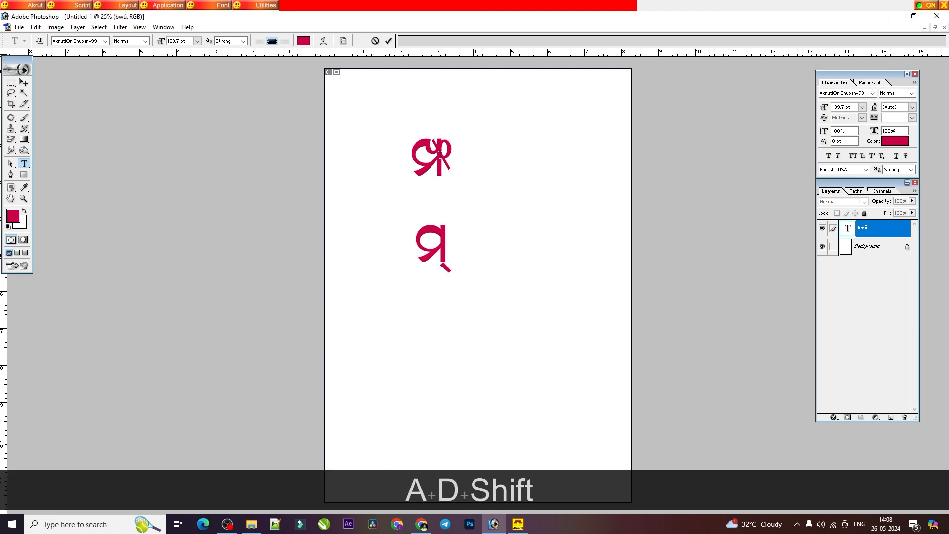
{"action": "key", "text": "BackSpace"}
{"action": "key", "text": "BackSpace"}
{"action": "key", "text": "BackSpace"}
{"action": "type", "text": "Adx=."}
{"action": "key", "text": "BackSpace"}
{"action": "key", "text": "BackSpace"}
{"action": "key", "text": "BackSpace"}
{"action": "key", "text": "BackSpace"}
{"action": "key", "text": "BackSpace"}
{"action": "type", "text": "Adx"}
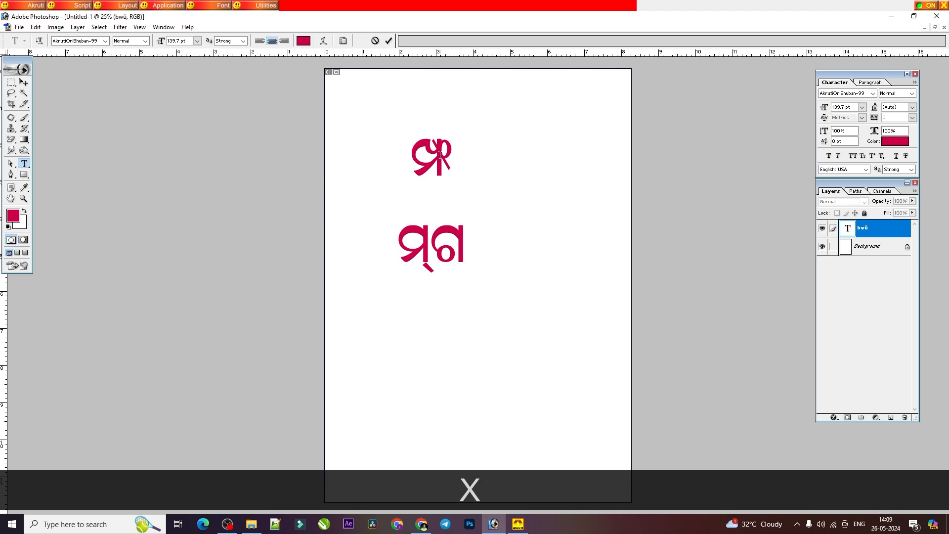
{"action": "key", "text": "BackSpace"}
{"action": "key", "text": "BackSpace"}
{"action": "key", "text": "BackSpace"}
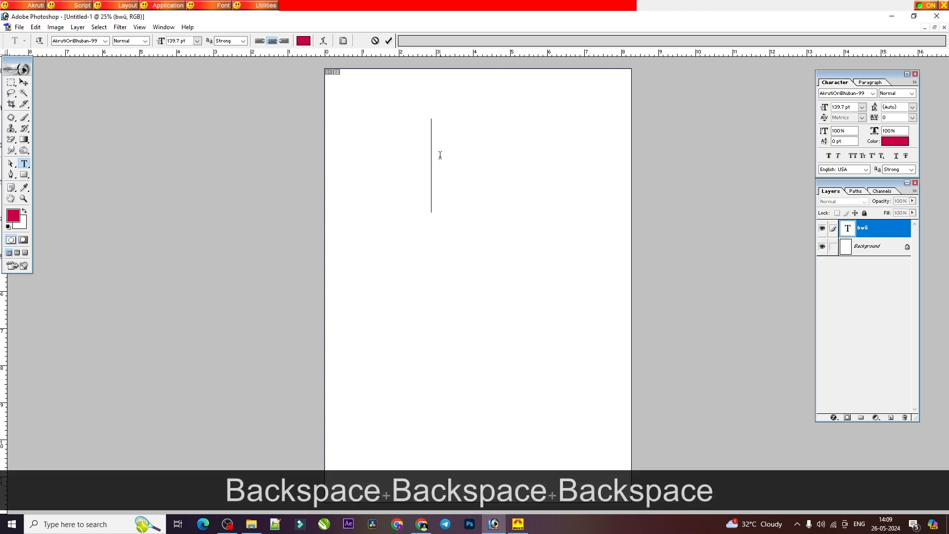
Step: Enter the conjunct ମ୍ଭ in the emptied text layer
{"action": "type", "text": "z"}
{"action": "key", "text": "BackSpace"}
{"action": "key", "text": "BackSpace"}
{"action": "key", "text": "BackSpace"}
{"action": "type", "text": "A"}
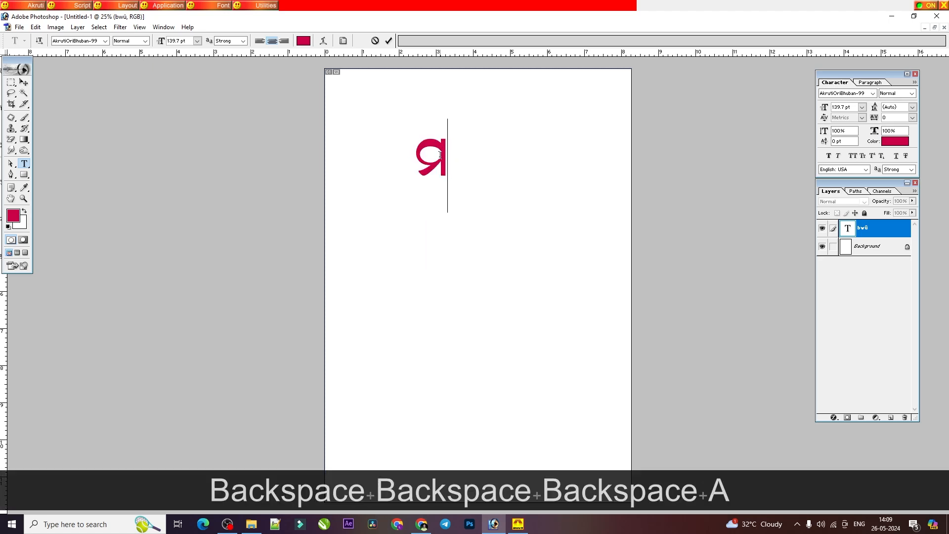
{"action": "type", "text": "D"}
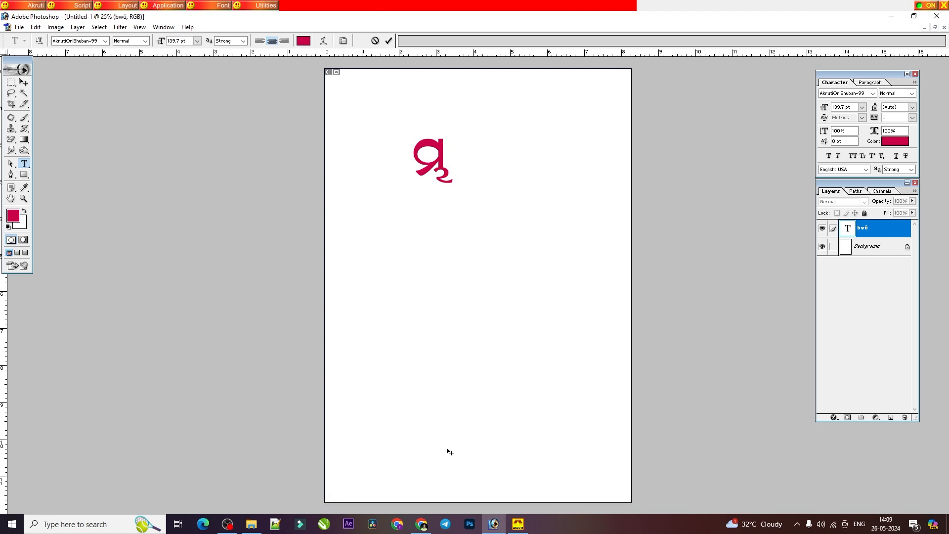
Step: Check the ମ + ଭ row on page 21 of the PDF, and retype ମ୍ଭ in Photoshop followed by a new line
{"action": "left_click", "coordinate": [421, 524]}
{"action": "scroll", "coordinate": [473, 306], "scroll_direction": "down", "scroll_amount": 2}
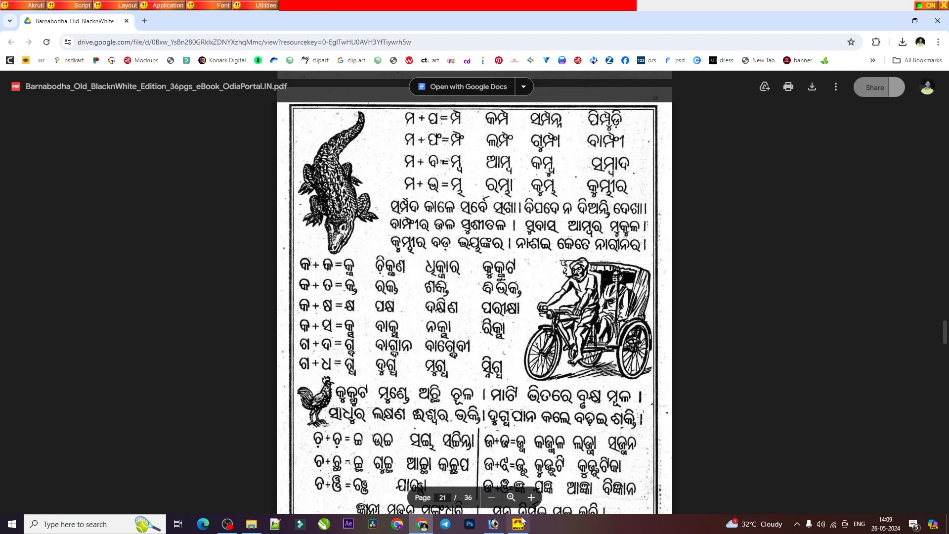
{"action": "left_click", "coordinate": [494, 524]}
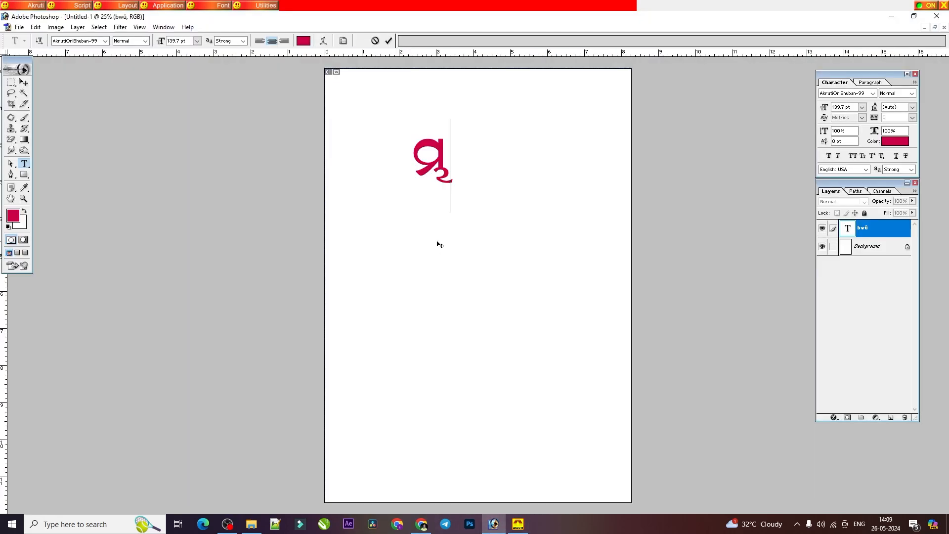
{"action": "type", "text": "ad"}
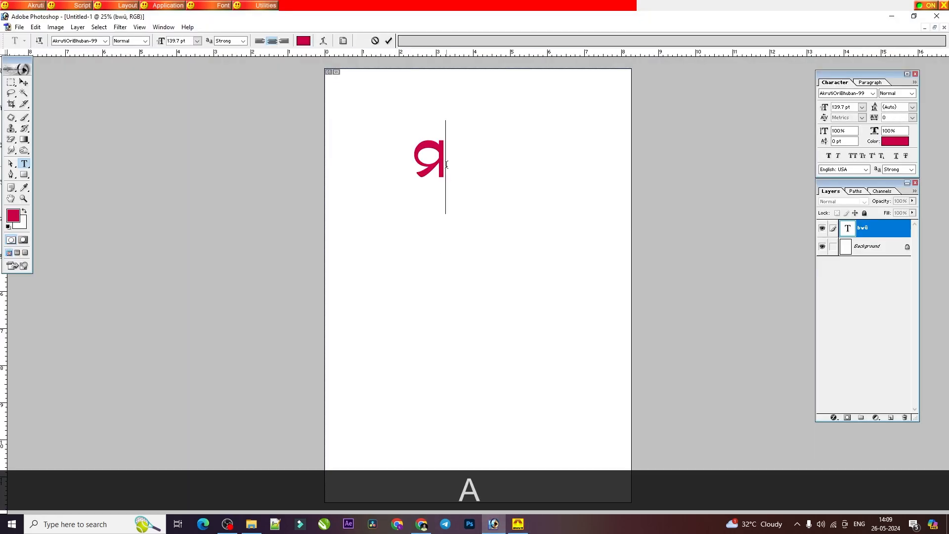
{"action": "key", "text": "Return"}
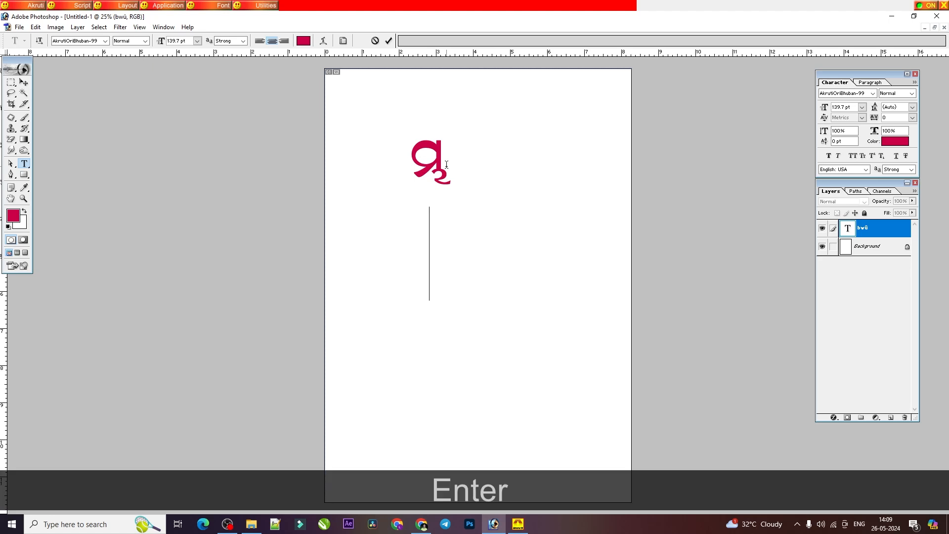
Step: Consult the ମ + ଭ example words in the PDF, and replace the whole Photoshop text with ରମ୍ଭା
{"action": "left_click", "coordinate": [421, 524]}
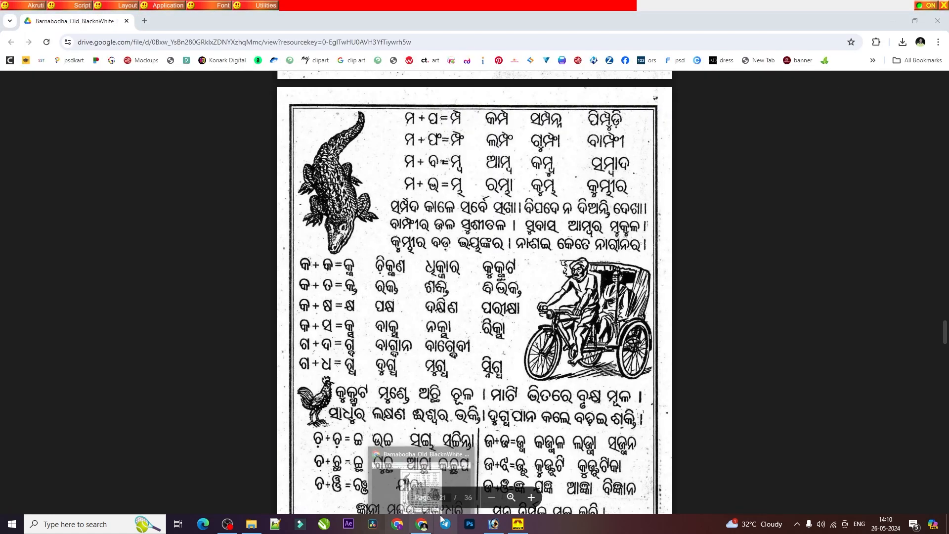
{"action": "left_click", "coordinate": [493, 506]}
{"action": "key", "text": "ctrl+a"}
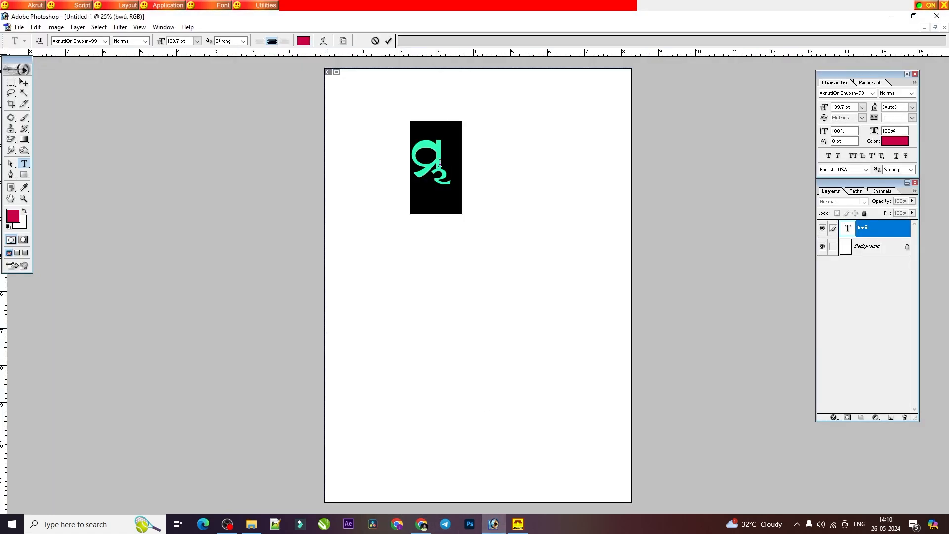
{"action": "key", "text": "BackSpace"}
{"action": "type", "text": "J"}
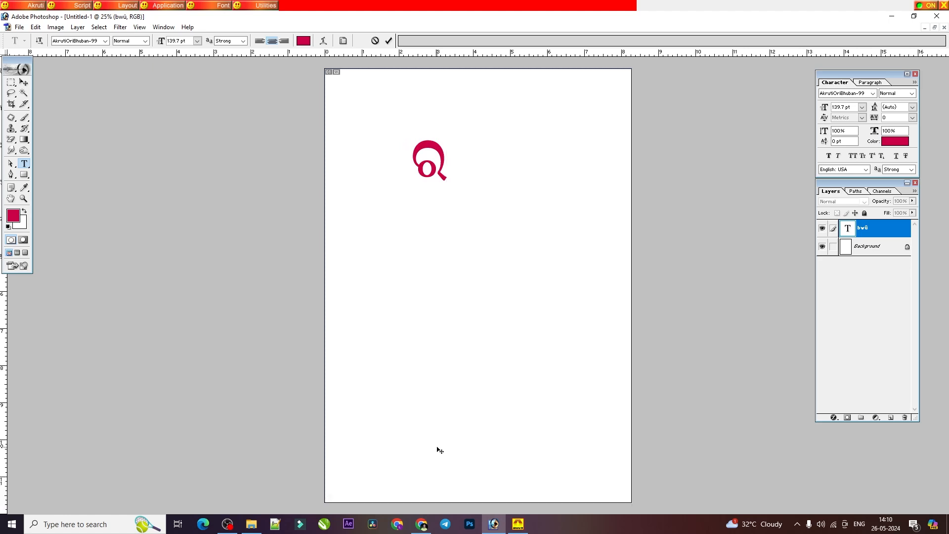
{"action": "type", "text": "ADM"}
{"action": "key", "text": "BackSpace"}
{"action": "key", "text": "BackSpace"}
{"action": "type", "text": "AD"}
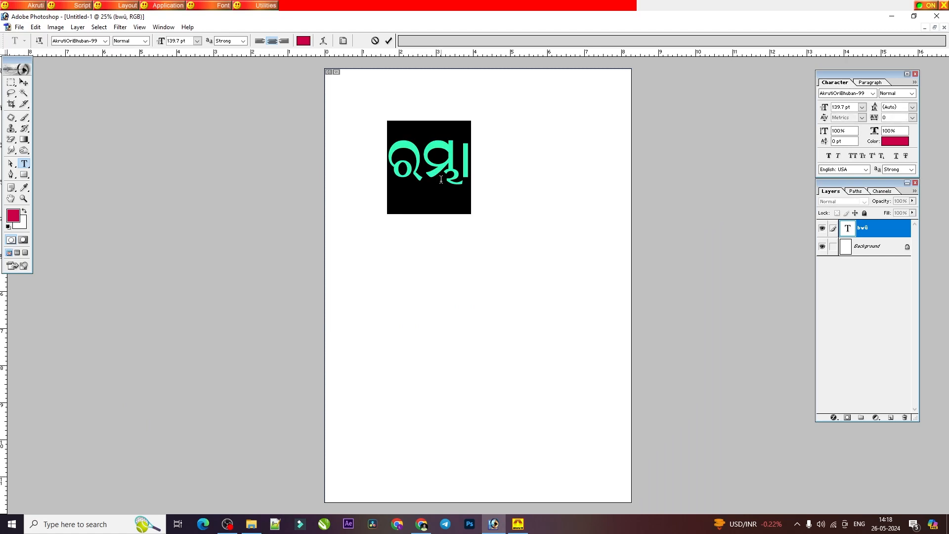
Step: Replace ରମ୍ଭା with trial combinations of ମ, ବ and halanta such as ମବ and ମବ୍, and clear them all
{"action": "type", "text": "A"}
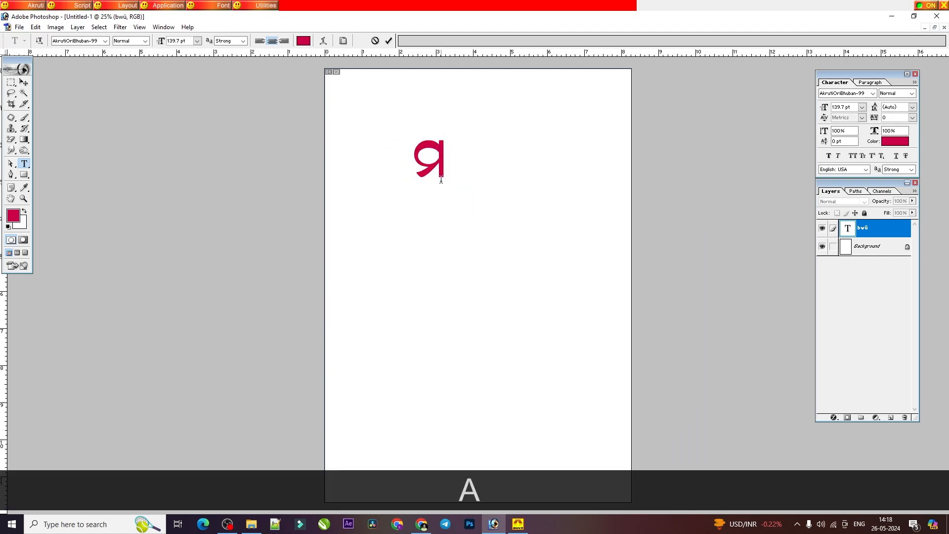
{"action": "type", "text": "q"}
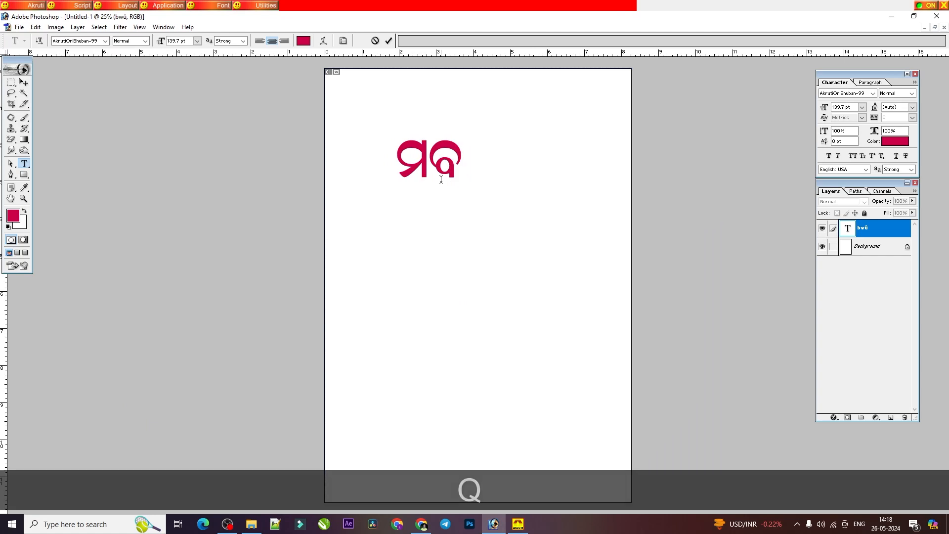
{"action": "type", "text": "d"}
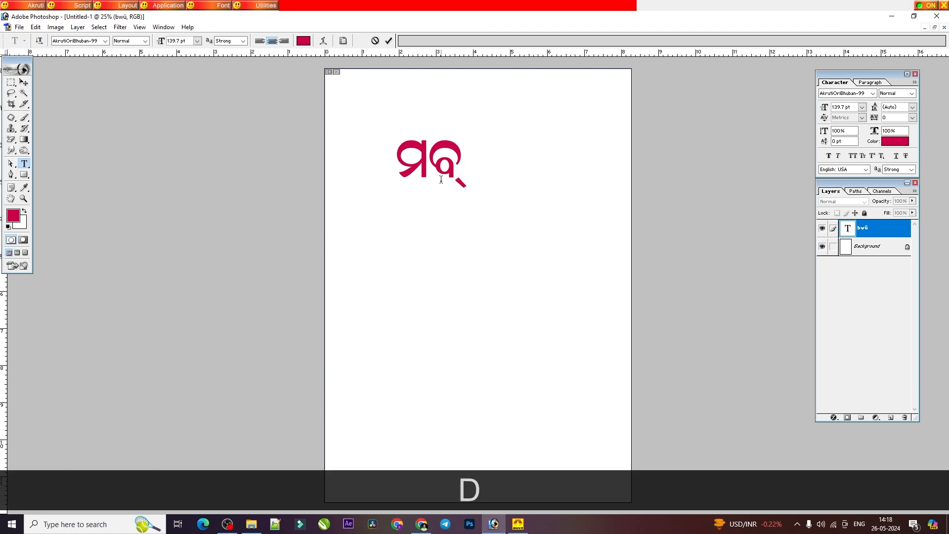
{"action": "type", "text": "q"}
{"action": "key", "text": "BackSpace"}
{"action": "key", "text": "BackSpace"}
{"action": "type", "text": "adq"}
{"action": "key", "text": "BackSpace"}
{"action": "key", "text": "BackSpace"}
{"action": "type", "text": "qdq"}
{"action": "key", "text": "BackSpace"}
{"action": "key", "text": "BackSpace"}
{"action": "key", "text": "BackSpace"}
{"action": "key", "text": "BackSpace"}
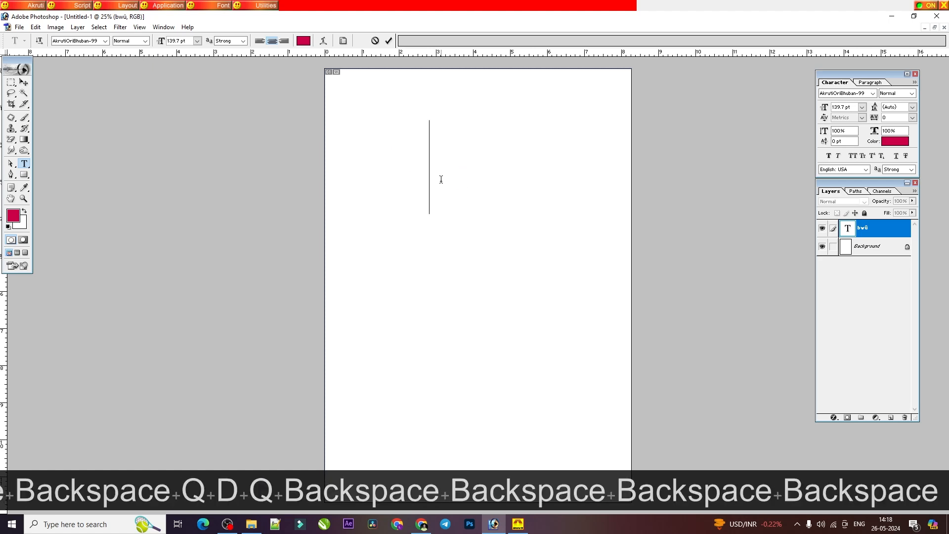
{"action": "key", "text": "BackSpace"}
{"action": "key", "text": "BackSpace"}
{"action": "key", "text": "BackSpace"}
{"action": "key", "text": "BackSpace"}
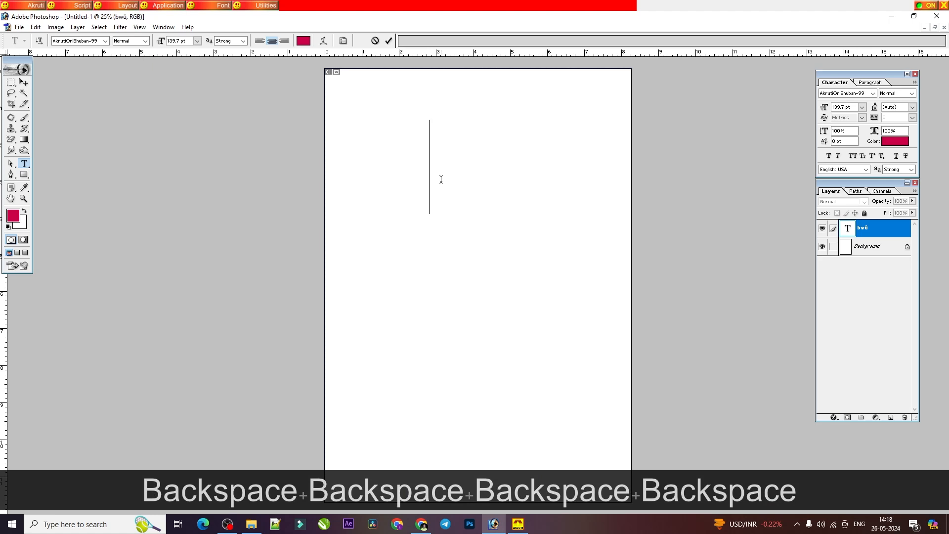
{"action": "key", "text": "BackSpace"}
{"action": "key", "text": "BackSpace"}
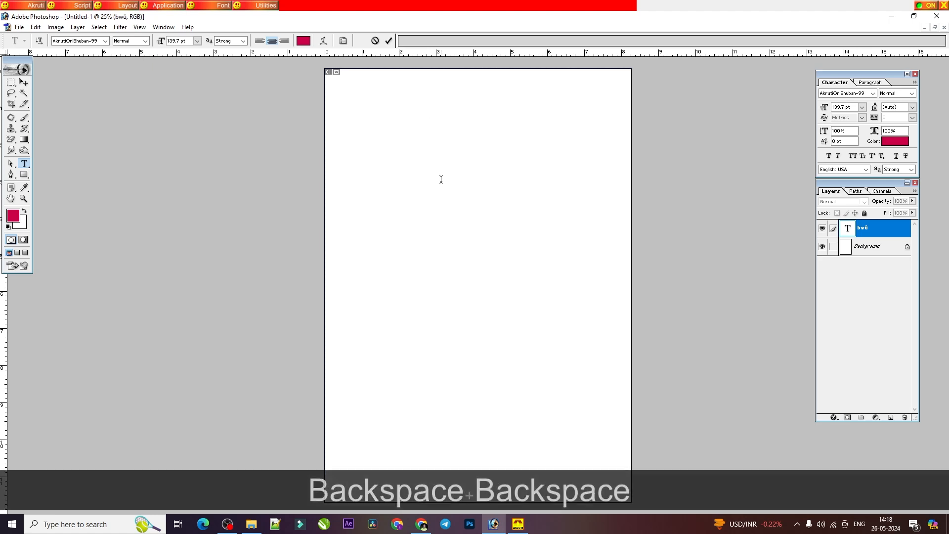
Step: Try the doubled conjuncts ବ୍ବ and ମ୍ମ on the empty text layer, and delete them
{"action": "type", "text": "qdq"}
{"action": "key", "text": "BackSpace"}
{"action": "key", "text": "BackSpace"}
{"action": "type", "text": "ada"}
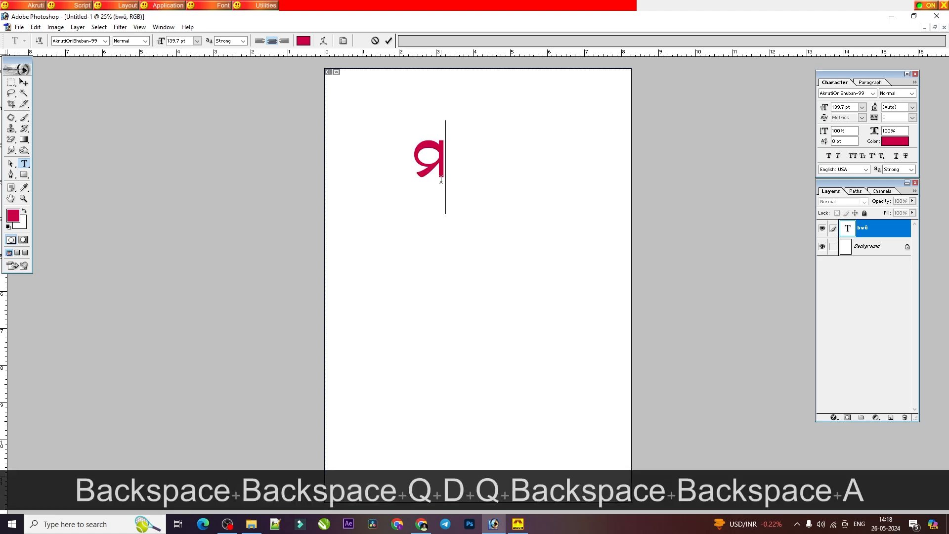
{"action": "key", "text": "BackSpace"}
{"action": "key", "text": "BackSpace"}
{"action": "key", "text": "BackSpace"}
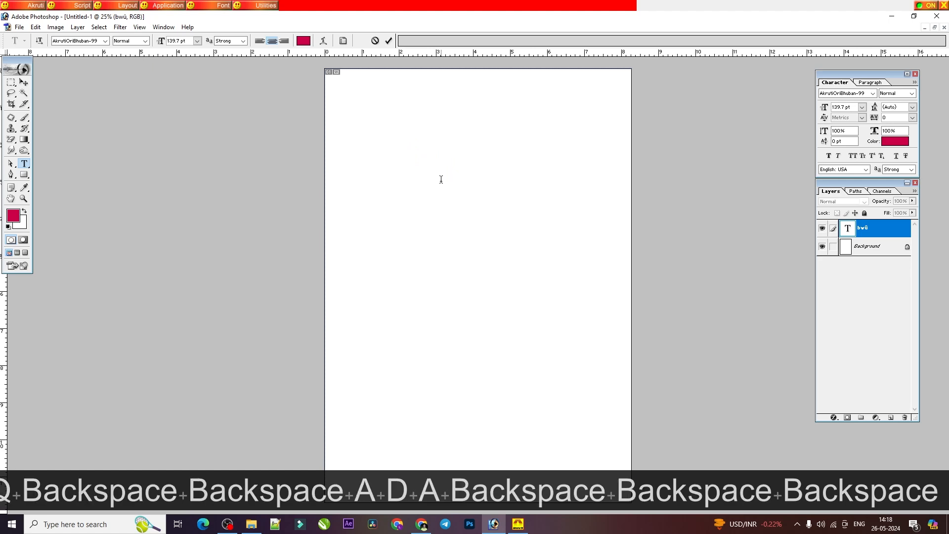
Step: Try ମ୍ବ once and ବ୍ବ repeatedly to compare the two conjuncts, and clear the text
{"action": "type", "text": "adq"}
{"action": "key", "text": "BackSpace"}
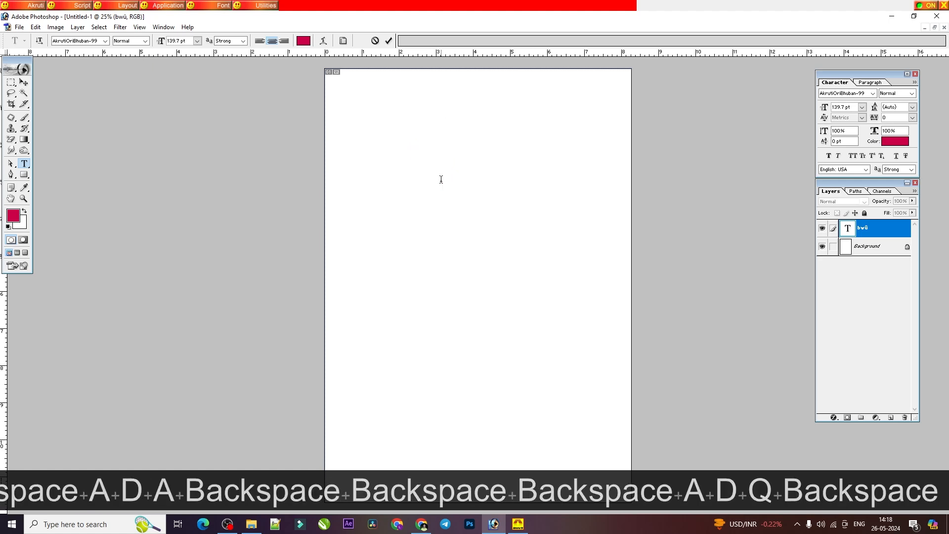
{"action": "type", "text": "qdq"}
{"action": "key", "text": "BackSpace"}
{"action": "key", "text": "BackSpace"}
{"action": "key", "text": "BackSpace"}
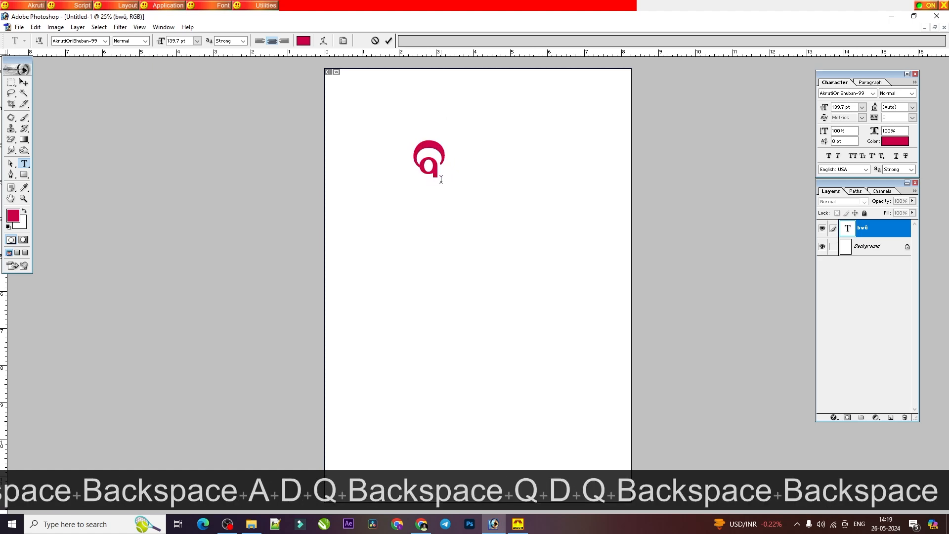
{"action": "type", "text": "qdq"}
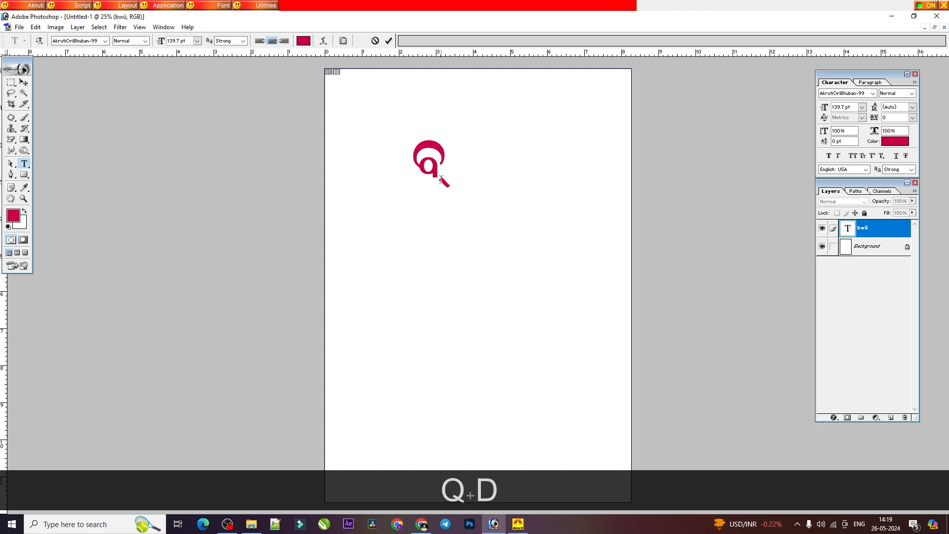
{"action": "key", "text": "BackSpace"}
{"action": "key", "text": "BackSpace"}
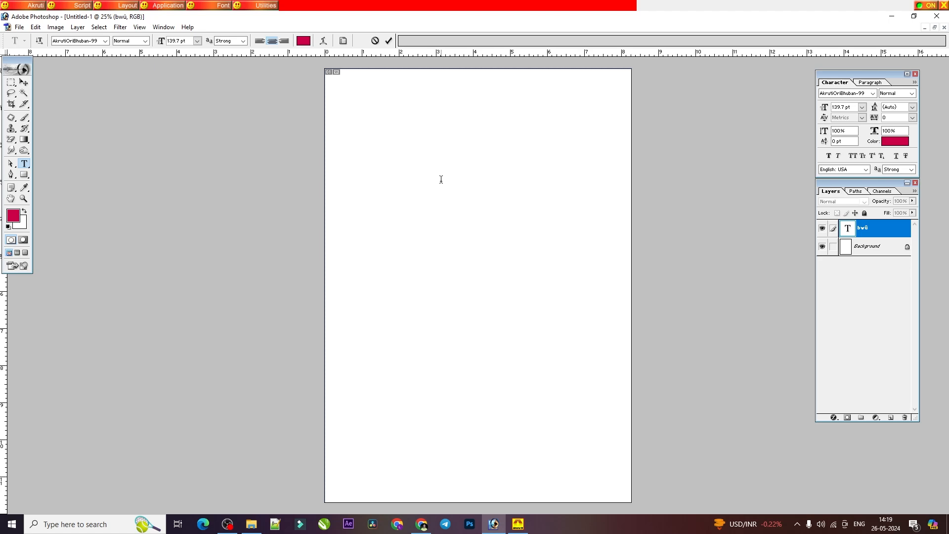
Step: Try the conjunct ମ୍ମ twice, and clear the text each time
{"action": "type", "text": "ada"}
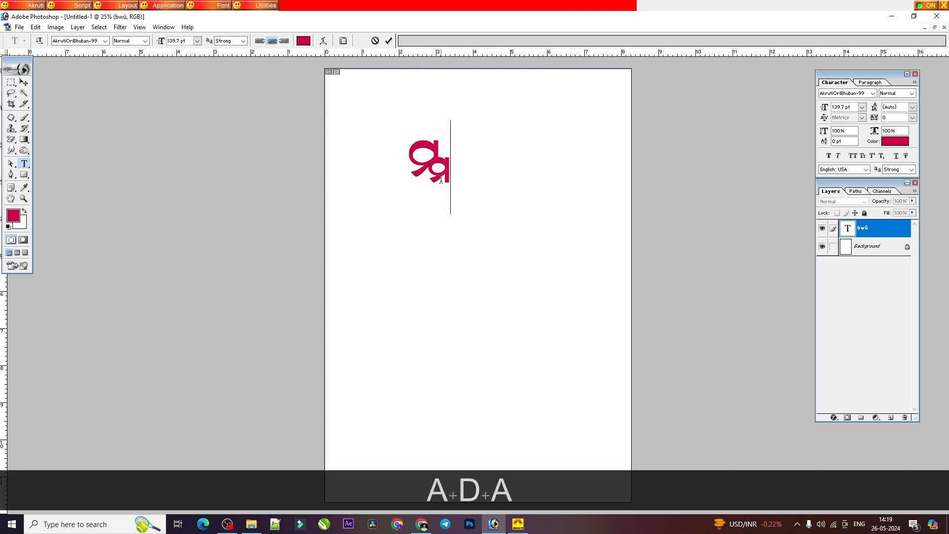
{"action": "key", "text": "BackSpace"}
{"action": "type", "text": "ada"}
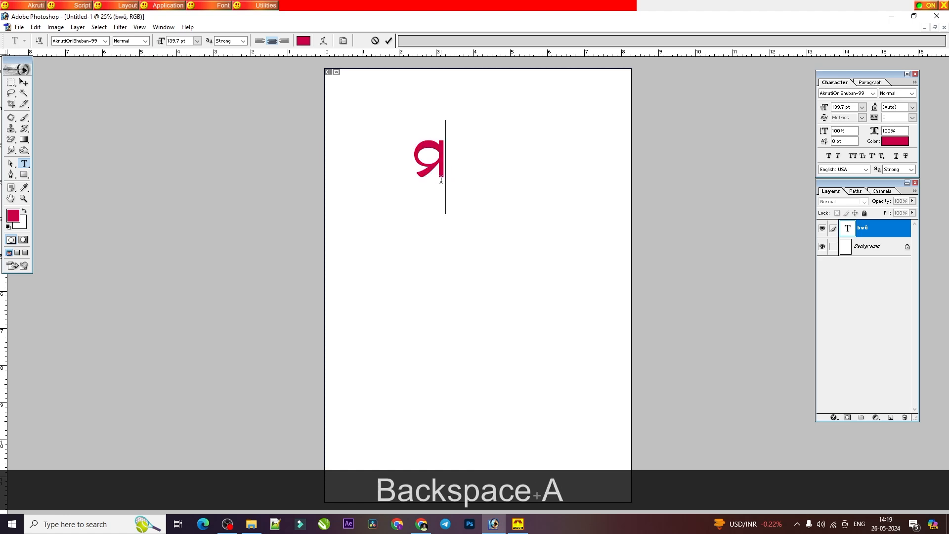
{"action": "key", "text": "BackSpace"}
{"action": "key", "text": "BackSpace"}
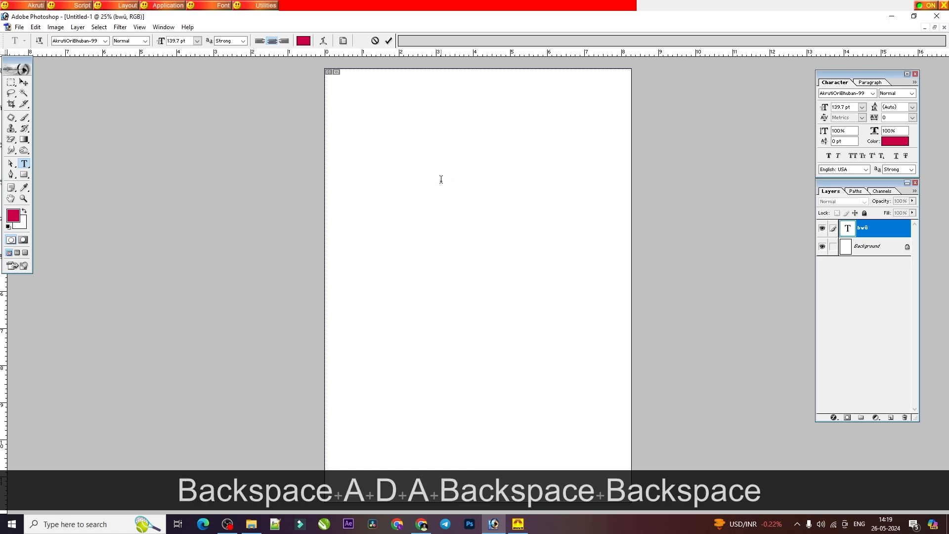
Step: Consult the କ + କ words in the Barnabodha PDF and enter ଧିକ୍କାର on the empty Photoshop text layer
{"action": "left_click", "coordinate": [423, 526]}
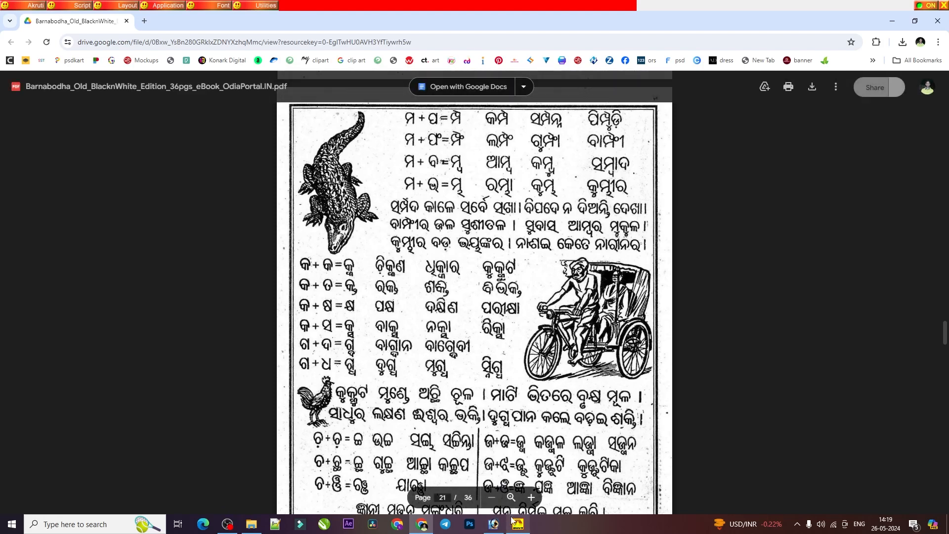
{"action": "mouse_move", "coordinate": [514, 523]}
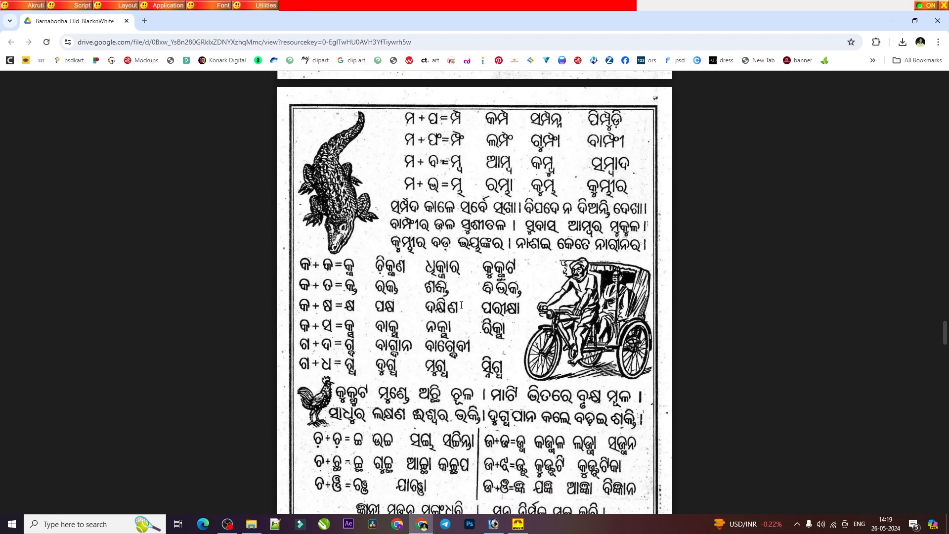
{"action": "left_click", "coordinate": [488, 528]}
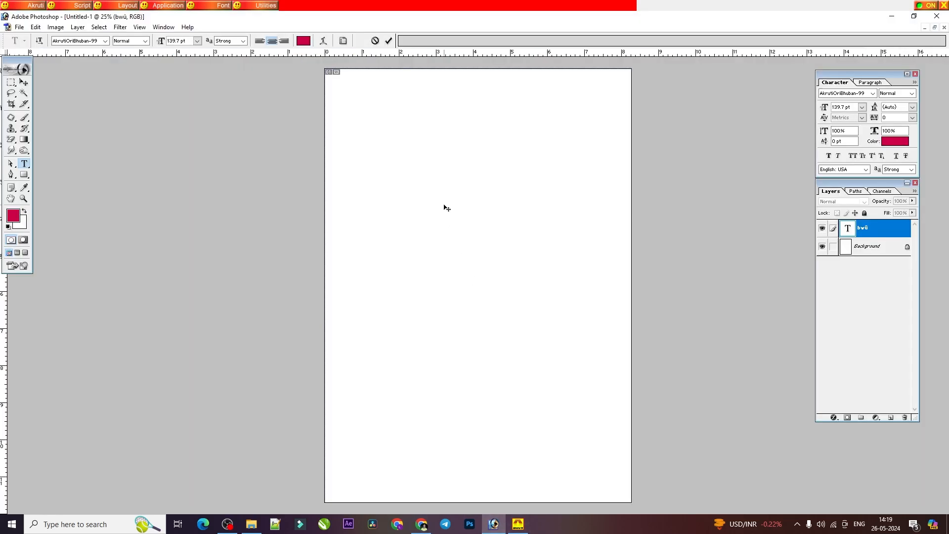
{"action": "key", "text": "shift+r"}
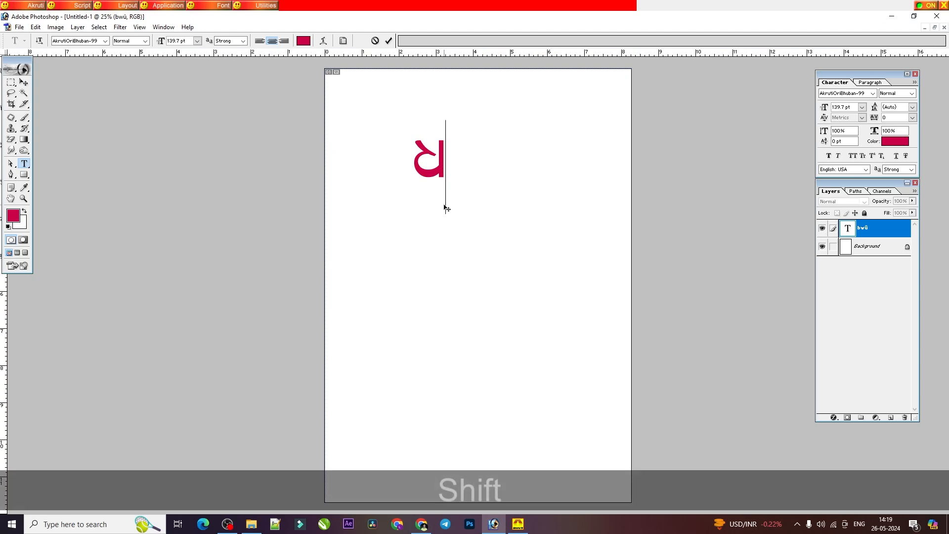
{"action": "key", "text": "shift+q"}
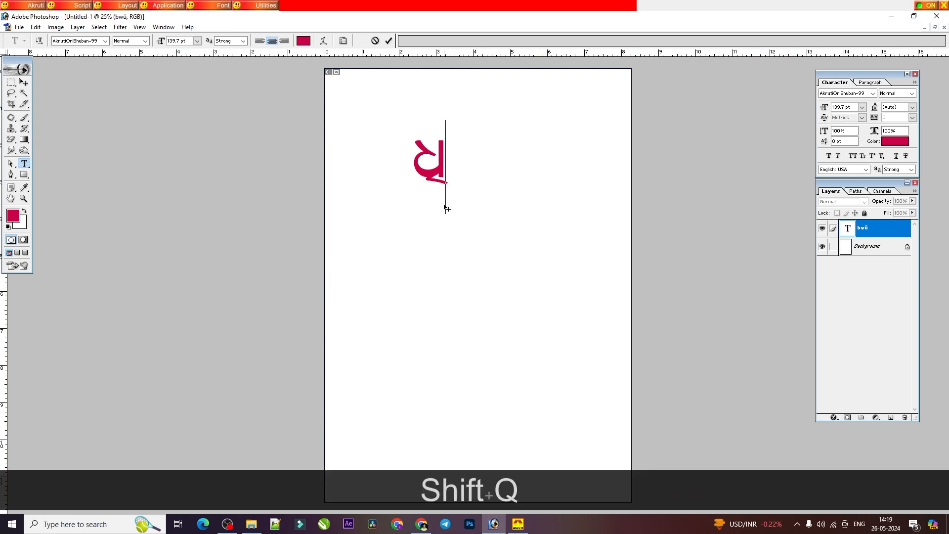
{"action": "type", "text": "s"}
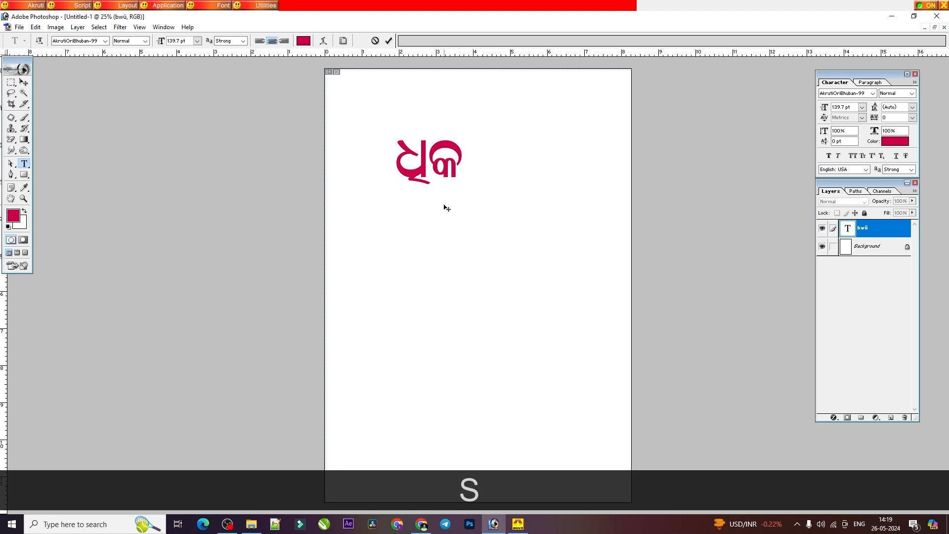
{"action": "type", "text": "dskj"}
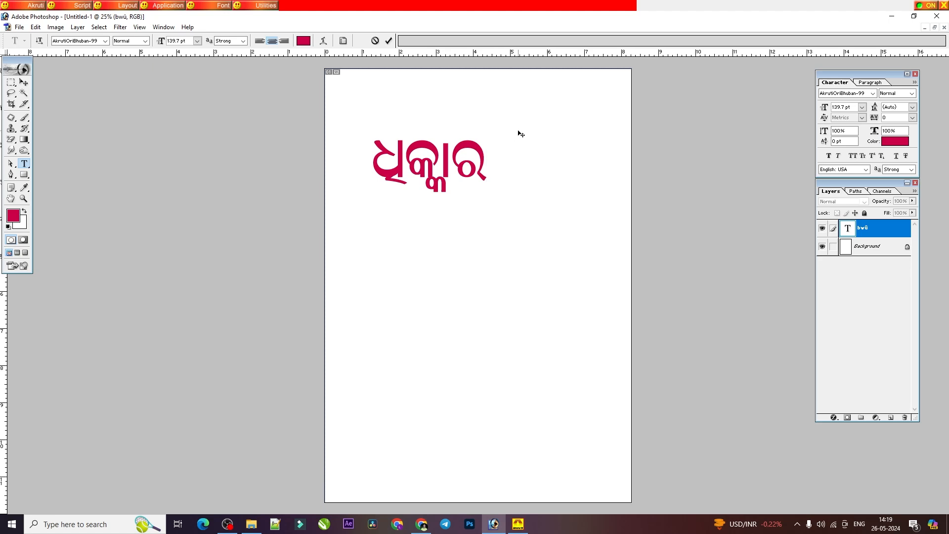
Step: Check the କ + ତ words in the PDF and replace ଧିକ୍କାର with ରକ୍ତ on the text layer
{"action": "left_click", "coordinate": [421, 524]}
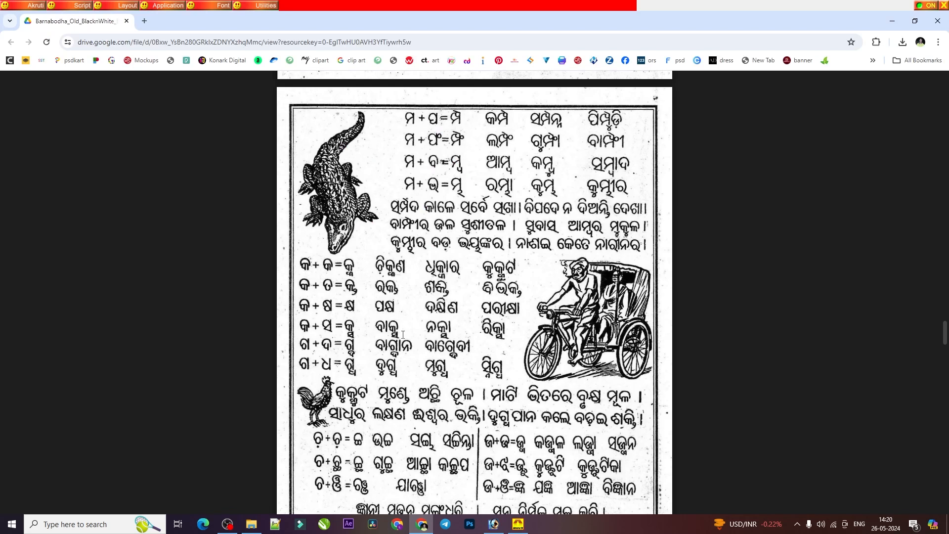
{"action": "left_click", "coordinate": [892, 21]}
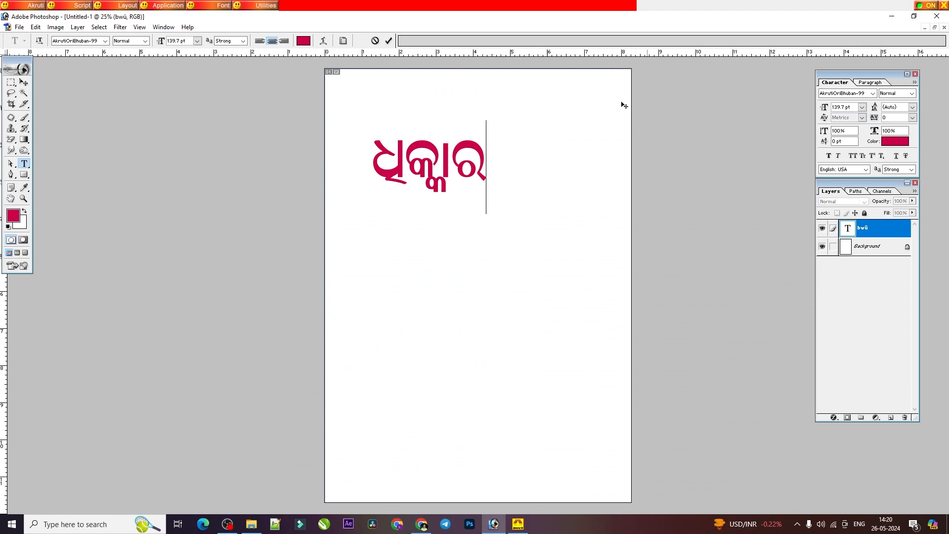
{"action": "double_click", "coordinate": [454, 160]}
{"action": "type", "text": "jsd"}
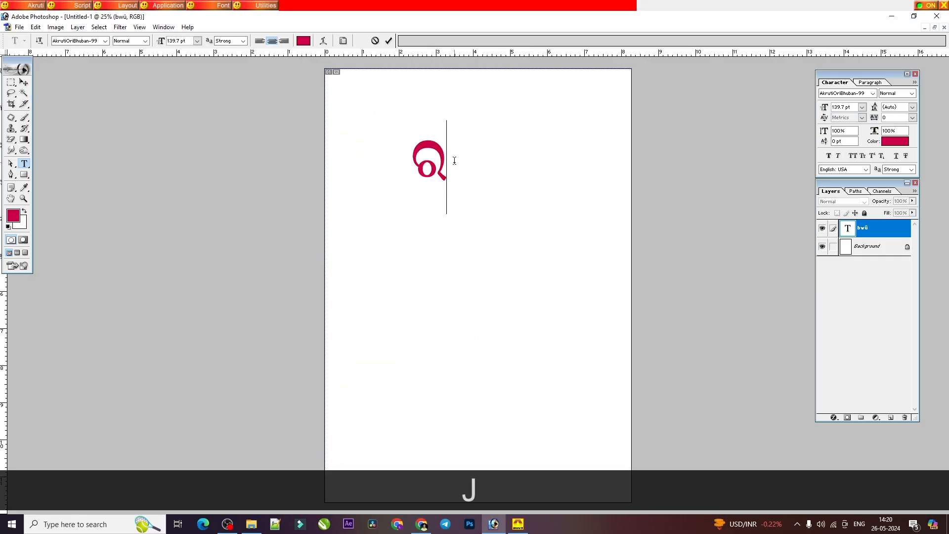
{"action": "type", "text": "f"}
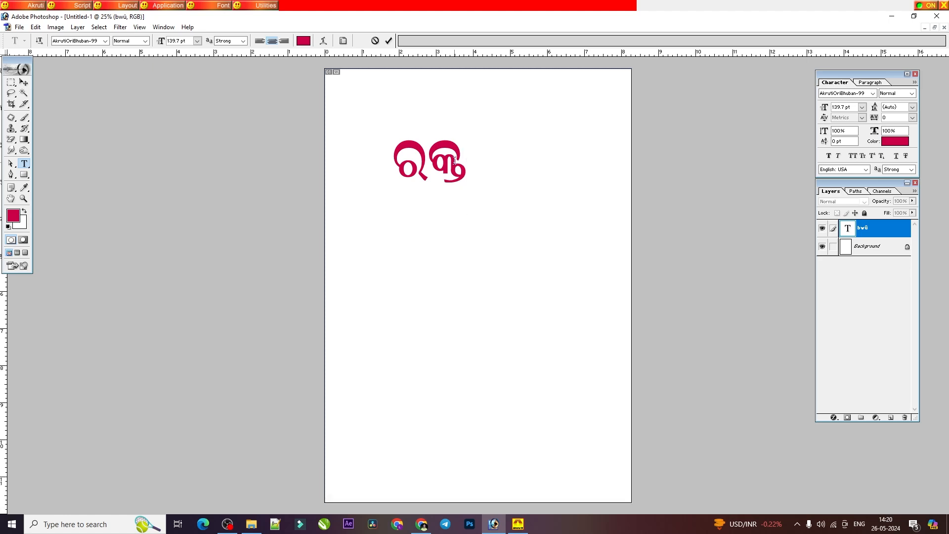
Step: Replace ରକ୍ତ with ଶକ୍ତ and add the ି sign to make ଶକ୍ତି
{"action": "key", "text": "BackSpace"}
{"action": "key", "text": "BackSpace"}
{"action": "key", "text": "BackSpace"}
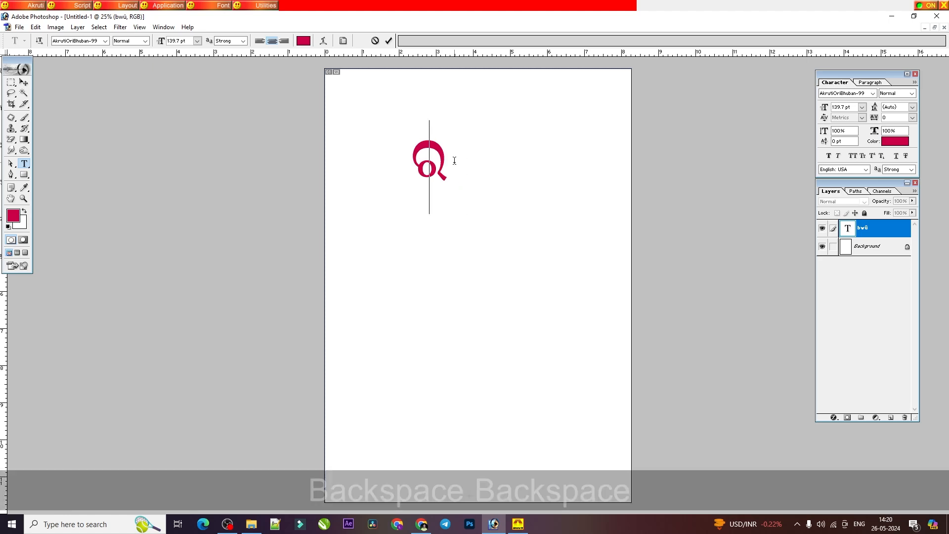
{"action": "type", "text": "K"}
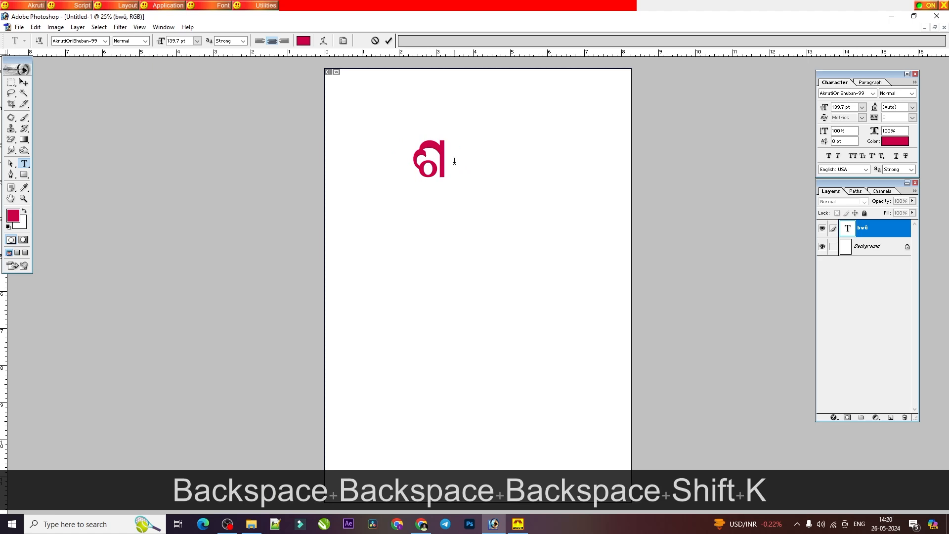
{"action": "type", "text": "sdf"}
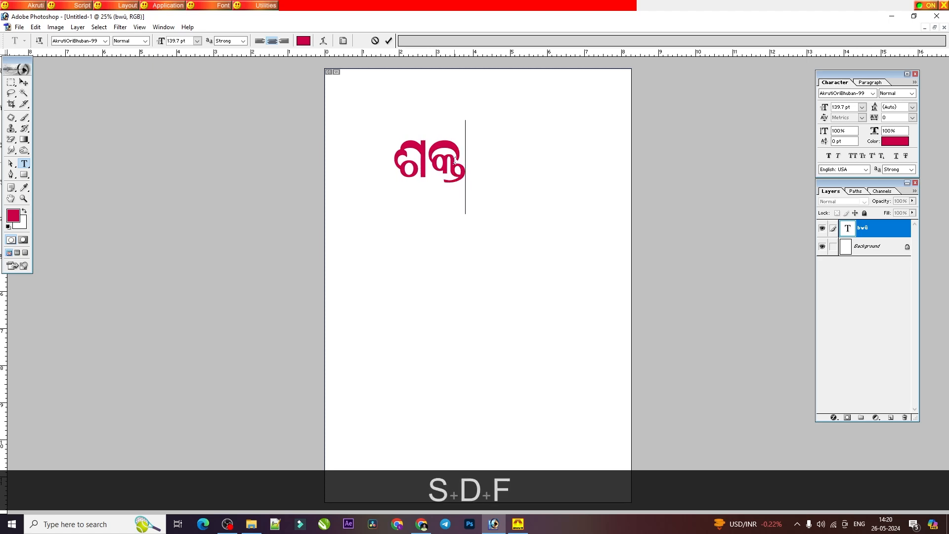
{"action": "type", "text": "g"}
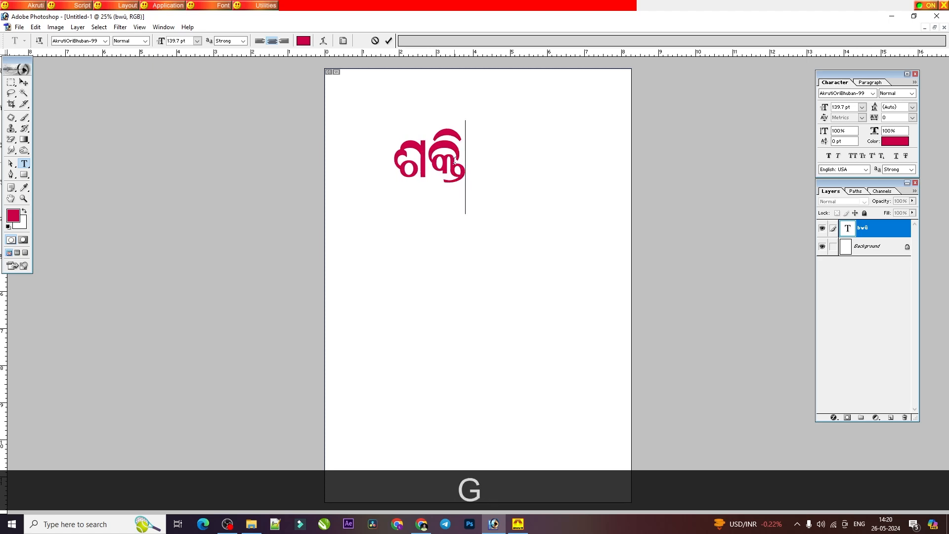
Step: Clear ଶକ୍ତି and enter ମନ୍ତ୍ରୀ, building its conjunct from ନ, ତ and ର joined with halanta
{"action": "key", "text": "BackSpace"}
{"action": "key", "text": "BackSpace"}
{"action": "key", "text": "BackSpace"}
{"action": "key", "text": "BackSpace"}
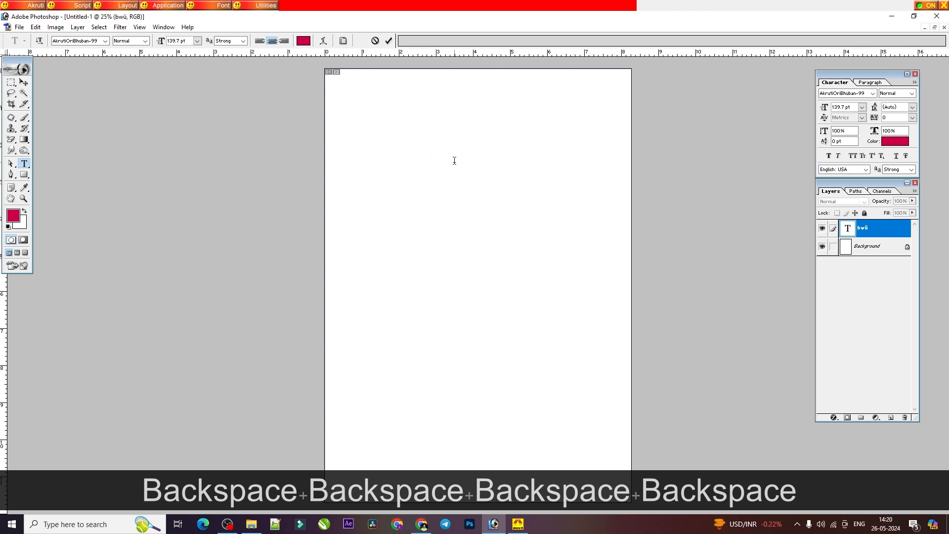
{"action": "key", "text": "BackSpace"}
{"action": "key", "text": "BackSpace"}
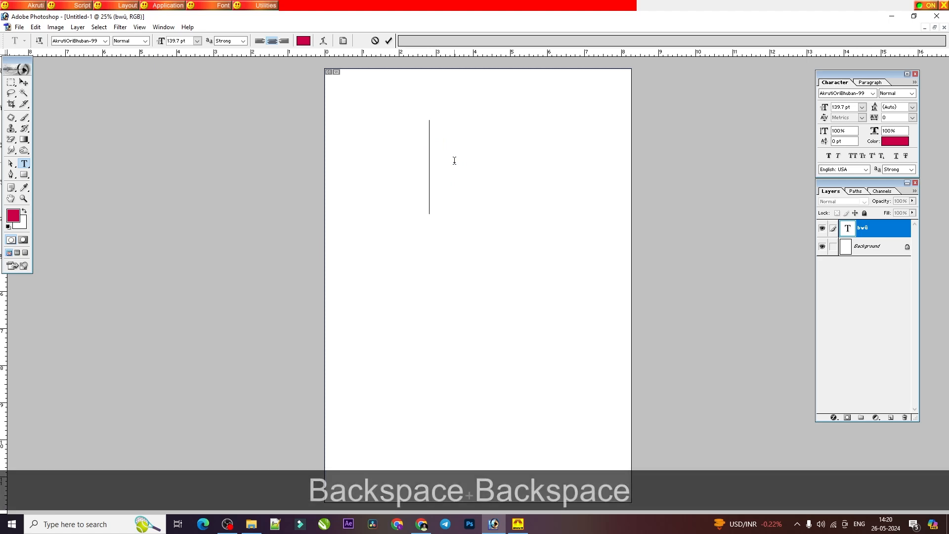
{"action": "type", "text": "s"}
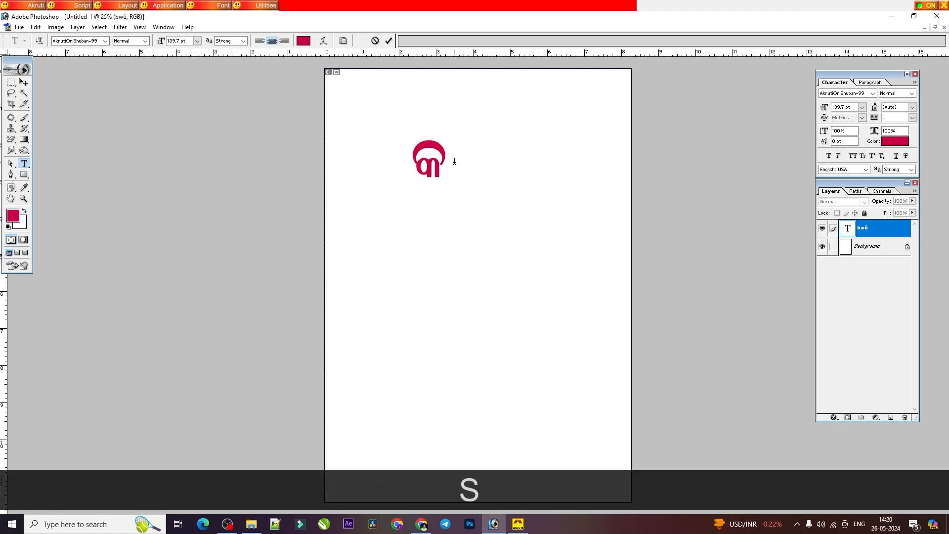
{"action": "key", "text": "BackSpace"}
{"action": "type", "text": "a"}
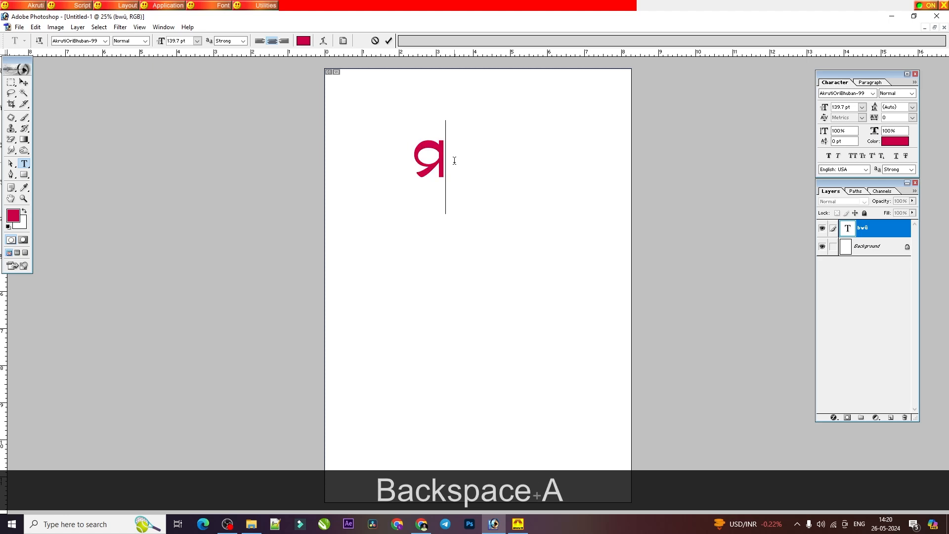
{"action": "type", "text": "edf"}
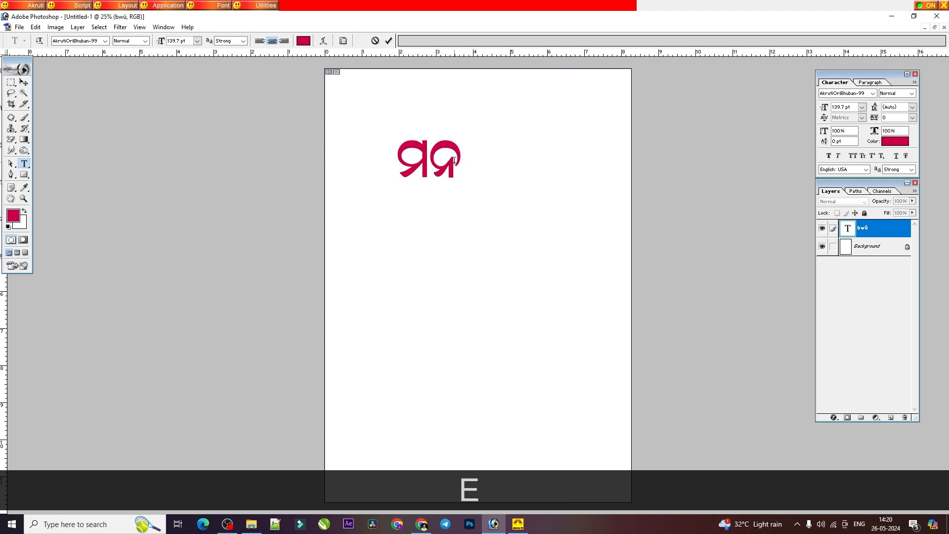
{"action": "type", "text": "d"}
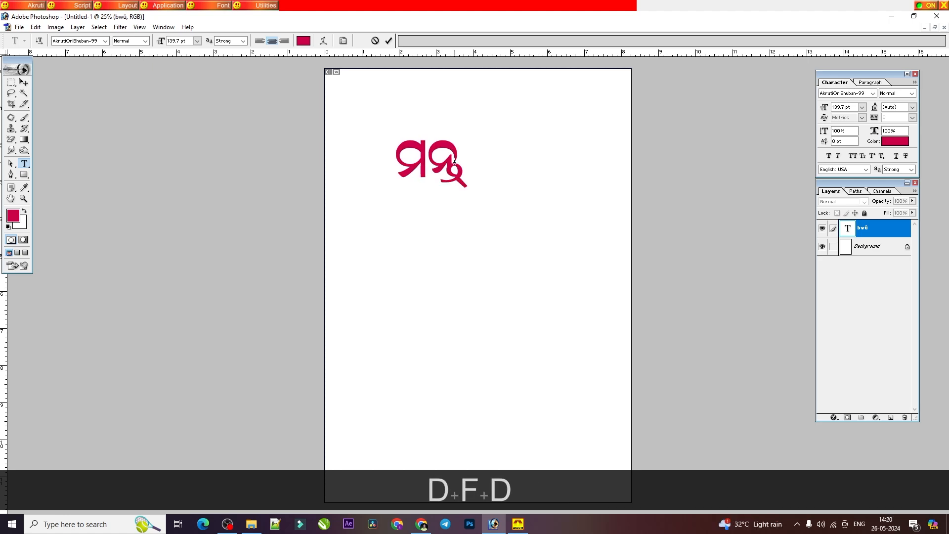
{"action": "type", "text": "jh"}
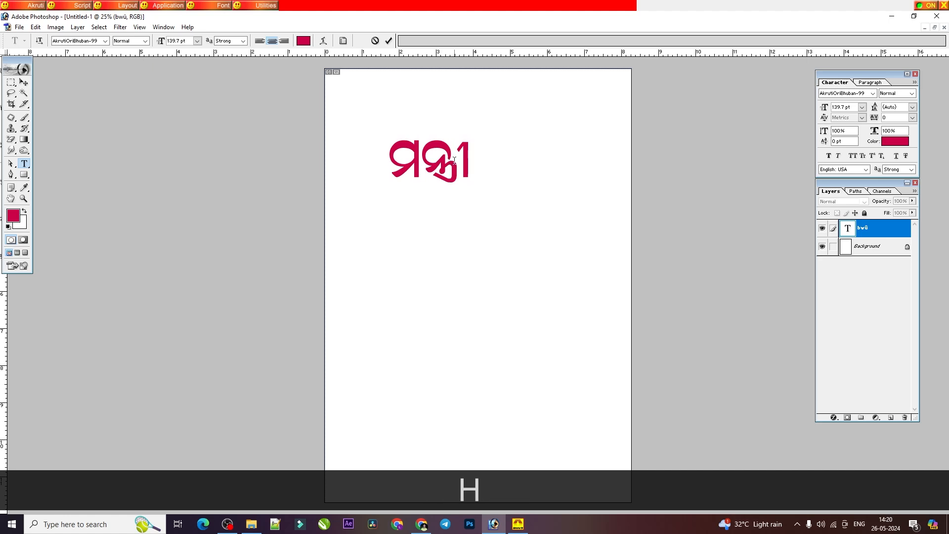
Step: Replace ମନ୍ତ୍ରୀ with the standalone conjunct ନ୍ତ୍ର, built from ନ, ତ and ର, and clear the text
{"action": "key", "text": "BackSpace"}
{"action": "key", "text": "BackSpace"}
{"action": "key", "text": "BackSpace"}
{"action": "key", "text": "BackSpace"}
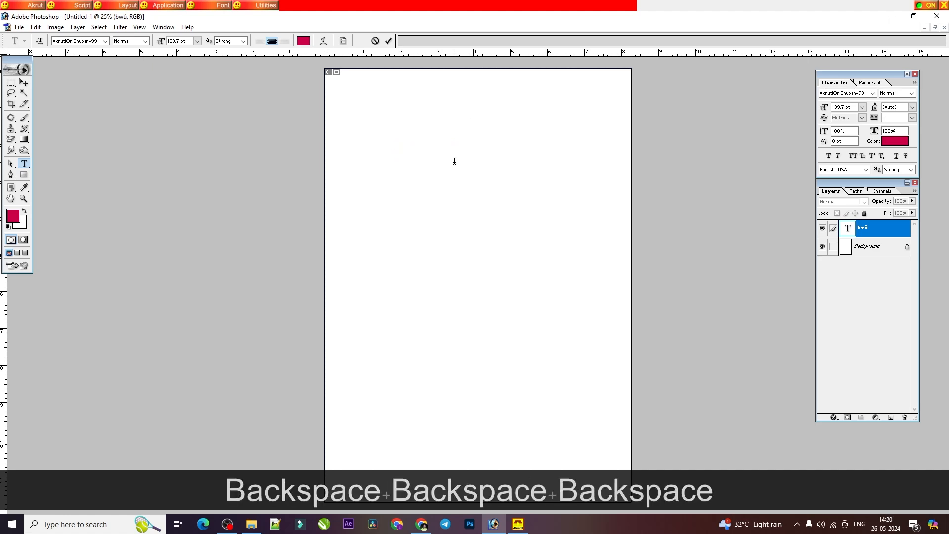
{"action": "type", "text": "e"}
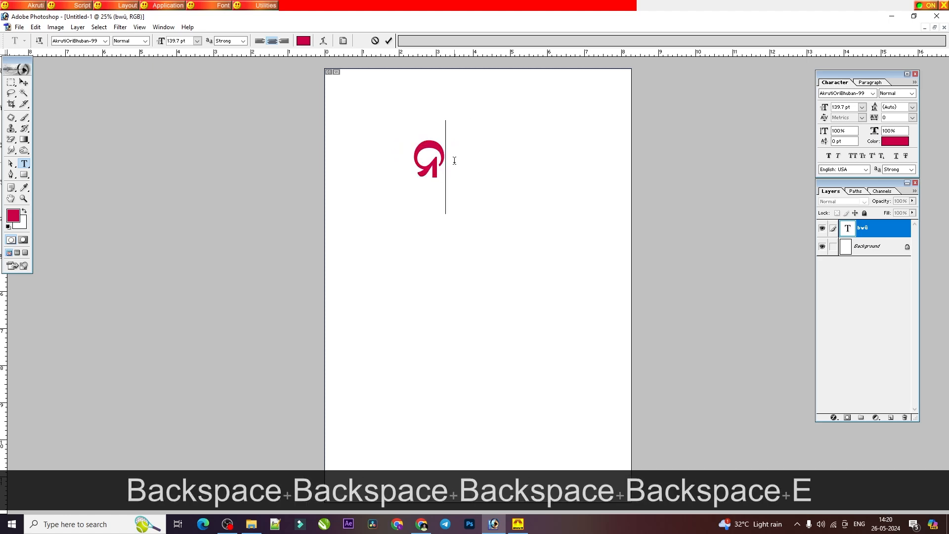
{"action": "key", "text": "BackSpace"}
{"action": "key", "text": "BackSpace"}
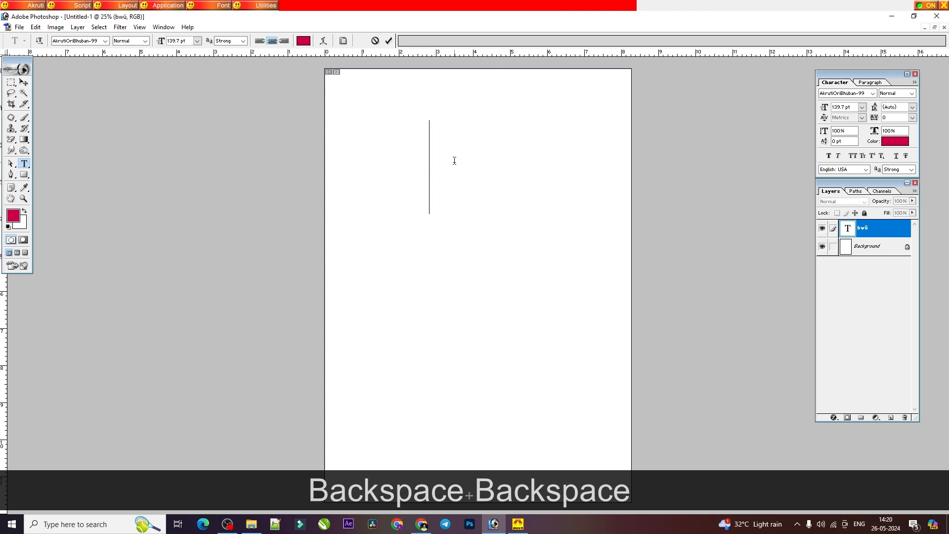
{"action": "type", "text": "e"}
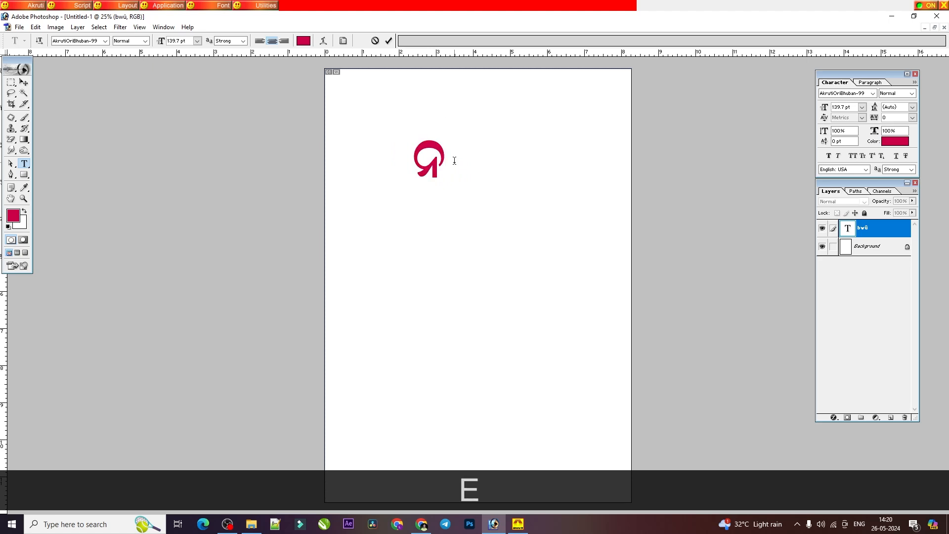
{"action": "type", "text": "df"}
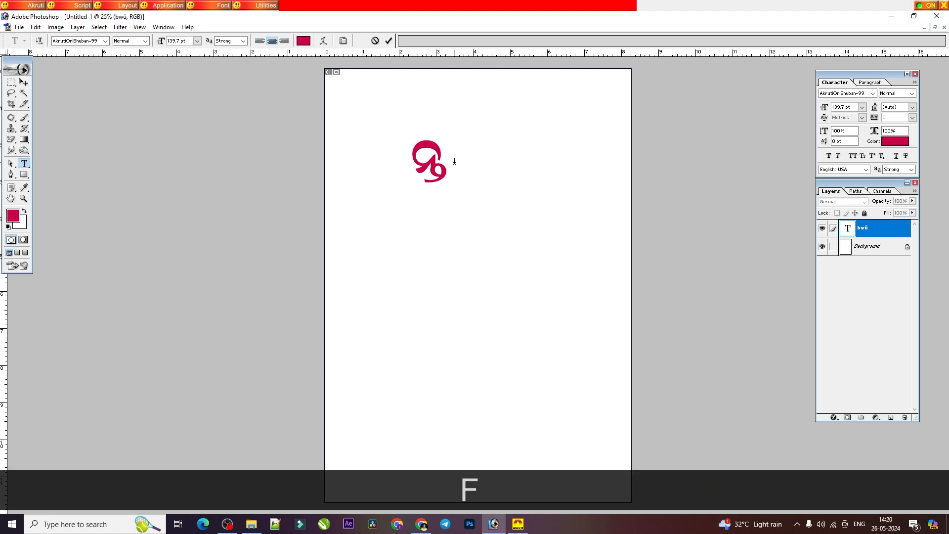
{"action": "type", "text": "dj"}
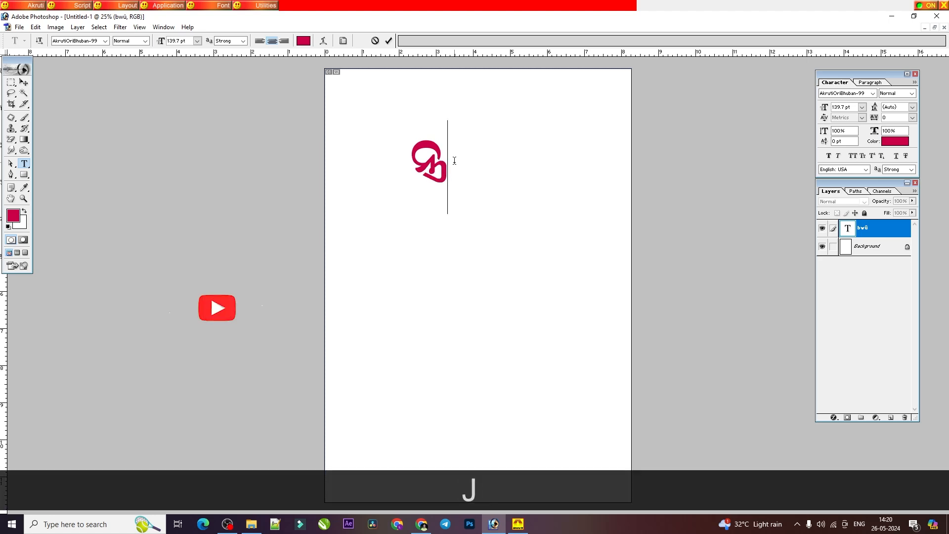
{"action": "key", "text": "BackSpace"}
{"action": "key", "text": "BackSpace"}
{"action": "key", "text": "BackSpace"}
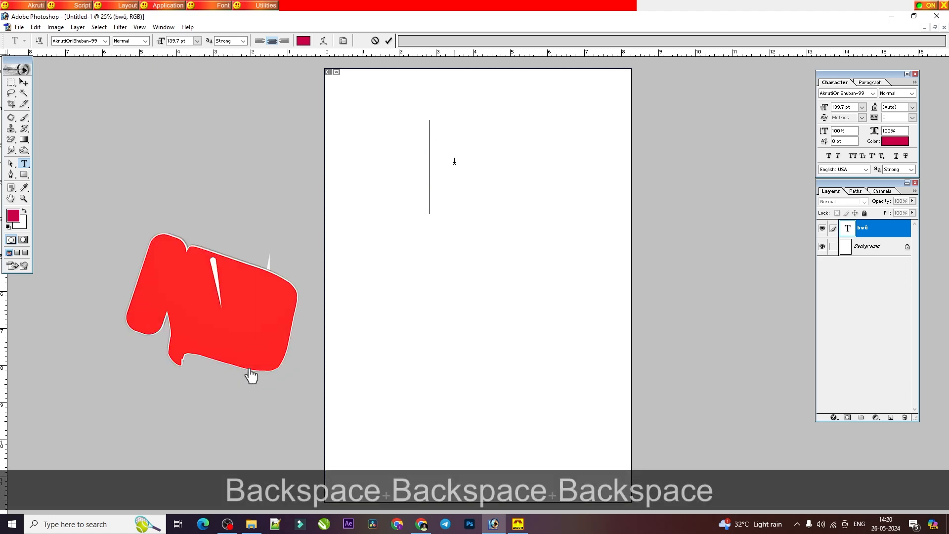
{"action": "left_click", "coordinate": [937, 16]}
{"action": "left_click", "coordinate": [464, 195]}
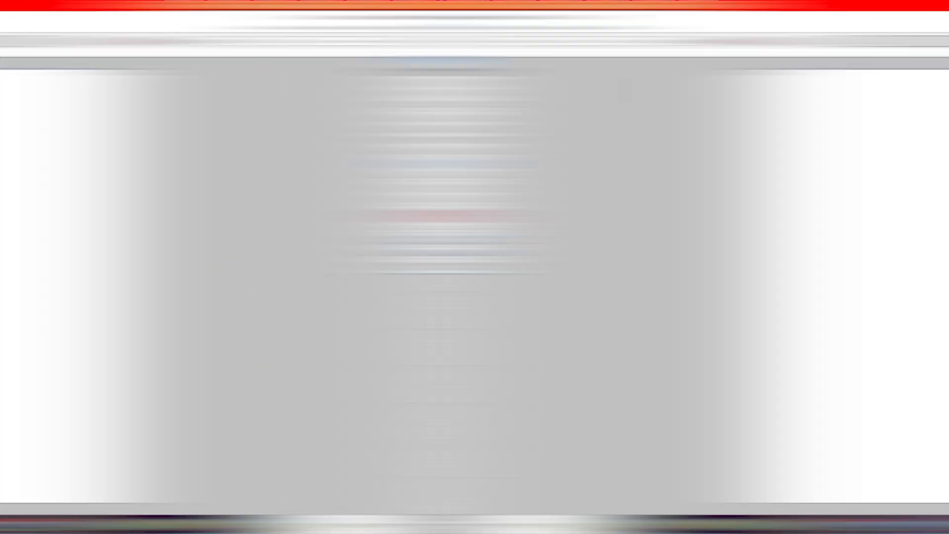
{"action": "left_click", "coordinate": [26, 5]}
{"action": "left_click", "coordinate": [41, 66]}
{"action": "left_click", "coordinate": [273, 387]}
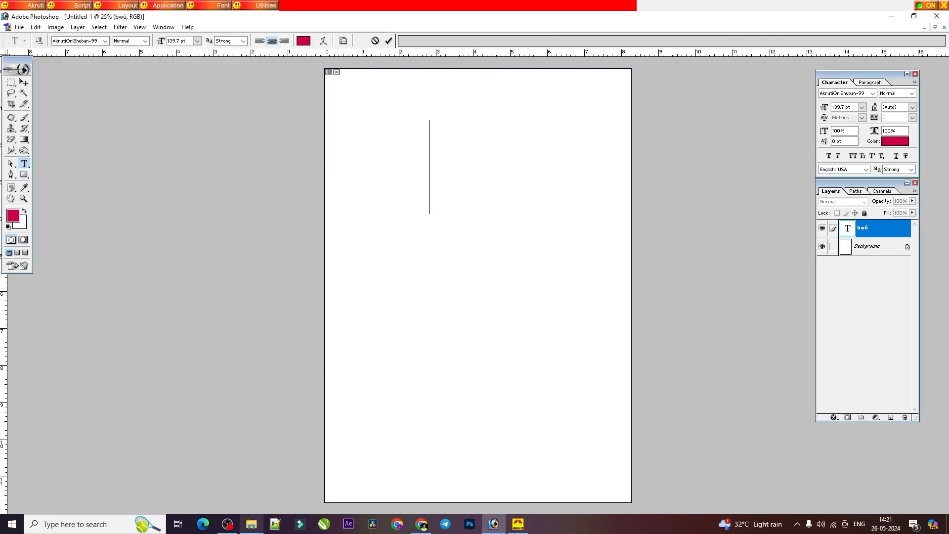
Step: Consult the କ + ଷ row on the PDF's crocodile page and enter the conjunct କ୍ଷ on the empty Photoshop text layer
{"action": "left_click", "coordinate": [422, 524]}
{"action": "scroll", "coordinate": [414, 303], "scroll_direction": "down", "scroll_amount": 2}
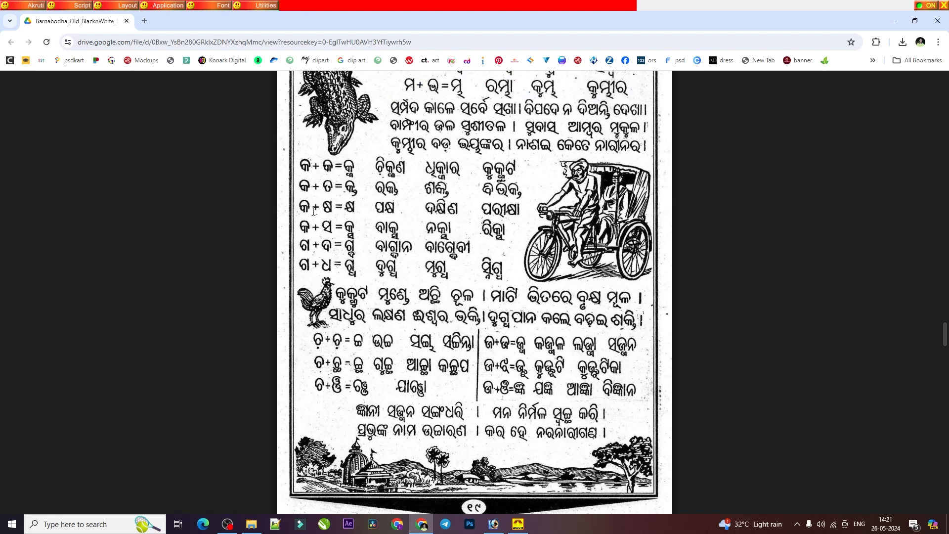
{"action": "left_click", "coordinate": [494, 524]}
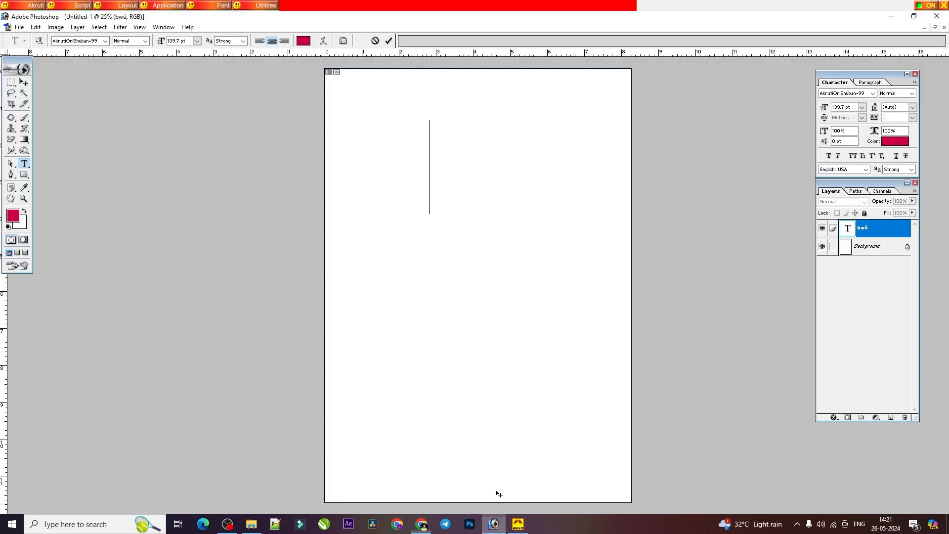
{"action": "type", "text": "$"}
{"action": "key", "text": "BackSpace"}
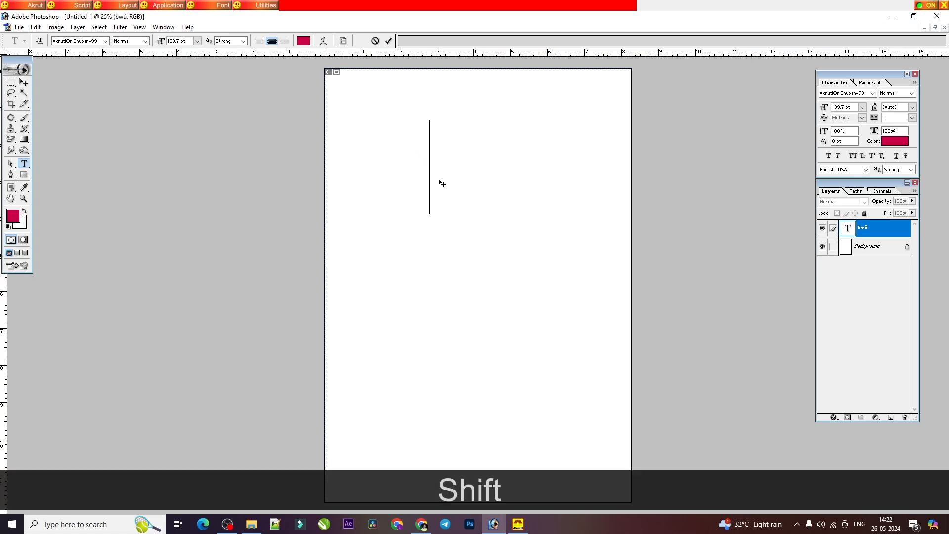
{"action": "type", "text": "$"}
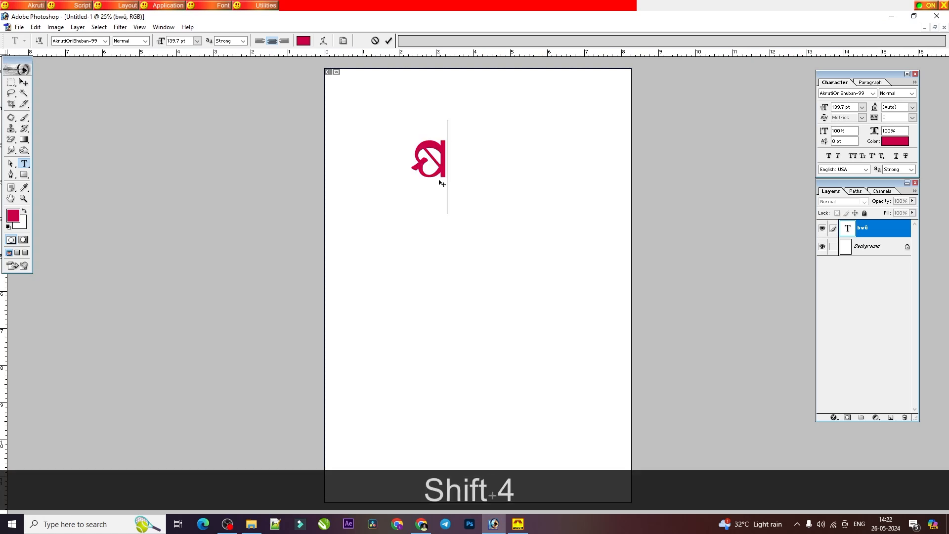
Step: Clear the conjunct କ୍ଷ, recheck its row in the PDF, enter it from କ, halanta and ଷ, and clear the text again
{"action": "key", "text": "BackSpace"}
{"action": "key", "text": "BackSpace"}
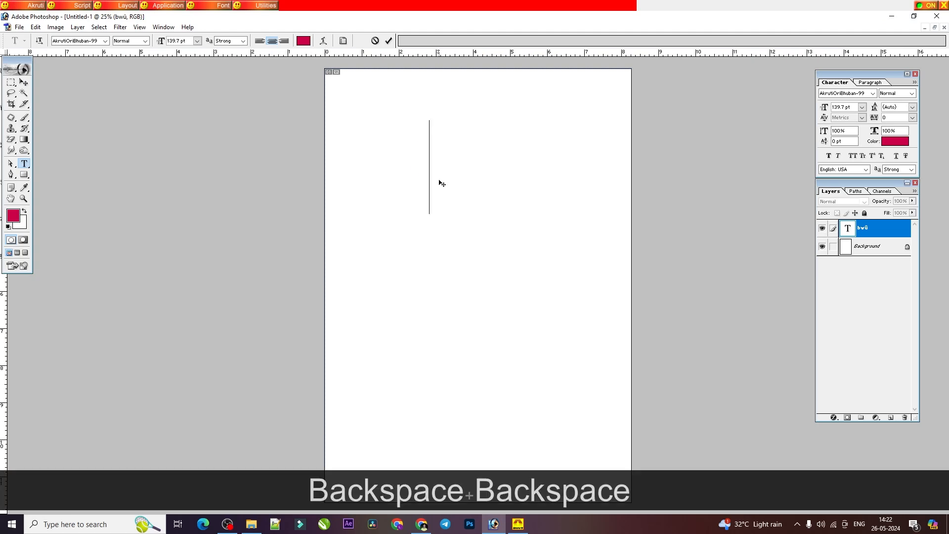
{"action": "left_click", "coordinate": [422, 527]}
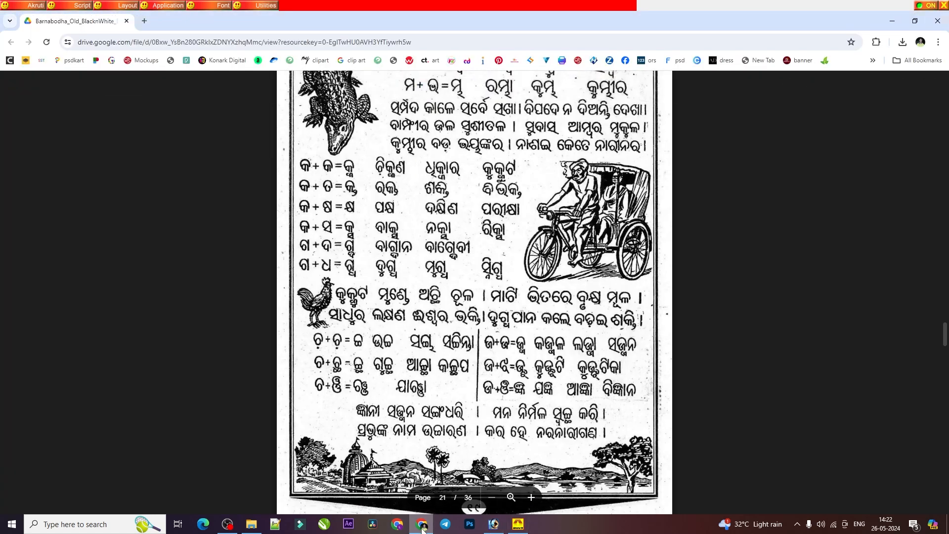
{"action": "left_click", "coordinate": [493, 524]}
{"action": "type", "text": "sdL"}
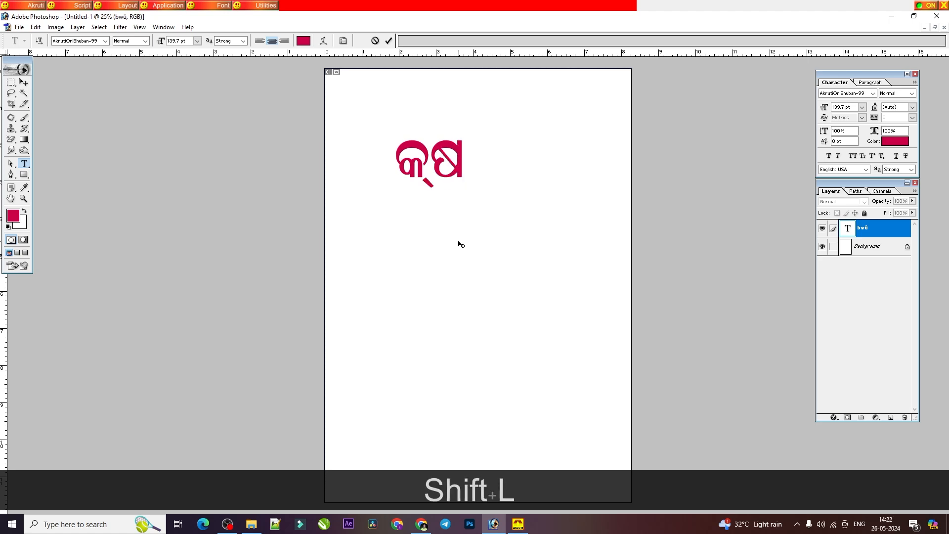
{"action": "key", "text": "BackSpace"}
{"action": "key", "text": "BackSpace"}
{"action": "key", "text": "BackSpace"}
{"action": "key", "text": "BackSpace"}
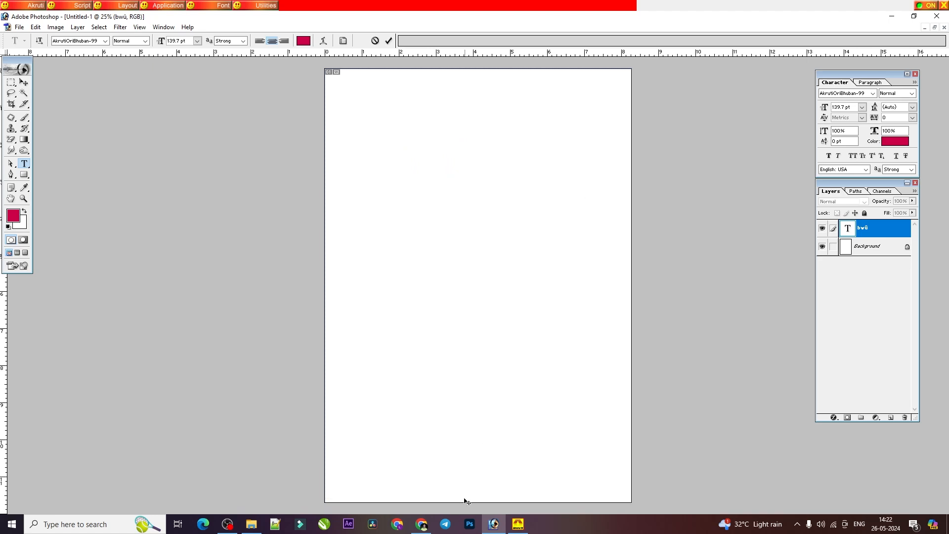
Step: Consult the PDF's କ + ସ row and enter the conjunct କ୍ସ on the empty Photoshop text layer
{"action": "left_click", "coordinate": [420, 525]}
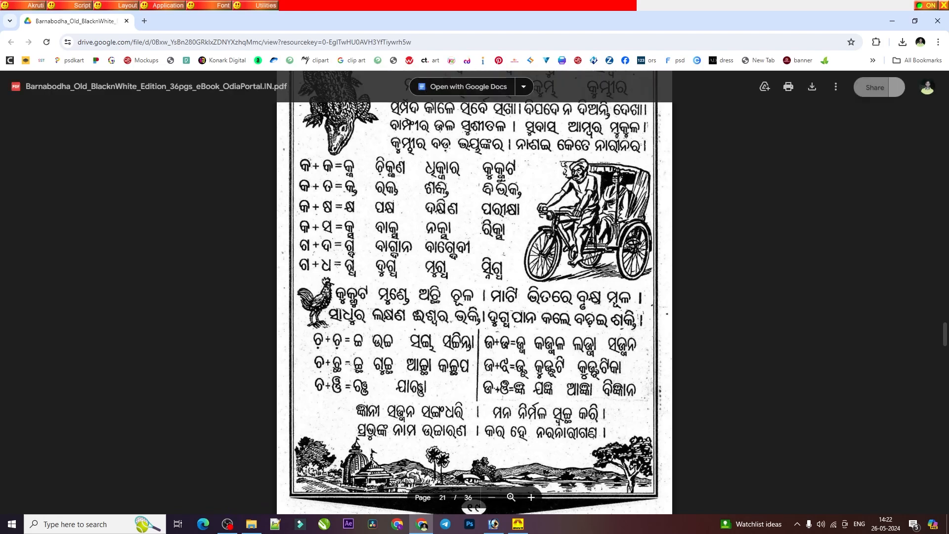
{"action": "left_click", "coordinate": [494, 524]}
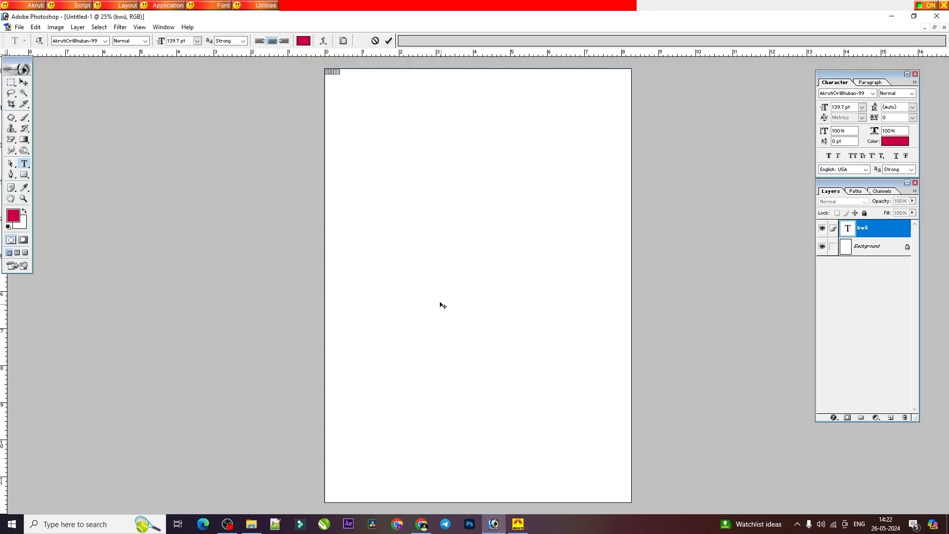
{"action": "type", "text": "sdt"}
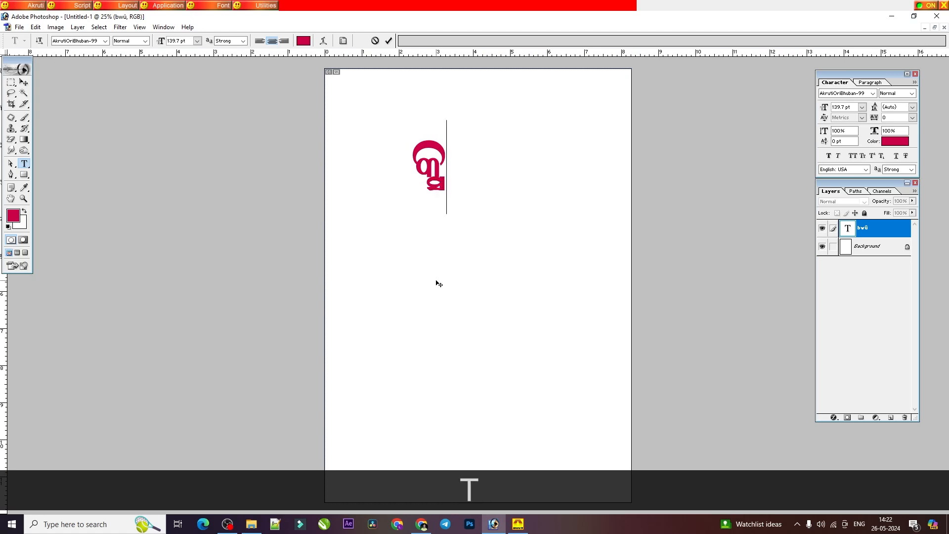
Step: Replace the standalone conjunct କ୍ସ with the word ବାକ୍ସ
{"action": "key", "text": "BackSpace"}
{"action": "key", "text": "BackSpace"}
{"action": "key", "text": "BackSpace"}
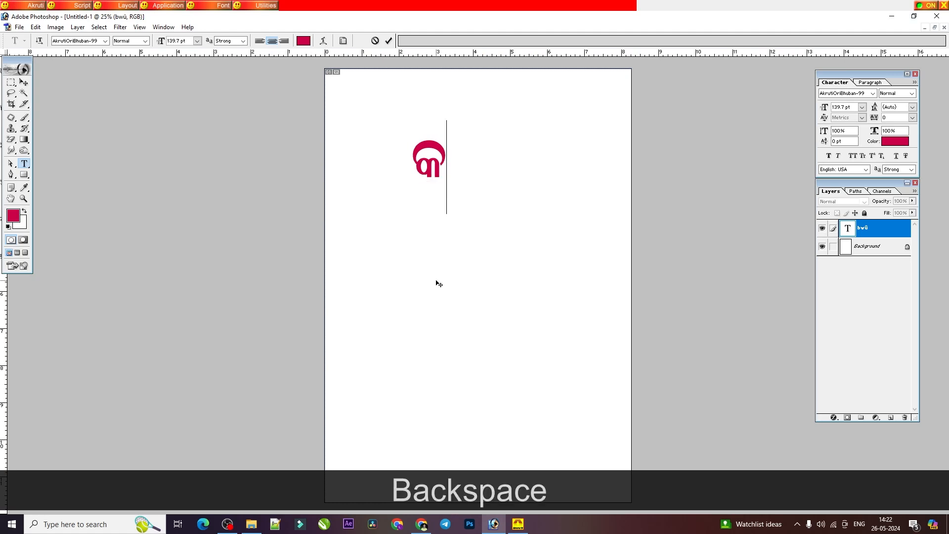
{"action": "type", "text": "qls"}
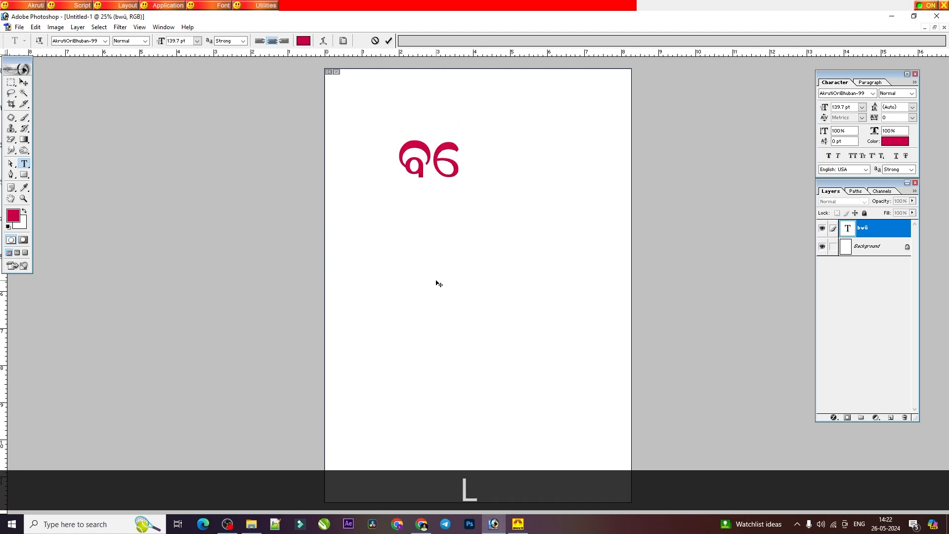
{"action": "type", "text": "dt"}
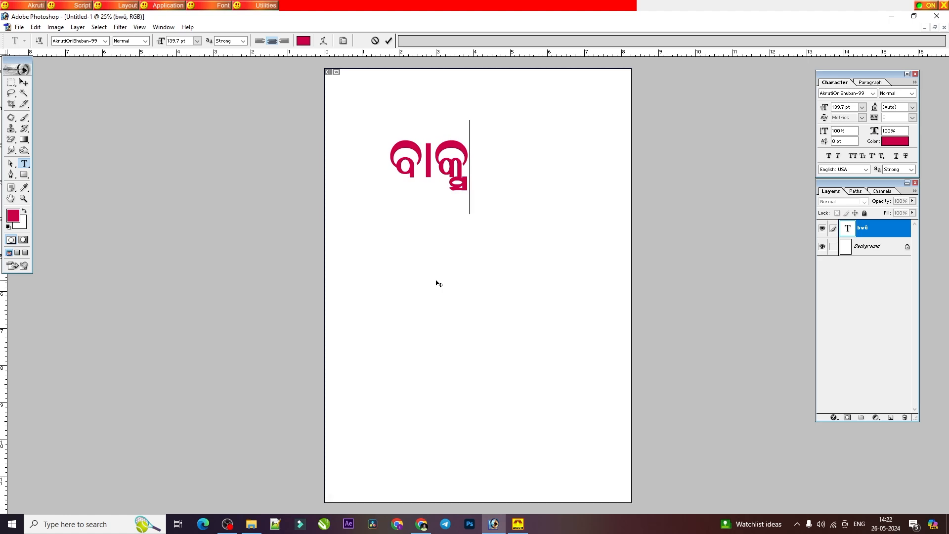
Step: Consult the PDF's ଗ + ଦ row and enter the conjunct ଗ୍ଦ on the empty Photoshop text layer, using ଗ, halanta and ଦ
{"action": "left_click", "coordinate": [421, 524]}
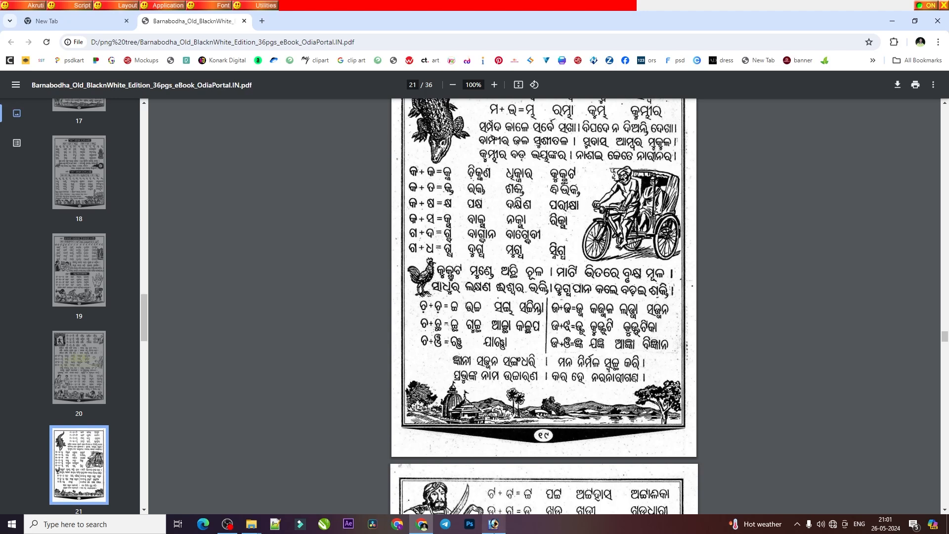
{"action": "left_click", "coordinate": [494, 524]}
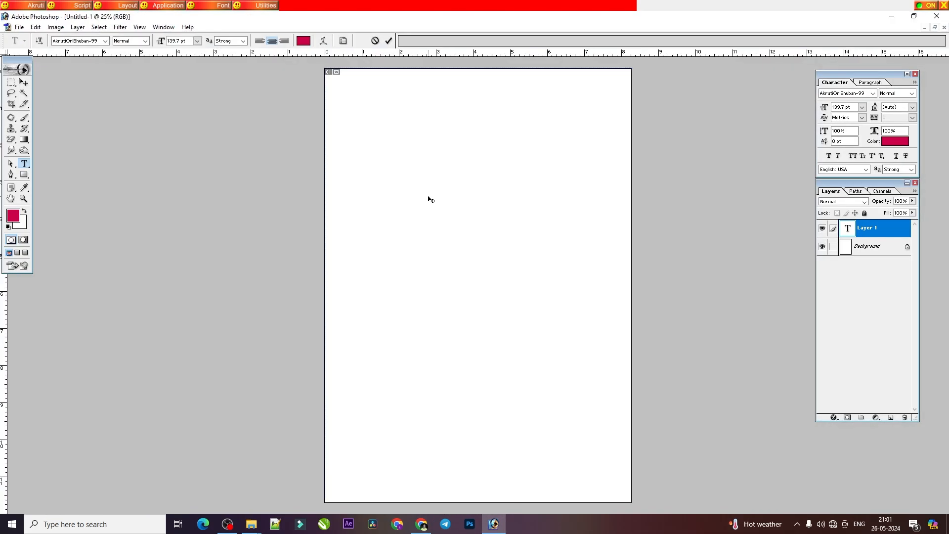
{"action": "type", "text": "ଗ"}
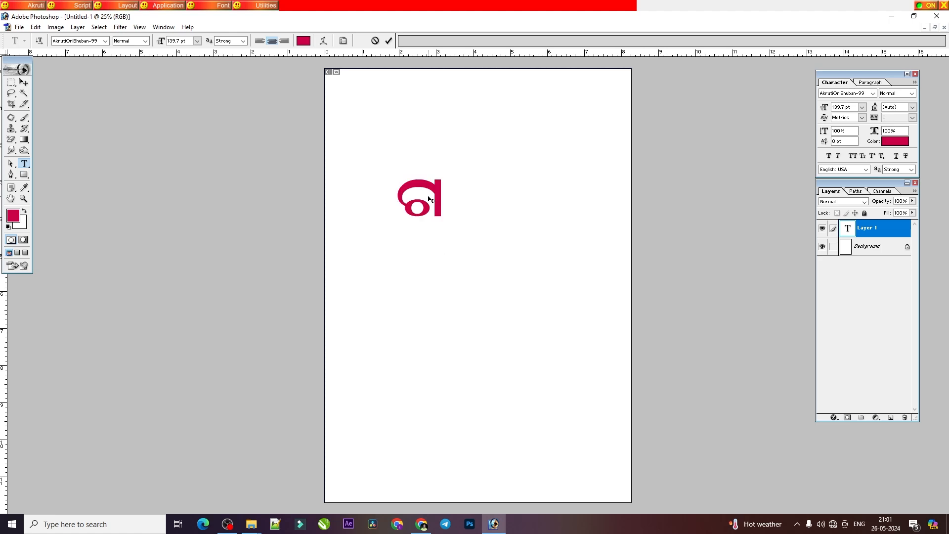
{"action": "type", "text": "୍ପ"}
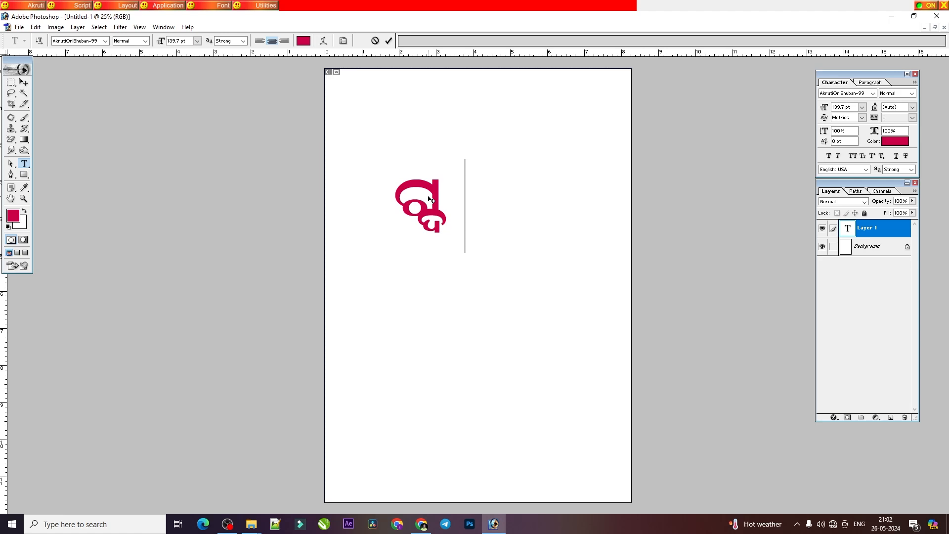
Step: Replace ଗ୍ଦ with the conjunct ଗ୍ଧ, built from ଗ, halanta and ଧ
{"action": "key", "text": "BackSpace"}
{"action": "key", "text": "BackSpace"}
{"action": "key", "text": "BackSpace"}
{"action": "key", "text": "BackSpace"}
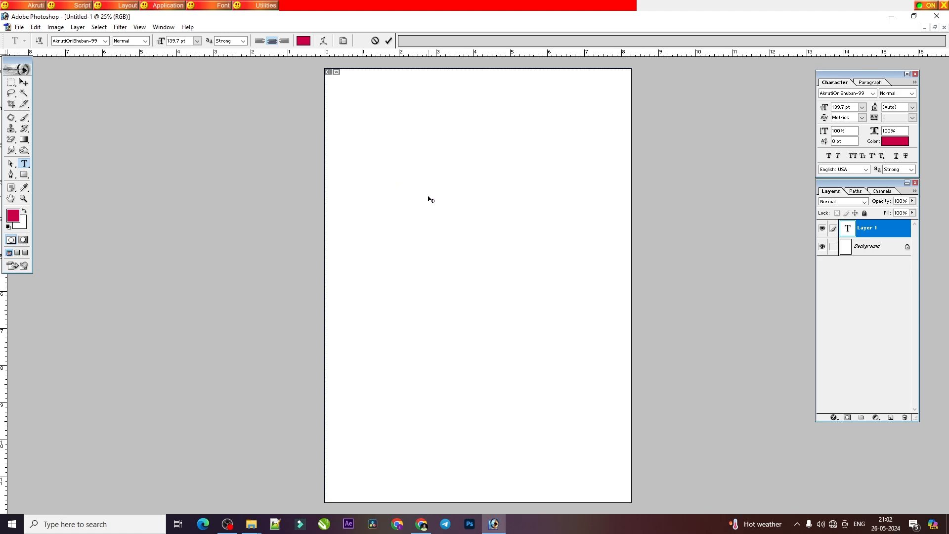
{"action": "type", "text": "ଣ"}
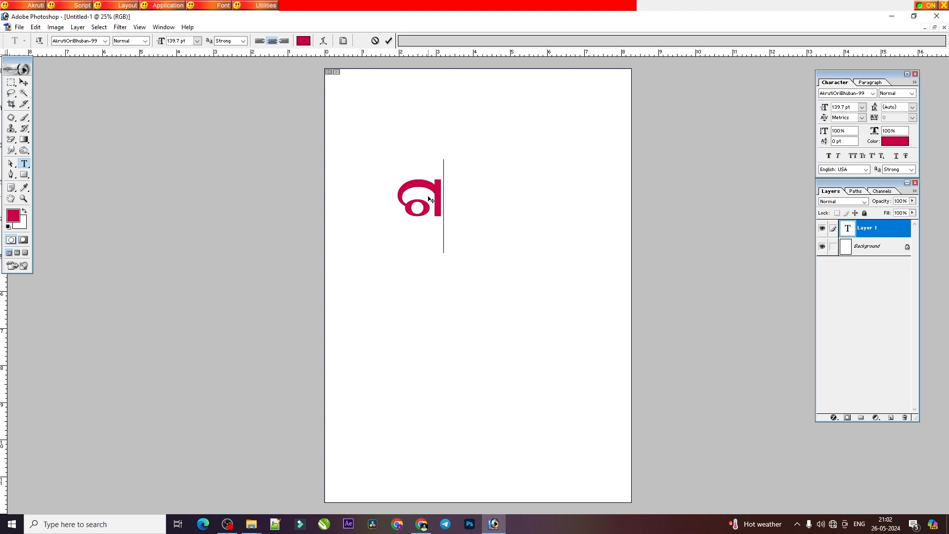
{"action": "type", "text": "୍ଣ"}
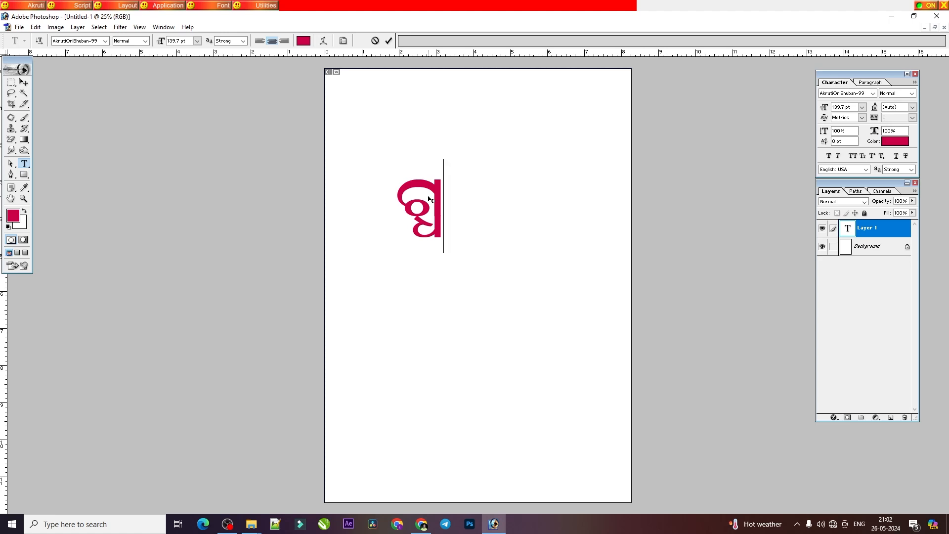
Step: Clear the conjunct ଗ୍ଧ and write out its letters as ଗ+ଧ
{"action": "key", "text": "BackSpace"}
{"action": "key", "text": "BackSpace"}
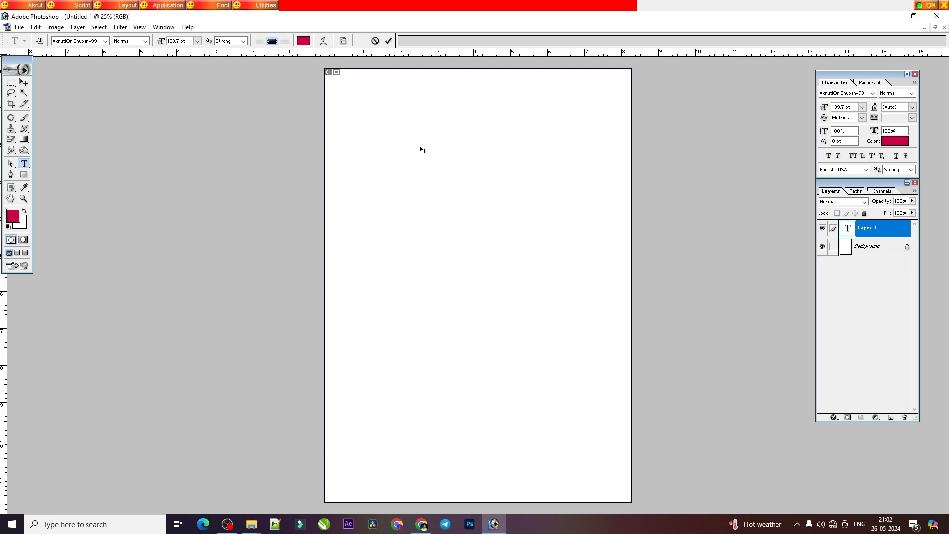
{"action": "type", "text": "ଗୀ"}
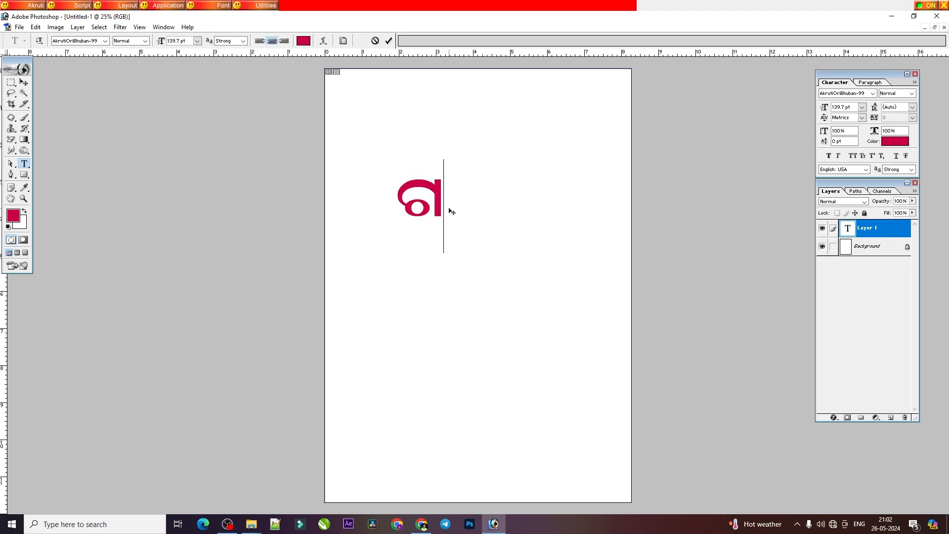
{"action": "type", "text": "1"}
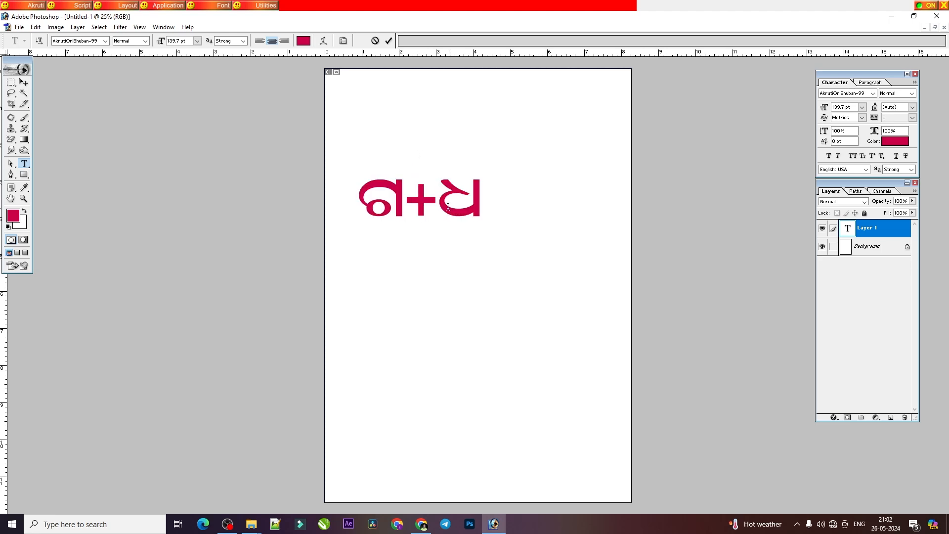
Step: Commit the ଗ+ଧ text, move it higher on the page, and undo the duplicate placed below it
{"action": "key", "text": "ctrl+Return"}
{"action": "left_click_drag", "start_coordinate": [430, 195], "coordinate": [462, 203]}
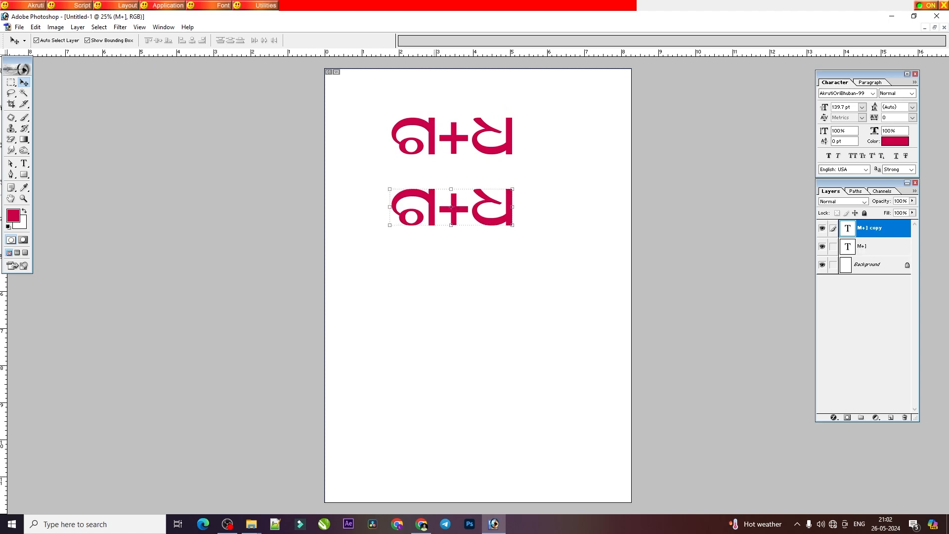
{"action": "key", "text": "ctrl+z"}
Step: Add a second line below ଗ+ଧ with the conjuncts ଗ୍ଧ and ଗ୍ଦ separated by a space
{"action": "left_click", "coordinate": [24, 163]}
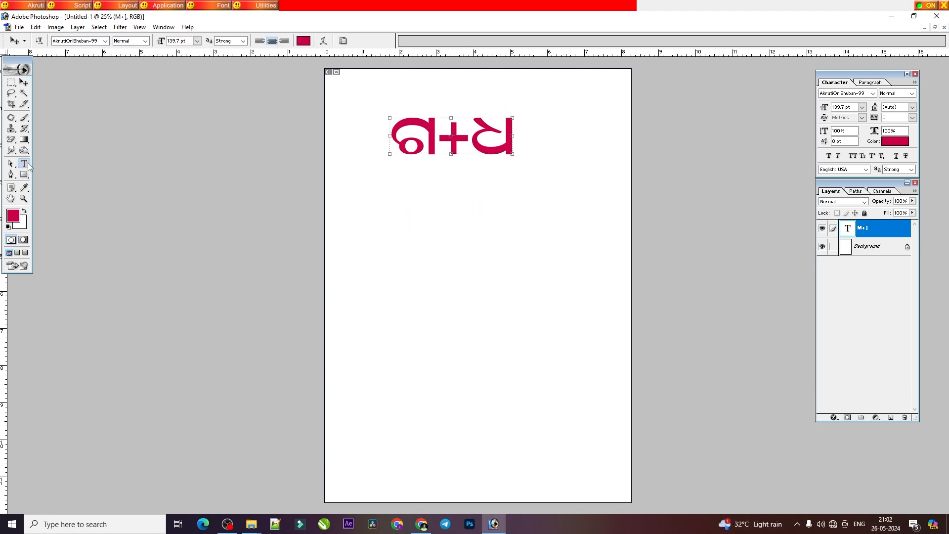
{"action": "left_click", "coordinate": [508, 148]}
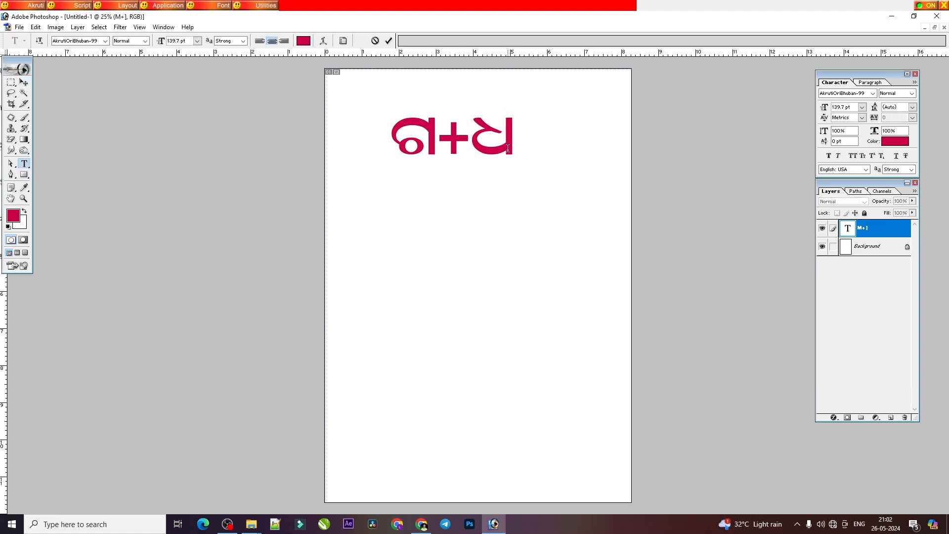
{"action": "key", "text": "Return"}
{"action": "type", "text": "M"}
{"action": "type", "text": "୍ଧ"}
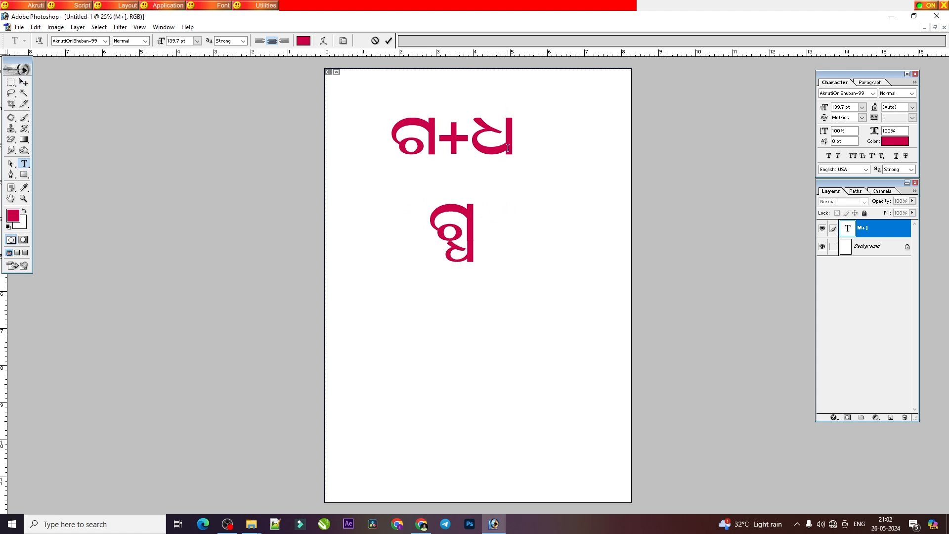
{"action": "type", "text": " ଗ୍"}
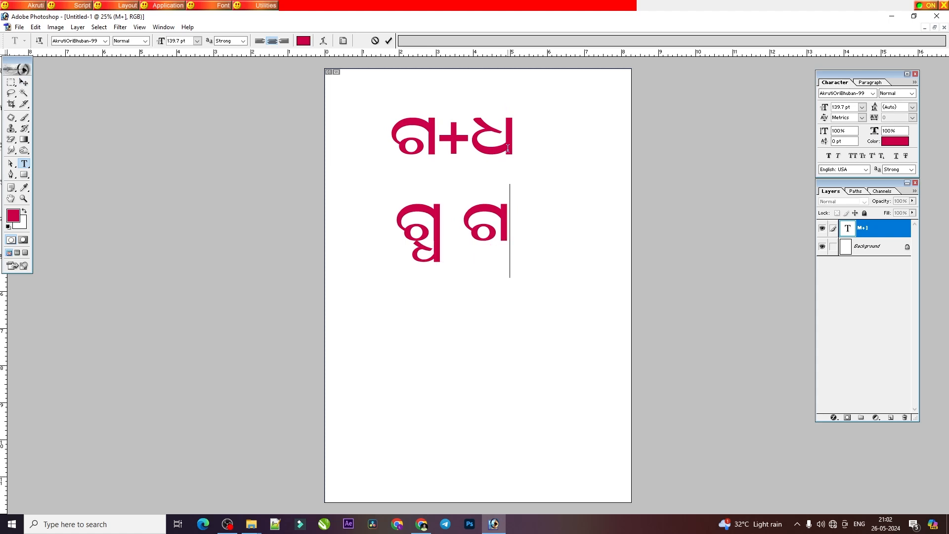
{"action": "type", "text": "ପ"}
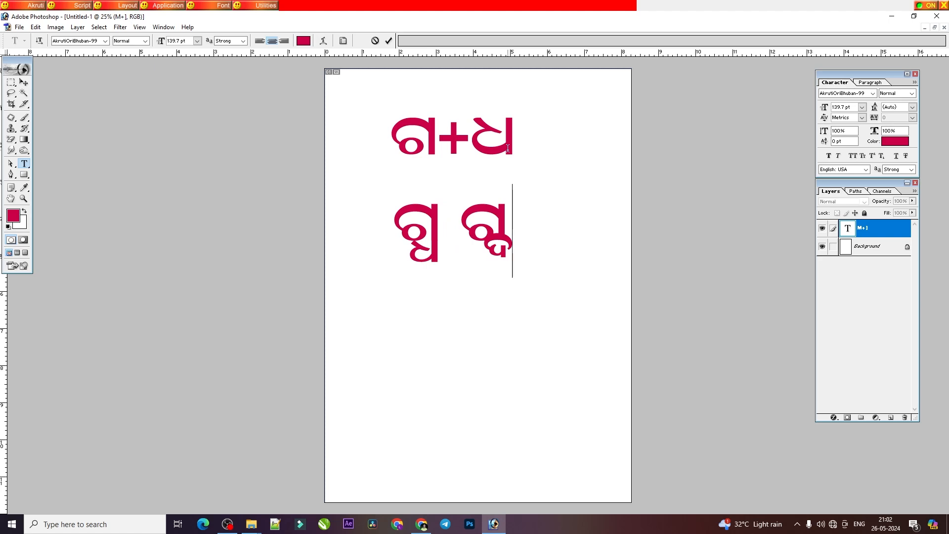
Step: Delete the conjuncts on the second line and the ଗ+ଧ line above them
{"action": "key", "text": "BackSpace"}
{"action": "key", "text": "BackSpace"}
{"action": "key", "text": "BackSpace"}
{"action": "key", "text": "BackSpace"}
{"action": "key", "text": "BackSpace"}
{"action": "key", "text": "BackSpace"}
{"action": "key", "text": "BackSpace"}
{"action": "key", "text": "BackSpace"}
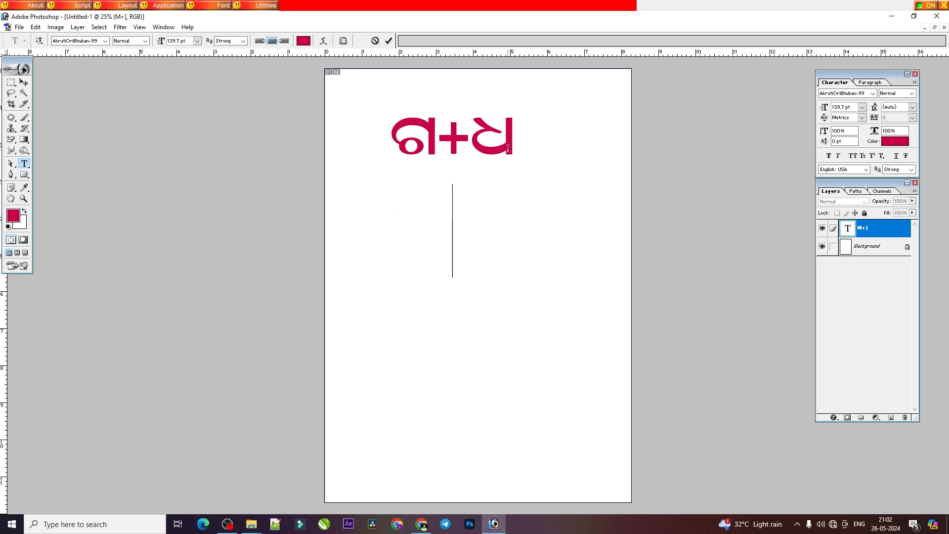
{"action": "key", "text": "BackSpace"}
{"action": "key", "text": "BackSpace"}
{"action": "key", "text": "BackSpace"}
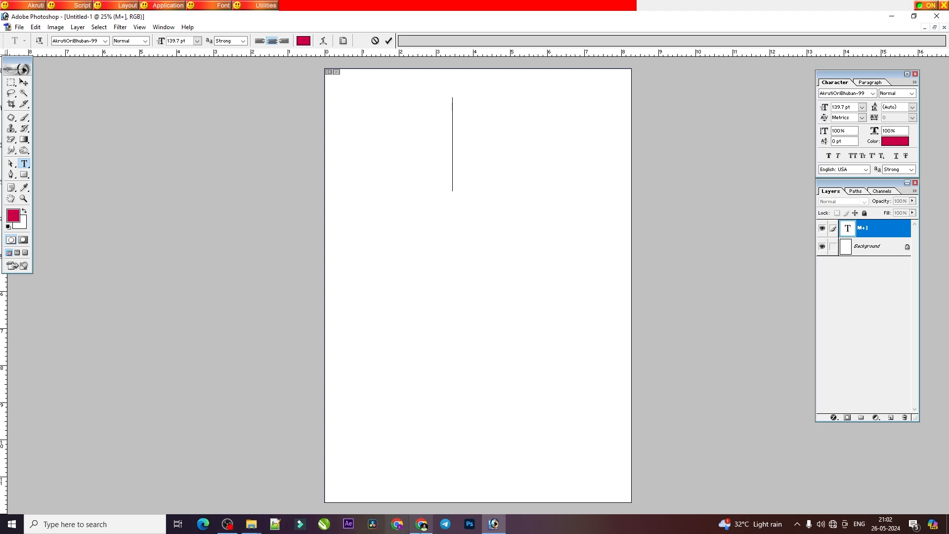
Step: Consult the PDF's ଗ + ଦ examples and enter the word ବାଗ୍ଦାନ on the empty Photoshop text layer
{"action": "left_click", "coordinate": [426, 518]}
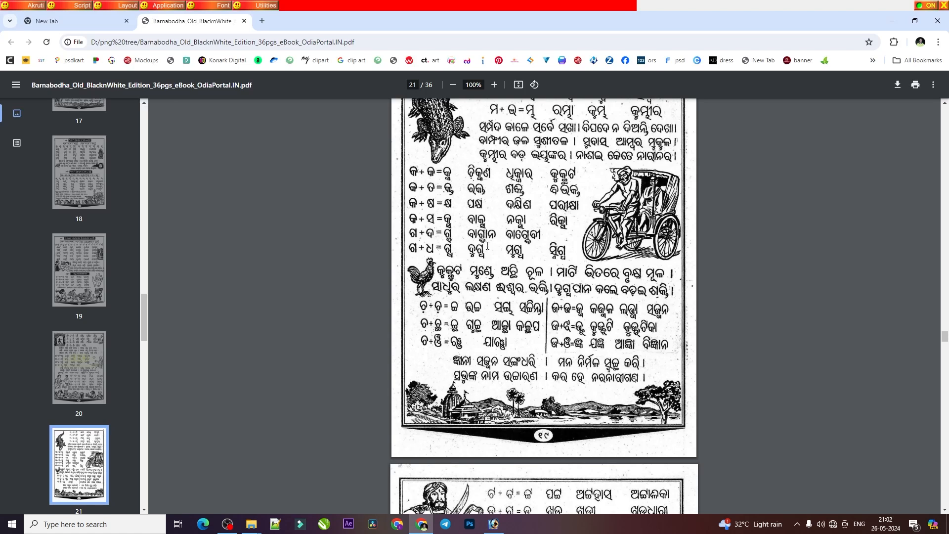
{"action": "left_click", "coordinate": [493, 524]}
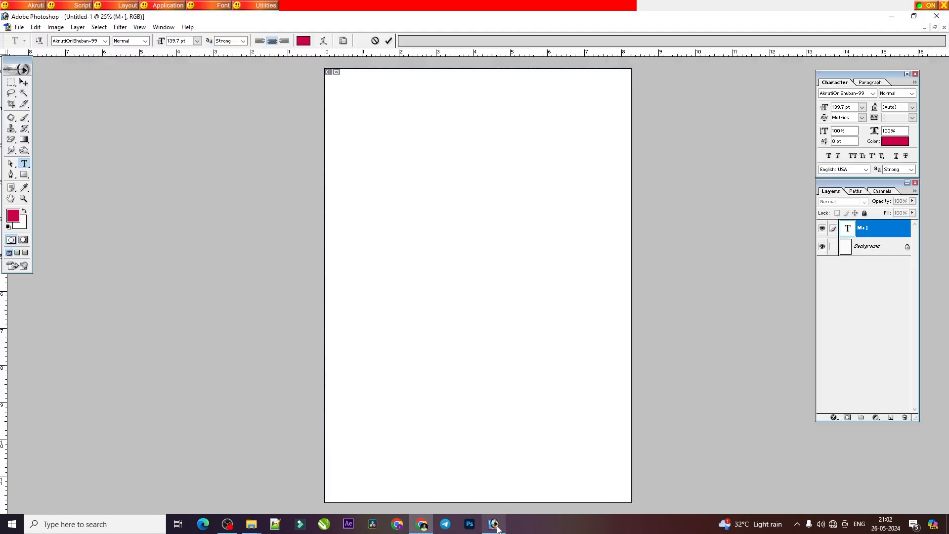
{"action": "type", "text": "ାଗଦା"}
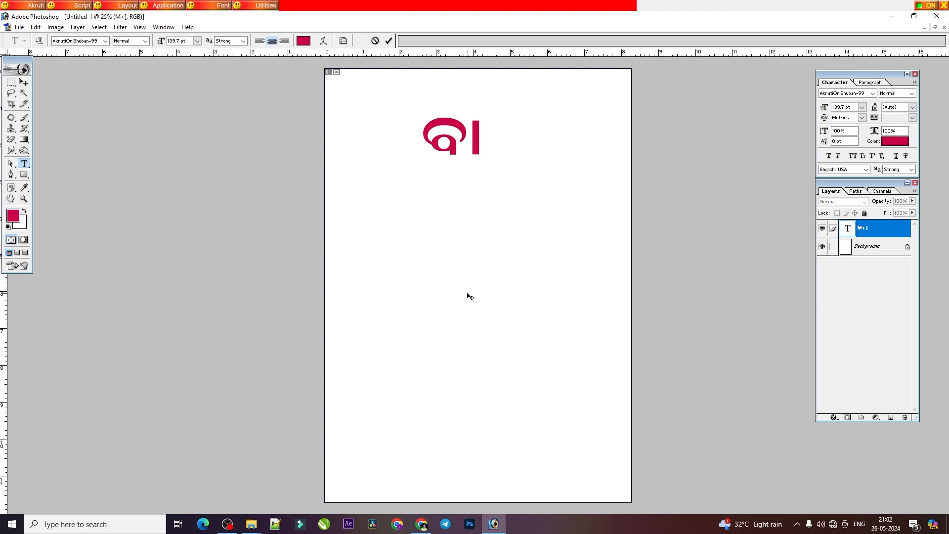
{"action": "key", "text": "BackSpace"}
{"action": "key", "text": "BackSpace"}
{"action": "type", "text": "୍"}
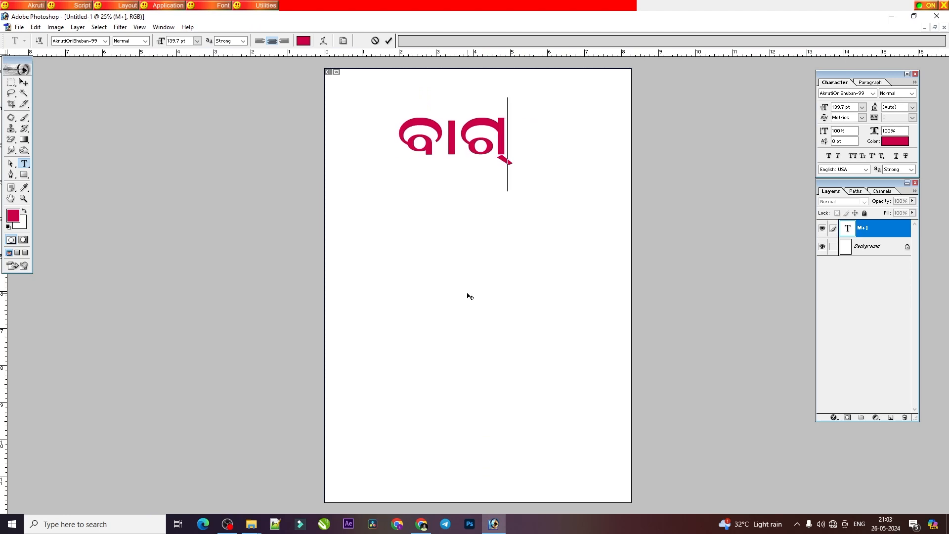
{"action": "type", "text": "ଦାନ"}
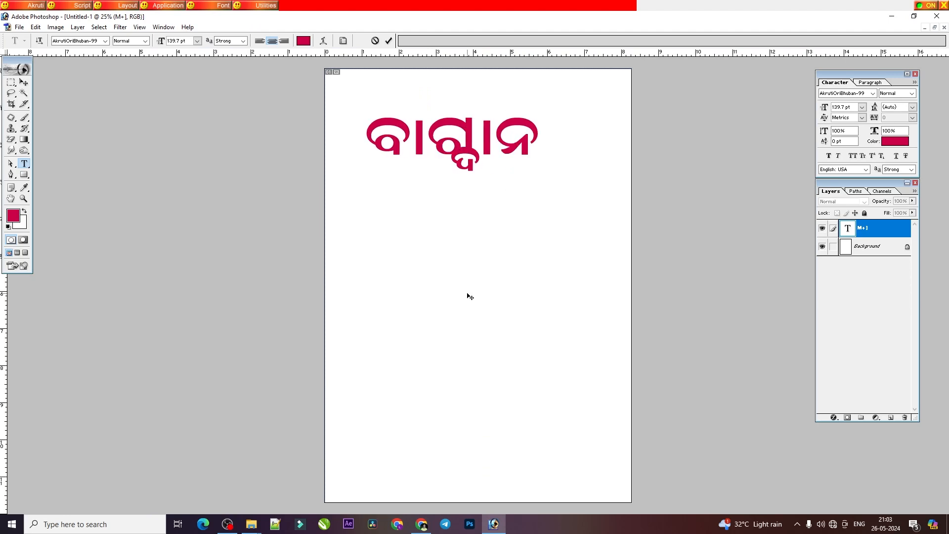
Step: Consult the PDF's ଗ + ଧ examples and replace the Photoshop text ବାଗ୍ଦାନ with the word ଦୁଗ୍ଧ
{"action": "left_click", "coordinate": [425, 527]}
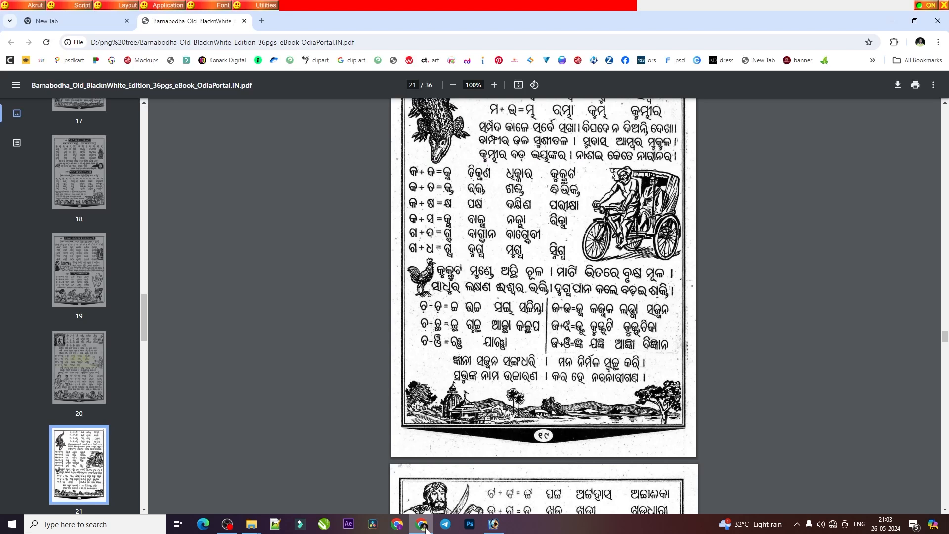
{"action": "left_click", "coordinate": [426, 529]}
{"action": "left_click", "coordinate": [458, 169]}
{"action": "key", "text": "ctrl+a"}
{"action": "type", "text": "ପ୍ର"}
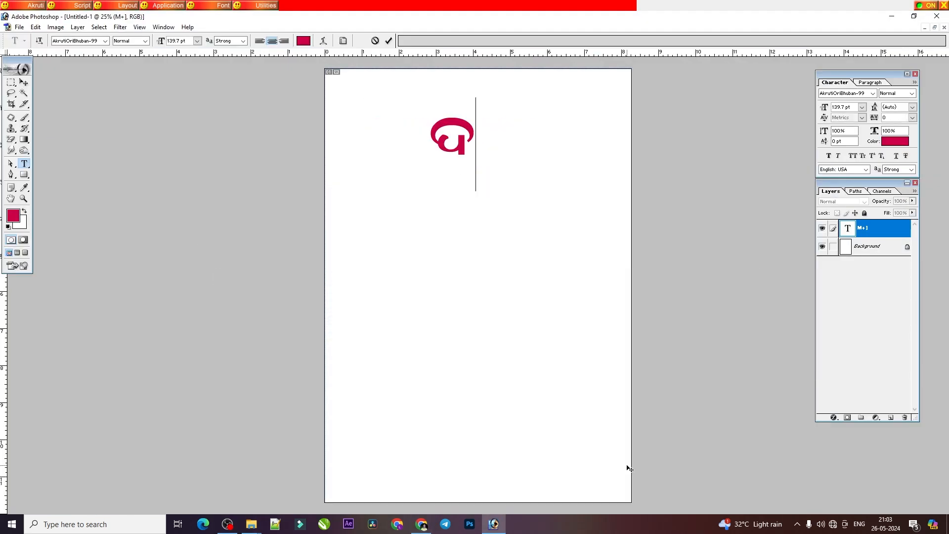
{"action": "type", "text": "ଗ୍ର"}
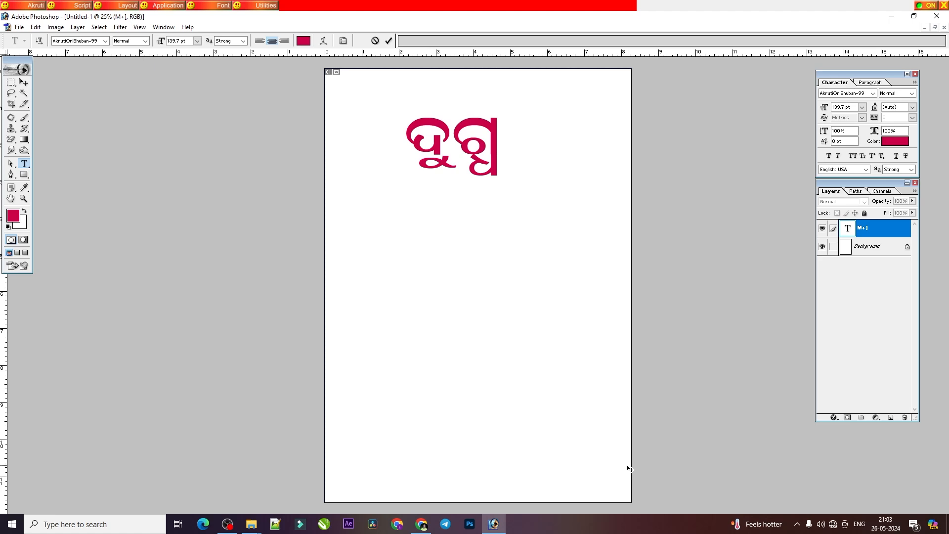
Step: Consult the PDF's ଚ + ଚ row and replace the word ଦୁଗ୍ଧ with the conjunct ଚ୍ଚ in Photoshop
{"action": "left_click", "coordinate": [421, 524]}
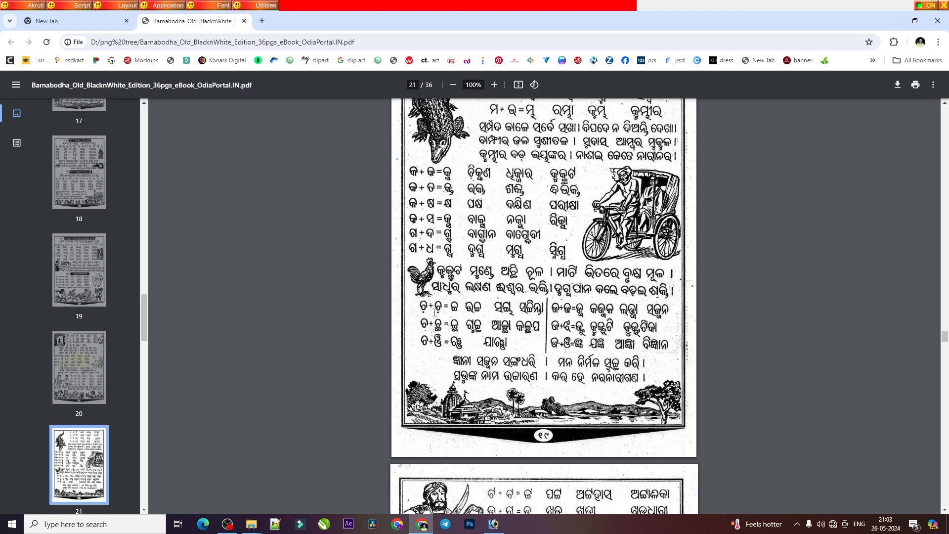
{"action": "left_click", "coordinate": [493, 524]}
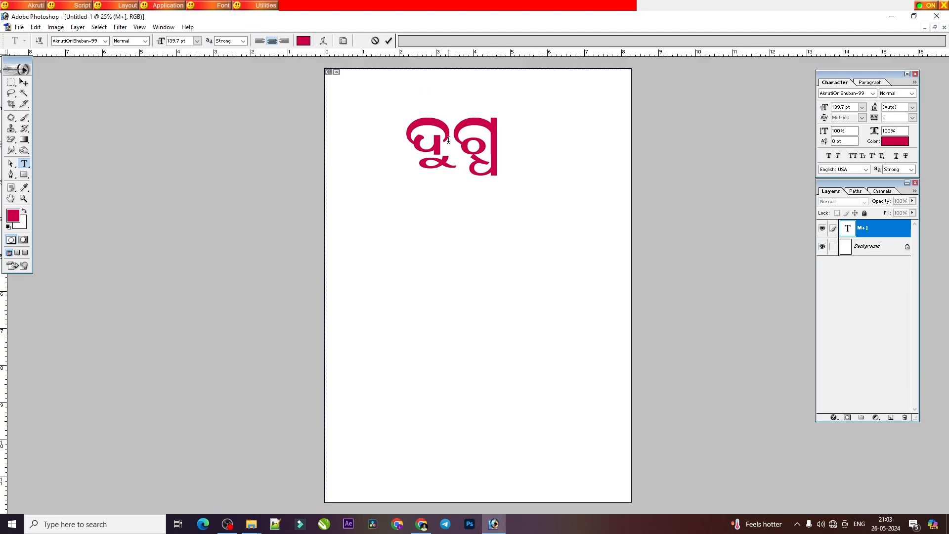
{"action": "double_click", "coordinate": [449, 145]}
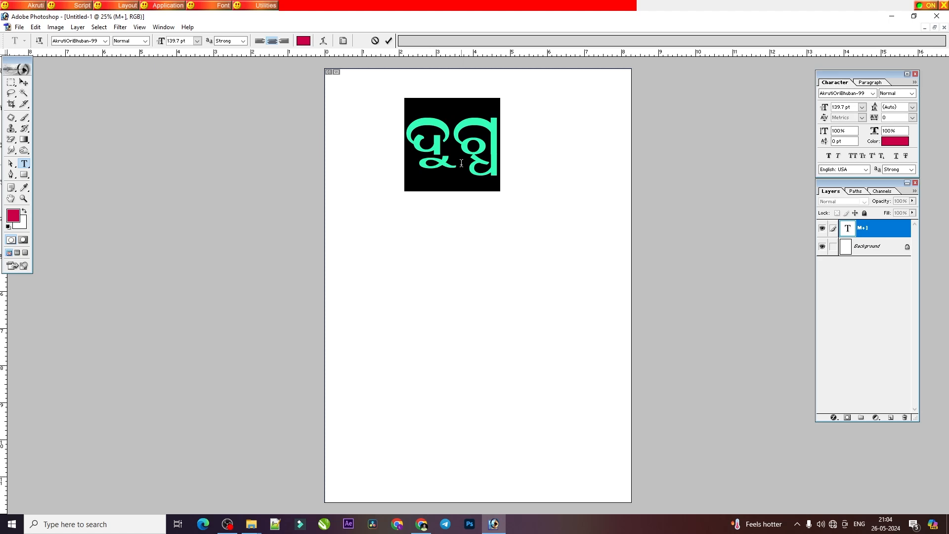
{"action": "type", "text": "ତ୍ତ"}
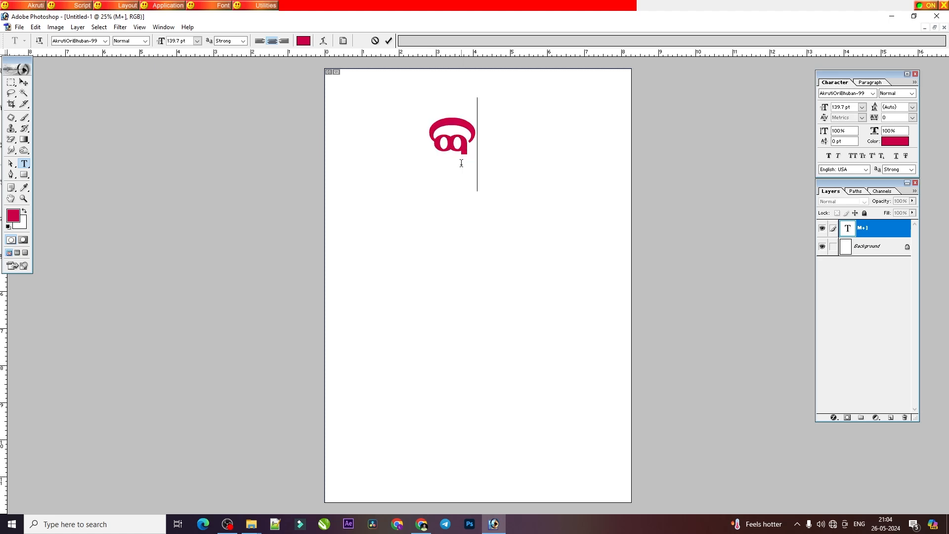
Step: Try the AkrutiOriChandra-99, AkrutiOriChilika-99, AkrutiOriDhauli-99 and AkrutiOriHimadri-99 fonts on the ଚ୍ଚ conjunct
{"action": "key", "text": "ctrl+a"}
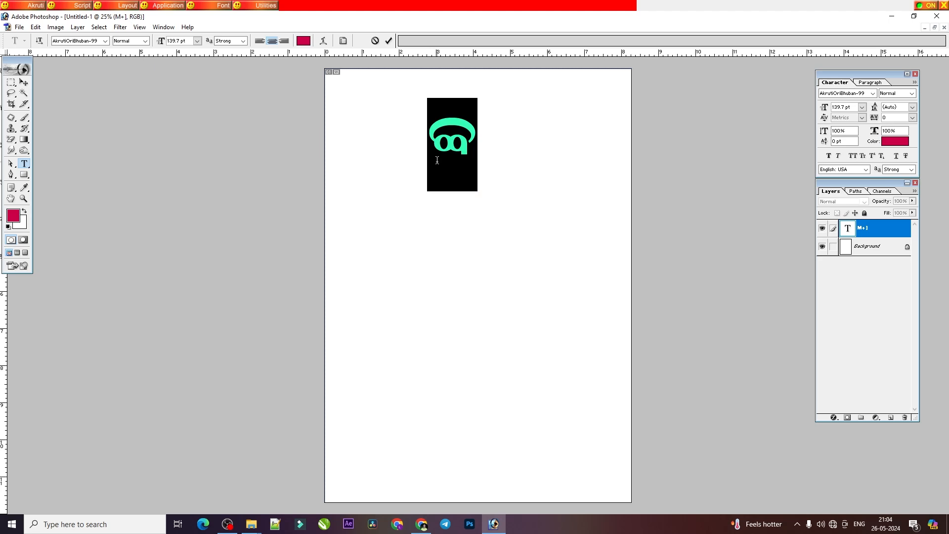
{"action": "left_click", "coordinate": [79, 40]}
{"action": "key", "text": "Down"}
{"action": "key", "text": "Down"}
{"action": "key", "text": "Down"}
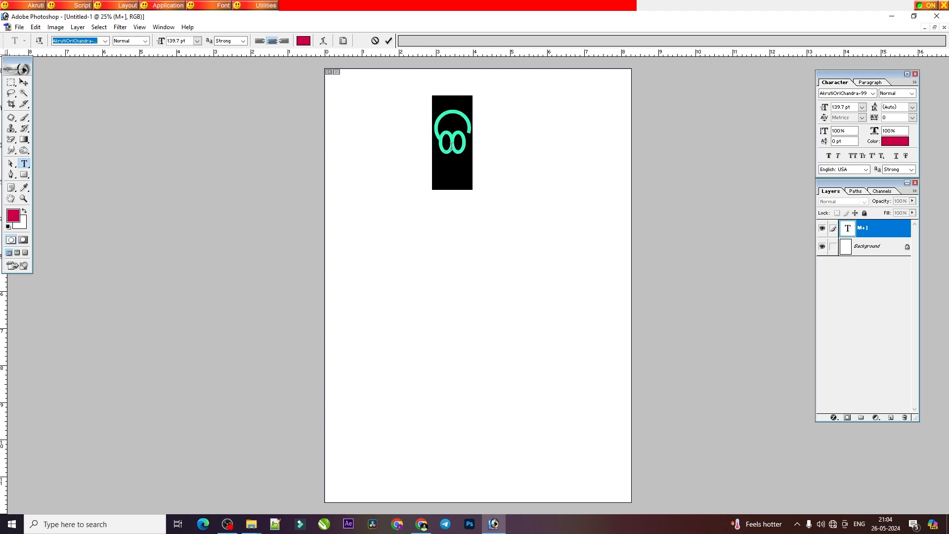
{"action": "key", "text": "Down"}
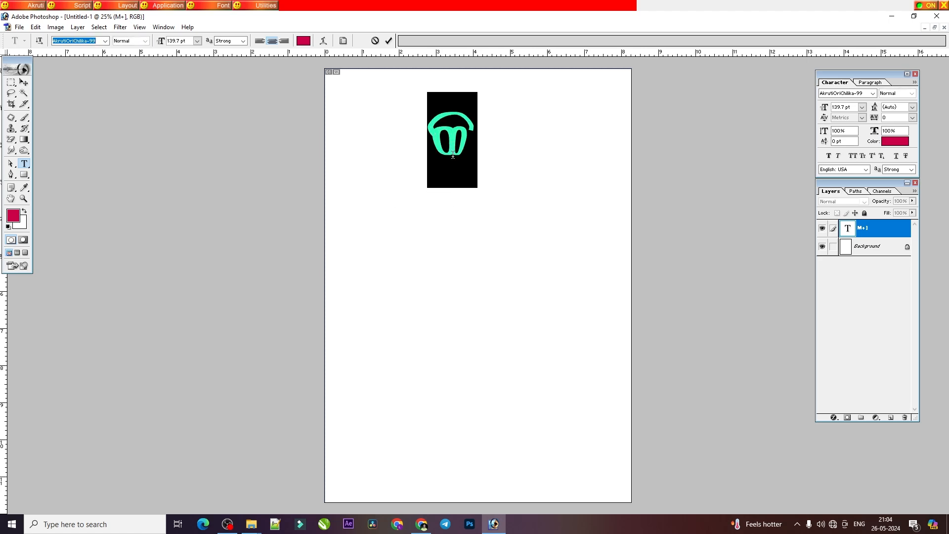
{"action": "key", "text": "Down"}
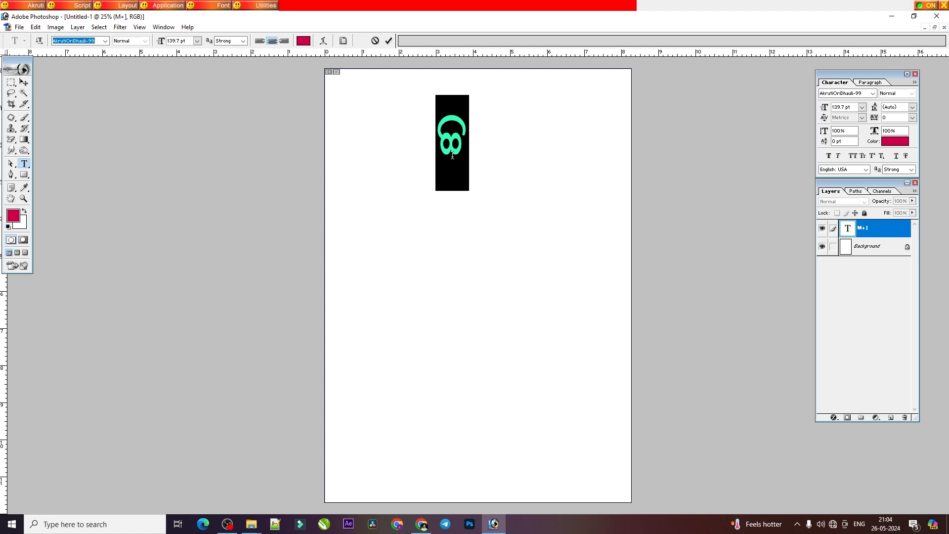
{"action": "key", "text": "Down"}
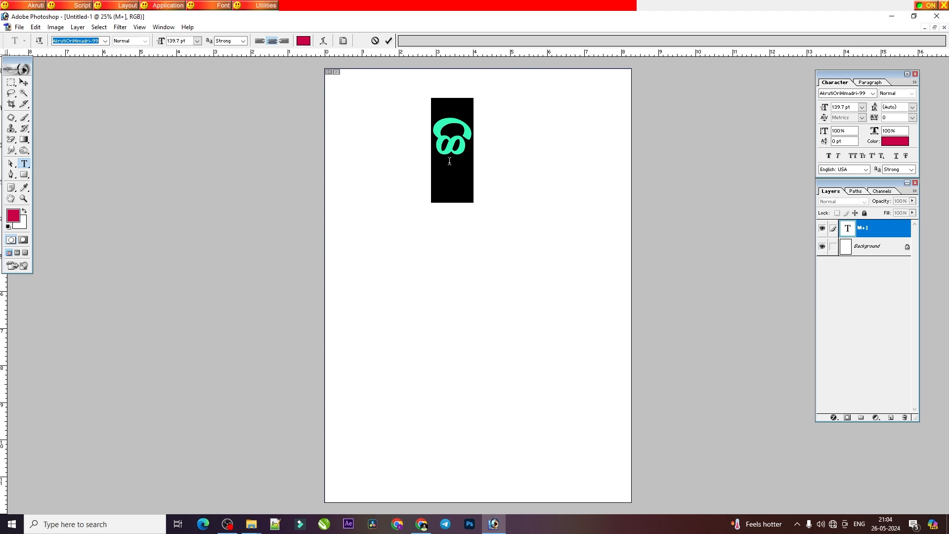
{"action": "left_click", "coordinate": [450, 161]}
{"action": "double_click", "coordinate": [454, 149]}
Step: Recheck the ଚ conjunct rows in the PDF and select Akruti's English Phonetic keyboard layout in Photoshop
{"action": "left_click", "coordinate": [422, 524]}
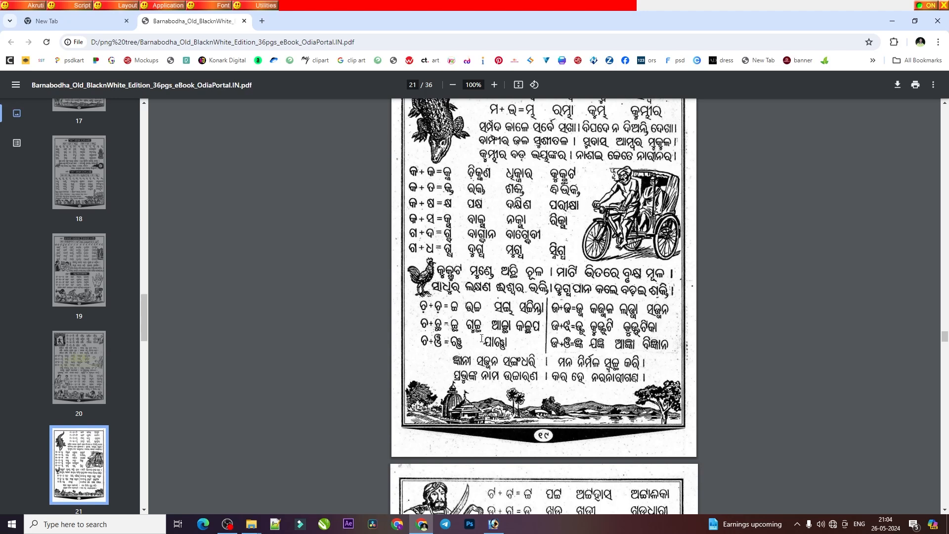
{"action": "left_click", "coordinate": [494, 524]}
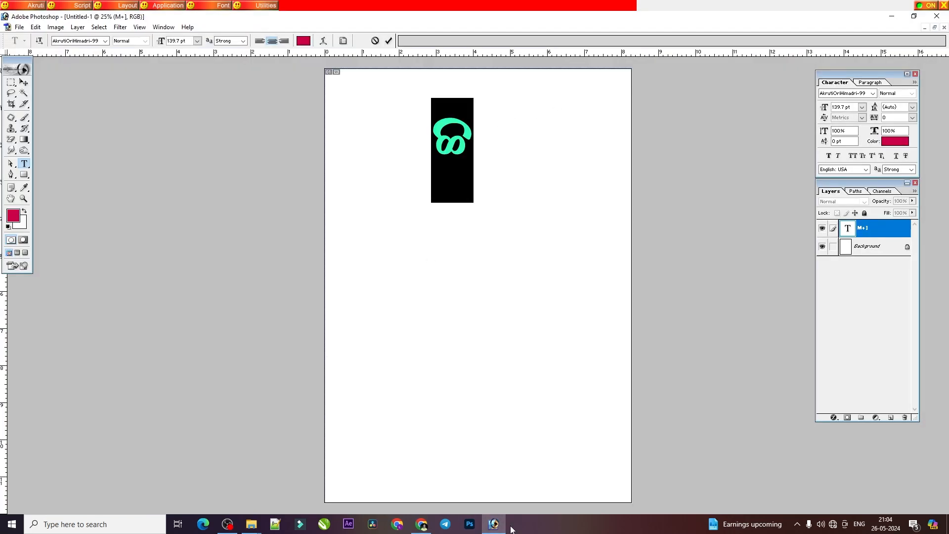
{"action": "left_click", "coordinate": [494, 524]}
{"action": "key", "text": "alt+Tab"}
{"action": "left_click", "coordinate": [129, 5]}
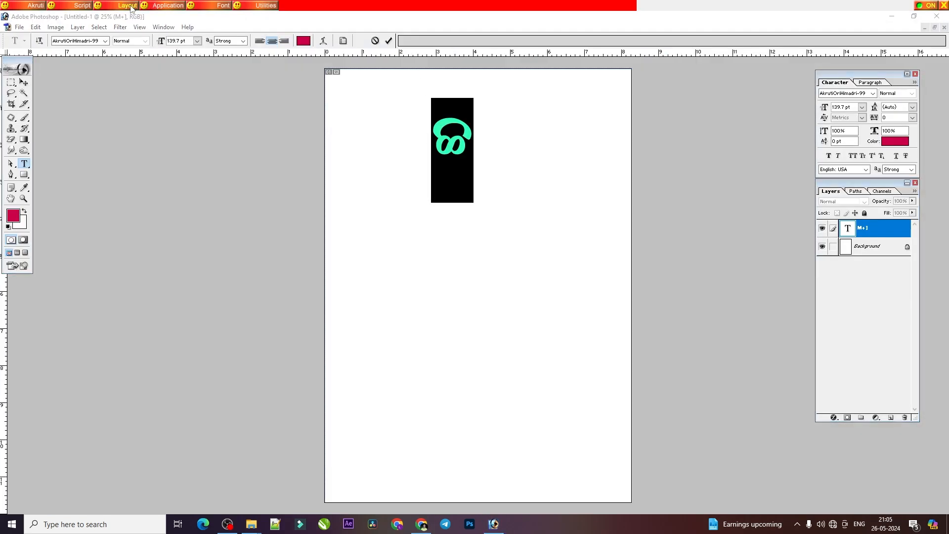
{"action": "left_click", "coordinate": [142, 28]}
Step: Try replacing the ଚ୍ଚ conjunct with ଋ, and discard the uncommitted text edit
{"action": "left_click", "coordinate": [450, 147]}
{"action": "key", "text": "ctrl+a"}
{"action": "type", "text": "ଋ"}
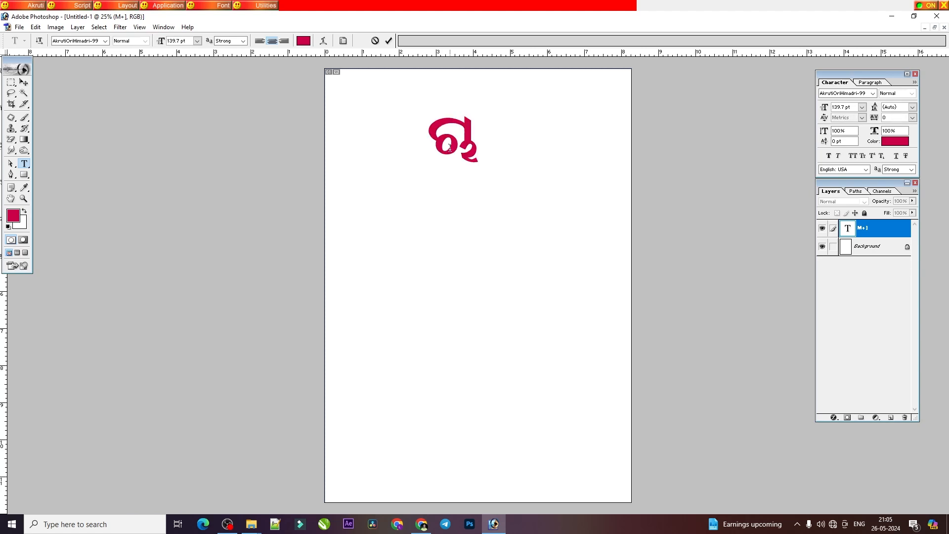
{"action": "key", "text": "BackSpace"}
{"action": "type", "text": "ର"}
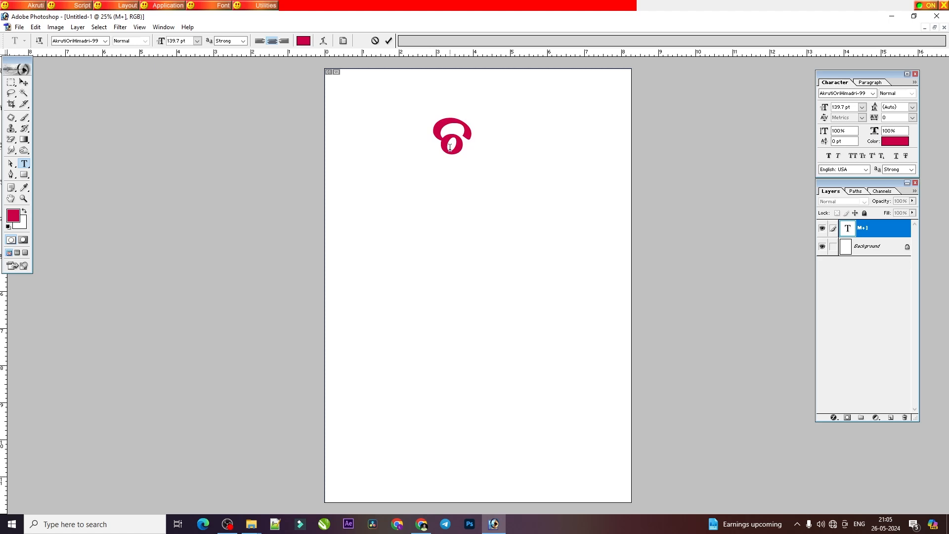
{"action": "type", "text": "ଋ"}
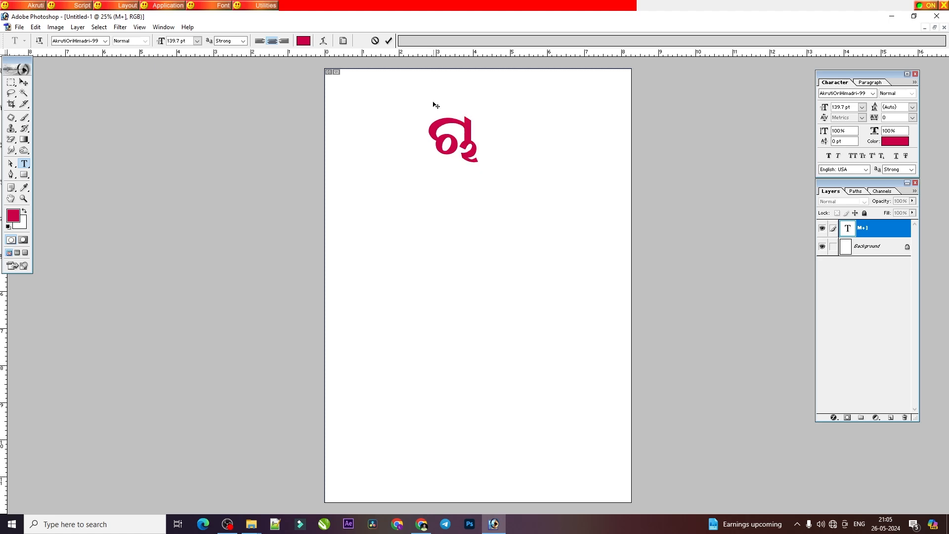
{"action": "left_click", "coordinate": [375, 41]}
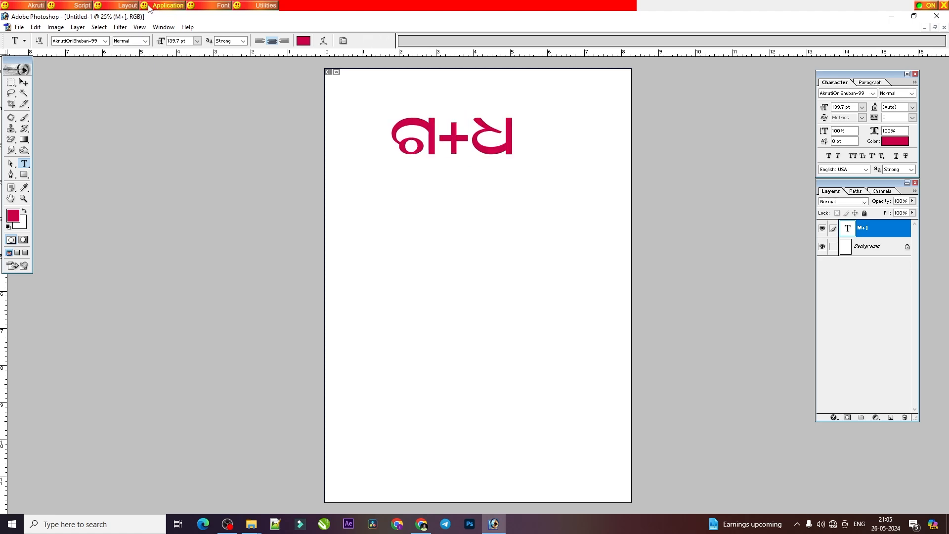
Step: Delete all of the ଗ+ଧ text while keeping the text layer in editing mode
{"action": "left_click", "coordinate": [432, 137]}
{"action": "key", "text": "ctrl+a"}
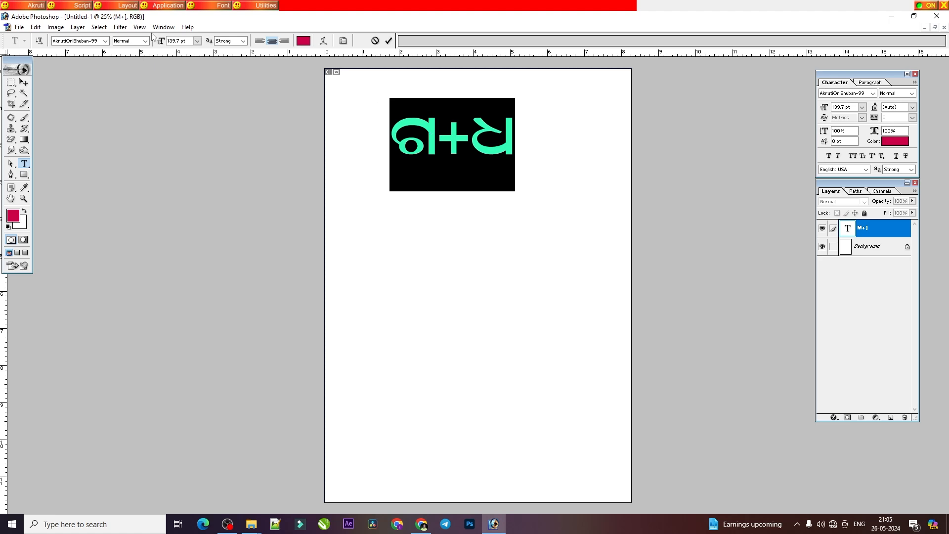
{"action": "key", "text": "BackSpace"}
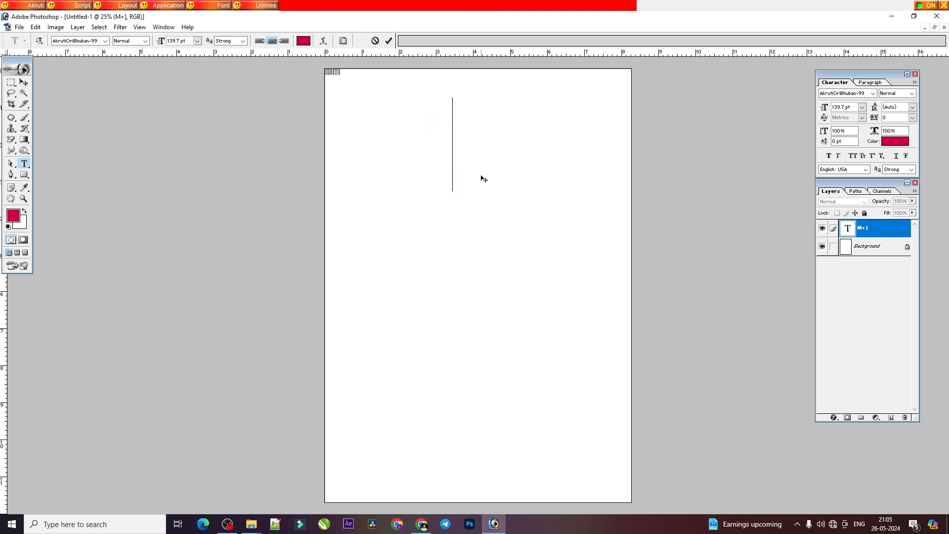
Step: Select the Akruti - English Phonetic layout again, try entering ଋ on the empty text layer, and delete it
{"action": "left_click", "coordinate": [127, 6]}
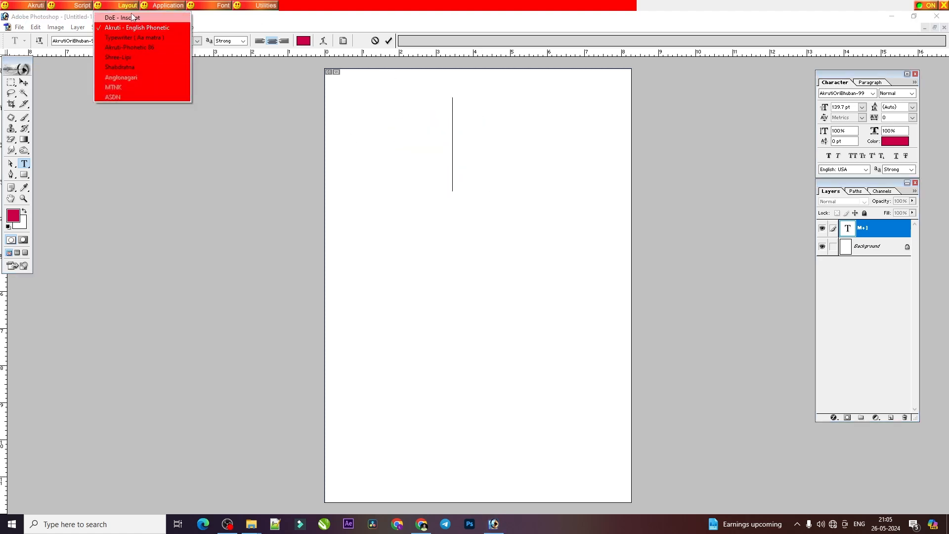
{"action": "left_click", "coordinate": [161, 28]}
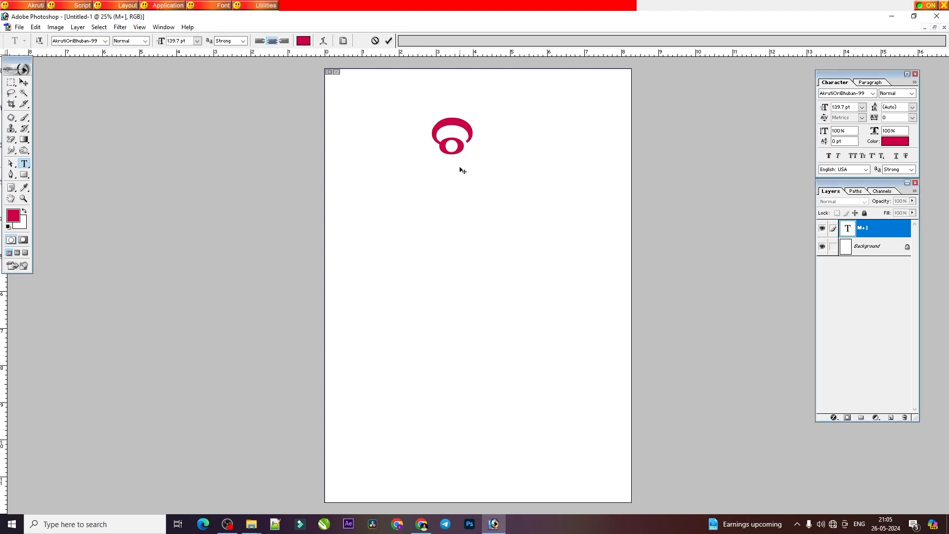
{"action": "type", "text": "u"}
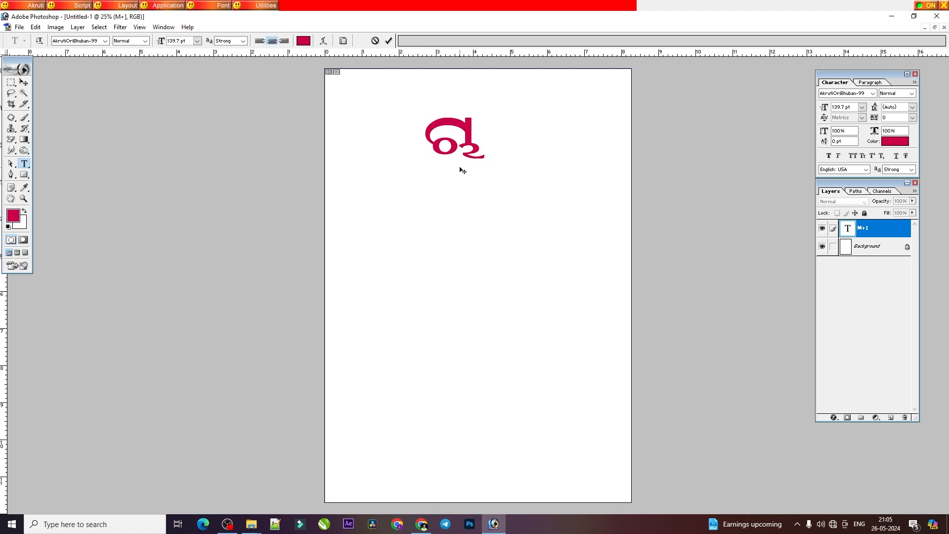
{"action": "key", "text": "BackSpace"}
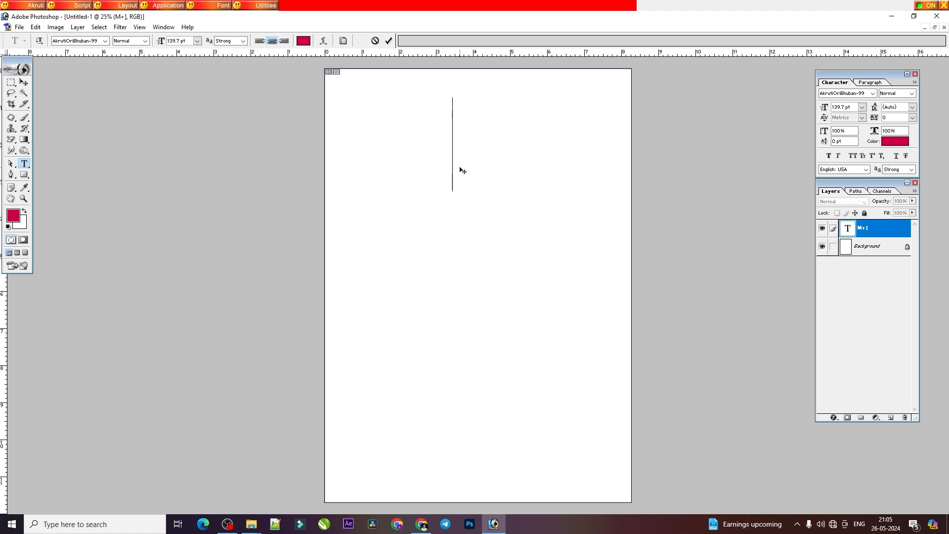
Step: Consult the PDF's ଚ conjunct lesson and switch Akruti's keyboard layout to Shree-Lipi for the Photoshop text
{"action": "key", "text": "alt+Tab"}
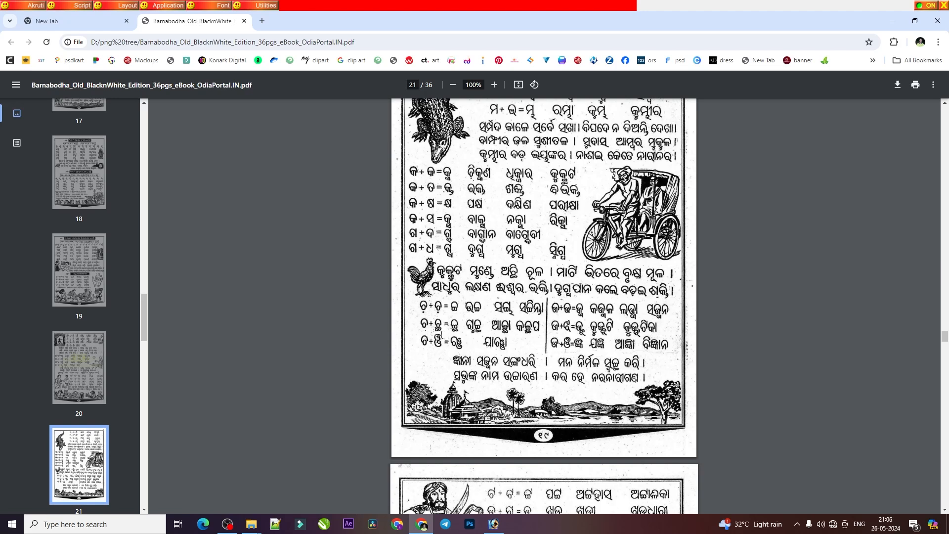
{"action": "left_click", "coordinate": [493, 523]}
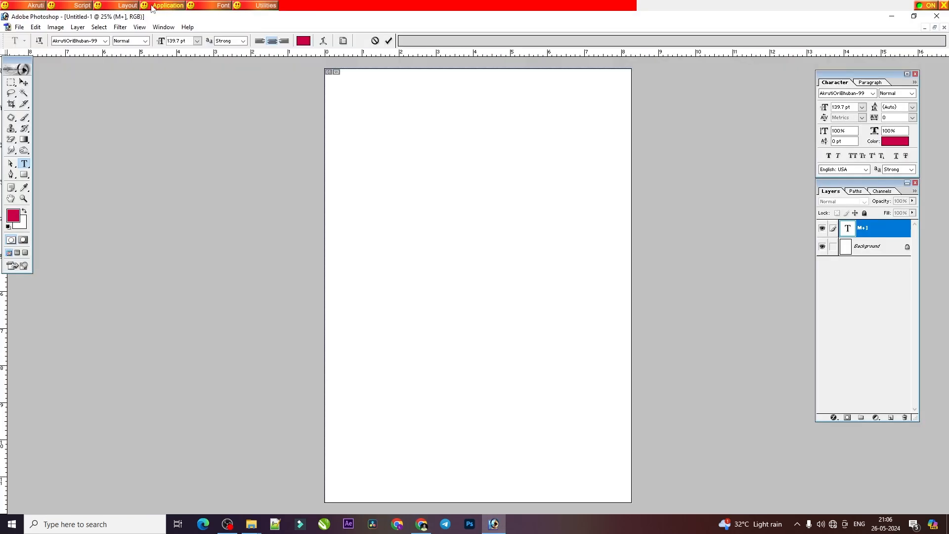
{"action": "left_click", "coordinate": [128, 5]}
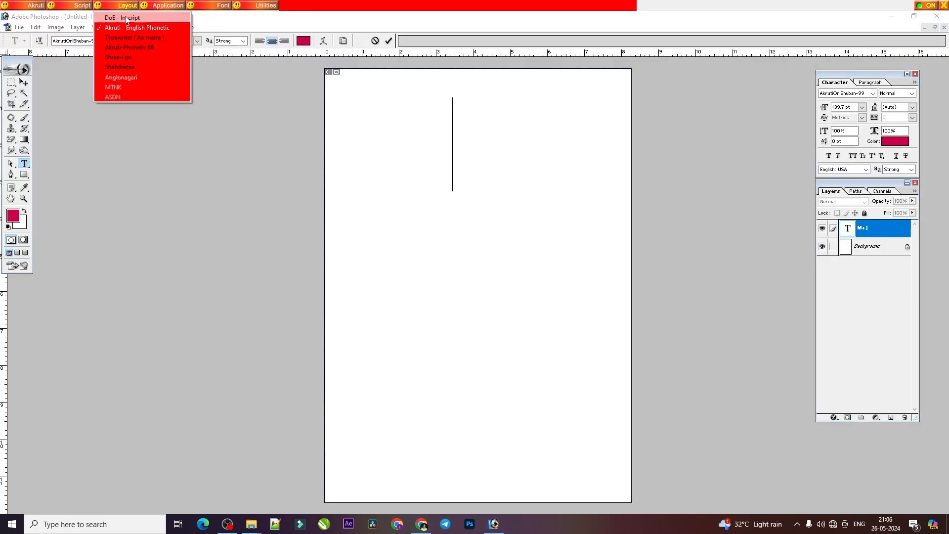
{"action": "left_click", "coordinate": [136, 59]}
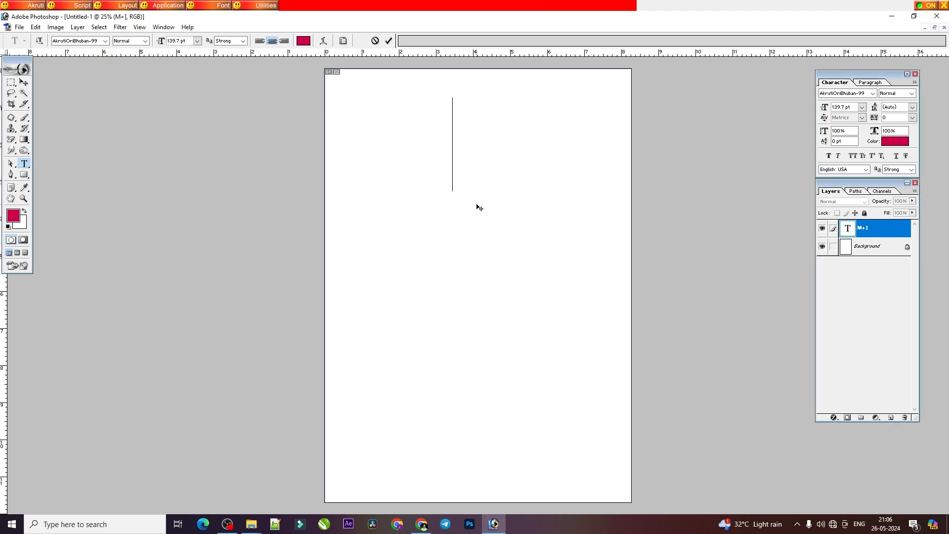
Step: Enter the conjunct ଚ୍ଛ on the empty text layer, deleting the wrong characters
{"action": "type", "text": "କ"}
{"action": "key", "text": "BackSpace"}
{"action": "type", "text": "ତ୍ତ୍ୱ"}
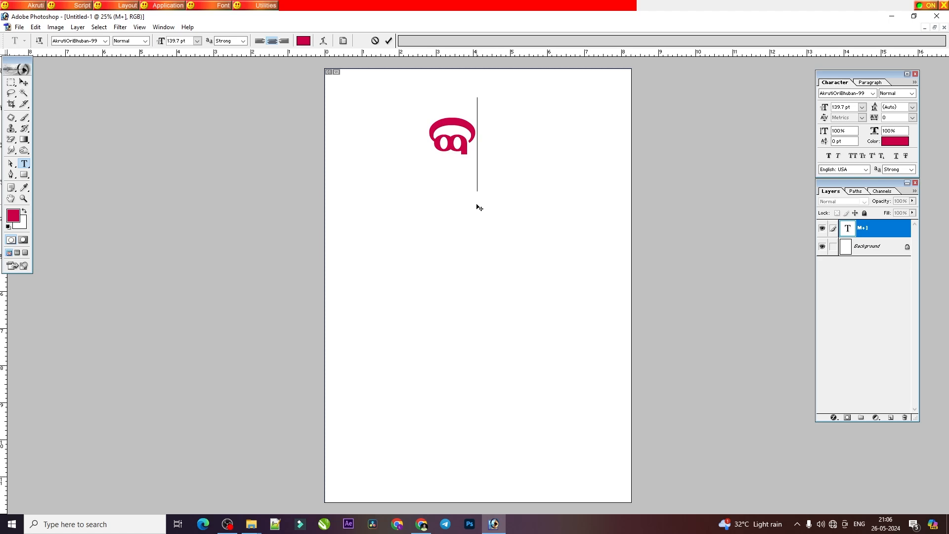
{"action": "key", "text": "BackSpace"}
{"action": "type", "text": "ତ୍"}
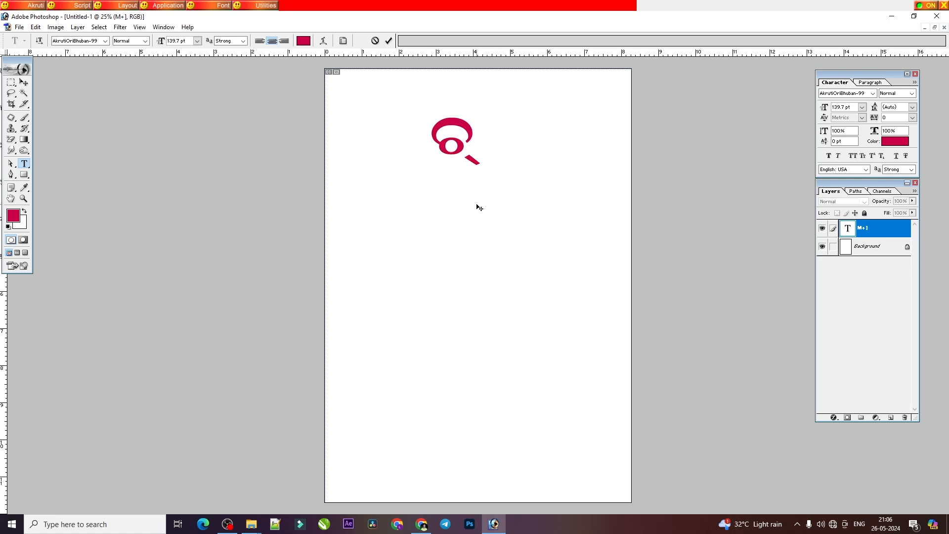
{"action": "type", "text": "ତ"}
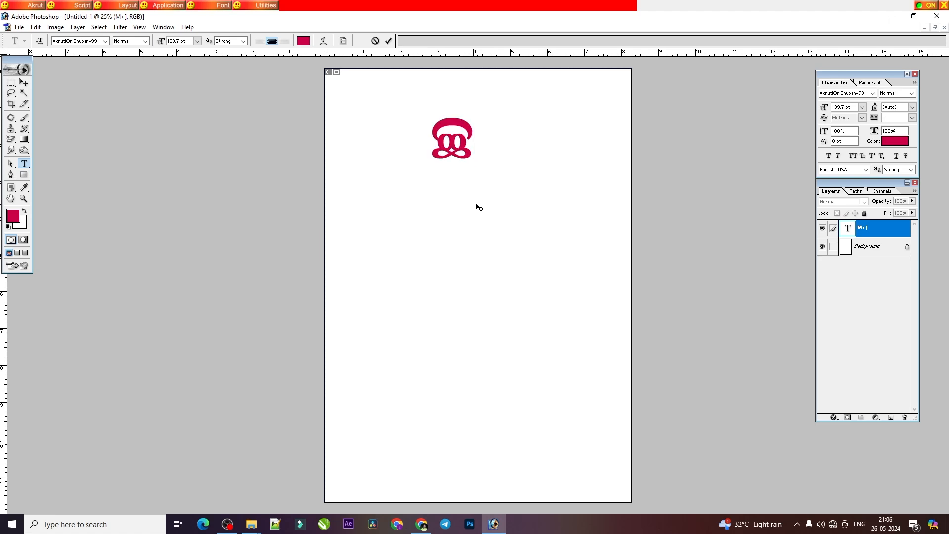
Step: Consult the PDF's ଚ + ଛ examples and replace the conjunct ଚ୍ଛ with the word ଗୁଚ୍ଛ in Photoshop
{"action": "left_click", "coordinate": [421, 523]}
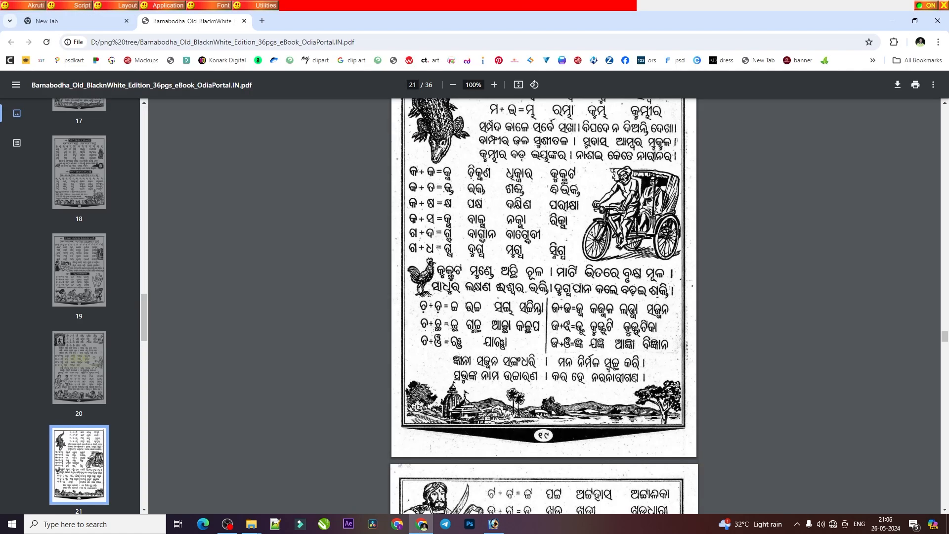
{"action": "left_click", "coordinate": [469, 524]}
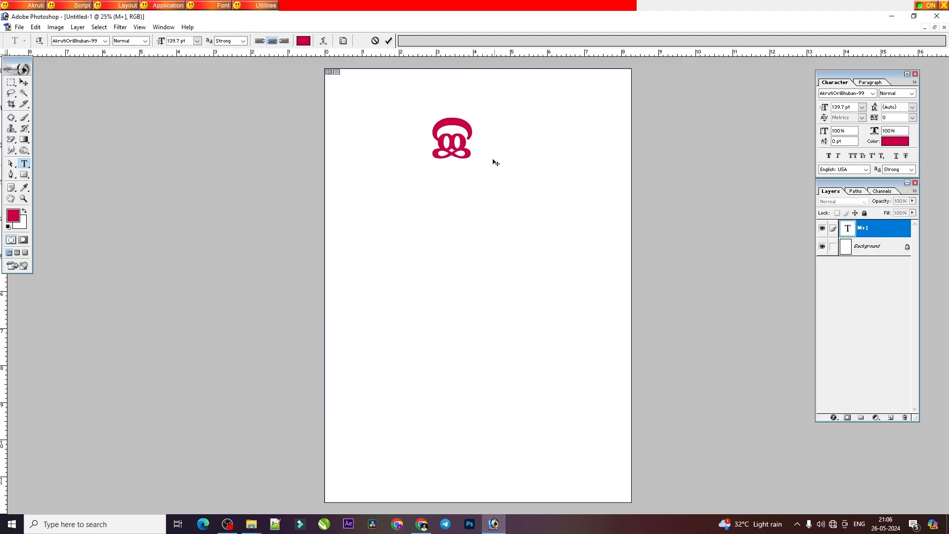
{"action": "double_click", "coordinate": [452, 141]}
{"action": "left_click", "coordinate": [452, 139]}
{"action": "key", "text": "BackSpace"}
{"action": "type", "text": "ଗୁ"}
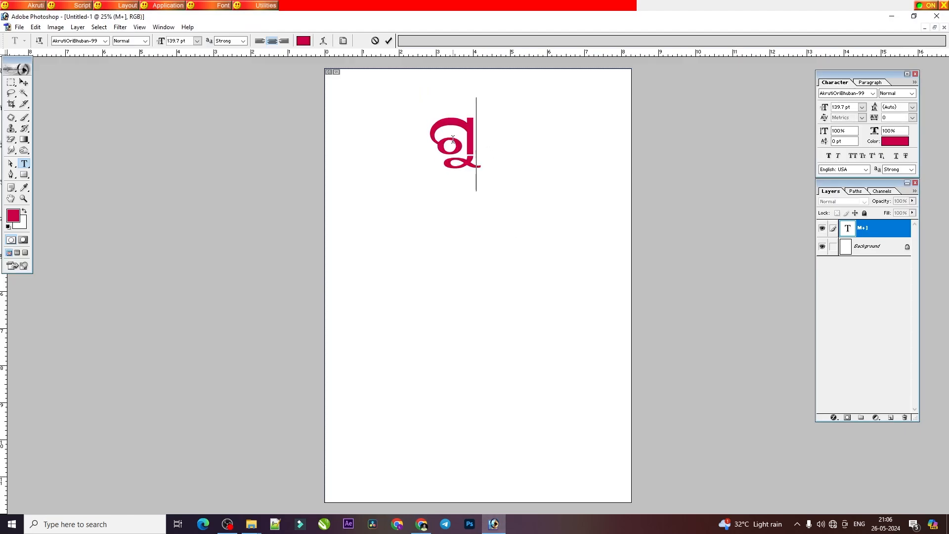
{"action": "type", "text": "ଚ୍ଛ"}
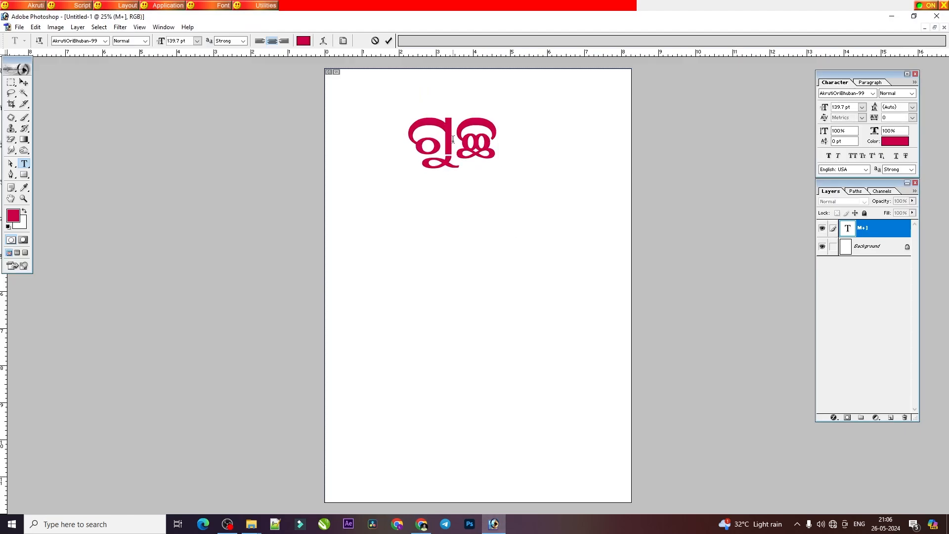
Step: Consult the PDF's ଜ + ଜ lesson and enter the conjunct ଜ୍ଜ on the Photoshop text layer, deleting the wrong characters
{"action": "left_click", "coordinate": [422, 524]}
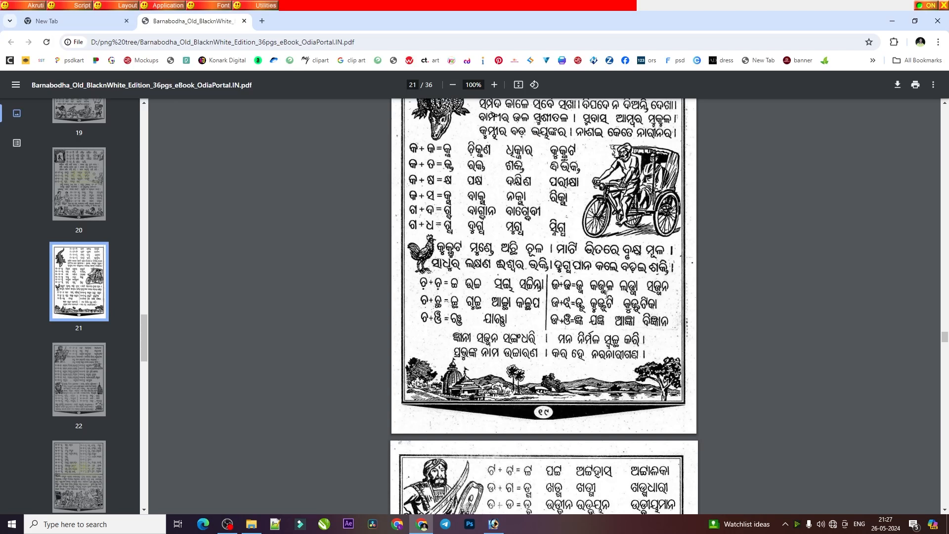
{"action": "left_click", "coordinate": [493, 524]}
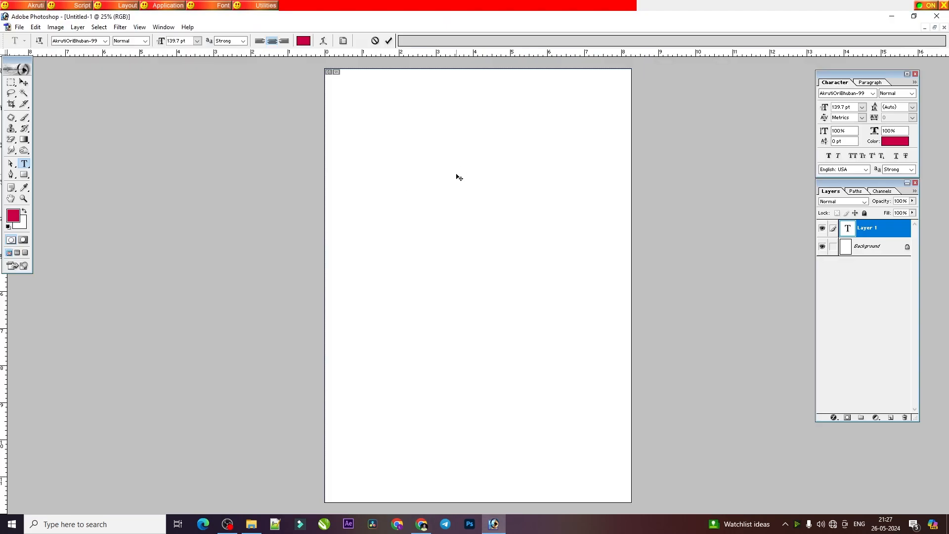
{"action": "type", "text": "କ"}
{"action": "key", "text": "BackSpace"}
{"action": "type", "text": "ଖ୍ଣ"}
{"action": "key", "text": "BackSpace"}
{"action": "type", "text": "ଲ୍ଲ"}
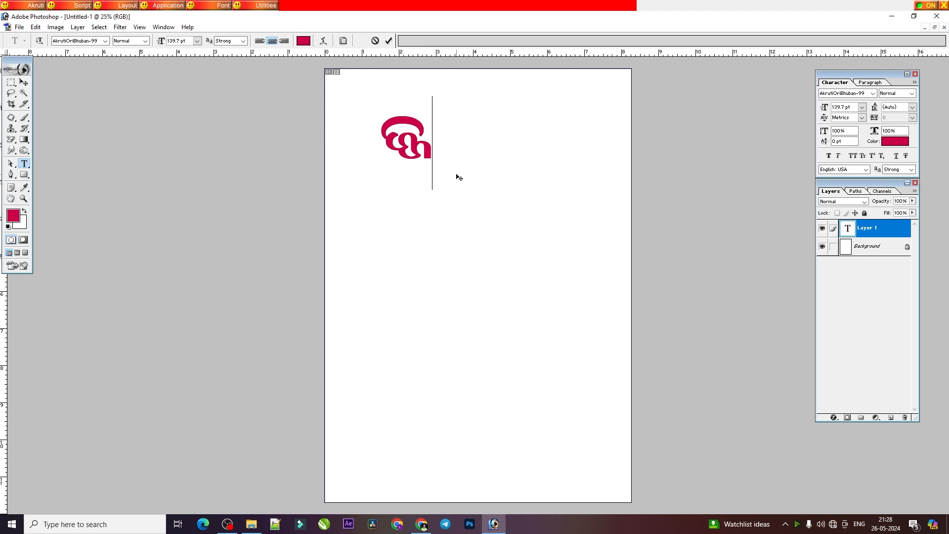
Step: Replace the conjunct ଜ୍ଜ with the word କଜ୍ଜଳ on the text layer
{"action": "key", "text": "BackSpace"}
{"action": "type", "text": "କ"}
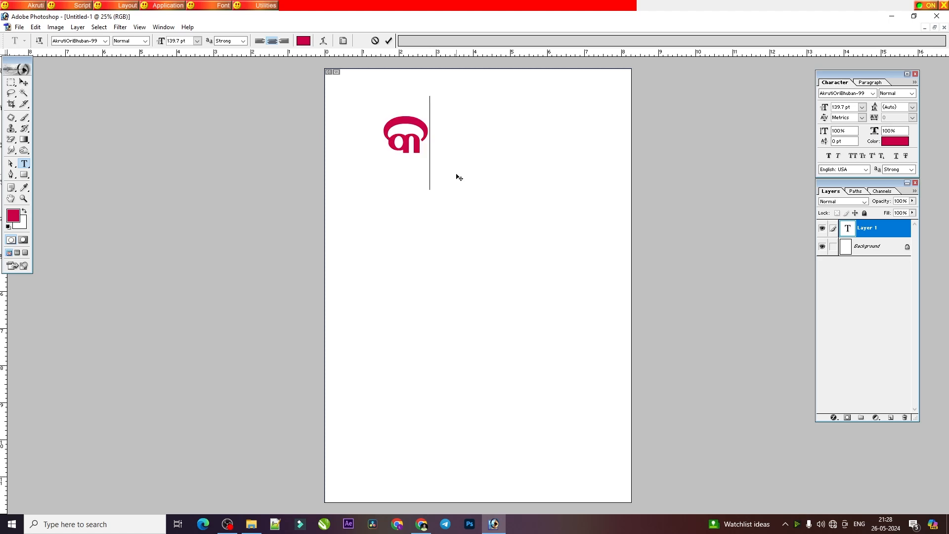
{"action": "type", "text": "ଜ୍ଜଳ"}
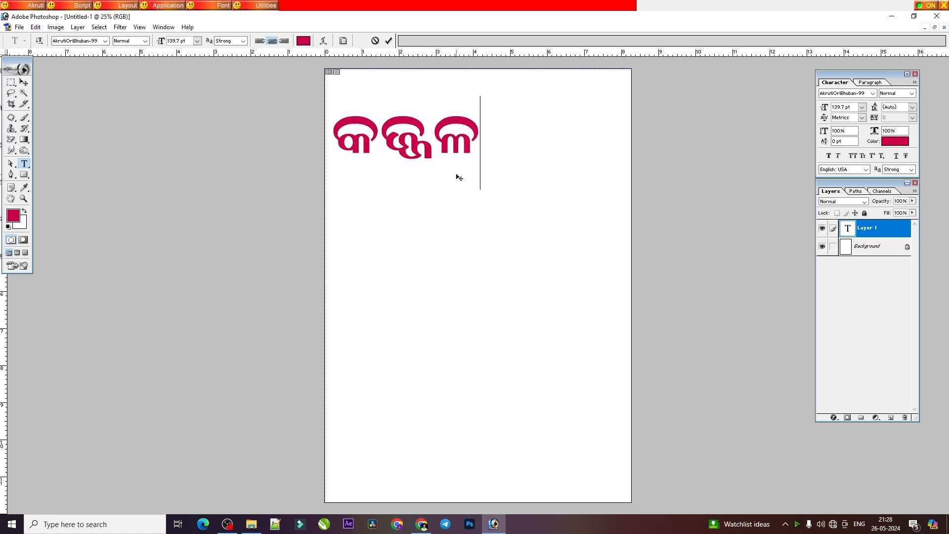
Step: Consult the PDF's ଜ + ଜ examples and replace କଜ୍ଜଳ with the word ଲଜ୍ଜା in Photoshop, deleting the wrong characters
{"action": "left_click", "coordinate": [427, 523]}
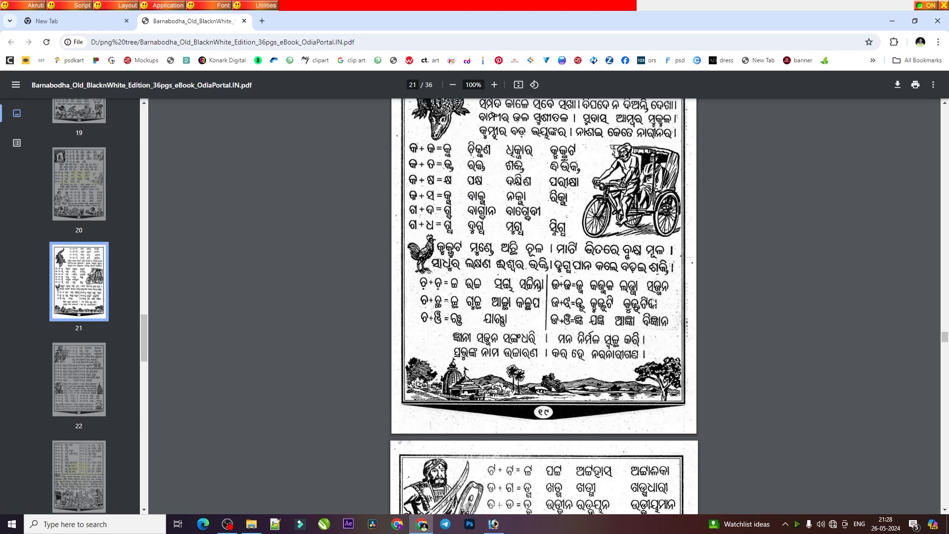
{"action": "left_click", "coordinate": [494, 524]}
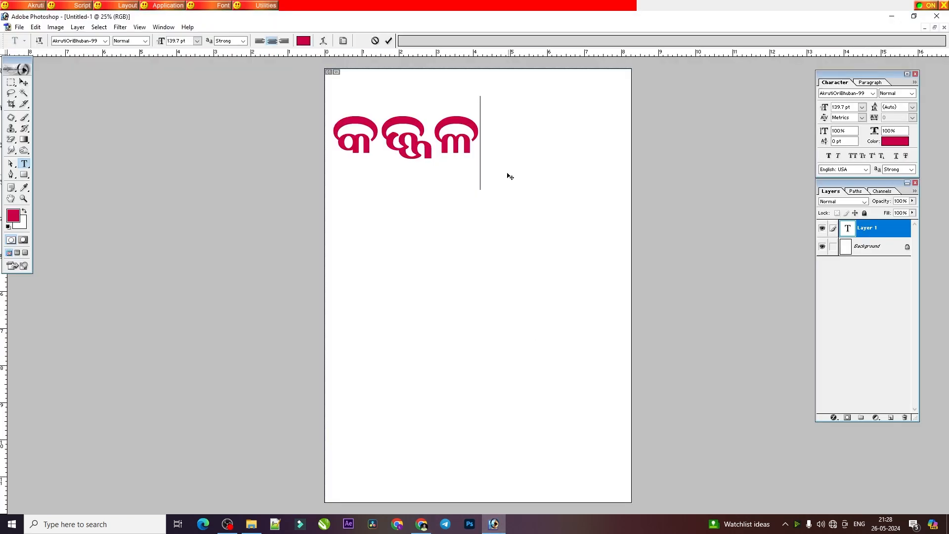
{"action": "double_click", "coordinate": [458, 150]}
{"action": "key", "text": "BackSpace"}
{"action": "type", "text": "ଏଜ୍ଜ"}
{"action": "key", "text": "BackSpace"}
{"action": "key", "text": "BackSpace"}
{"action": "key", "text": "BackSpace"}
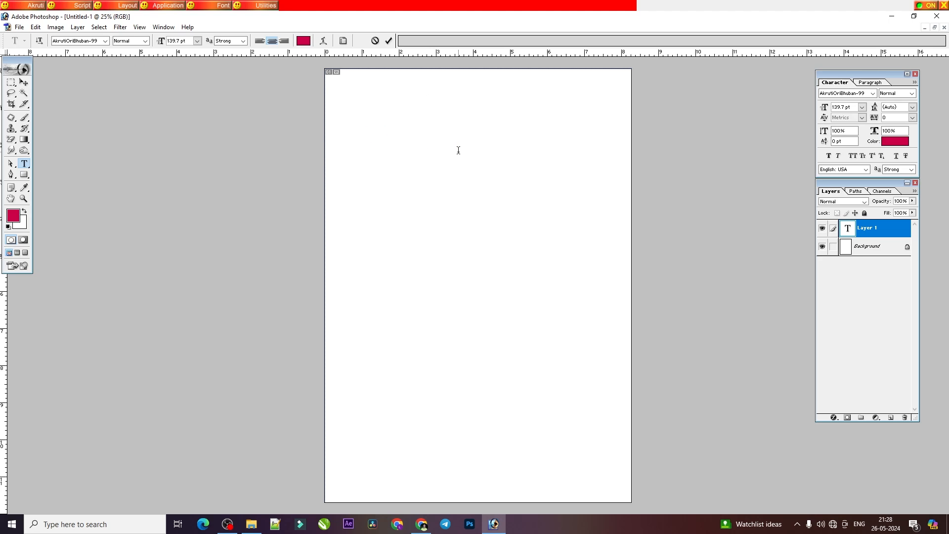
{"action": "type", "text": "ମଜ୍ଜ"}
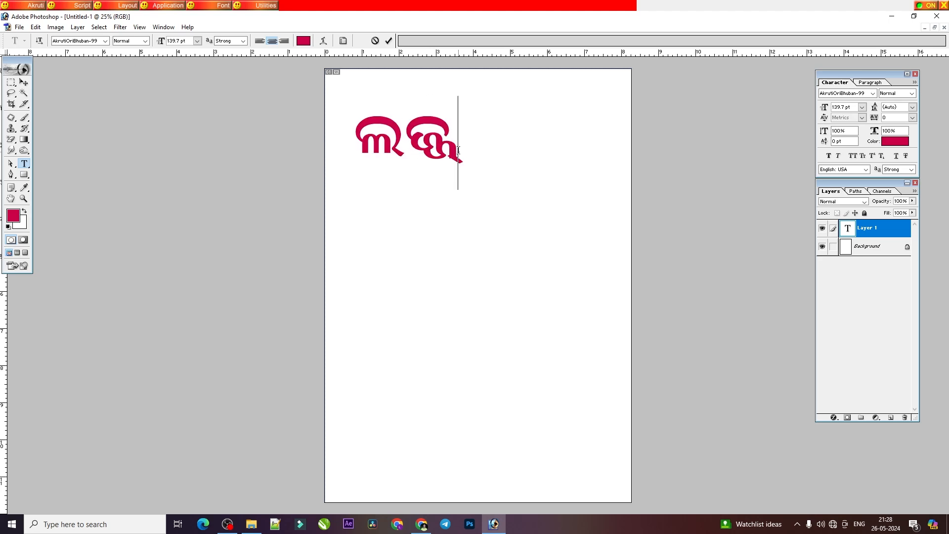
{"action": "key", "text": "BackSpace"}
{"action": "type", "text": "ା"}
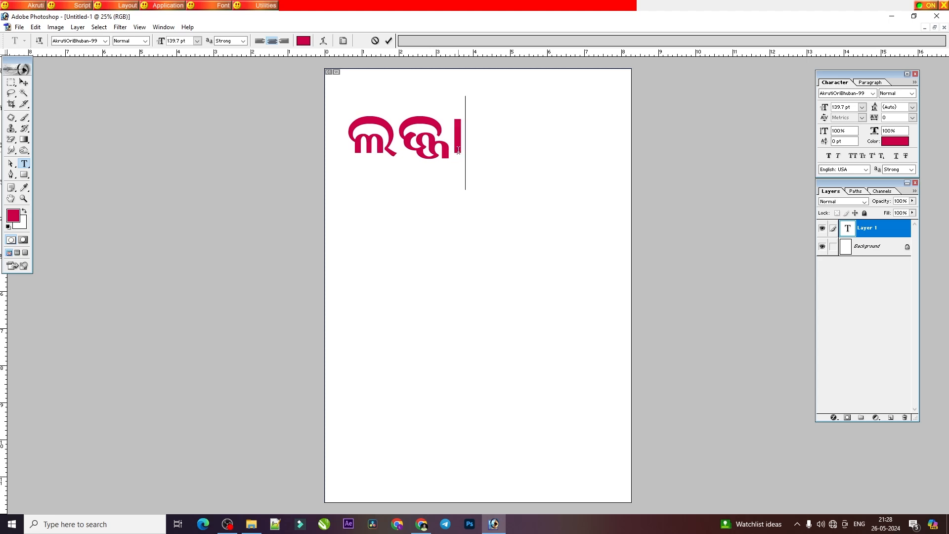
Step: Consult the PDF's ଜ + ଝ lesson and replace the word ଲଜ୍ଜା with the conjunct ଜ୍ଝ in Photoshop
{"action": "key", "text": "alt+Tab"}
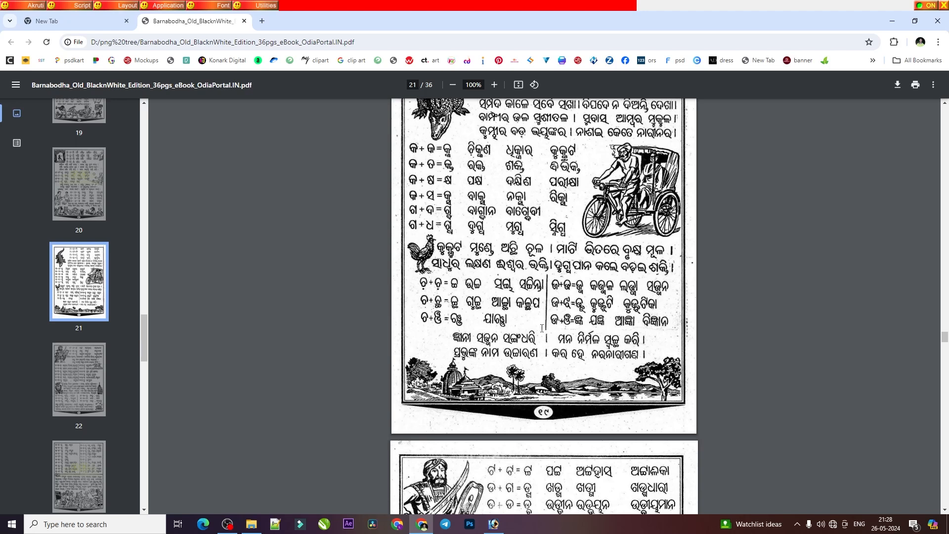
{"action": "left_click", "coordinate": [493, 523]}
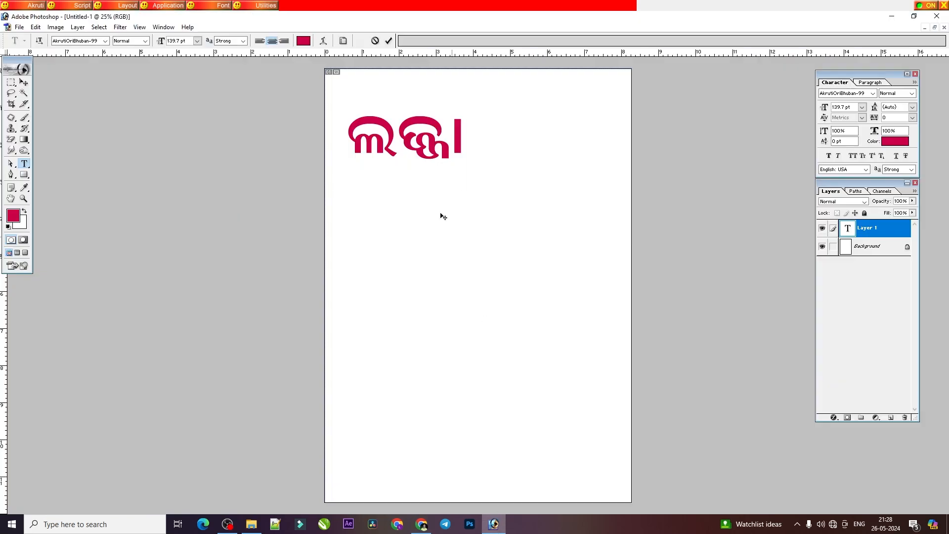
{"action": "key", "text": "ctrl+a"}
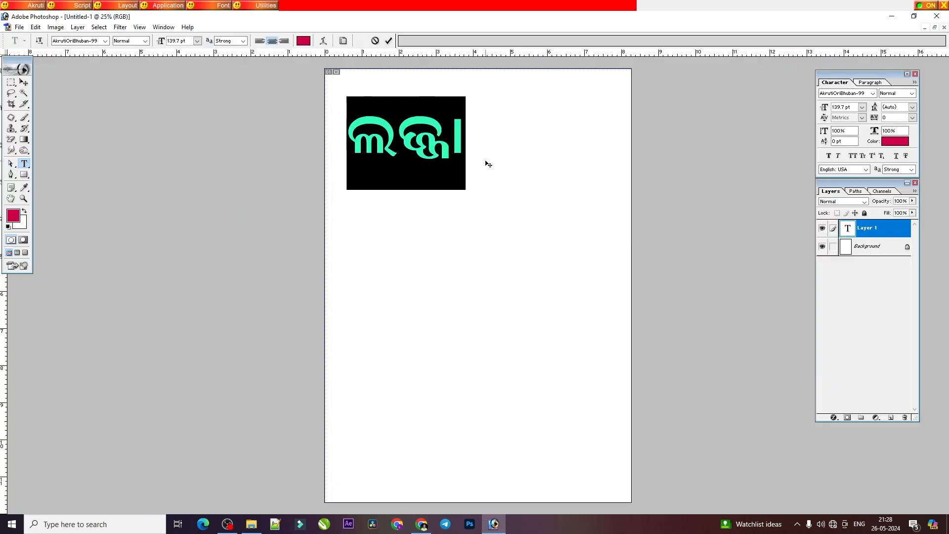
{"action": "type", "text": "ଜ୍ଞ"}
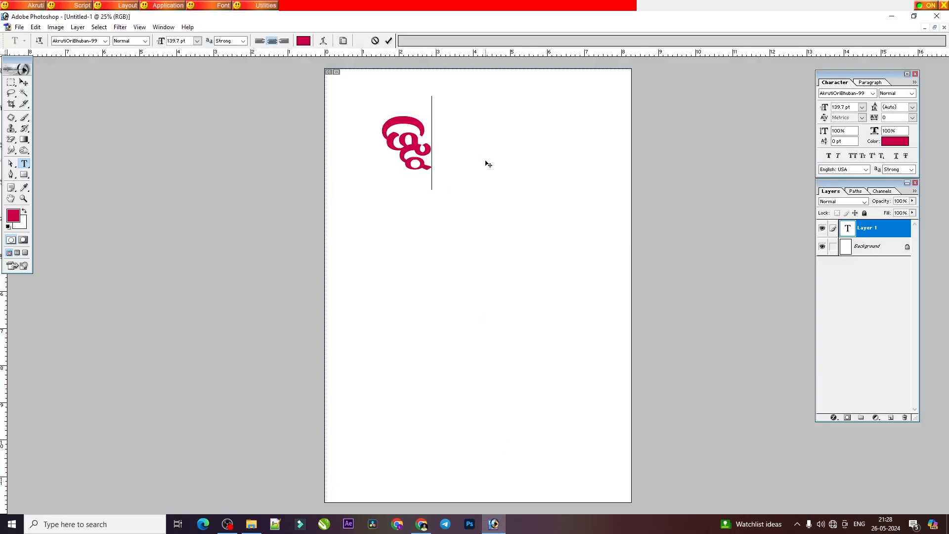
Step: Replace the conjunct ଜ୍ଝ with the word କୁଜ୍ଝଟି on the text layer
{"action": "key", "text": "BackSpace"}
{"action": "type", "text": "ଲୁଛ"}
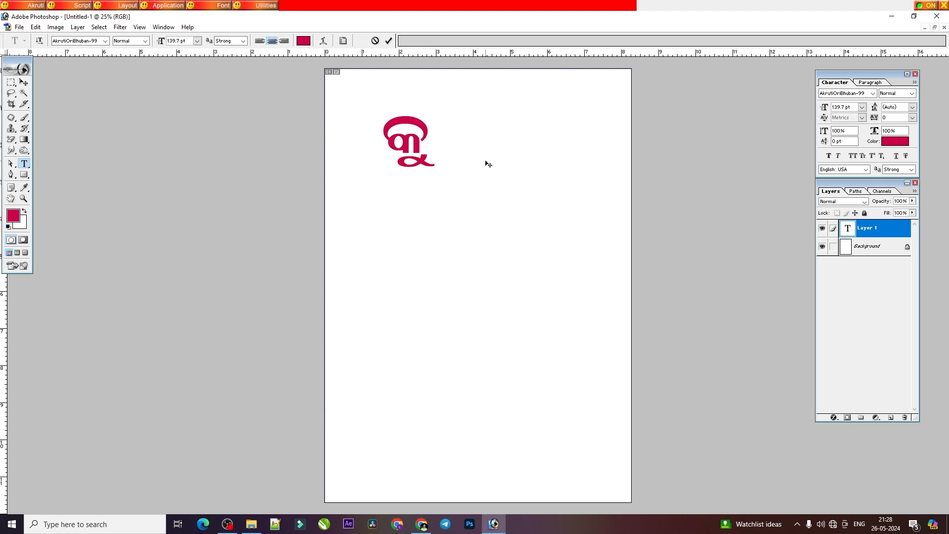
{"action": "type", "text": "୍ଝ"}
{"action": "type", "text": "ଟ"}
Step: Consult the PDF's ଜ + ଞ lesson and replace the word କୁଜ୍ଝଟି with the conjunct ଜ୍ଞ in Photoshop
{"action": "left_click", "coordinate": [421, 525]}
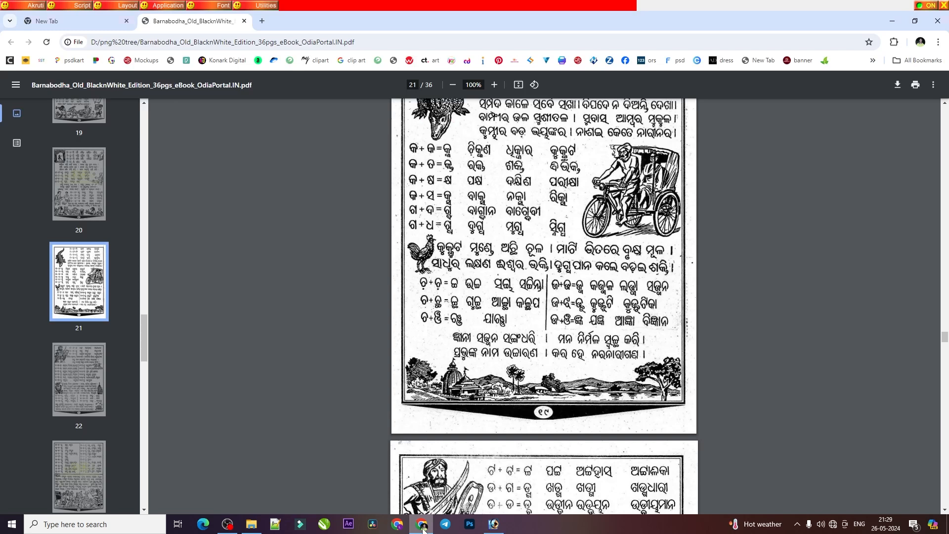
{"action": "left_click", "coordinate": [422, 526]}
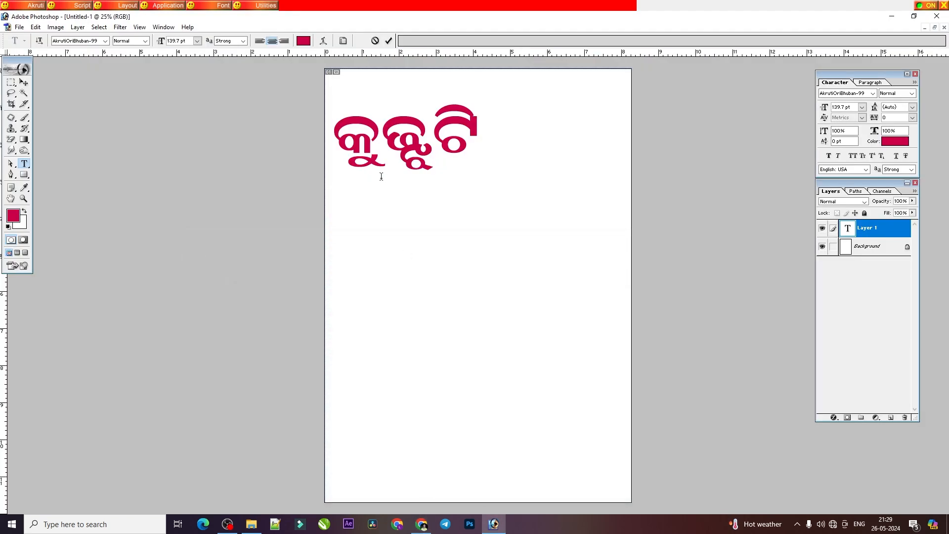
{"action": "key", "text": "ctrl+a"}
{"action": "key", "text": "BackSpace"}
{"action": "type", "text": "ଗ୍ଞ"}
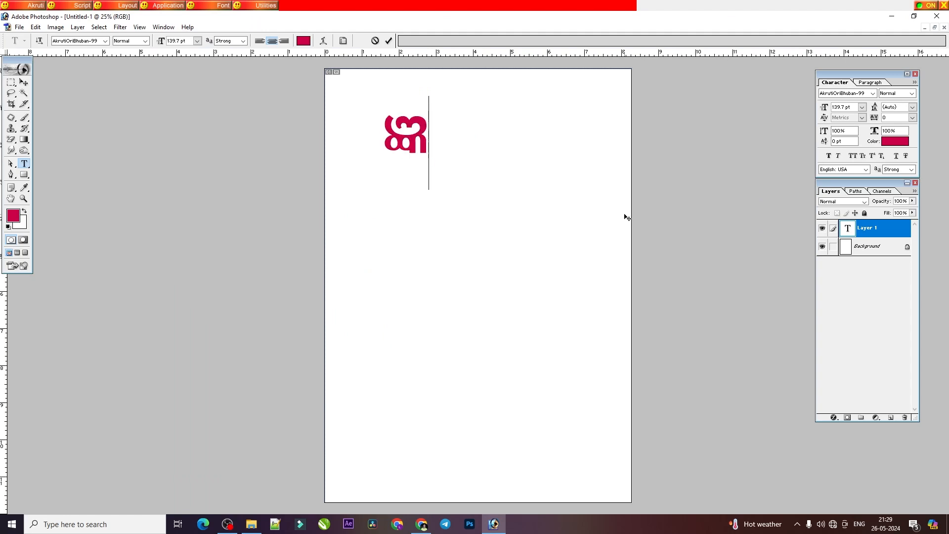
Step: Build the conjunct ଜ୍ଞ again from ଜ and ଞ, and clear the text layer
{"action": "key", "text": "BackSpace"}
{"action": "type", "text": "ଗ୍"}
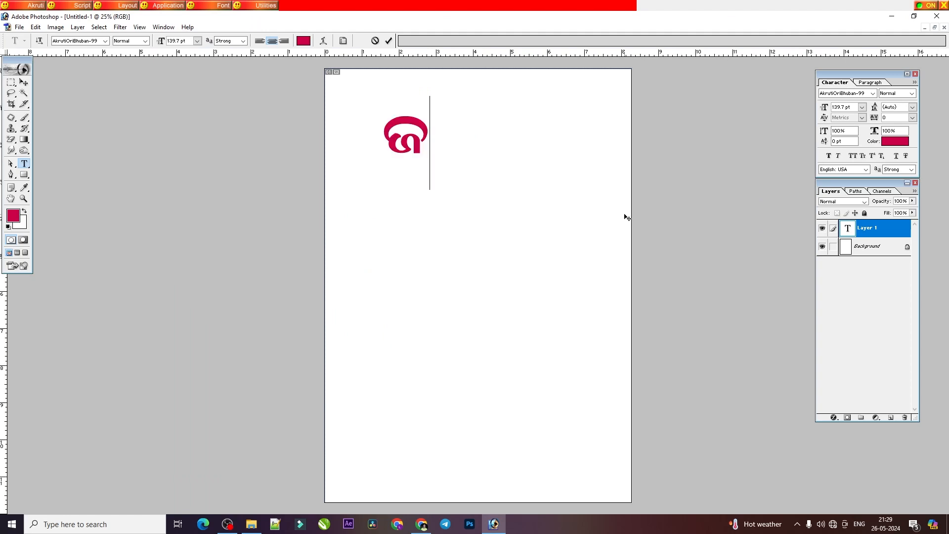
{"action": "type", "text": "ଞ"}
{"action": "key", "text": "BackSpace"}
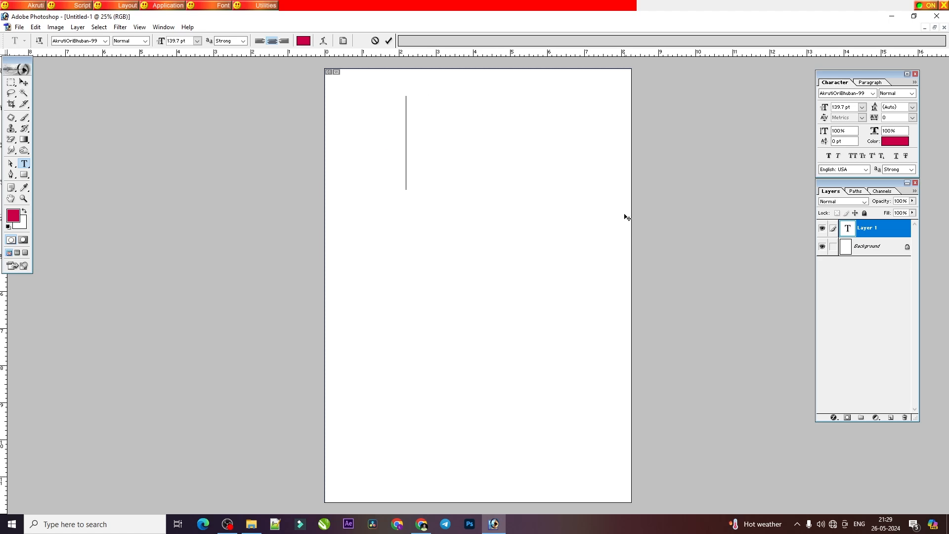
Step: Consult the PDF's ଜ + ଞ examples and enter the word ଯଜ୍ଞ on the empty Photoshop text layer
{"action": "left_click", "coordinate": [421, 524]}
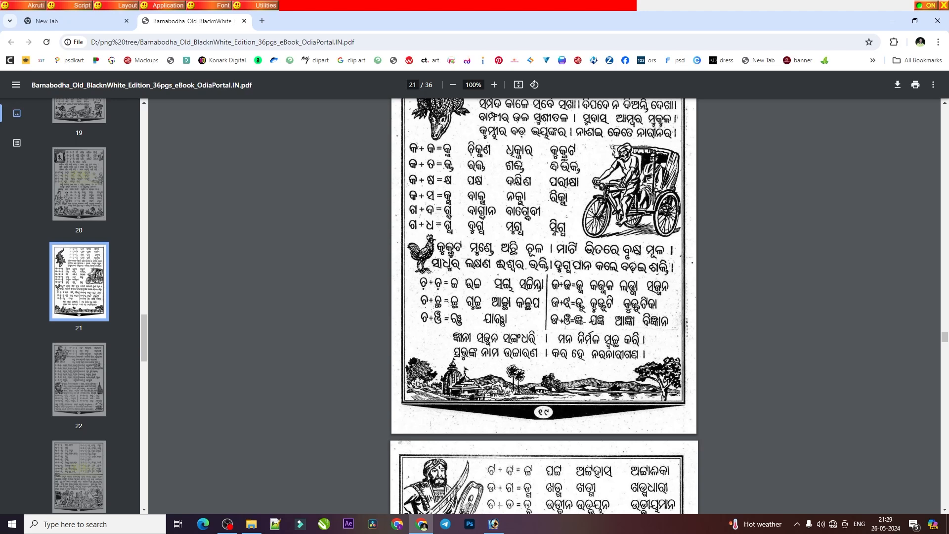
{"action": "left_click", "coordinate": [493, 523]}
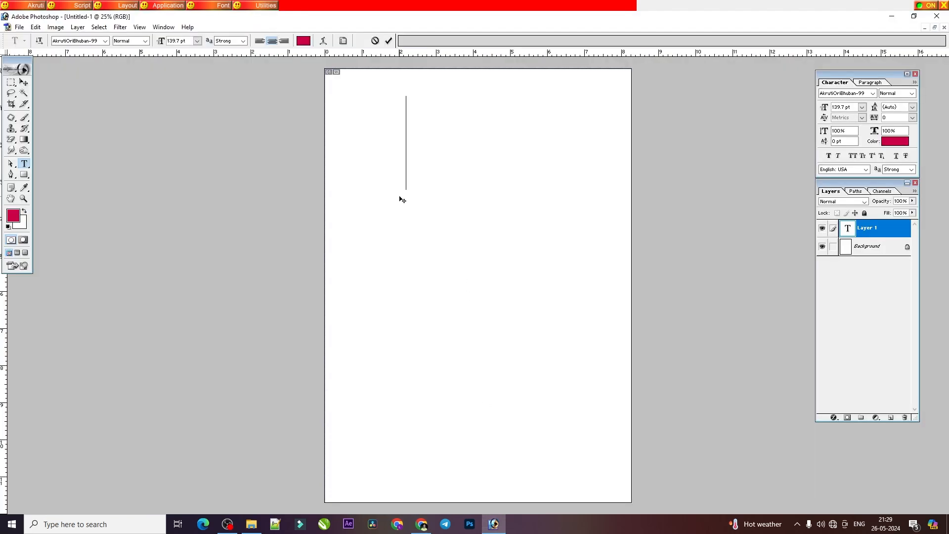
{"action": "type", "text": "ସ"}
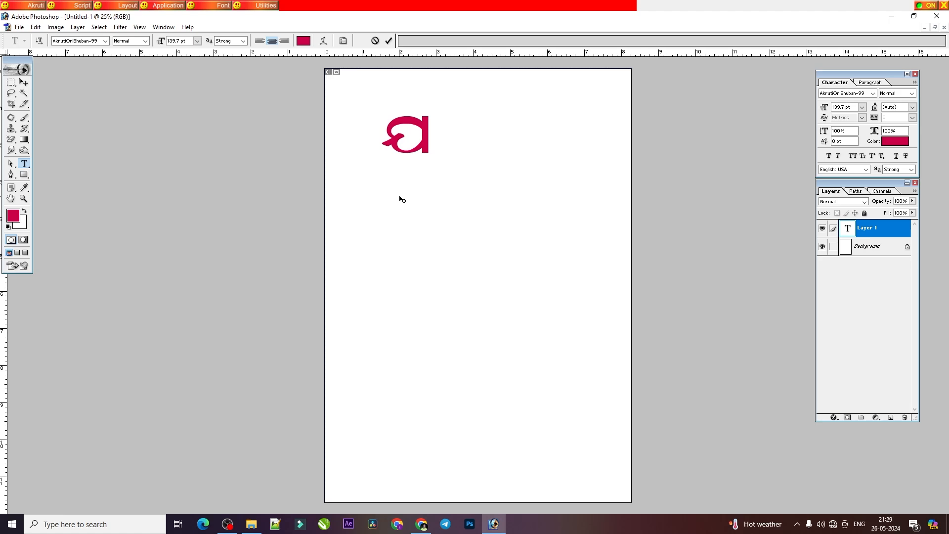
{"action": "type", "text": "ଜ୍"}
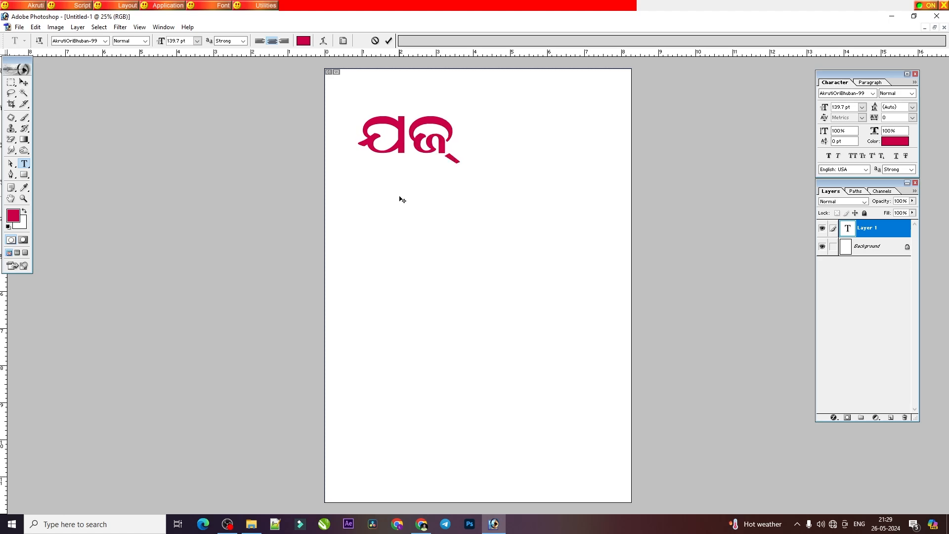
{"action": "type", "text": "ଞ"}
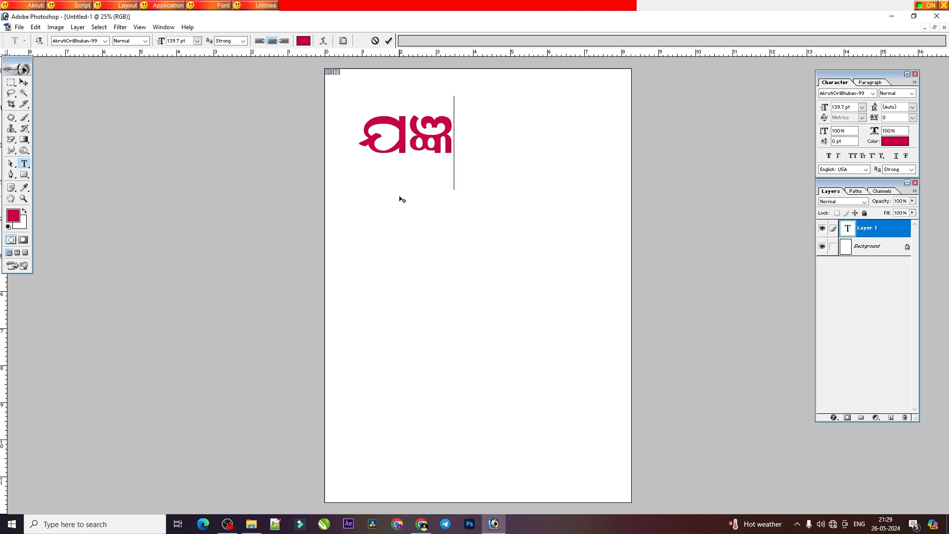
Step: Consult the PDF's ଜ + ଞ examples again and add the word ବିଜ୍ଞାନ after ଯଜ୍ଞ in Photoshop
{"action": "left_click", "coordinate": [421, 524]}
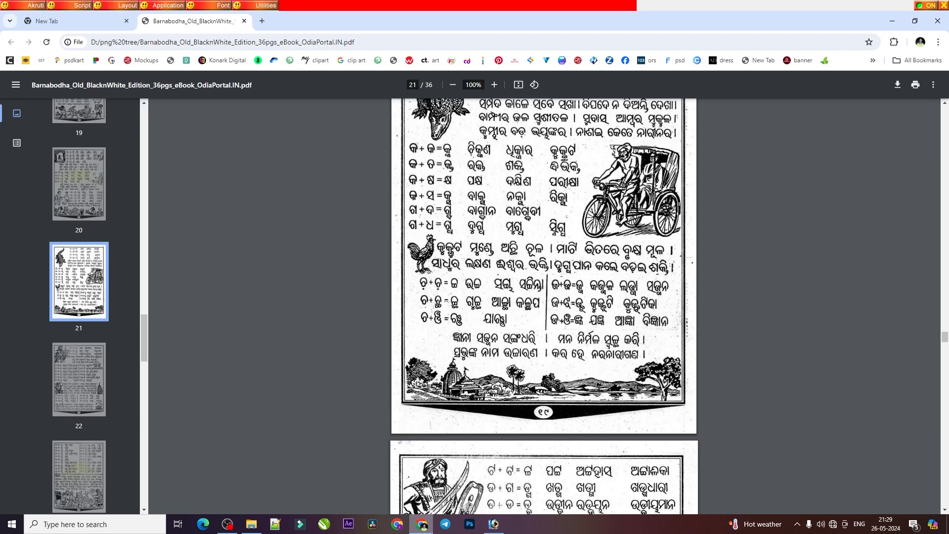
{"action": "left_click", "coordinate": [421, 524]}
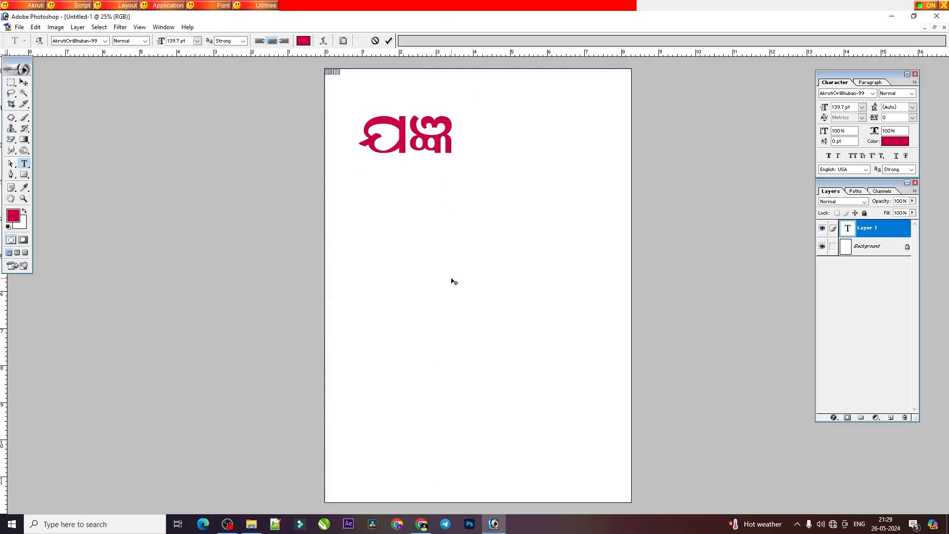
{"action": "type", "text": "ବିଜ୍ଞାନ"}
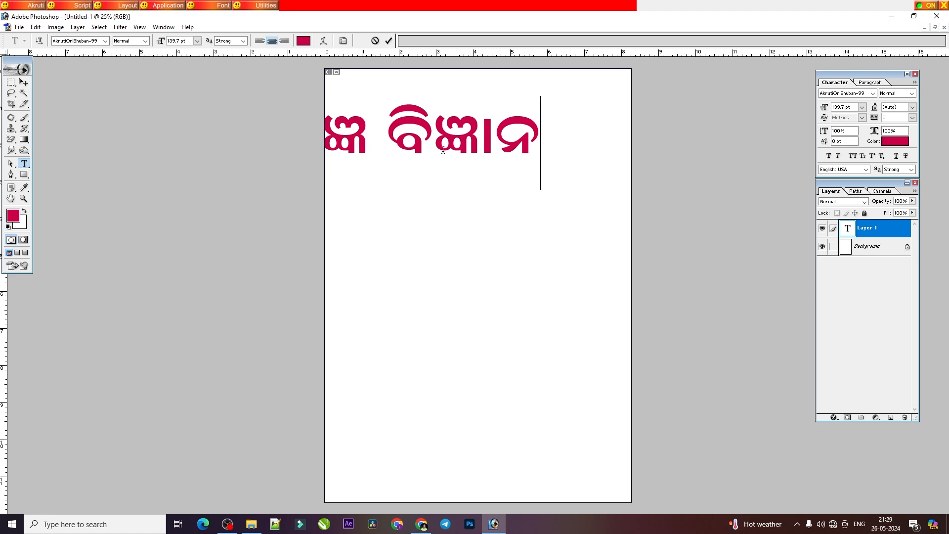
Step: Consult the PDF's ଟ + ଟ lesson on page 22, then replace ଯଜ୍ଞ ବିଜ୍ଞାନ with the conjunct ଟ୍ଟ in Photoshop and clear the text layer
{"action": "left_click", "coordinate": [433, 519]}
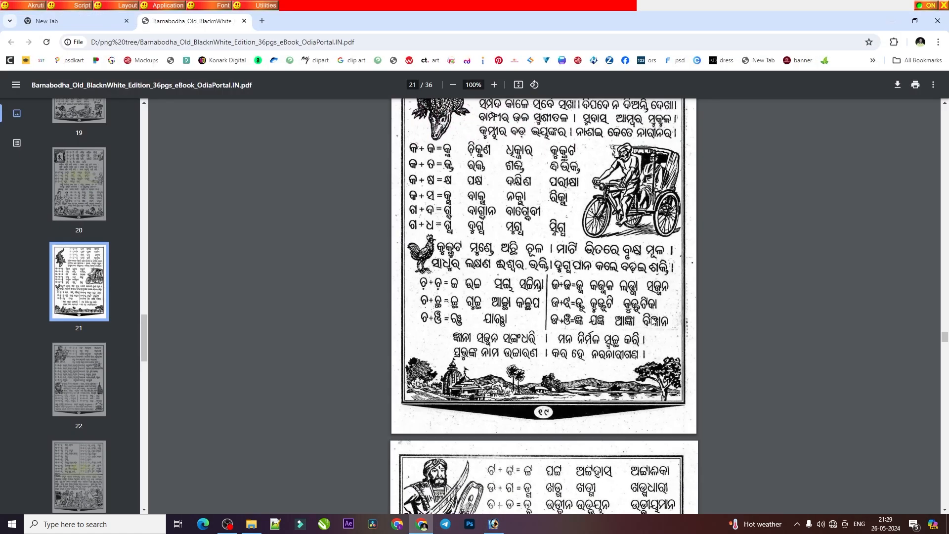
{"action": "scroll", "coordinate": [565, 340], "scroll_direction": "down", "scroll_amount": 3}
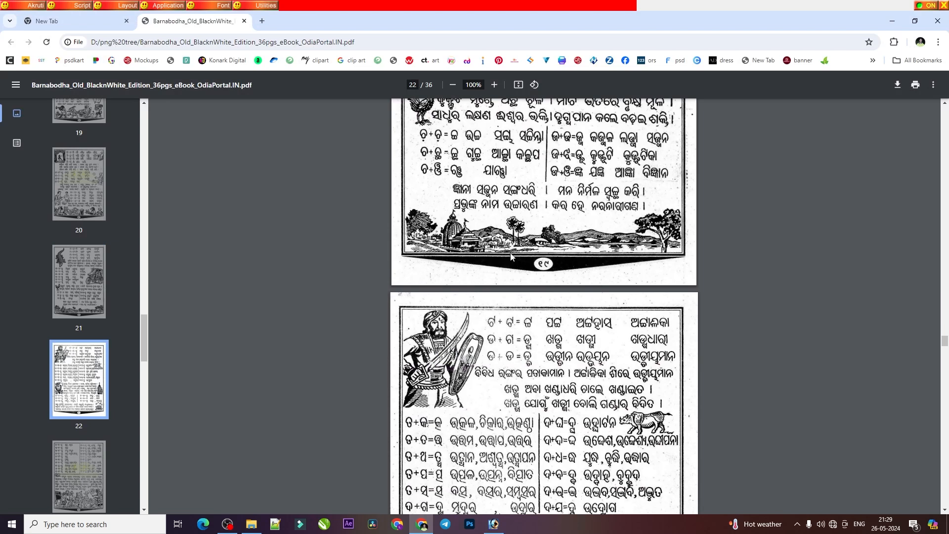
{"action": "scroll", "coordinate": [495, 348], "scroll_direction": "down", "scroll_amount": 1}
{"action": "scroll", "coordinate": [544, 257], "scroll_direction": "down", "scroll_amount": 1}
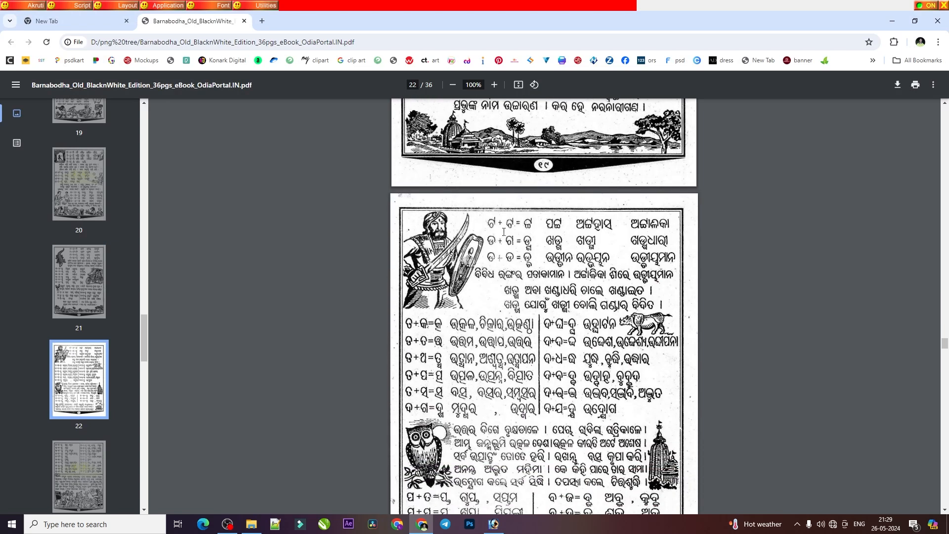
{"action": "key", "text": "alt+Tab"}
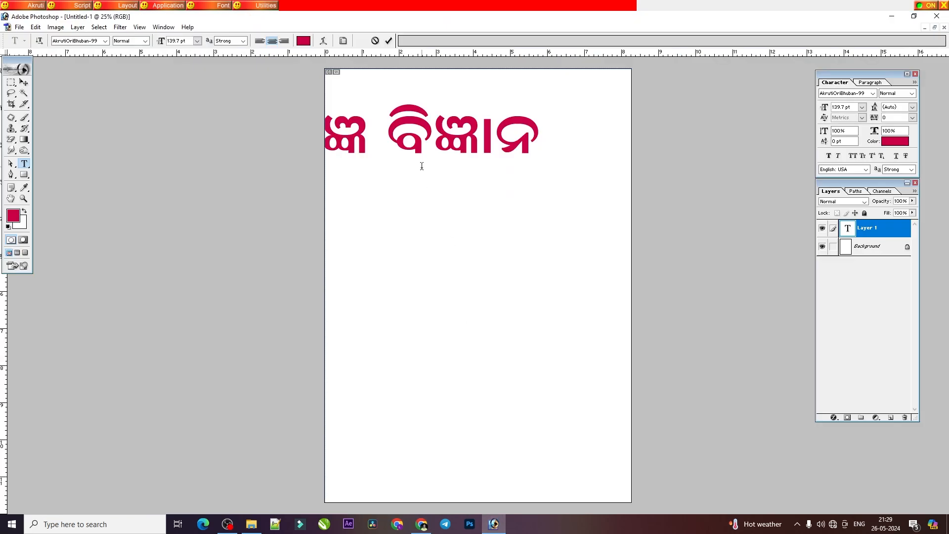
{"action": "triple_click", "coordinate": [426, 164]}
{"action": "key", "text": "BackSpace"}
{"action": "type", "text": "େ"}
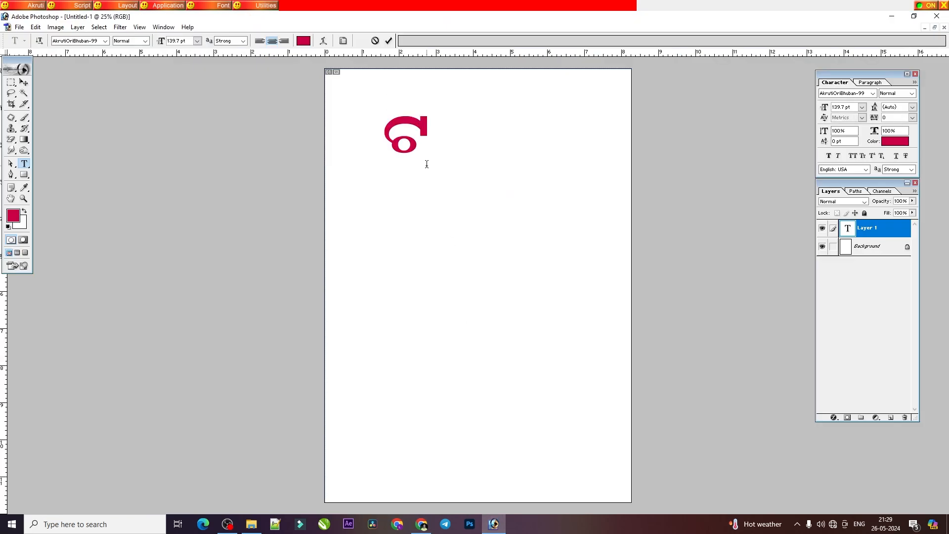
{"action": "type", "text": "୍ତ"}
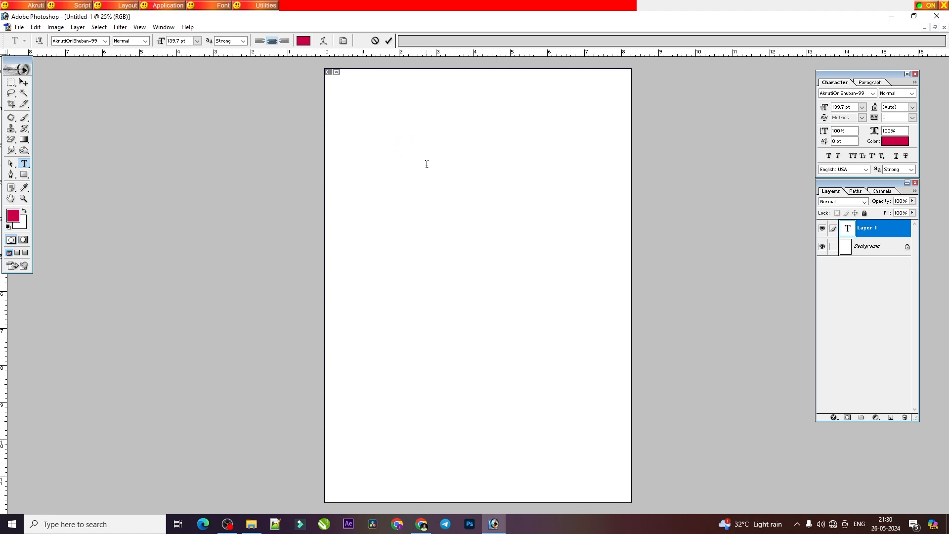
Step: Enter a common Odia surname containing the conjunct ଟ୍ଟ on the empty text layer
{"action": "type", "text": "ଘଟ"}
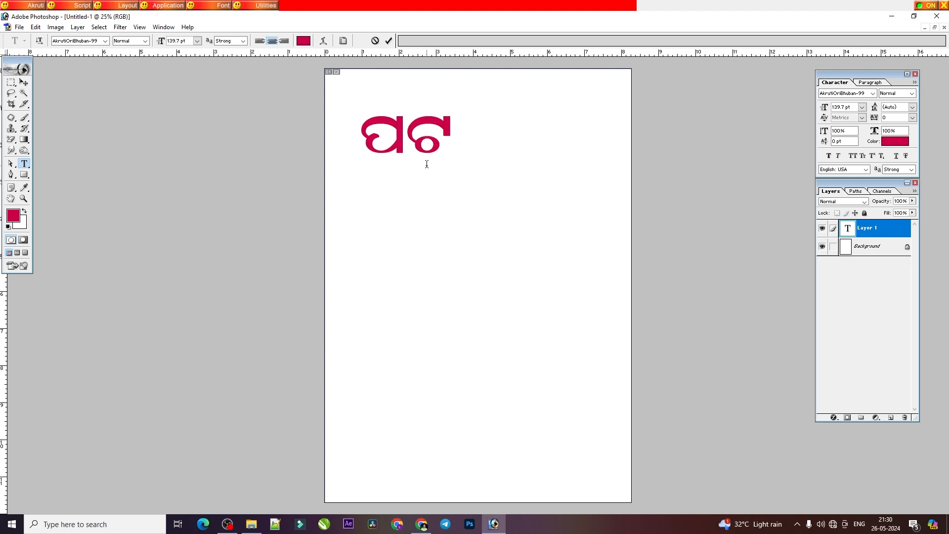
{"action": "type", "text": "୍ଚନାୟକ"}
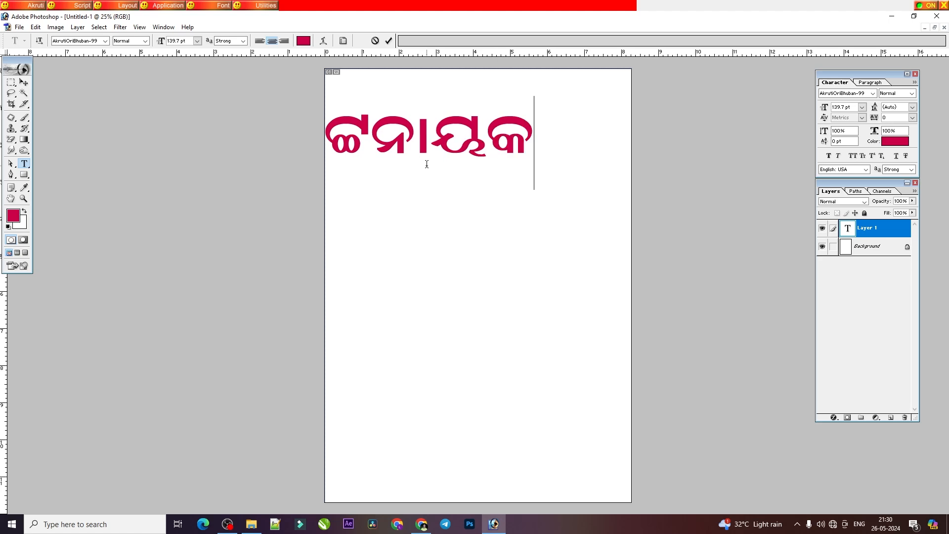
Step: Reduce the font size of the whole surname text to 89.7 pt
{"action": "key", "text": "ctrl+a"}
{"action": "key", "text": "ctrl+shift+comma"}
{"action": "key", "text": "ctrl+shift+comma"}
{"action": "key", "text": "ctrl+shift+comma"}
{"action": "key", "text": "ctrl+shift+comma"}
{"action": "key", "text": "ctrl+shift+comma"}
{"action": "key", "text": "ctrl+shift+comma"}
{"action": "key", "text": "ctrl+shift+comma"}
{"action": "key", "text": "ctrl+shift+comma"}
{"action": "key", "text": "ctrl+shift+comma"}
{"action": "key", "text": "ctrl+shift+comma"}
{"action": "key", "text": "ctrl+shift+comma"}
{"action": "key", "text": "ctrl+shift+comma"}
{"action": "key", "text": "ctrl+shift+comma"}
{"action": "key", "text": "ctrl+shift+comma"}
{"action": "key", "text": "ctrl+shift+comma"}
{"action": "key", "text": "ctrl+shift+comma"}
{"action": "key", "text": "ctrl+shift+comma"}
{"action": "key", "text": "ctrl+shift+comma"}
{"action": "key", "text": "ctrl+shift+comma"}
{"action": "key", "text": "ctrl+shift+comma"}
{"action": "key", "text": "ctrl+shift+comma"}
{"action": "key", "text": "ctrl+shift+comma"}
{"action": "key", "text": "ctrl+shift+comma"}
{"action": "key", "text": "ctrl+shift+comma"}
{"action": "key", "text": "ctrl+shift+comma"}
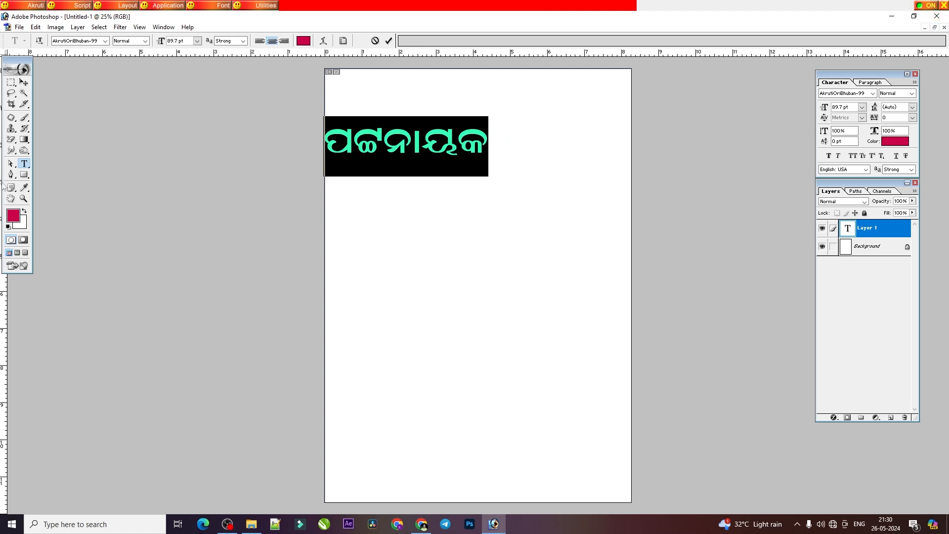
Step: Centre the surname text horizontally on the page and stretch it slightly taller
{"action": "left_click", "coordinate": [24, 82]}
{"action": "key", "text": "ctrl+a"}
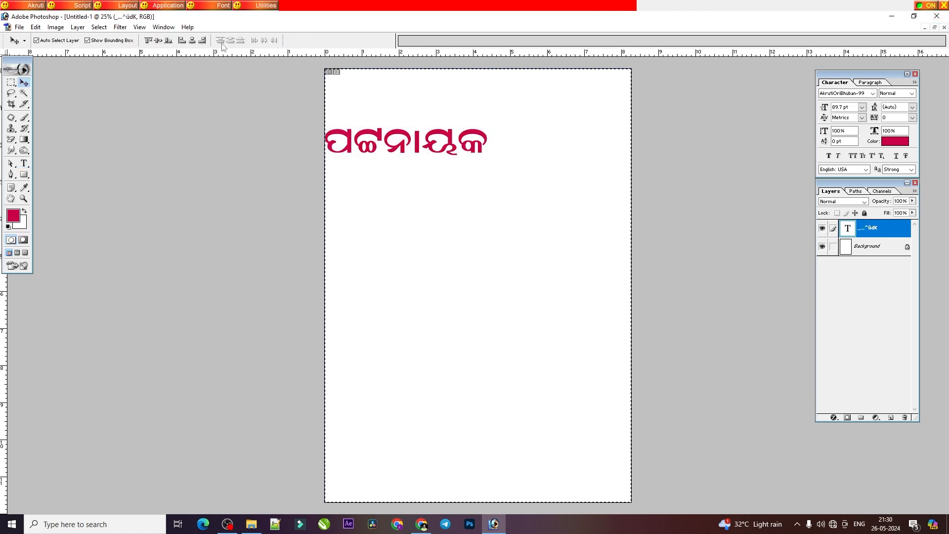
{"action": "left_click", "coordinate": [192, 41]}
{"action": "key", "text": "ctrl+d"}
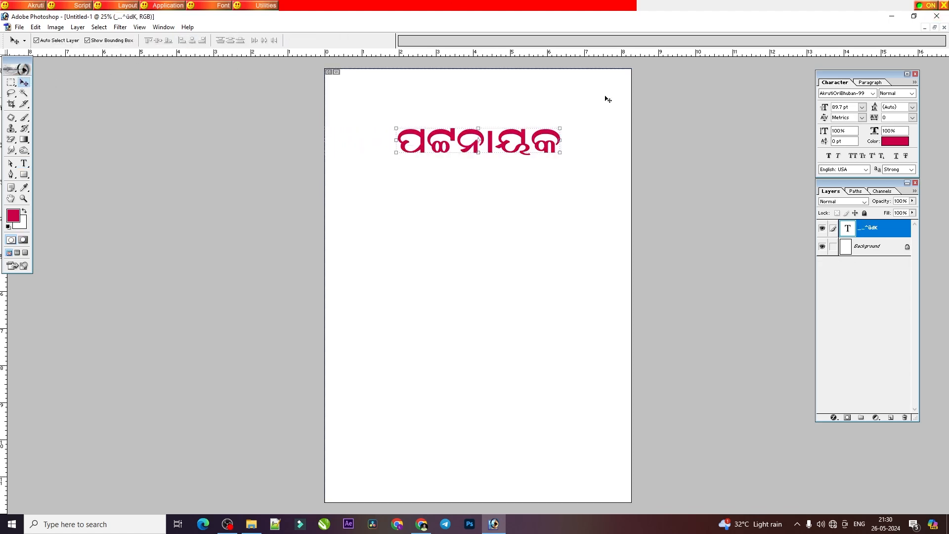
{"action": "left_click_drag", "start_coordinate": [553, 152], "coordinate": [553, 157]}
{"action": "key", "text": "Return"}
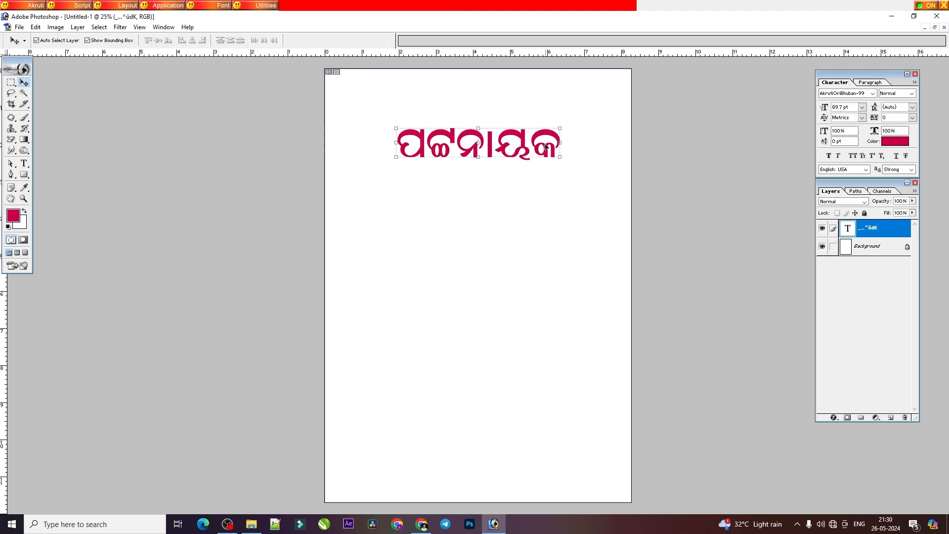
Step: Consult the PDF's ଡ + ଗ lesson and replace the surname with the conjunct ଡ୍ଗ in Photoshop
{"action": "left_click", "coordinate": [422, 524]}
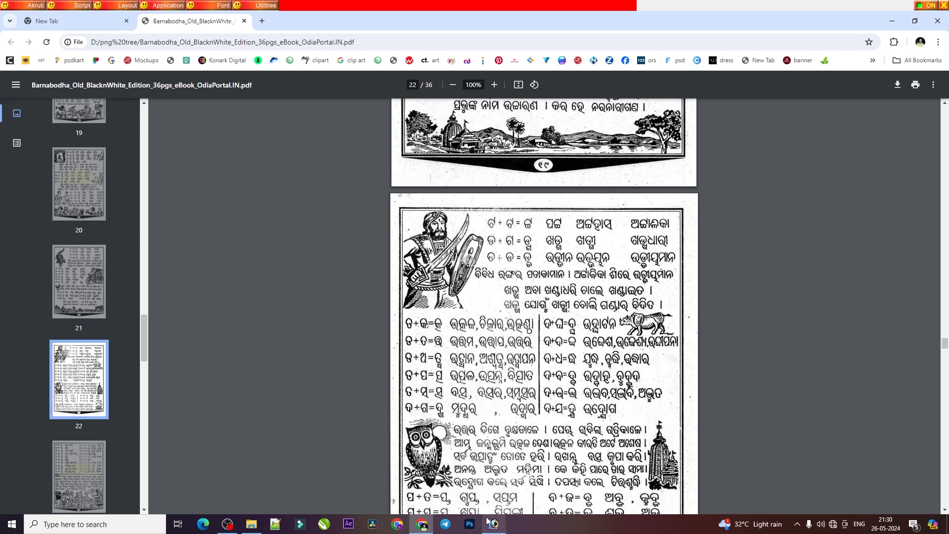
{"action": "mouse_move", "coordinate": [493, 523]}
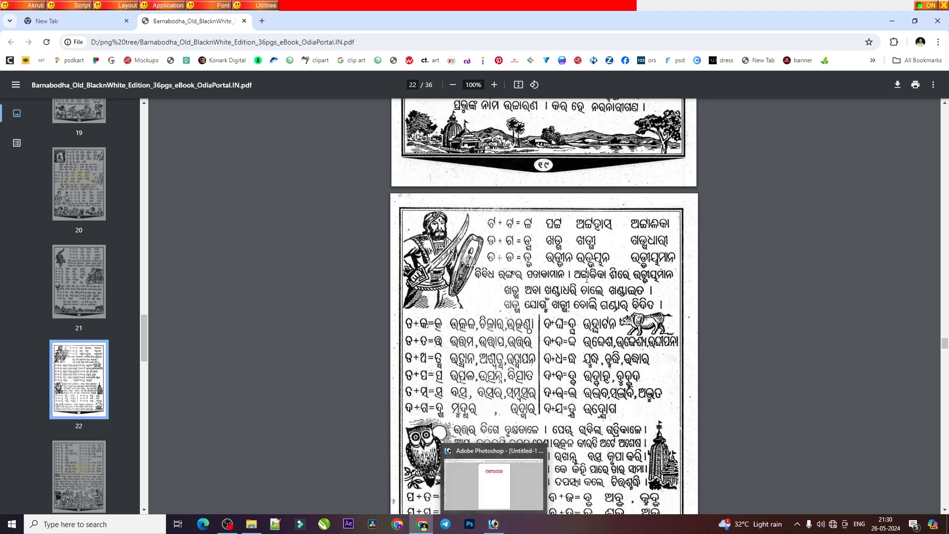
{"action": "left_click", "coordinate": [493, 525]}
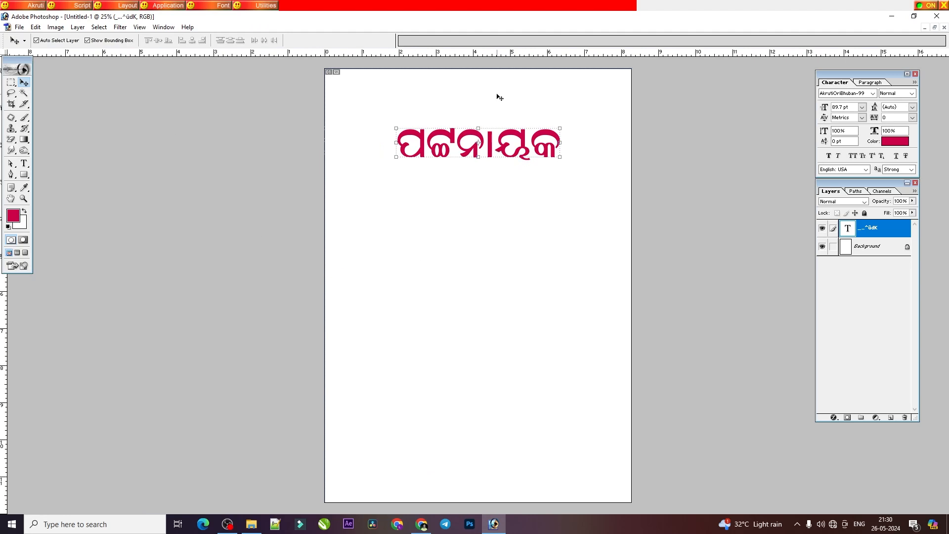
{"action": "left_click", "coordinate": [24, 164]}
{"action": "left_click", "coordinate": [493, 149]}
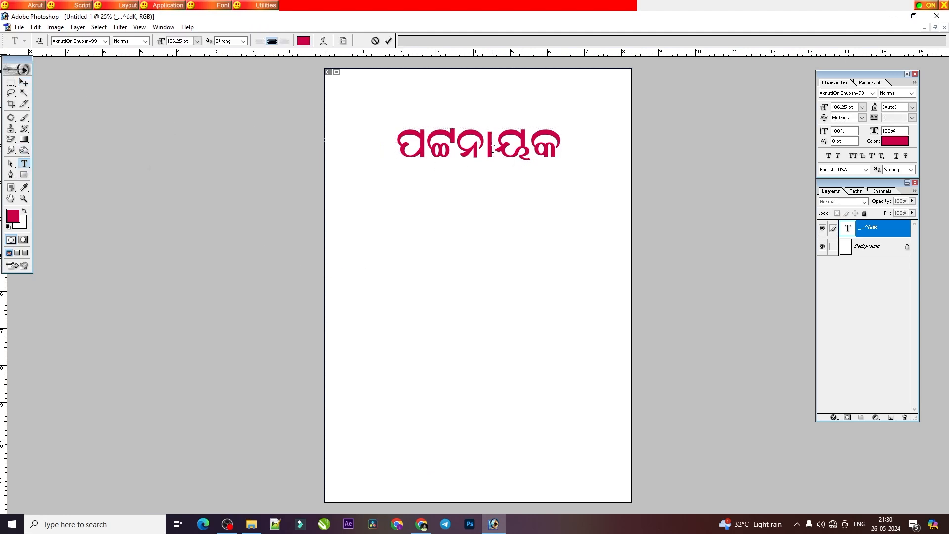
{"action": "key", "text": "ctrl+a"}
{"action": "type", "text": "ଦ୍ଗ"}
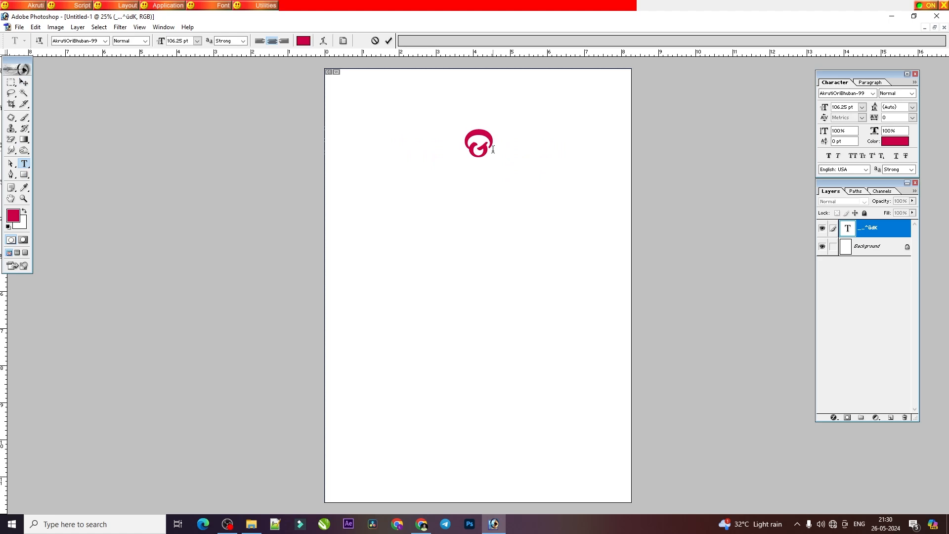
Step: Clear the conjunct from the text layer and enter the word ଖଡ୍ଗ
{"action": "key", "text": "BackSpace"}
{"action": "key", "text": "BackSpace"}
{"action": "type", "text": "ପଟ୍ଟ"}
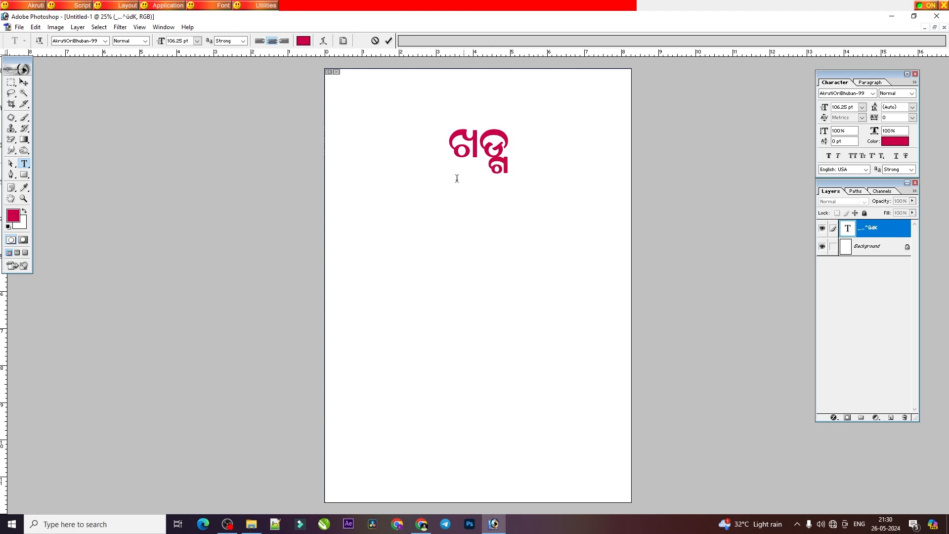
Step: Consult the PDF's ଡ + ଡ lesson and replace ଖଡ୍ଗ with ଉଡ୍ଡିନ in Photoshop
{"action": "left_click", "coordinate": [421, 524]}
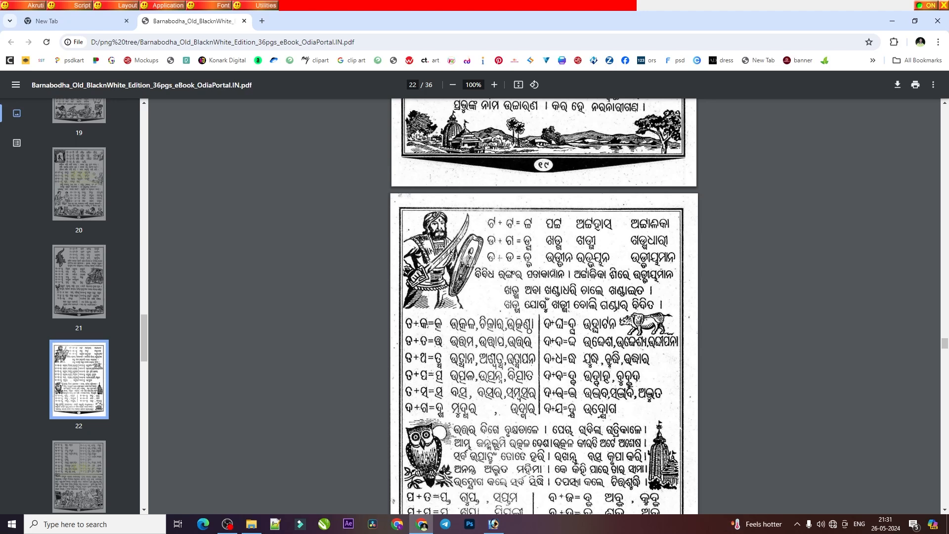
{"action": "left_click", "coordinate": [493, 524]}
{"action": "double_click", "coordinate": [475, 147]}
{"action": "type", "text": "କ"}
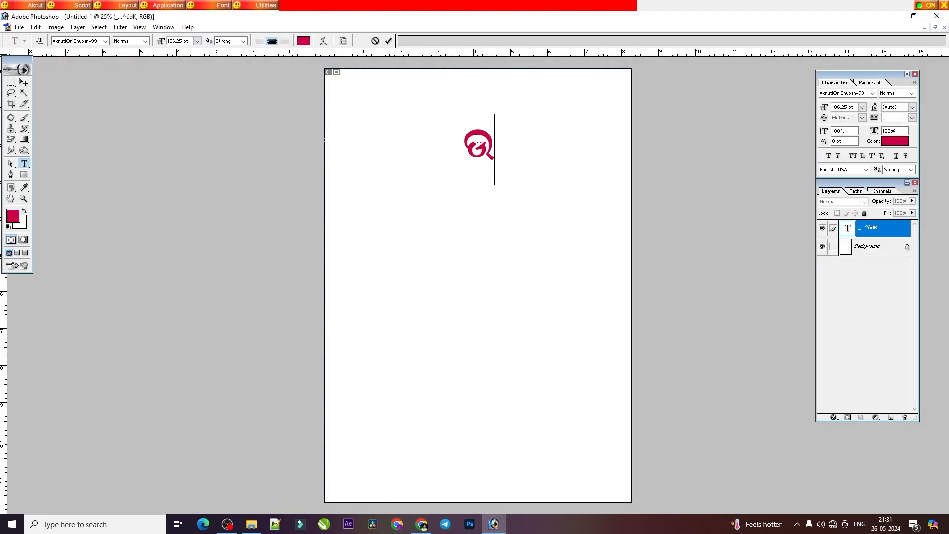
{"action": "type", "text": "କ୍କ"}
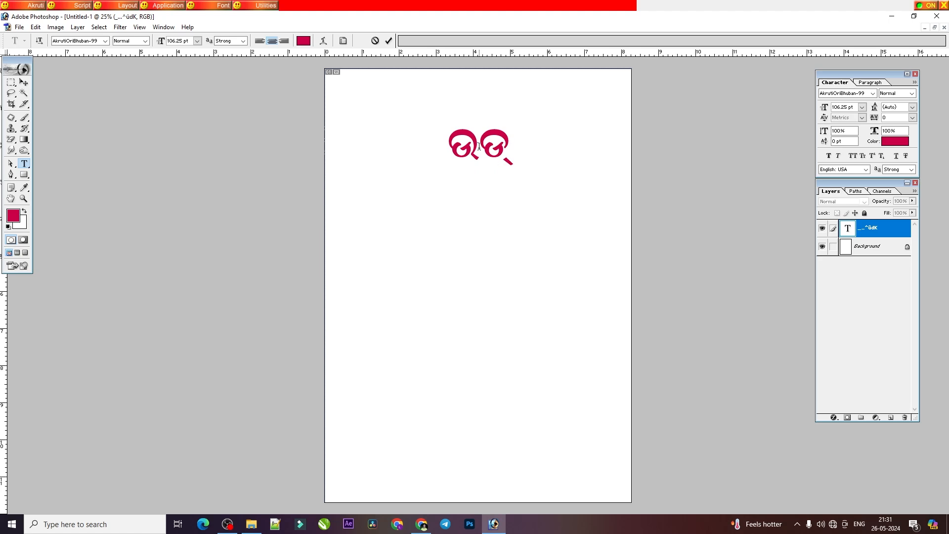
{"action": "type", "text": "ିନ"}
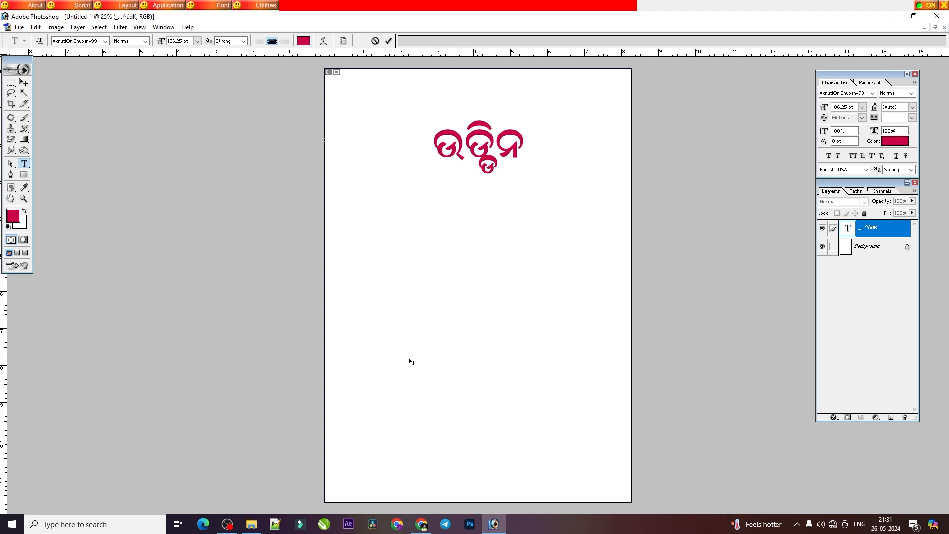
Step: Check the word's spelling in the PDF and correct its vowel sign so that it reads ଉଡ୍ଡୀନ
{"action": "left_click", "coordinate": [417, 528]}
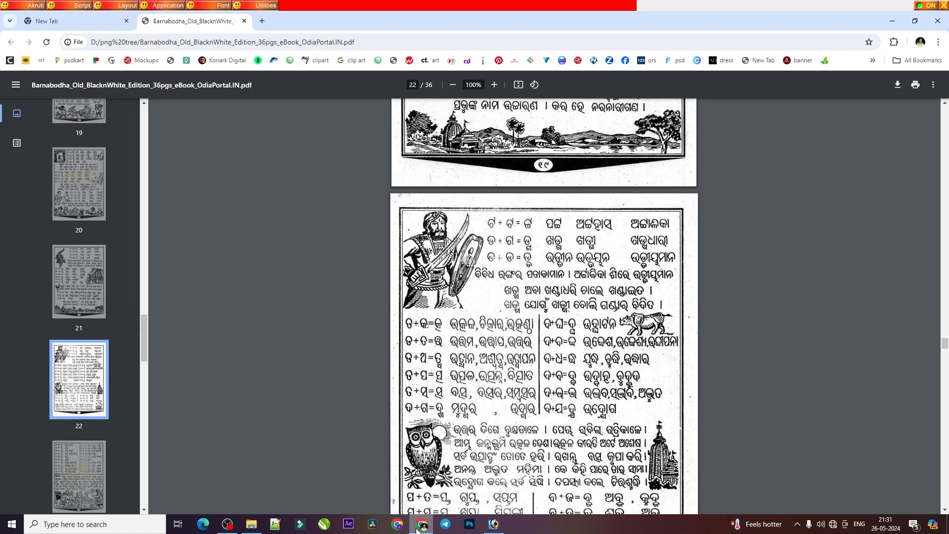
{"action": "left_click", "coordinate": [417, 528]}
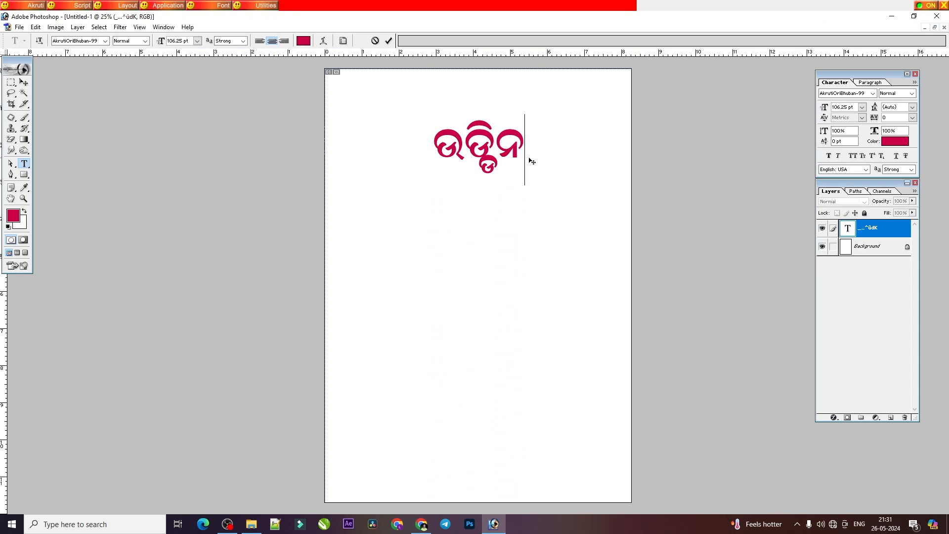
{"action": "key", "text": "BackSpace"}
{"action": "key", "text": "BackSpace"}
{"action": "type", "text": "ୀ"}
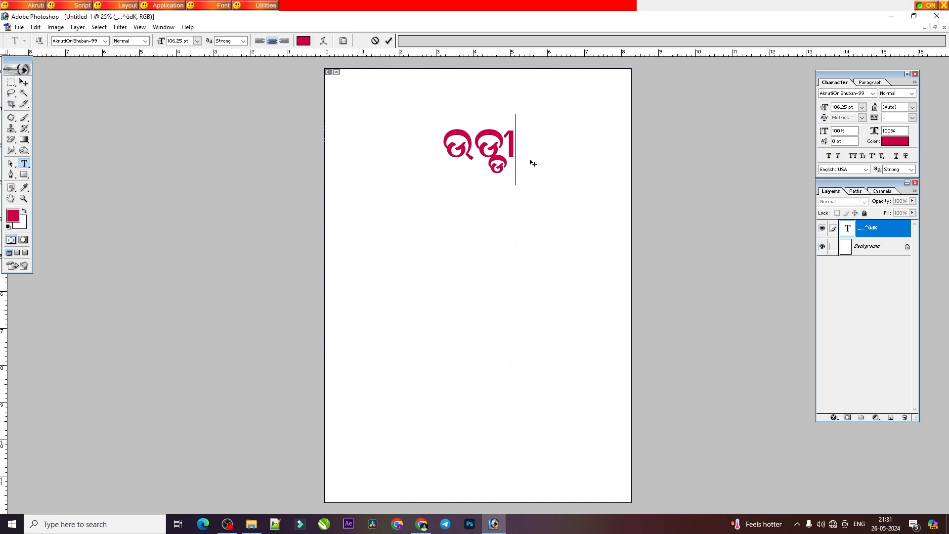
{"action": "type", "text": "ନ"}
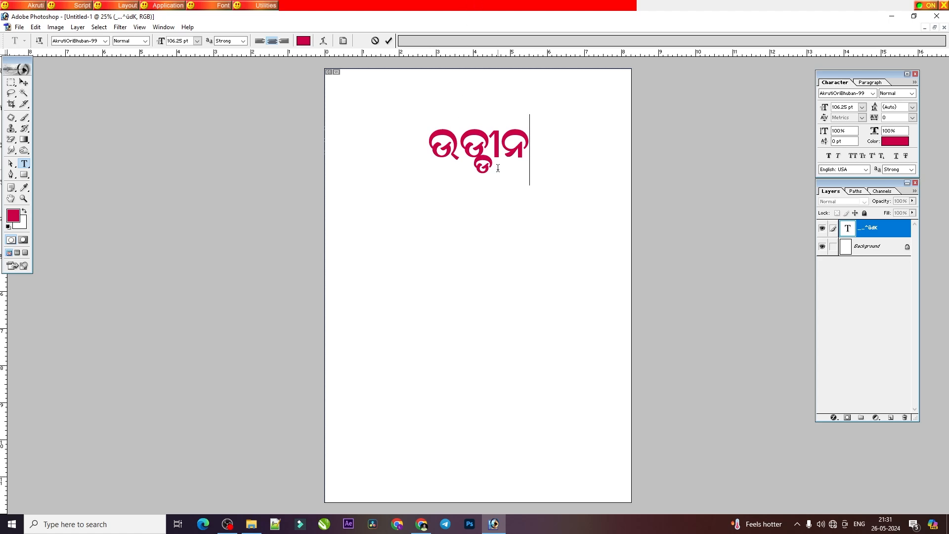
Step: Consult the PDF's ତ + କ lesson, replace ଉଡ୍ଡୀନ with the conjunct ତ୍କ in Photoshop, and clear it
{"action": "left_click", "coordinate": [421, 523]}
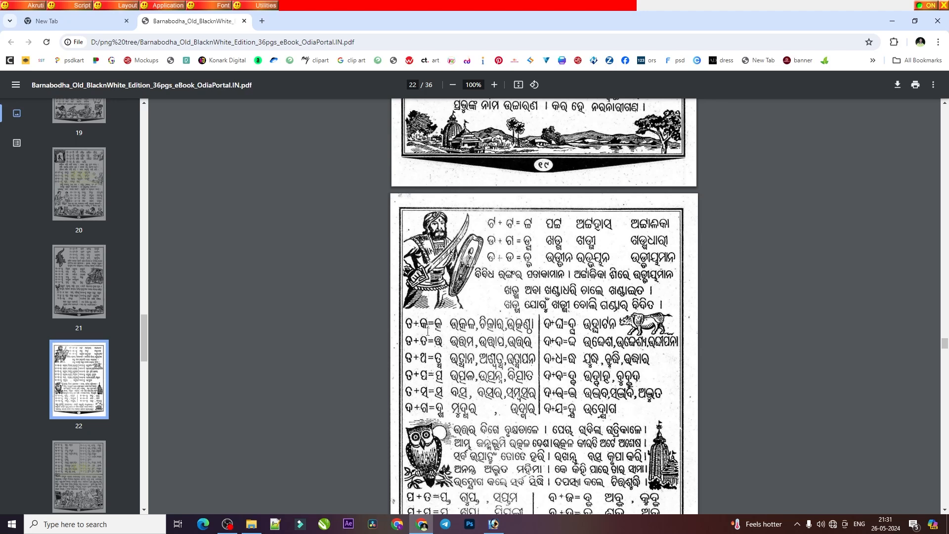
{"action": "left_click", "coordinate": [469, 524]}
{"action": "double_click", "coordinate": [491, 163]}
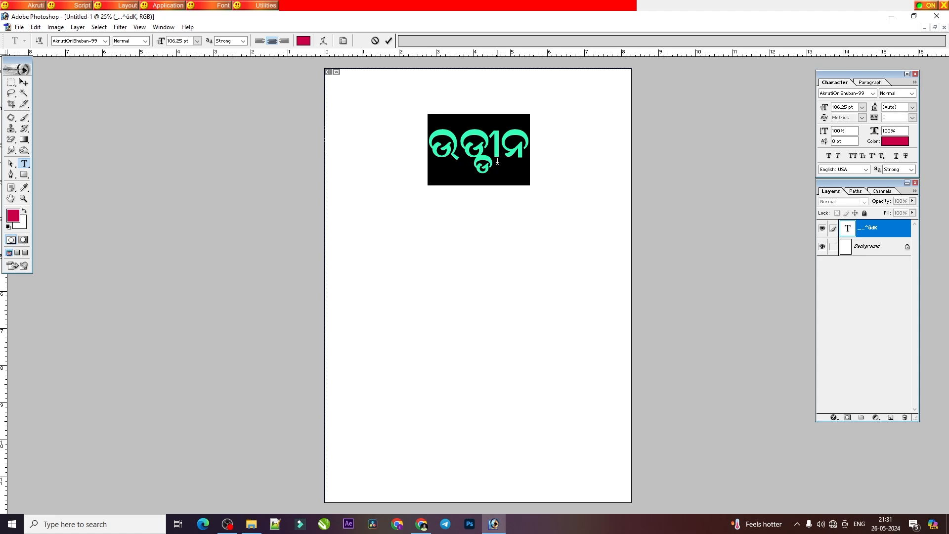
{"action": "type", "text": "ତ୍ର"}
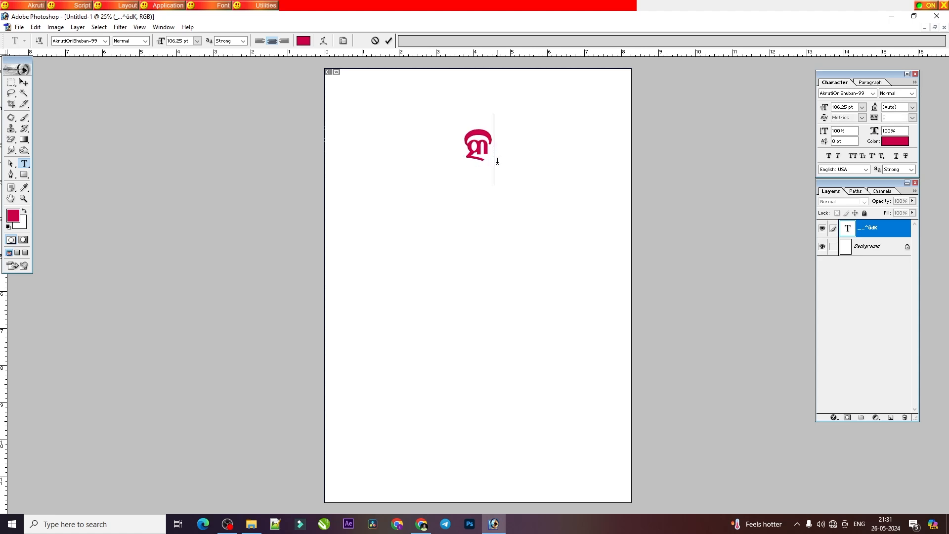
{"action": "key", "text": "BackSpace"}
Step: Build ଉତ୍କ from ଉ, ତ and କ, practise its conjunct again, and clear the text layer
{"action": "type", "text": "ଉ"}
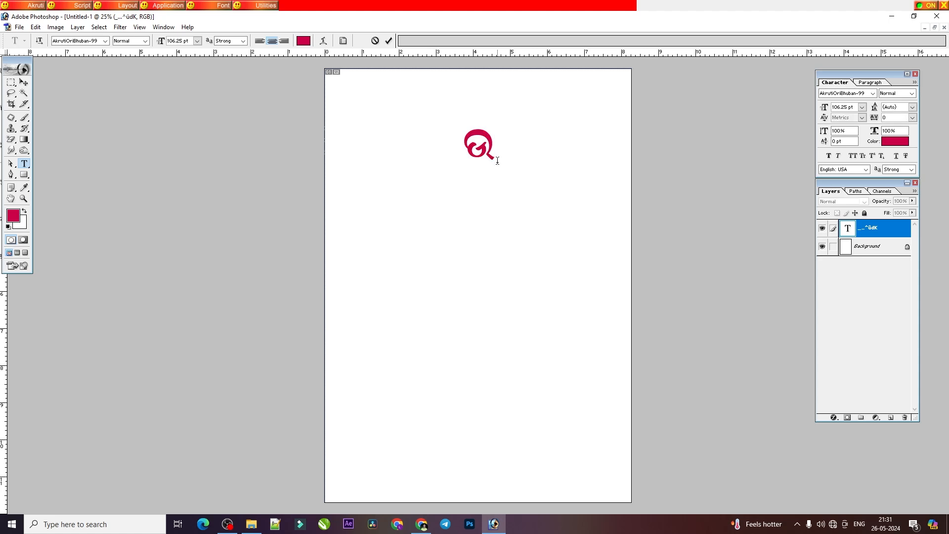
{"action": "type", "text": "ତ୍କଳ"}
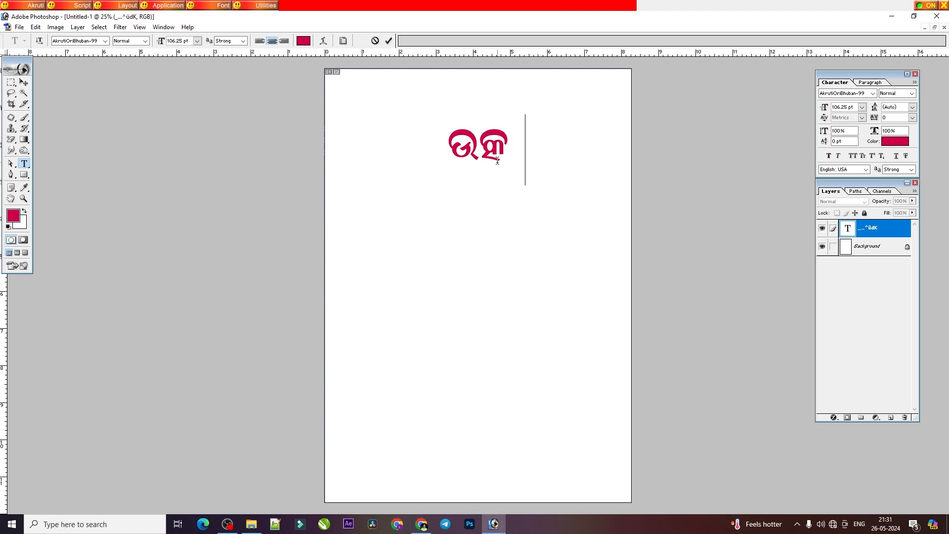
{"action": "key", "text": "BackSpace"}
{"action": "key", "text": "BackSpace"}
{"action": "type", "text": "ତ"}
{"action": "key", "text": "BackSpace"}
{"action": "key", "text": "BackSpace"}
{"action": "type", "text": "ତ୍କ"}
{"action": "key", "text": "BackSpace"}
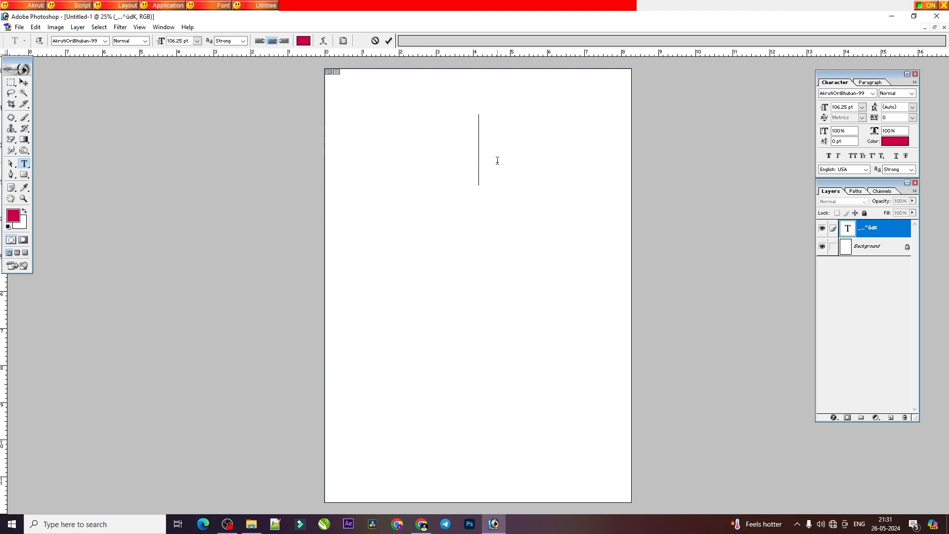
Step: Enter the word ଉତ୍କଳ on the empty text layer, joining ତ and କ into the conjunct ତ୍କ
{"action": "type", "text": "ଉତ"}
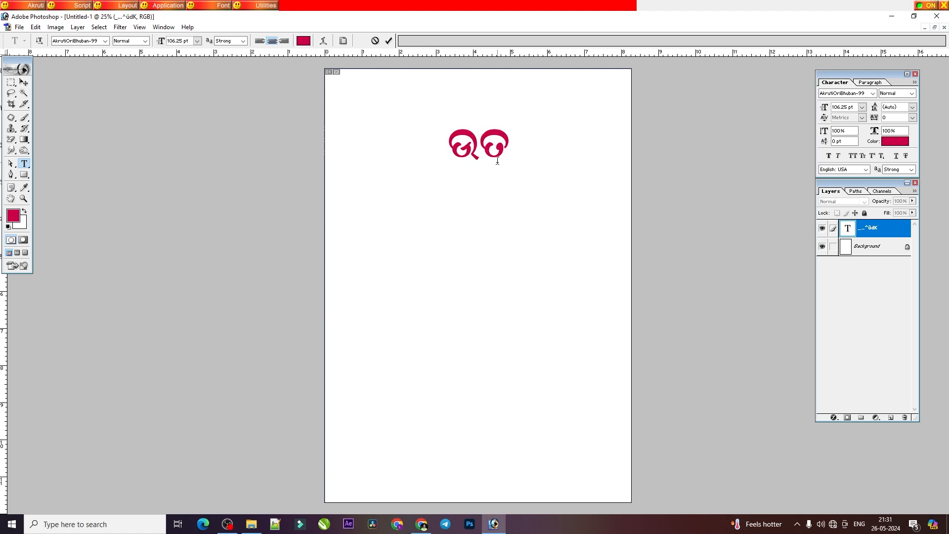
{"action": "type", "text": "୍ତ"}
{"action": "key", "text": "BackSpace"}
{"action": "key", "text": "BackSpace"}
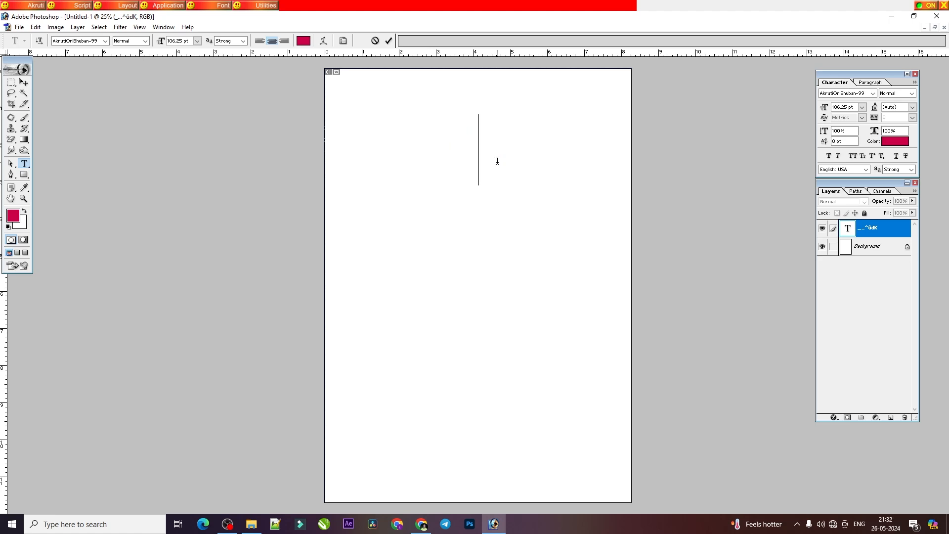
{"action": "key", "text": "ctrl+z"}
{"action": "type", "text": "ଳ"}
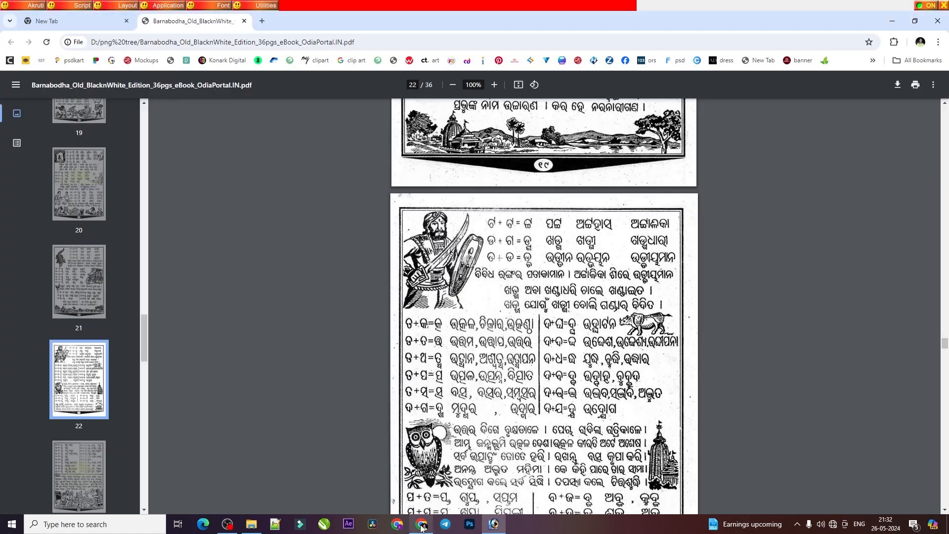
Step: Consult the ତ + ତ lesson on page 22 of the Barnabodha PDF in the browser
{"action": "left_click", "coordinate": [421, 524]}
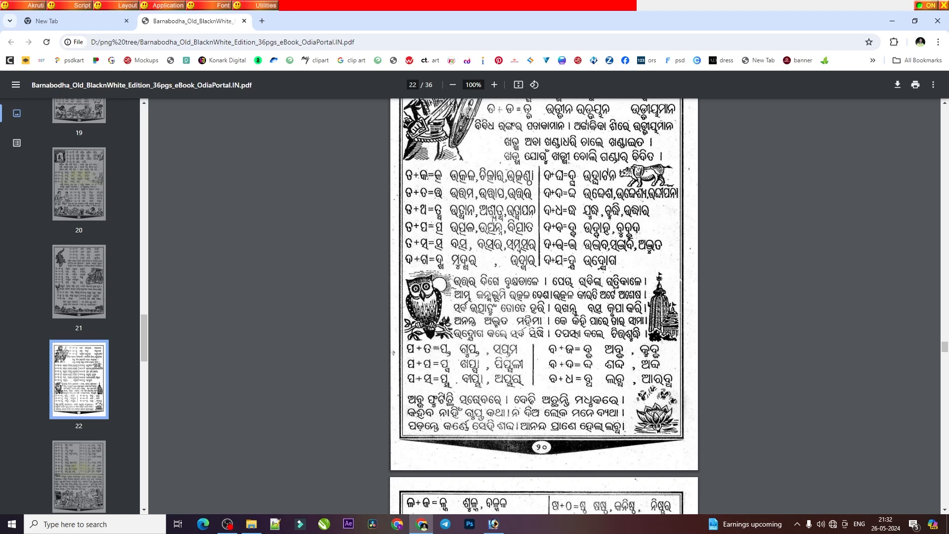
Step: Replace ଉତ୍କଳ on the Photoshop text layer with ଉତ୍ତମ, joining ତ and ତ into a conjunct
{"action": "left_click", "coordinate": [493, 524]}
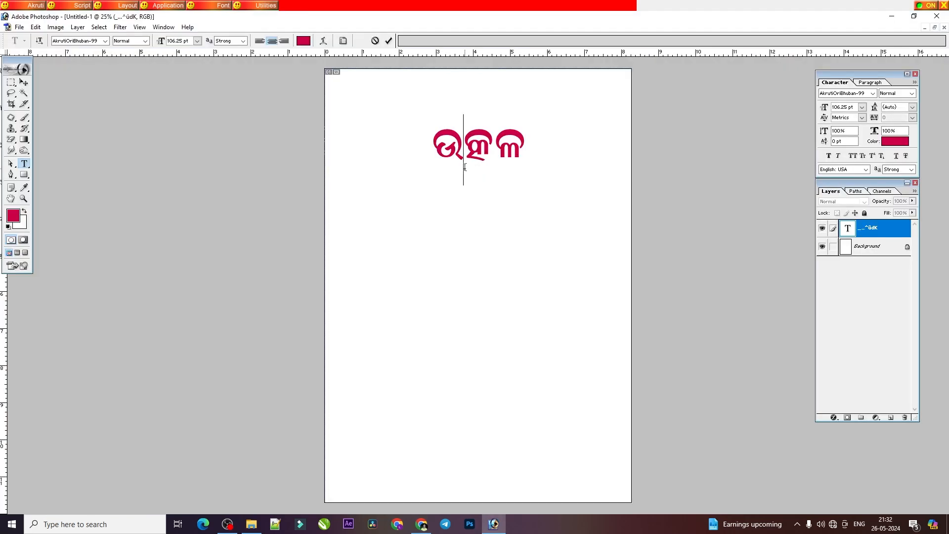
{"action": "key", "text": "ctrl+a"}
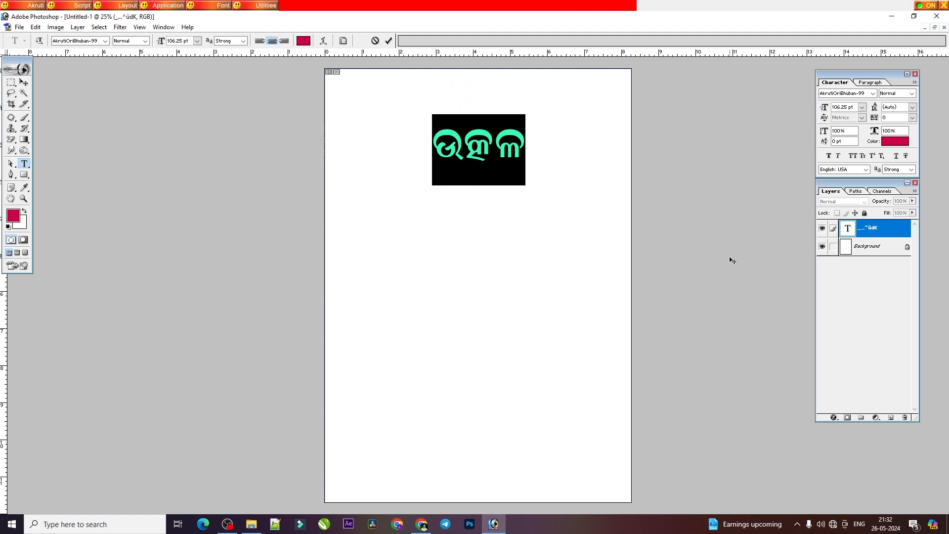
{"action": "type", "text": "ଔ"}
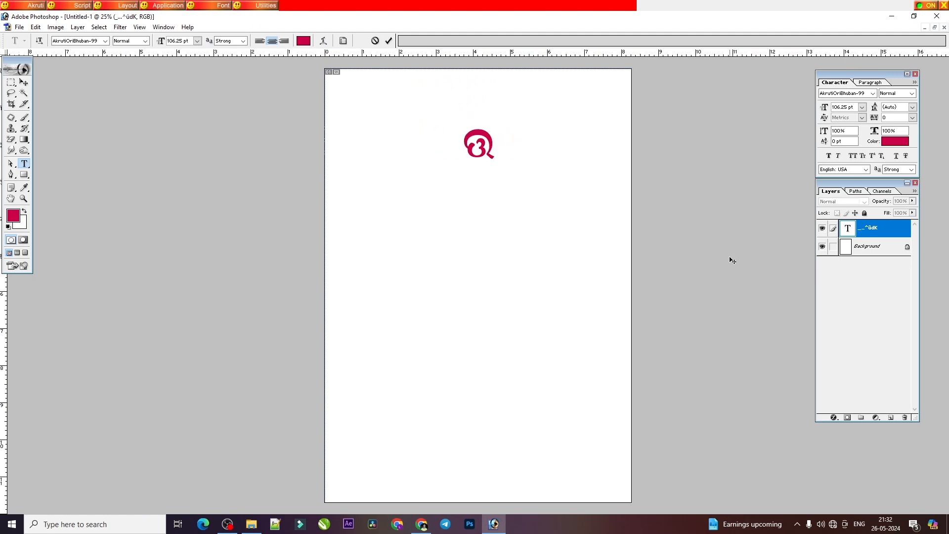
{"action": "key", "text": "BackSpace"}
{"action": "type", "text": "ଉଊ"}
{"action": "type", "text": "ମ"}
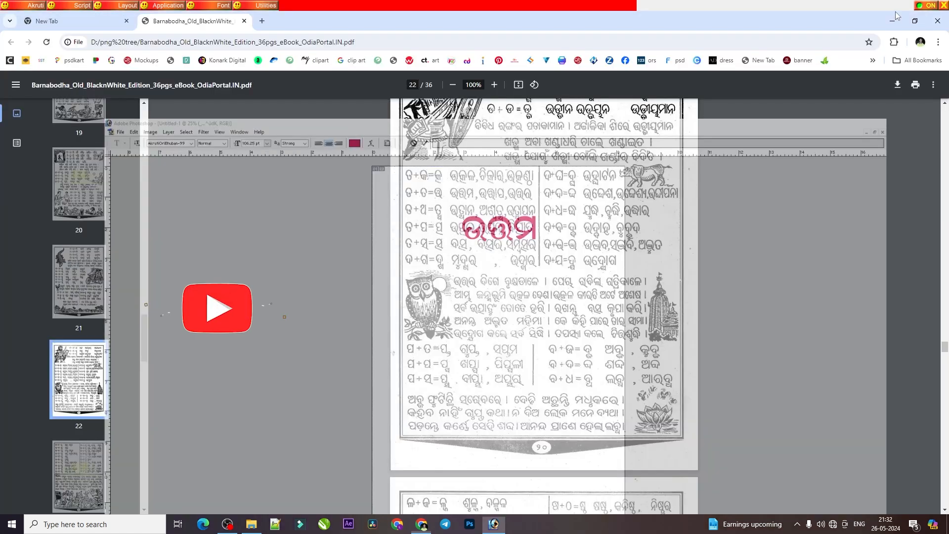
Step: Minimise the open browser and File Explorer windows and return to Photoshop
{"action": "left_click", "coordinate": [892, 16]}
{"action": "left_click", "coordinate": [892, 21]}
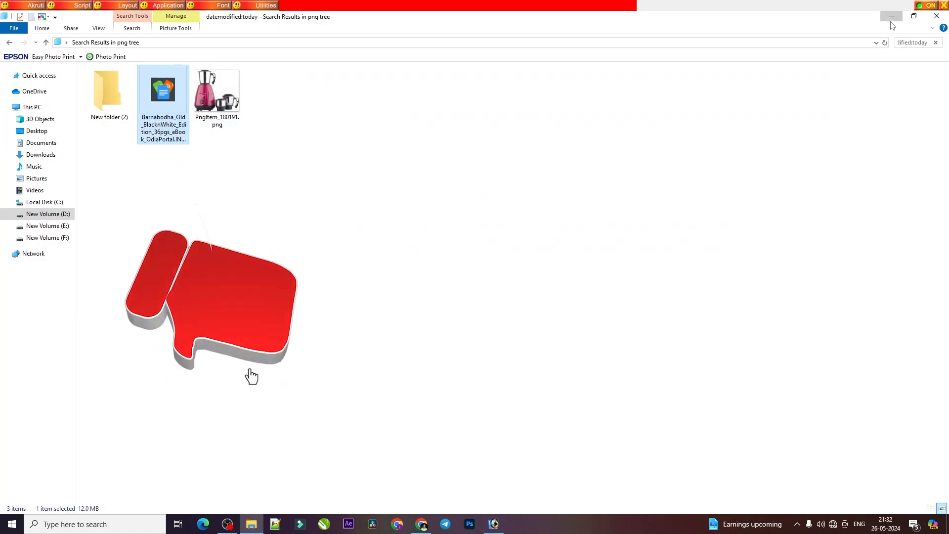
{"action": "left_click", "coordinate": [891, 16]}
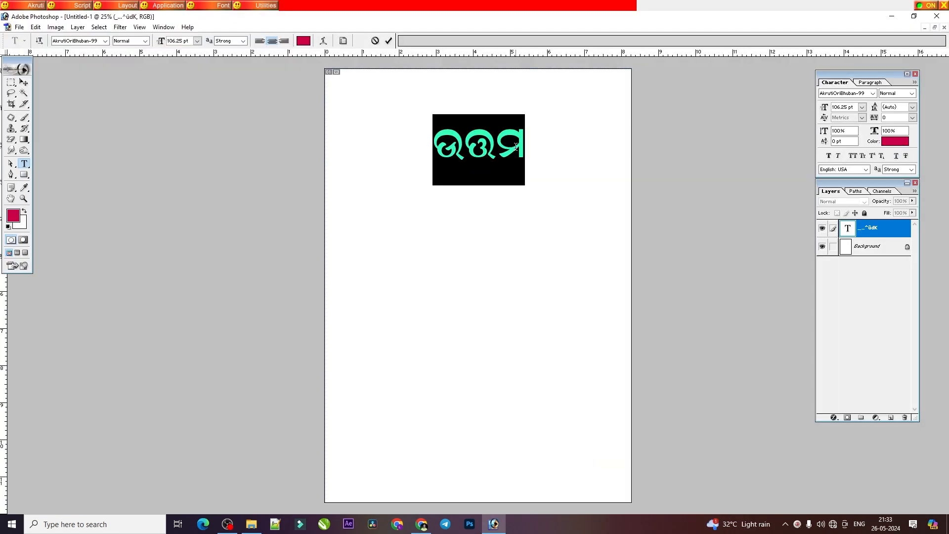
{"action": "left_click", "coordinate": [469, 524]}
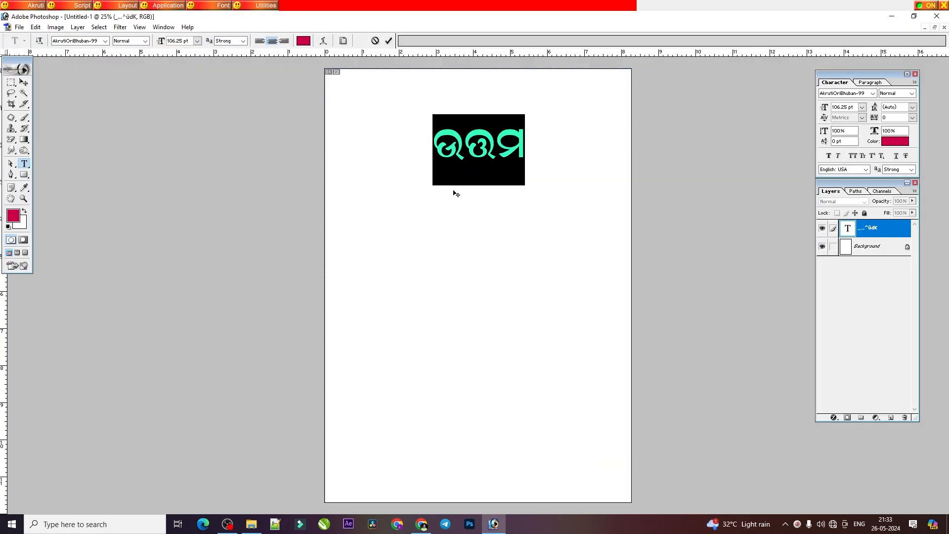
Step: Consult the PDF's ତ + ଥ lesson and replace ଉତ୍ତମ in Photoshop with ଉତ୍ଥନ
{"action": "left_click", "coordinate": [420, 525]}
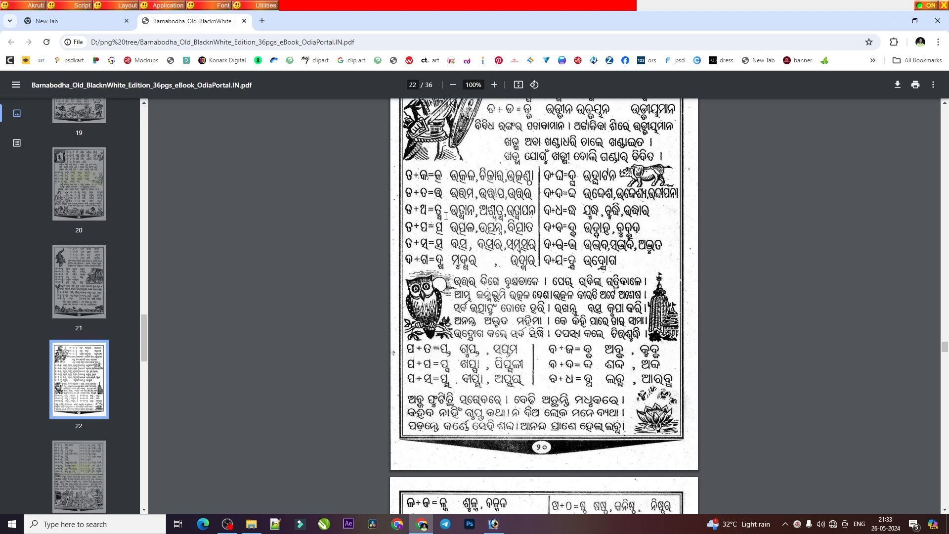
{"action": "left_click", "coordinate": [493, 523]}
{"action": "type", "text": "fdF"}
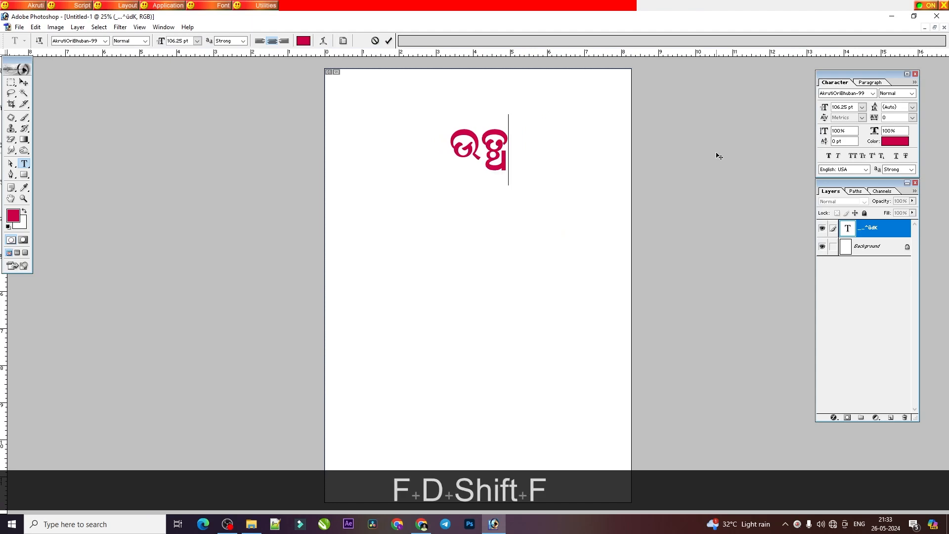
{"action": "type", "text": "e"}
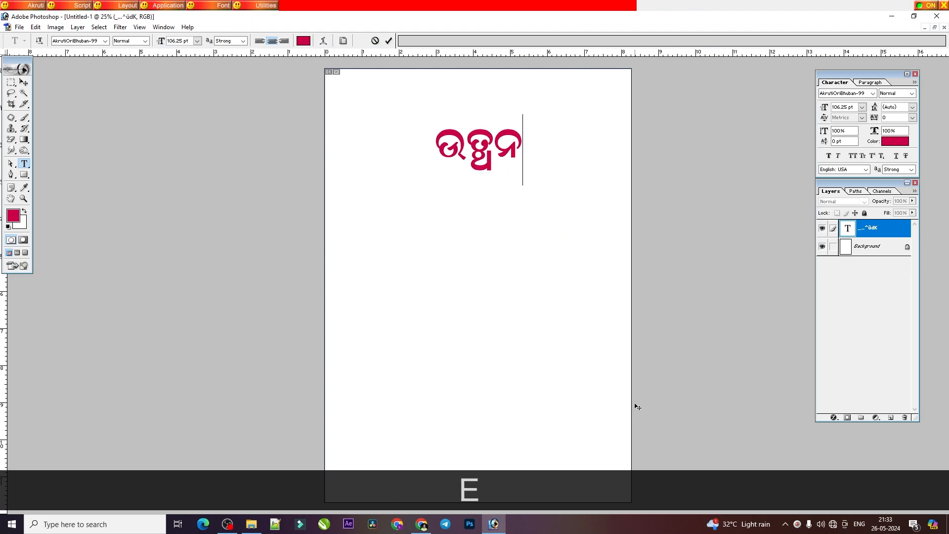
Step: Consult the PDF's ତ + ପ lesson and replace ଉତ୍ଥନ in Photoshop with ଉତ୍ପଳ, entering the conjunct ତ୍ପ before adding ଉ and ଳ around it
{"action": "left_click", "coordinate": [404, 527]}
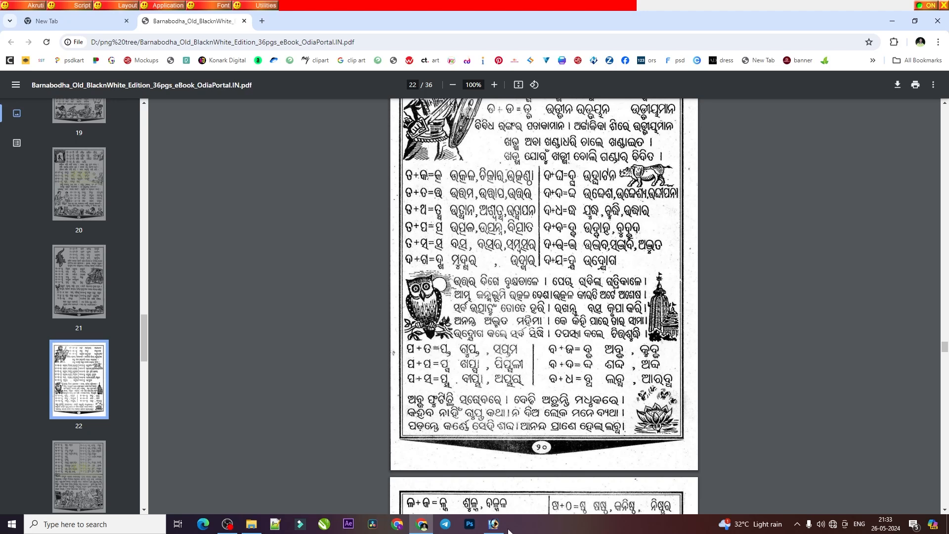
{"action": "key", "text": "alt+Tab"}
{"action": "key", "text": "ctrl+a"}
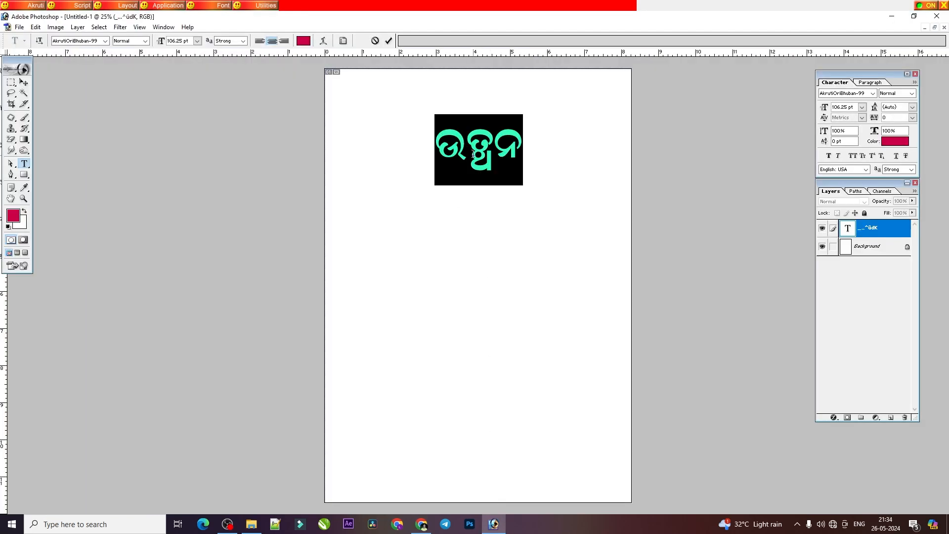
{"action": "type", "text": "Fdw"}
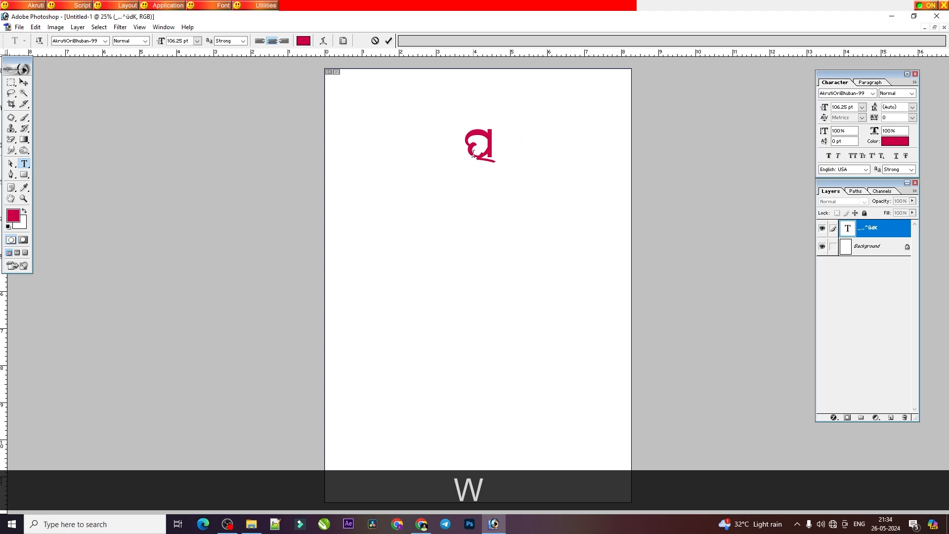
{"action": "key", "text": "Left"}
{"action": "key", "text": "Left"}
{"action": "type", "text": "ଉ"}
{"action": "key", "text": "Right"}
{"action": "key", "text": "Right"}
{"action": "type", "text": "m"}
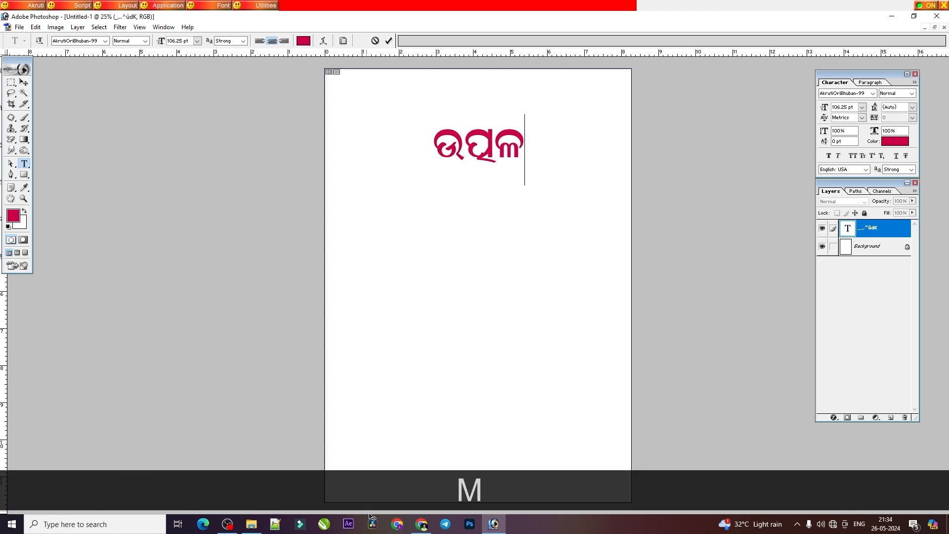
Step: Consult the PDF's ତ + ସ lesson and replace ଉତ୍ପଳ in Photoshop with ବତ୍ସର
{"action": "left_click", "coordinate": [421, 524]}
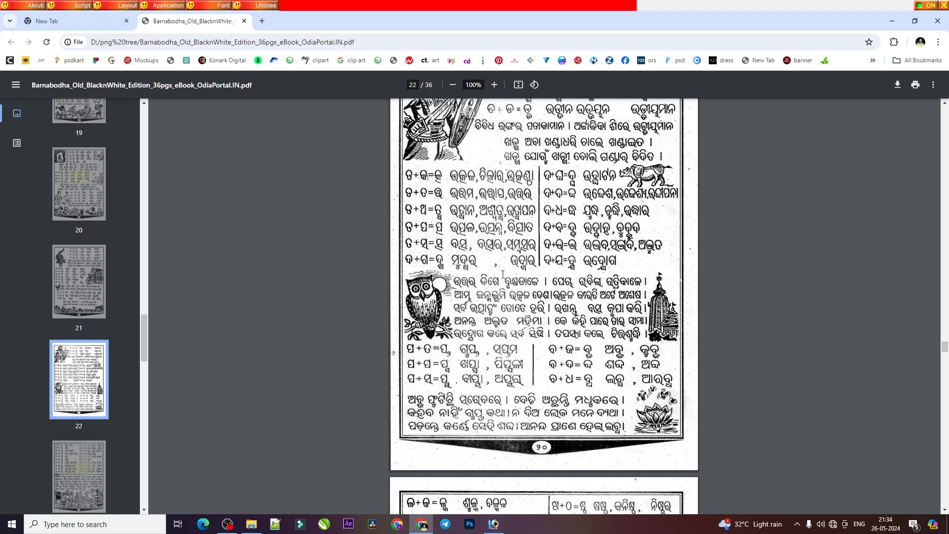
{"action": "left_click", "coordinate": [493, 524]}
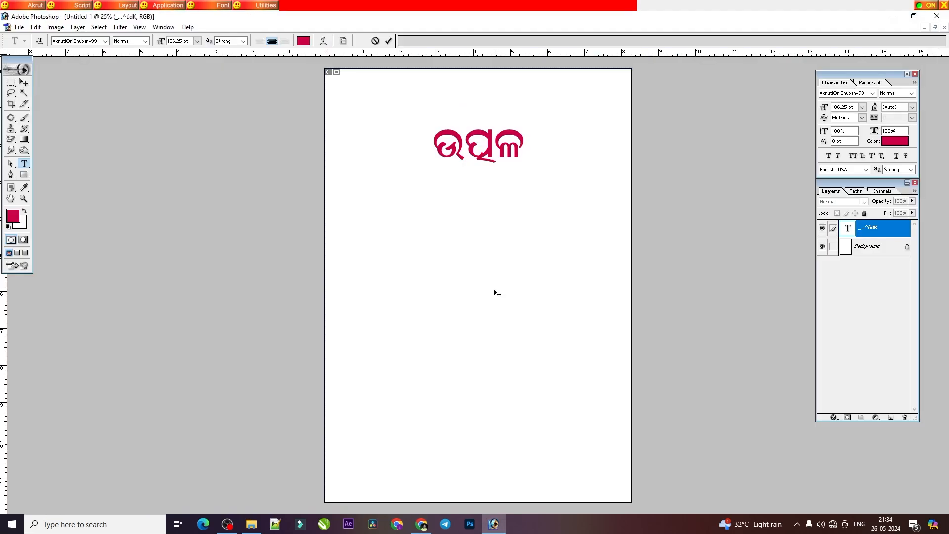
{"action": "left_click", "coordinate": [470, 163]}
{"action": "double_click", "coordinate": [471, 163]}
{"action": "type", "text": "Q"}
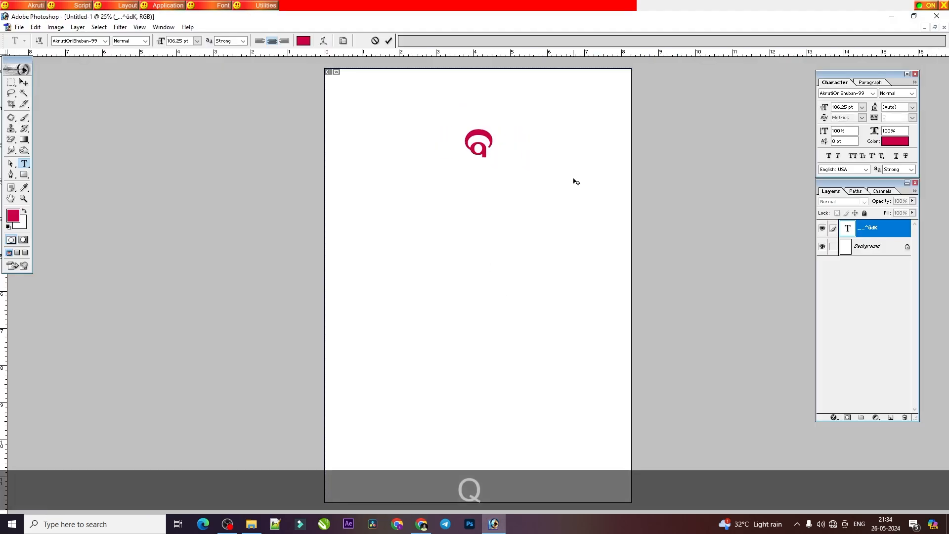
{"action": "type", "text": "FDTJ"}
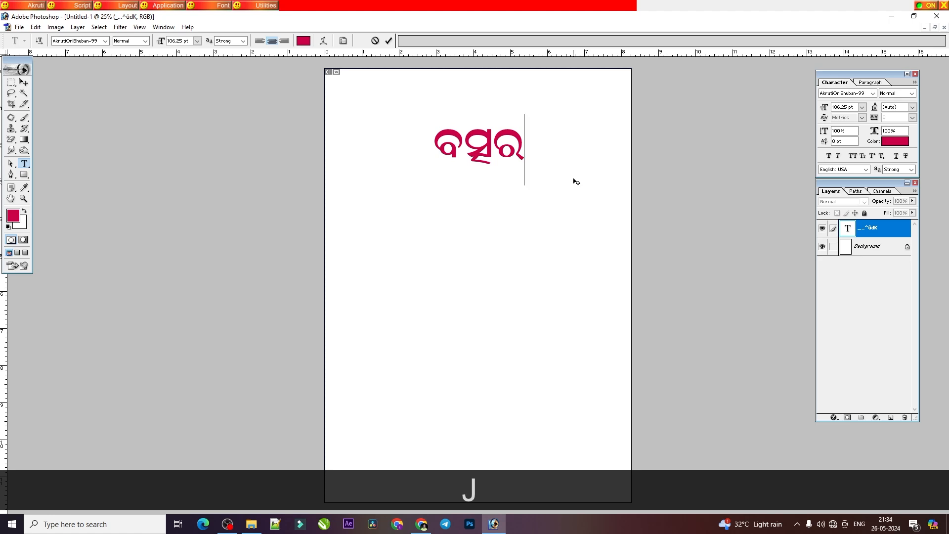
Step: Replace ବତ୍ସର with the conjunct ତ୍ସ and a ର separated by a space, and clear the text layer
{"action": "key", "text": "BackSpace"}
{"action": "key", "text": "BackSpace"}
{"action": "key", "text": "BackSpace"}
{"action": "key", "text": "BackSpace"}
{"action": "key", "text": "BackSpace"}
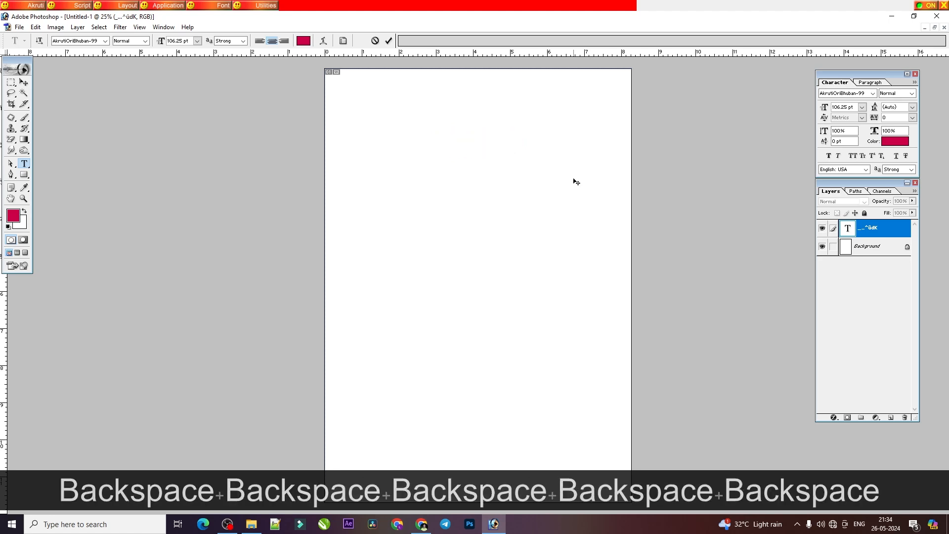
{"action": "type", "text": "FDT J"}
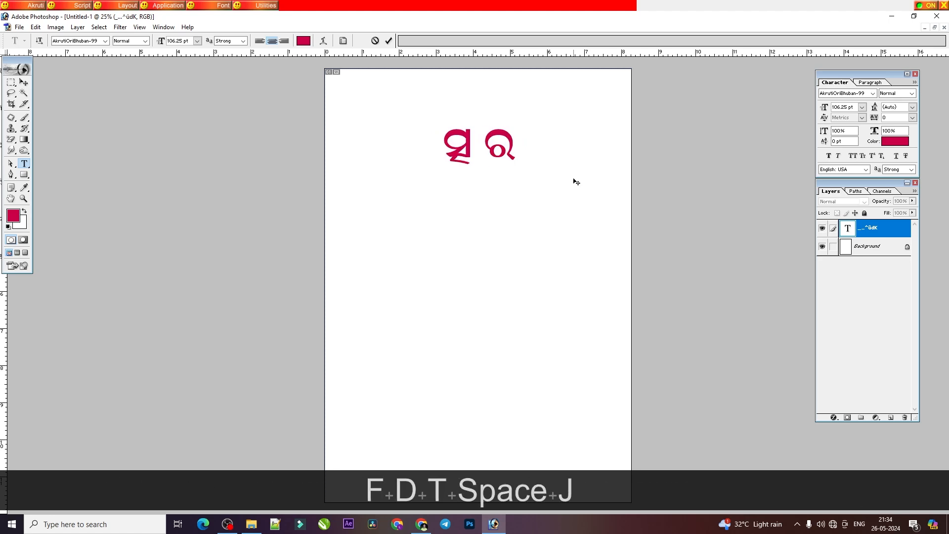
{"action": "key", "text": "Left"}
{"action": "key", "text": "Left"}
{"action": "key", "text": "Left"}
{"action": "key", "text": "Left"}
{"action": "type", "text": "q"}
{"action": "key", "text": "Down"}
{"action": "key", "text": "ctrl+a"}
{"action": "key", "text": "ctrl+BackSpace"}
{"action": "key", "text": "ctrl+a"}
{"action": "key", "text": "BackSpace"}
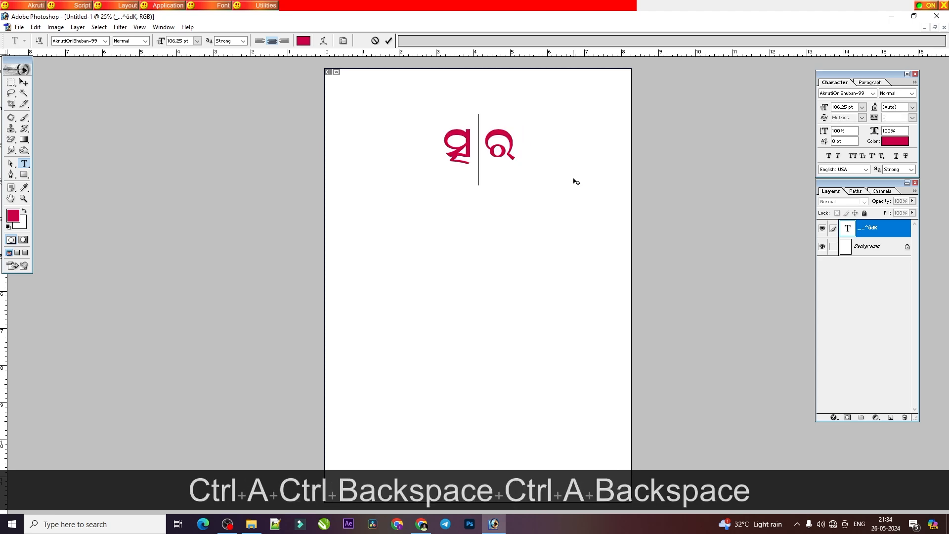
Step: Consult the PDF's ଦ + ଗ lesson and try to enter its word in Photoshop as ମୁ, ଗ joined with ଦ, and ର
{"action": "left_click", "coordinate": [421, 524]}
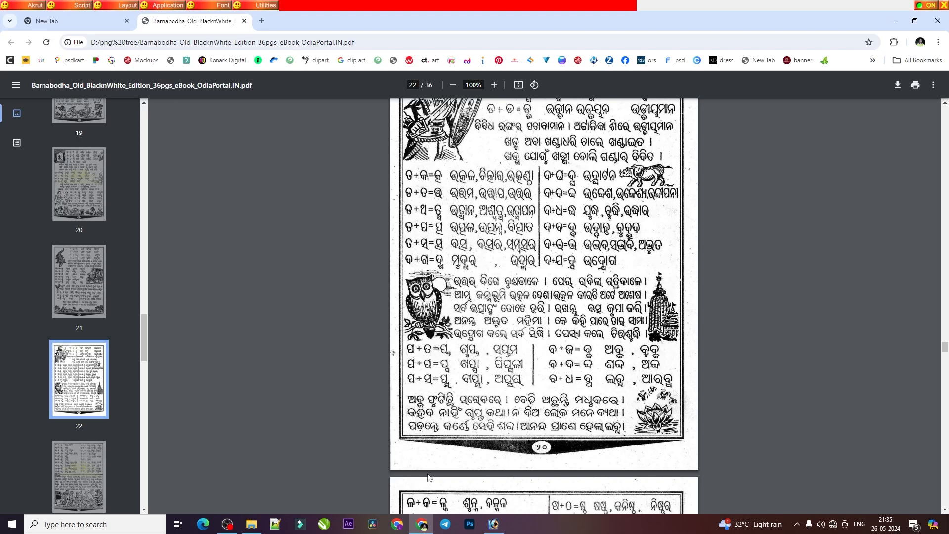
{"action": "left_click", "coordinate": [494, 524]}
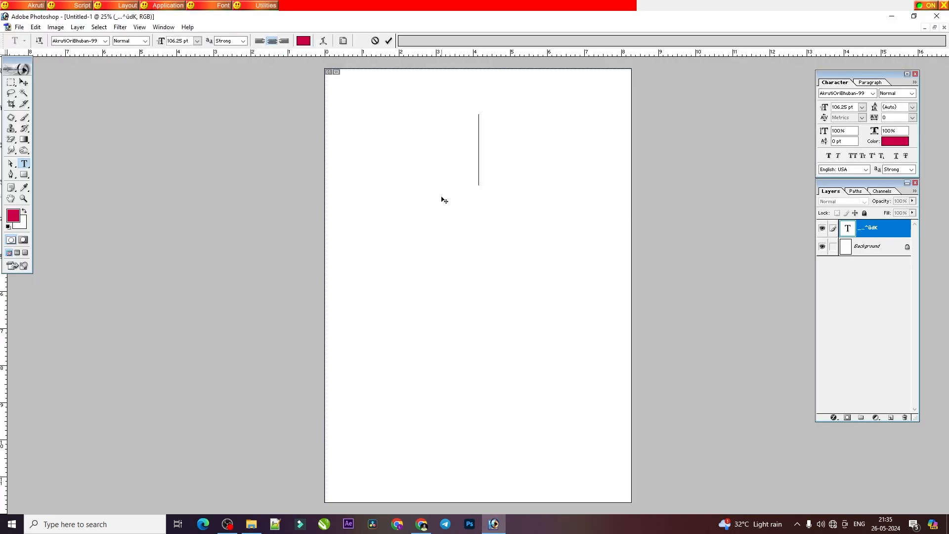
{"action": "type", "text": "ab"}
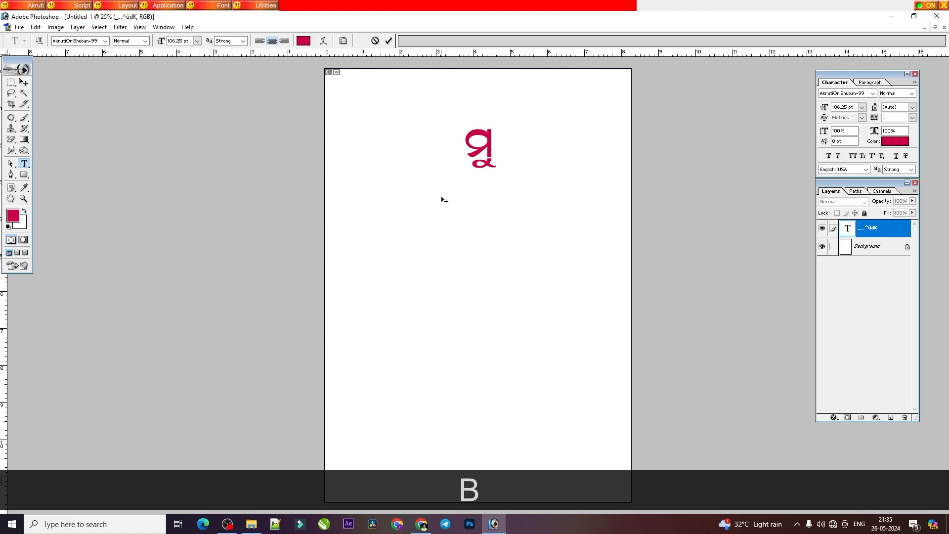
{"action": "type", "text": "xdRj"}
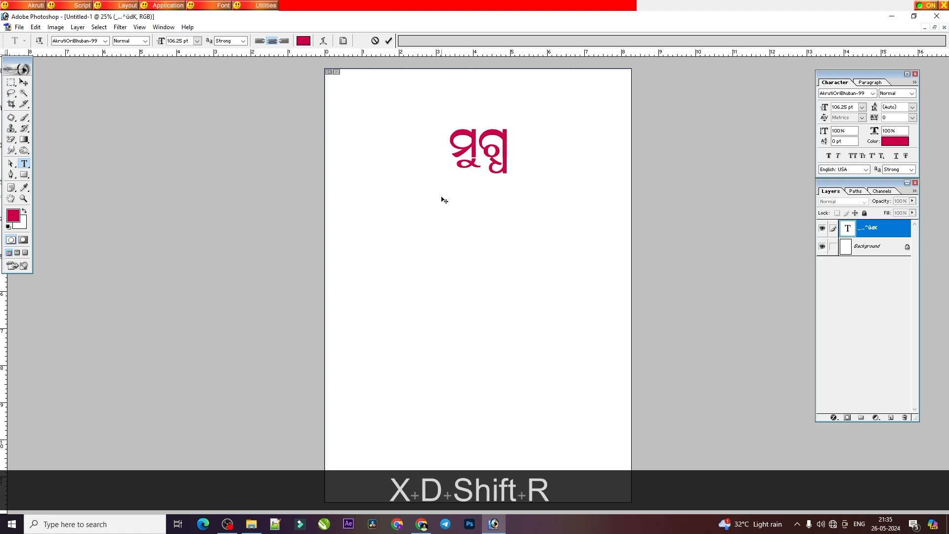
Step: Check the ଦ + ଗ lesson again and replace the word in Photoshop with ମୁଦ୍ଗର, joining ଦ first and ଗ second
{"action": "left_click", "coordinate": [425, 527]}
{"action": "double_click", "coordinate": [425, 531]}
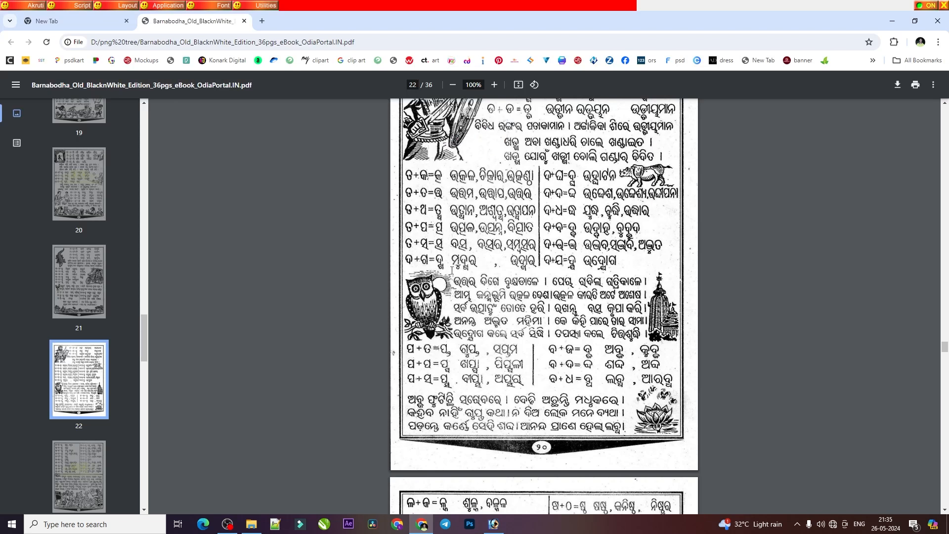
{"action": "left_click", "coordinate": [495, 525]}
{"action": "double_click", "coordinate": [479, 167]}
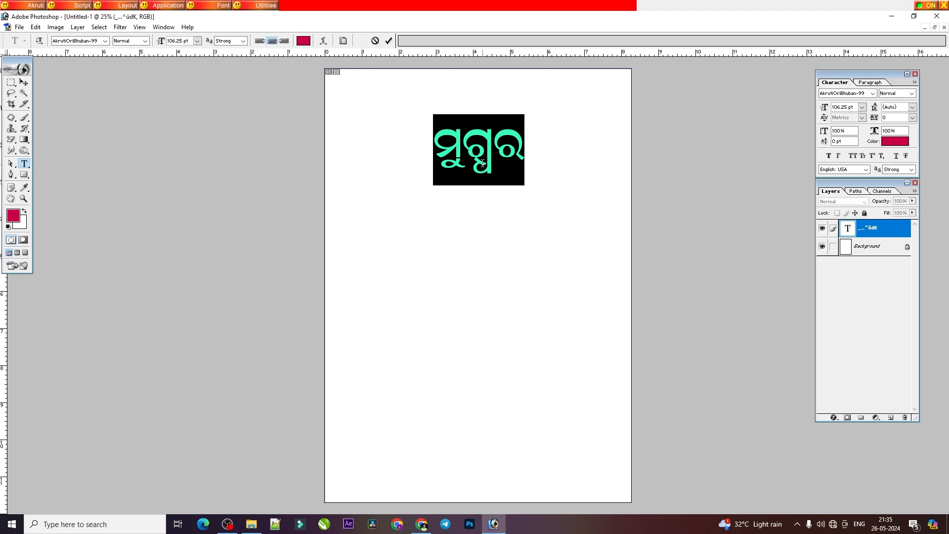
{"action": "type", "text": "abrdx"}
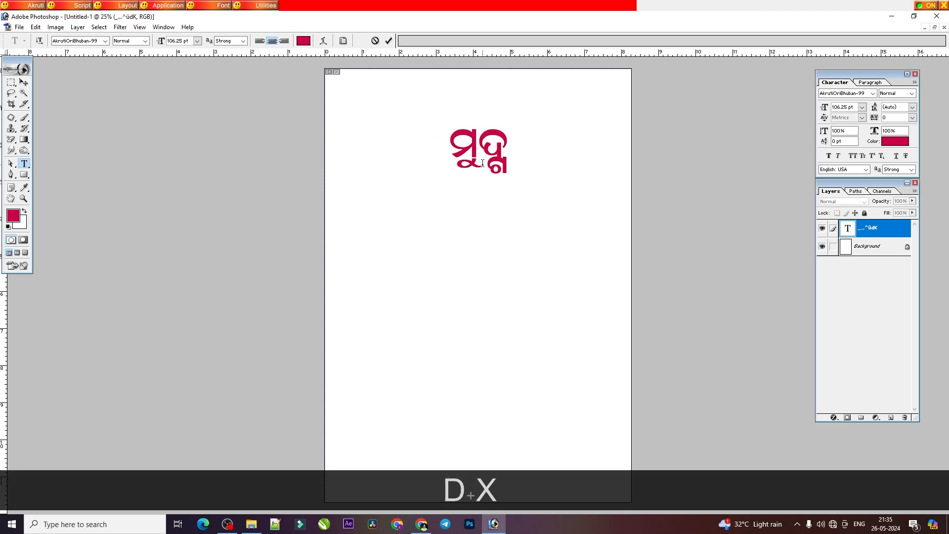
{"action": "type", "text": "j"}
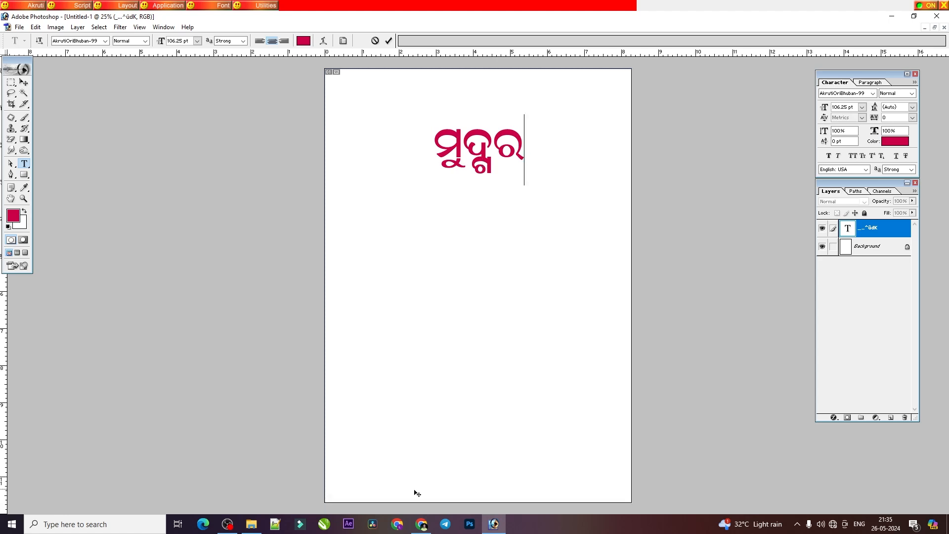
Step: Return to Photoshop, clear the selected letter from the text layer, and enter ଉ with Akruti
{"action": "left_click", "coordinate": [227, 524]}
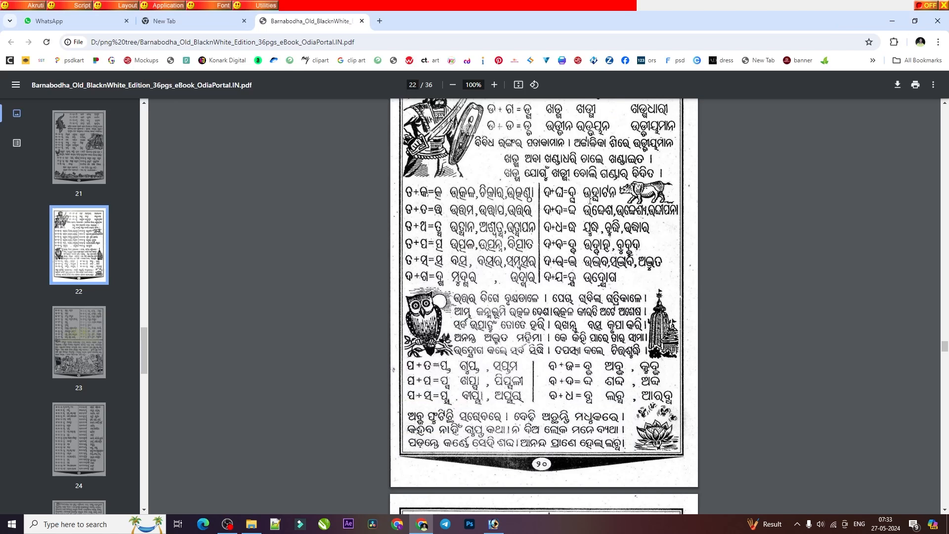
{"action": "left_click", "coordinate": [493, 524]}
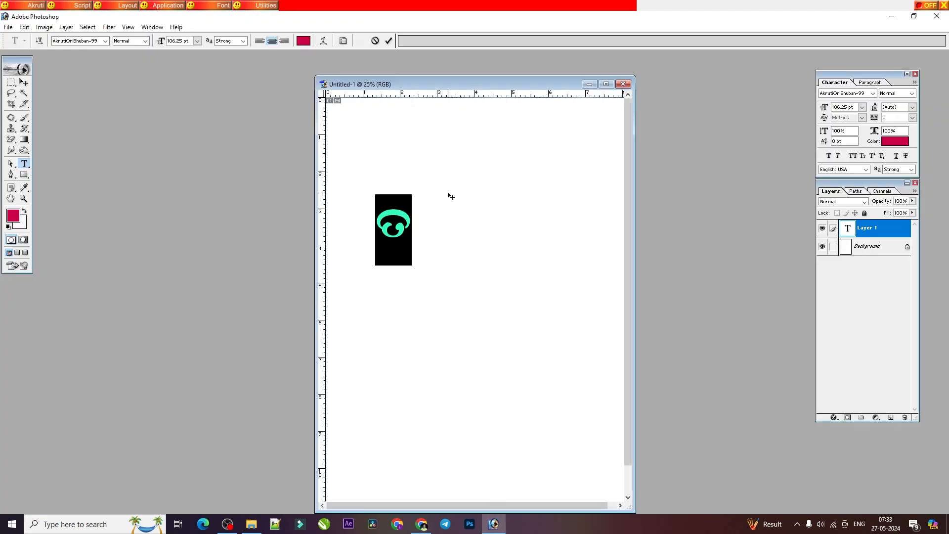
{"action": "key", "text": "BackSpace"}
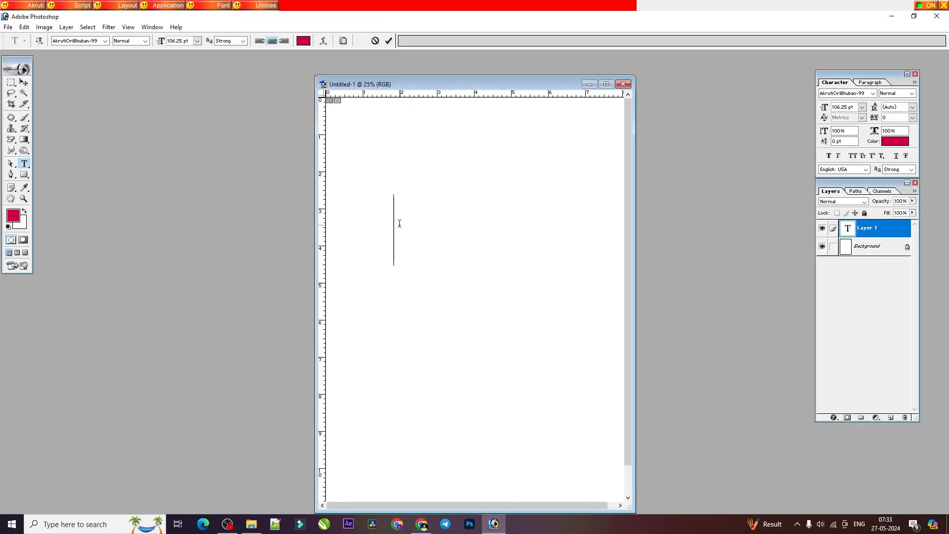
{"action": "type", "text": "ବ"}
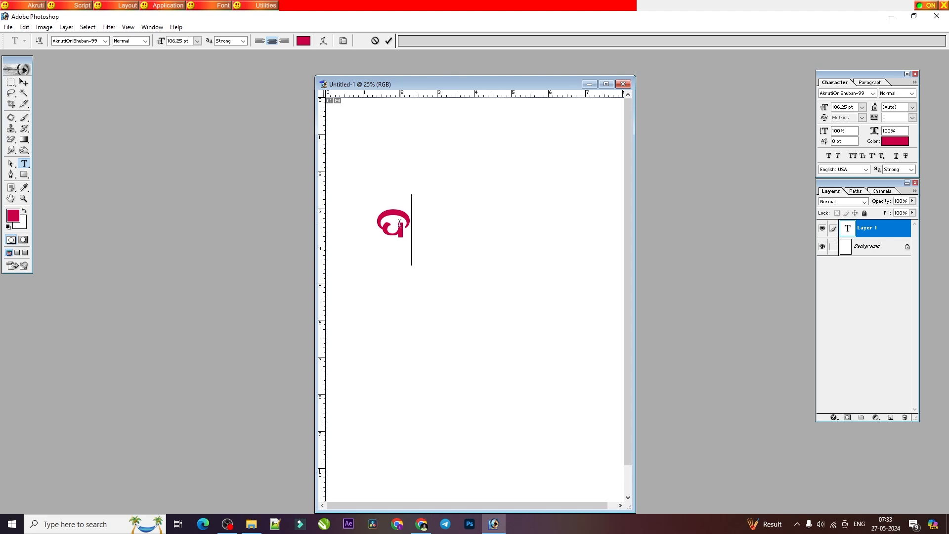
{"action": "type", "text": "ୁଘ"}
{"action": "key", "text": "BackSpace"}
{"action": "type", "text": "ଉ"}
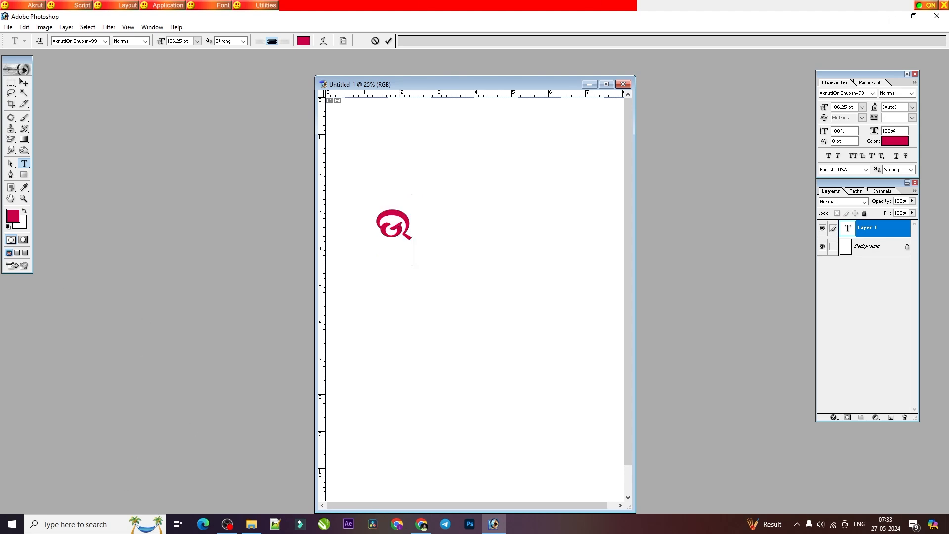
Step: Check the PDF's ଦ + ଘ lesson and complete its word in Photoshop as ଉଦ୍ଘାଟନ, joining ଦ first and ଘ second
{"action": "left_click", "coordinate": [421, 524]}
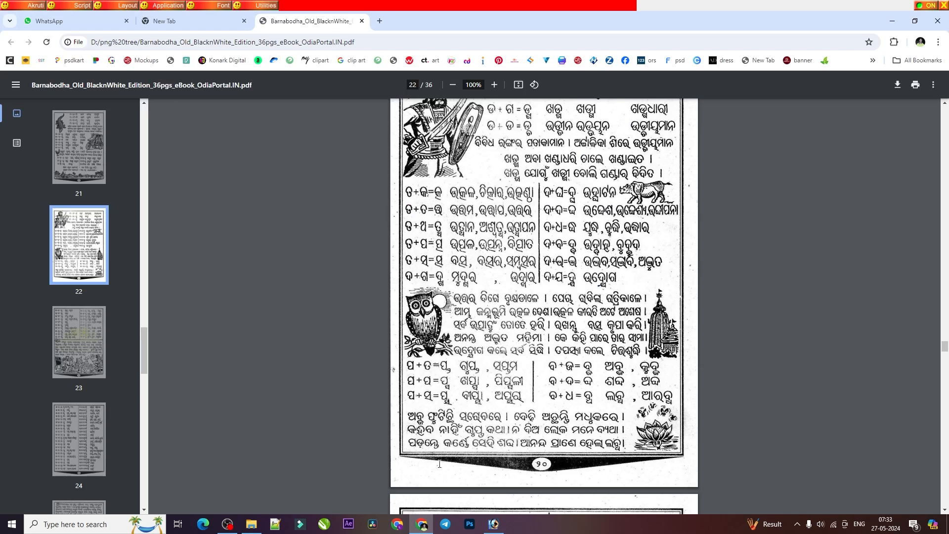
{"action": "left_click", "coordinate": [493, 523]}
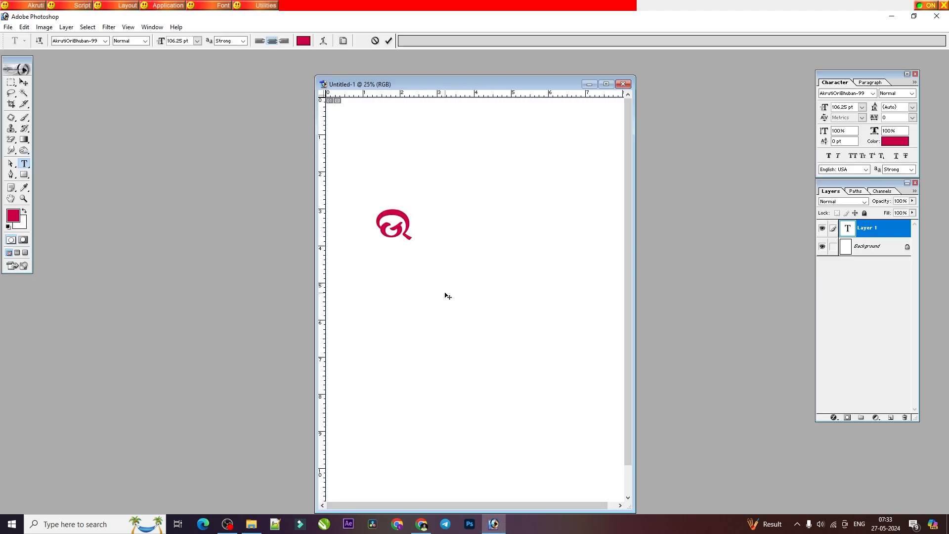
{"action": "type", "text": "p"}
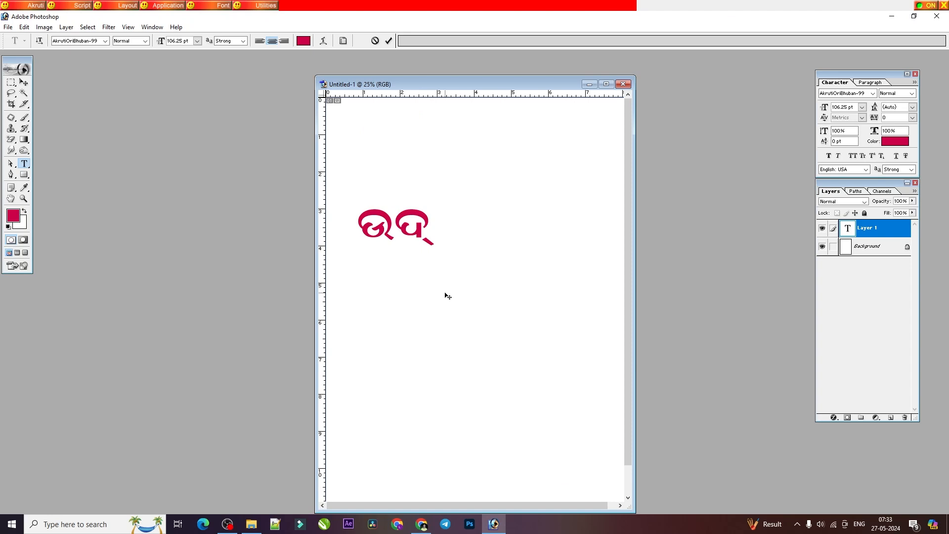
{"action": "type", "text": "nା"}
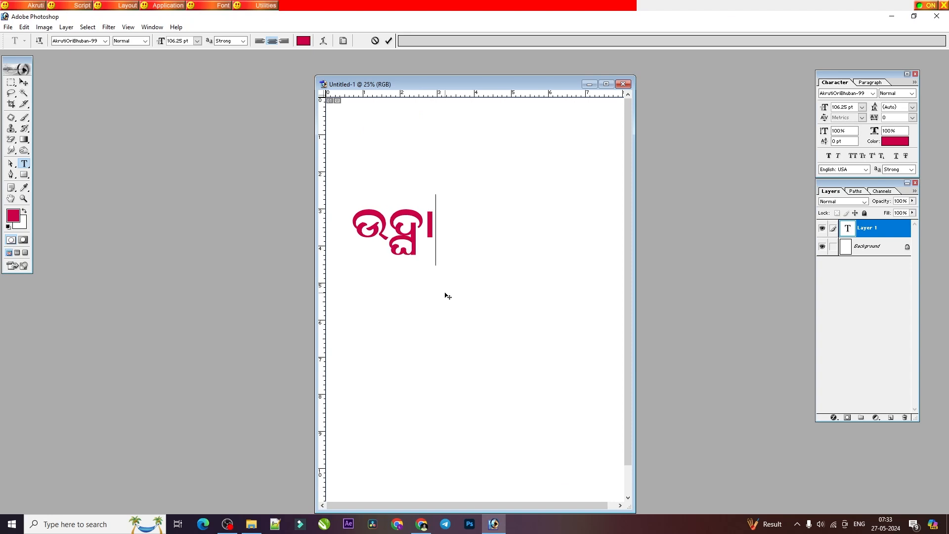
{"action": "type", "text": "ଟନ"}
Step: Move the word ଉଦ୍ଘାଟନ fully onto the page, maximize the document window, and scale the word up to about 144 pt
{"action": "left_click", "coordinate": [23, 93]}
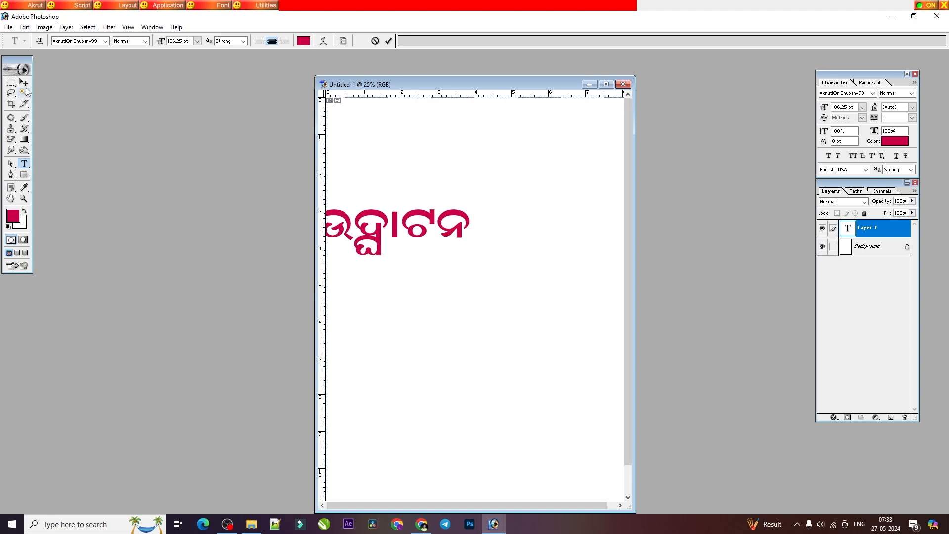
{"action": "left_click", "coordinate": [23, 82]}
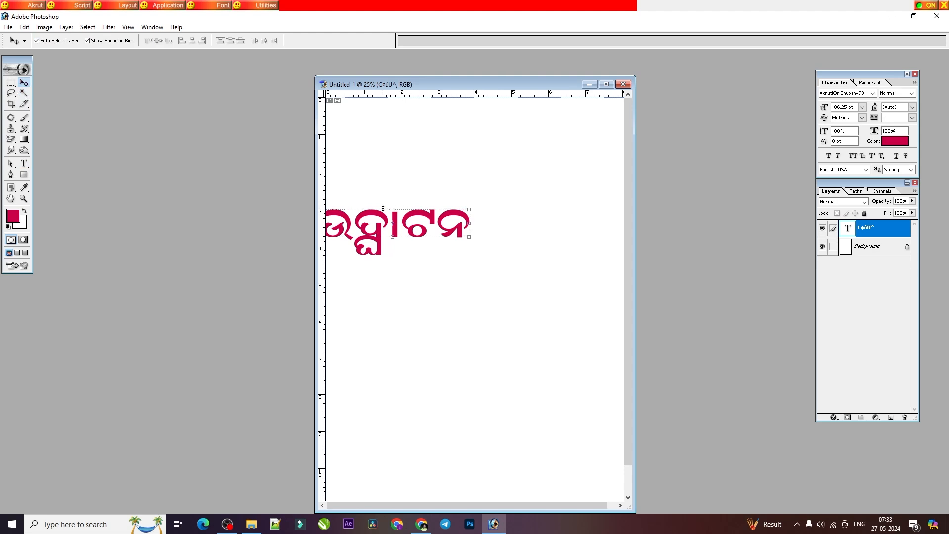
{"action": "left_click_drag", "start_coordinate": [385, 227], "coordinate": [471, 186]}
{"action": "left_click", "coordinate": [605, 84]}
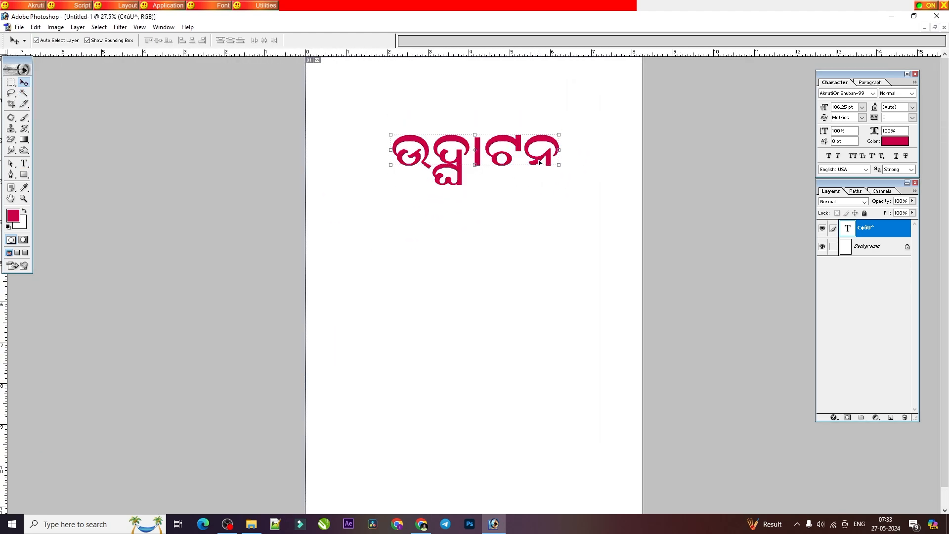
{"action": "key", "text": "ctrl+t"}
{"action": "left_click_drag", "start_coordinate": [561, 169], "coordinate": [589, 184]}
{"action": "key", "text": "Return"}
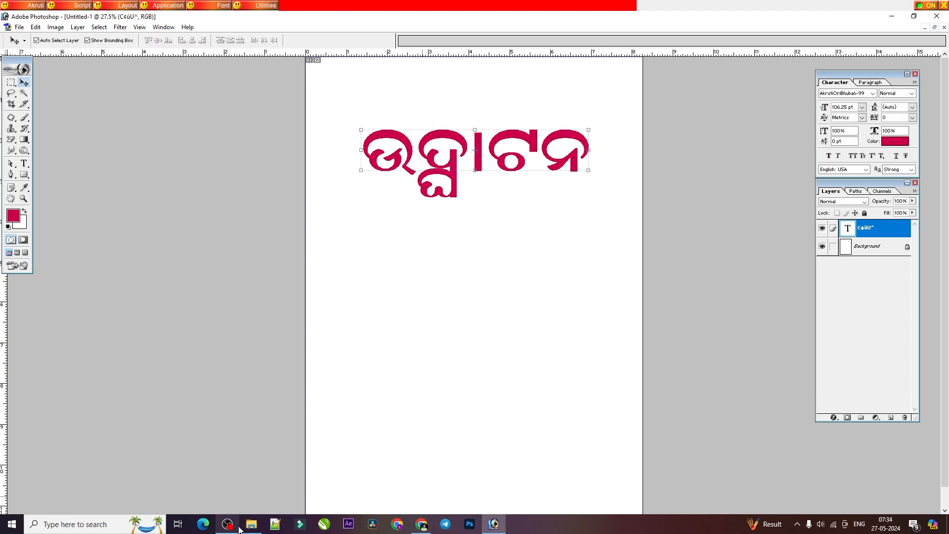
Step: Check the ଦ + ଦ lesson in the PDF, return to Photoshop, and clear ଉଦ୍ଘାଟନ from the text layer
{"action": "left_click", "coordinate": [421, 525]}
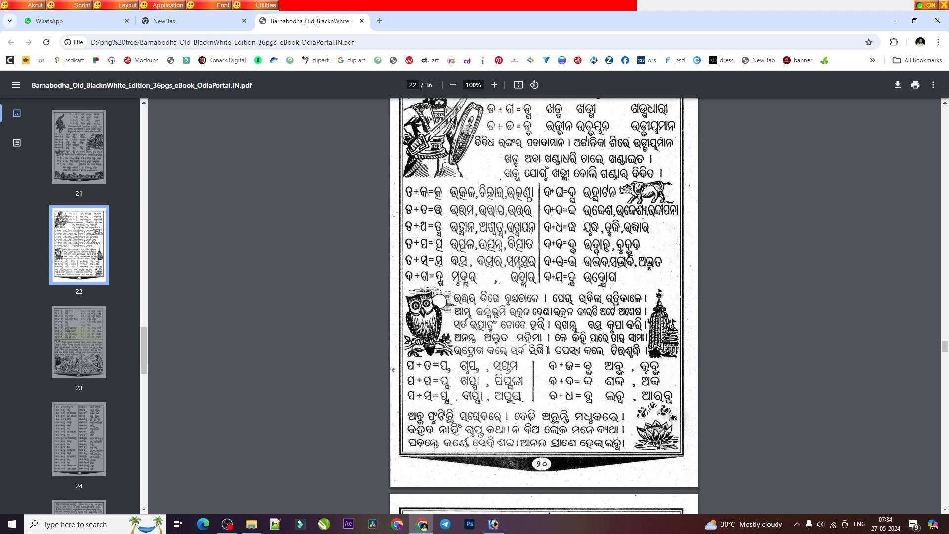
{"action": "mouse_move", "coordinate": [496, 528]}
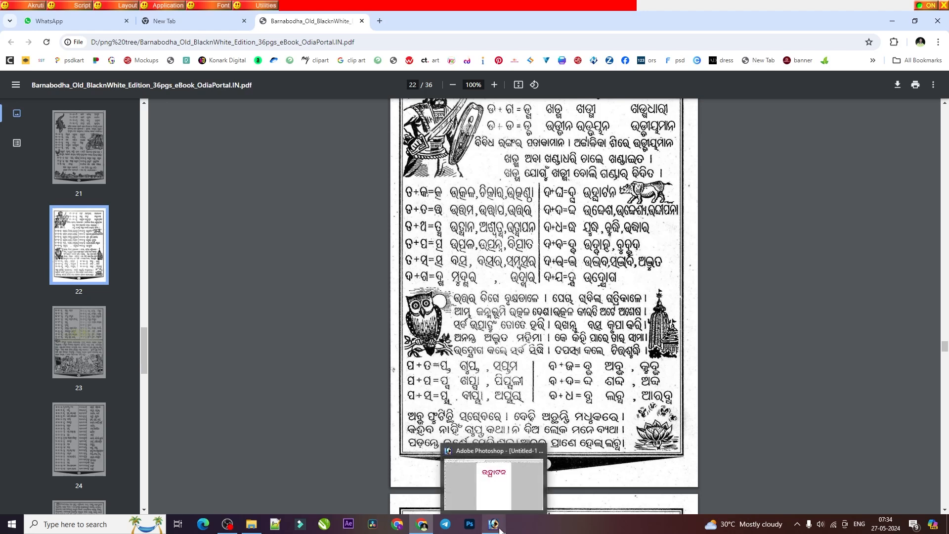
{"action": "left_click", "coordinate": [498, 528]}
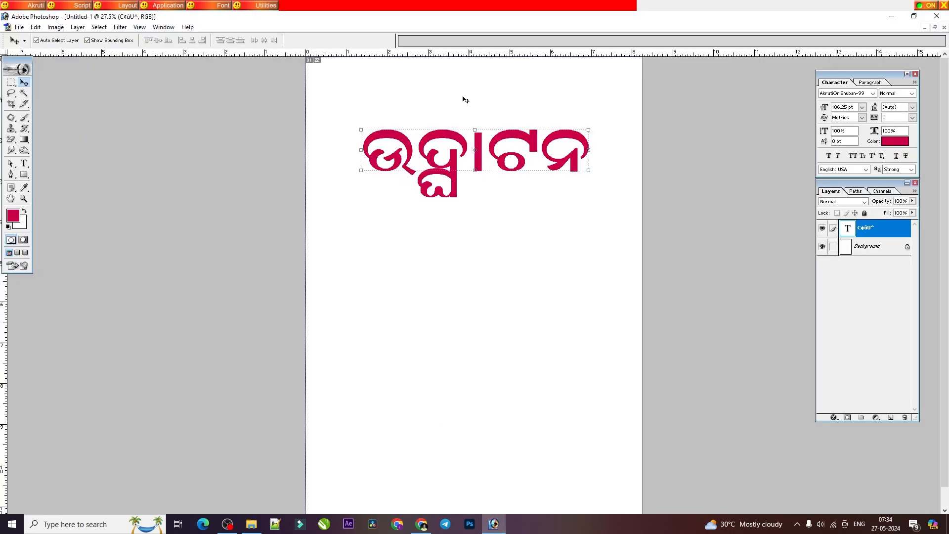
{"action": "left_click", "coordinate": [24, 163]}
{"action": "left_click", "coordinate": [477, 162]}
{"action": "key", "text": "ctrl+a"}
{"action": "key", "text": "BackSpace"}
Step: Enter ଉଦ୍ଦେଶ in the text layer, joining ଦ with ଦ and checking the word's spelling in the PDF
{"action": "type", "text": "gha"}
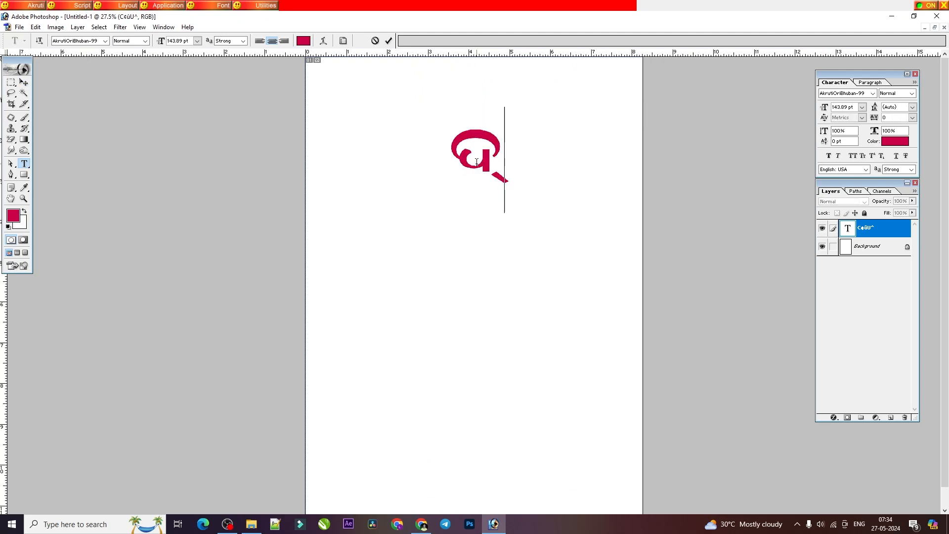
{"action": "key", "text": "BackSpace"}
{"action": "type", "text": "ugha"}
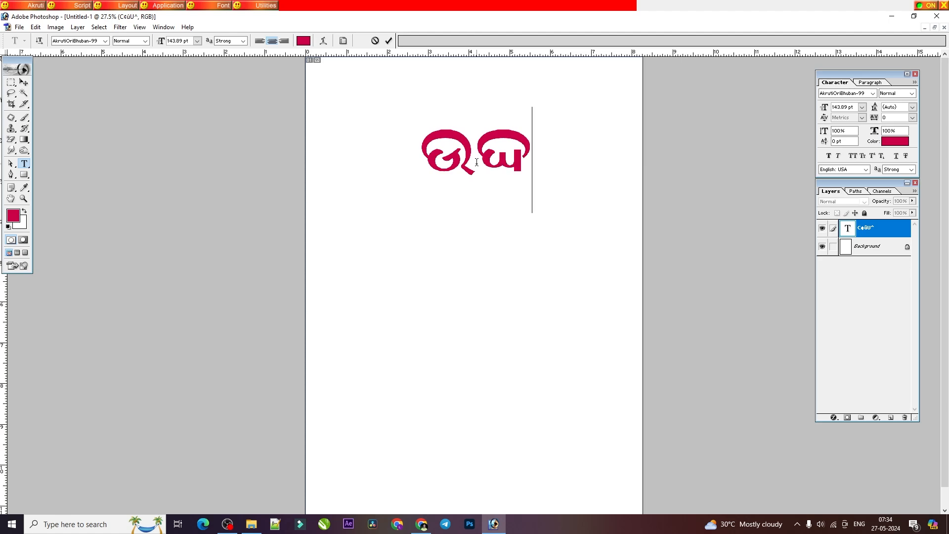
{"action": "key", "text": "alt+Tab"}
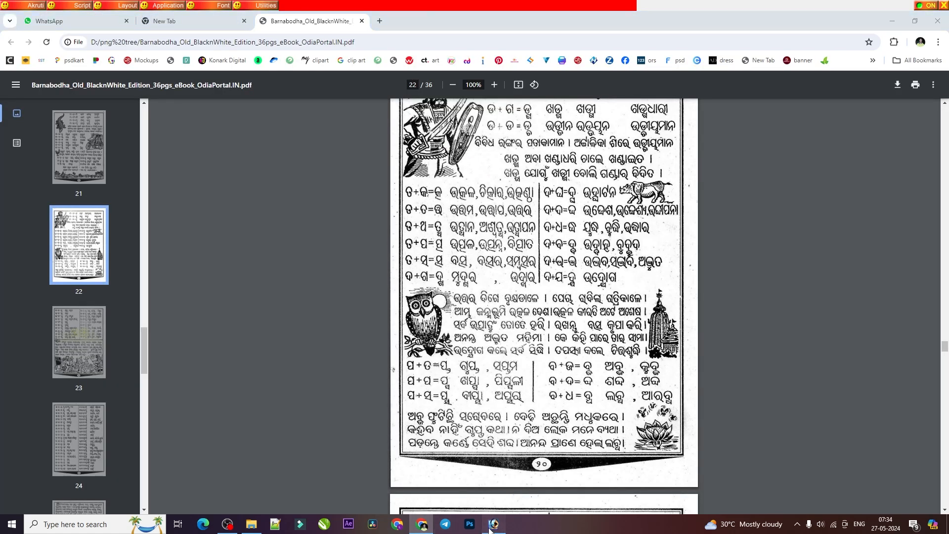
{"action": "key", "text": "alt+Tab"}
{"action": "type", "text": "sha"}
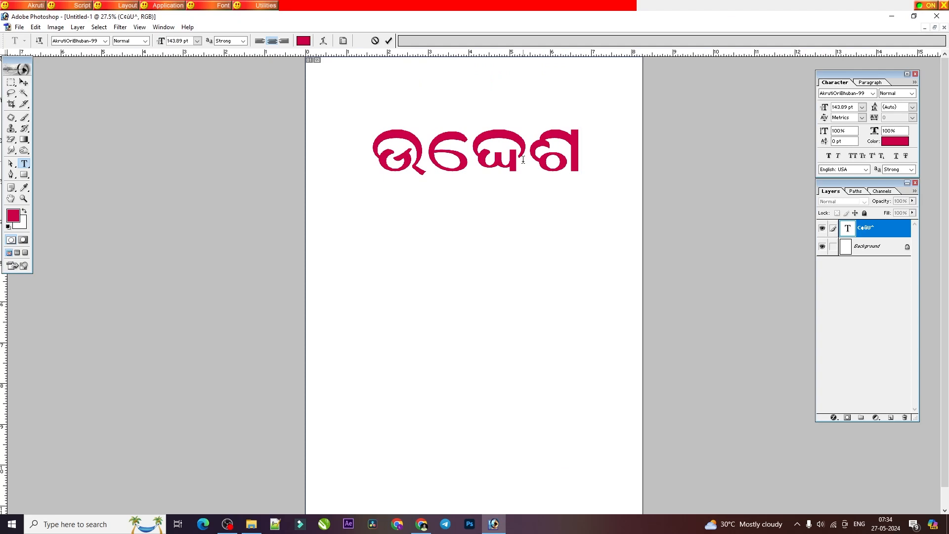
Step: Clear ଉଦ୍ଦେଶ from the text layer and enter the conjunct ଦ୍ଧ by joining ଦ with ଧ
{"action": "key", "text": "BackSpace"}
{"action": "key", "text": "BackSpace"}
{"action": "key", "text": "BackSpace"}
{"action": "key", "text": "BackSpace"}
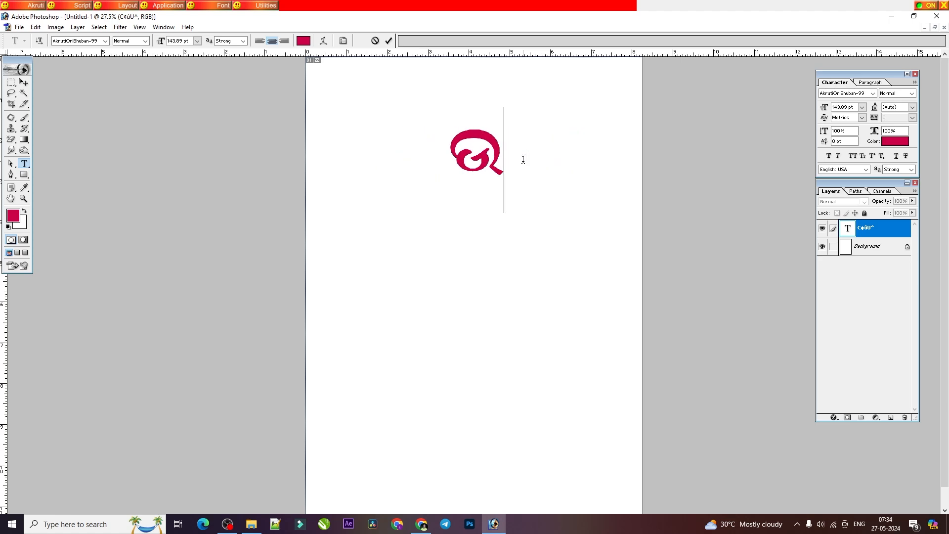
{"action": "type", "text": "ସ୍"}
{"action": "key", "text": "BackSpace"}
{"action": "key", "text": "BackSpace"}
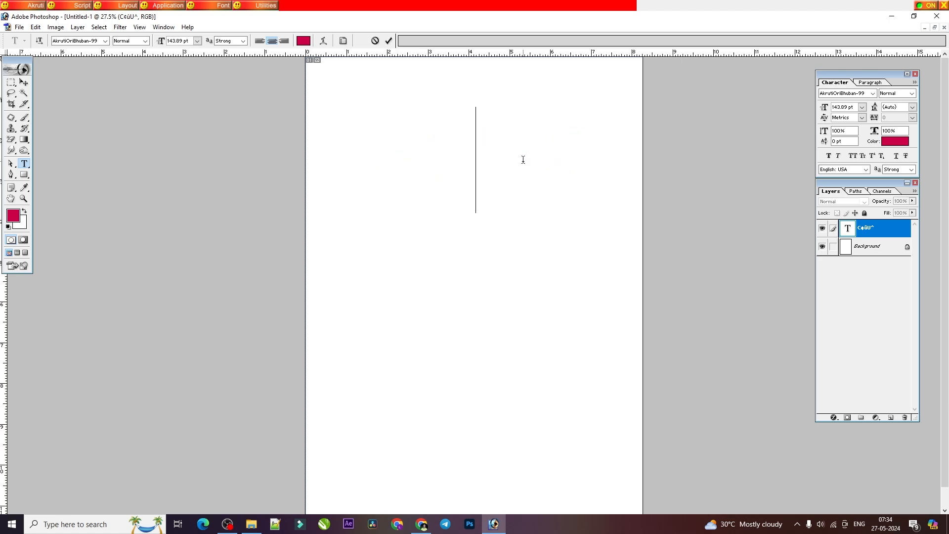
{"action": "type", "text": "ଘ୍ସ"}
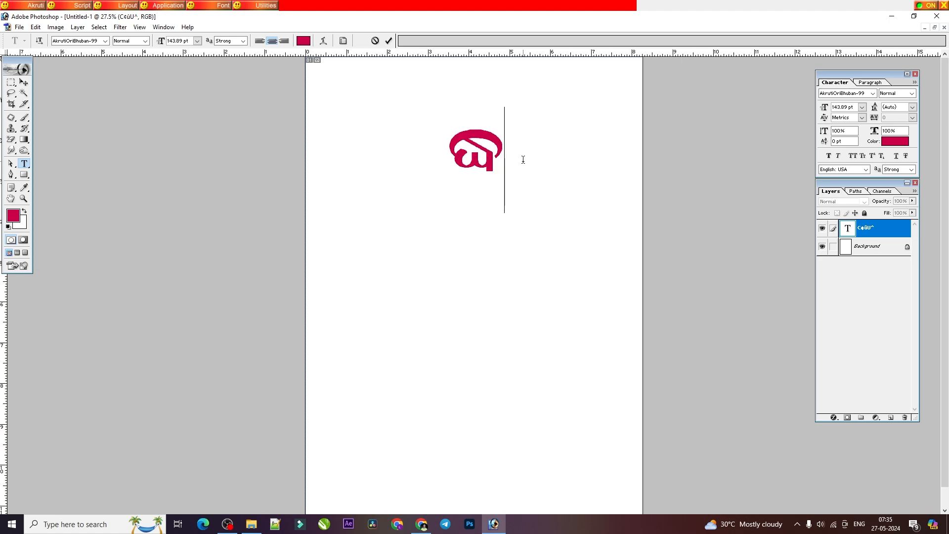
Step: Check the PDF's ଦ + ଧ lesson and replace the conjunct in Photoshop with the word ଉଦ୍ଧାର
{"action": "key", "text": "alt+Tab"}
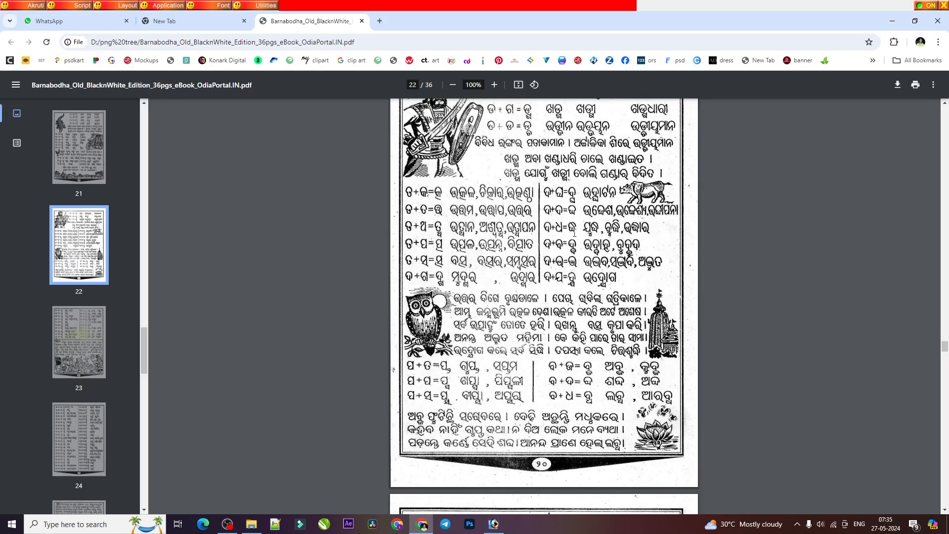
{"action": "key", "text": "alt+Tab"}
{"action": "key", "text": "ctrl+a"}
{"action": "type", "text": "ଓ "}
{"action": "type", "text": "ଘ"}
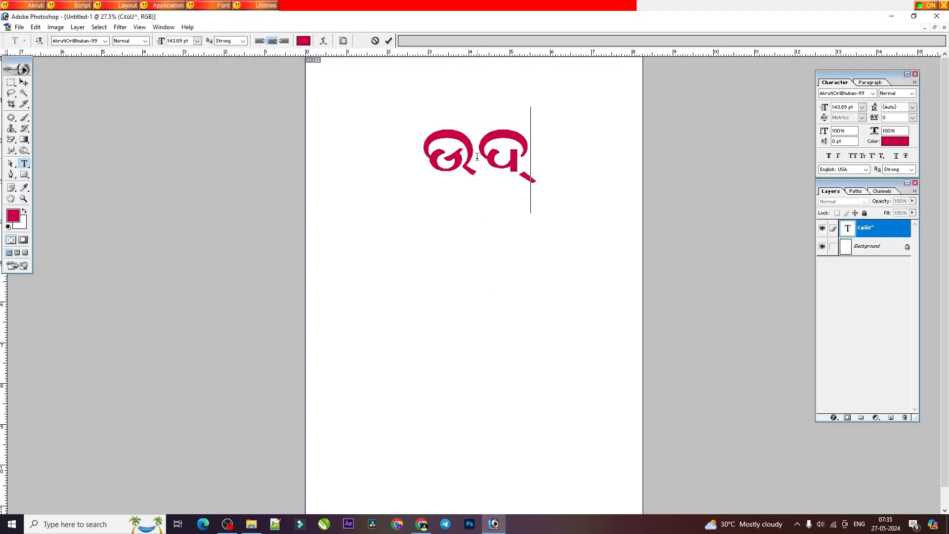
{"action": "type", "text": "ାର"}
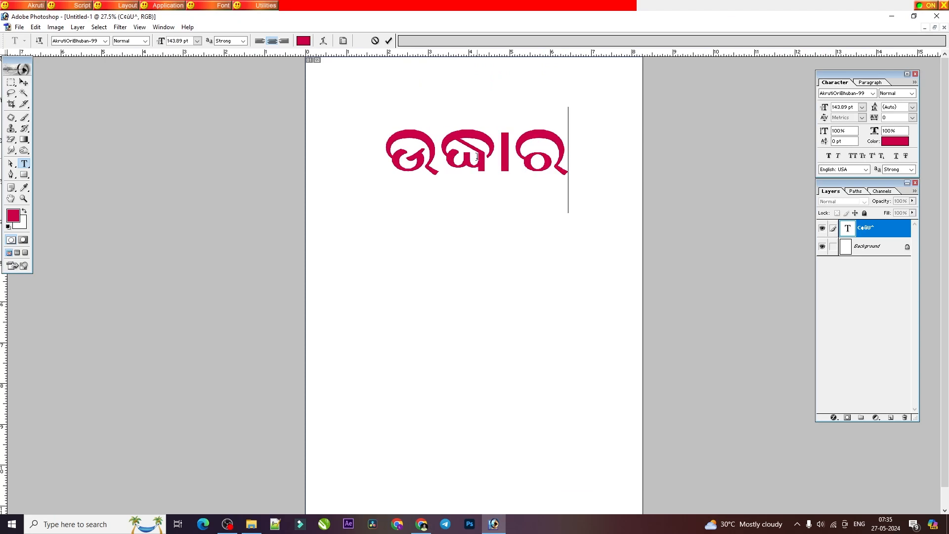
Step: Check the PDF's ଦ + ବ lesson, replace ଉଦ୍ଧାର in Photoshop with a trial conjunct starting with ଦ, and delete the trial
{"action": "left_click", "coordinate": [422, 524]}
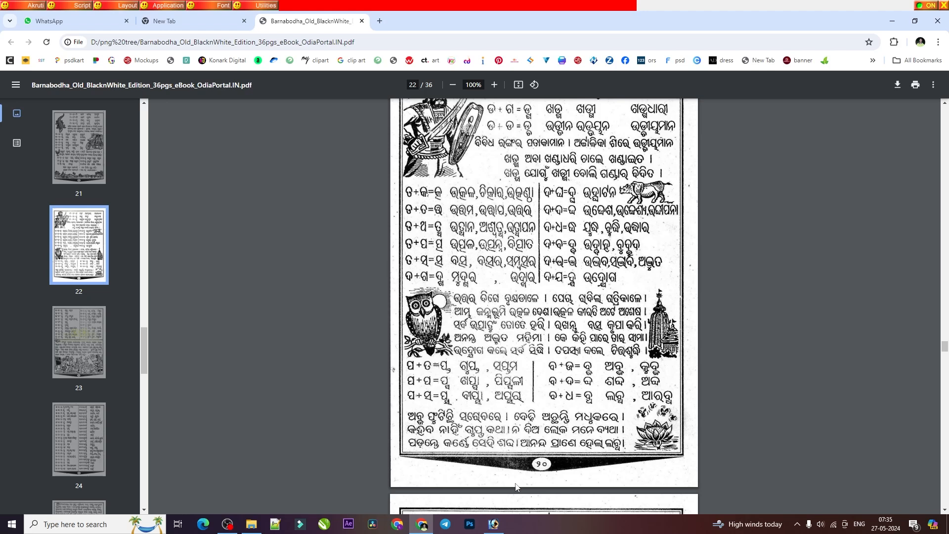
{"action": "left_click", "coordinate": [493, 524]}
{"action": "double_click", "coordinate": [435, 133]}
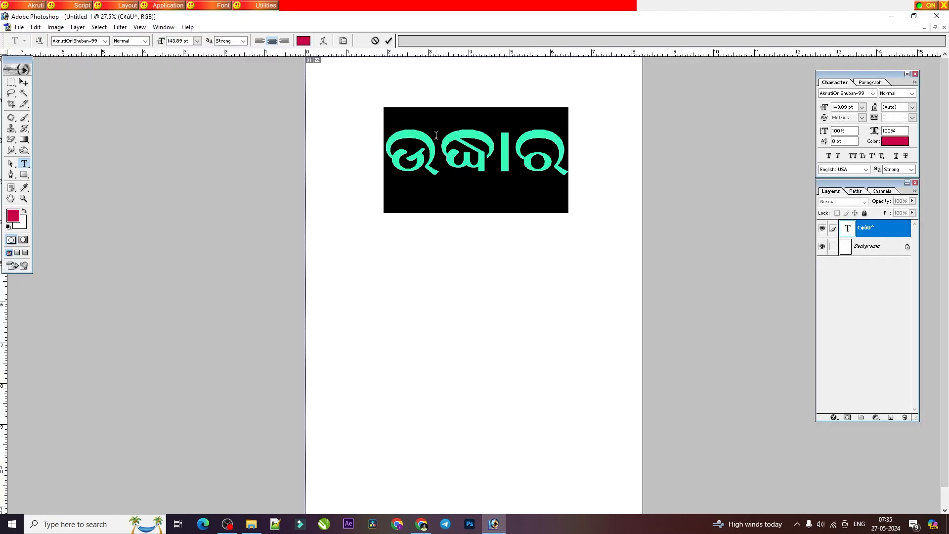
{"action": "type", "text": "ସ୍ମ"}
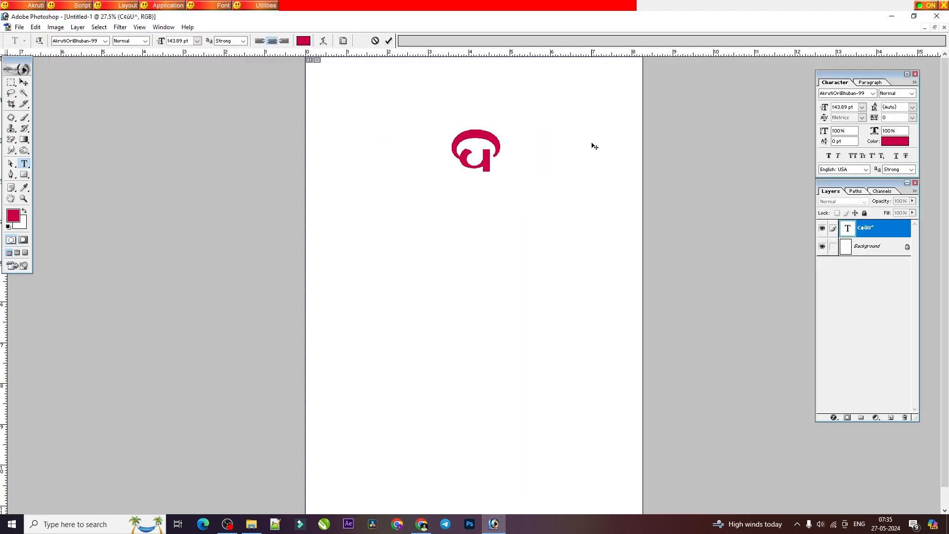
{"action": "key", "text": "BackSpace"}
{"action": "type", "text": "ସ୍ମ"}
{"action": "key", "text": "BackSpace"}
Step: Enter the word ଉଦ୍ବାହ in the text layer, joining ଦ first and ବ second
{"action": "type", "text": "ଉପ"}
{"action": "key", "text": "BackSpace"}
{"action": "key", "text": "BackSpace"}
{"action": "type", "text": "ଉ"}
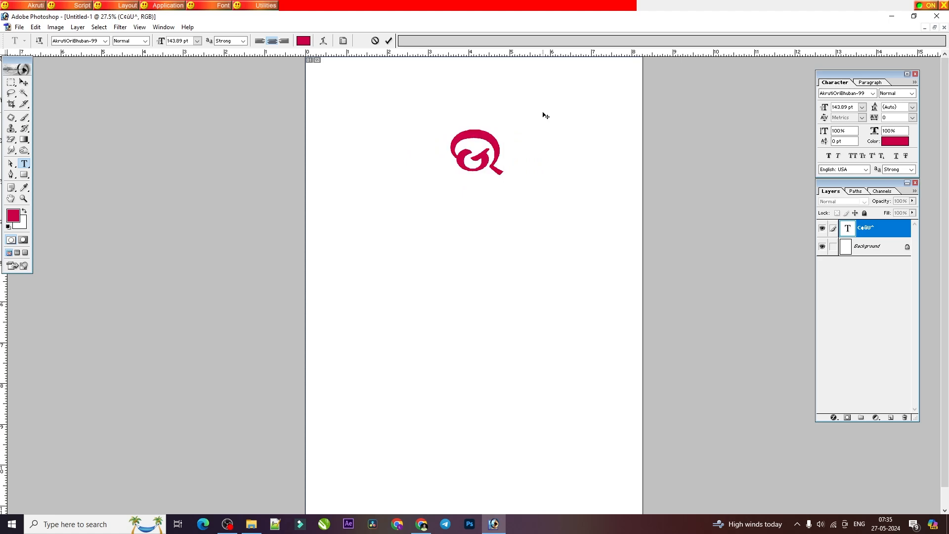
{"action": "type", "text": "ତ୍ପାଦ"}
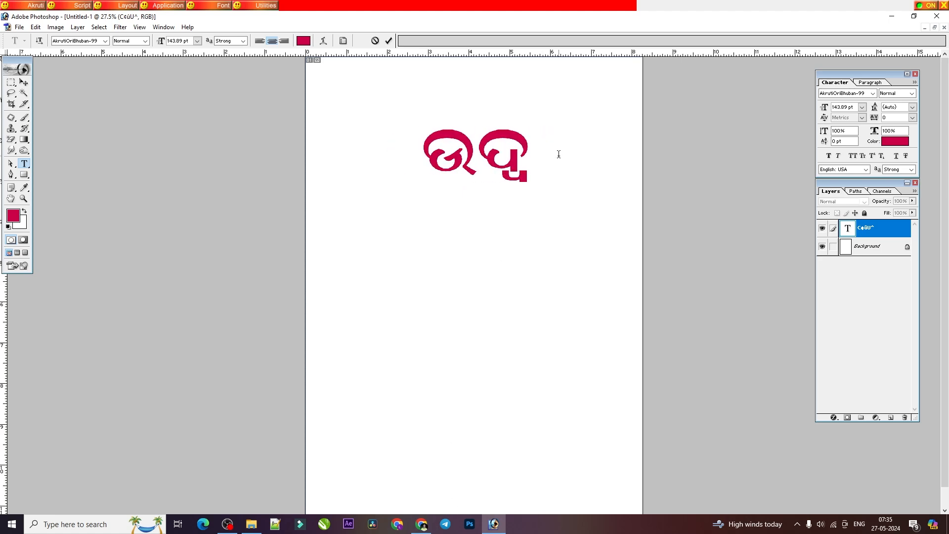
{"action": "type", "text": "aha"}
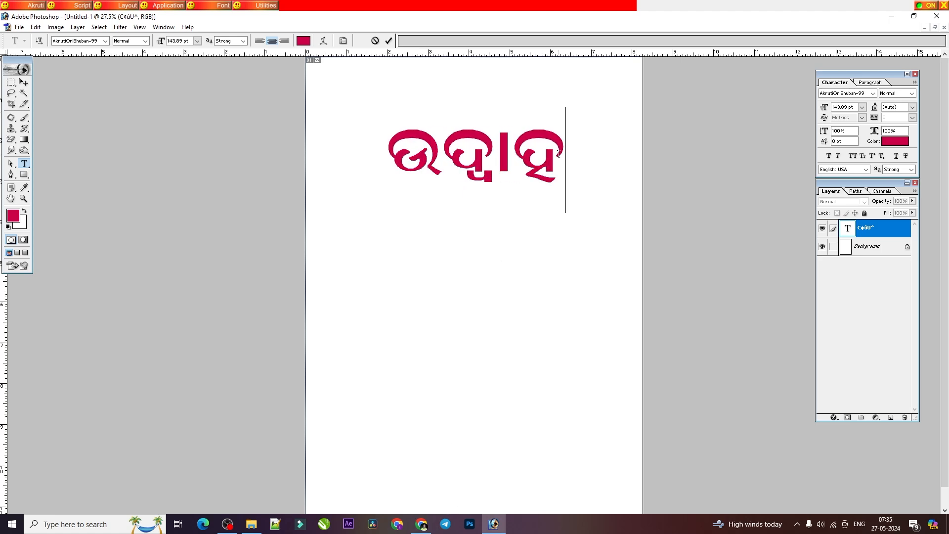
Step: Check the PDF's ଦ + ଭ lesson, replace ଉଦ୍ବାହ in Photoshop with the conjunct ଦ୍ଭ, and clear the text layer
{"action": "left_click", "coordinate": [421, 524]}
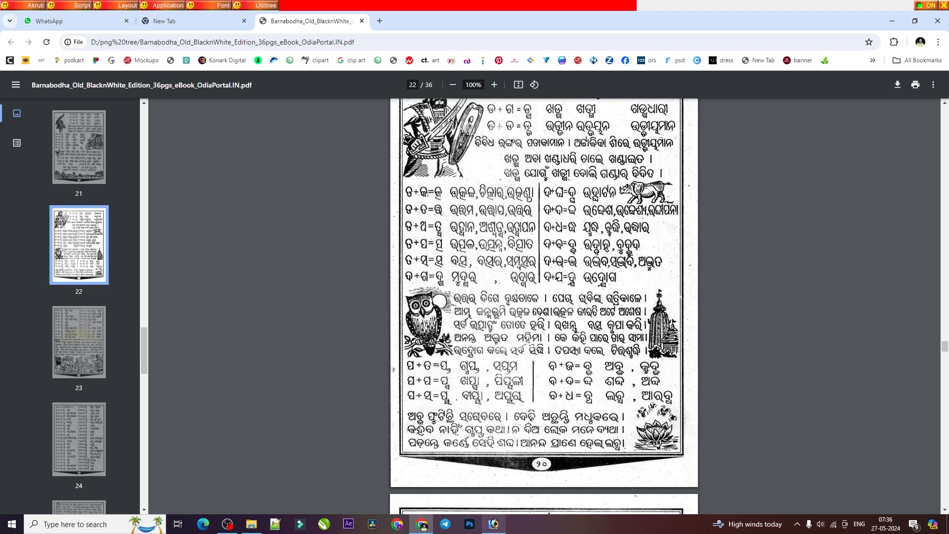
{"action": "left_click", "coordinate": [469, 523]}
{"action": "double_click", "coordinate": [473, 157]}
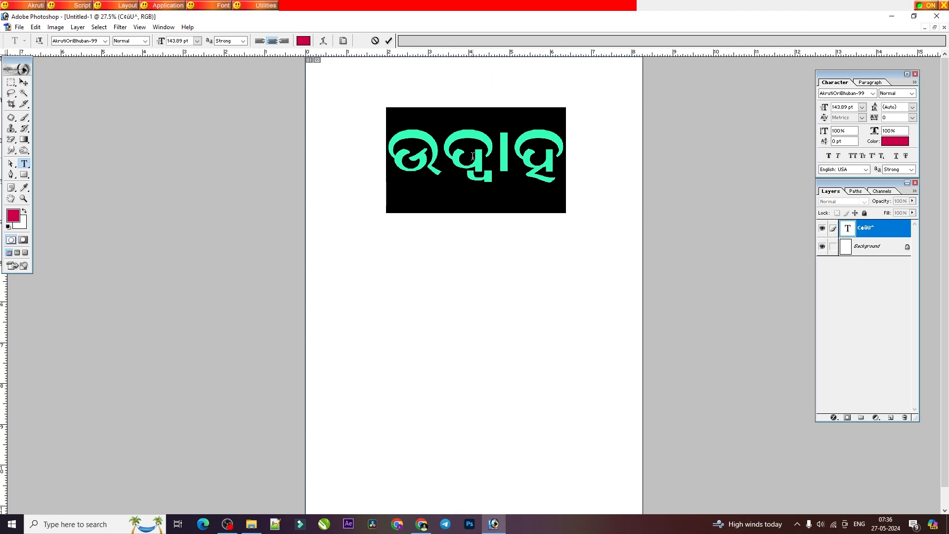
{"action": "left_click", "coordinate": [421, 524]}
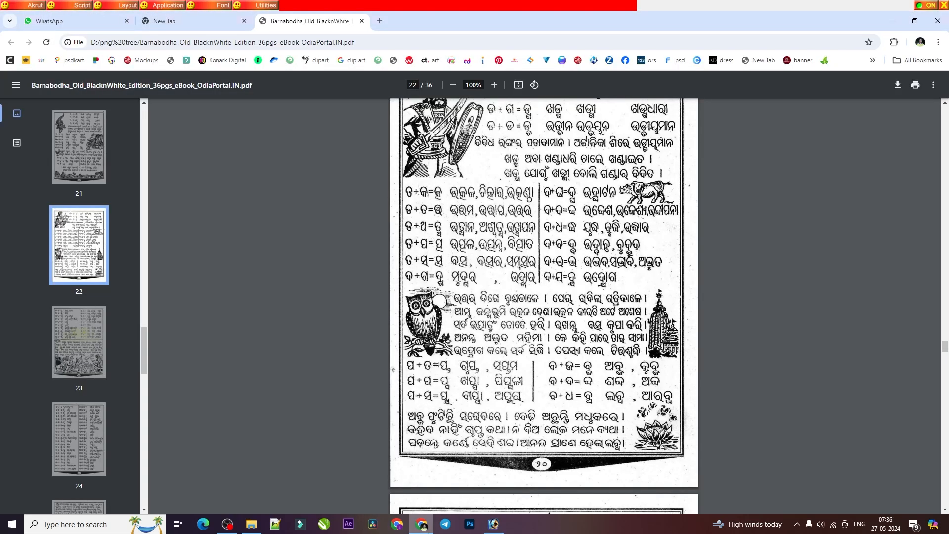
{"action": "left_click", "coordinate": [419, 526]}
{"action": "type", "text": "ଦ୍ବାହ"}
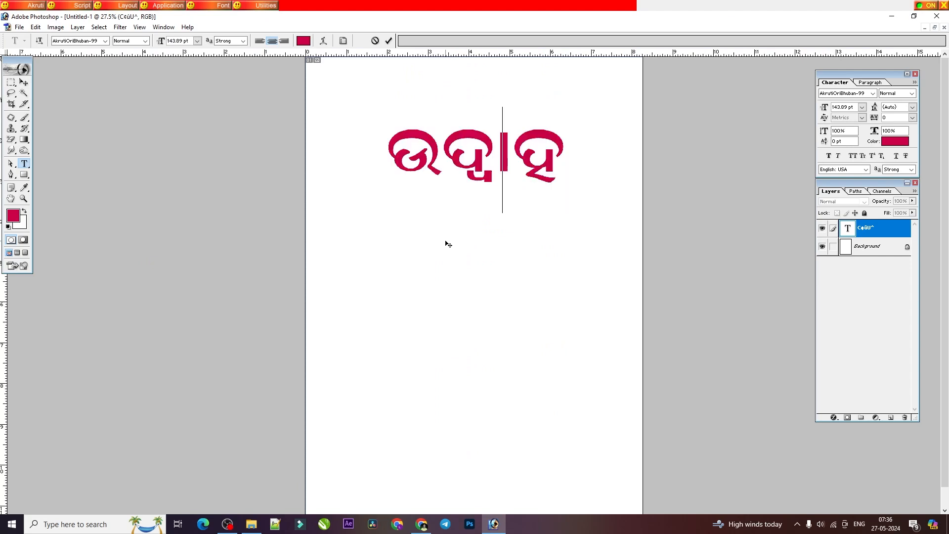
{"action": "type", "text": "ଧ"}
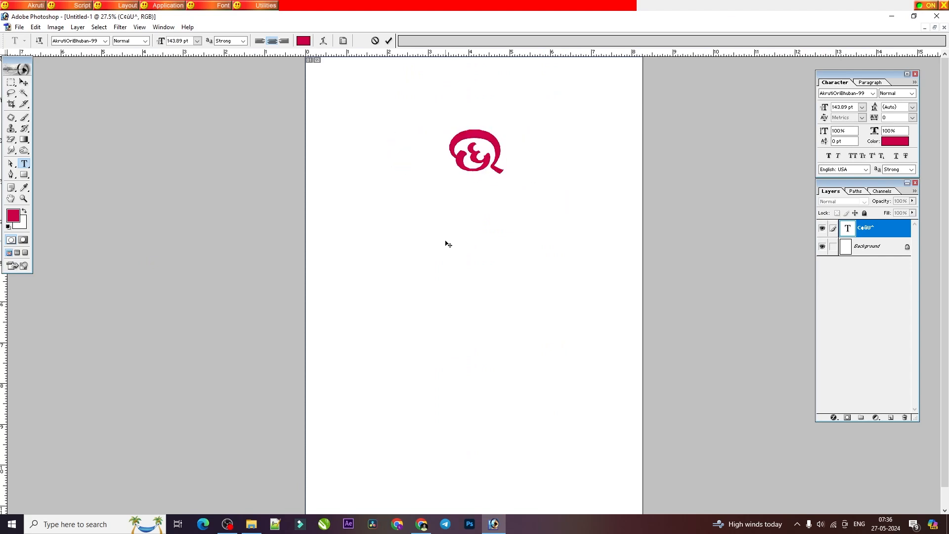
{"action": "key", "text": "BackSpace"}
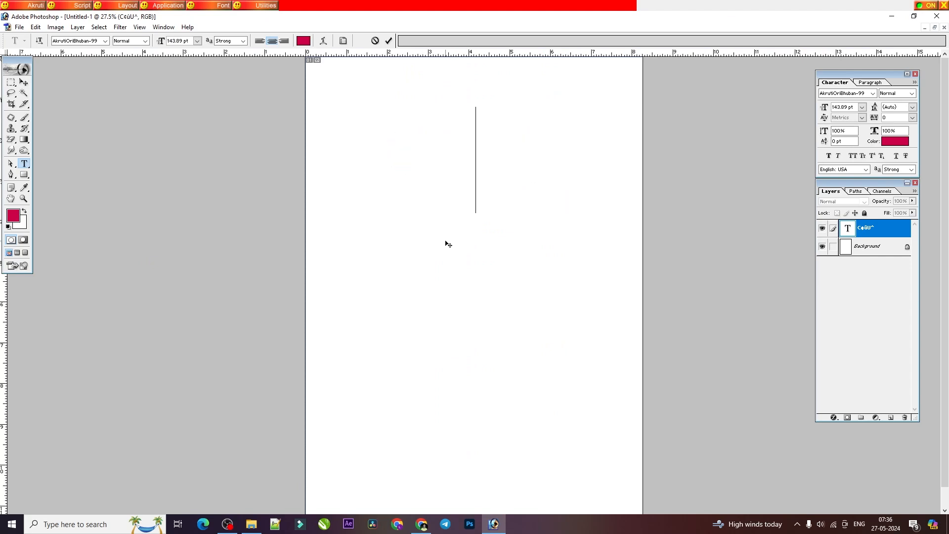
Step: Check the PDF's ଦ + ଭ lesson and enter its example word ଅଦ୍ଭୁତ in the empty Photoshop text layer
{"action": "left_click", "coordinate": [421, 523]}
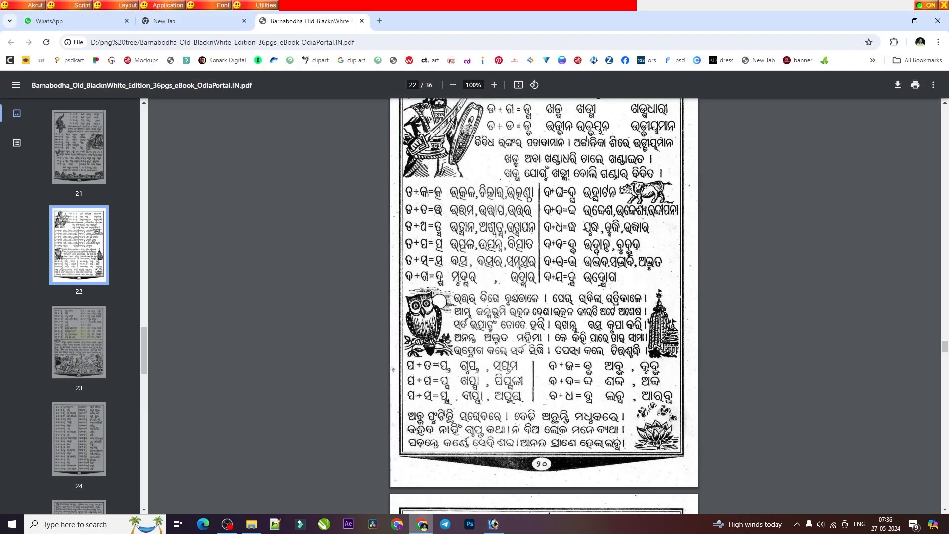
{"action": "left_click", "coordinate": [424, 528]}
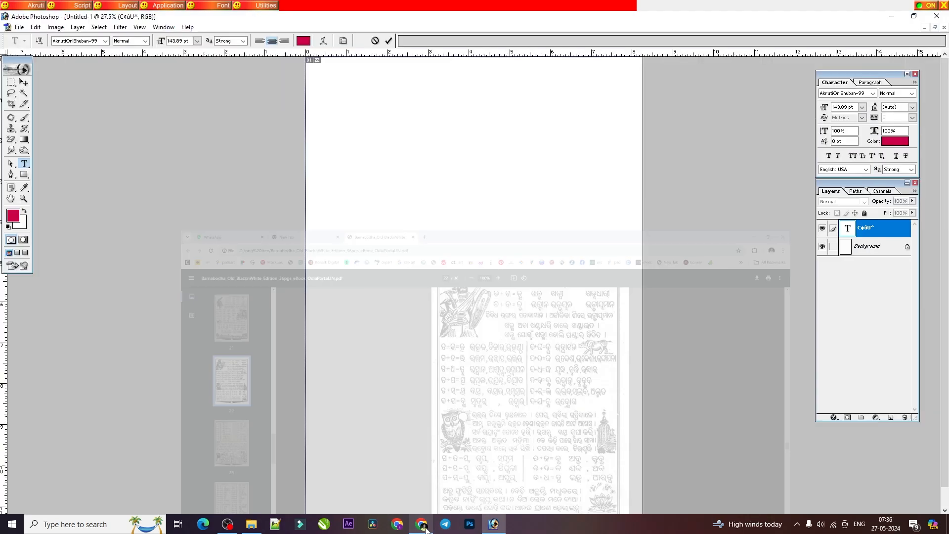
{"action": "left_click", "coordinate": [424, 528]}
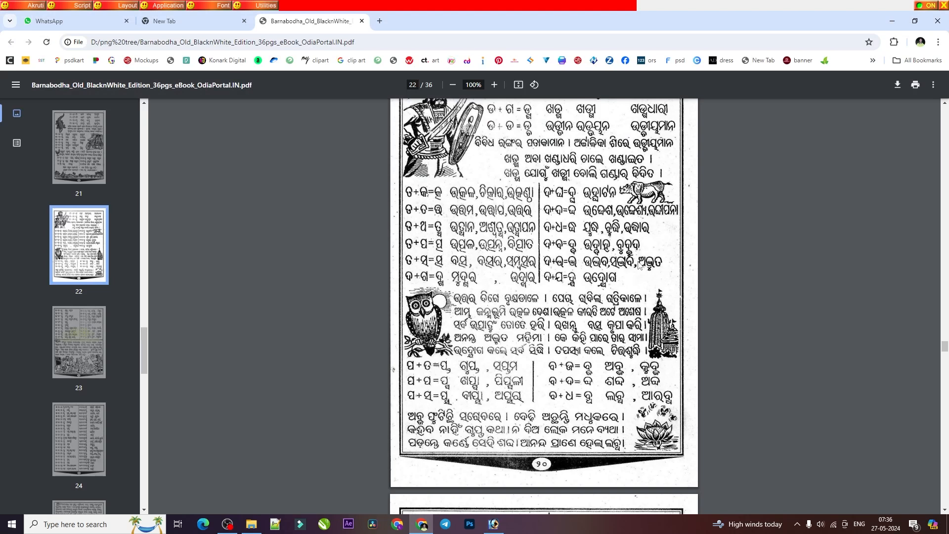
{"action": "left_click", "coordinate": [493, 524]}
{"action": "type", "text": "ଚ୍ଛୁ"}
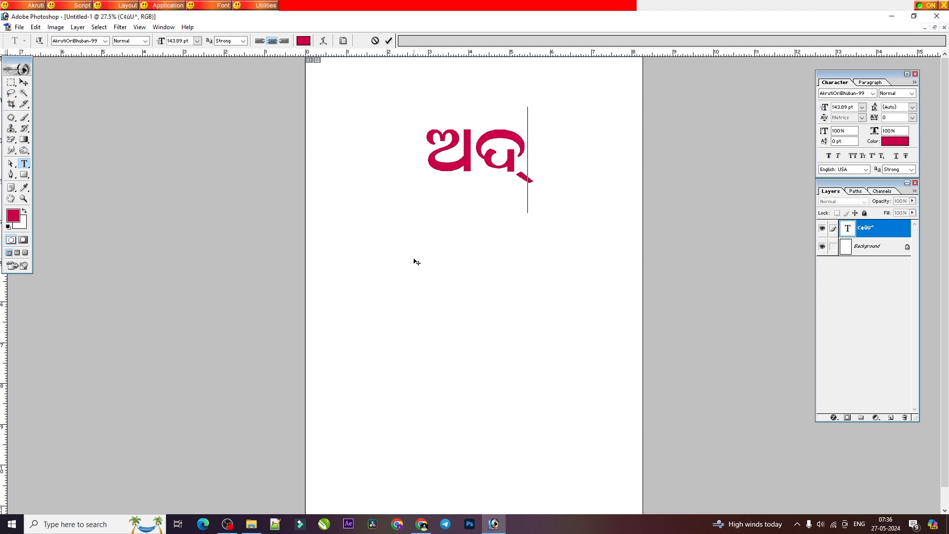
{"action": "type", "text": "ତ"}
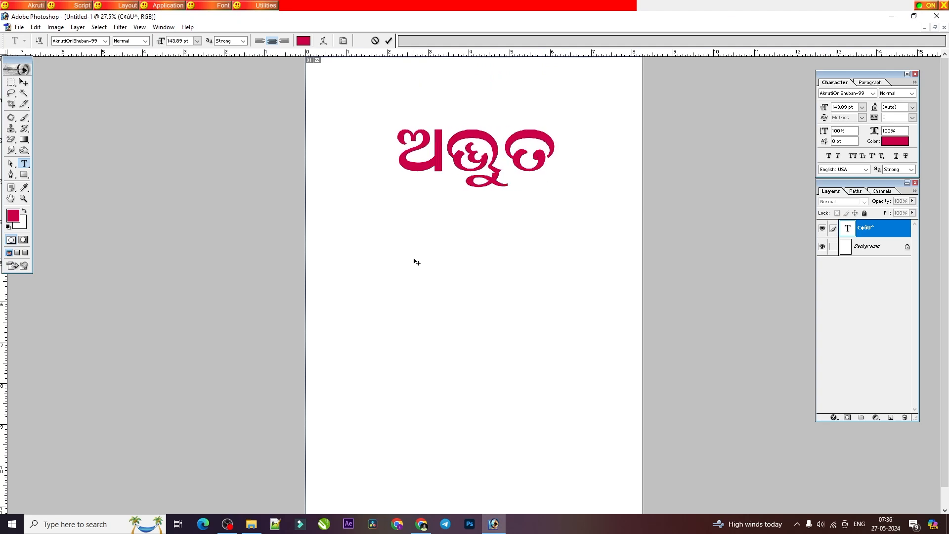
Step: Delete everything after ଅ and complete ଅଦ୍ଭୁତ again, joining ଦ with ଭ before adding the ୁ sign and ତ
{"action": "key", "text": "BackSpace"}
{"action": "key", "text": "BackSpace"}
{"action": "key", "text": "BackSpace"}
{"action": "key", "text": "BackSpace"}
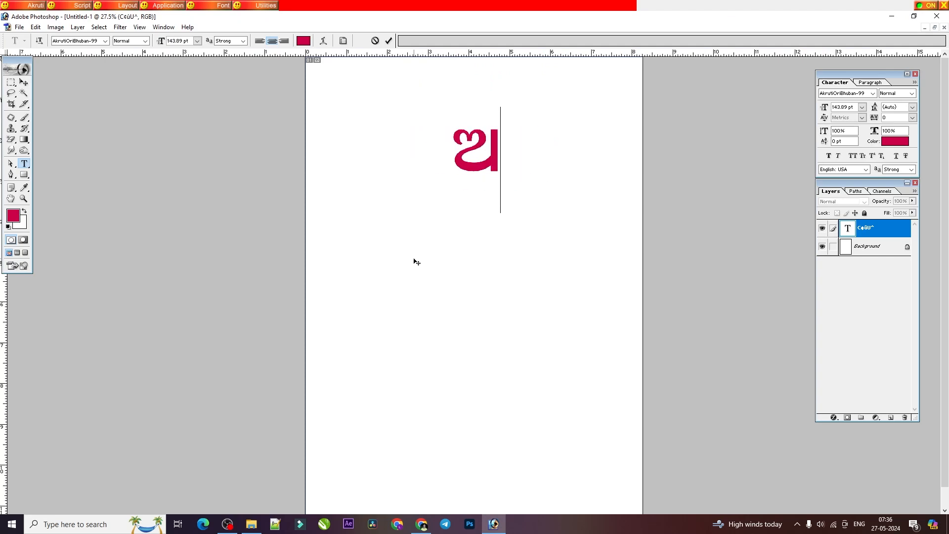
{"action": "type", "text": "ପ"}
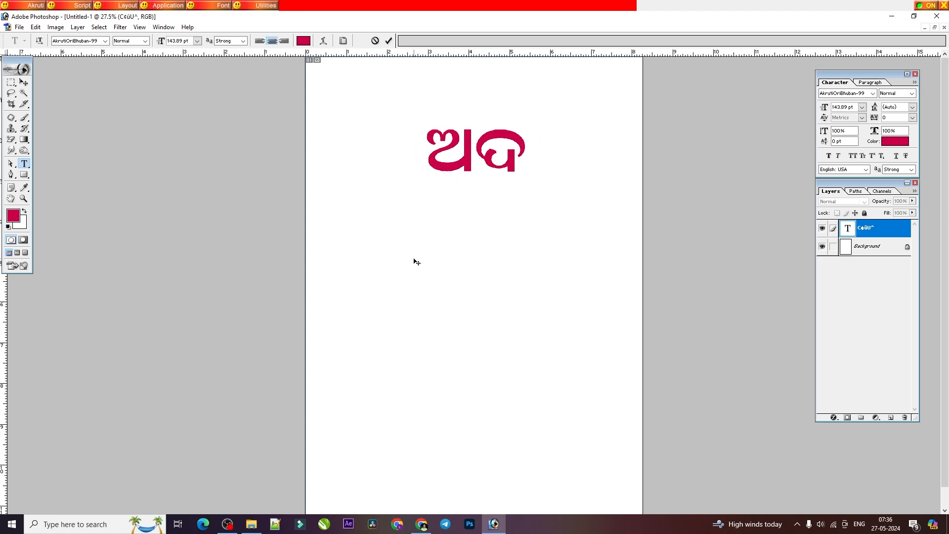
{"action": "type", "text": "୍ଭ"}
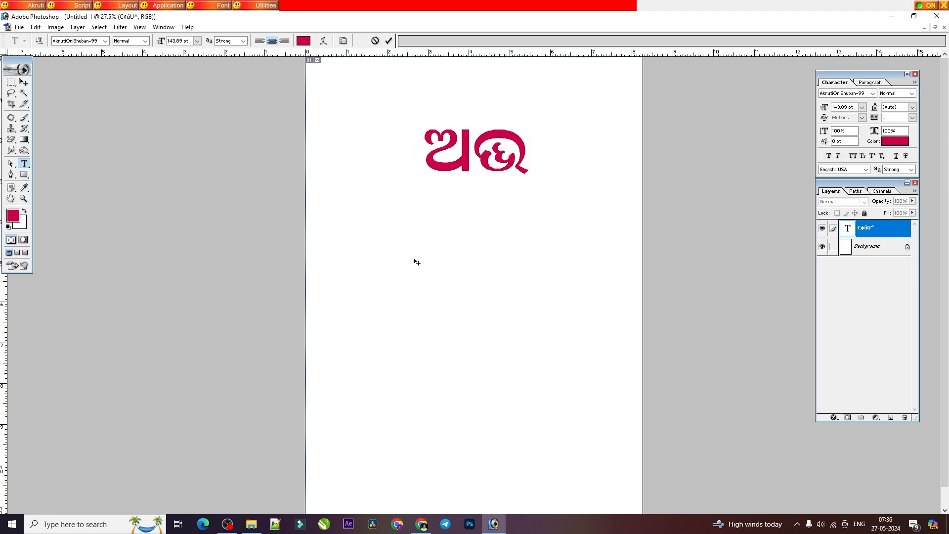
{"action": "type", "text": "ୁତ"}
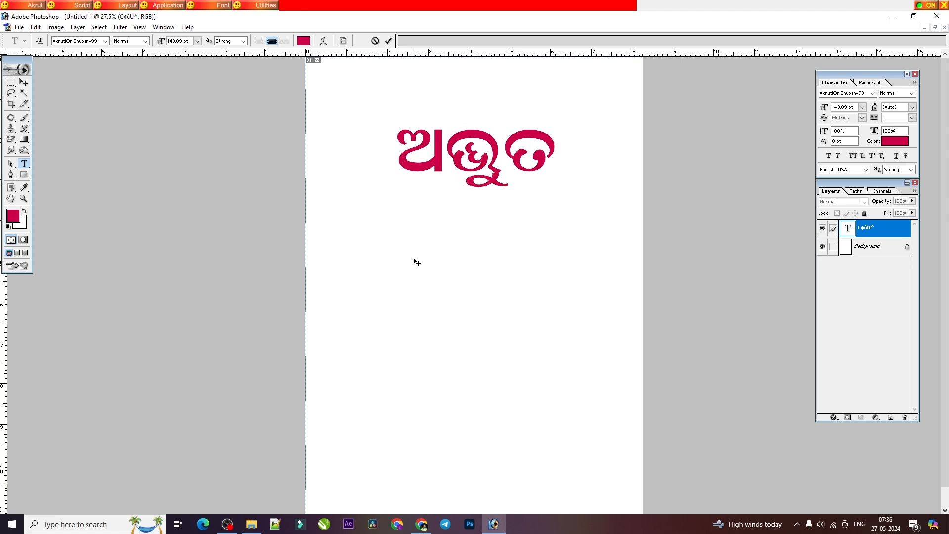
Step: Check the PDF's ଦ + ଯ lesson and replace ଅଦ୍ଭୁତ in Photoshop with ଉଦ୍ୟେଗ
{"action": "key", "text": "ctrl+a"}
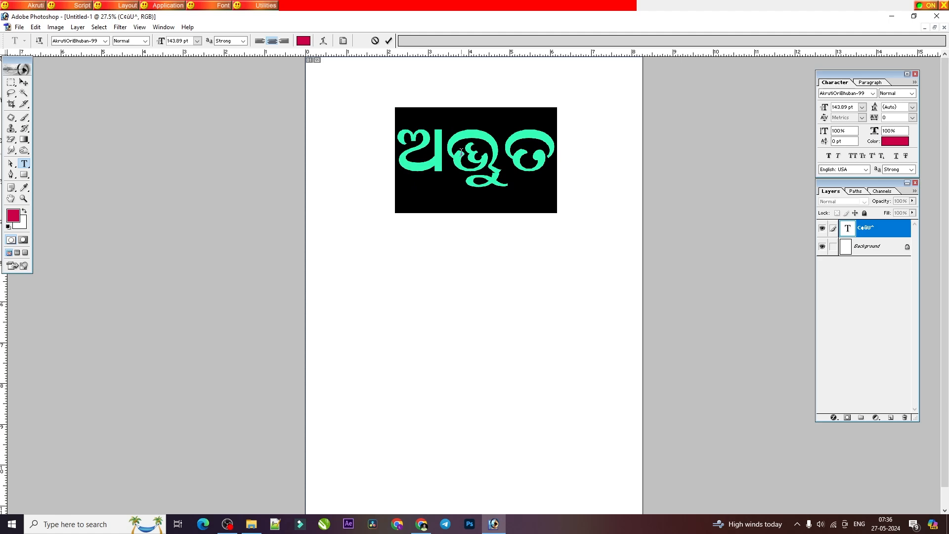
{"action": "left_click", "coordinate": [421, 524]}
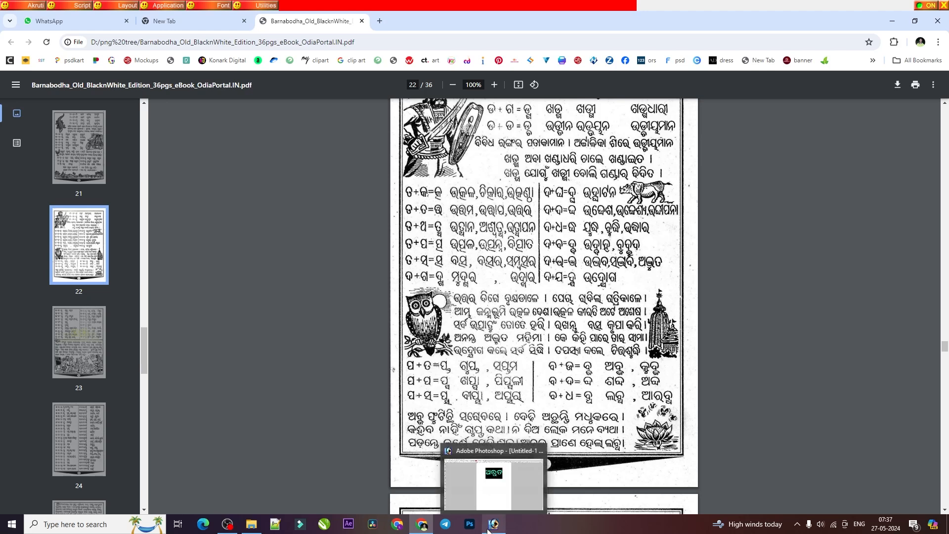
{"action": "left_click", "coordinate": [529, 451]}
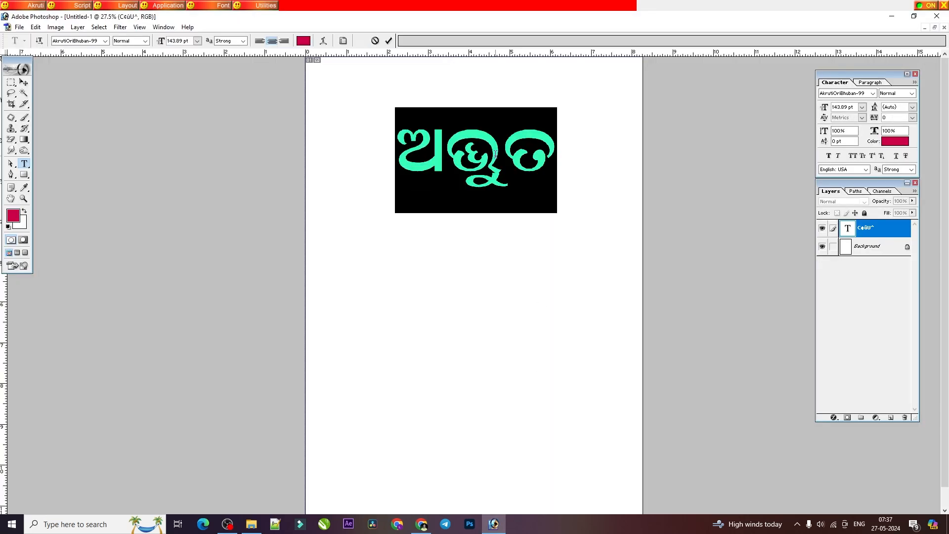
{"action": "type", "text": "ଉଦ୍ବେଗ"}
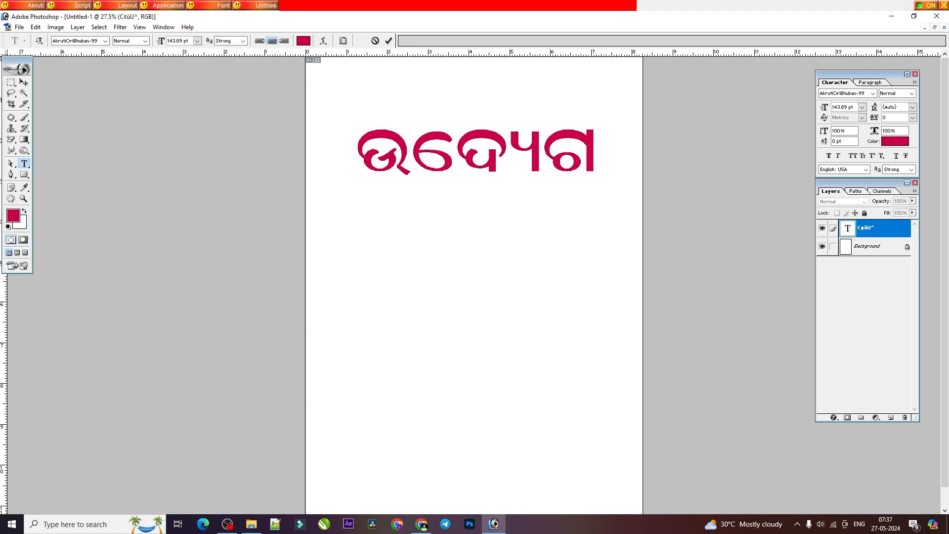
Step: Compare the spelling with the PDF, insert the ା sign before ଗ to make ଉଦ୍ୟୋଗ, and commit the text
{"action": "left_click", "coordinate": [427, 528]}
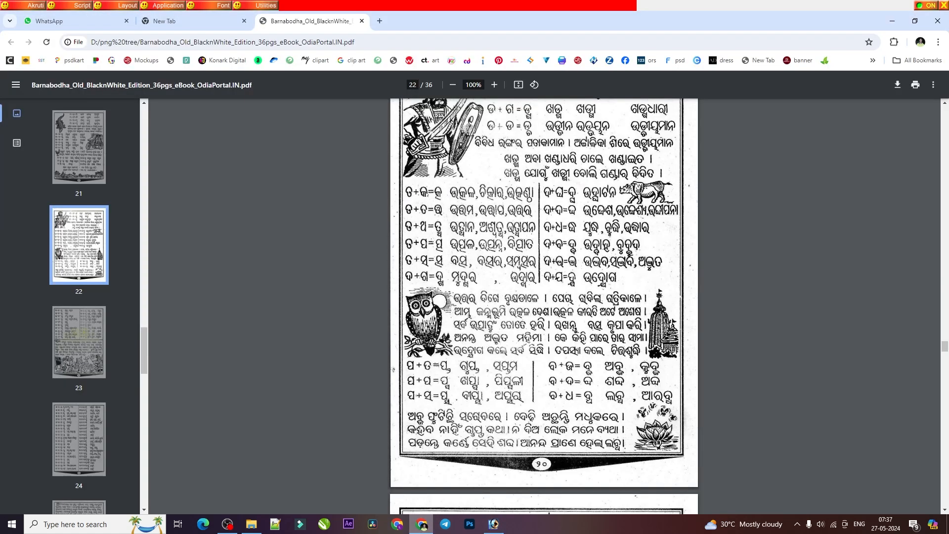
{"action": "left_click", "coordinate": [469, 524]}
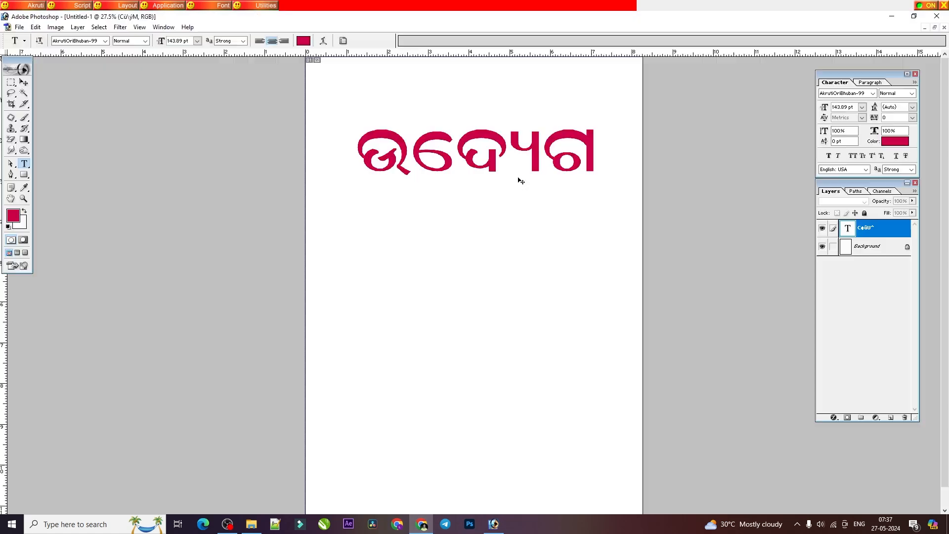
{"action": "left_click", "coordinate": [539, 157]}
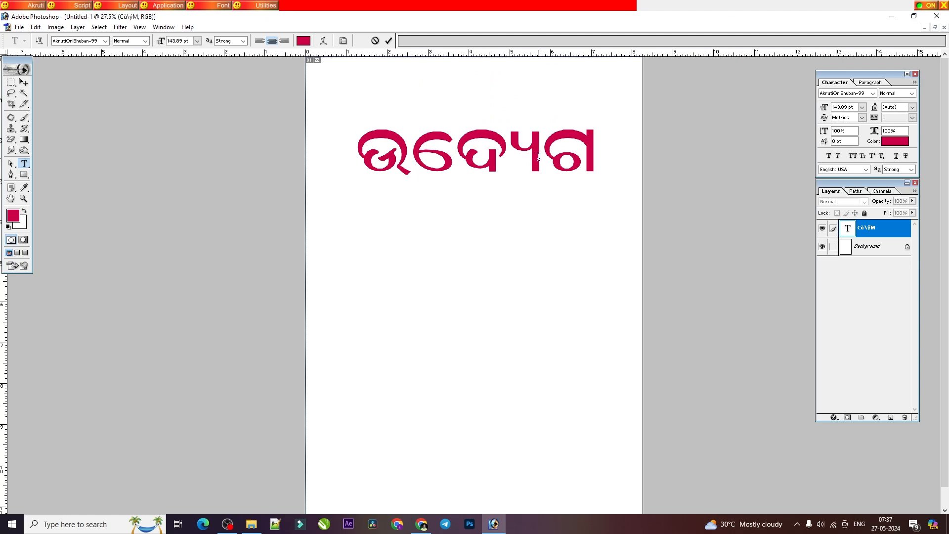
{"action": "type", "text": "ା"}
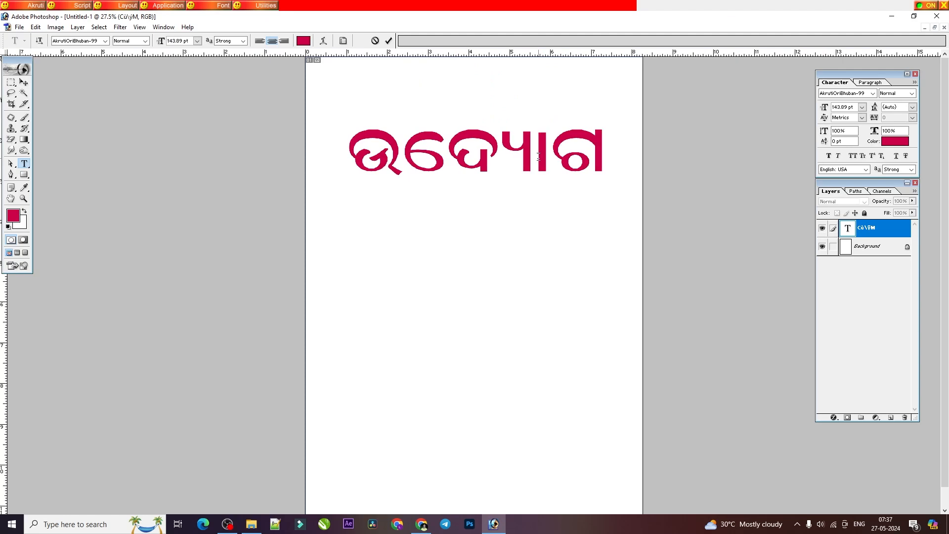
{"action": "left_click", "coordinate": [388, 41]}
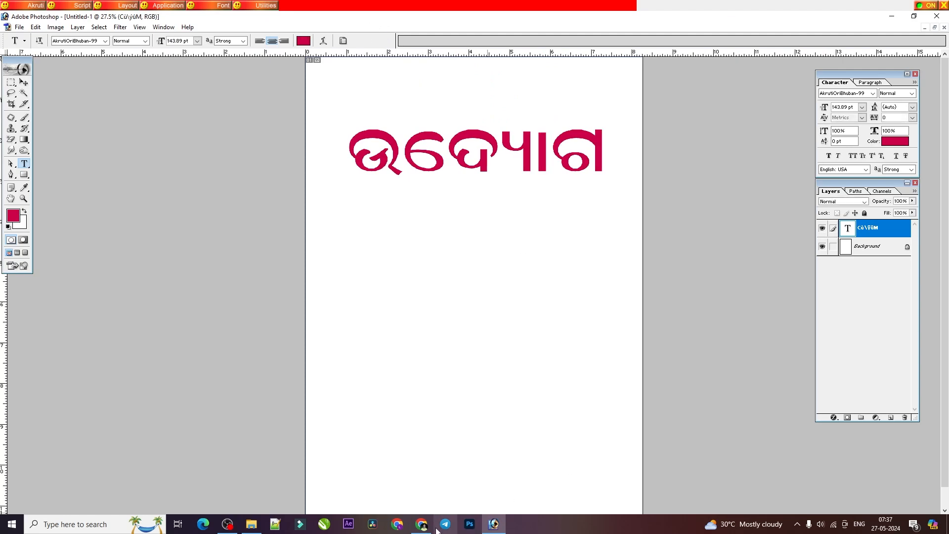
Step: Check the PDF's ପ + ତ lesson, replace ଉଦ୍ୟୋଗ in Photoshop with a trial conjunct starting with ପ, and delete the trial
{"action": "left_click", "coordinate": [422, 524]}
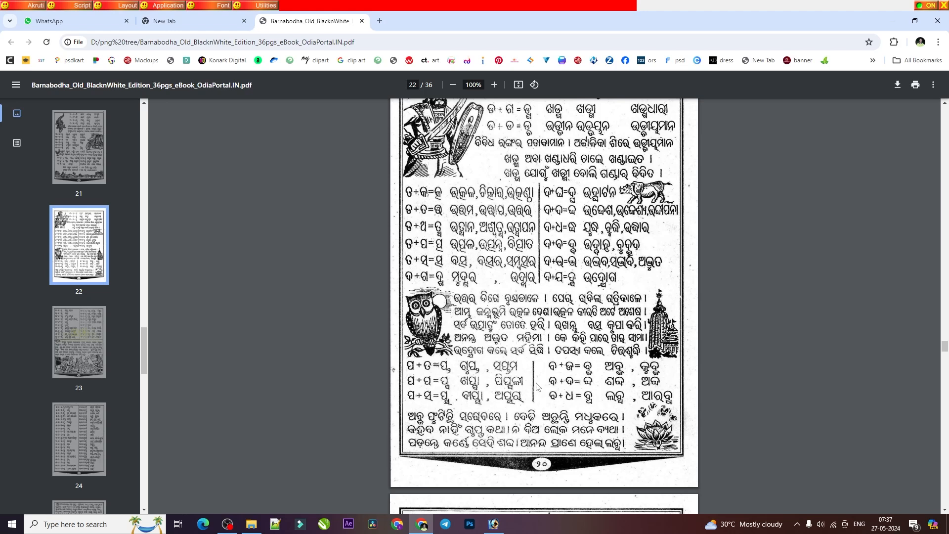
{"action": "left_click", "coordinate": [493, 524]}
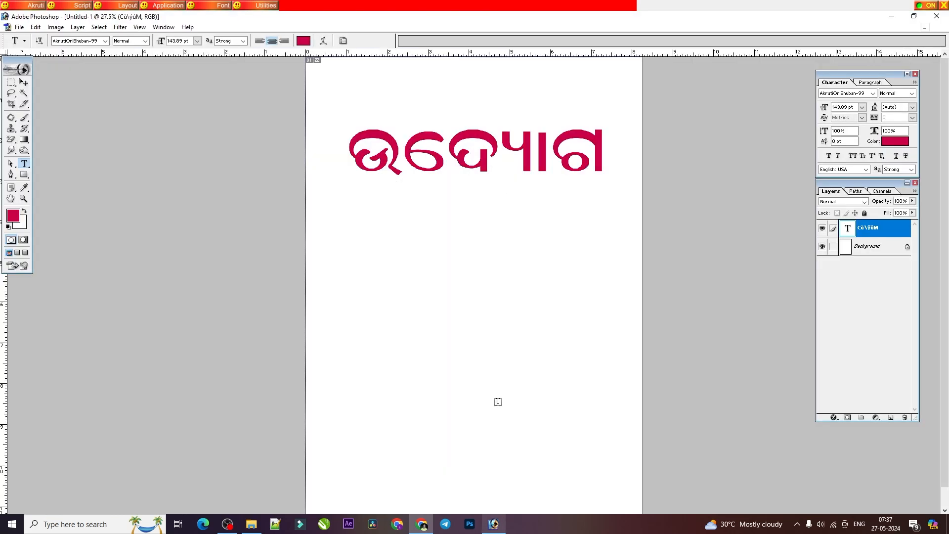
{"action": "double_click", "coordinate": [494, 146]}
{"action": "type", "text": "ସ୍ତ"}
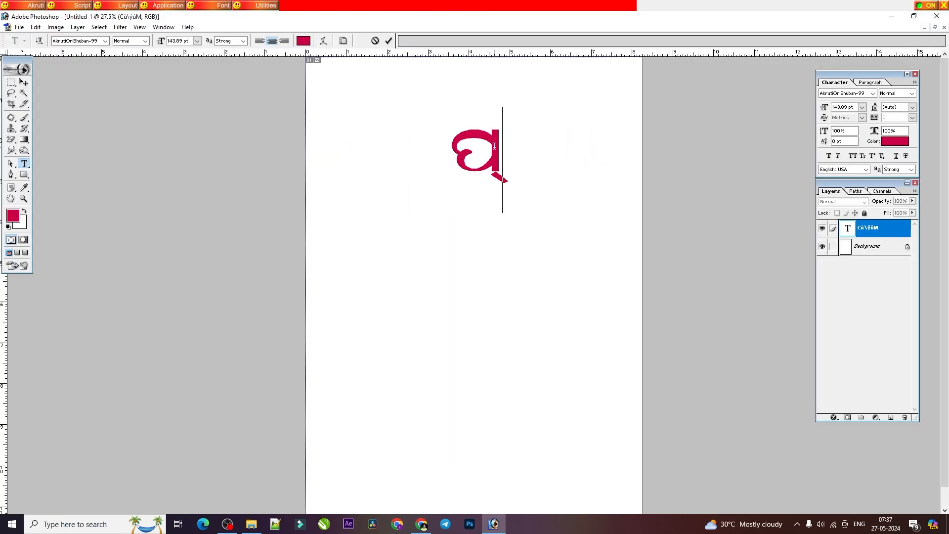
{"action": "key", "text": "BackSpace"}
{"action": "key", "text": "BackSpace"}
Step: Enter the word ସପ୍ତମ in the text layer, joining ପ first and ତ second
{"action": "type", "text": "ସପ୍ତ"}
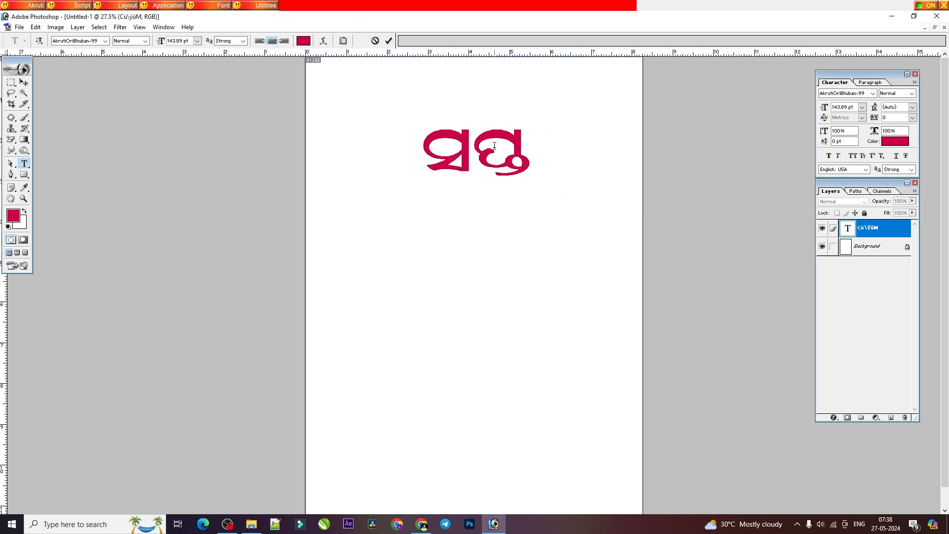
{"action": "type", "text": "ମ"}
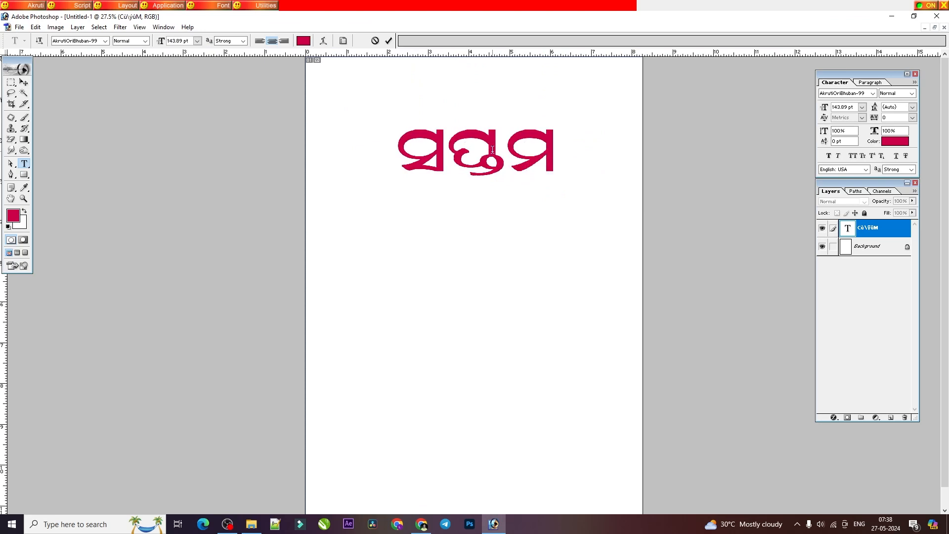
Step: Check the PDF's ପ + ପ lesson, replace ସପ୍ତମ in Photoshop with the conjunct ପ୍ପ, and clear the text layer
{"action": "key", "text": "ctrl+a"}
{"action": "left_click", "coordinate": [421, 524]}
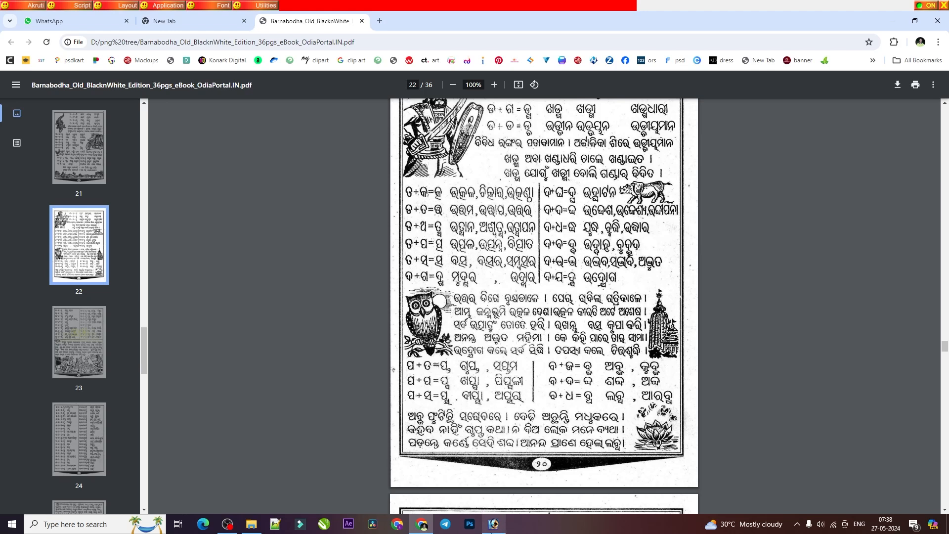
{"action": "key", "text": "alt+Tab"}
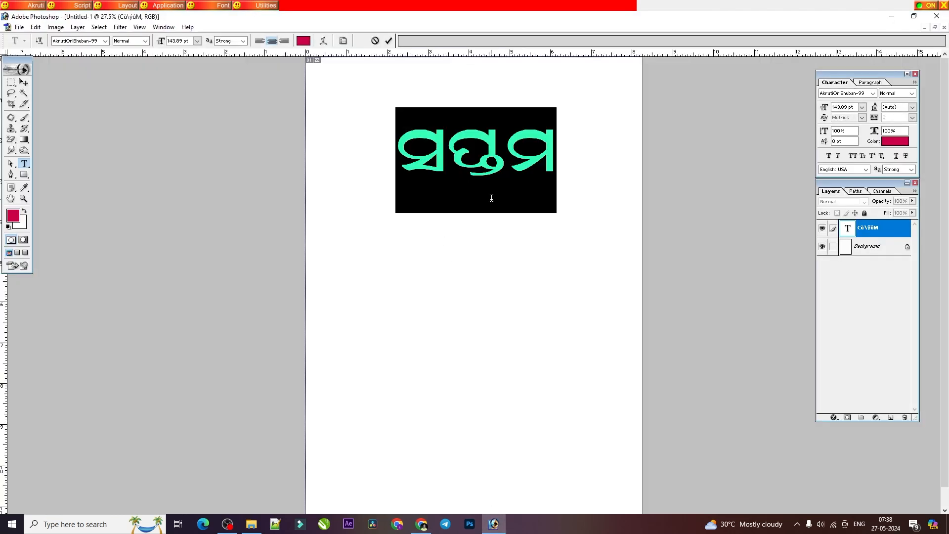
{"action": "type", "text": "gh"}
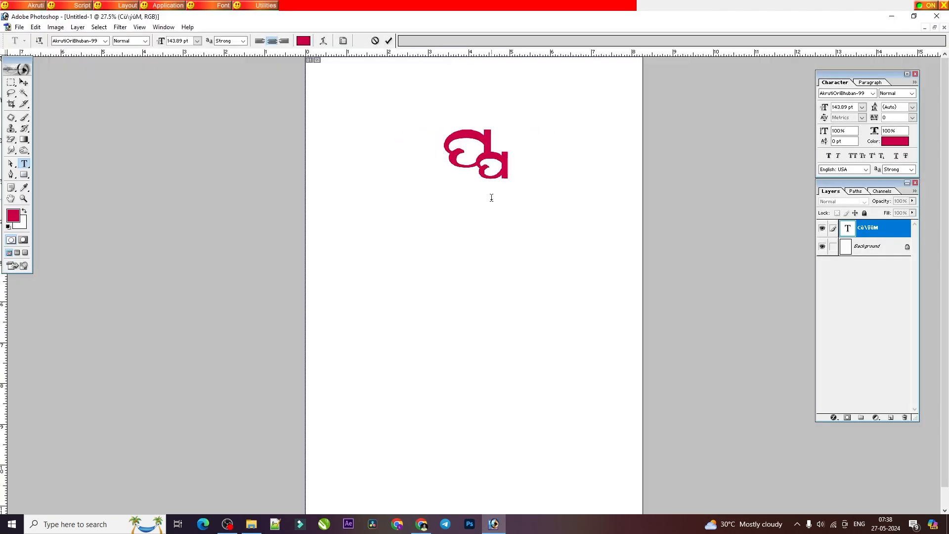
{"action": "key", "text": "BackSpace"}
Step: Enter ପପ୍ପଳୀ in the text layer, joining the second and third ପ
{"action": "type", "text": "sptlI"}
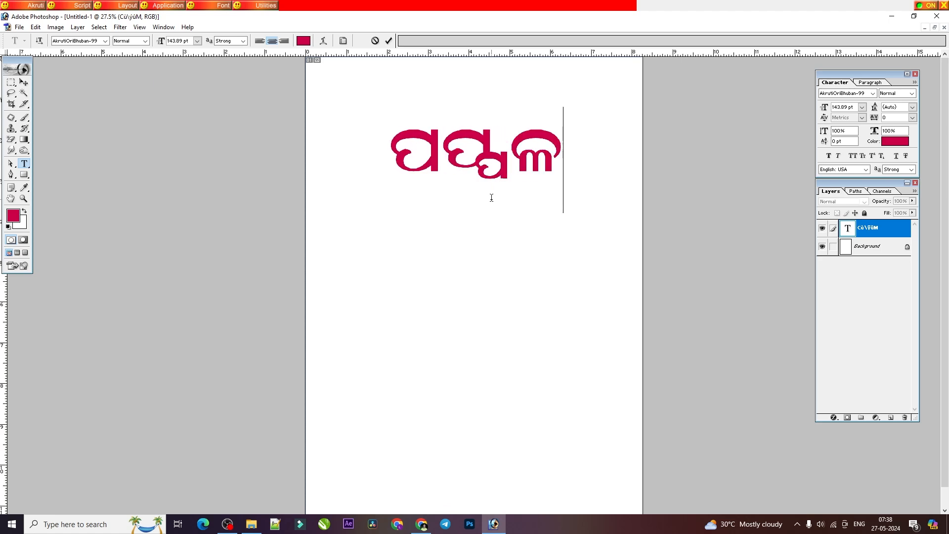
Step: Compare the spelling with the PDF, add the ି sign to the first ପ to make ପିପ୍ପଳୀ, and commit the text
{"action": "left_click", "coordinate": [421, 523]}
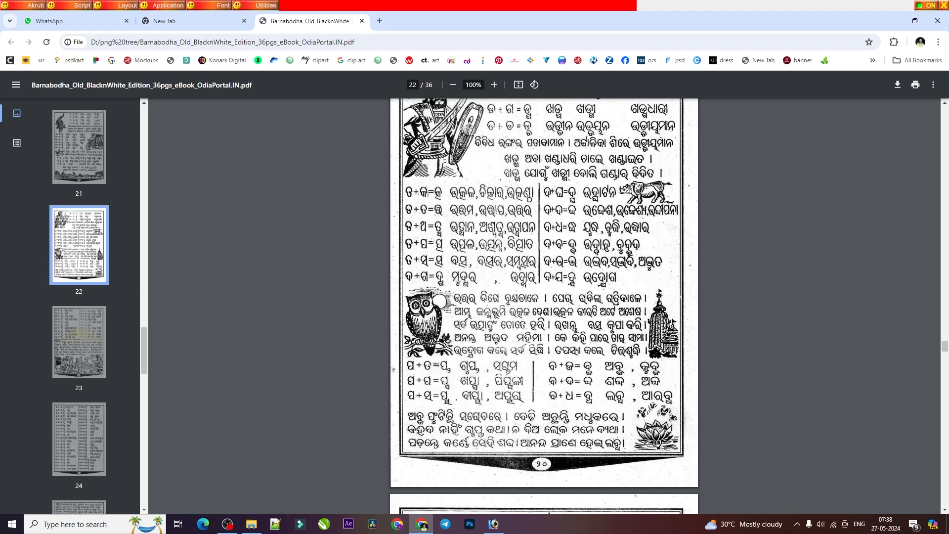
{"action": "left_click", "coordinate": [493, 524]}
{"action": "left_click", "coordinate": [435, 152]}
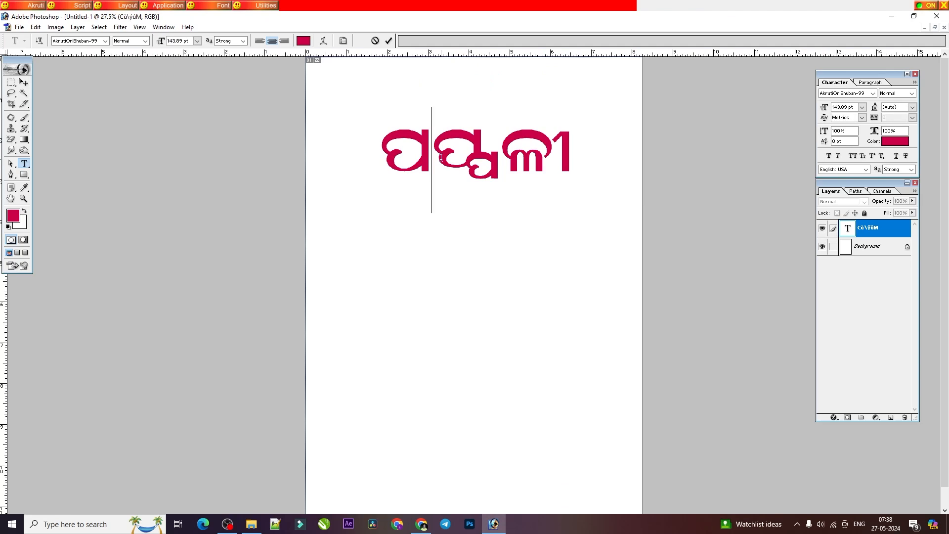
{"action": "type", "text": "ି"}
{"action": "double_click", "coordinate": [390, 151]}
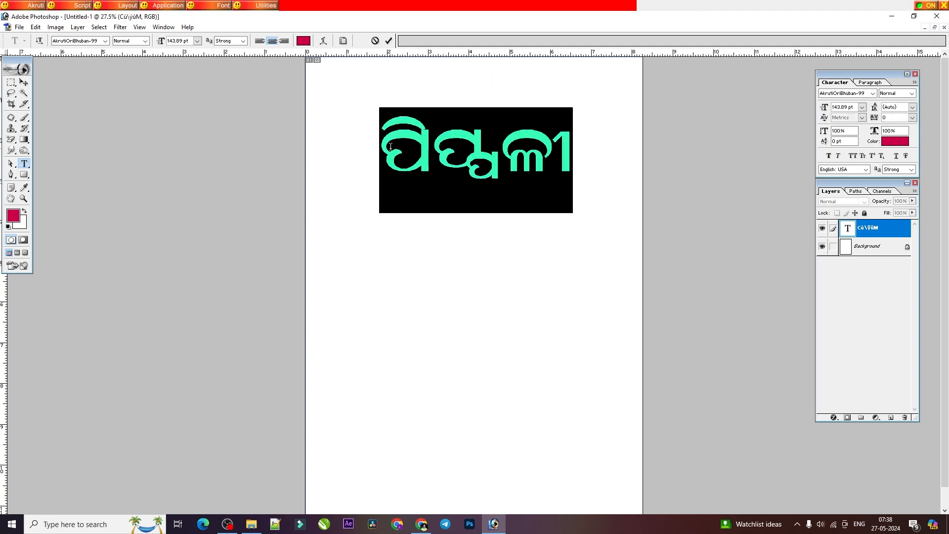
{"action": "left_click", "coordinate": [24, 85]}
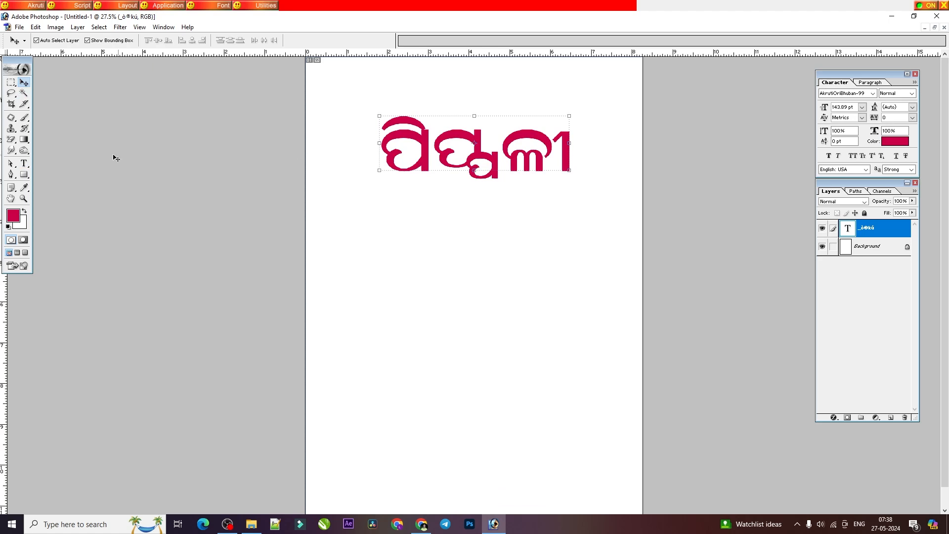
{"action": "left_click", "coordinate": [24, 163]}
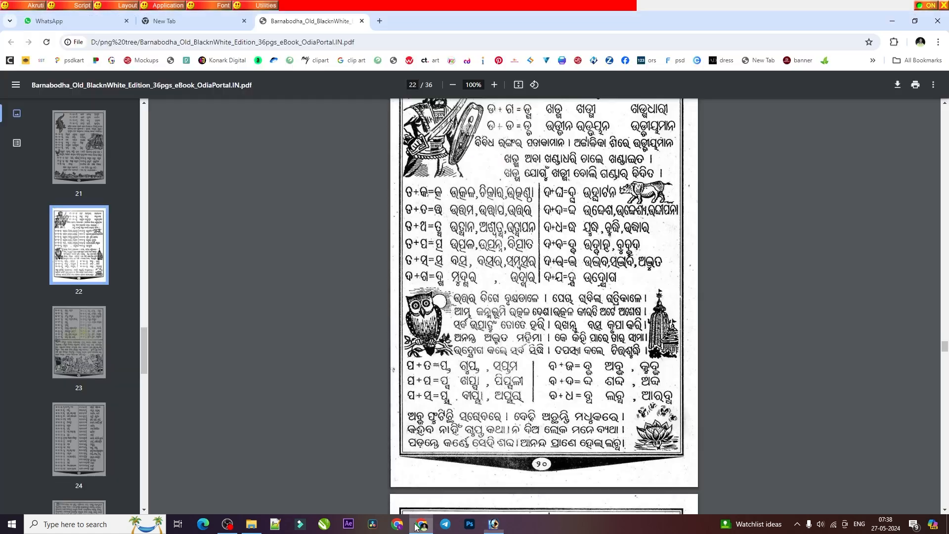
Step: Check the PDF's ପ + ସ lesson, replace ପିପ୍ପଳୀ in Photoshop with the conjunct ପ୍ସ, and clear the text layer
{"action": "left_click", "coordinate": [421, 524]}
{"action": "left_click", "coordinate": [469, 524]}
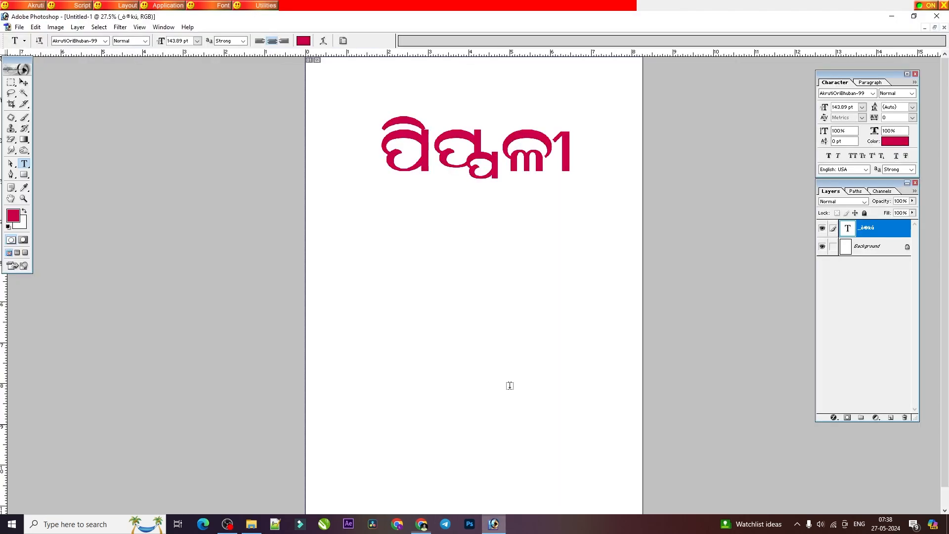
{"action": "double_click", "coordinate": [466, 152]}
{"action": "type", "text": "ପ୍ସ"}
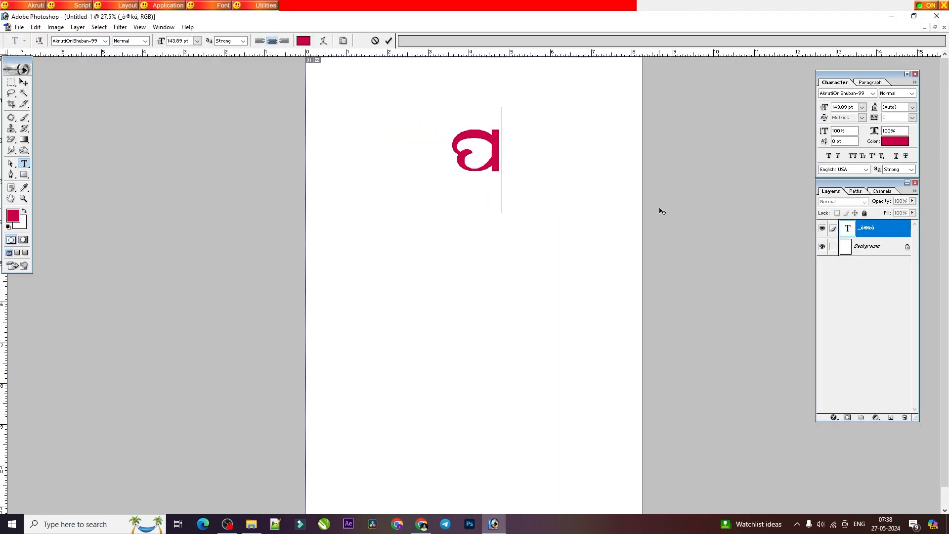
{"action": "key", "text": "BackSpace"}
{"action": "key", "text": "BackSpace"}
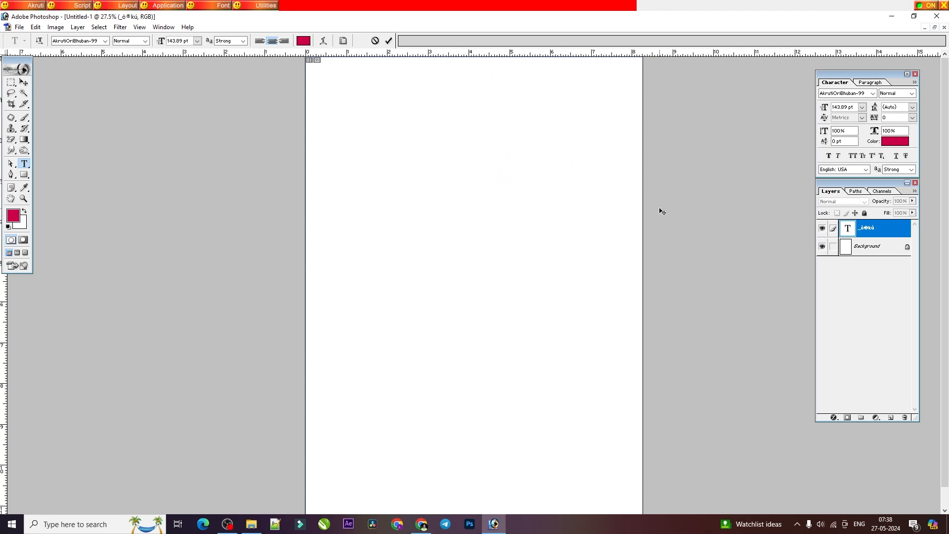
Step: Look up the ପ + ସ example word in the PDF and enter ଅପ୍ସରା in the Photoshop text layer
{"action": "left_click", "coordinate": [421, 524]}
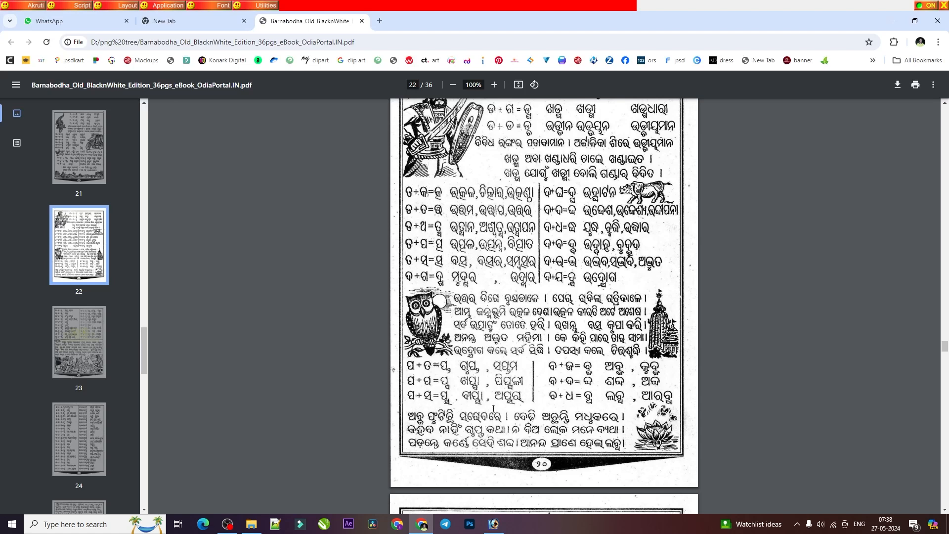
{"action": "left_click", "coordinate": [493, 524]}
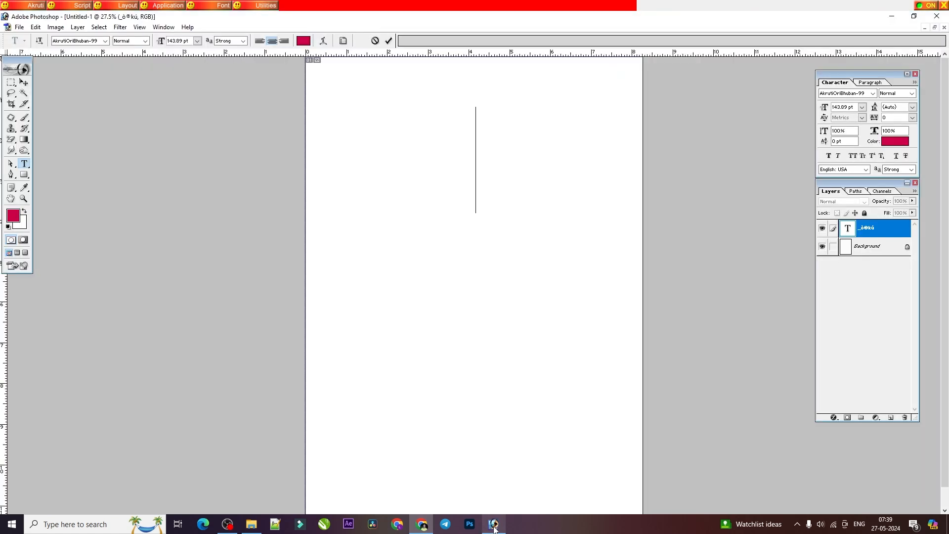
{"action": "type", "text": "ଅପ୍"}
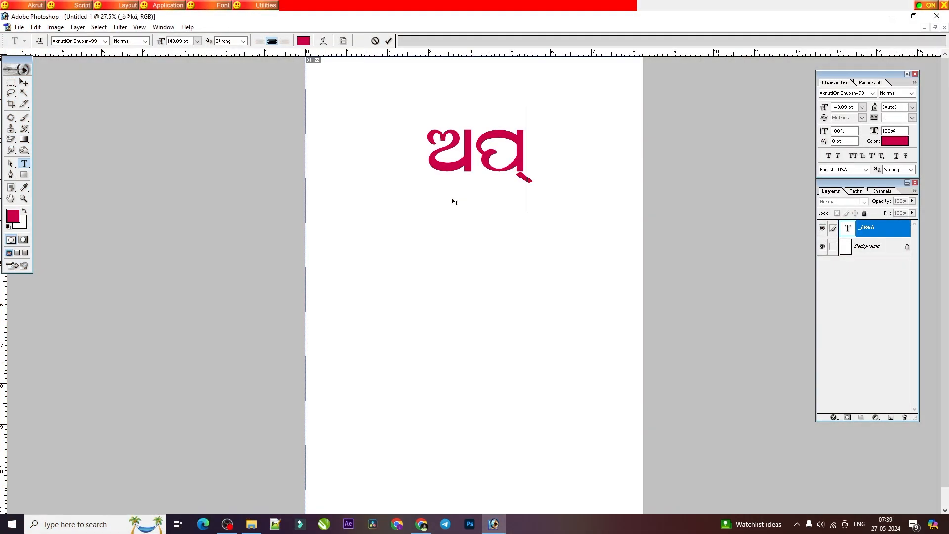
{"action": "type", "text": "ସରା"}
Step: Check the PDF's ବ + ଜ lesson, replace ଅପ୍ସରା in Photoshop with the conjunct ବ୍ଜ, and select it
{"action": "key", "text": "alt+Tab"}
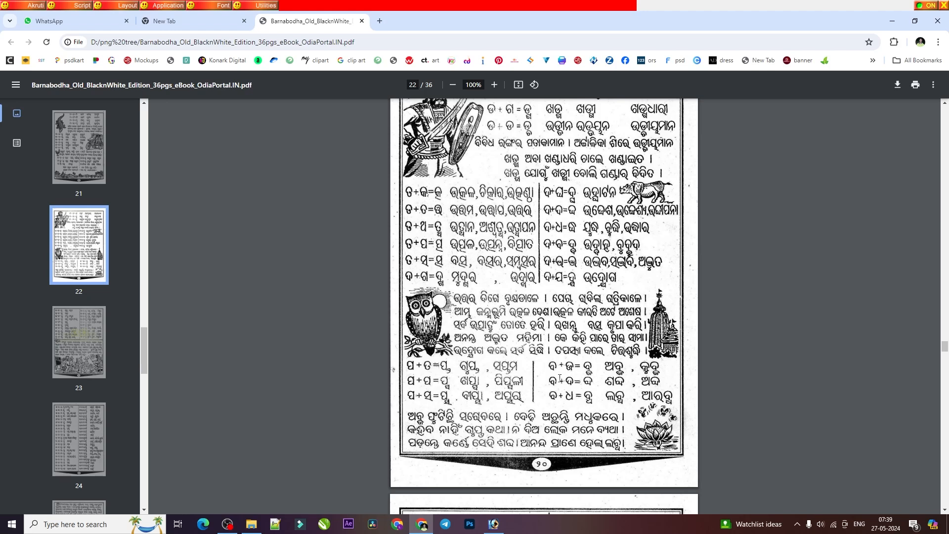
{"action": "left_click", "coordinate": [494, 524]}
{"action": "triple_click", "coordinate": [443, 173]}
{"action": "type", "text": "ଅ୍ସ"}
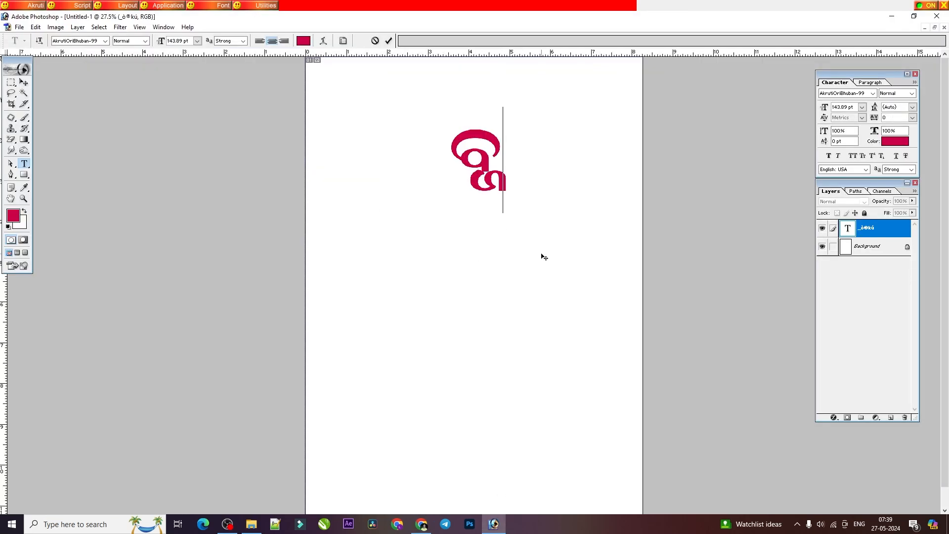
{"action": "triple_click", "coordinate": [498, 180]}
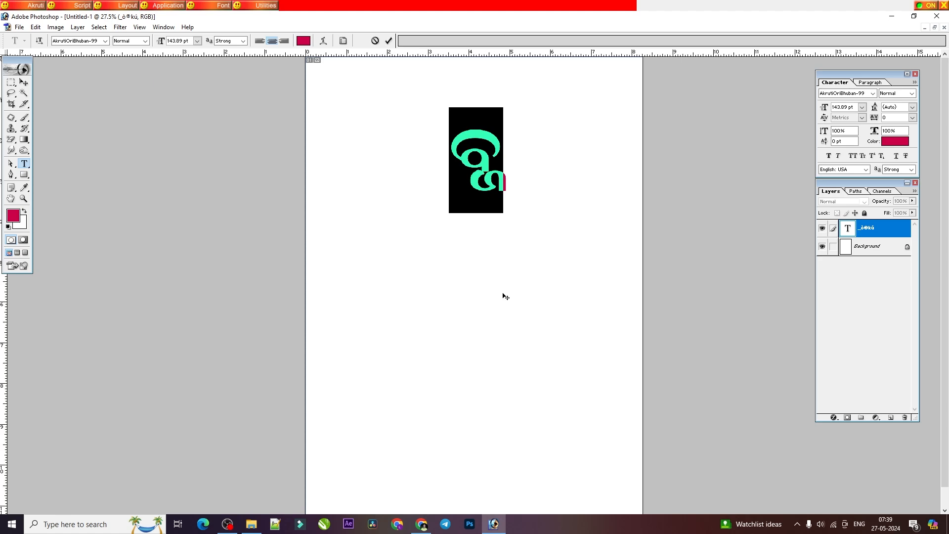
Step: Look up the ବ + ଜ example word in the PDF and replace the selected conjunct with ଅବ୍ଜ
{"action": "left_click", "coordinate": [421, 524]}
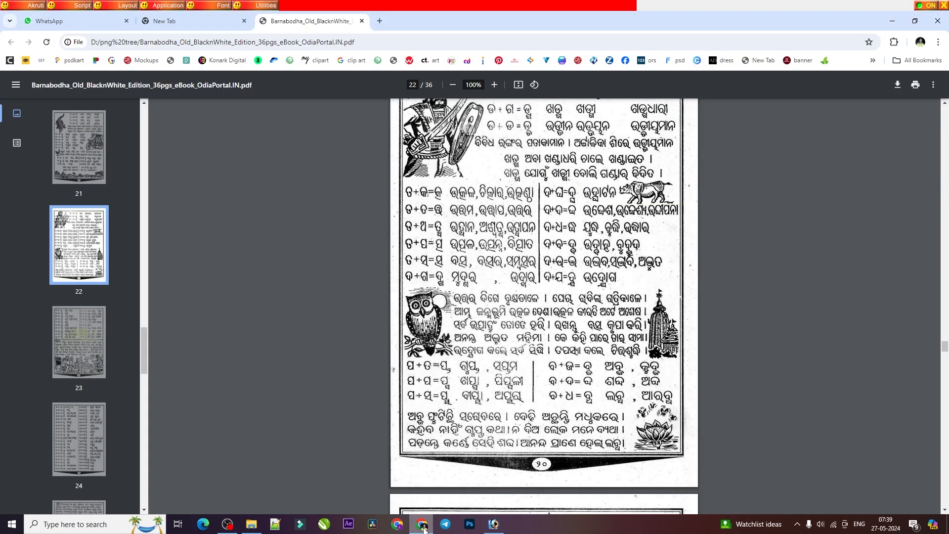
{"action": "left_click", "coordinate": [424, 528]}
{"action": "type", "text": "ଷ"}
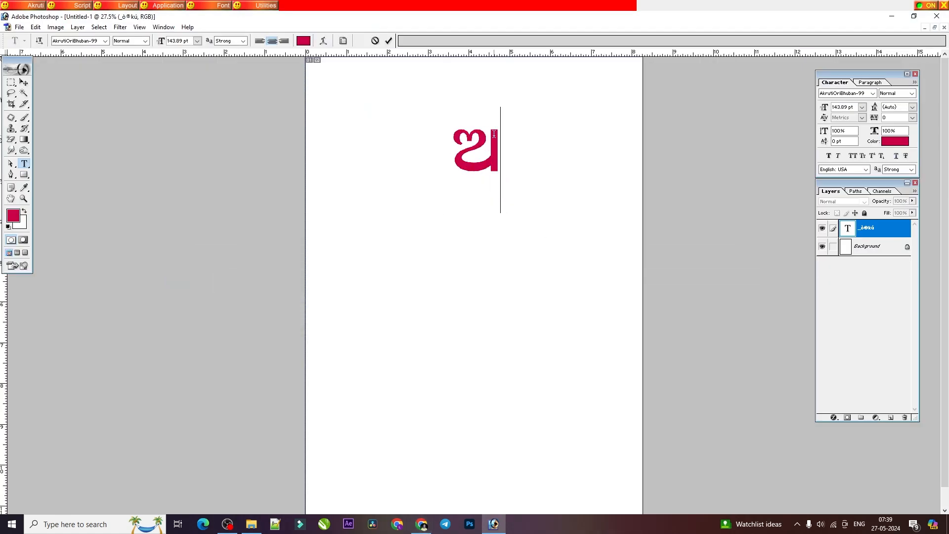
{"action": "type", "text": "ବ୍ଦ"}
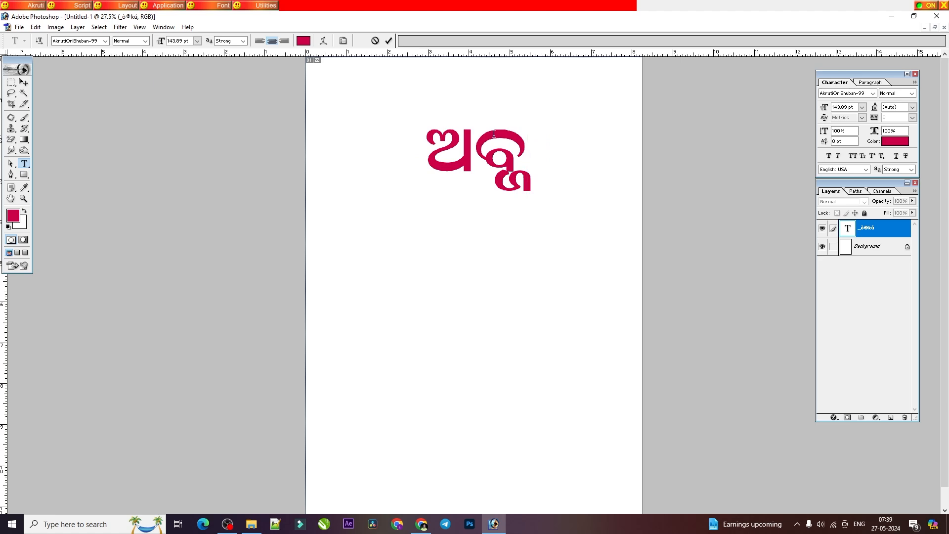
Step: Check the PDF's ବ + ଦ lesson and change ଅବ୍ଜ to ଅବ୍ଦ in Photoshop by re-entering the conjunct after ଅ
{"action": "left_click", "coordinate": [420, 520]}
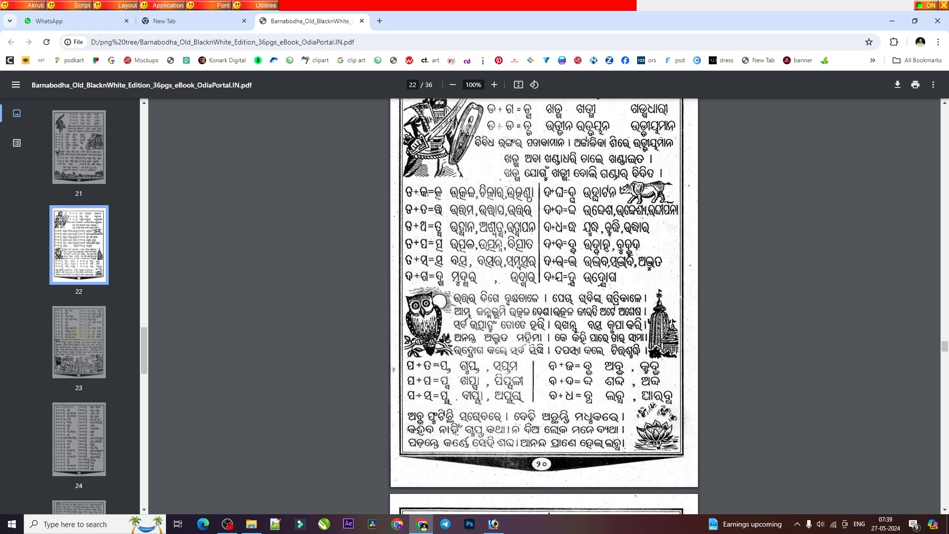
{"action": "left_click", "coordinate": [493, 525]}
{"action": "left_click", "coordinate": [464, 158]}
{"action": "key", "text": "shift+End"}
{"action": "type", "text": "ବ୍"}
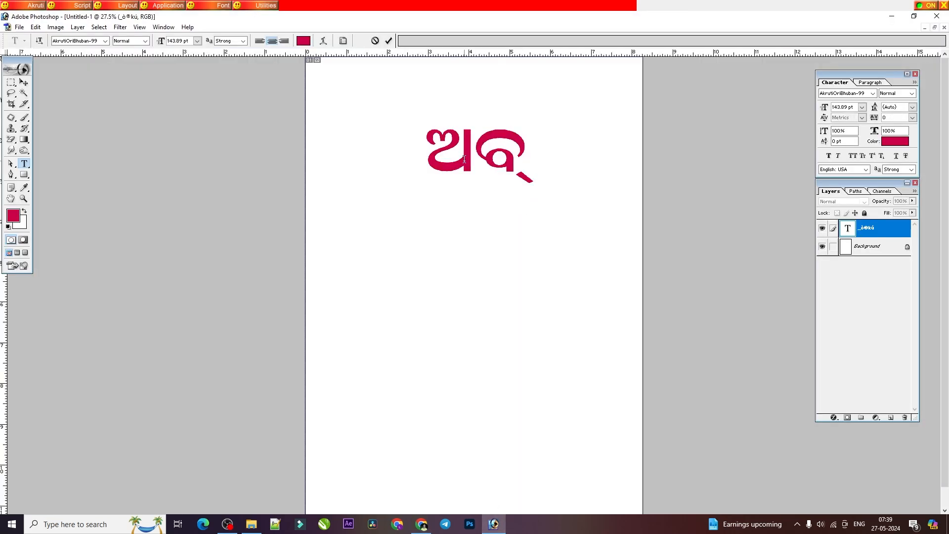
{"action": "type", "text": "ଦ"}
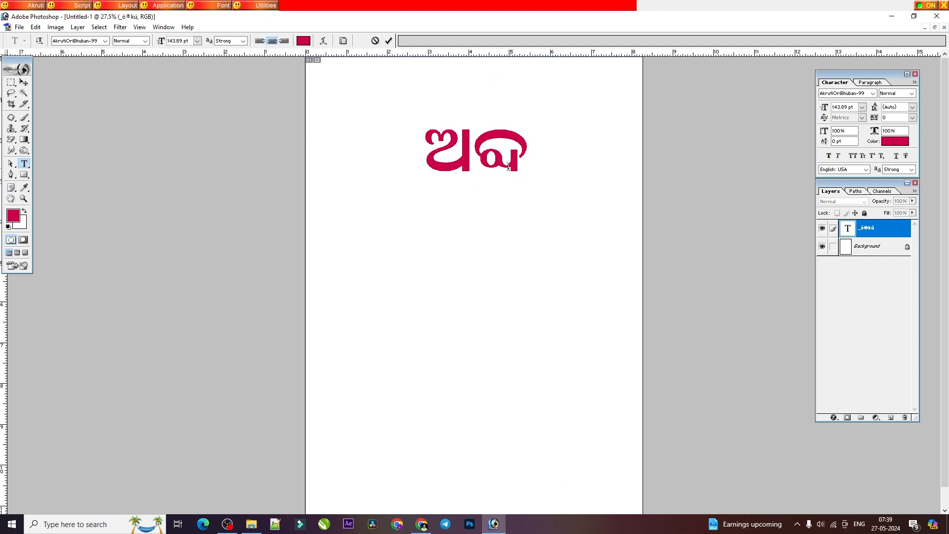
Step: Look up the other ବ + ଦ example in the PDF and replace ଅବ୍ଦ in Photoshop with ଶବ୍ଦ
{"action": "left_click", "coordinate": [424, 526]}
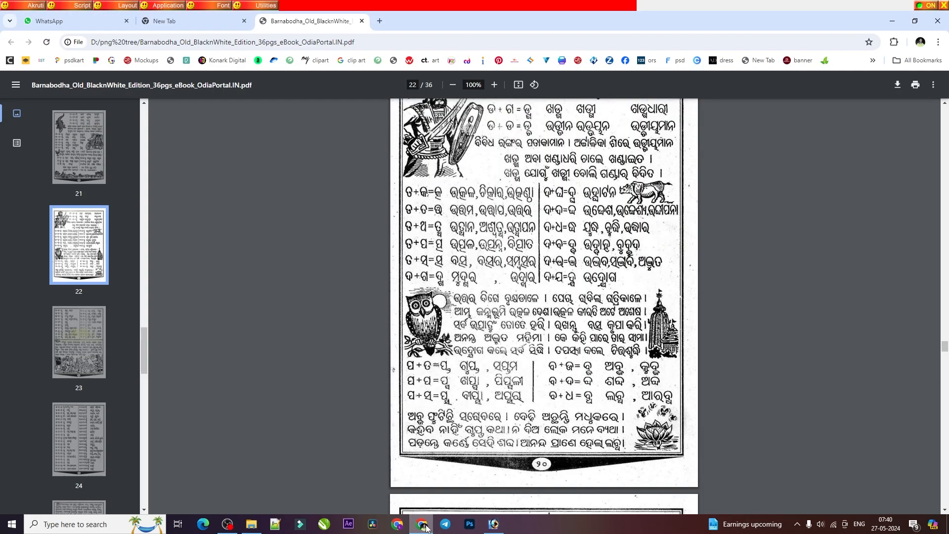
{"action": "left_click", "coordinate": [424, 526]}
{"action": "double_click", "coordinate": [473, 180]}
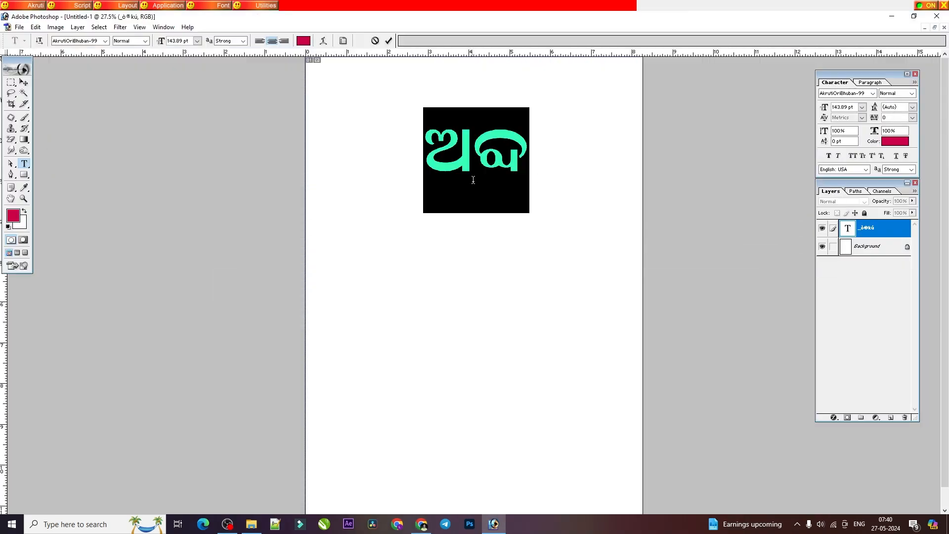
{"action": "type", "text": "ଶ"}
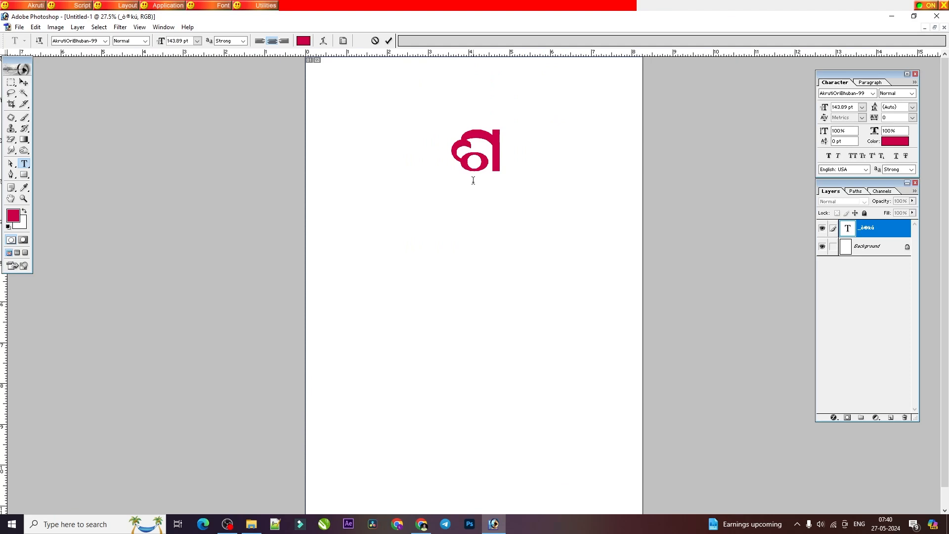
{"action": "type", "text": "ବ୍ଦ"}
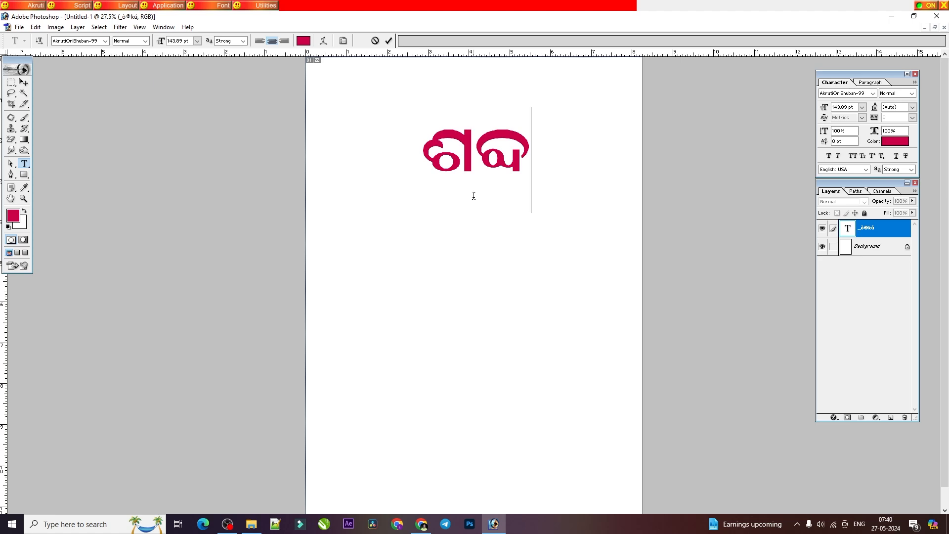
Step: Check the PDF's ବ + ଧ lesson, replace ଶବ୍ଦ in Photoshop with its conjunct, and clear the text layer
{"action": "left_click", "coordinate": [422, 524]}
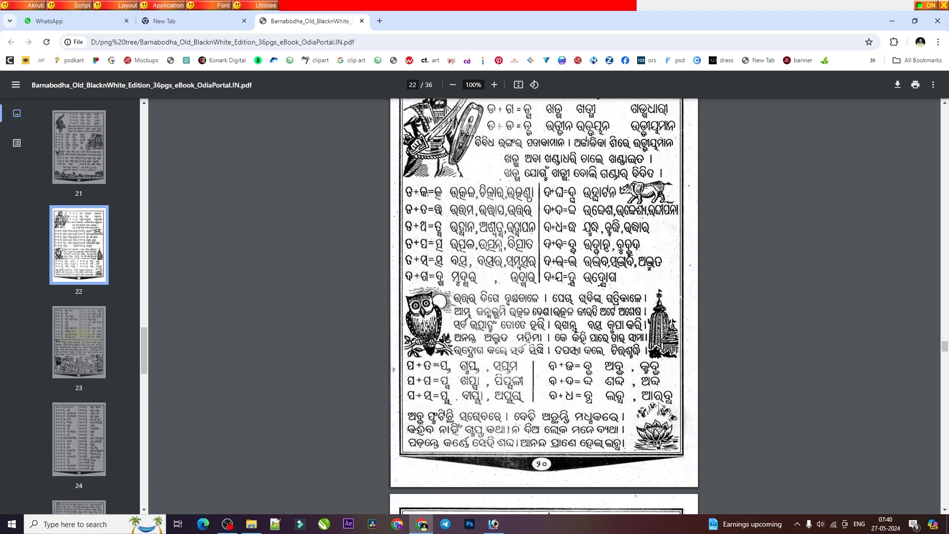
{"action": "left_click", "coordinate": [493, 524]}
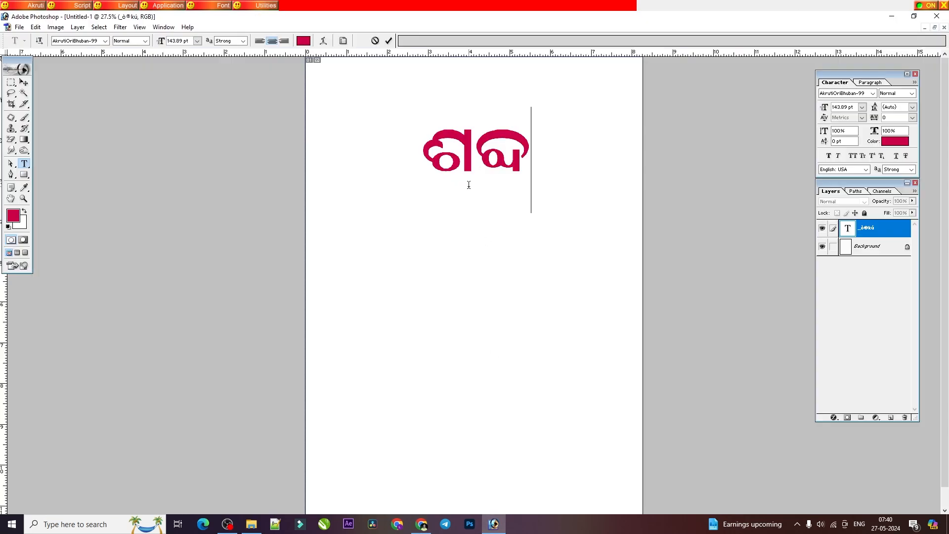
{"action": "key", "text": "ctrl+a"}
{"action": "type", "text": "କ୍ସ"}
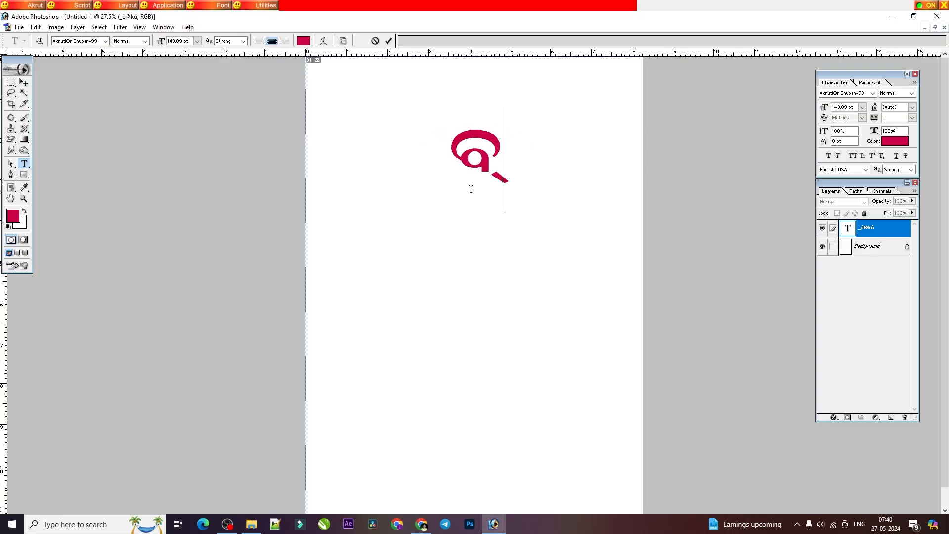
{"action": "key", "text": "BackSpace"}
{"action": "key", "text": "BackSpace"}
{"action": "key", "text": "BackSpace"}
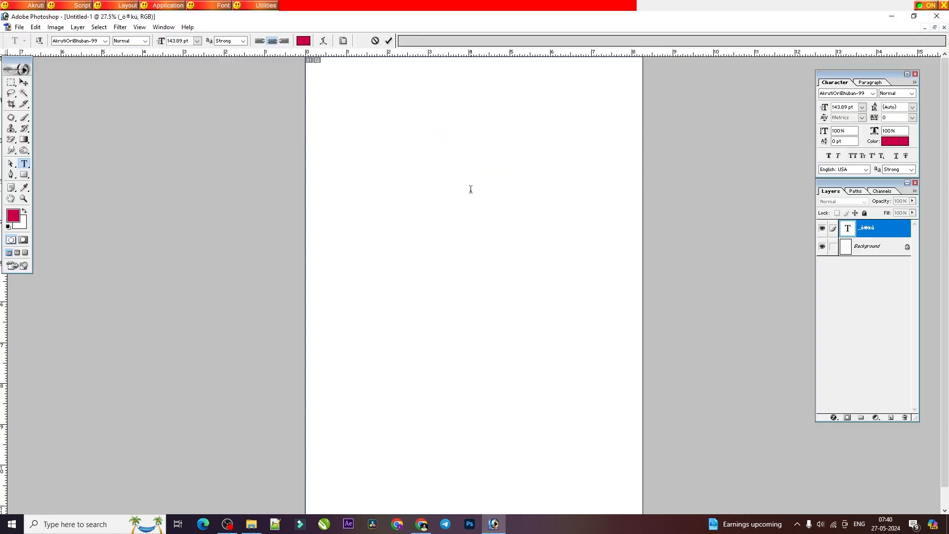
Step: Enter ଲବ୍ଧ in the text layer, joining ବ and ଧ, and commit the text
{"action": "type", "text": "ମବ୍"}
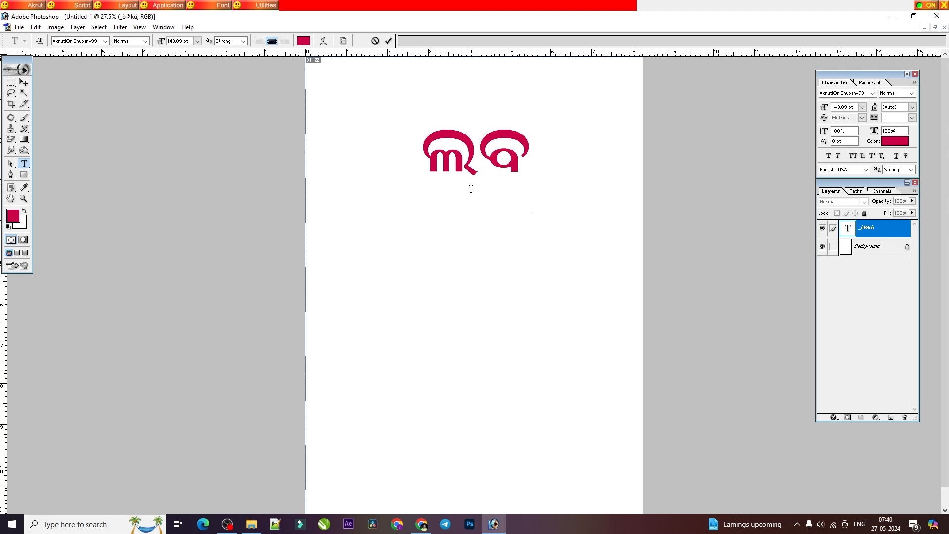
{"action": "type", "text": "ଧ"}
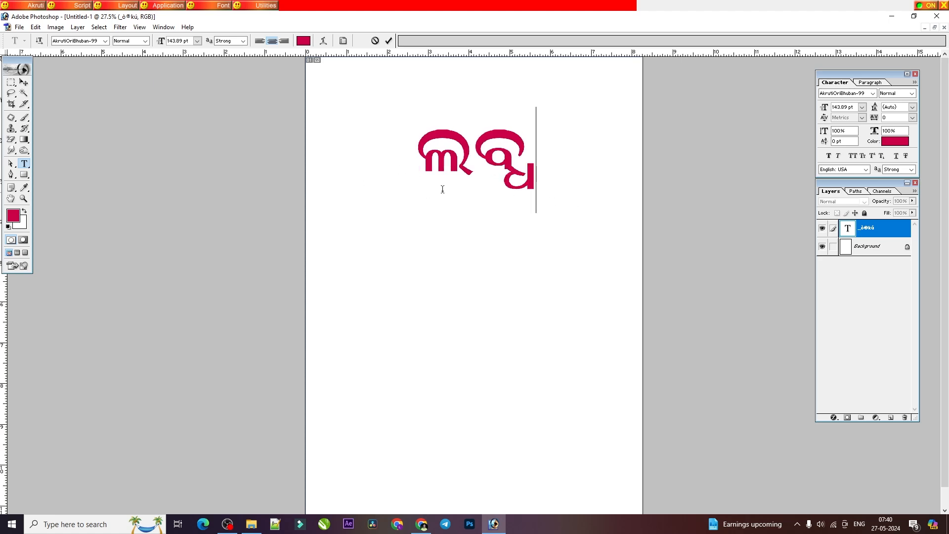
{"action": "left_click", "coordinate": [23, 82]}
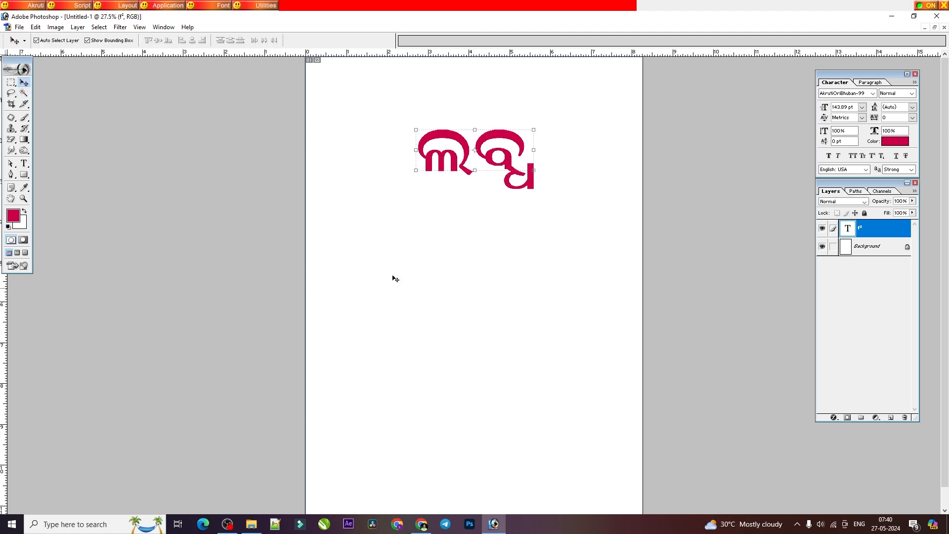
Step: Consult the ଳ + କ lesson on page 23 of the PDF and replace ଲବ୍ଧ in Photoshop with ଶୁକ୍ଳ
{"action": "left_click", "coordinate": [895, 18]}
{"action": "scroll", "coordinate": [575, 460], "scroll_direction": "down", "scroll_amount": 5}
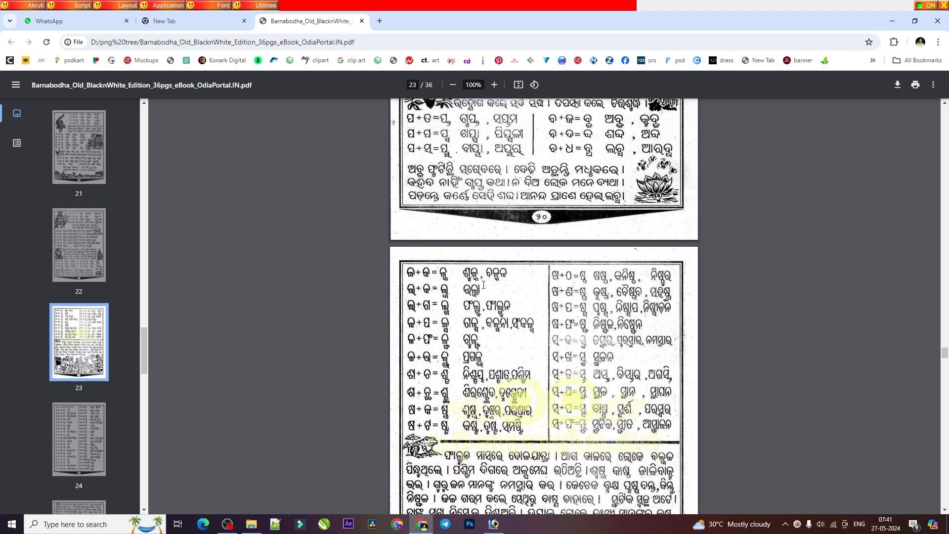
{"action": "mouse_move", "coordinate": [493, 524]}
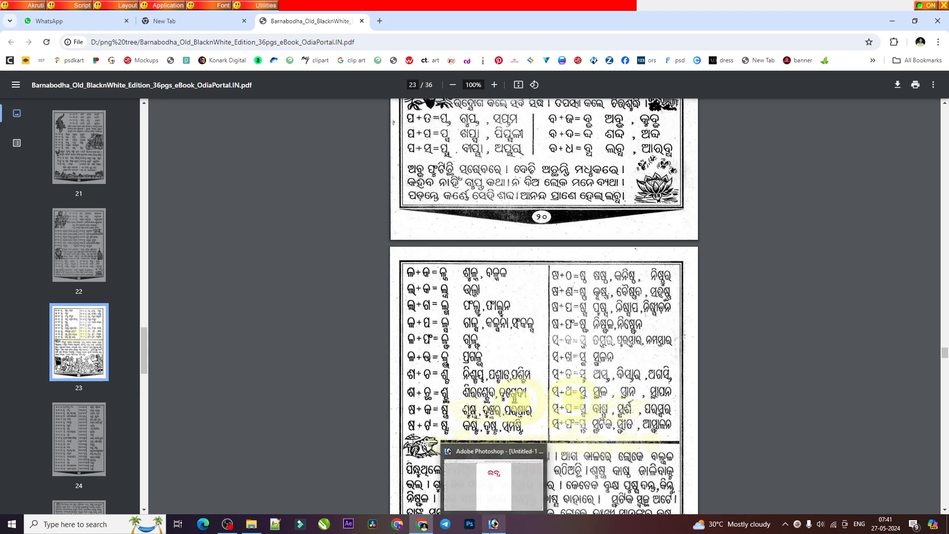
{"action": "left_click", "coordinate": [491, 479]}
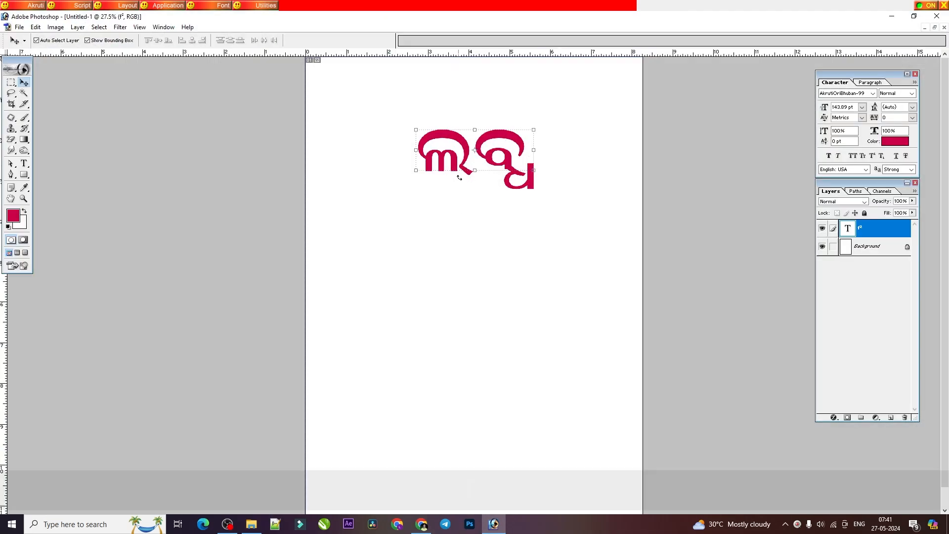
{"action": "key", "text": "ctrl+t"}
{"action": "key", "text": "Escape"}
{"action": "key", "text": "t"}
{"action": "double_click", "coordinate": [465, 155]}
{"action": "type", "text": "Kbsdm"}
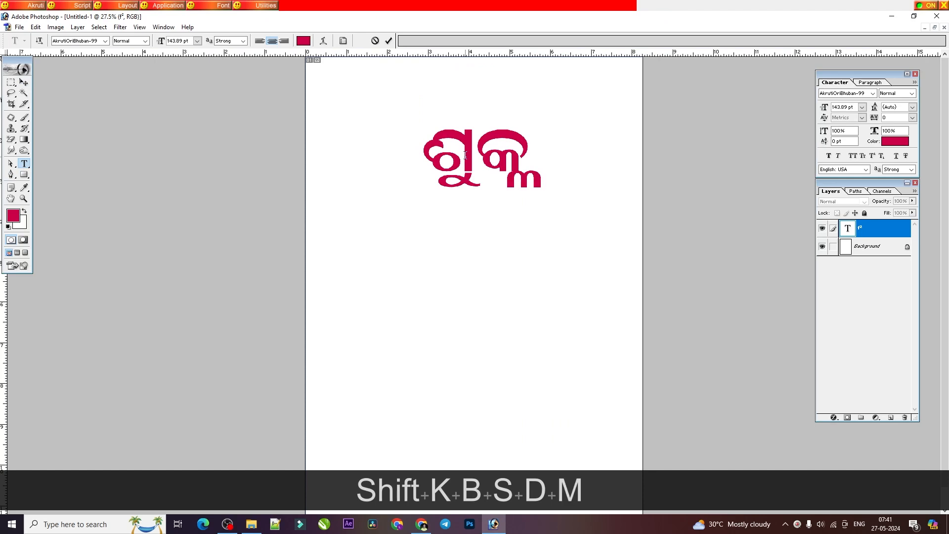
Step: Consult the ଲ + କ lesson on page 23 of the PDF and replace ଶୁକ୍ଳ in Photoshop with the conjunct ଲ୍କ
{"action": "double_click", "coordinate": [482, 191]}
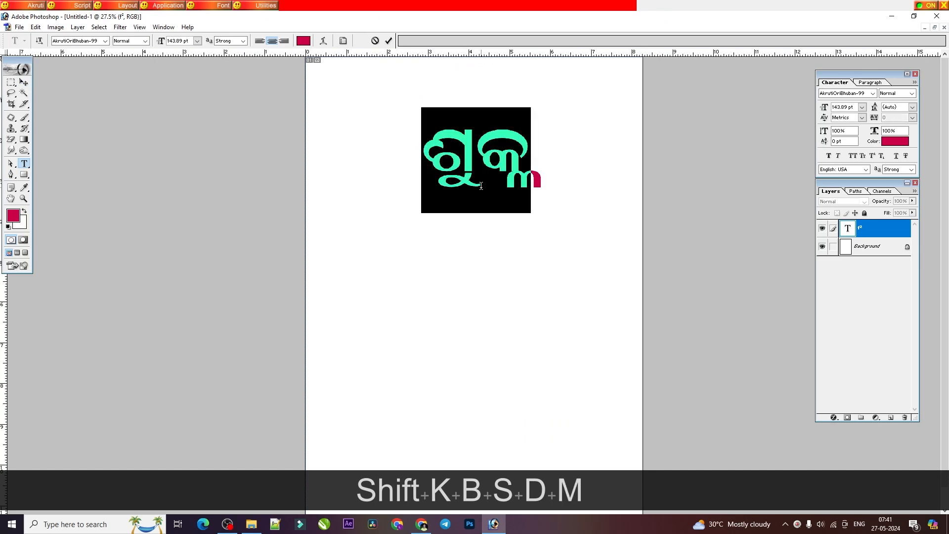
{"action": "left_click", "coordinate": [422, 524]}
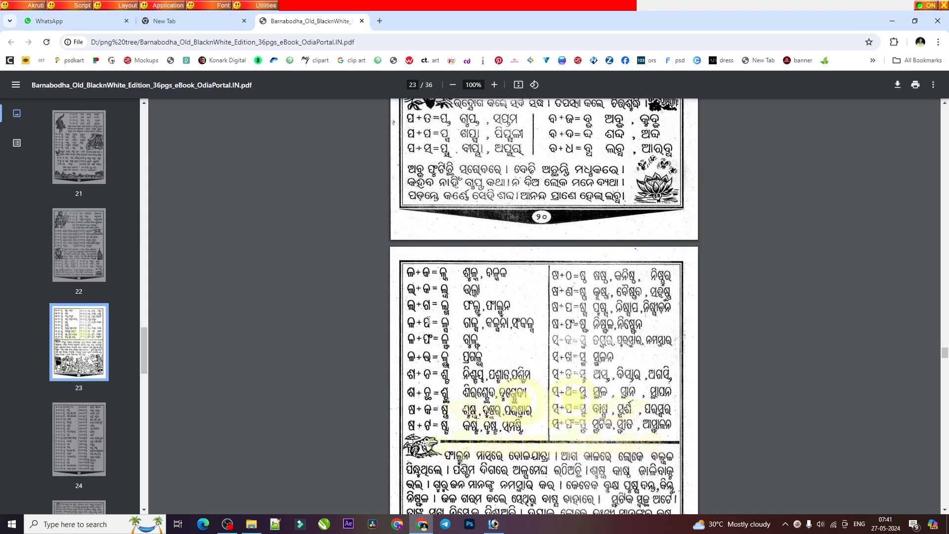
{"action": "mouse_move", "coordinate": [499, 518]}
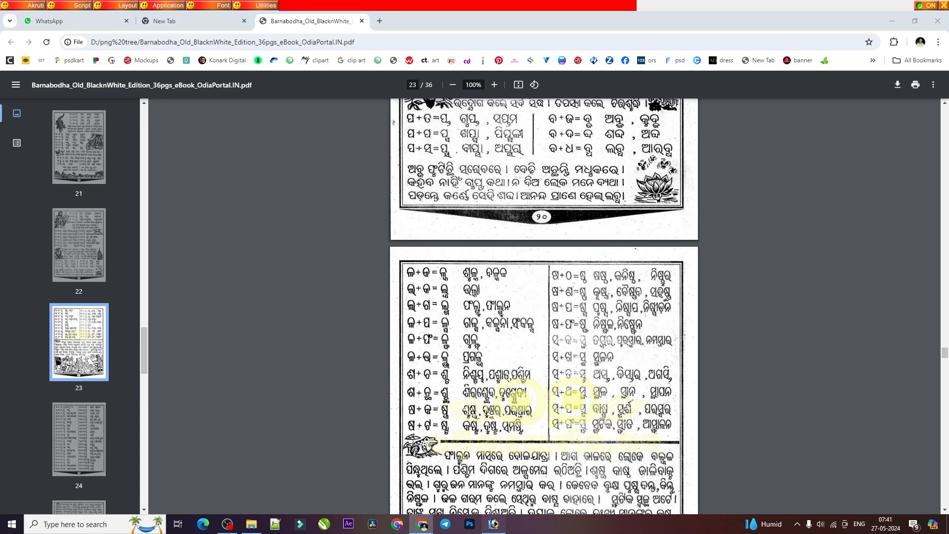
{"action": "left_click", "coordinate": [492, 524]}
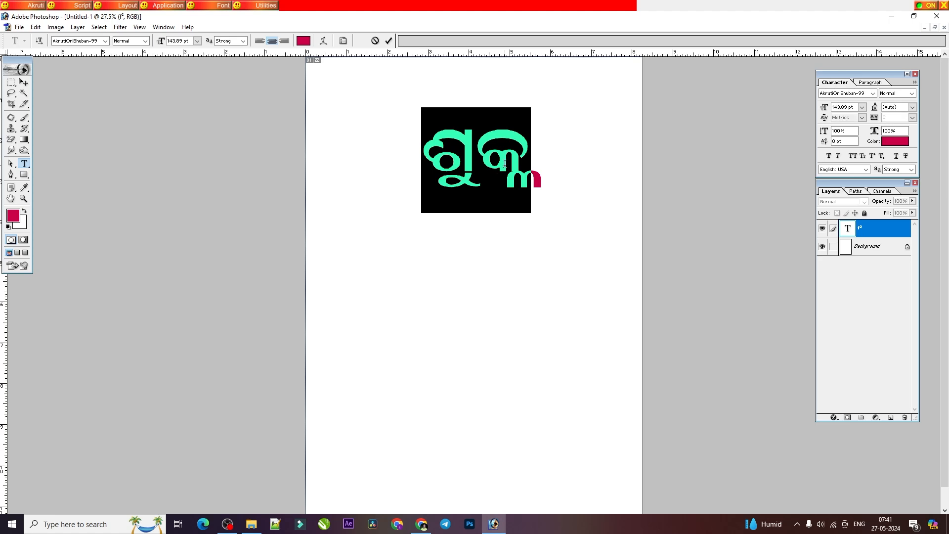
{"action": "type", "text": "Mds"}
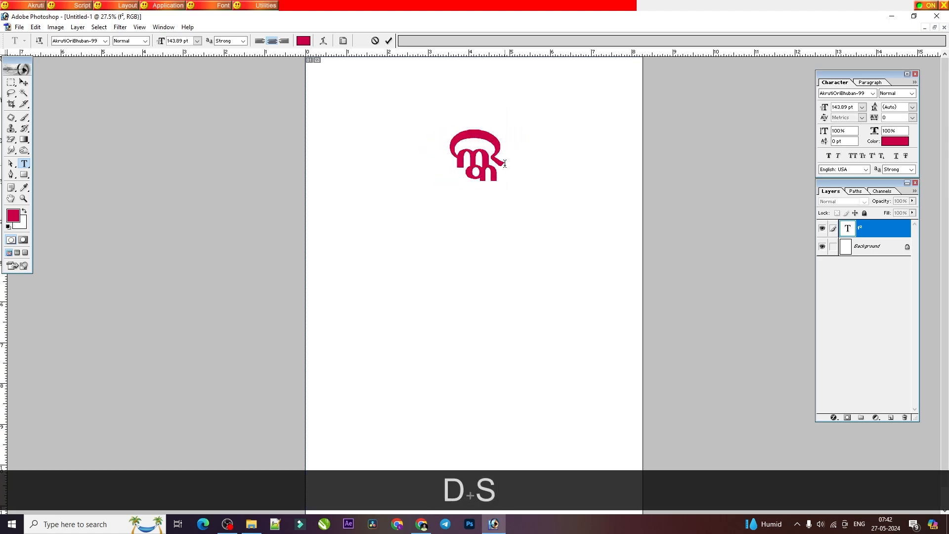
Step: Clear the conjunct from the text layer and enter ଉଲ୍କା, joining ଲ and କ
{"action": "key", "text": "BackSpace"}
{"action": "key", "text": "BackSpace"}
{"action": "key", "text": "BackSpace"}
{"action": "type", "text": "B"}
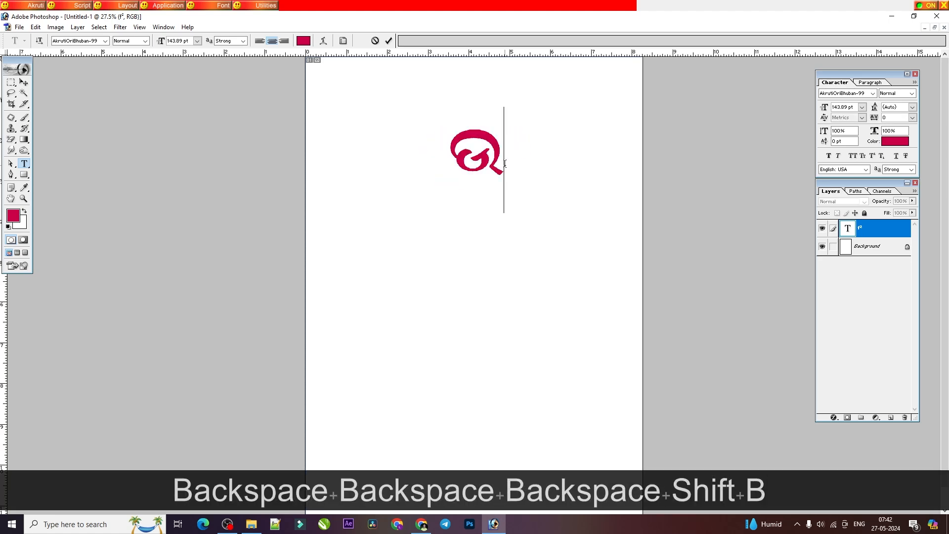
{"action": "type", "text": "Mdsk"}
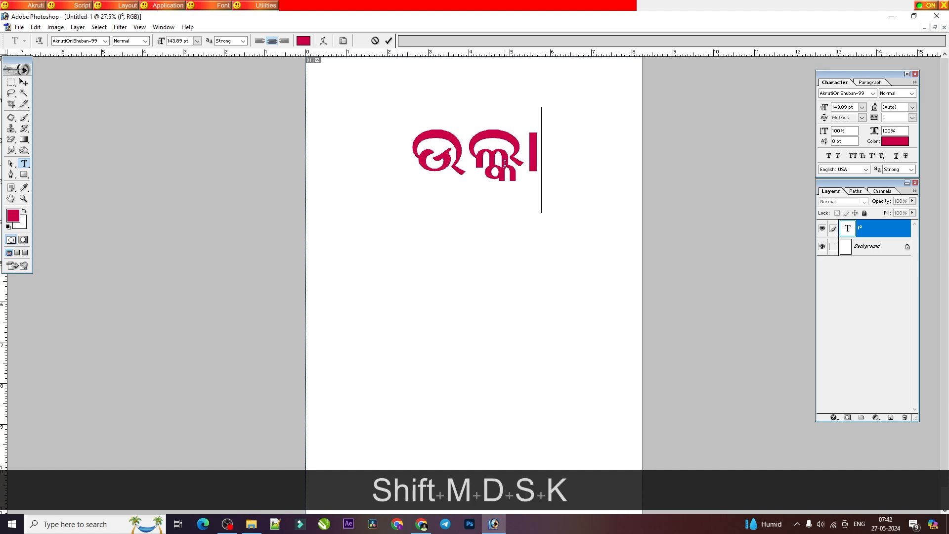
Step: Check the PDF's ଲ + ଗ lesson, replace ଉଲ୍କା in Photoshop with its conjunct, and clear the text layer
{"action": "left_click", "coordinate": [421, 524]}
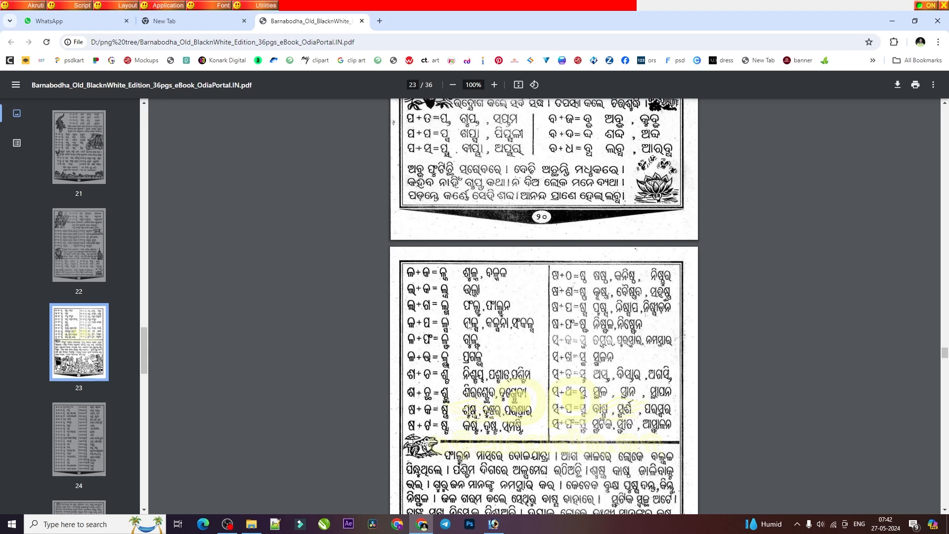
{"action": "left_click", "coordinate": [495, 529]}
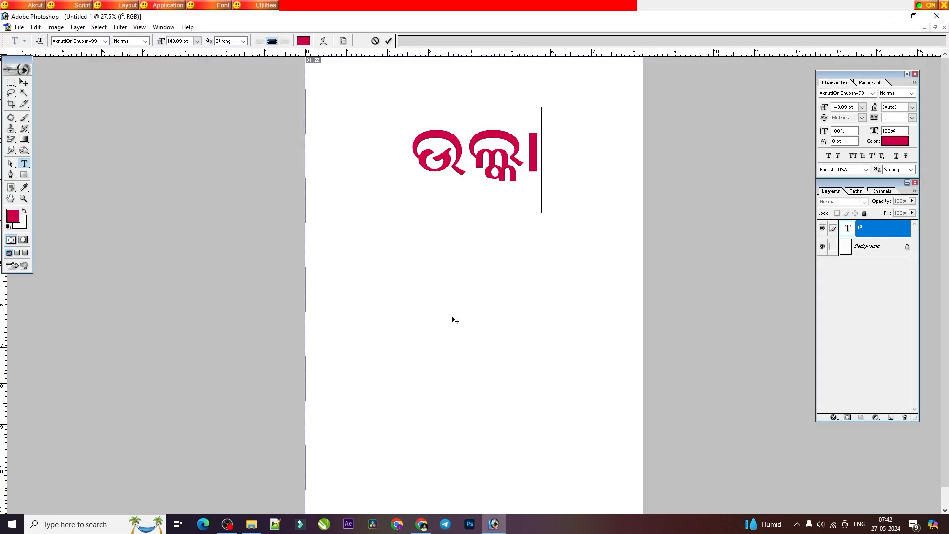
{"action": "double_click", "coordinate": [441, 174]}
{"action": "type", "text": "M"}
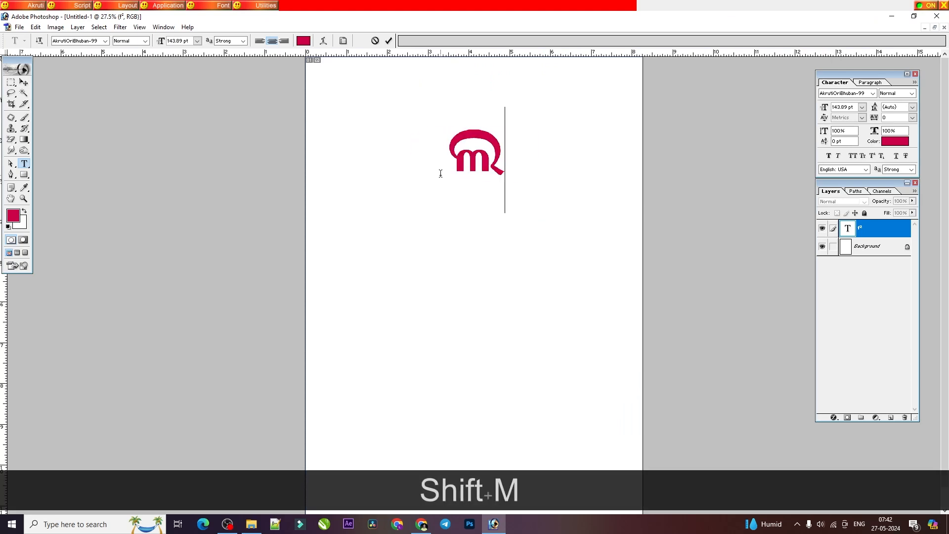
{"action": "type", "text": "dx"}
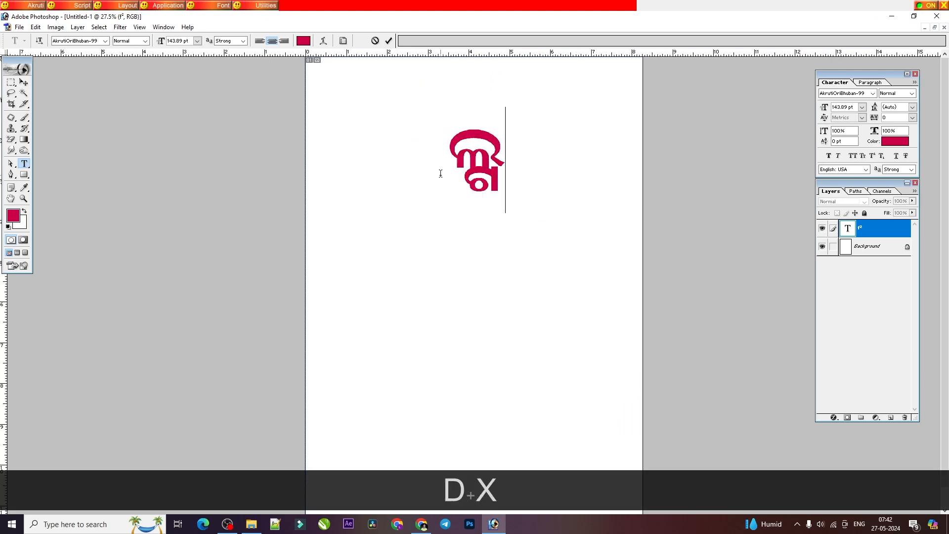
{"action": "key", "text": "BackSpace"}
{"action": "key", "text": "BackSpace"}
{"action": "key", "text": "BackSpace"}
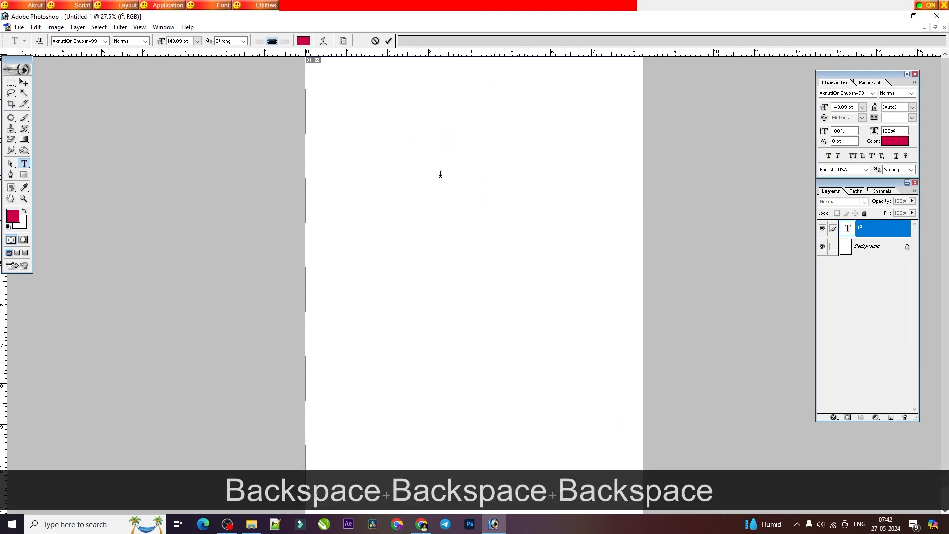
Step: Enter ଫାଲ୍ଗୁନ in the text layer, rechecking its spelling in the PDF
{"action": "type", "text": "WK"}
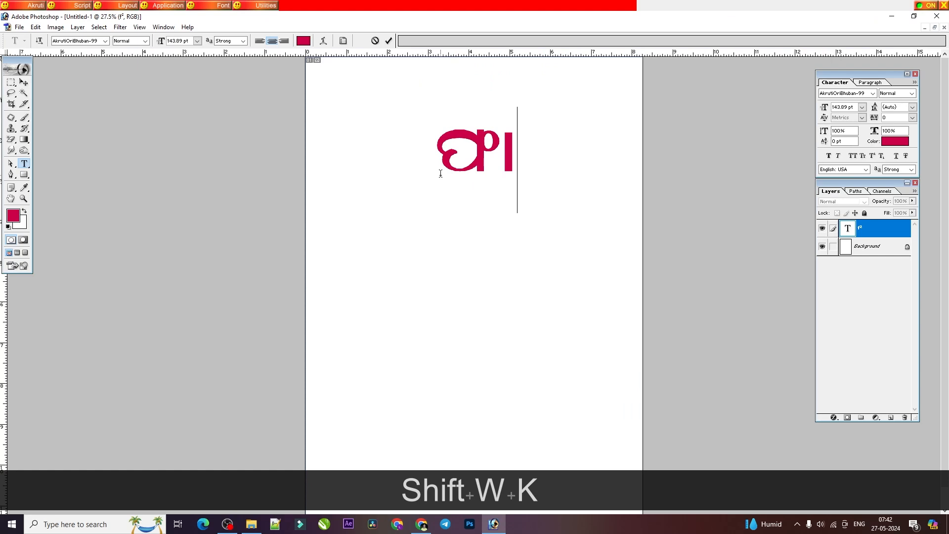
{"action": "left_click", "coordinate": [420, 524]}
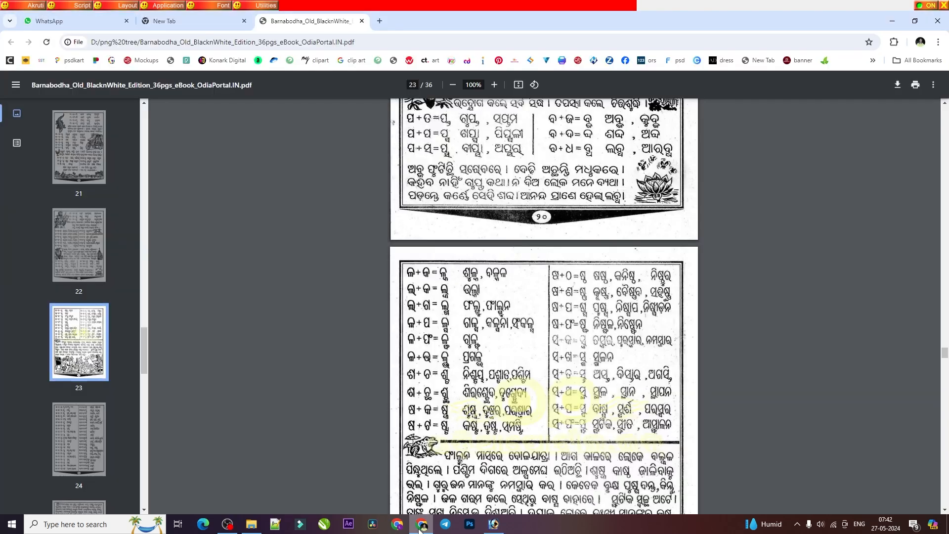
{"action": "left_click", "coordinate": [494, 524]}
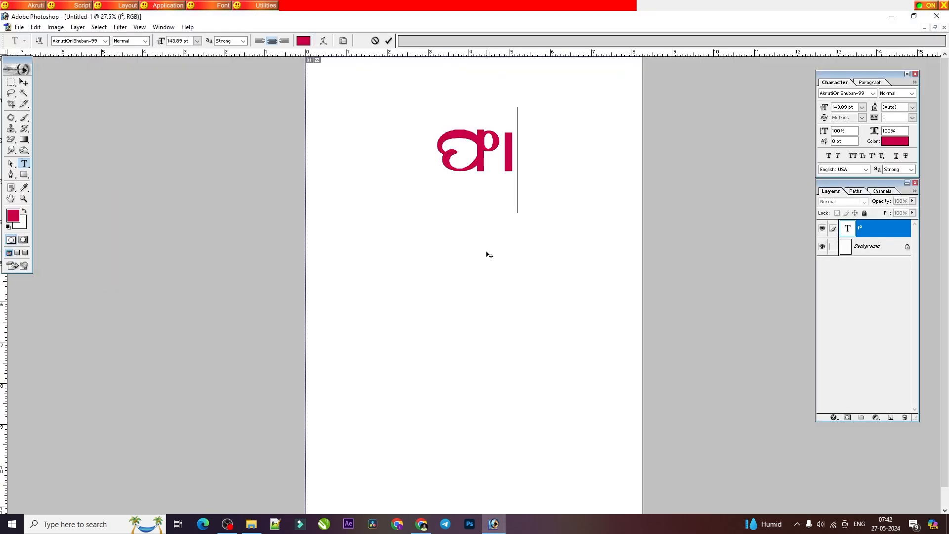
{"action": "type", "text": "Md"}
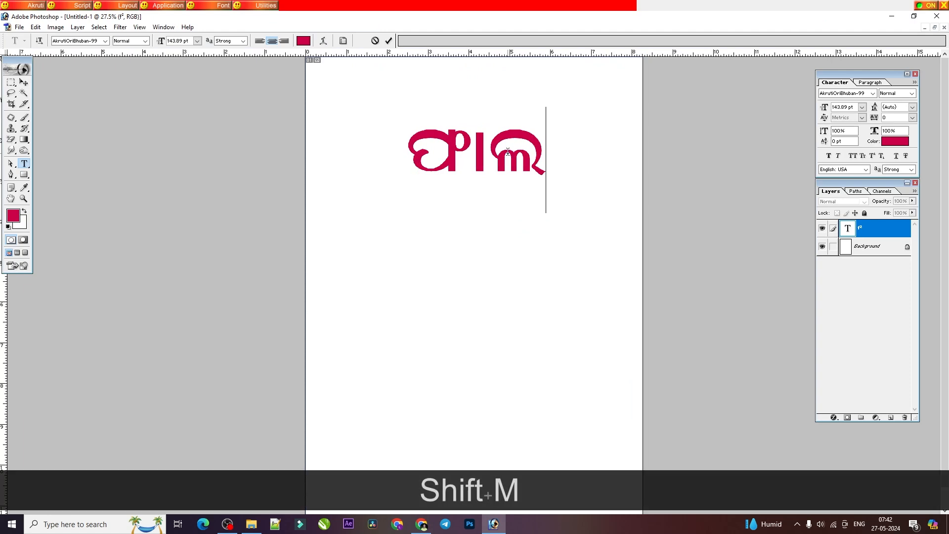
{"action": "type", "text": "xbe"}
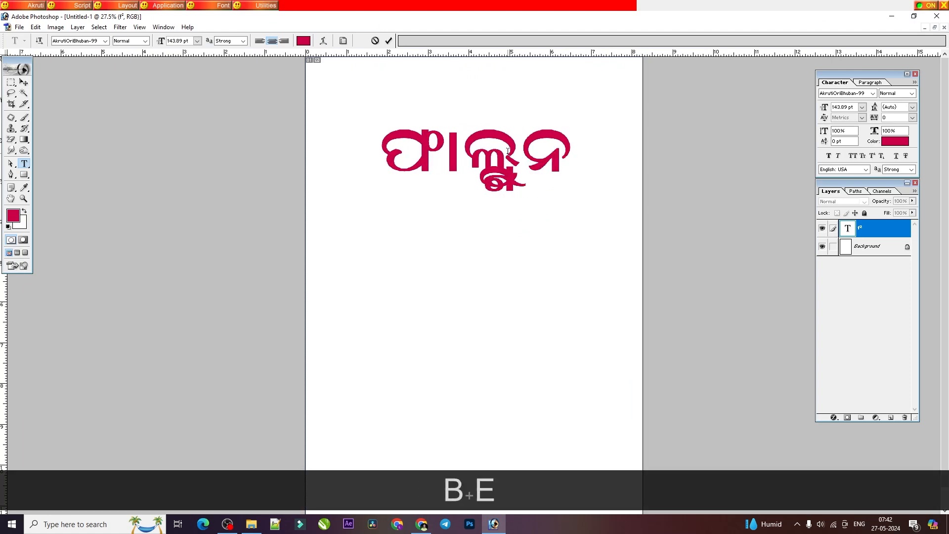
Step: Try to retype the end of ଫାଲ୍ଗୁନ so that the ୁ sign sits clear of the ଲ୍ଗ conjunct
{"action": "key", "text": "BackSpace"}
{"action": "key", "text": "BackSpace"}
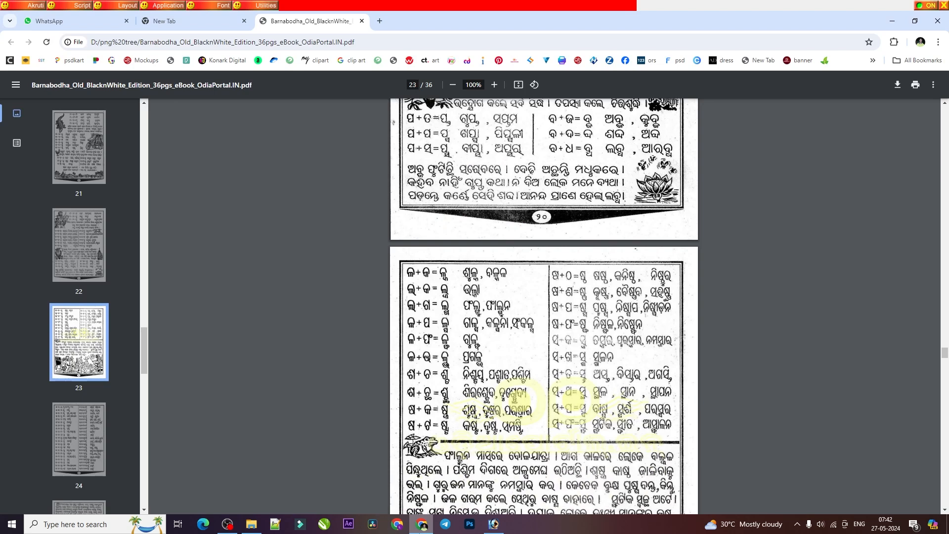
{"action": "type", "text": "Mdx"}
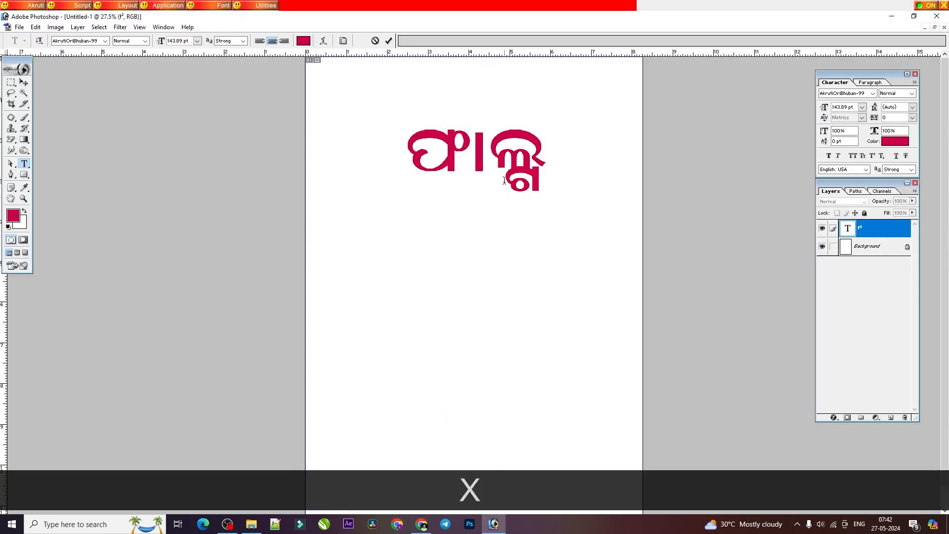
{"action": "type", "text": "b"}
{"action": "key", "text": "BackSpace"}
{"action": "type", "text": "n"}
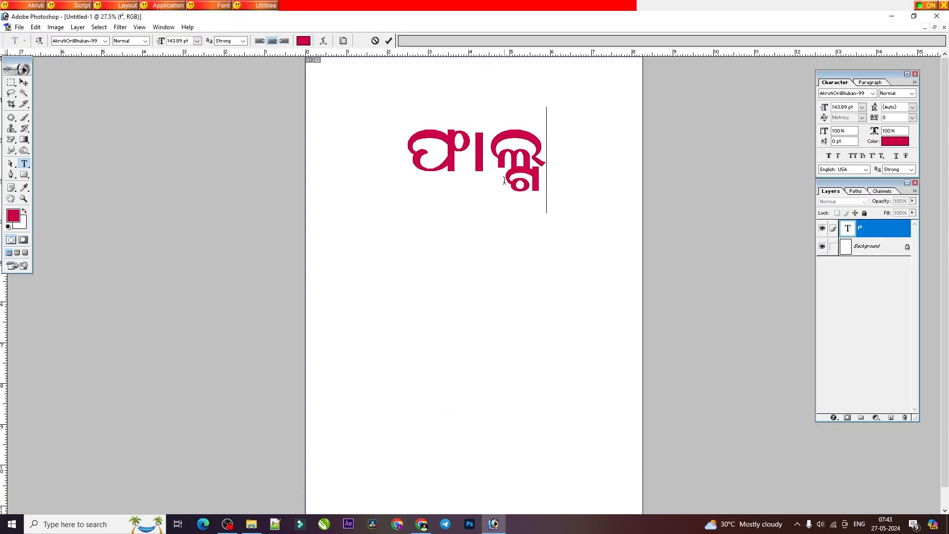
{"action": "type", "text": "e"}
{"action": "key", "text": "BackSpace"}
{"action": "key", "text": "BackSpace"}
{"action": "key", "text": "ctrl+a"}
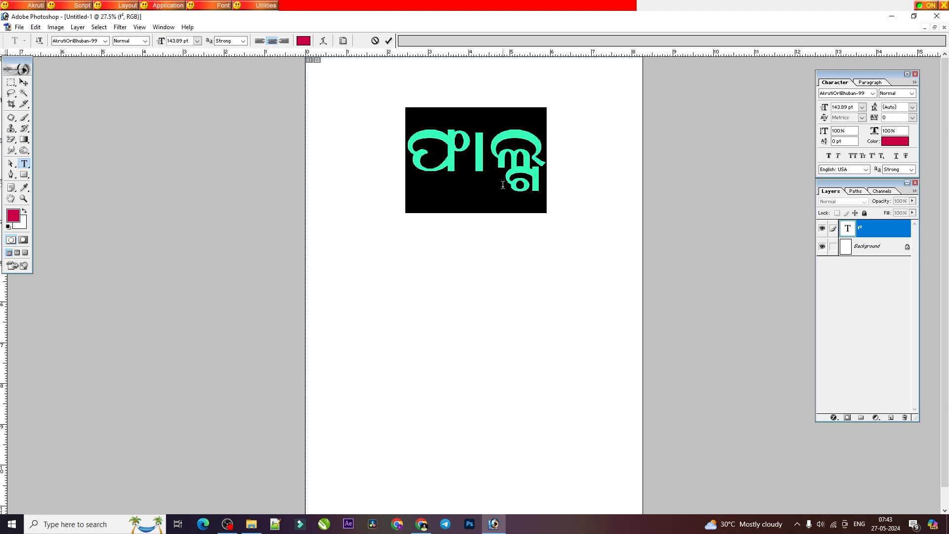
Step: Replace the text with the ୁ sign alone, commit it, and start a second text layer above it
{"action": "type", "text": "b"}
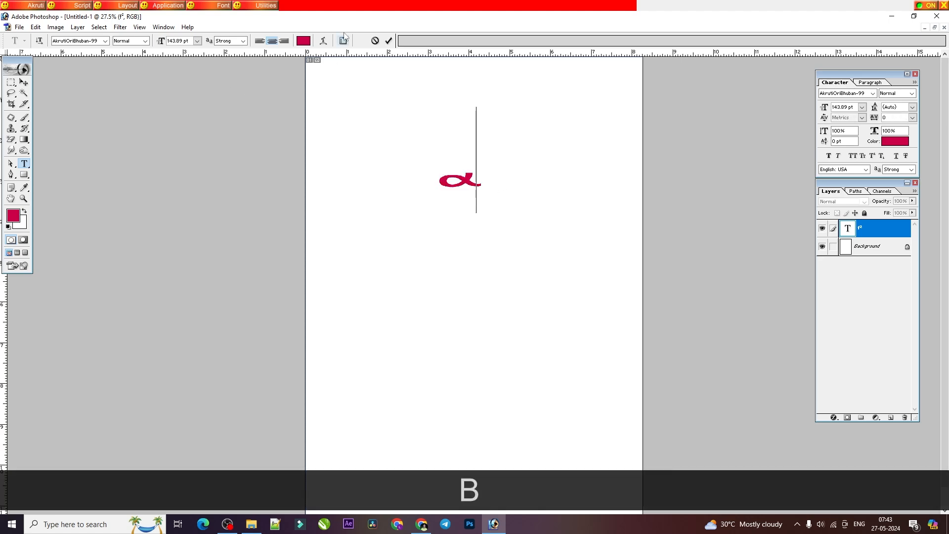
{"action": "left_click", "coordinate": [389, 41]}
{"action": "left_click", "coordinate": [391, 102]}
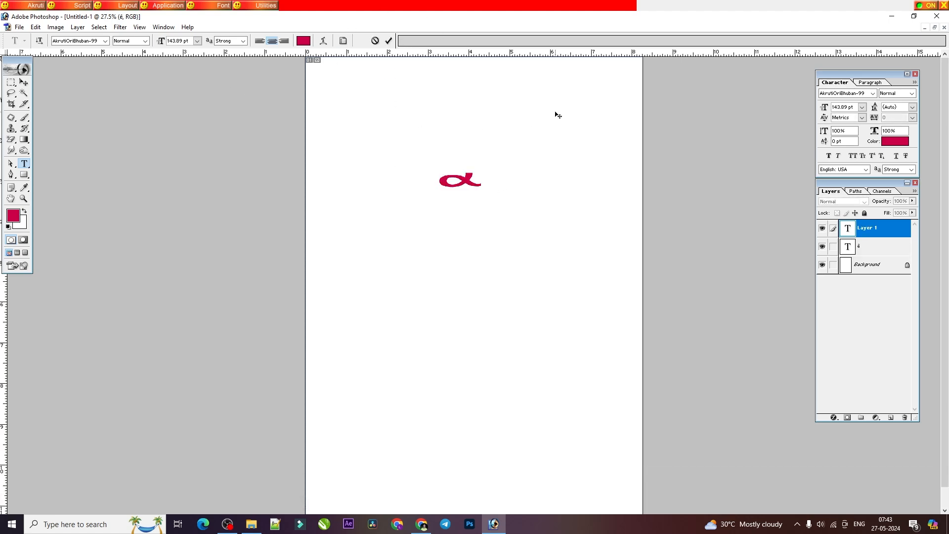
Step: Enter ଫାଲ୍ଗନ in the new text layer, leaving out the ୁ sign under ଲ୍ଗ
{"action": "type", "text": "Wk"}
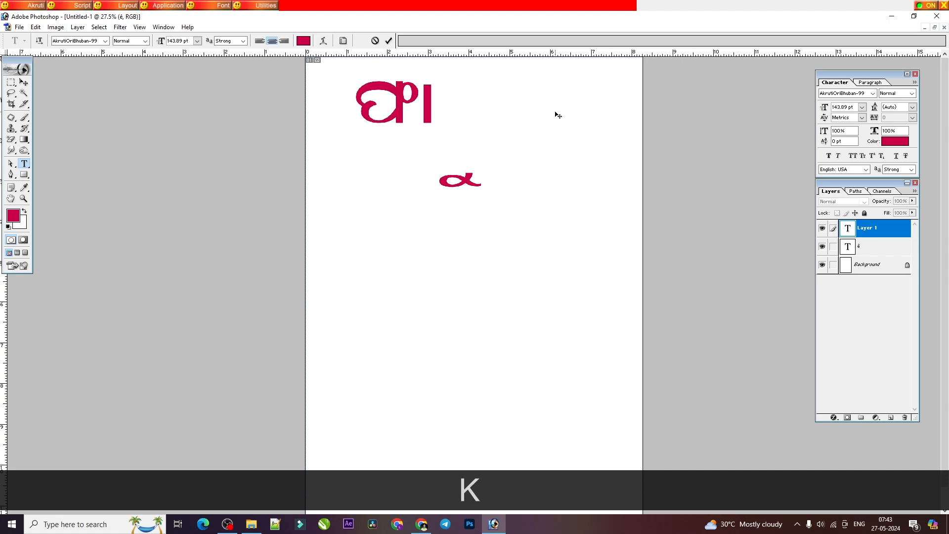
{"action": "type", "text": "Mdxbe"}
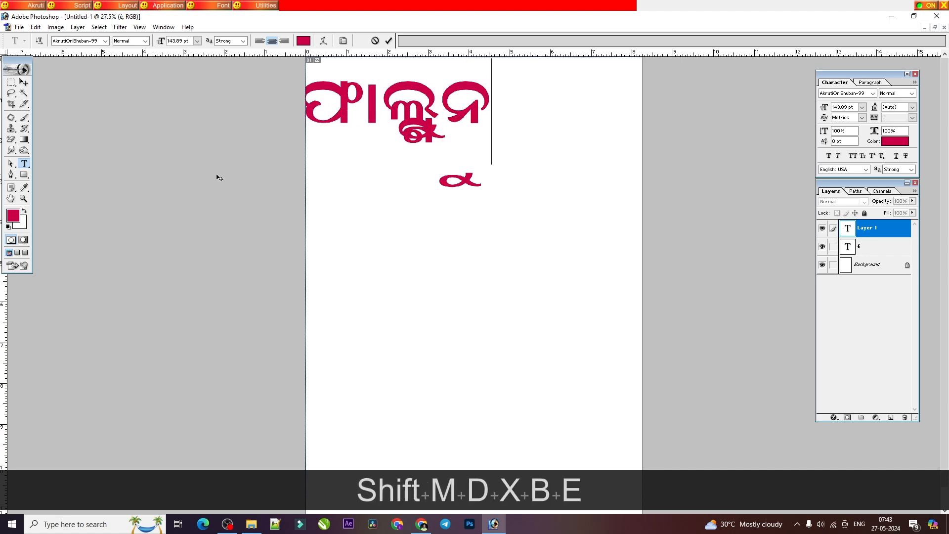
{"action": "key", "text": "BackSpace"}
{"action": "key", "text": "BackSpace"}
{"action": "type", "text": "e"}
Step: Arrange ଫାଲ୍ଗନ and the separate ୁ sign so the sign sits beneath ଲ୍ଗ, and scale the linked text to about 152 pt
{"action": "left_click", "coordinate": [24, 82]}
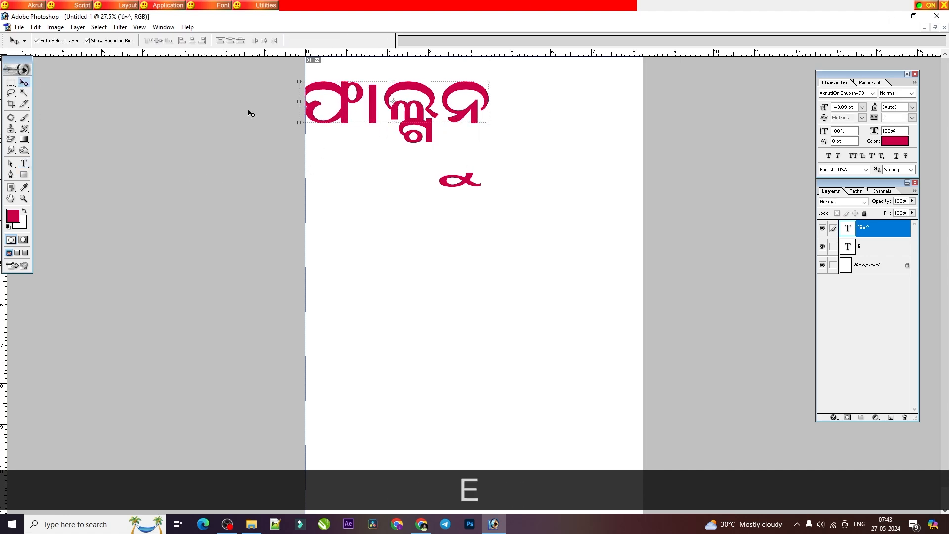
{"action": "left_click_drag", "start_coordinate": [444, 111], "coordinate": [490, 229]}
{"action": "left_click", "coordinate": [463, 183], "text": "shift"}
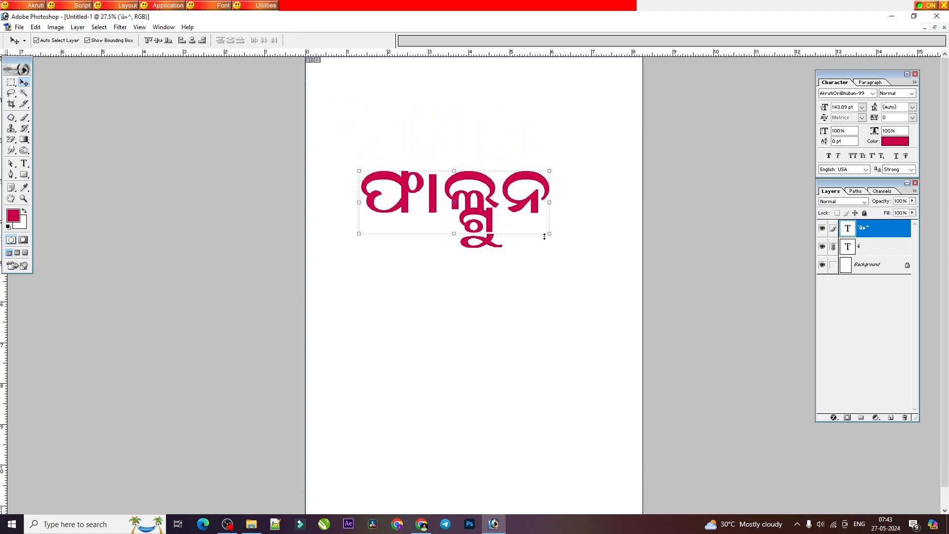
{"action": "left_click_drag", "start_coordinate": [550, 231], "coordinate": [552, 235]}
{"action": "double_click", "coordinate": [534, 212]}
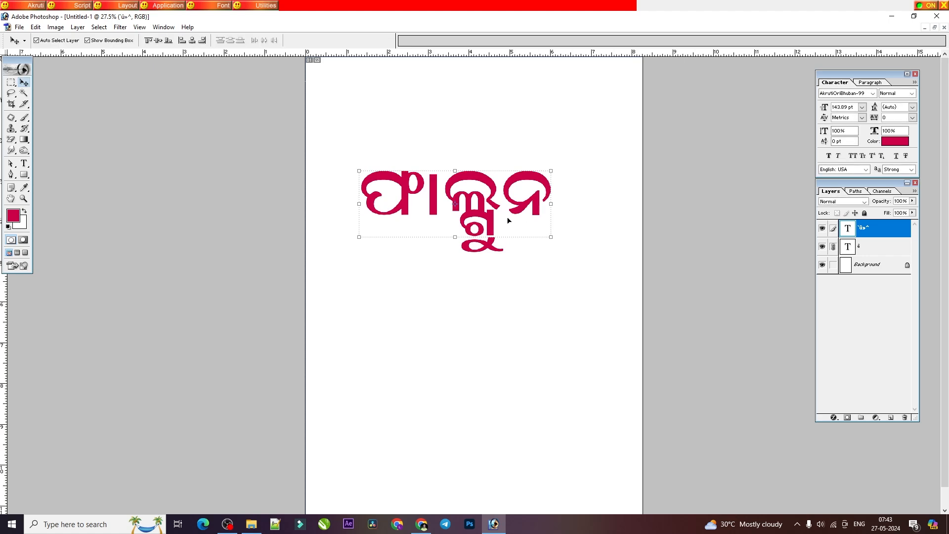
Step: Consult the PDF's ଳ + ପ lesson, hide the ୁ sign layer in Photoshop, and replace ଫାଲ୍ଗନ with the conjunct ଳ୍ପ
{"action": "left_click", "coordinate": [421, 524]}
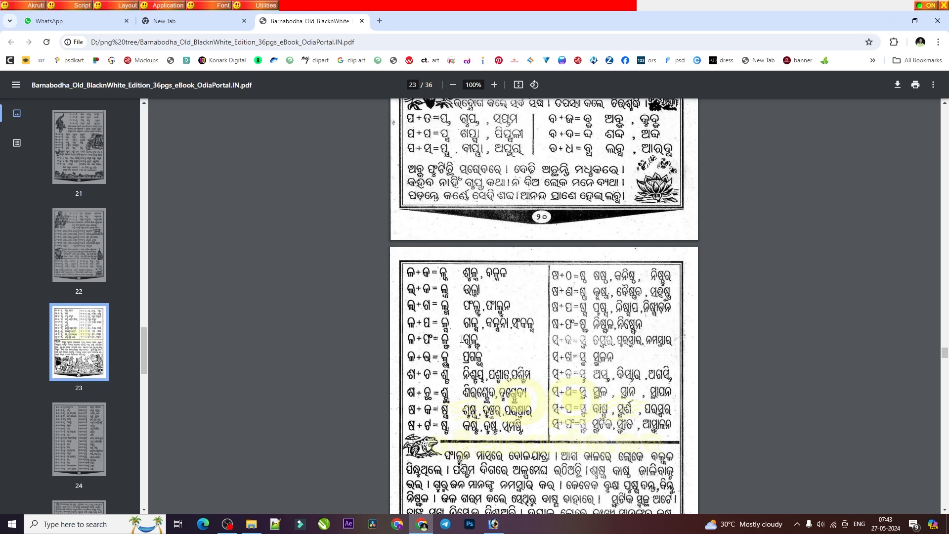
{"action": "left_click", "coordinate": [497, 525]}
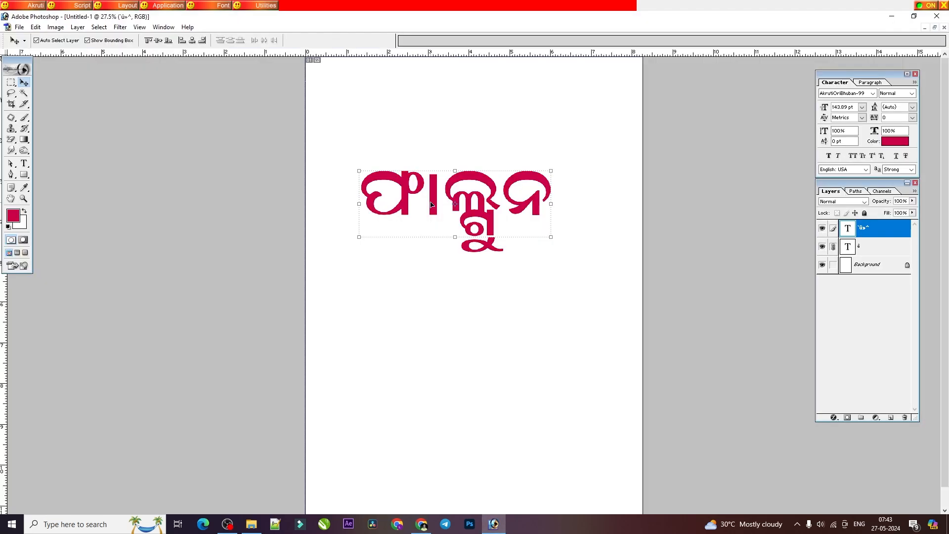
{"action": "left_click", "coordinate": [24, 163]}
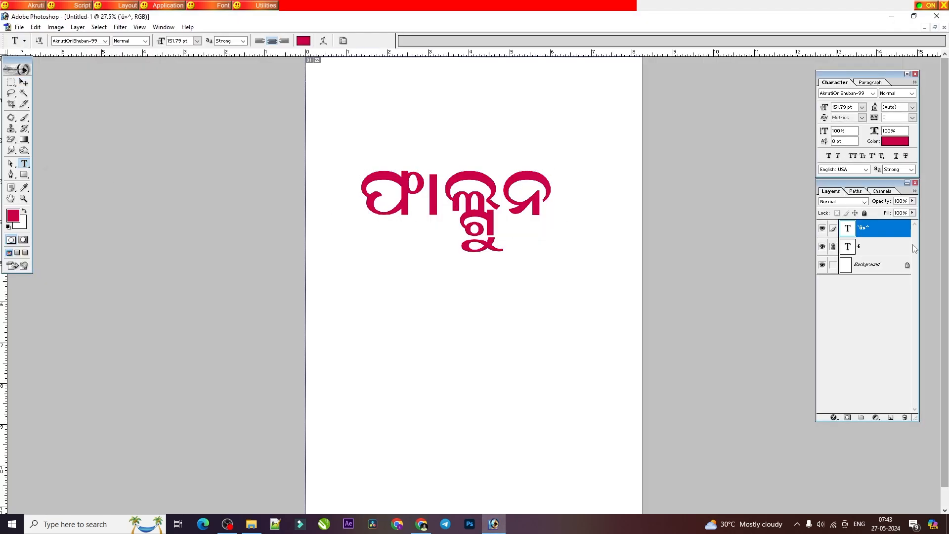
{"action": "left_click", "coordinate": [824, 247]}
{"action": "double_click", "coordinate": [440, 212]}
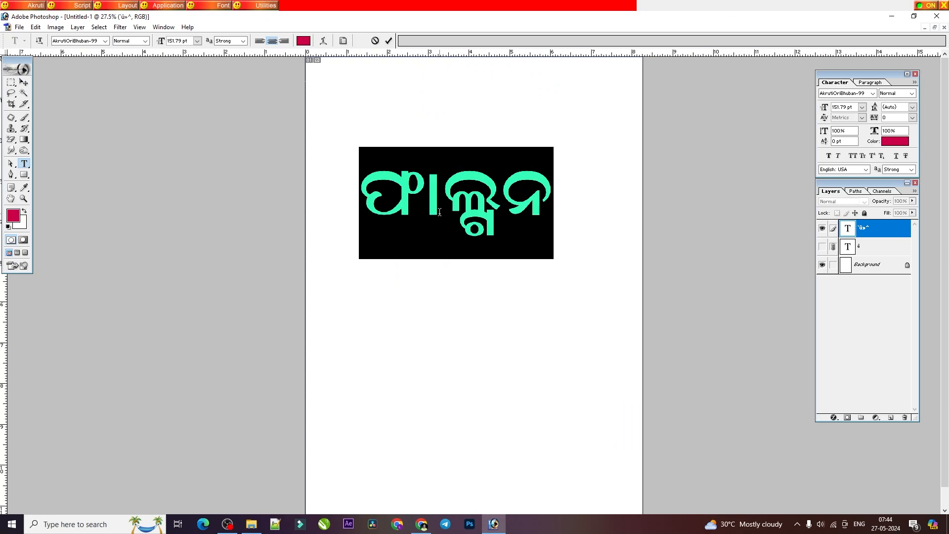
{"action": "type", "text": "n"}
{"action": "key", "text": "BackSpace"}
{"action": "key", "text": "BackSpace"}
{"action": "type", "text": "mdw"}
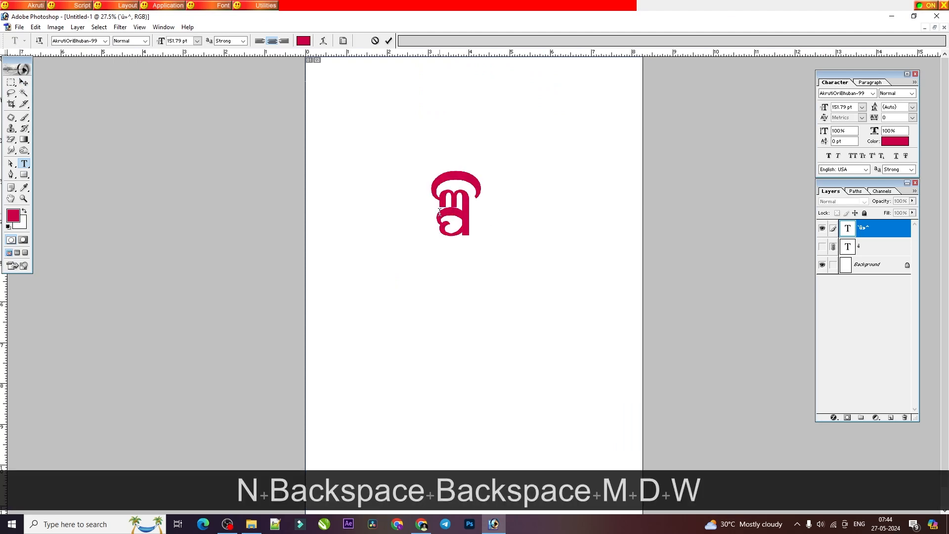
Step: Check the ଳ + ପ examples in the Barnabodha PDF and replace the conjunct in Photoshop with ସଂକଳ୍ପ
{"action": "left_click", "coordinate": [421, 523]}
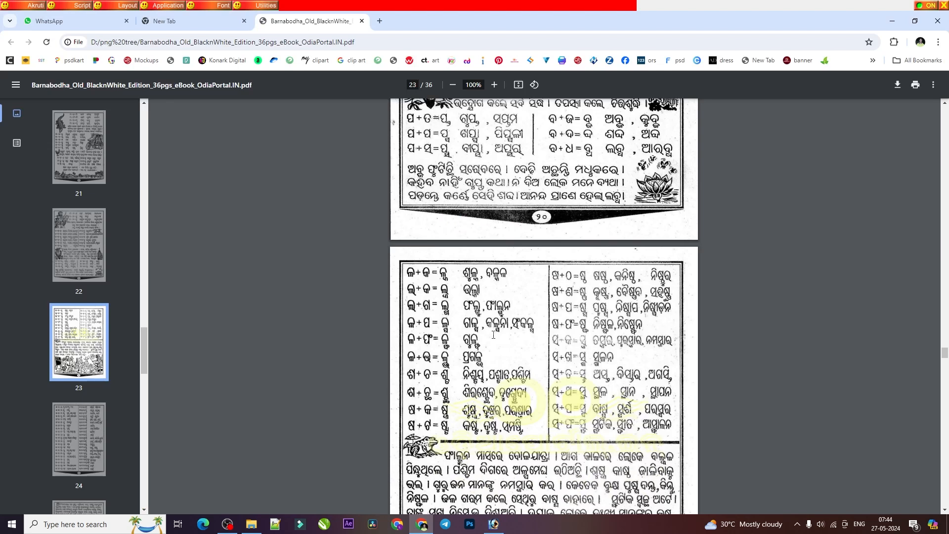
{"action": "left_click", "coordinate": [493, 523]}
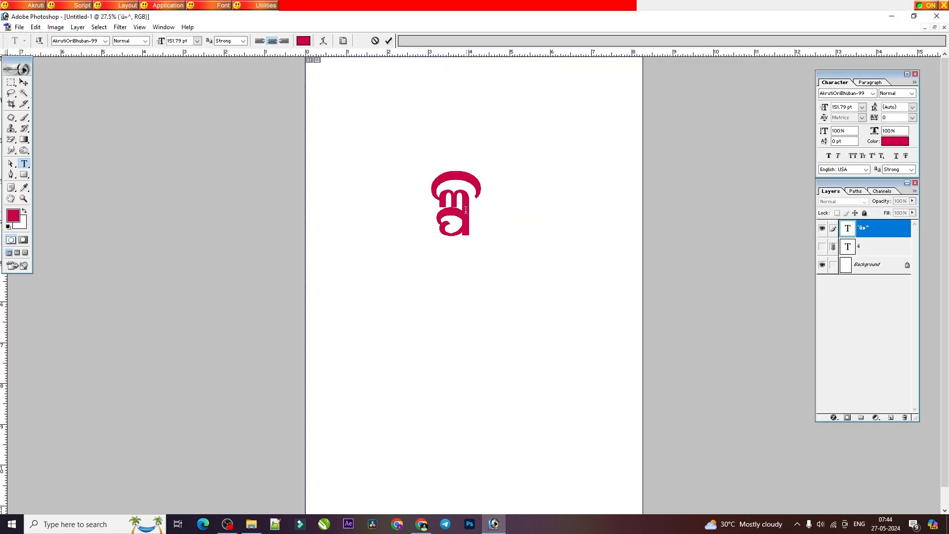
{"action": "key", "text": "ctrl+a"}
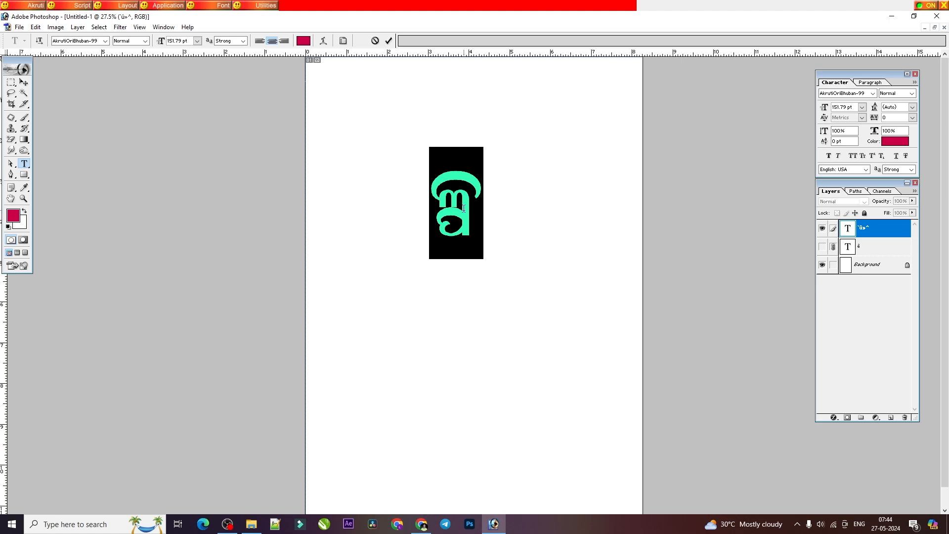
{"action": "key", "text": "BackSpace"}
{"action": "key", "text": "BackSpace"}
{"action": "type", "text": "tis"}
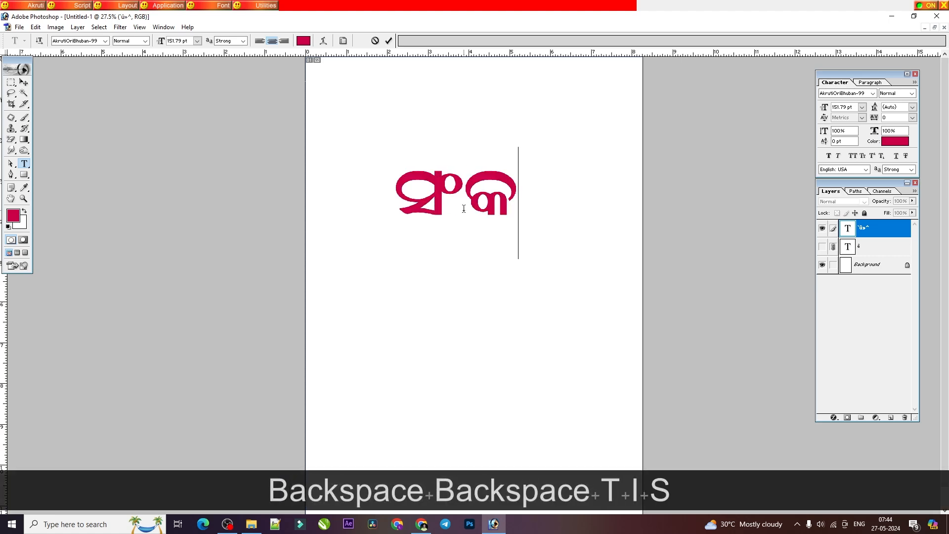
{"action": "type", "text": "mdw"}
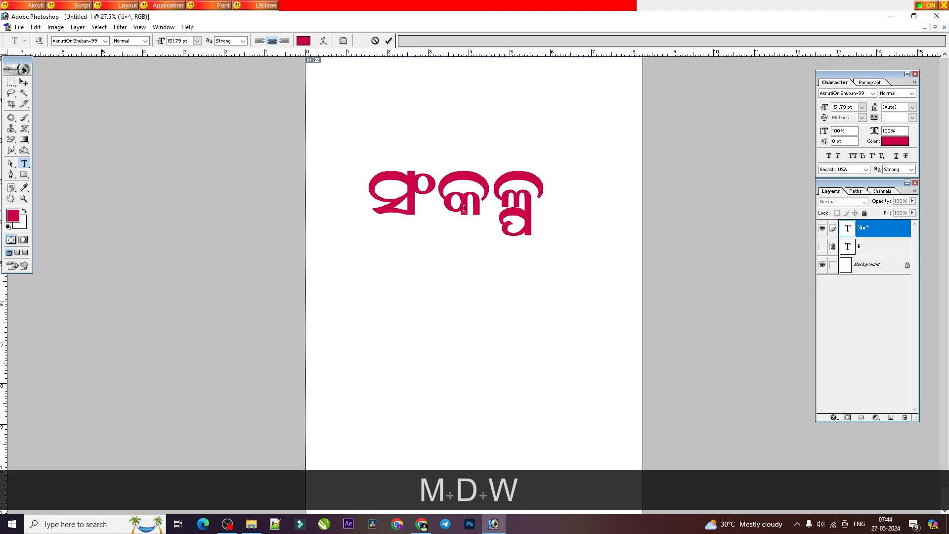
Step: Consult the PDF's ଳ + ଫ lesson and replace ସଂକଳ୍ପ in Photoshop with the word ଗୁଳ୍ଫ
{"action": "left_click", "coordinate": [421, 524]}
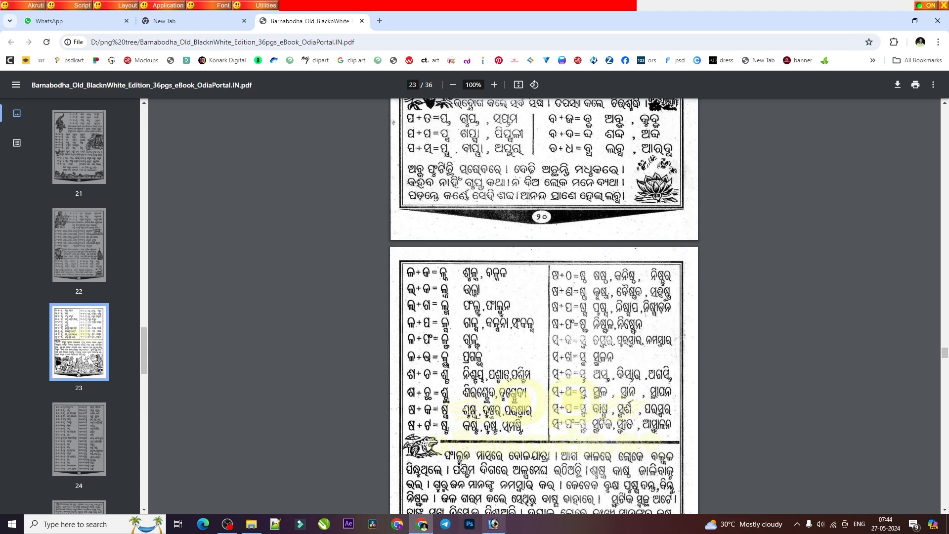
{"action": "left_click", "coordinate": [494, 524]}
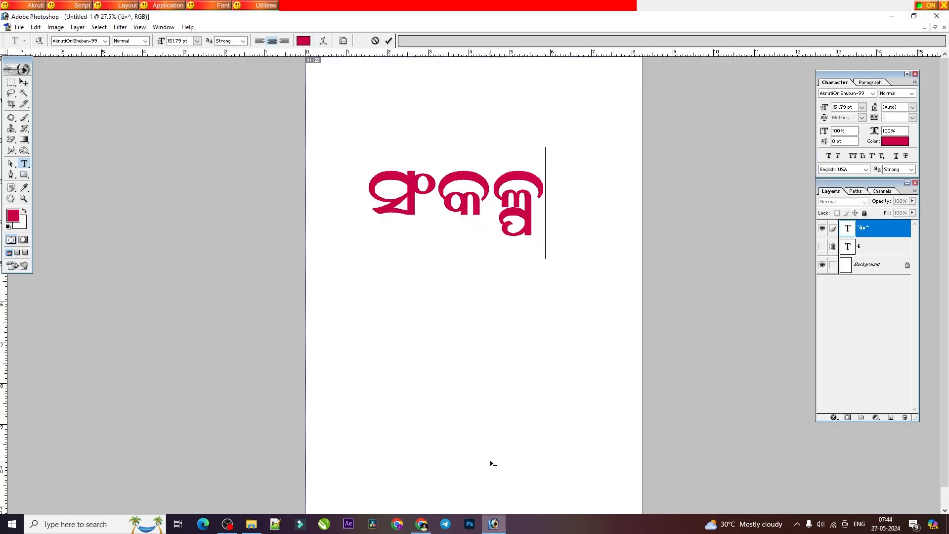
{"action": "double_click", "coordinate": [429, 210]}
{"action": "type", "text": "mdW"}
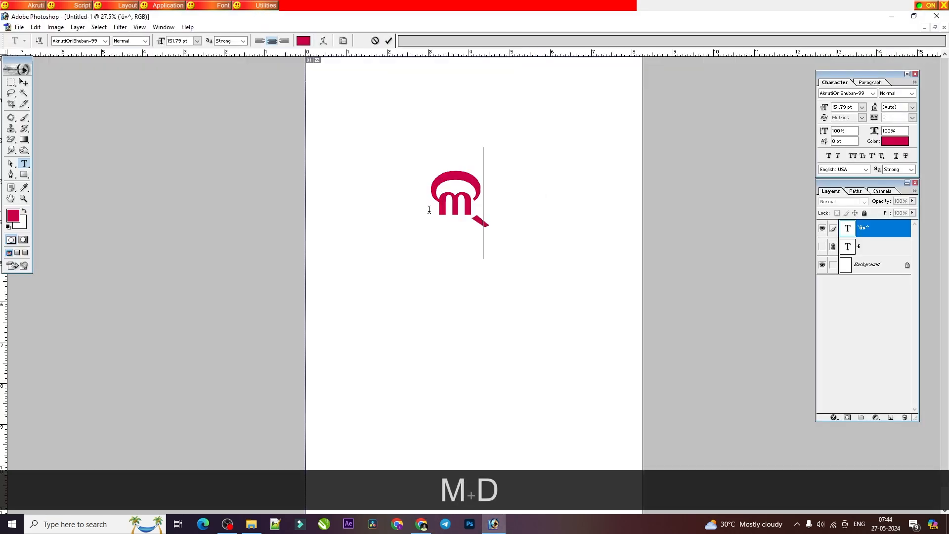
{"action": "key", "text": "BackSpace"}
{"action": "key", "text": "BackSpace"}
{"action": "type", "text": "xb"}
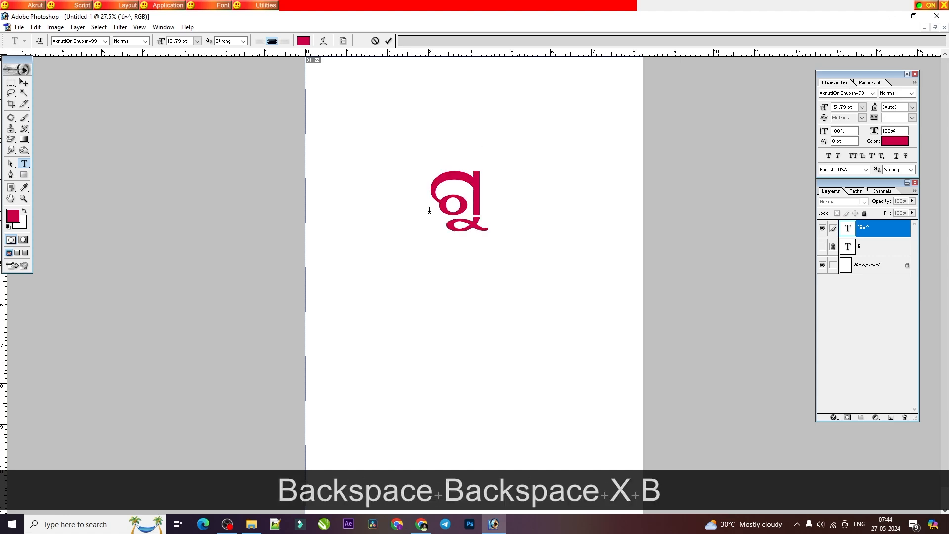
{"action": "type", "text": "mdW"}
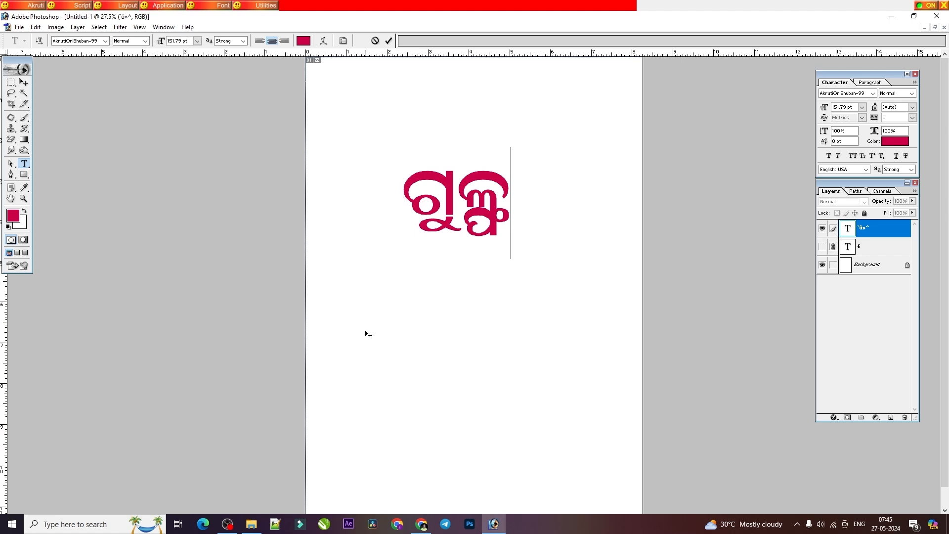
Step: Consult the PDF's ଳ + ଭ lesson and replace ଗୁଳ୍ଫ in the Photoshop text layer with ପ୍ରଗଳ୍ଭ
{"action": "left_click", "coordinate": [423, 525]}
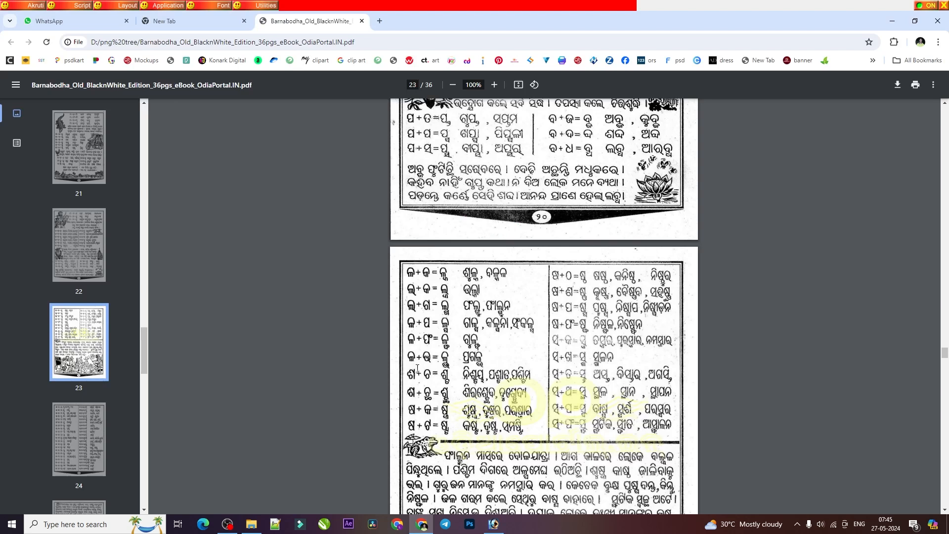
{"action": "left_click", "coordinate": [493, 524]}
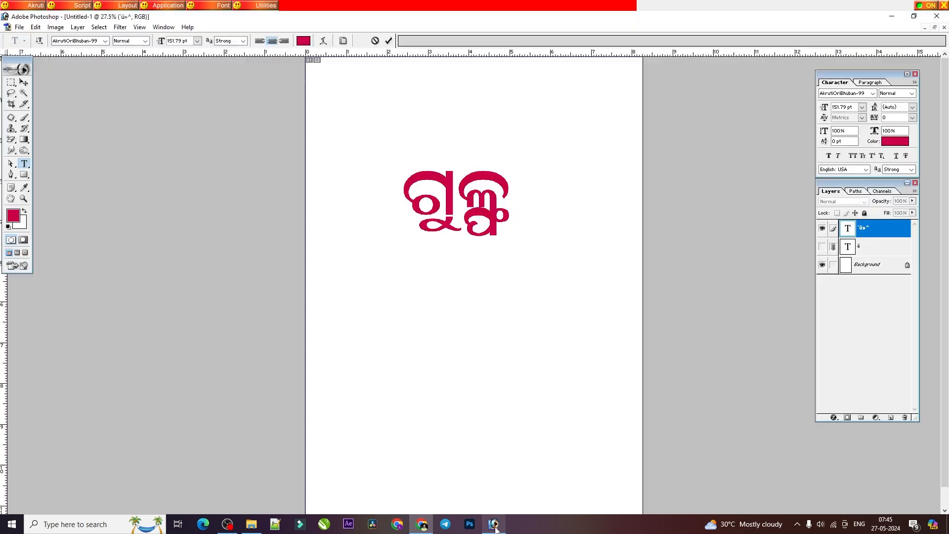
{"action": "double_click", "coordinate": [442, 216]}
{"action": "type", "text": "mdz"}
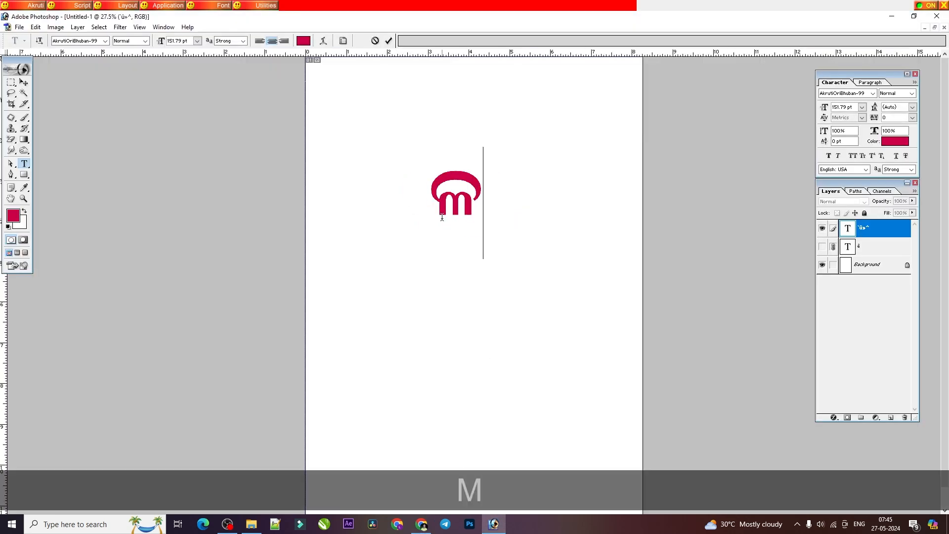
{"action": "key", "text": "BackSpace"}
{"action": "key", "text": "BackSpace"}
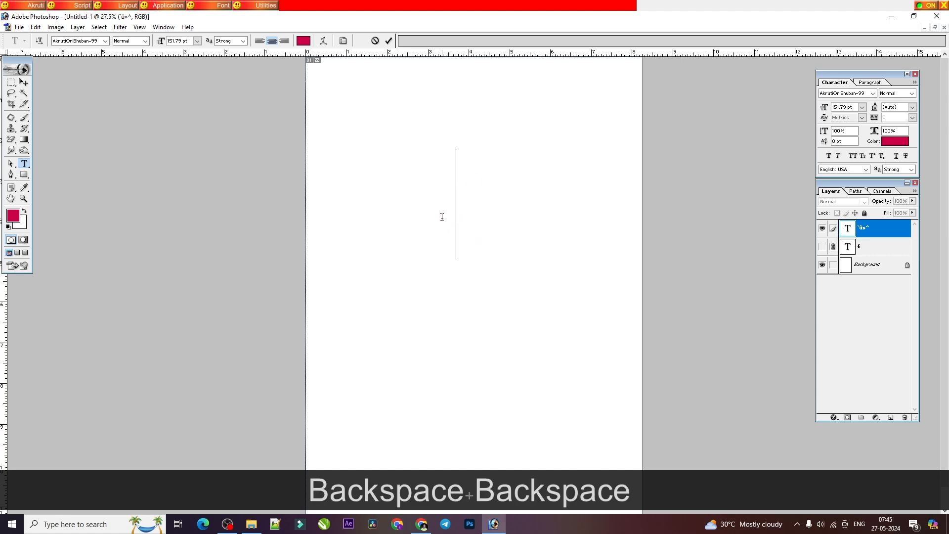
{"action": "key", "text": "alt+Tab"}
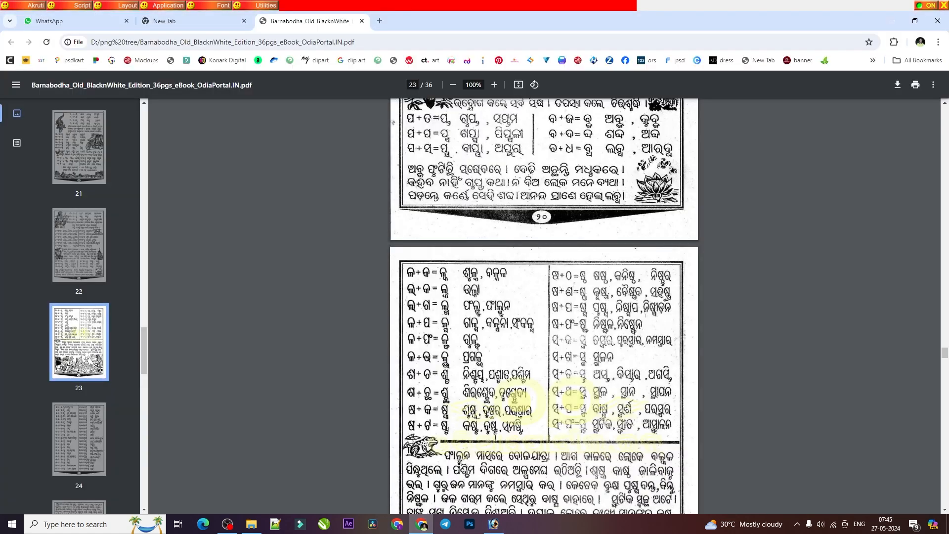
{"action": "key", "text": "alt+Tab"}
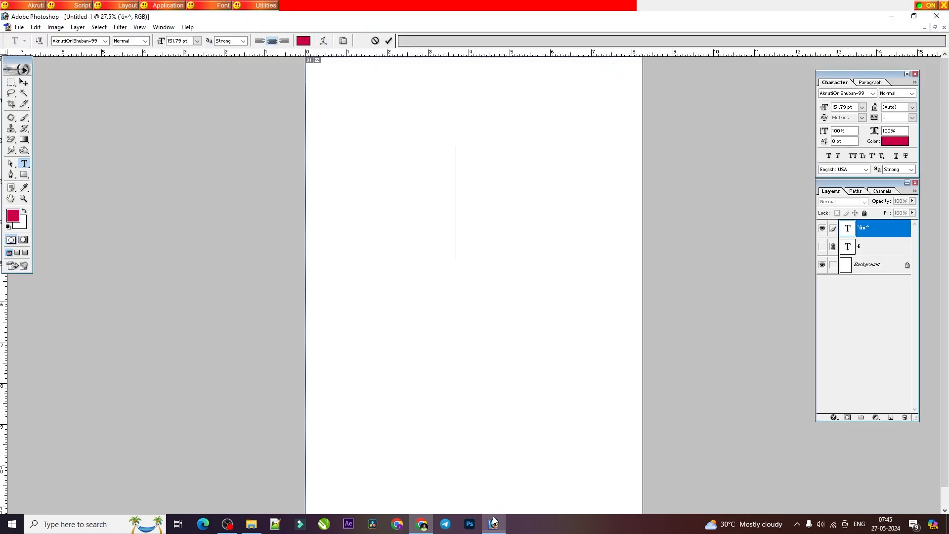
{"action": "type", "text": "W]"}
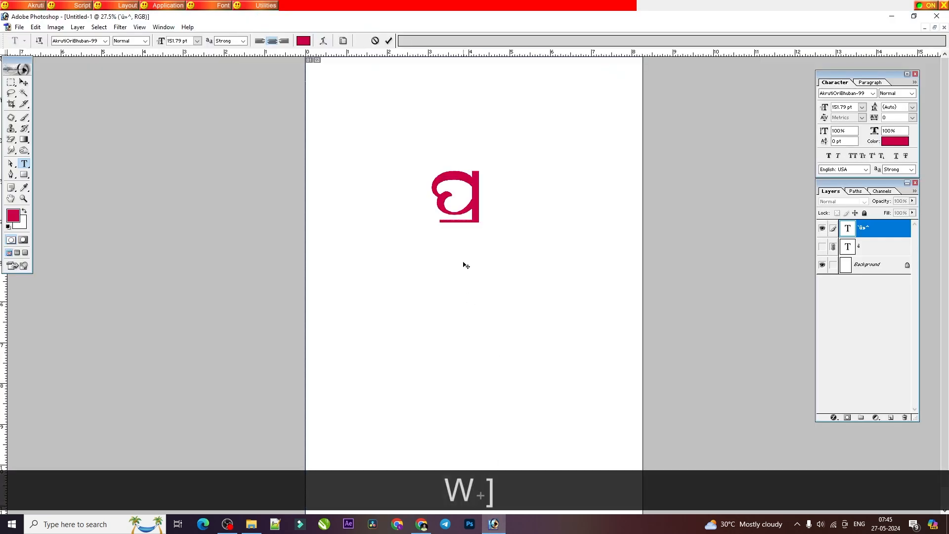
{"action": "type", "text": "XMDZ"}
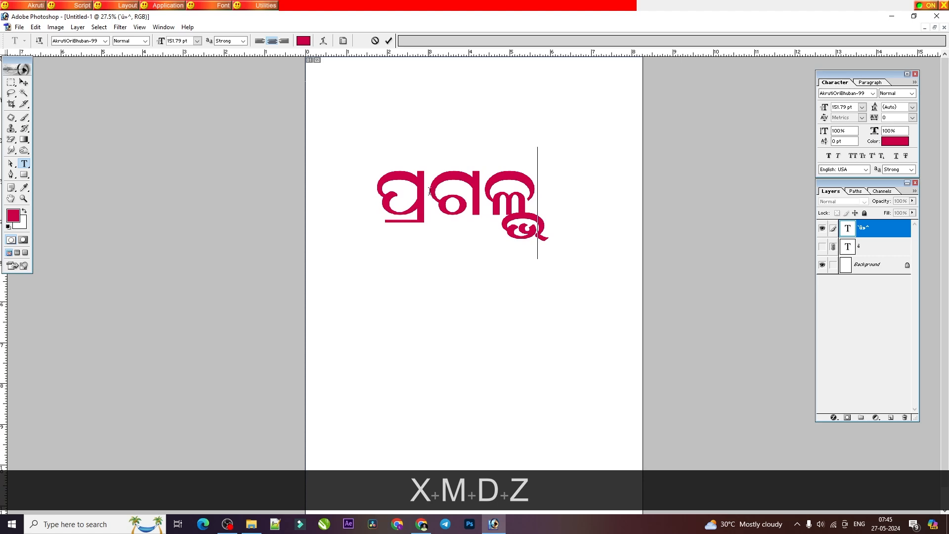
Step: Look up the ଶ + ଚ lesson in the PDF and clear ପ୍ରଗଳ୍ଭ from the Photoshop text layer
{"action": "key", "text": "ctrl+a"}
{"action": "key", "text": "alt+Tab"}
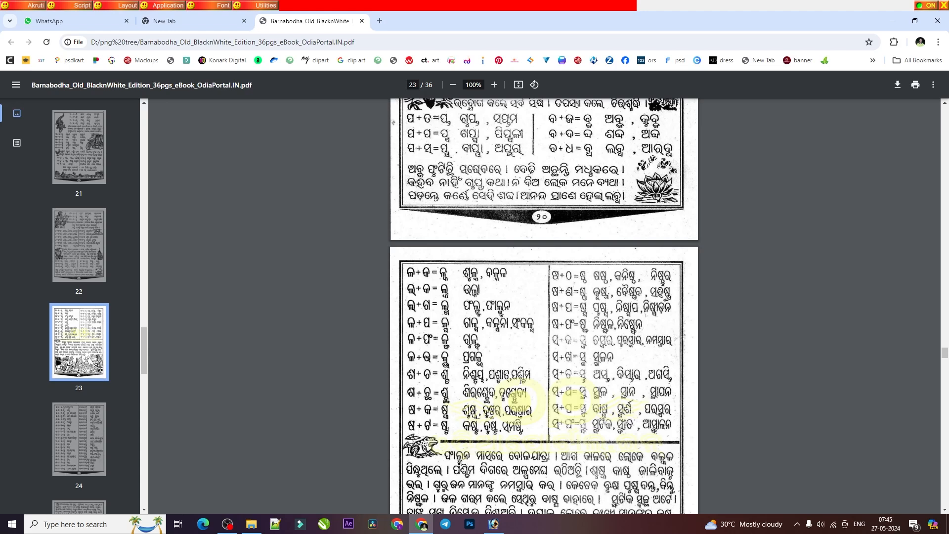
{"action": "left_click", "coordinate": [494, 523]}
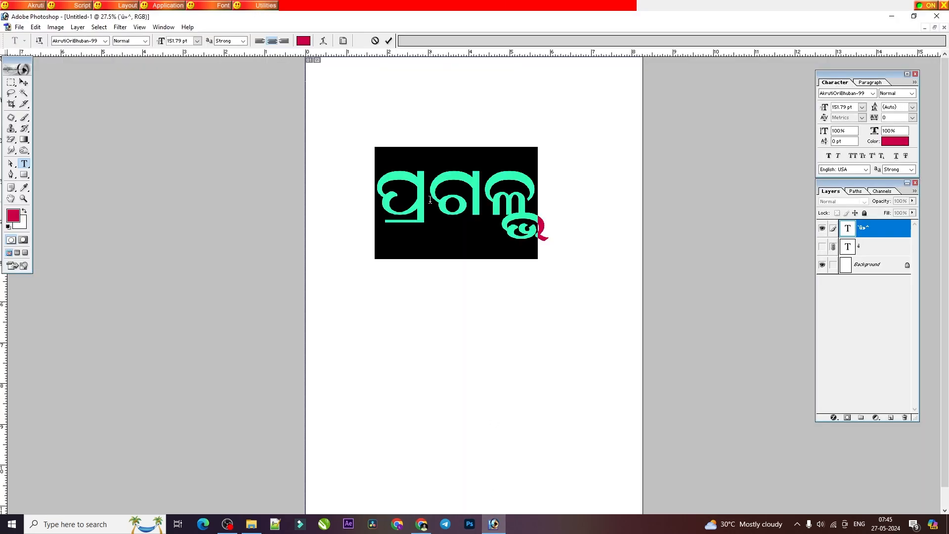
{"action": "key", "text": "ctrl+a"}
{"action": "key", "text": "BackSpace"}
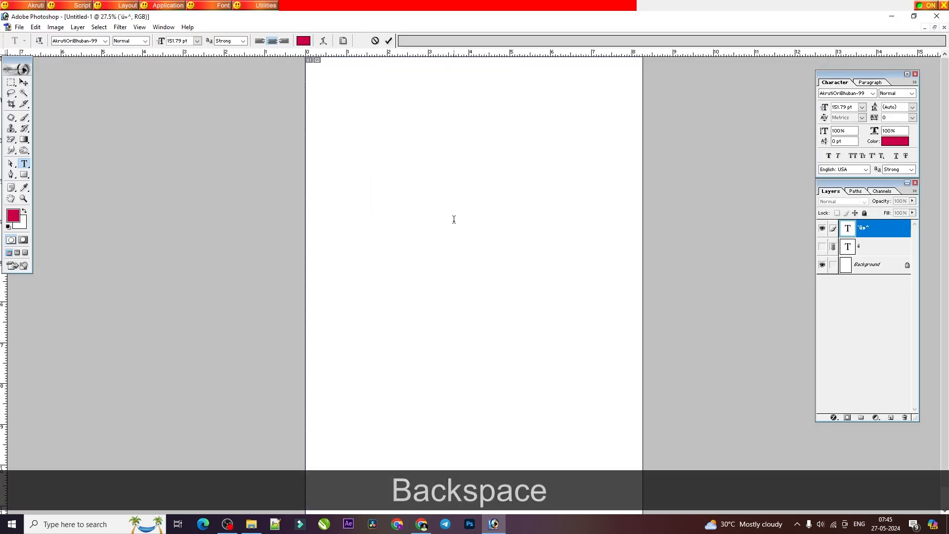
{"action": "type", "text": "w"}
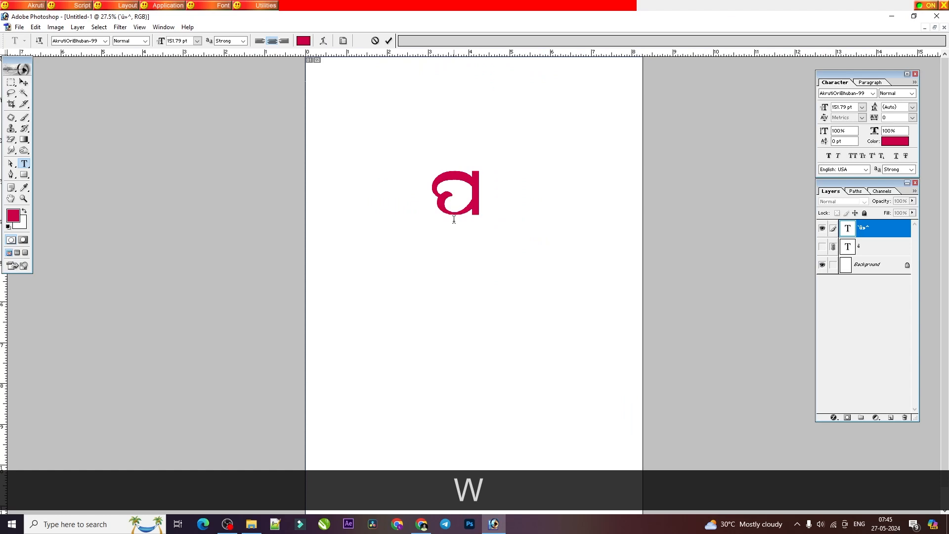
{"action": "type", "text": "d"}
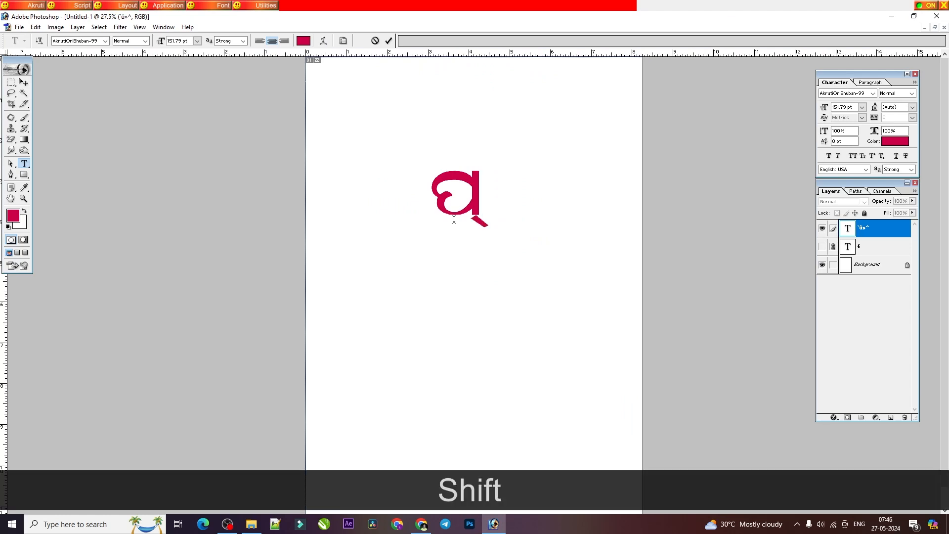
{"action": "type", "text": "K"}
{"action": "key", "text": "BackSpace"}
{"action": "key", "text": "BackSpace"}
{"action": "key", "text": "BackSpace"}
{"action": "key", "text": "BackSpace"}
{"action": "type", "text": "wdK"}
{"action": "key", "text": "BackSpace"}
{"action": "key", "text": "BackSpace"}
{"action": "key", "text": "BackSpace"}
Step: Recheck the ଶ + ଚ words in the PDF and enter ପଶ୍ଚିମ in the empty Photoshop text layer
{"action": "left_click", "coordinate": [423, 527]}
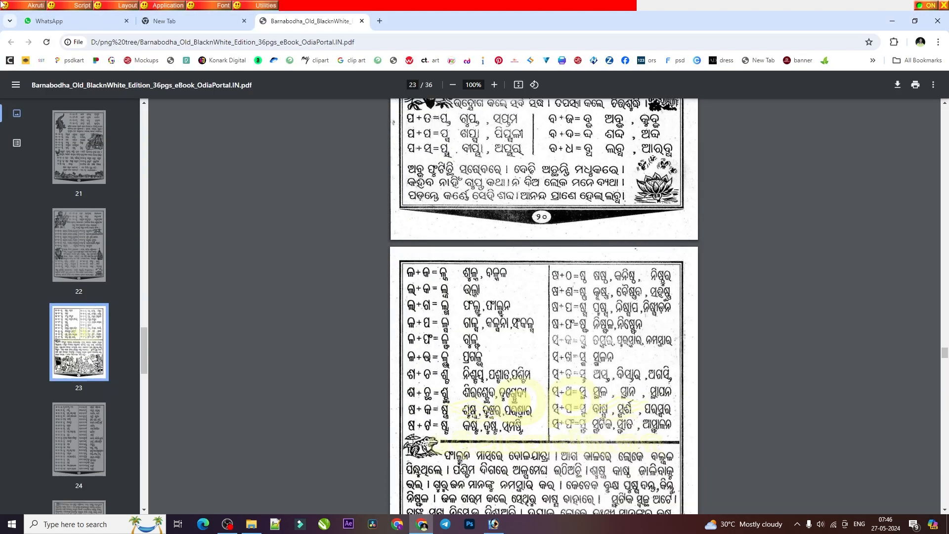
{"action": "left_click", "coordinate": [497, 528]}
{"action": "type", "text": "ଶwKd"}
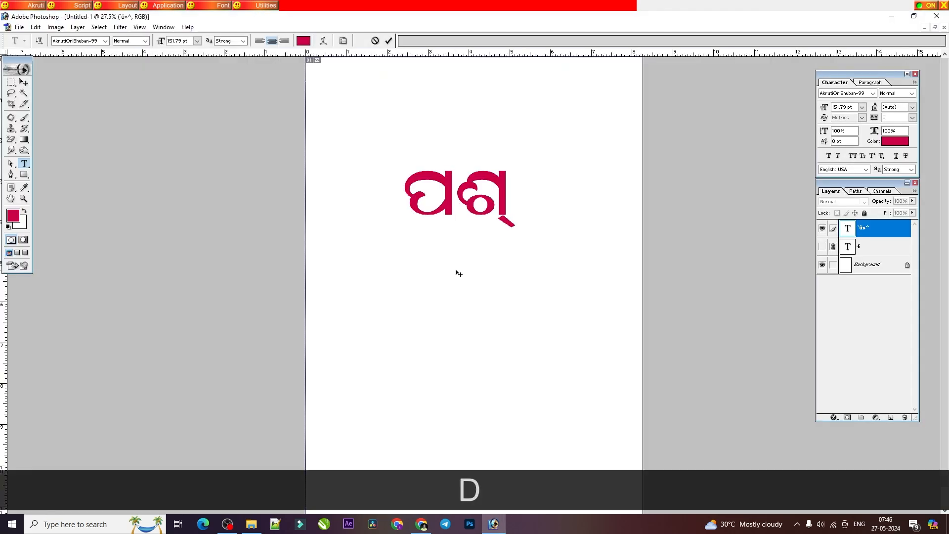
{"action": "type", "text": "vga"}
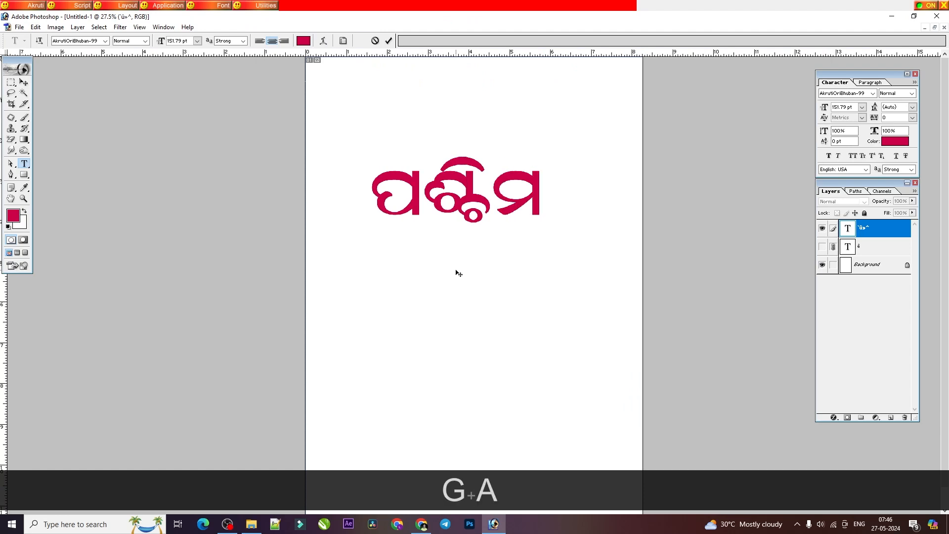
Step: Consult the PDF's ଶ + ଛ lesson and replace ପଶ୍ଚିମ in Photoshop with ଦୁଶ୍ଛେଦ, placing the େ sign before the conjunct
{"action": "left_click", "coordinate": [421, 524]}
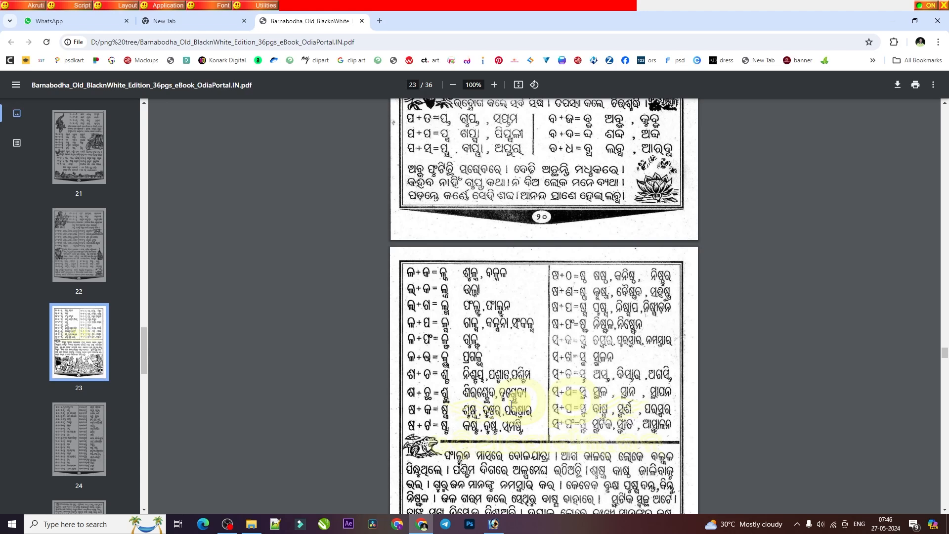
{"action": "left_click", "coordinate": [470, 524]}
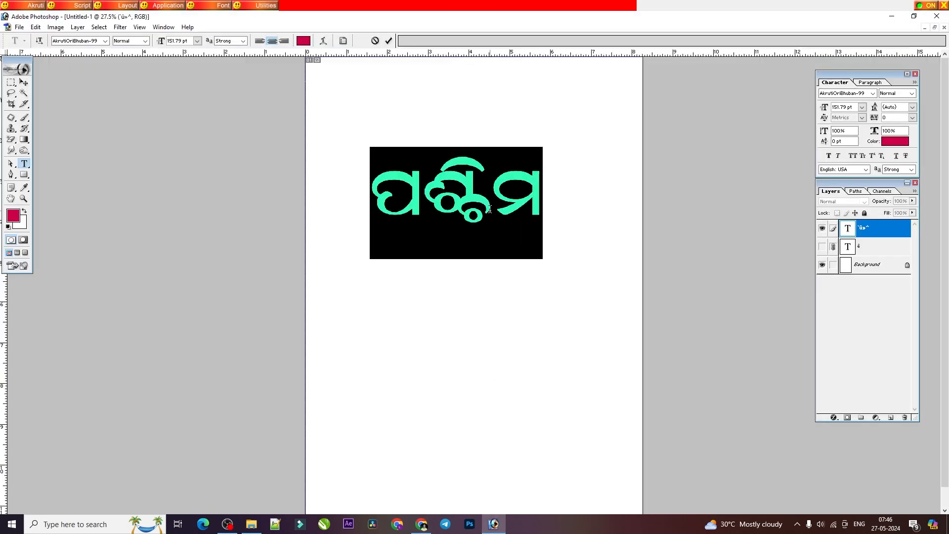
{"action": "type", "text": "rbK"}
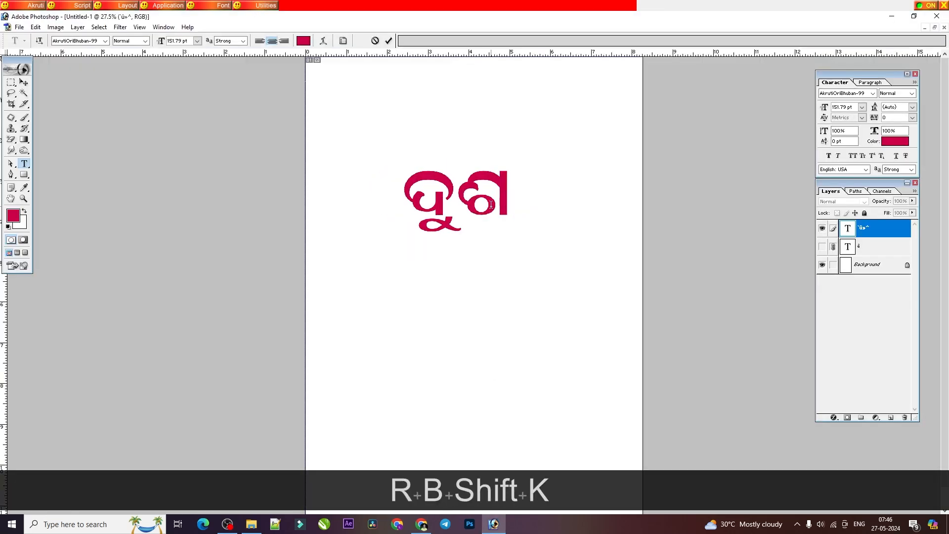
{"action": "type", "text": "dV"}
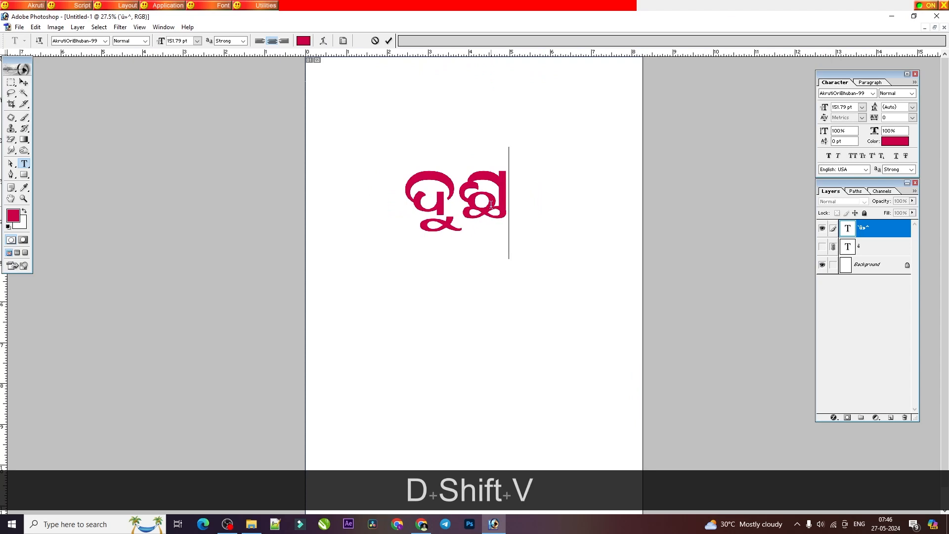
{"action": "key", "text": "Left"}
{"action": "type", "text": "L"}
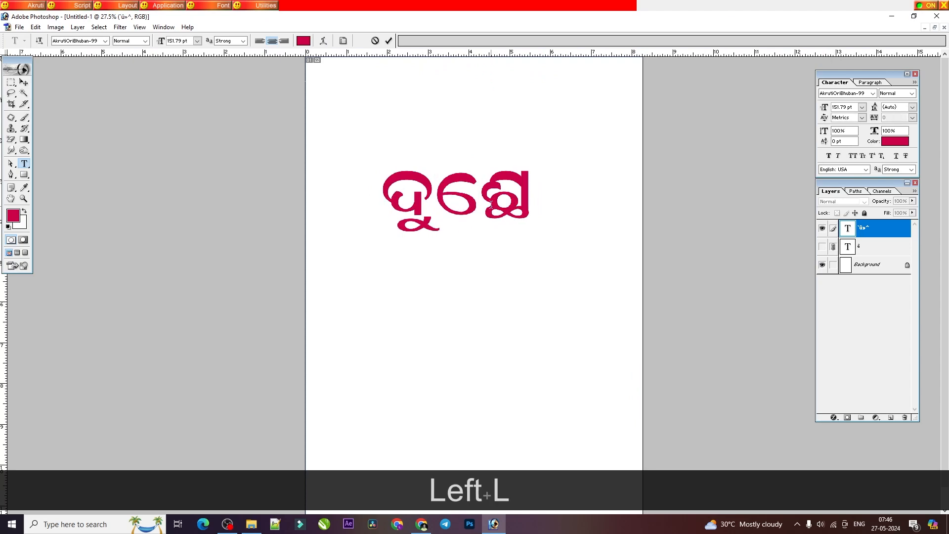
{"action": "key", "text": "Right"}
{"action": "key", "text": "Right"}
{"action": "type", "text": "r"}
Step: Check the word's ending in the PDF and append the ya-phala in Photoshop to form ଦୁଶ୍ଛେଦ୍ୟ
{"action": "left_click", "coordinate": [421, 524]}
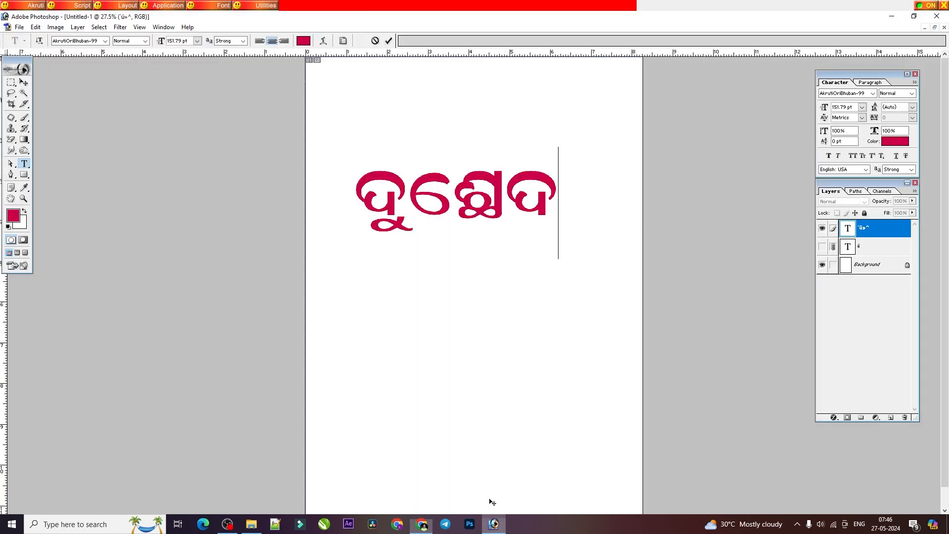
{"action": "left_click", "coordinate": [493, 523]}
{"action": "key", "text": "shift"}
{"action": "type", "text": "}"}
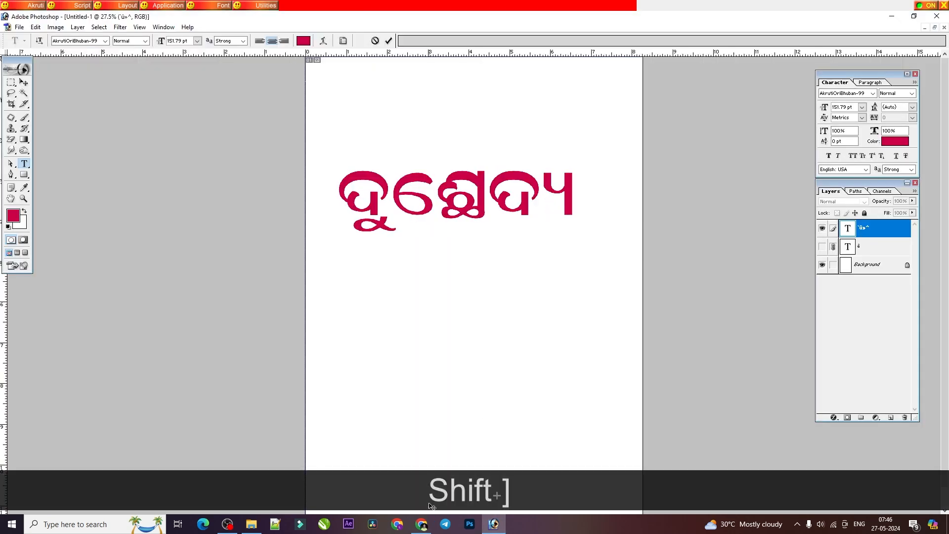
{"action": "left_click", "coordinate": [421, 523]}
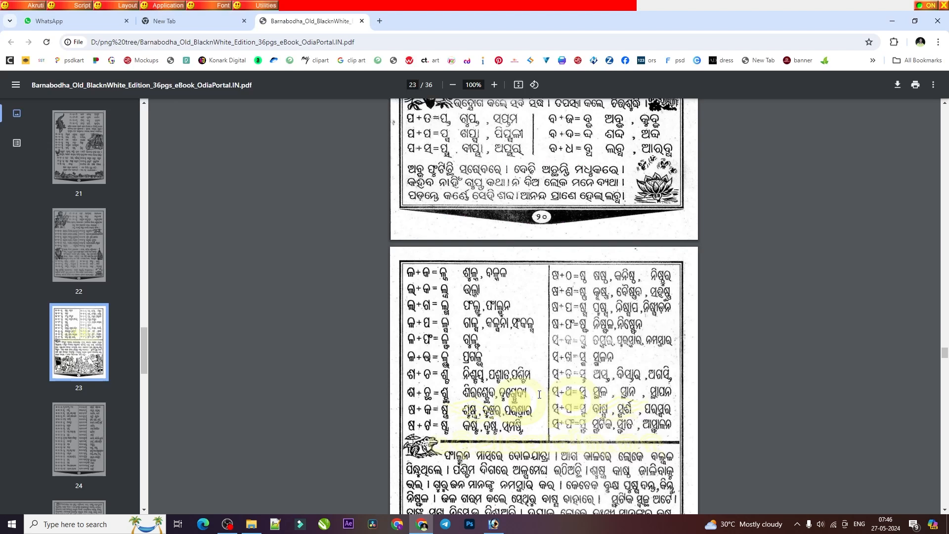
{"action": "left_click", "coordinate": [492, 526]}
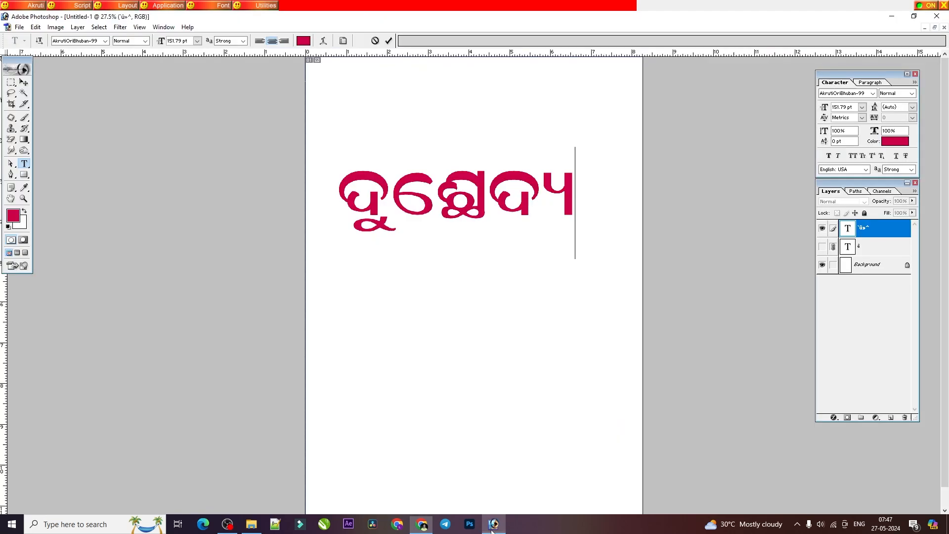
Step: Replace ଦୁଶ୍ଛେଦ୍ୟ in the text layer with the word ପରିଷ୍କାର
{"action": "double_click", "coordinate": [412, 199]}
{"action": "type", "text": "e"}
{"action": "key", "text": "BackSpace"}
{"action": "type", "text": "wjgL"}
{"action": "key", "text": "BackSpace"}
{"action": "type", "text": "Ldskj"}
Step: Replace ପରିଷ୍କାର with the standalone conjunct ଷ୍କ and clear it from the text layer
{"action": "double_click", "coordinate": [423, 191]}
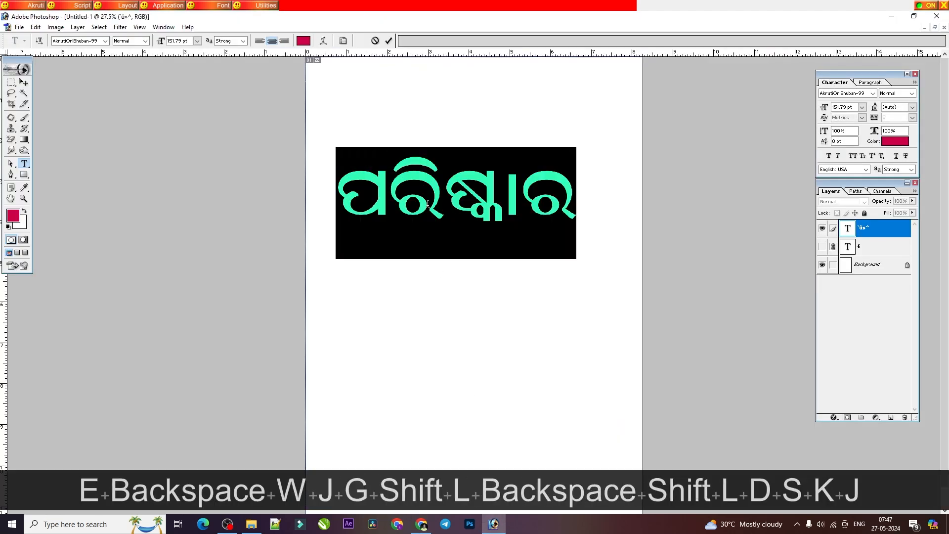
{"action": "type", "text": "Lds"}
{"action": "key", "text": "BackSpace"}
{"action": "key", "text": "BackSpace"}
Step: Enter ପରିଷ୍କାର again in the empty text layer, forming ଷ୍କ with the halant
{"action": "type", "text": "wjgdk"}
{"action": "key", "text": "BackSpace"}
{"action": "key", "text": "BackSpace"}
{"action": "key", "text": "BackSpace"}
{"action": "type", "text": "Lds"}
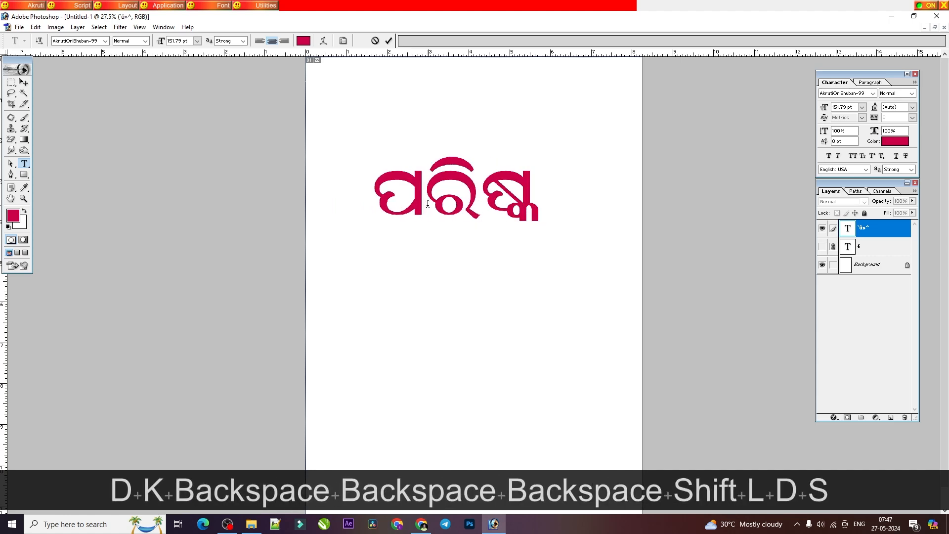
{"action": "type", "text": "kj"}
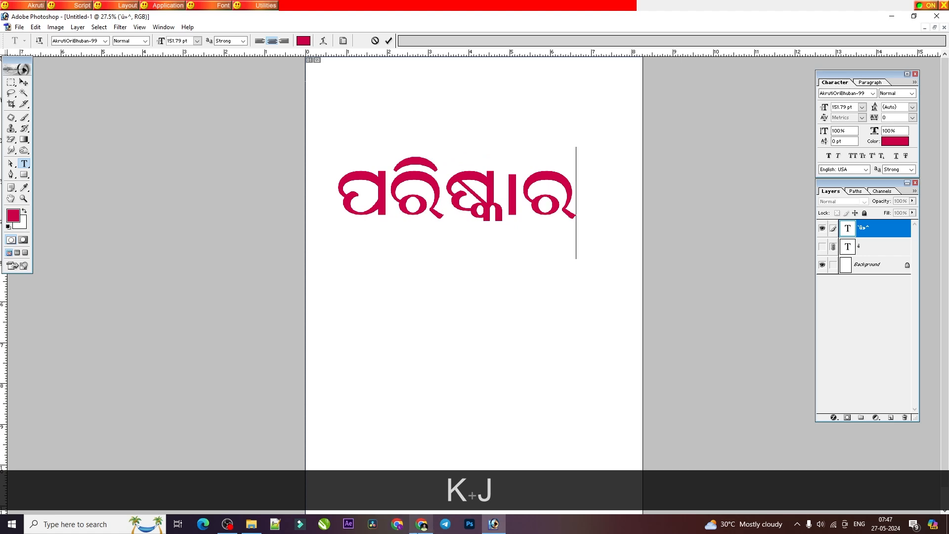
Step: Consult the PDF's ଷ + ଟ lesson and replace ପରିଷ୍କାର in Photoshop with the conjunct ଷ୍ଟ
{"action": "left_click", "coordinate": [421, 523]}
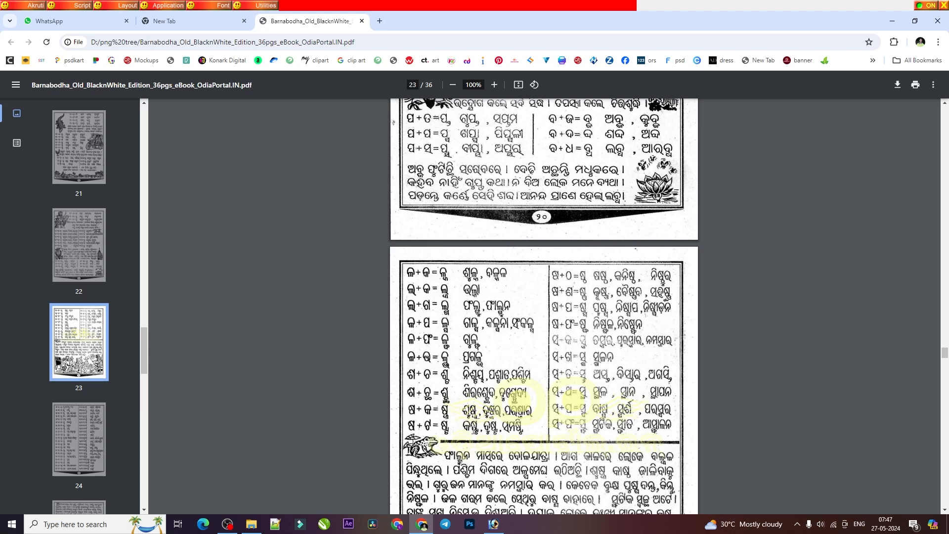
{"action": "left_click", "coordinate": [494, 525]}
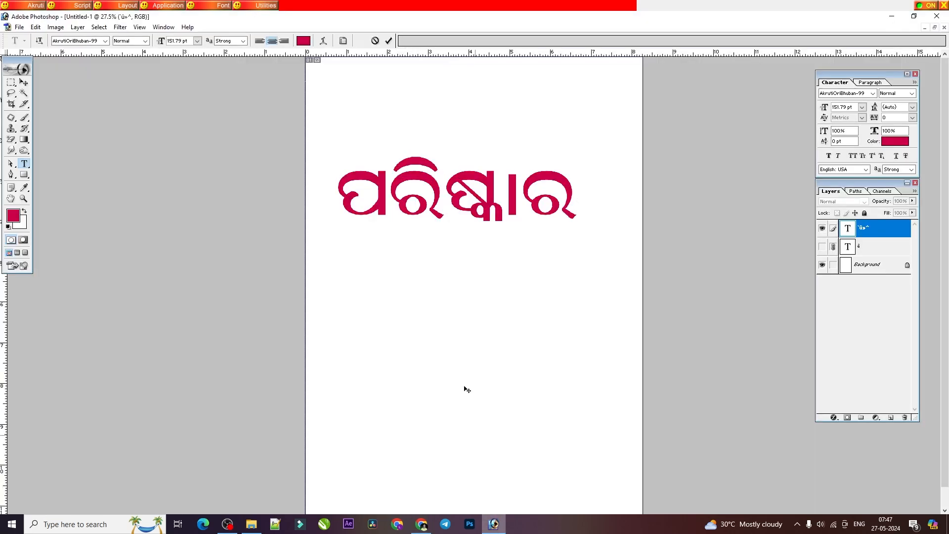
{"action": "double_click", "coordinate": [431, 202]}
{"action": "type", "text": "LdU"}
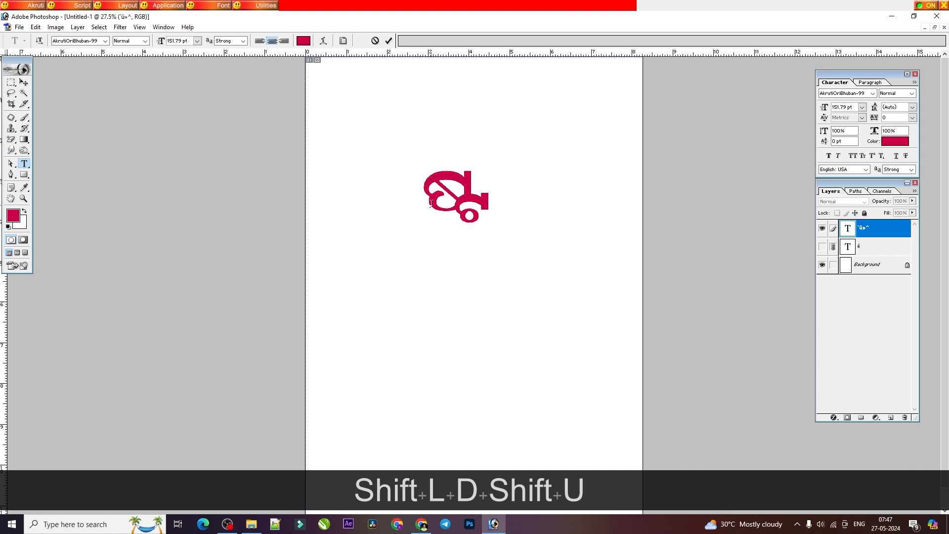
Step: Clear the standalone ଷ୍ଟ and enter the word କଷ୍ଟ
{"action": "key", "text": "BackSpace"}
{"action": "key", "text": "BackSpace"}
{"action": "key", "text": "BackSpace"}
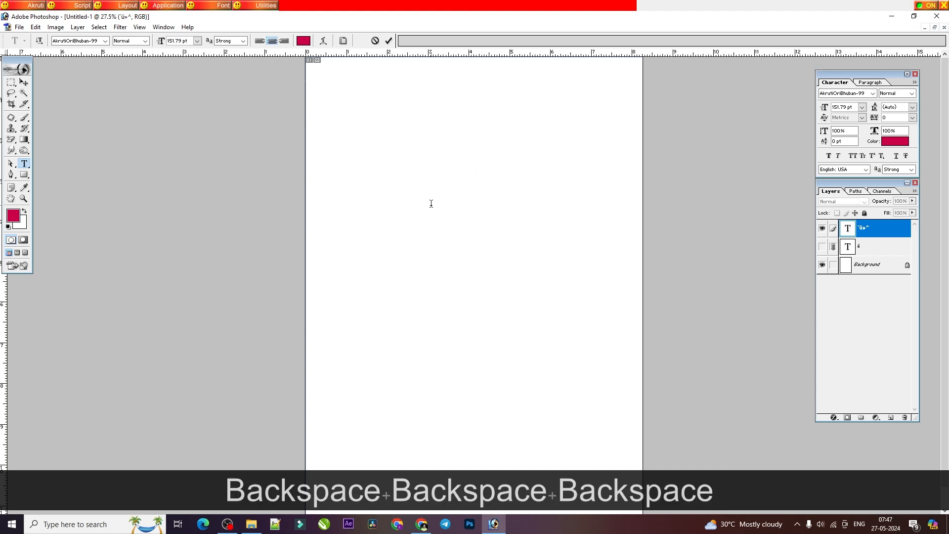
{"action": "type", "text": "sLdU"}
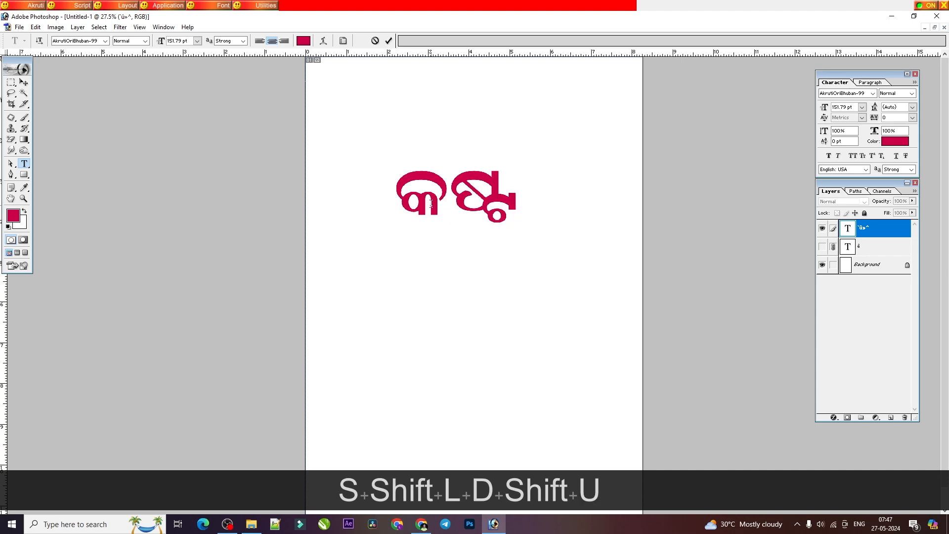
Step: Consult the PDF's ଷ + ଠ lesson and try to replace କଷ୍ଟ in Photoshop with that conjunct, clearing the attempt
{"action": "mouse_move", "coordinate": [421, 525]}
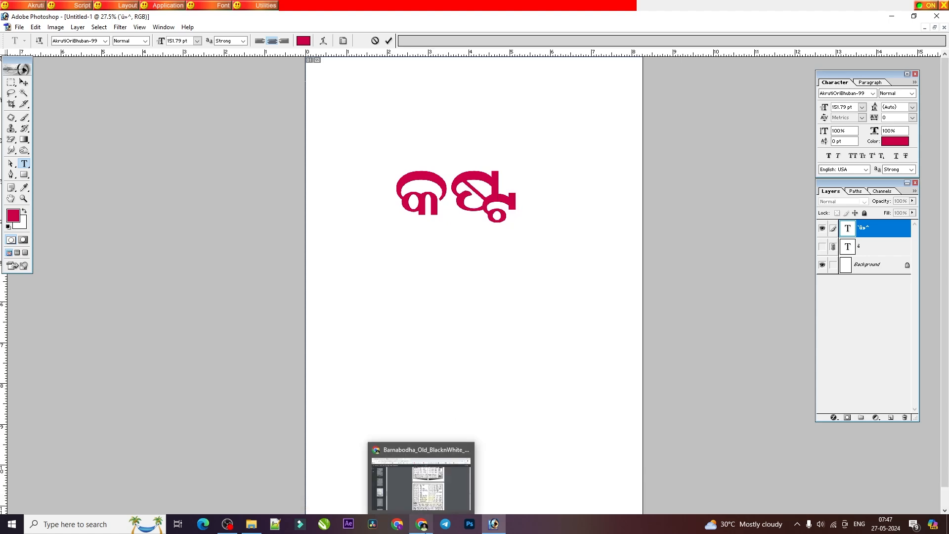
{"action": "left_click", "coordinate": [421, 482]}
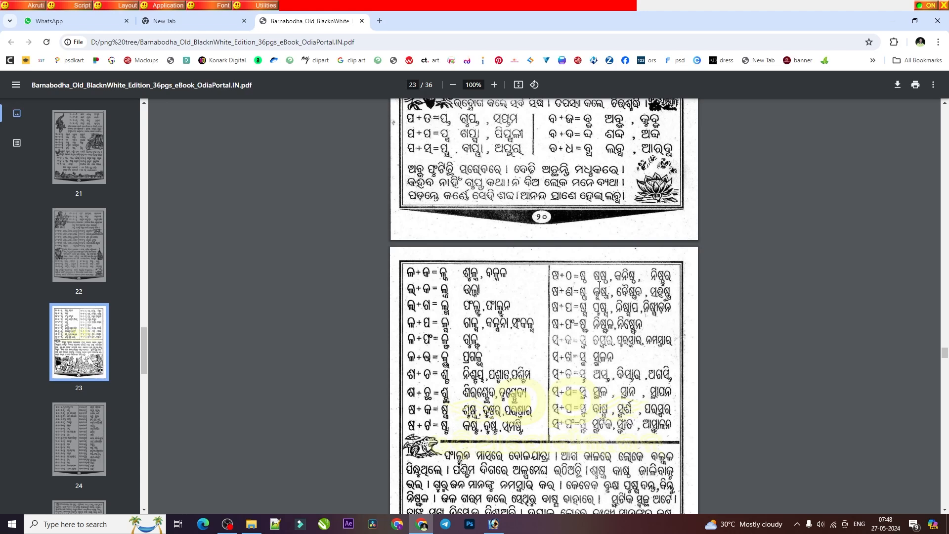
{"action": "left_click", "coordinate": [493, 524]}
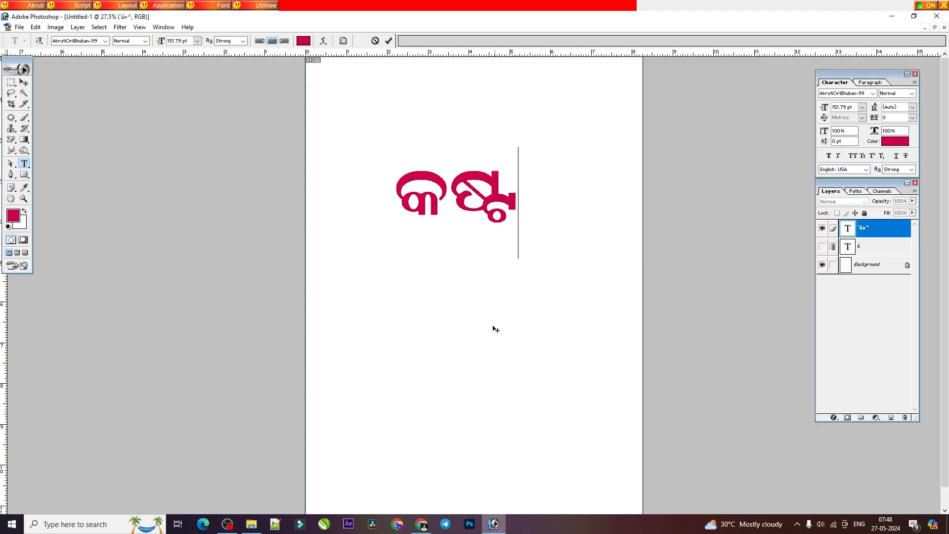
{"action": "double_click", "coordinate": [473, 197]}
{"action": "type", "text": "LdO"}
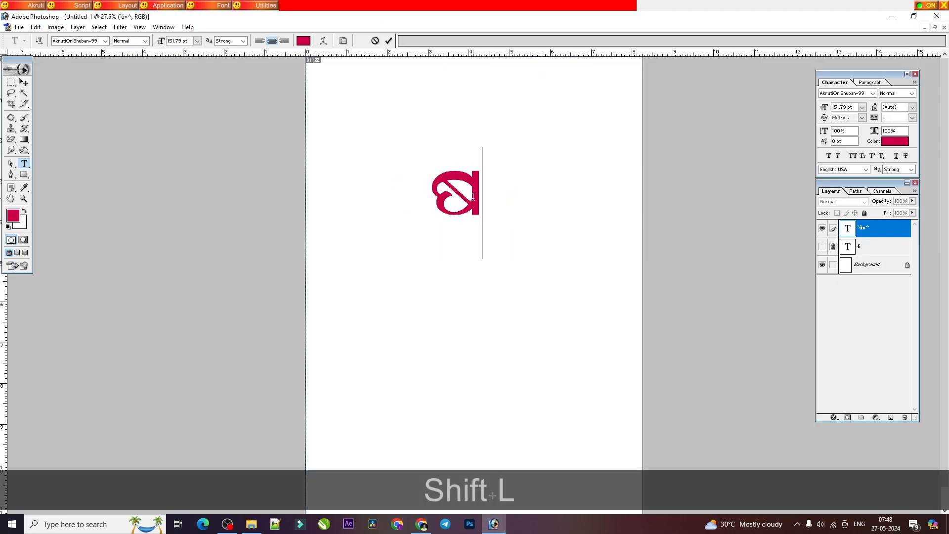
{"action": "key", "text": "BackSpace"}
{"action": "key", "text": "BackSpace"}
{"action": "key", "text": "BackSpace"}
Step: Enter the conjunct ଷ୍ଠ in the empty text layer, clear it, and enter it once more
{"action": "type", "text": "LdI"}
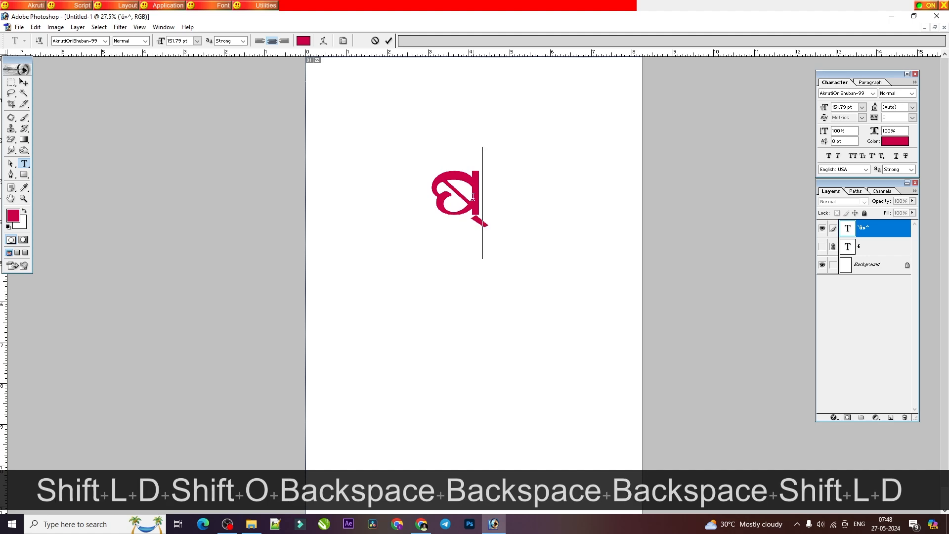
{"action": "key", "text": "BackSpace"}
{"action": "key", "text": "BackSpace"}
{"action": "key", "text": "BackSpace"}
{"action": "key", "text": "BackSpace"}
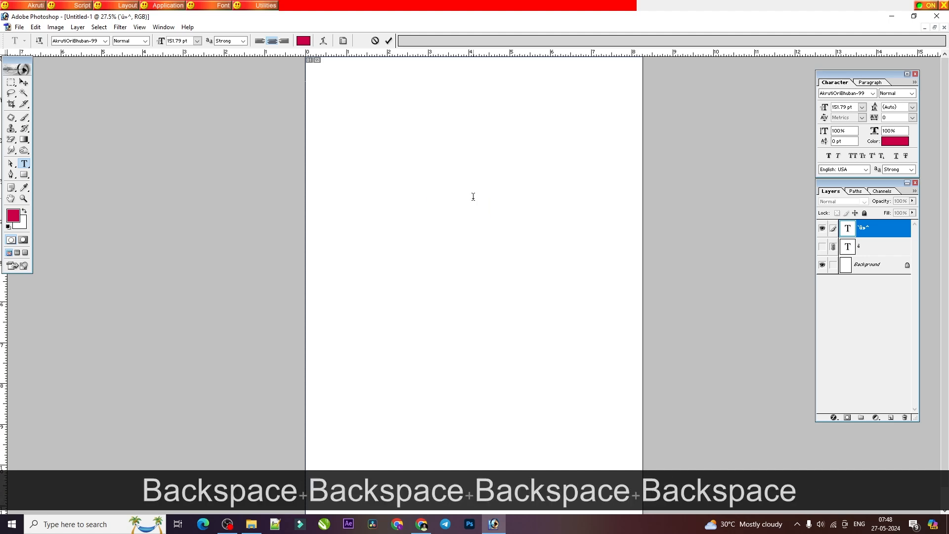
{"action": "key", "text": "shift"}
{"action": "type", "text": "L"}
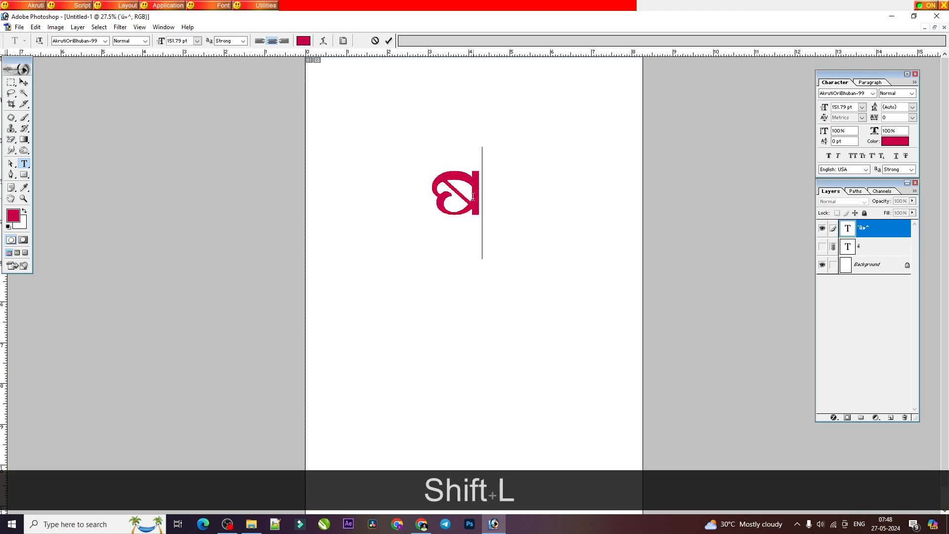
{"action": "type", "text": "dI"}
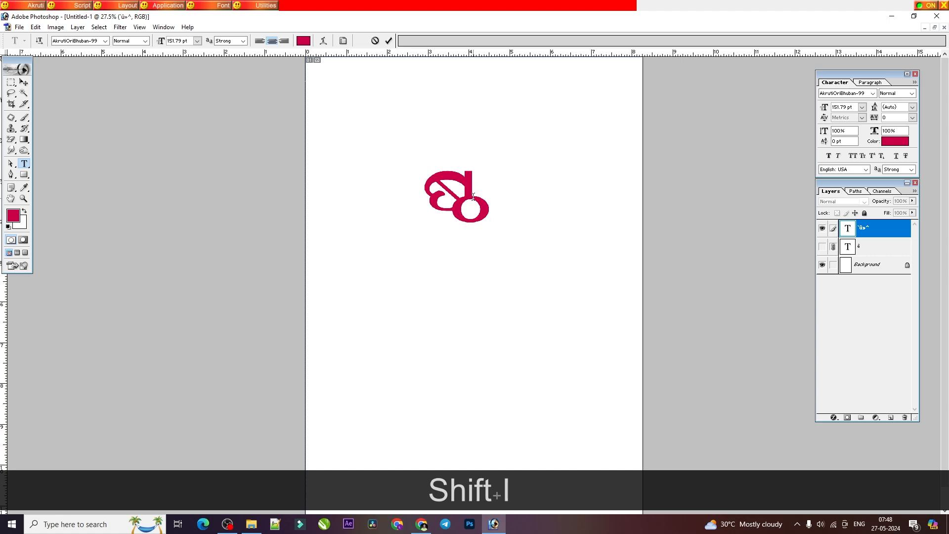
Step: Clear the standalone ଷ୍ଠ and enter the word ଷଷ୍ଠ
{"action": "key", "text": "BackSpace"}
{"action": "key", "text": "BackSpace"}
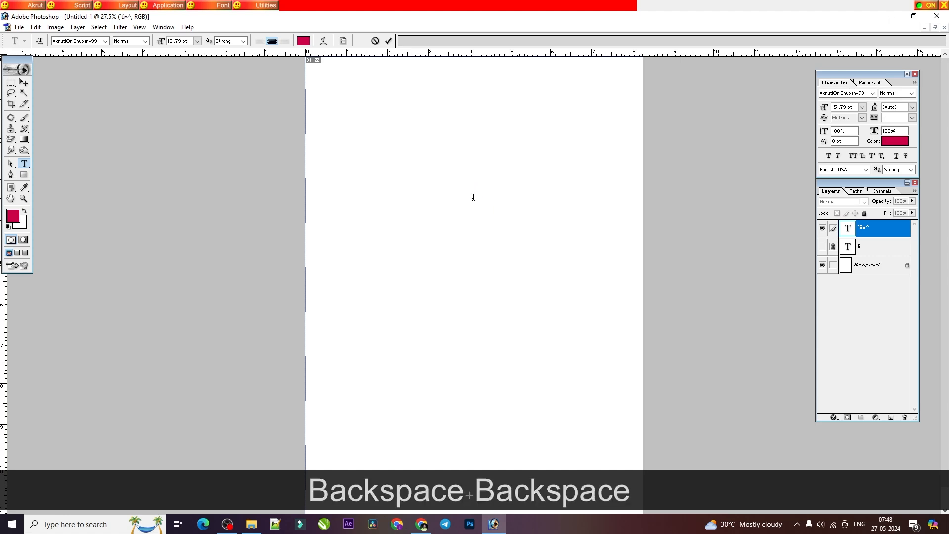
{"action": "type", "text": "LLdI"}
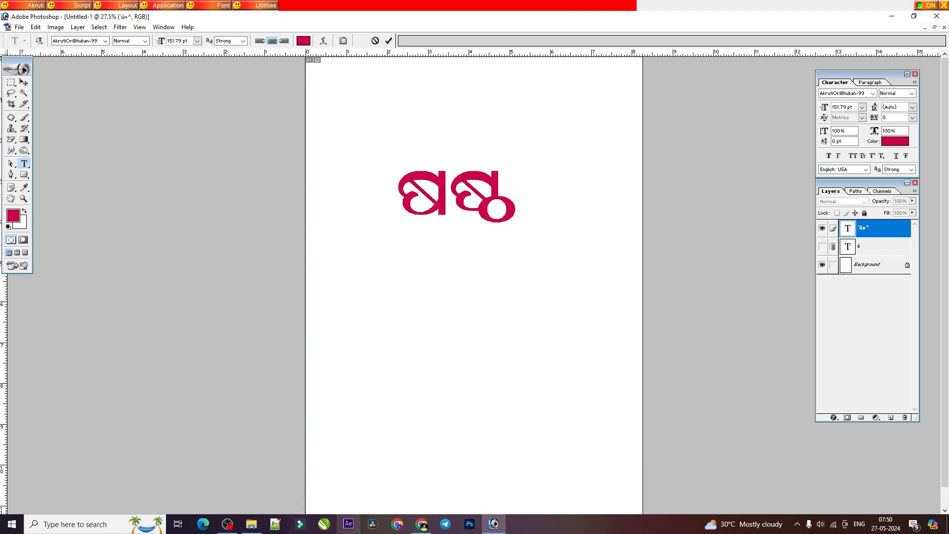
Step: Consult the PDF's ଷ + ଣ lesson and replace ଷଷ୍ଠ in Photoshop with the conjunct ଷ୍ଣ
{"action": "left_click", "coordinate": [421, 524]}
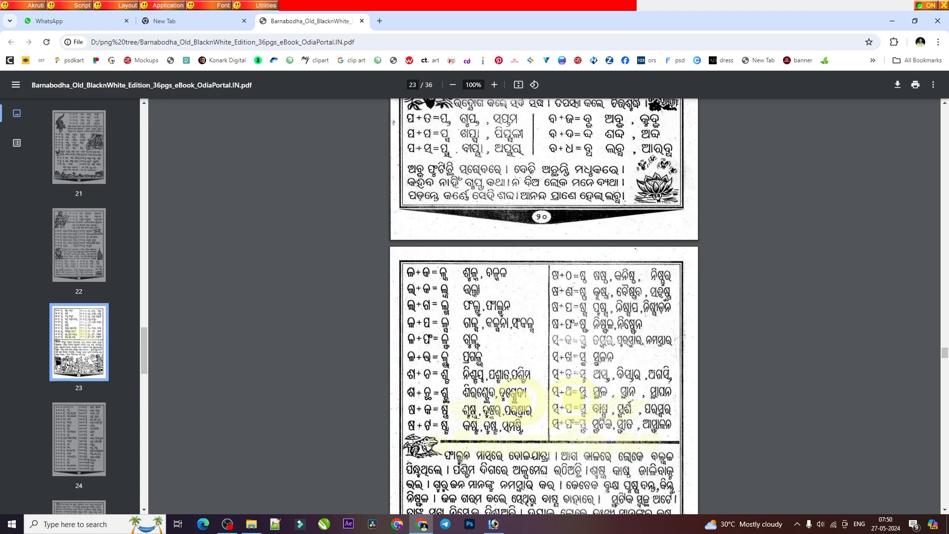
{"action": "left_click", "coordinate": [494, 524]}
{"action": "double_click", "coordinate": [462, 187]}
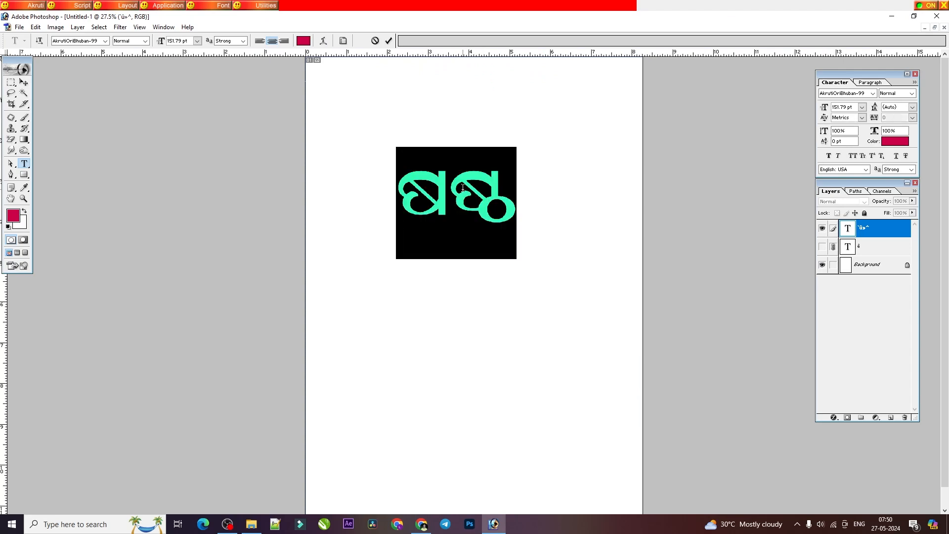
{"action": "type", "text": "LdJ"}
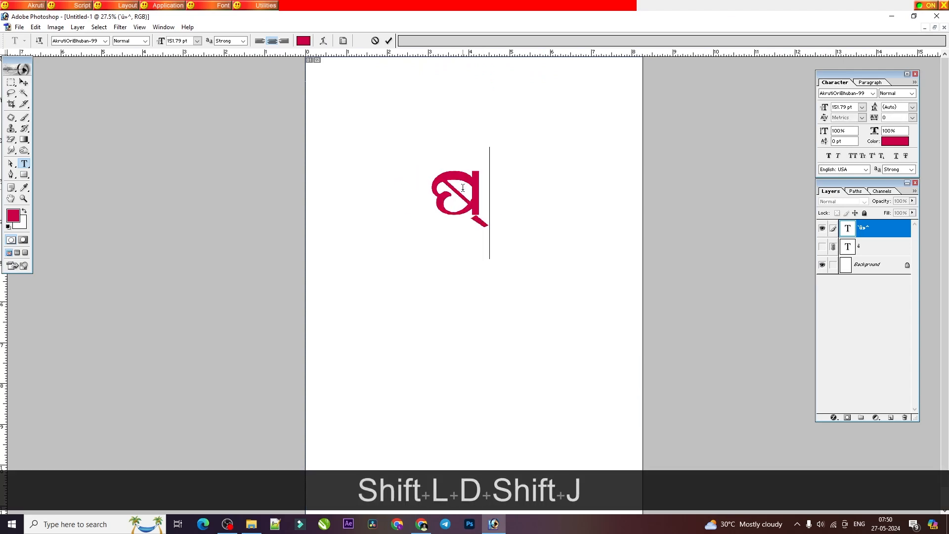
Step: Clear the standalone ଷ୍ଣ and enter the word କୃଷ୍ଣ, adding the ୃ sign to କ
{"action": "key", "text": "BackSpace"}
{"action": "key", "text": "BackSpace"}
{"action": "type", "text": "sP"}
{"action": "key", "text": "BackSpace"}
{"action": "key", "text": "BackSpace"}
{"action": "key", "text": "BackSpace"}
{"action": "type", "text": "s{LdJ"}
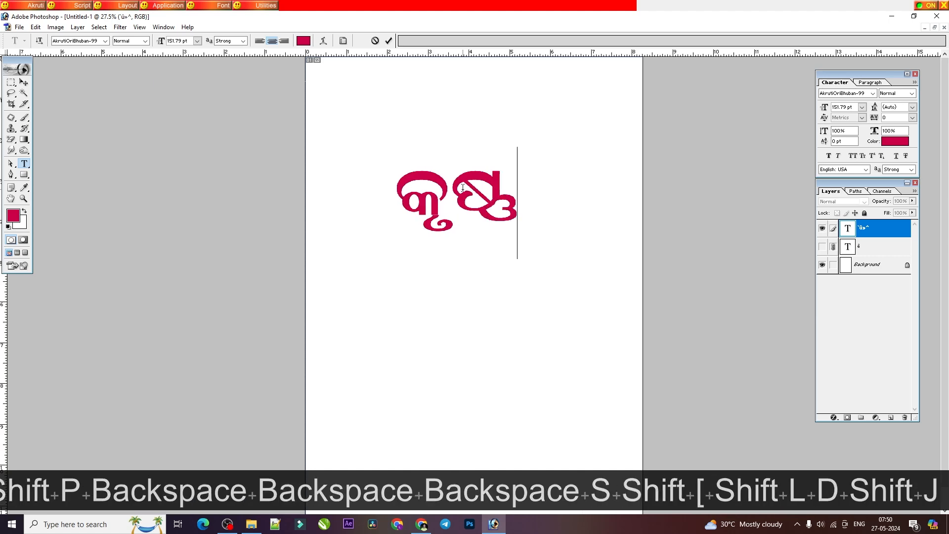
Step: Consult the PDF's ଷ + ପ lesson and replace କୃଷ୍ଣ in Photoshop with the word ପୁଷ୍ପ
{"action": "left_click", "coordinate": [420, 525]}
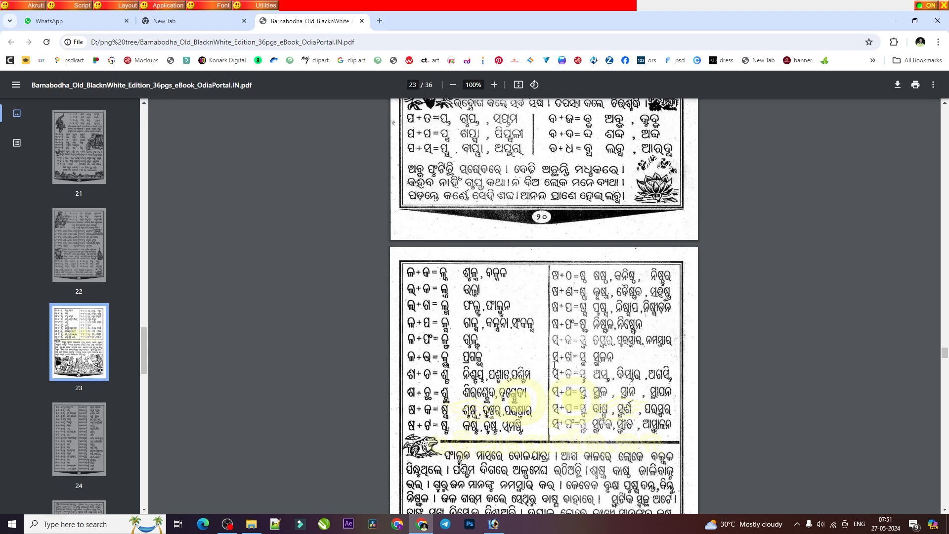
{"action": "left_click", "coordinate": [496, 530]}
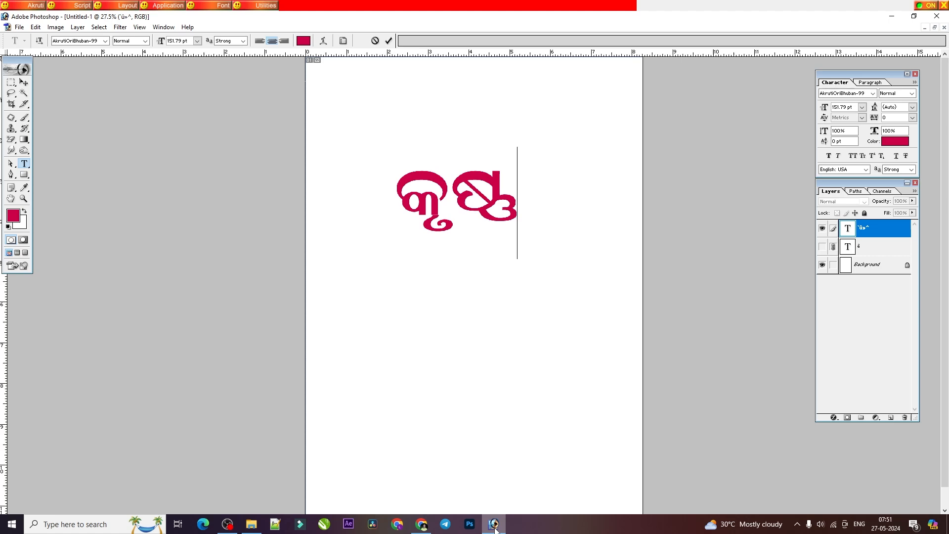
{"action": "key", "text": "BackSpace"}
{"action": "key", "text": "BackSpace"}
{"action": "key", "text": "BackSpace"}
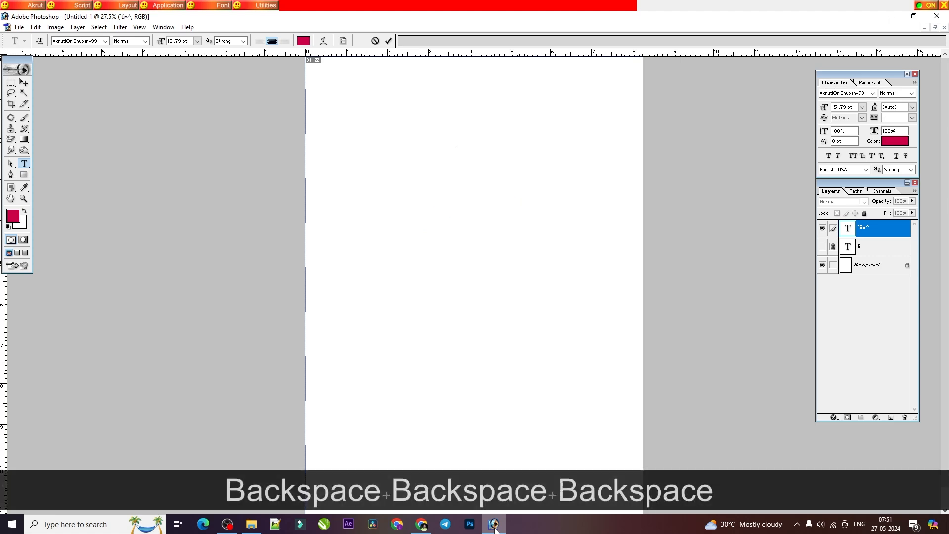
{"action": "type", "text": "wbL"}
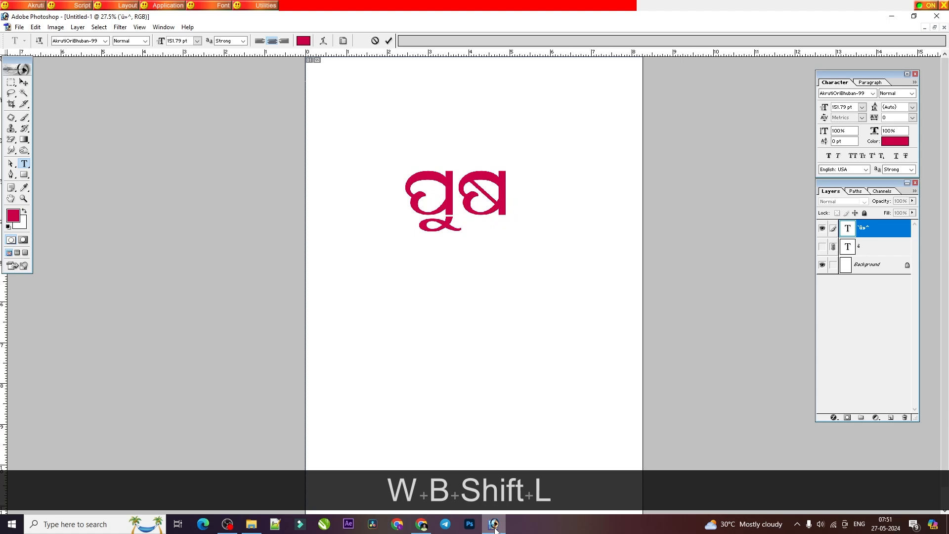
{"action": "type", "text": "dw"}
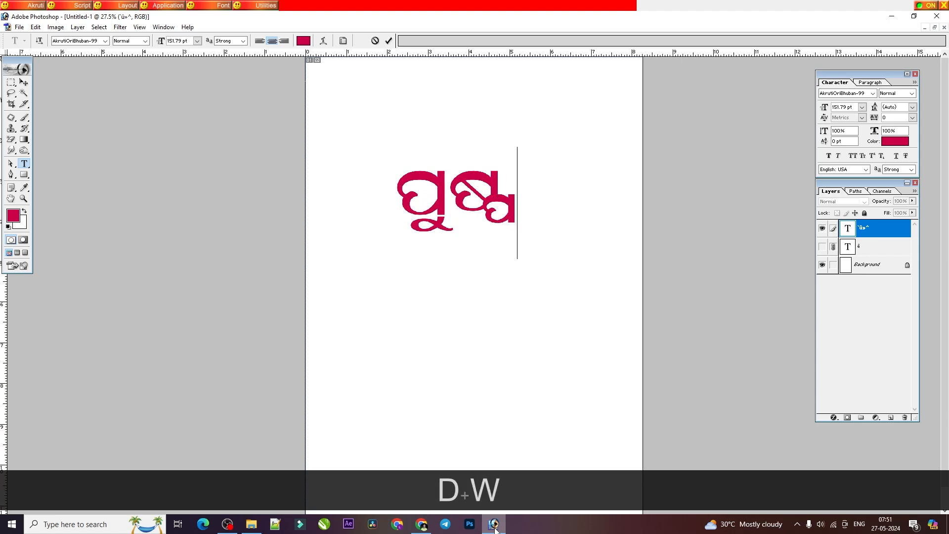
Step: Consult the PDF's ଷ + ଫ lesson and clear ପୁଷ୍ପ from the Photoshop text layer
{"action": "left_click", "coordinate": [421, 525]}
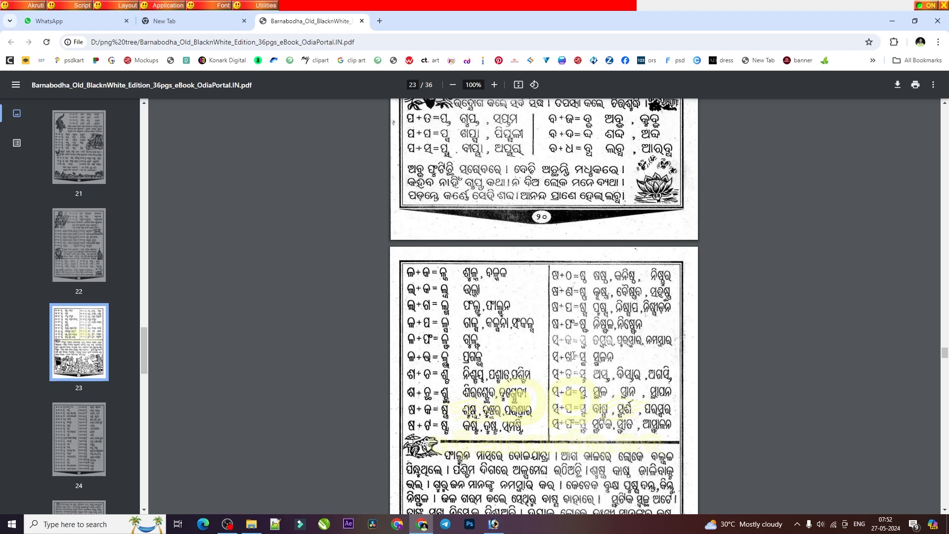
{"action": "left_click", "coordinate": [492, 524]}
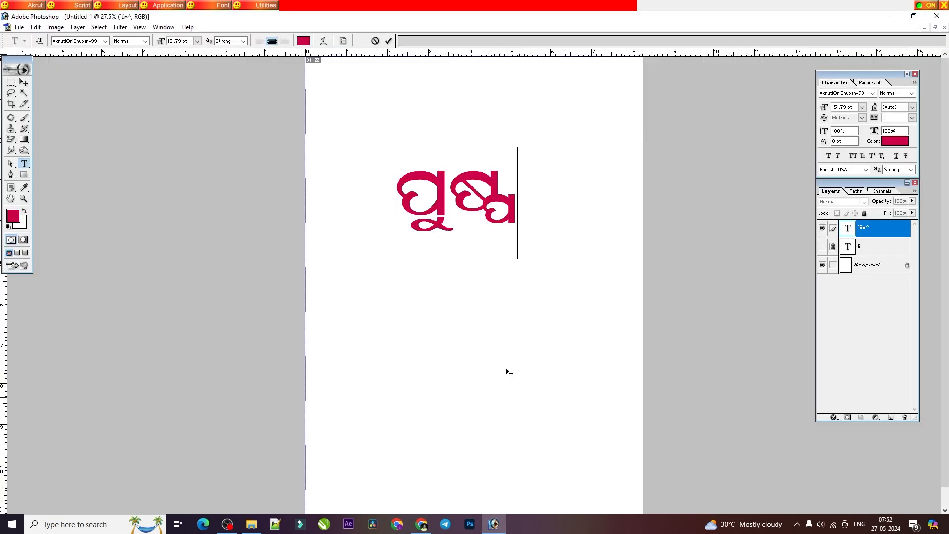
{"action": "double_click", "coordinate": [467, 217]}
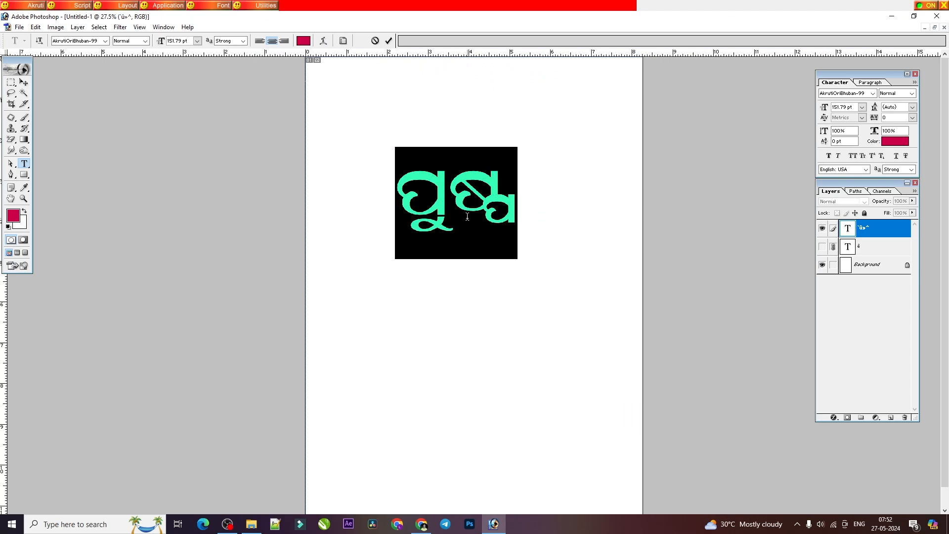
{"action": "key", "text": "BackSpace"}
{"action": "key", "text": "BackSpace"}
{"action": "type", "text": "Ld"}
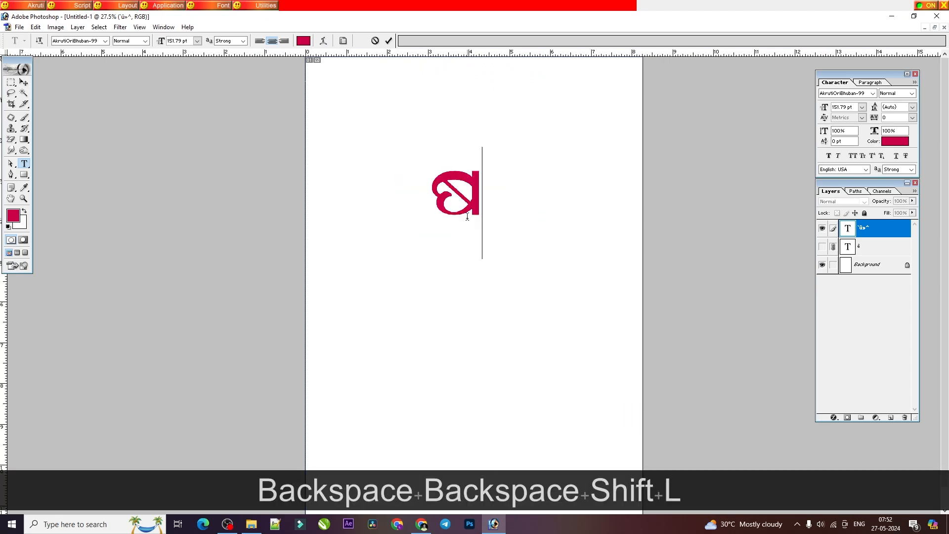
{"action": "type", "text": "w"}
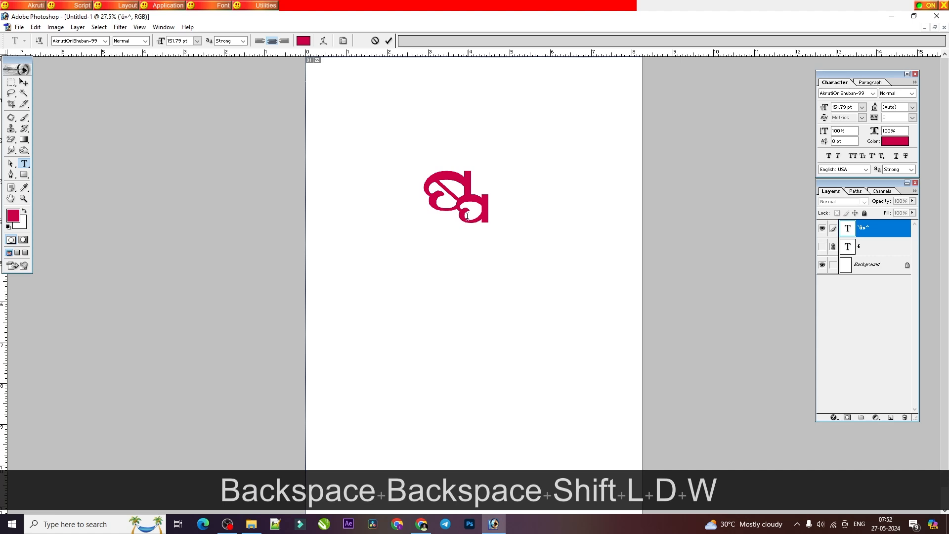
{"action": "key", "text": "BackSpace"}
Step: Form the conjunct ଷ୍ଫ in the text layer, and replace it with the word ନିଷ୍ଫଳ
{"action": "key", "text": "BackSpace"}
{"action": "key", "text": "BackSpace"}
{"action": "type", "text": "LdW"}
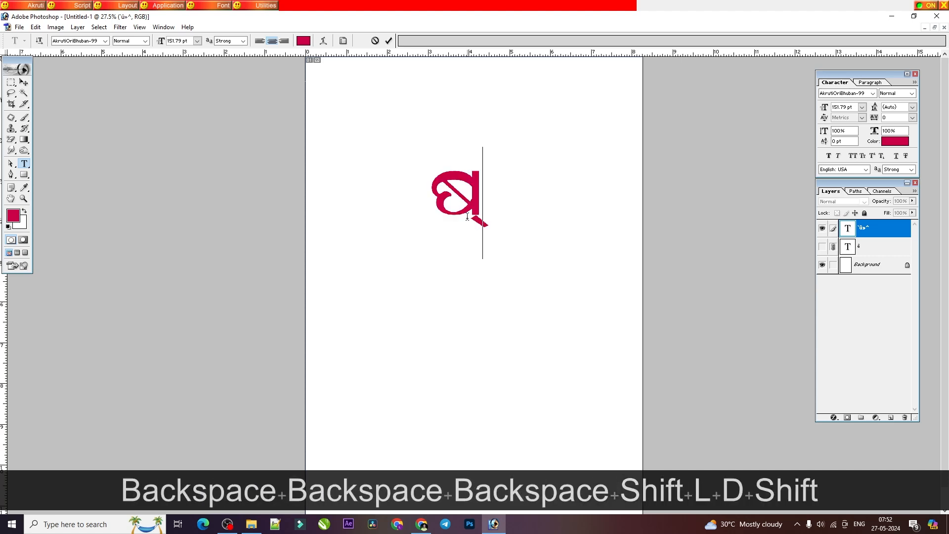
{"action": "key", "text": "BackSpace"}
{"action": "key", "text": "BackSpace"}
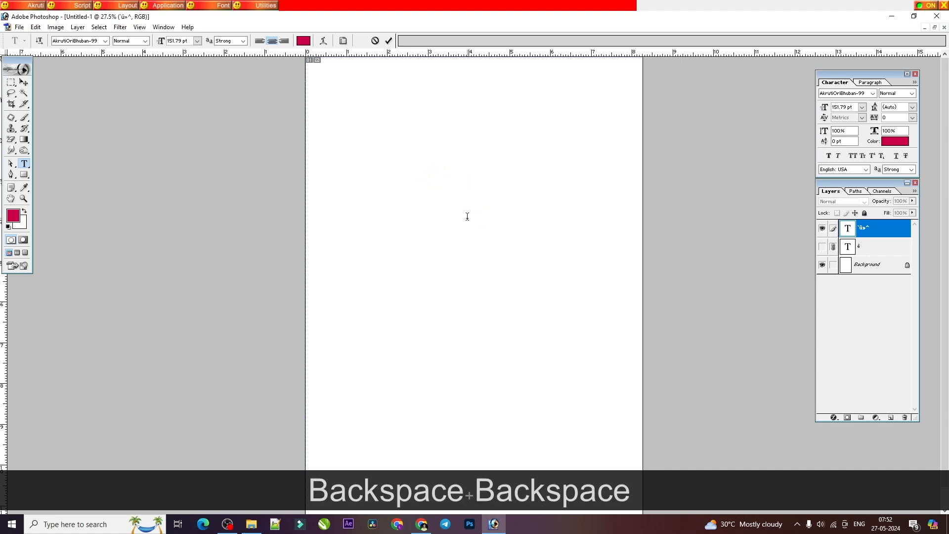
{"action": "type", "text": "egLd"}
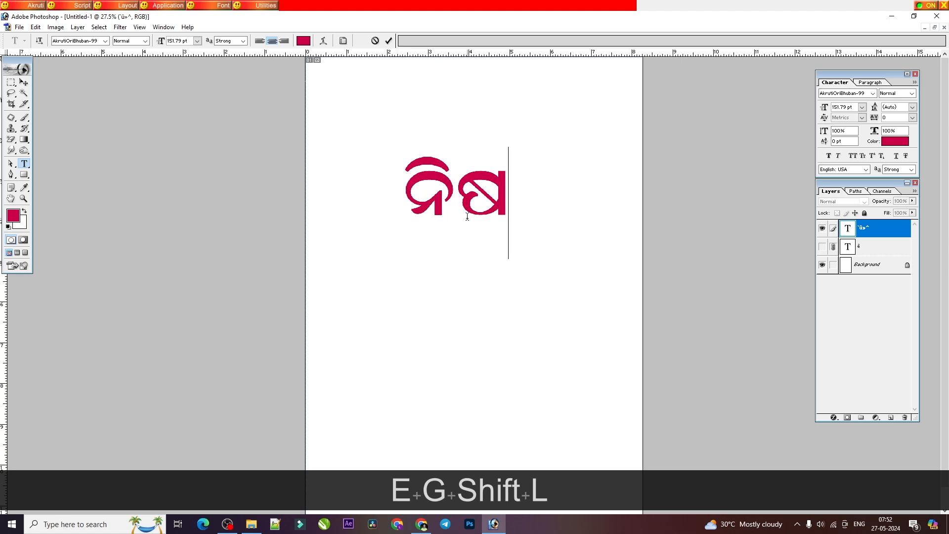
{"action": "type", "text": "Wm"}
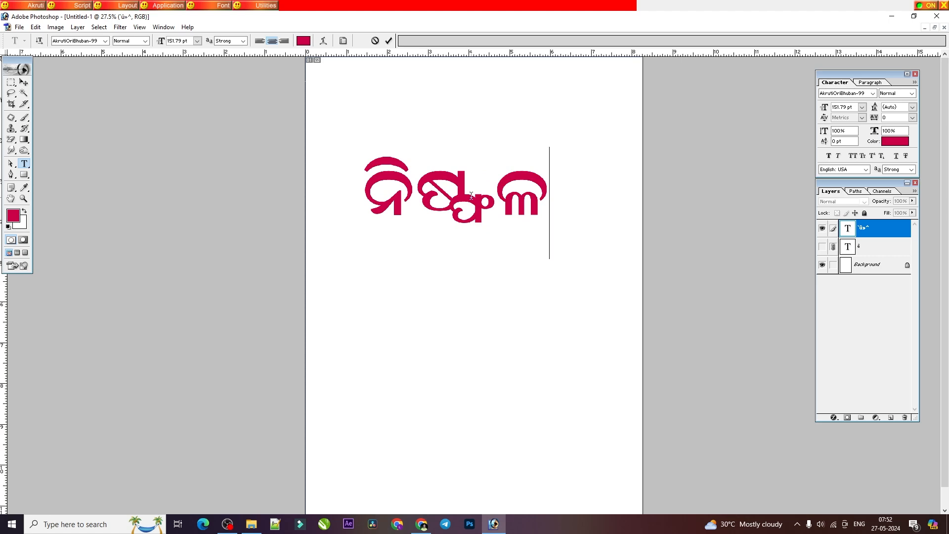
Step: Display the Akruti Shree-Lipi keyboard layout, examine its Odia character positions, and close it to return to the selected text
{"action": "key", "text": "ctrl+a"}
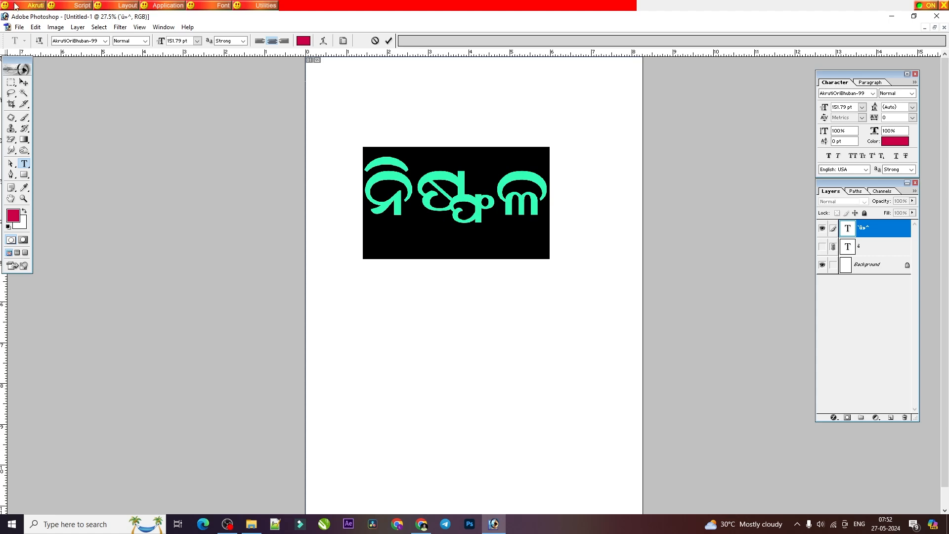
{"action": "left_click", "coordinate": [31, 5]}
{"action": "left_click", "coordinate": [34, 30]}
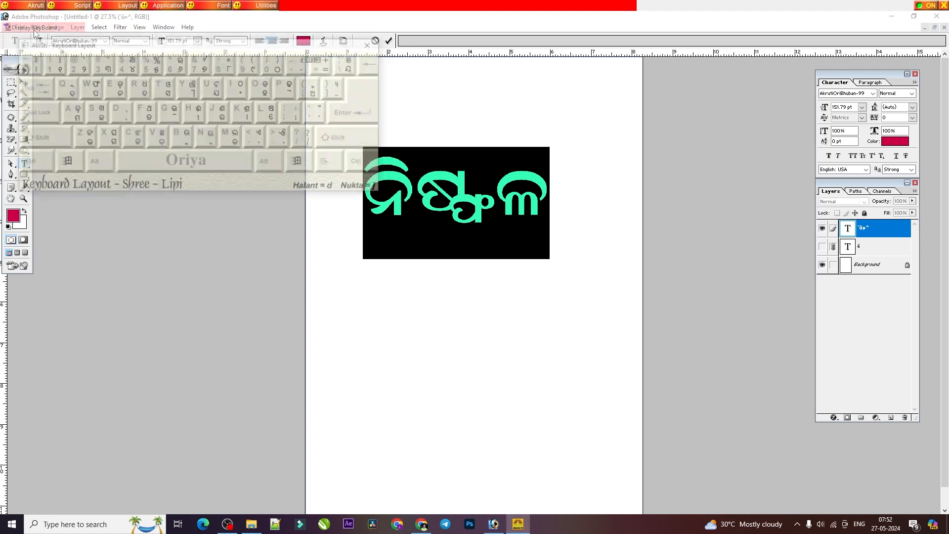
{"action": "left_click_drag", "start_coordinate": [198, 45], "coordinate": [288, 81]}
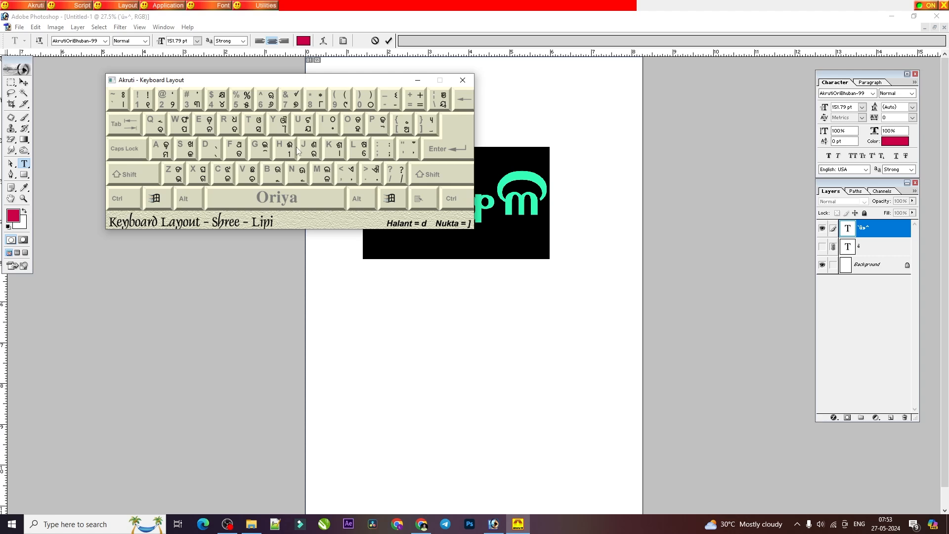
{"action": "left_click", "coordinate": [462, 83]}
{"action": "double_click", "coordinate": [429, 200]}
{"action": "key", "text": "ctrl+a"}
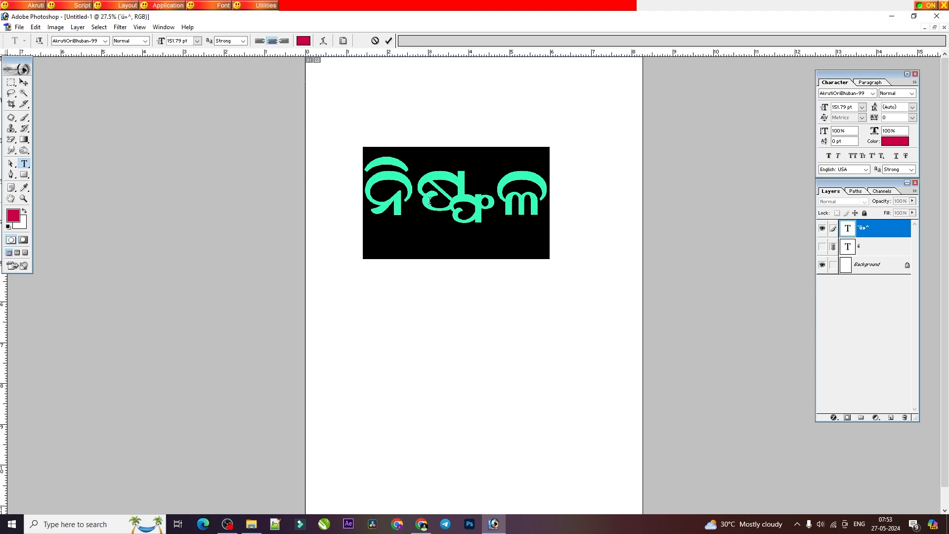
Step: Consult the PDF's ସ + କ lesson and replace ନିଷ୍ଫଳ in Photoshop with the word ପୁରସ୍କାର
{"action": "key", "text": "alt+Tab"}
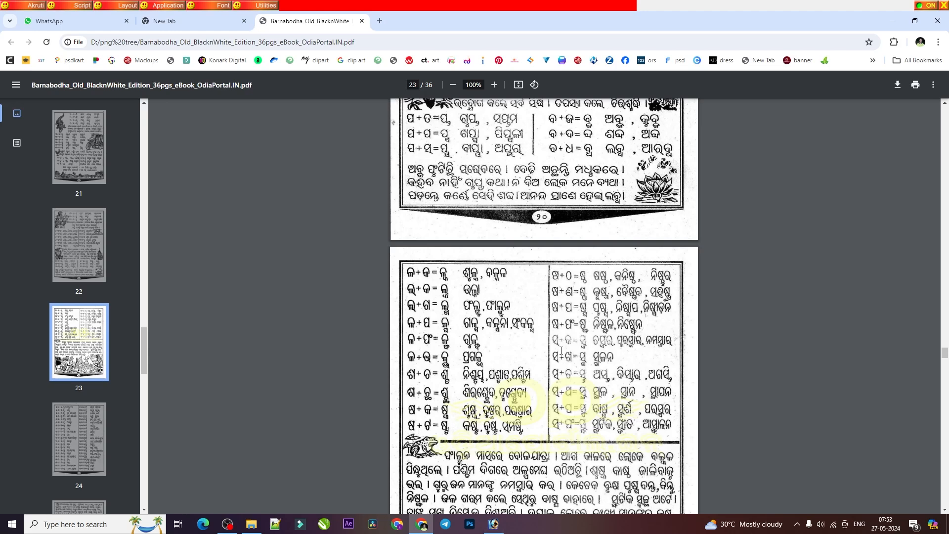
{"action": "left_click", "coordinate": [492, 526]}
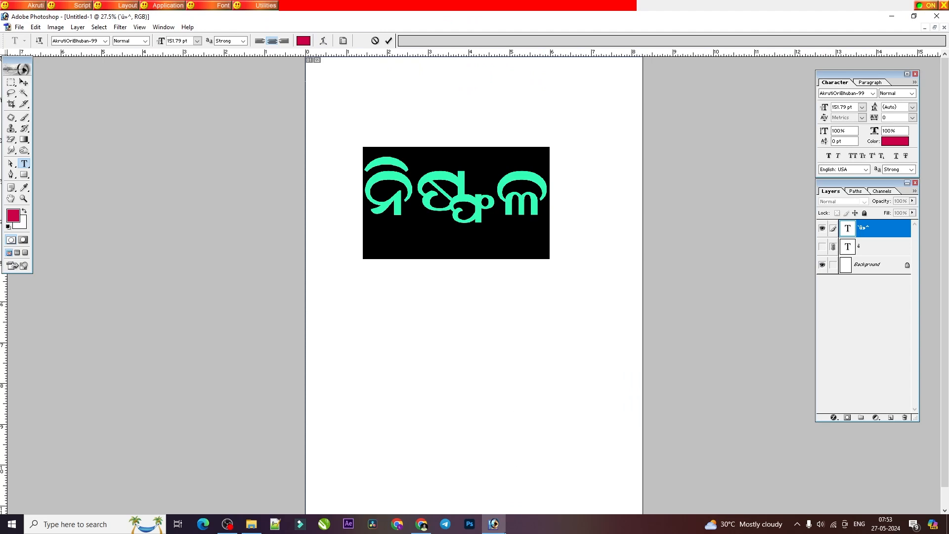
{"action": "key", "text": "alt+Tab"}
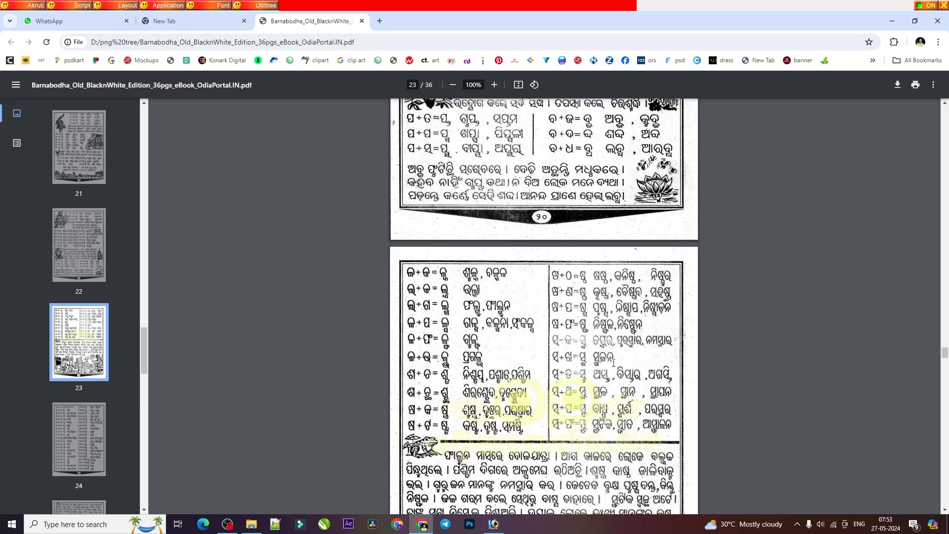
{"action": "left_click", "coordinate": [494, 524]}
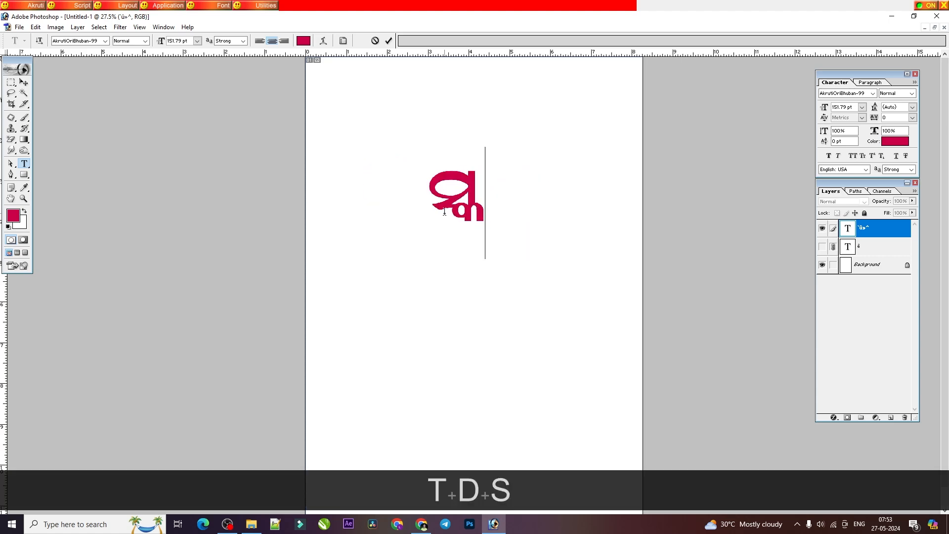
{"action": "key", "text": "BackSpace"}
{"action": "key", "text": "BackSpace"}
{"action": "type", "text": "wbj"}
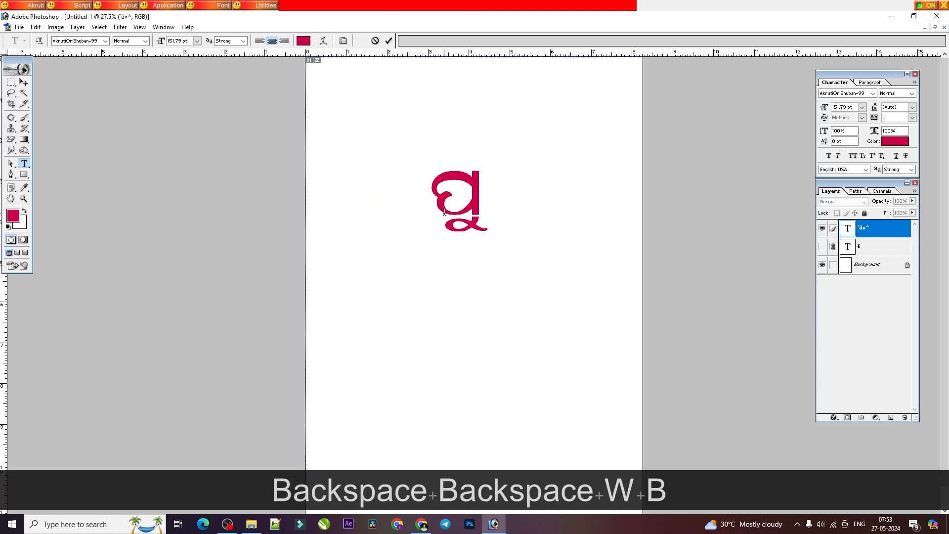
{"action": "type", "text": "tdskj"}
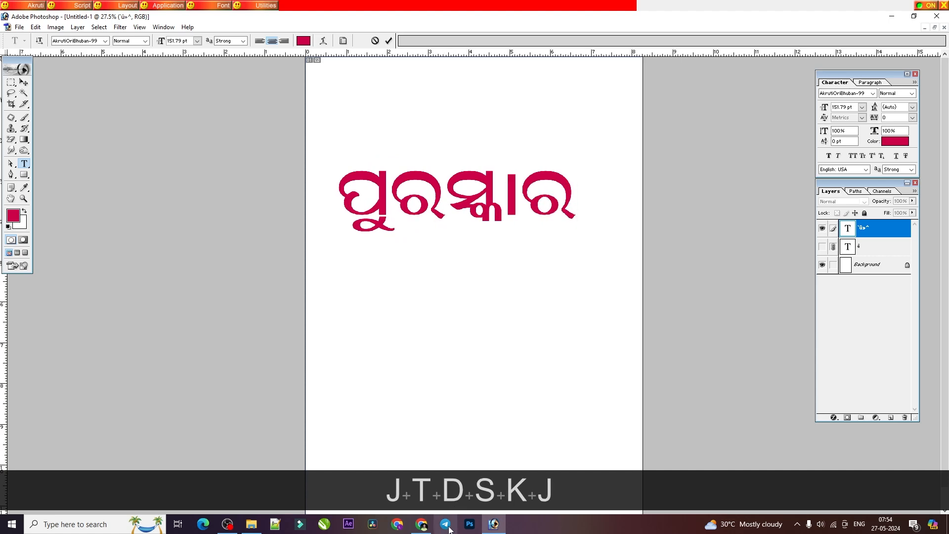
Step: Consult the PDF's ସ + ଖ lesson and replace ପୁରସ୍କାର in Photoshop with the word ସ୍ଖଳନ
{"action": "left_click", "coordinate": [423, 530]}
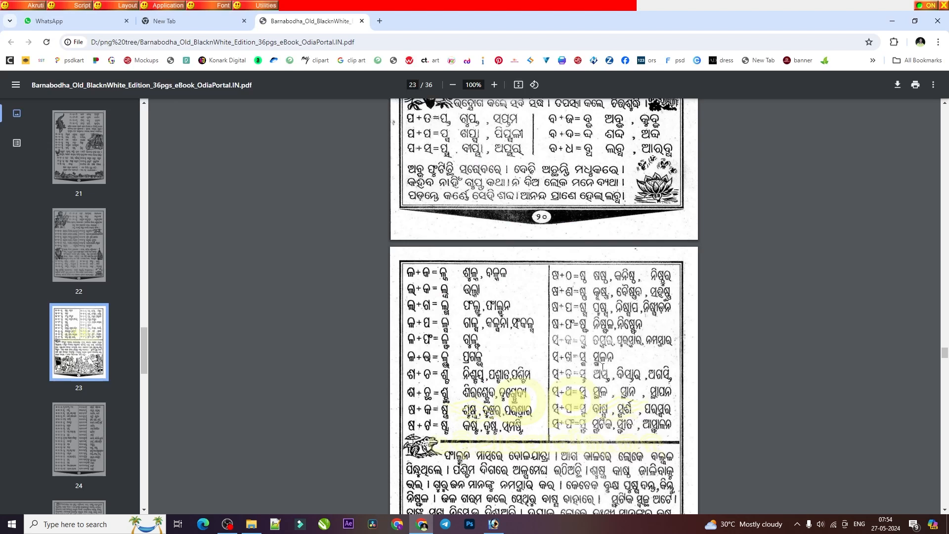
{"action": "left_click", "coordinate": [493, 523]}
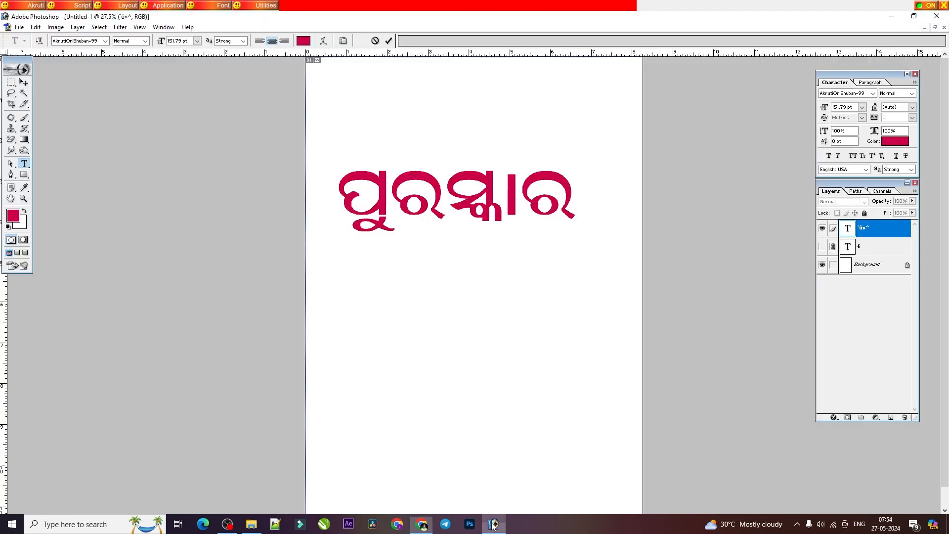
{"action": "double_click", "coordinate": [402, 187]}
{"action": "type", "text": "tdS"}
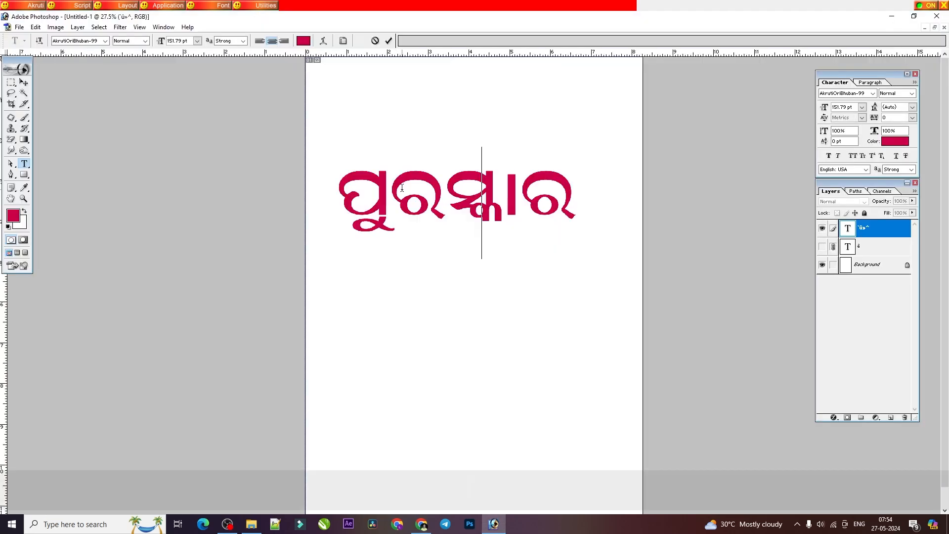
{"action": "type", "text": "me"}
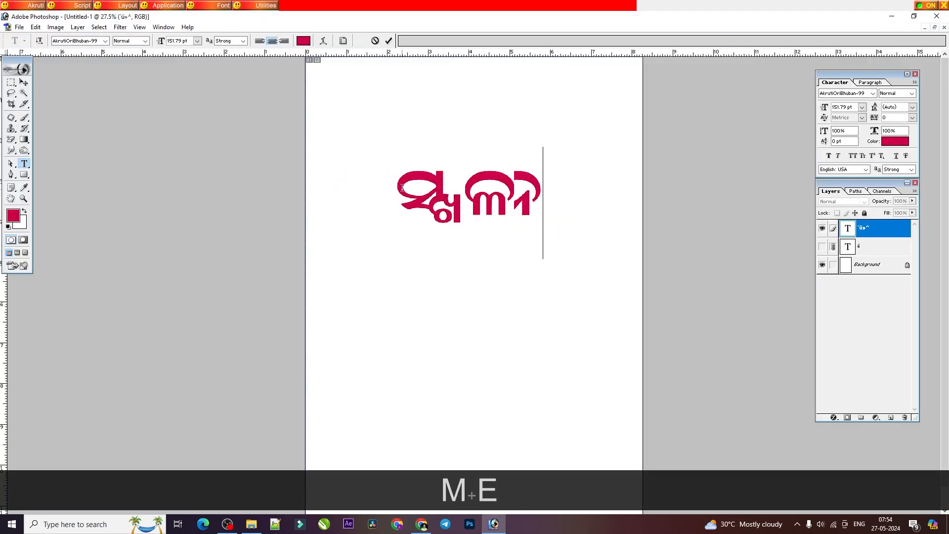
Step: Clear ସ୍ଖଳନ and try repeatedly to retype the standalone conjunct ସ୍ଖ
{"action": "key", "text": "BackSpace"}
{"action": "key", "text": "BackSpace"}
{"action": "key", "text": "BackSpace"}
{"action": "type", "text": "tdS"}
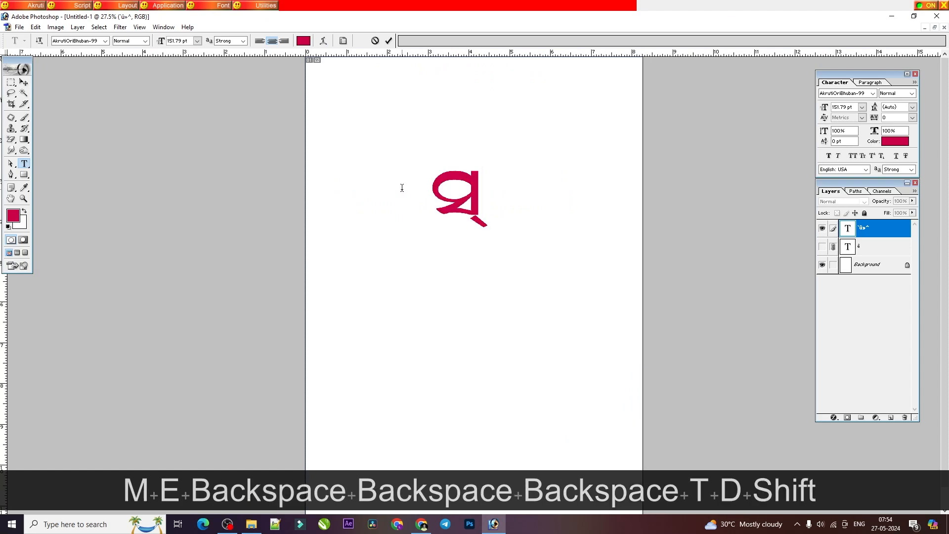
{"action": "key", "text": "BackSpace"}
{"action": "key", "text": "BackSpace"}
{"action": "type", "text": "tDsS"}
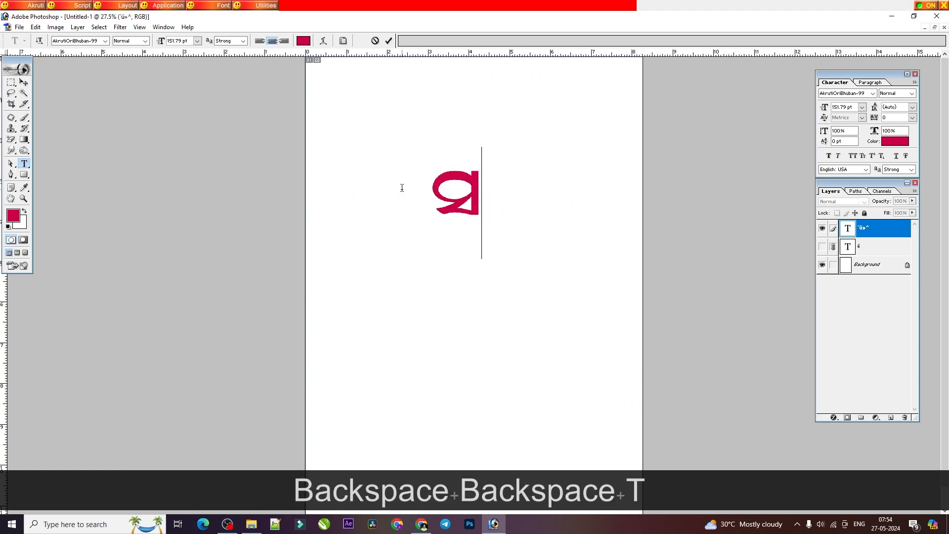
{"action": "key", "text": "BackSpace"}
{"action": "key", "text": "BackSpace"}
{"action": "key", "text": "BackSpace"}
{"action": "type", "text": "td"}
{"action": "key", "text": "BackSpace"}
{"action": "key", "text": "BackSpace"}
{"action": "key", "text": "BackSpace"}
{"action": "type", "text": "t"}
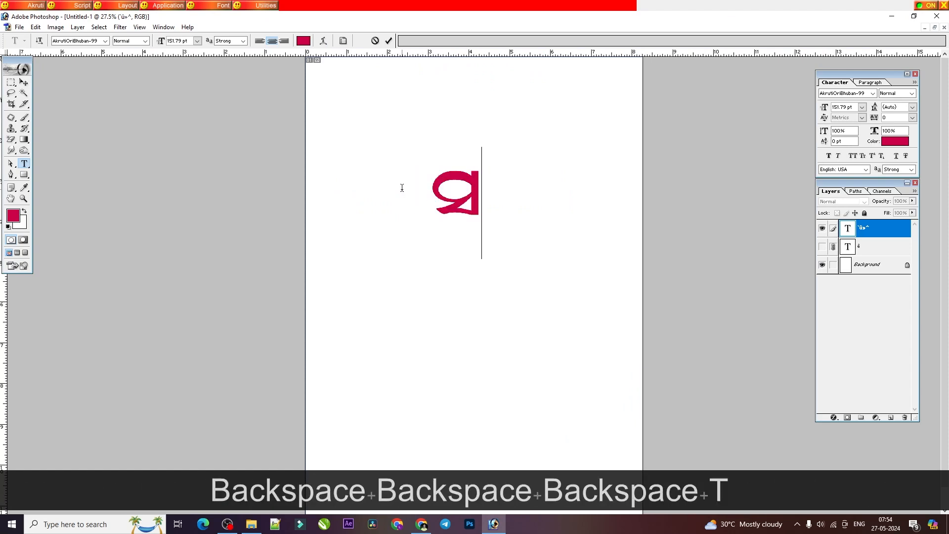
{"action": "type", "text": "dS"}
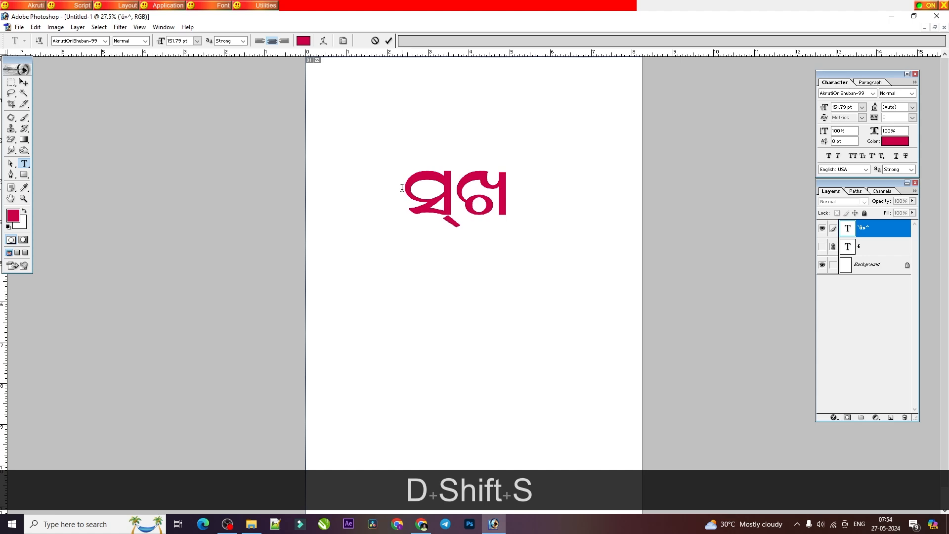
Step: Delete the separate ସ୍ and ଖ characters and enter them again as the conjunct ସ୍ଖ
{"action": "key", "text": "BackSpace"}
{"action": "key", "text": "BackSpace"}
{"action": "key", "text": "BackSpace"}
{"action": "key", "text": "BackSpace"}
Step: Clear the standalone ସ୍ଖ and enter the word ସ୍ଖଳନ
{"action": "type", "text": "tdS"}
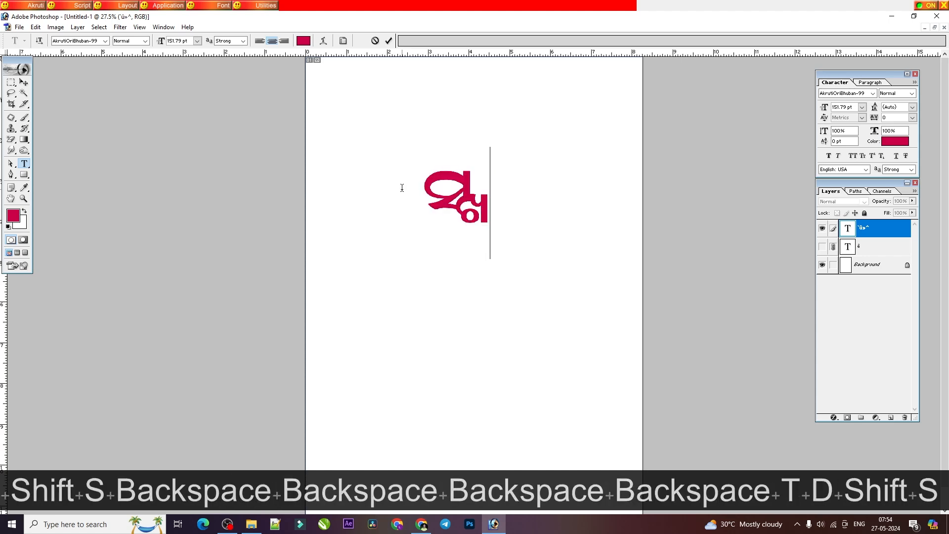
{"action": "key", "text": "BackSpace"}
{"action": "key", "text": "BackSpace"}
{"action": "key", "text": "BackSpace"}
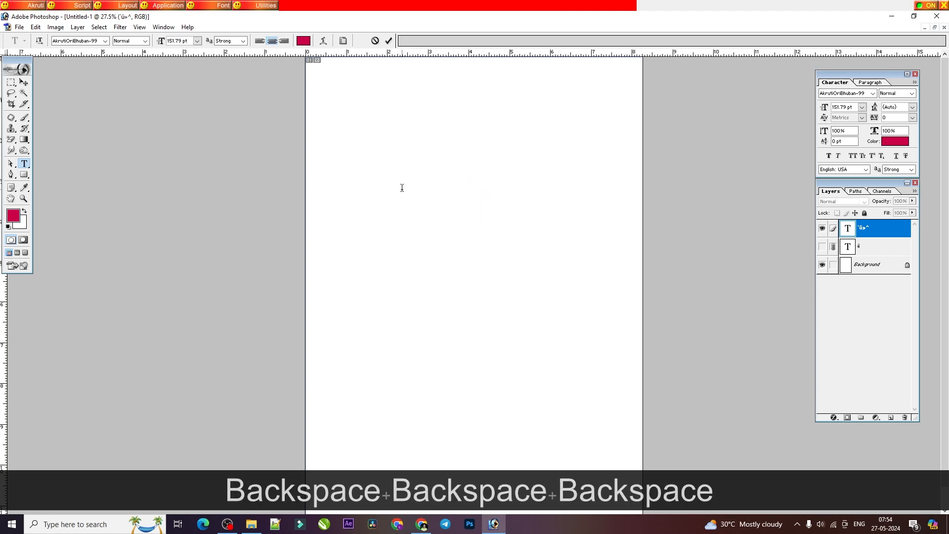
{"action": "type", "text": "tdS"}
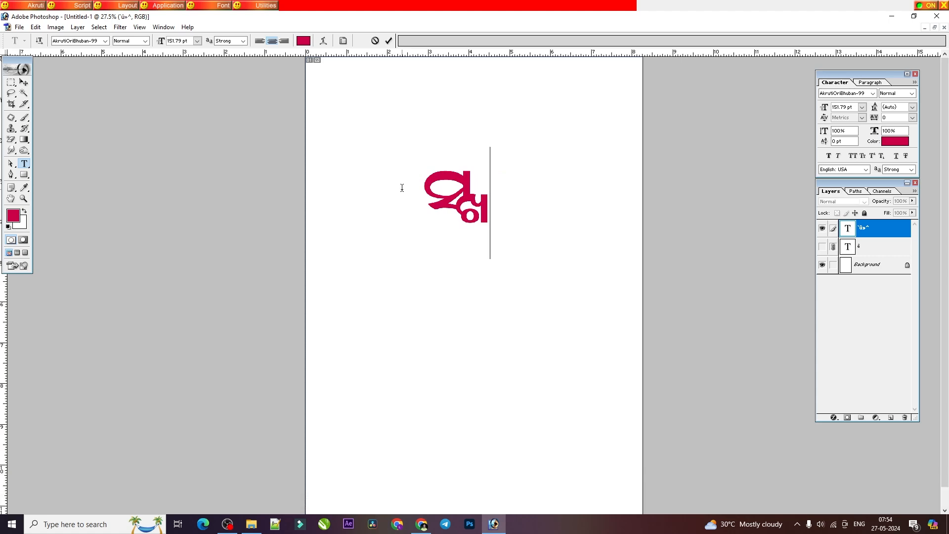
{"action": "type", "text": "me"}
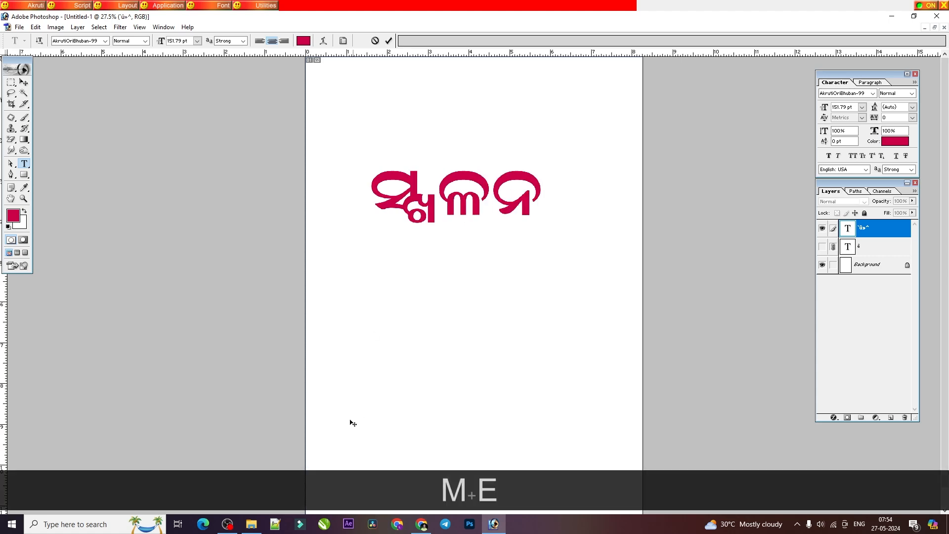
Step: Consult the PDF's ସ + ତ lesson and replace ସ୍ଖଳନ in Photoshop with the conjunct ସ୍ତ
{"action": "left_click", "coordinate": [421, 523]}
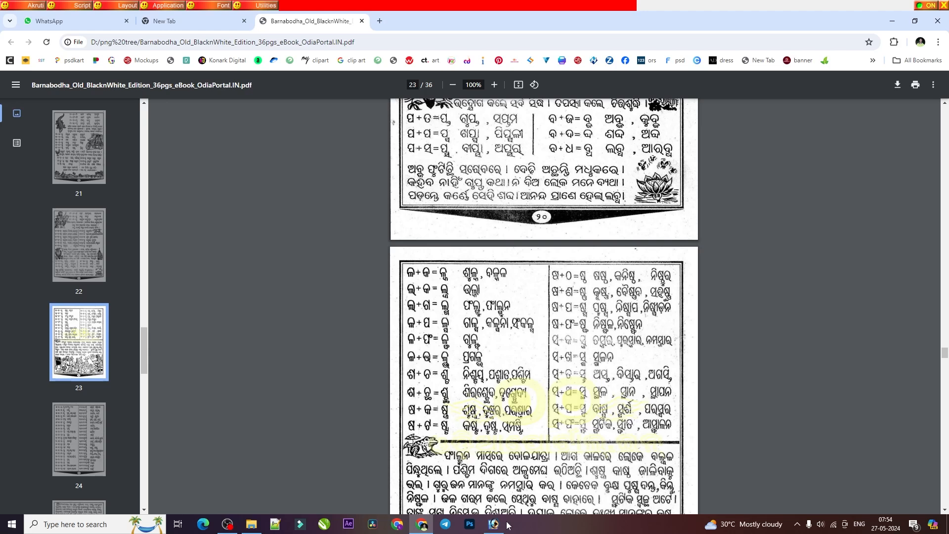
{"action": "mouse_move", "coordinate": [489, 529]}
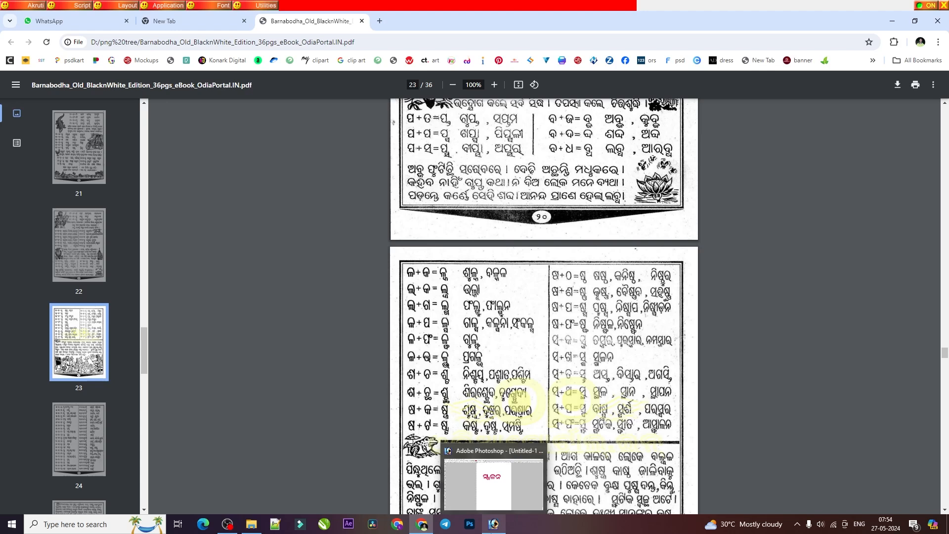
{"action": "left_click", "coordinate": [485, 504]}
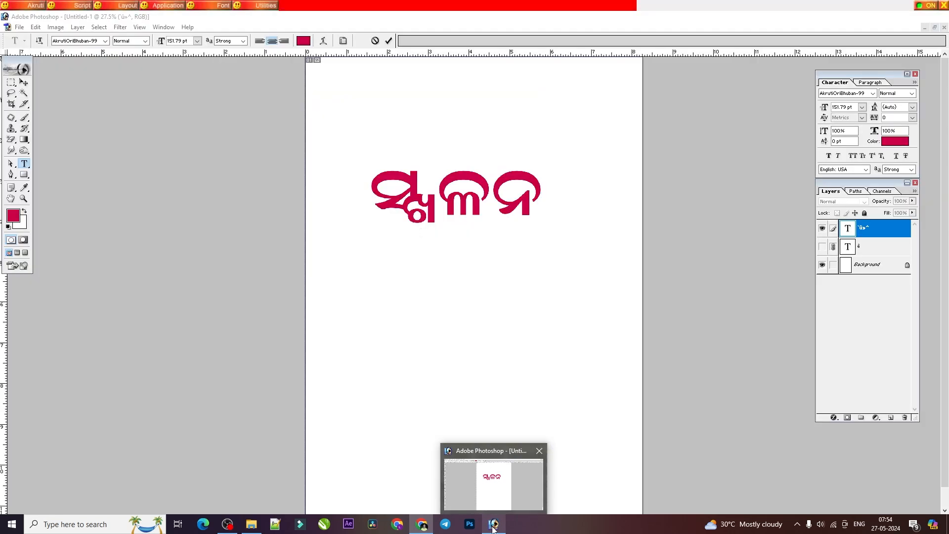
{"action": "key", "text": "shift+Left"}
{"action": "key", "text": "shift+Left"}
{"action": "key", "text": "shift+Left"}
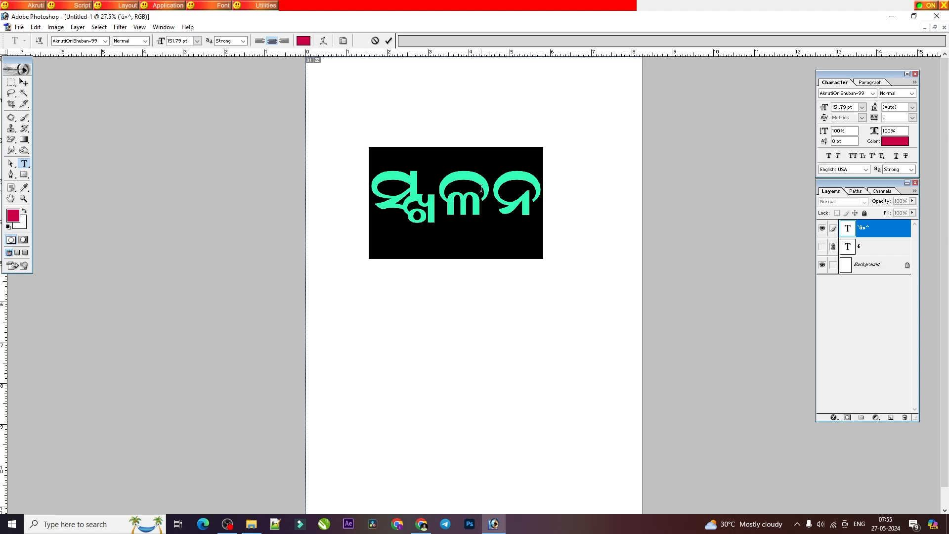
{"action": "key", "text": "BackSpace"}
{"action": "key", "text": "BackSpace"}
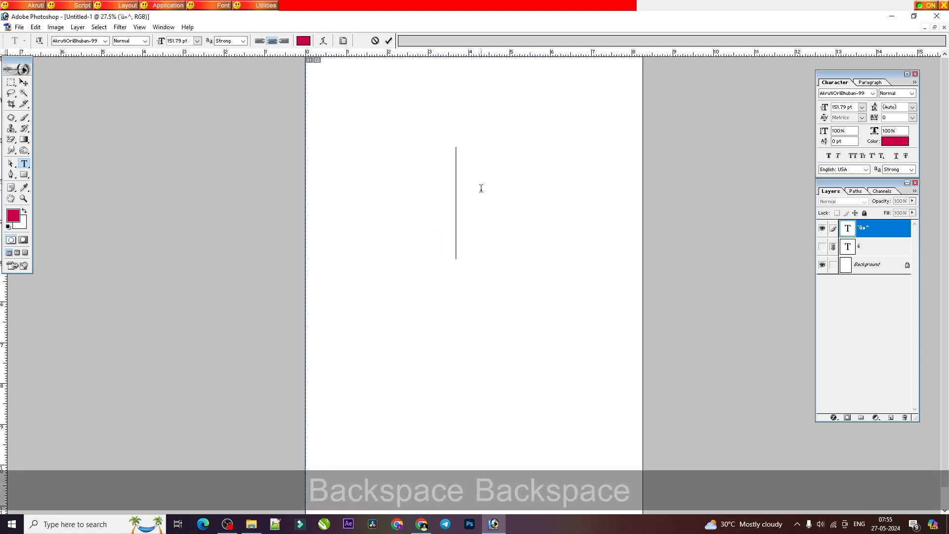
{"action": "type", "text": "td"}
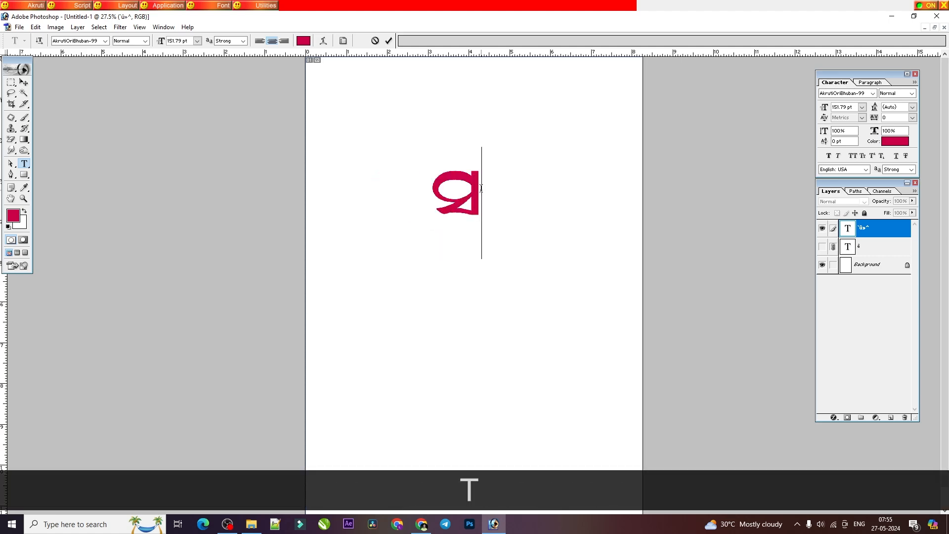
{"action": "type", "text": "f"}
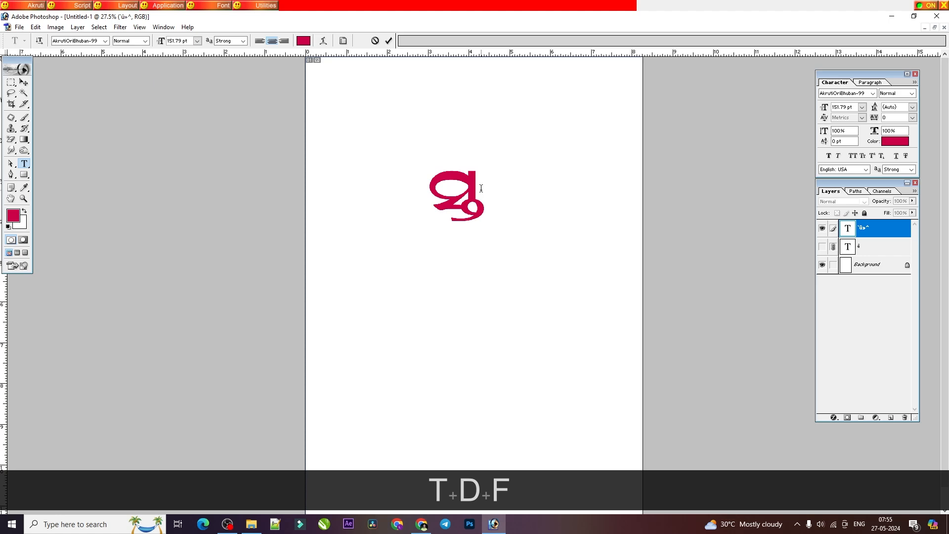
Step: Clear the standalone ସ୍ତ and enter the word ଅଗସ୍ତି, ending it with the ି sign
{"action": "key", "text": "BackSpace"}
{"action": "key", "text": "BackSpace"}
{"action": "key", "text": "BackSpace"}
{"action": "key", "text": "BackSpace"}
{"action": "key", "text": "BackSpace"}
{"action": "type", "text": "[x"}
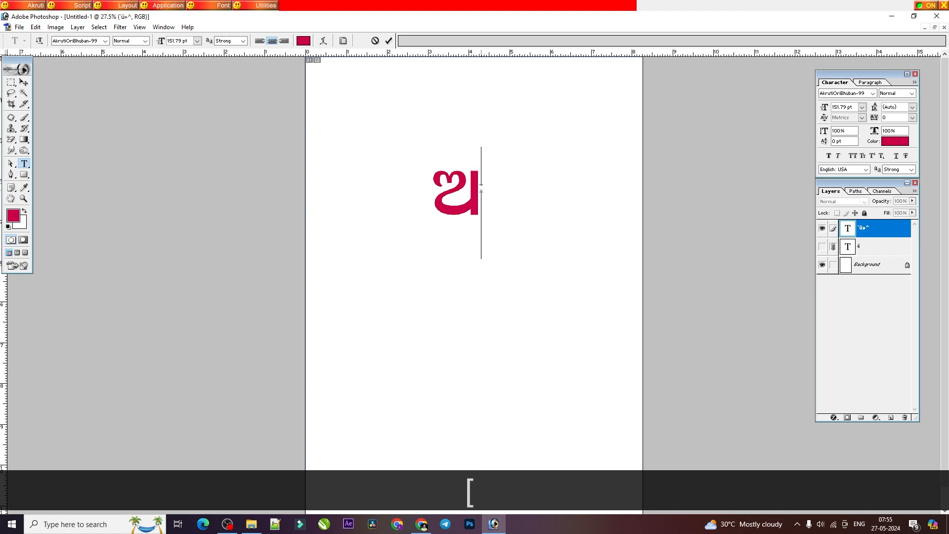
{"action": "type", "text": "td"}
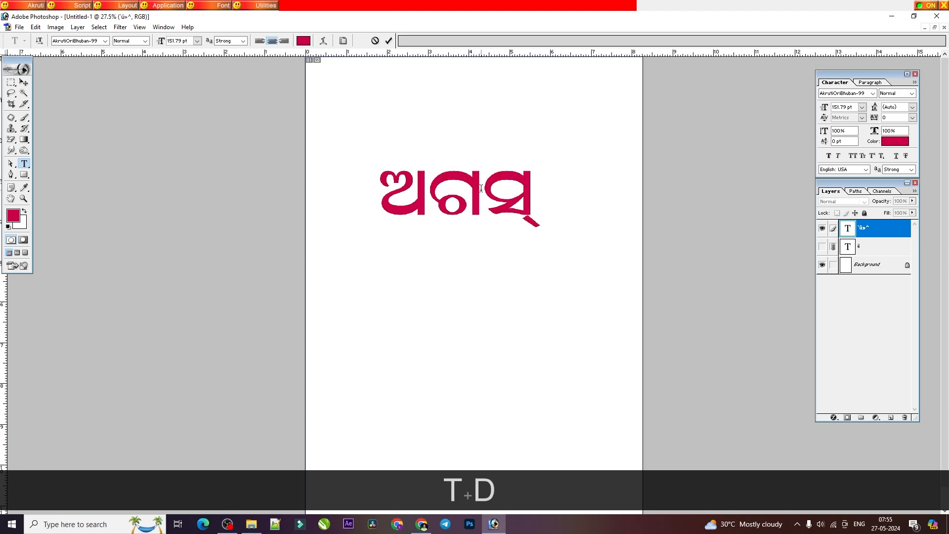
{"action": "type", "text": "f"}
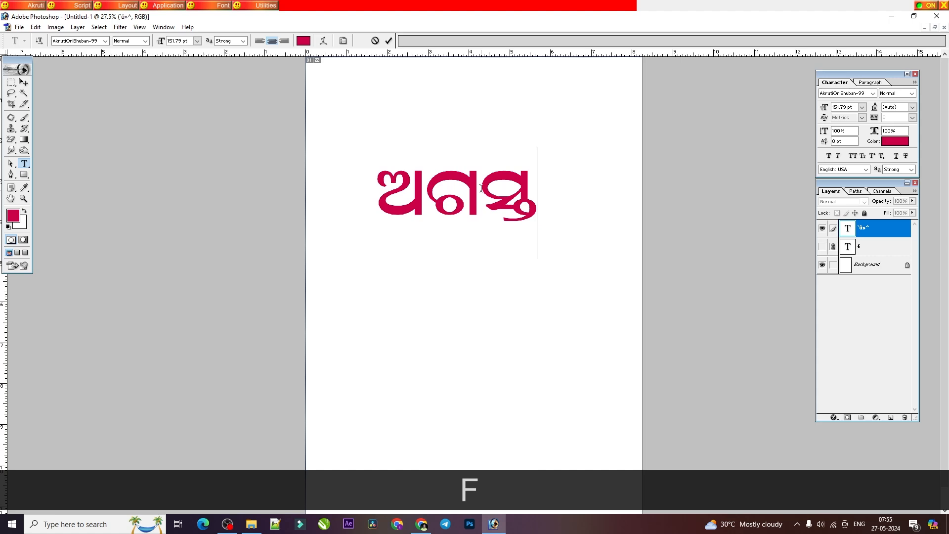
{"action": "type", "text": "g"}
{"action": "key", "text": "BackSpace"}
{"action": "type", "text": "g"}
Step: Switch to the Barnabodha PDF in the browser to consult the ସ conjunct lessons on page 23
{"action": "left_click", "coordinate": [420, 524]}
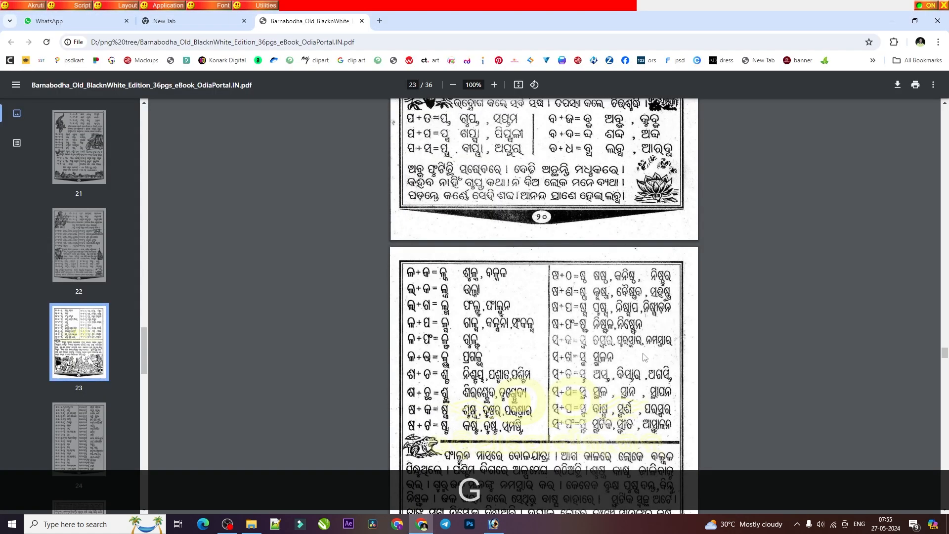
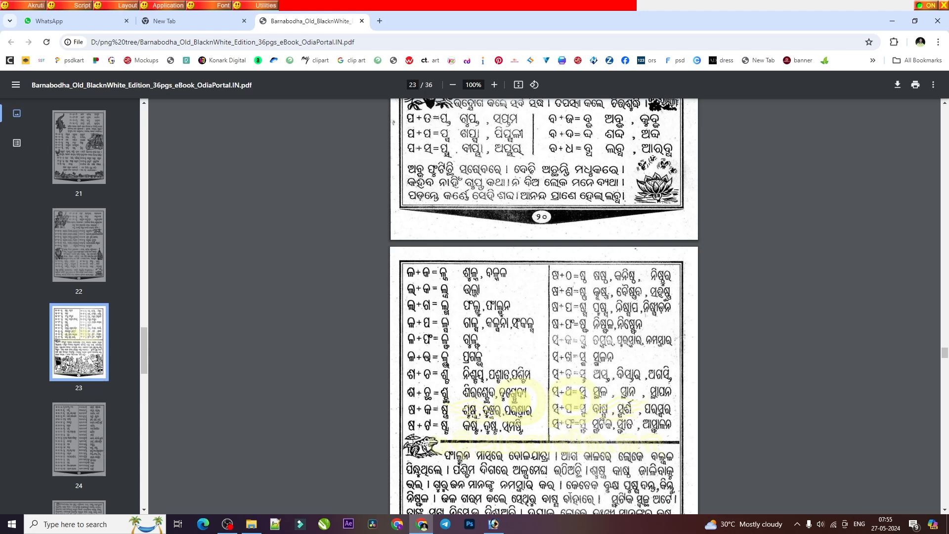
Step: Switch to Photoshop and replace the word in the top text layer with ବାସ୍ପ
{"action": "left_click", "coordinate": [493, 524]}
{"action": "double_click", "coordinate": [444, 217]}
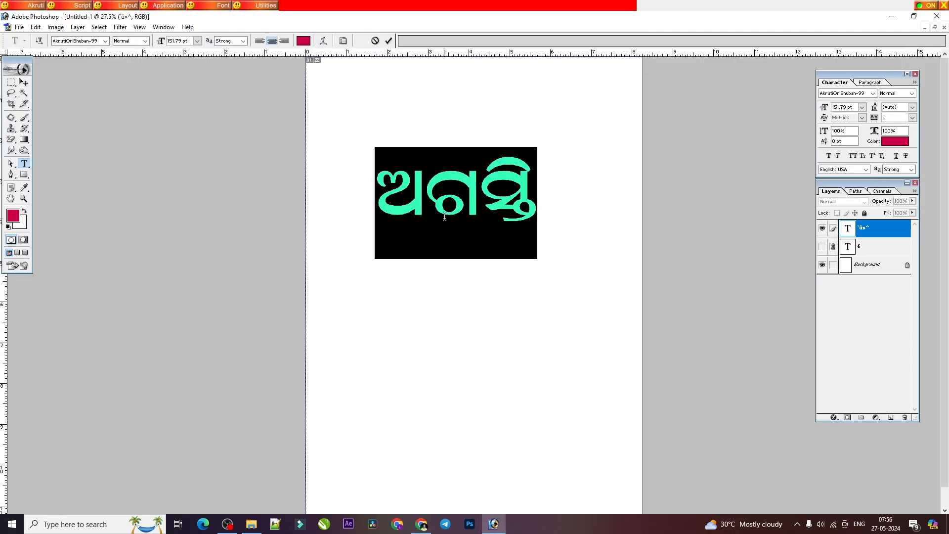
{"action": "type", "text": "tdw"}
{"action": "key", "text": "BackSpace"}
{"action": "key", "text": "BackSpace"}
{"action": "type", "text": "qktdw"}
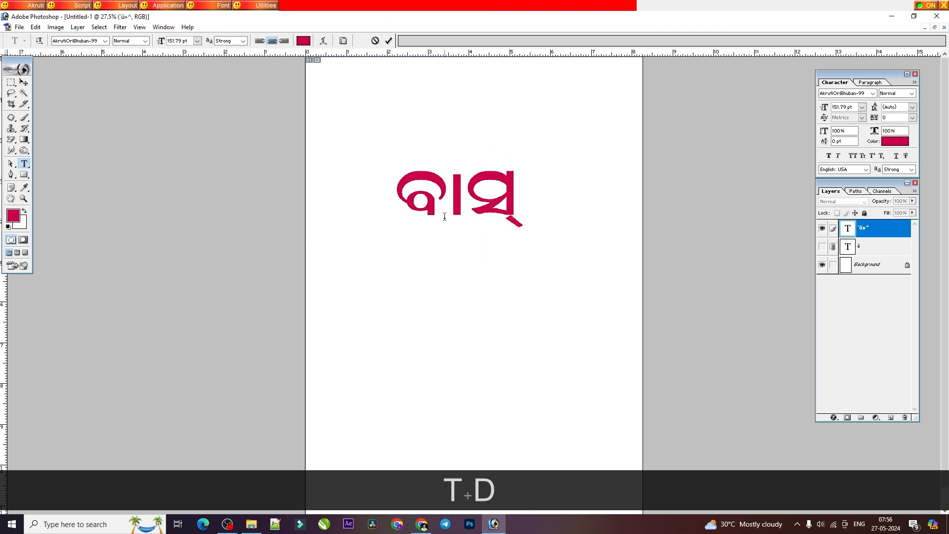
Step: Consult the primer PDF in Chrome and replace the Photoshop text with the word ଆସ୍ଫାଳନ
{"action": "left_click", "coordinate": [423, 528]}
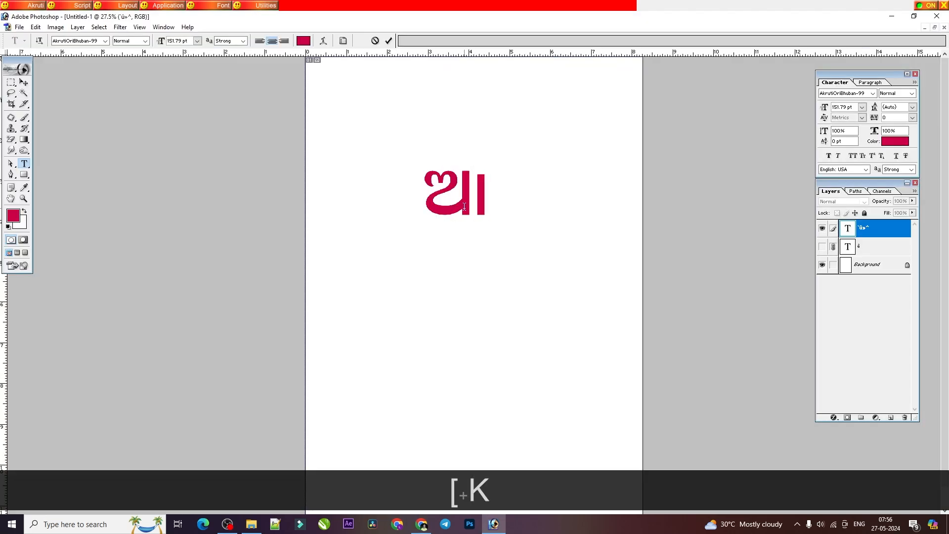
{"action": "type", "text": "tdWkme"}
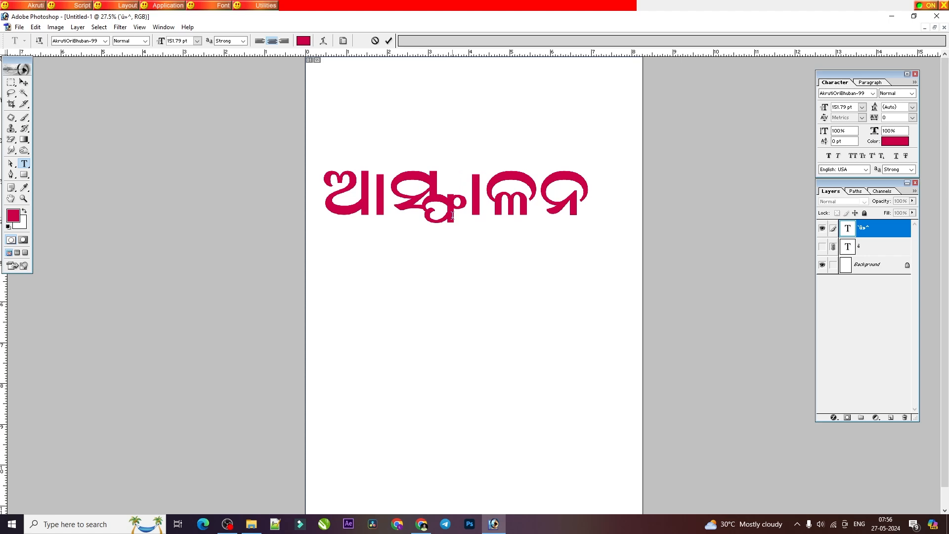
Step: Clear the word and enter only the conjunct ସ୍ଫ in the text layer
{"action": "key", "text": "BackSpace"}
{"action": "key", "text": "BackSpace"}
{"action": "key", "text": "BackSpace"}
{"action": "key", "text": "BackSpace"}
{"action": "key", "text": "BackSpace"}
{"action": "key", "text": "BackSpace"}
{"action": "key", "text": "BackSpace"}
{"action": "type", "text": "tdW"}
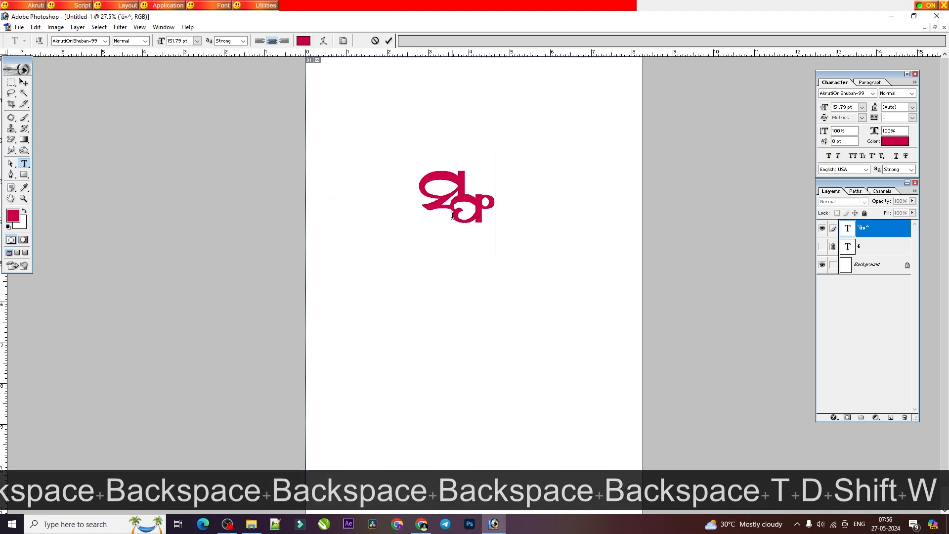
Step: Replace the lone conjunct with the full word ଆସ୍ଫାଳନ
{"action": "key", "text": "BackSpace"}
{"action": "key", "text": "BackSpace"}
{"action": "type", "text": "[ktdWkm"}
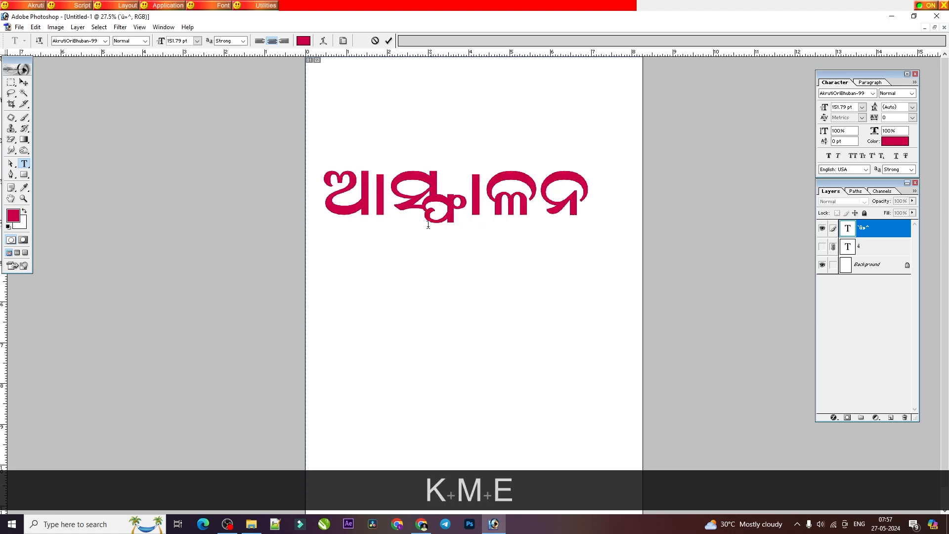
Step: Bring page 24 of the primer PDF into view in Chrome and select the word ଆସ୍ଫାଳନ in Photoshop
{"action": "key", "text": "alt+Tab"}
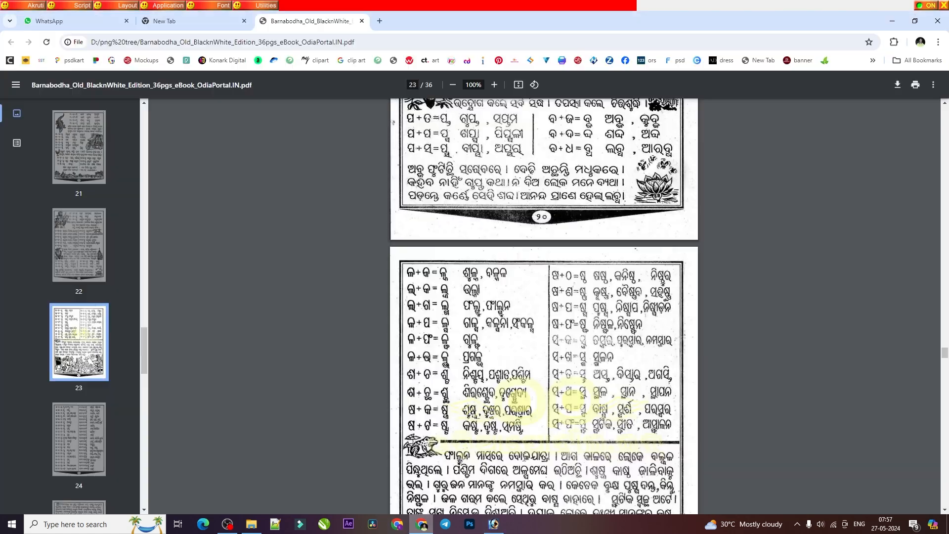
{"action": "scroll", "coordinate": [531, 382], "scroll_direction": "down", "scroll_amount": 10}
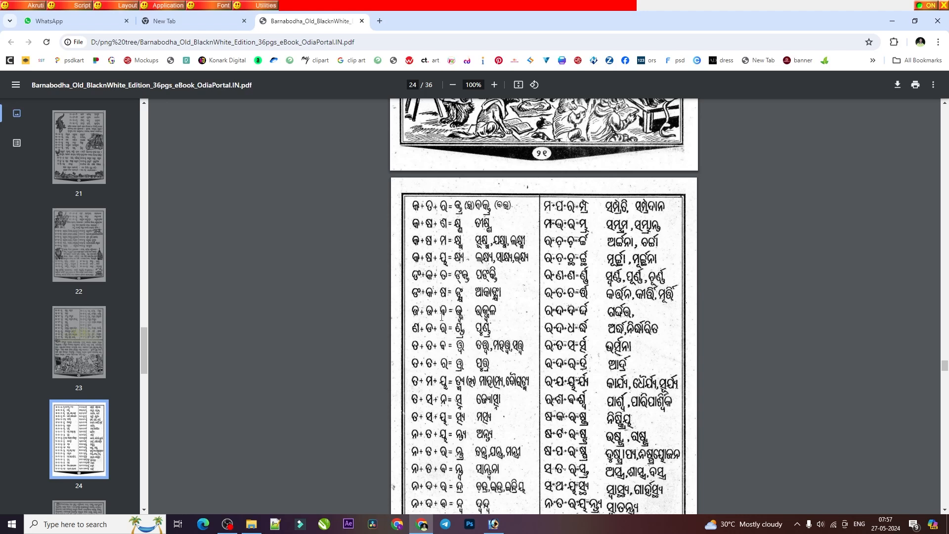
{"action": "left_click", "coordinate": [493, 524]}
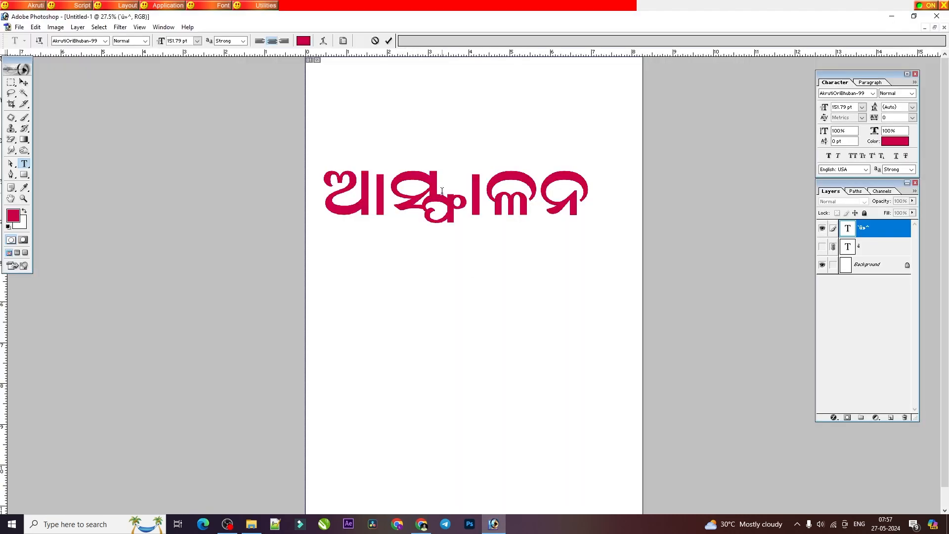
{"action": "triple_click", "coordinate": [442, 192]}
{"action": "key", "text": "alt+Tab"}
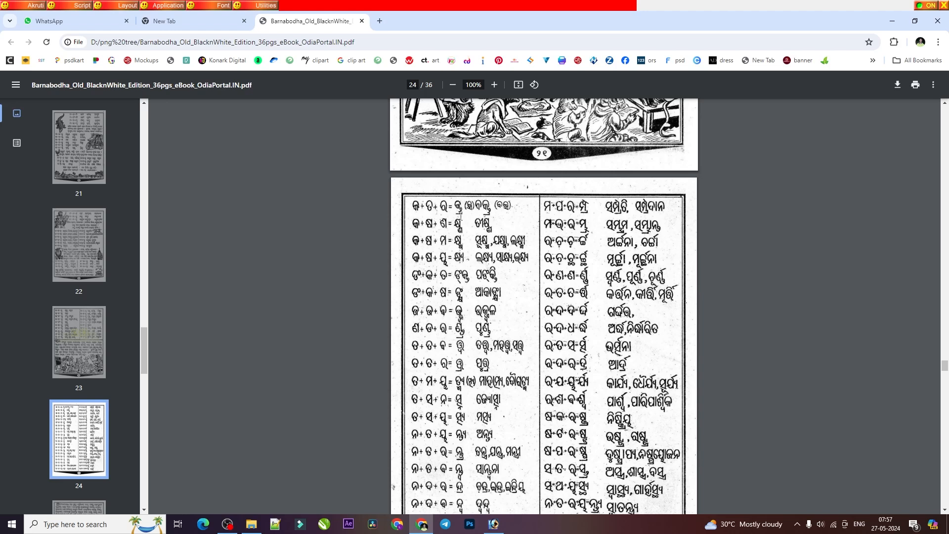
Step: Try the conjunct କ୍ତ୍ର in the Photoshop text layer, erase it, and close the Kaspersky news window
{"action": "left_click", "coordinate": [493, 523]}
{"action": "type", "text": "sdfdj"}
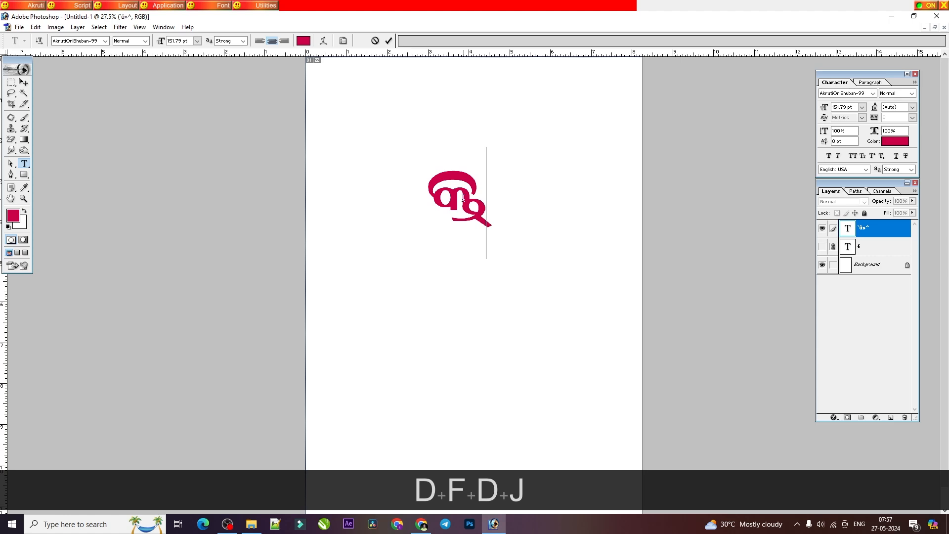
{"action": "key", "text": "BackSpace"}
{"action": "key", "text": "BackSpace"}
{"action": "key", "text": "BackSpace"}
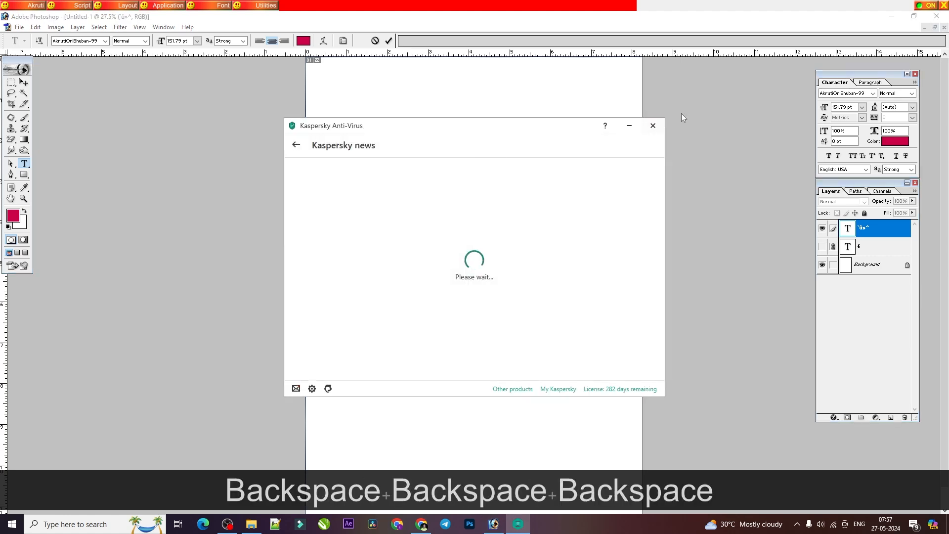
{"action": "left_click", "coordinate": [652, 126]}
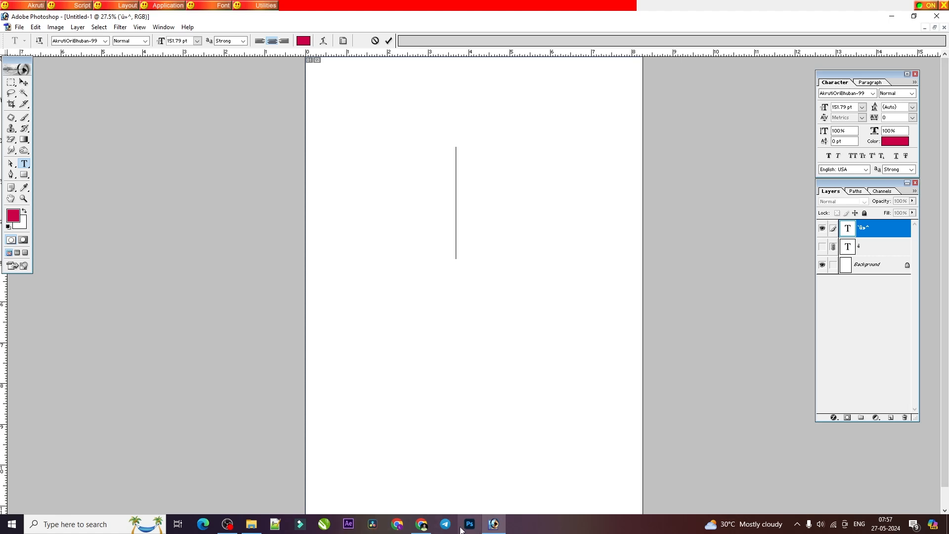
Step: Check the first conjunct on page 24 of the primer and enter କ୍ତ୍ର in the empty text layer
{"action": "left_click", "coordinate": [421, 524]}
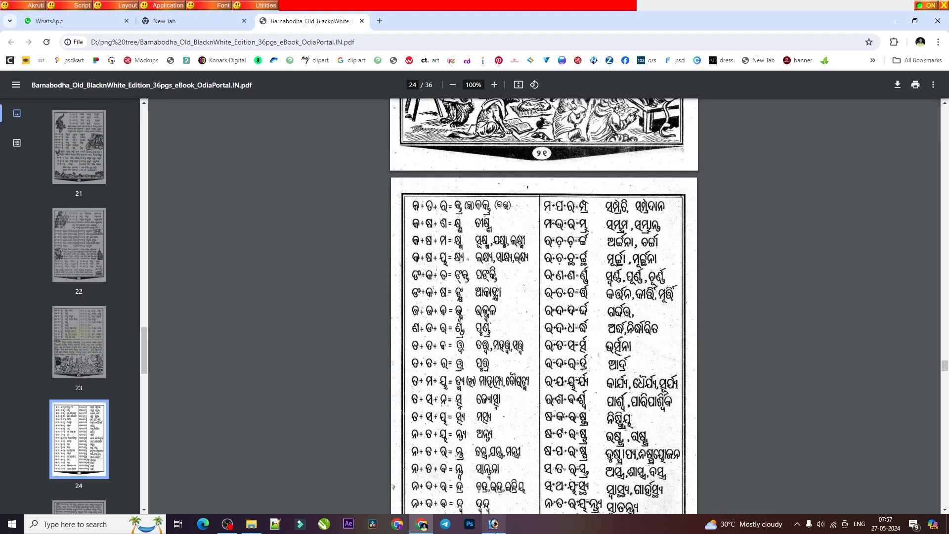
{"action": "left_click", "coordinate": [493, 524]}
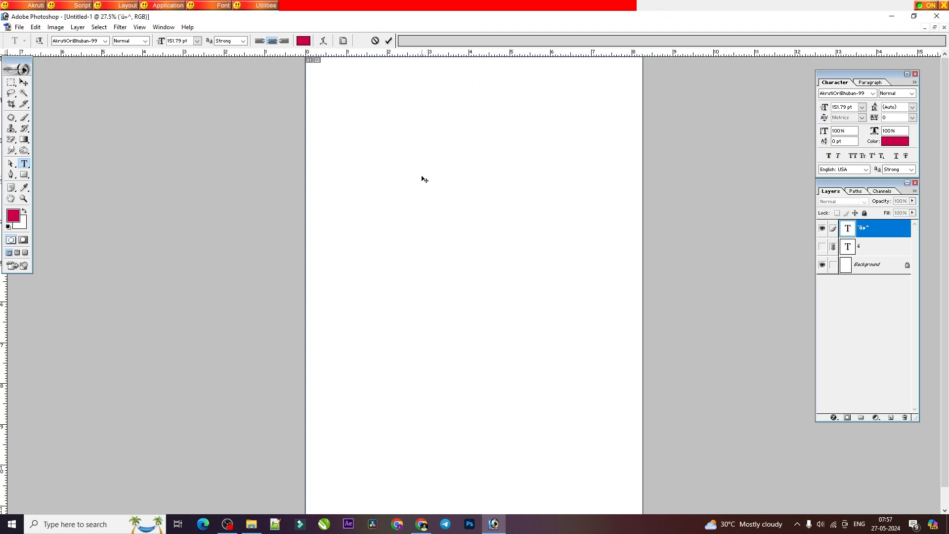
{"action": "type", "text": "sdfdj"}
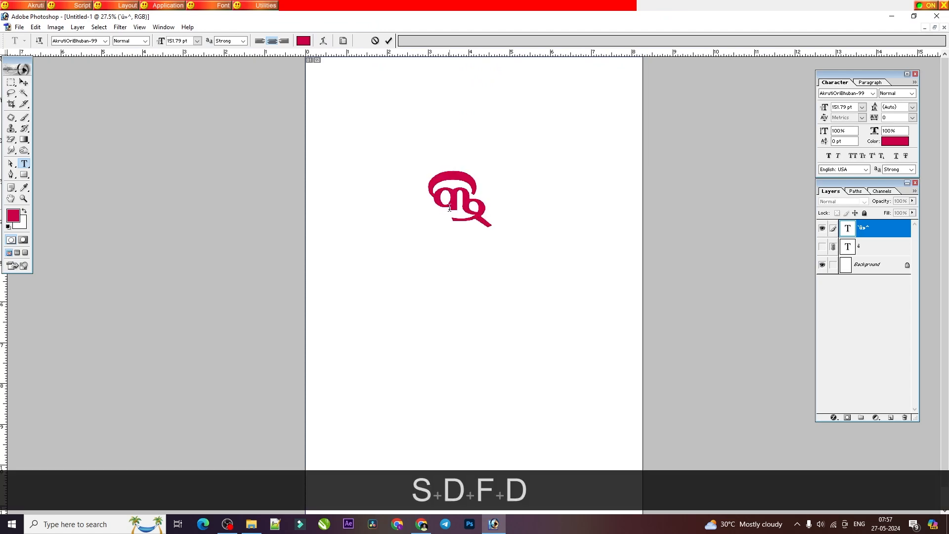
Step: Replace the conjunct କ୍ତ୍ର with its variant form that uses the alternative sign below the letters
{"action": "key", "text": "BackSpace"}
{"action": "key", "text": "BackSpace"}
{"action": "key", "text": "BackSpace"}
{"action": "key", "text": "BackSpace"}
{"action": "type", "text": "sdf}"}
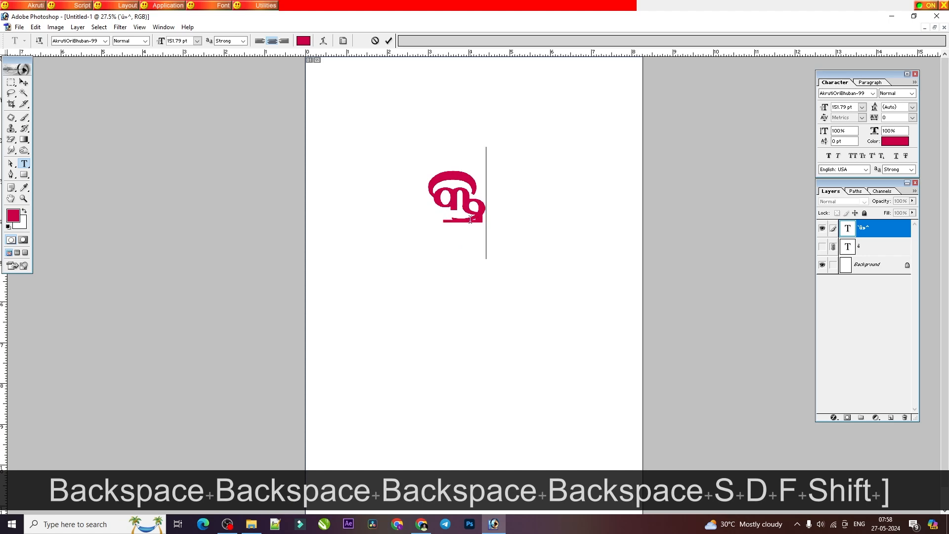
Step: Check the next entry in the primer PDF and replace the selected conjunct in Photoshop with ତିକ୍ଷ୍ଣ
{"action": "double_click", "coordinate": [471, 219]}
{"action": "left_click", "coordinate": [422, 523]}
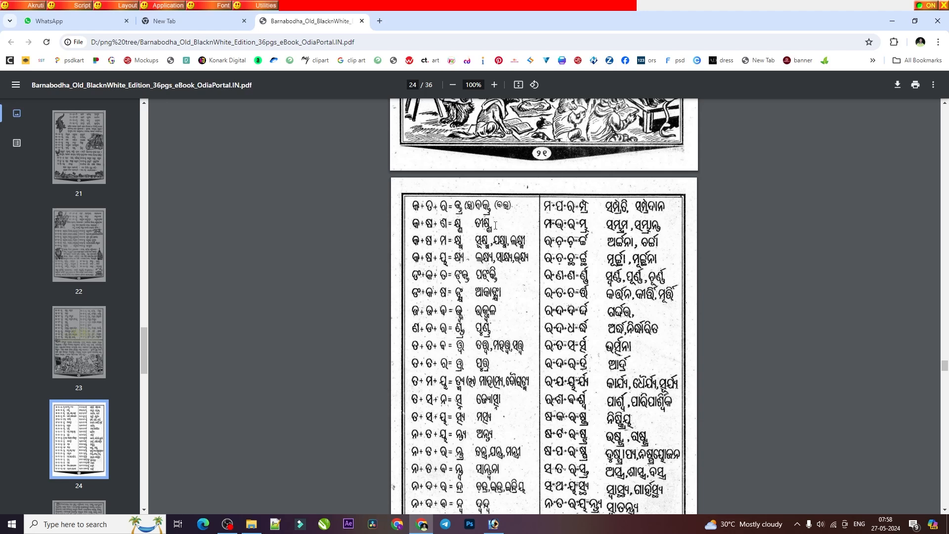
{"action": "left_click", "coordinate": [488, 525]}
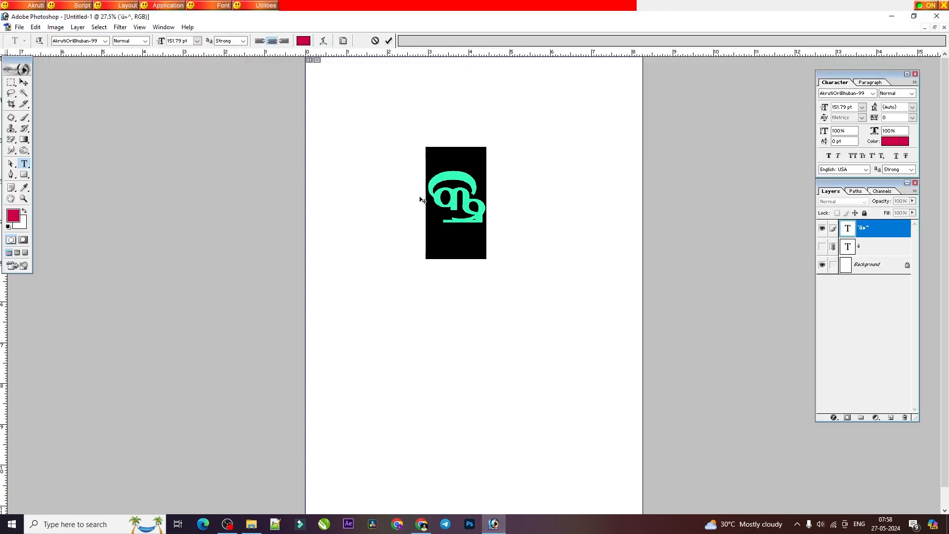
{"action": "type", "text": "fg$dJ"}
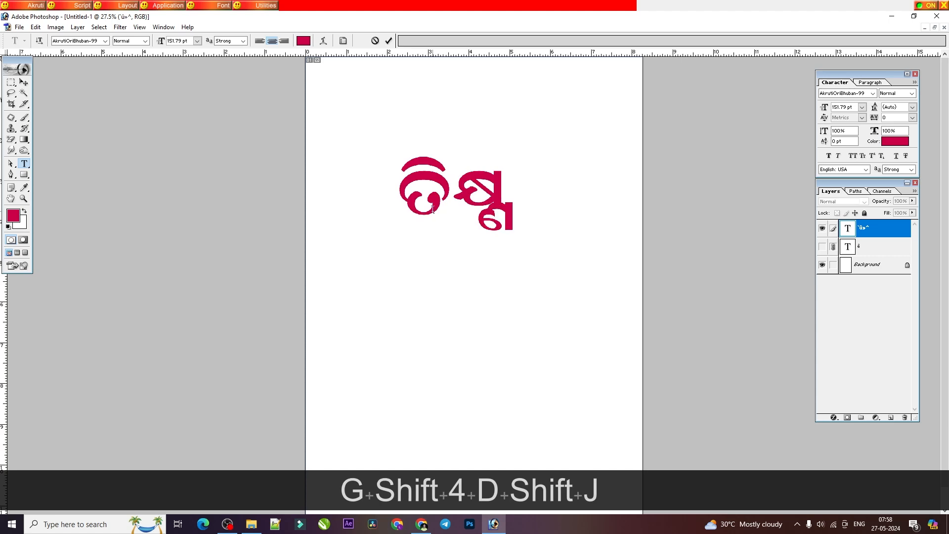
Step: Clear the word and enter only the conjunct କ୍ଷ୍ଣ in the text layer
{"action": "key", "text": "BackSpace"}
{"action": "key", "text": "BackSpace"}
{"action": "key", "text": "BackSpace"}
{"action": "key", "text": "BackSpace"}
{"action": "key", "text": "BackSpace"}
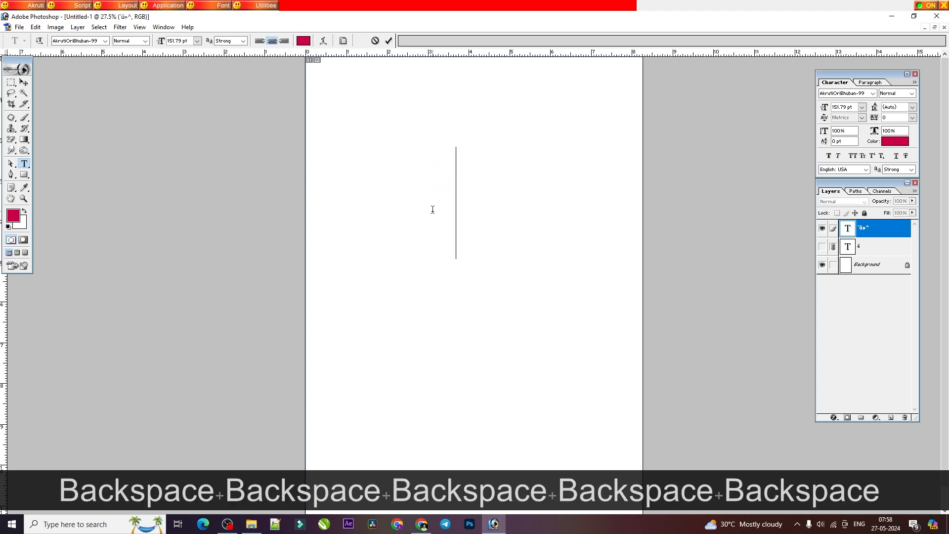
{"action": "type", "text": "$d"}
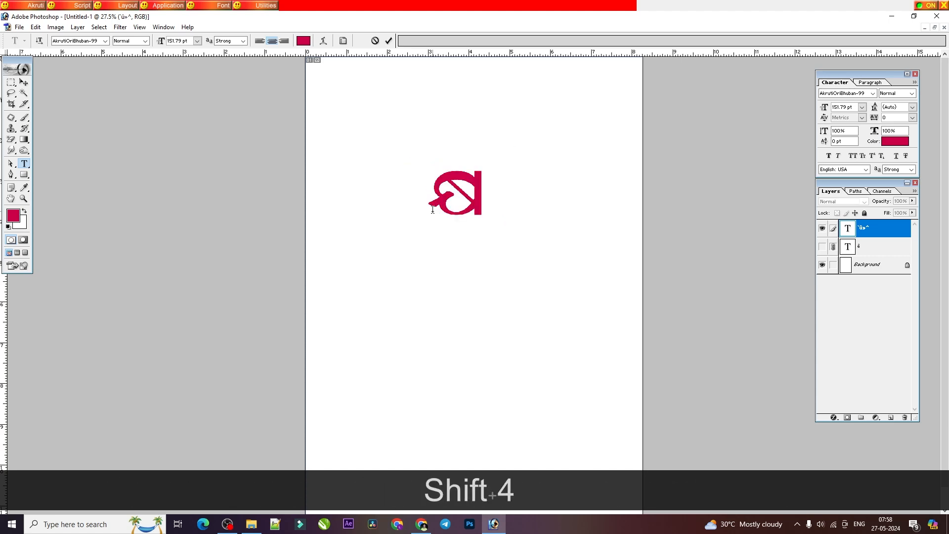
{"action": "type", "text": "J"}
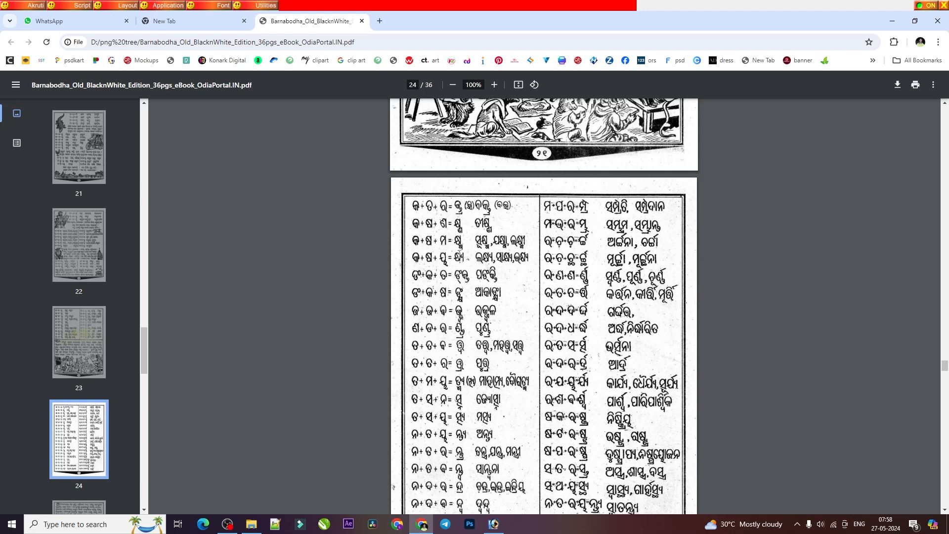
Step: Return to Photoshop and replace the conjunct with କ୍ଷ୍ମ
{"action": "left_click", "coordinate": [494, 524]}
{"action": "double_click", "coordinate": [454, 194]}
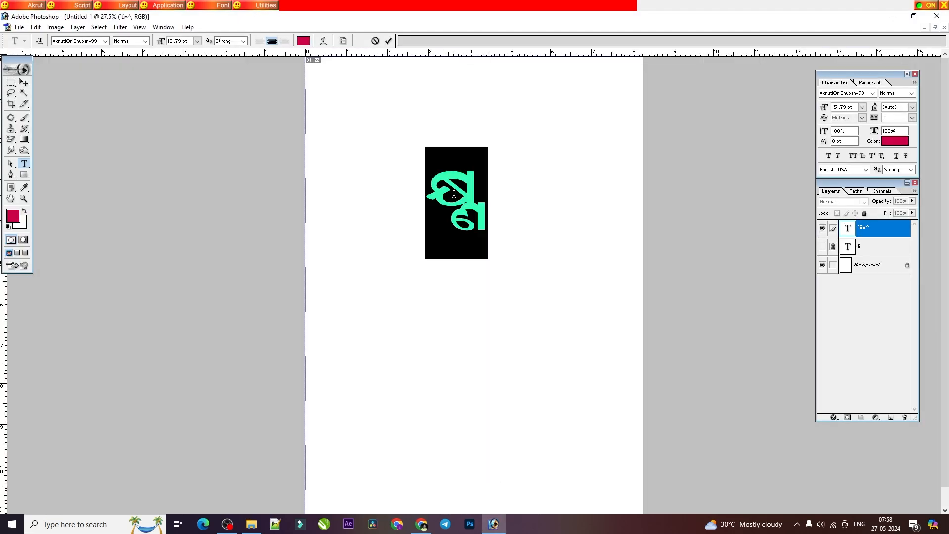
{"action": "type", "text": "$da"}
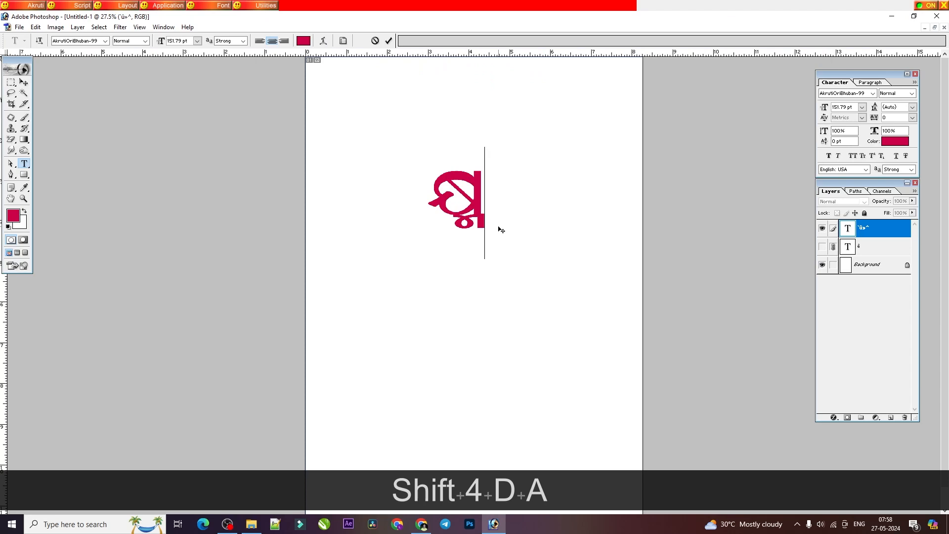
Step: Check the example words in the primer PDF and replace the Photoshop text with ଲକ୍ଷ୍ମୀ
{"action": "left_click", "coordinate": [421, 524]}
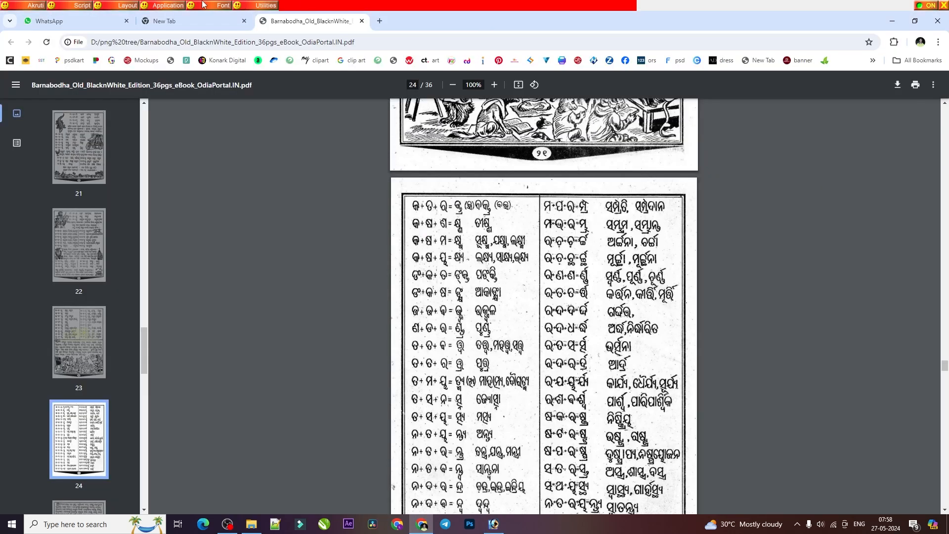
{"action": "left_click", "coordinate": [493, 523]}
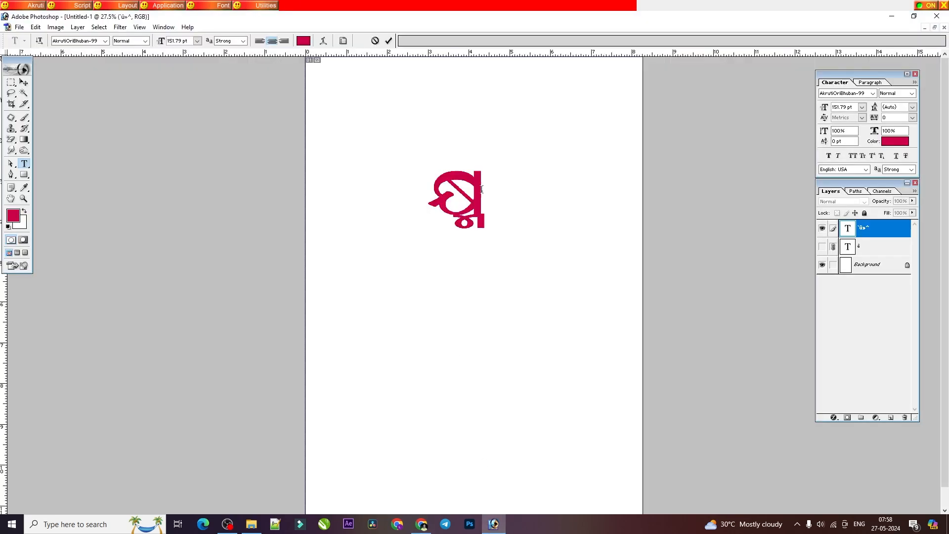
{"action": "double_click", "coordinate": [482, 189]}
{"action": "type", "text": "M4"}
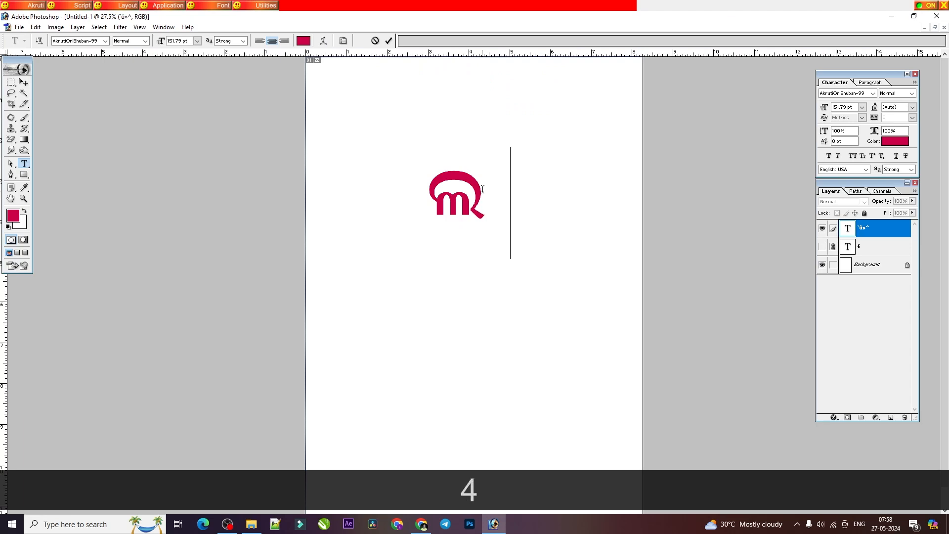
{"action": "key", "text": "BackSpace"}
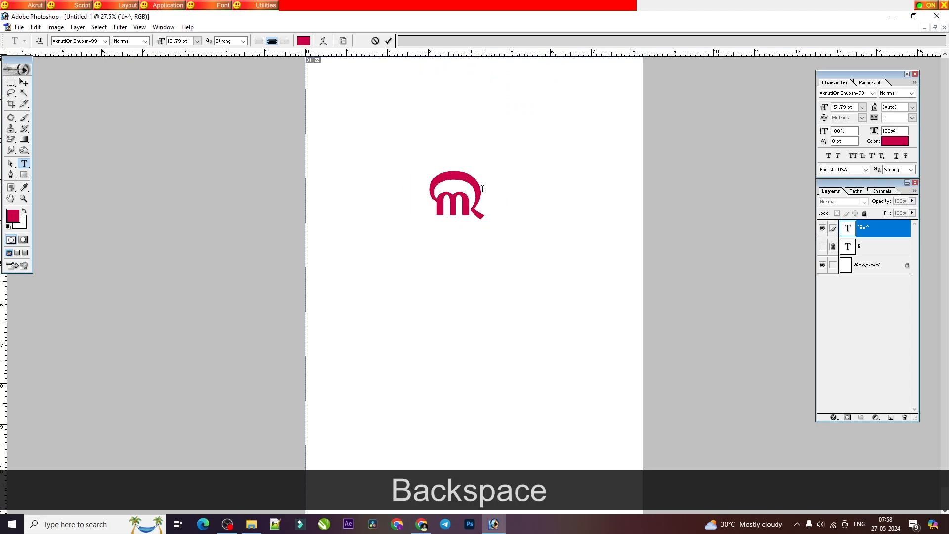
{"action": "type", "text": "$da"}
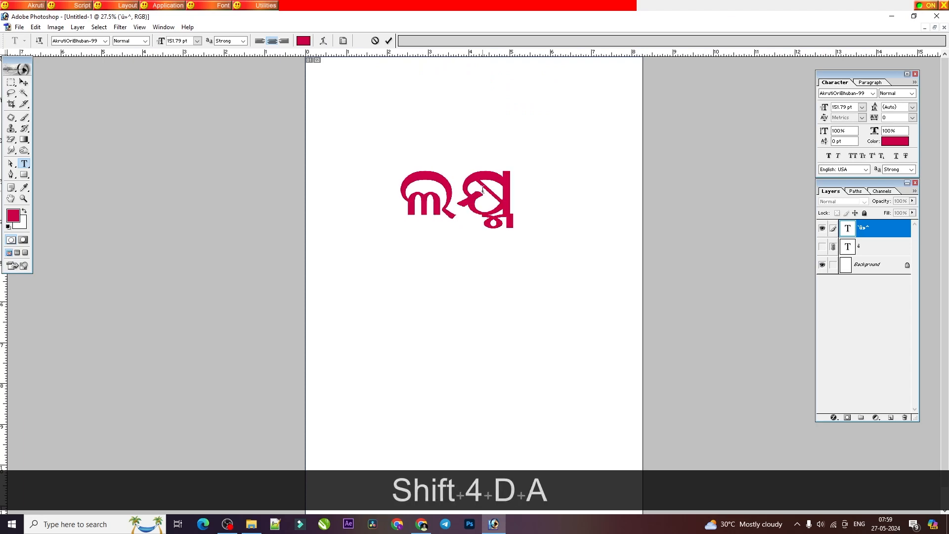
{"action": "type", "text": "h"}
Step: Consult the primer PDF, replace the word ଲକ୍ଷ୍ମୀ in Photoshop with the conjunct ଜ୍ଜ୍ବ, and clear the text
{"action": "double_click", "coordinate": [483, 188]}
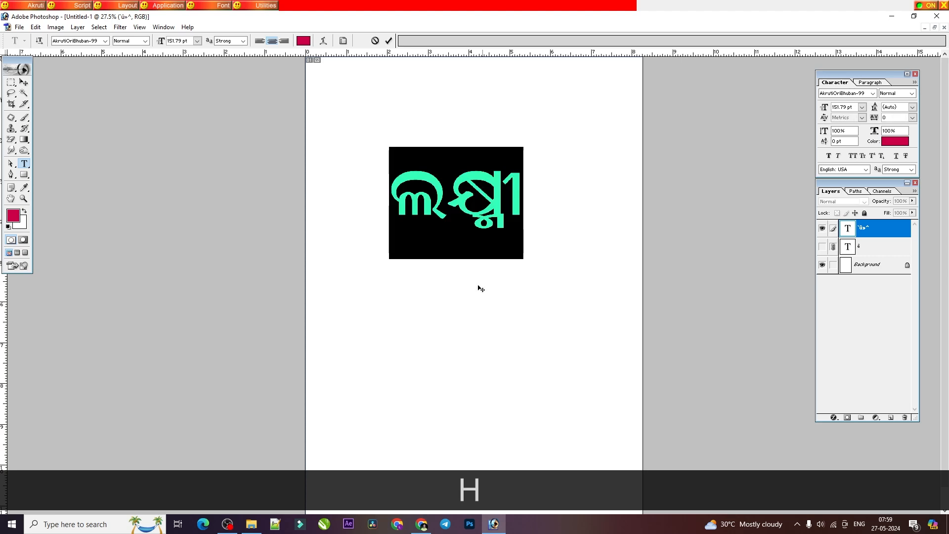
{"action": "left_click", "coordinate": [426, 523]}
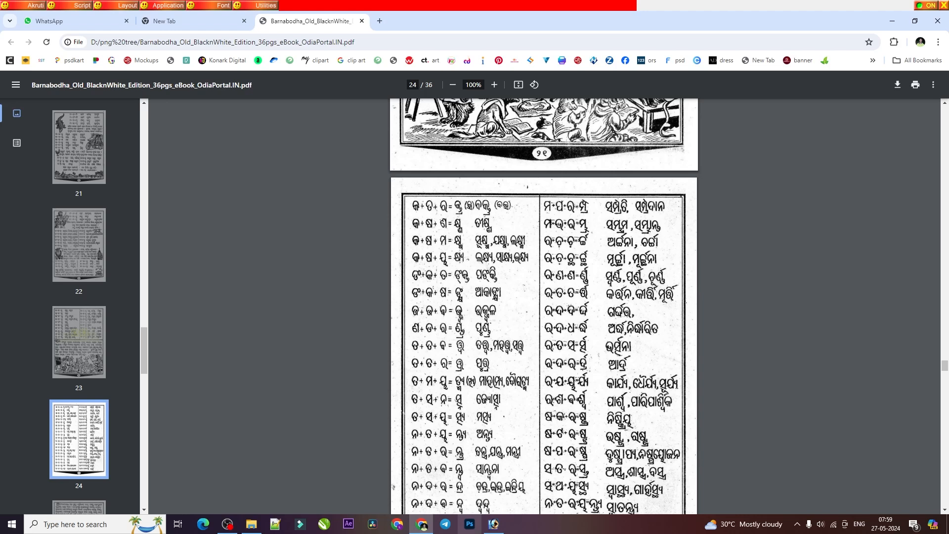
{"action": "left_click", "coordinate": [493, 524]}
{"action": "key", "text": "ctrl+a"}
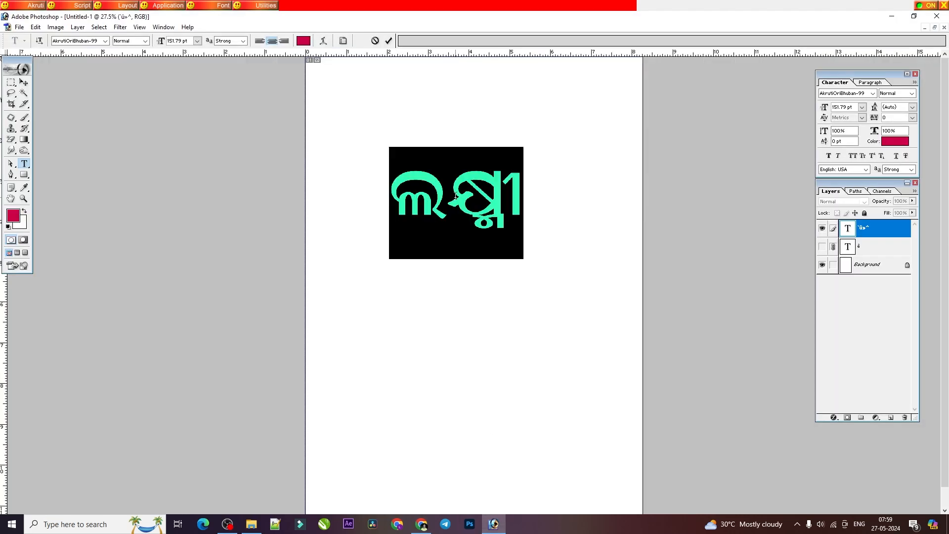
{"action": "type", "text": "cdcdq"}
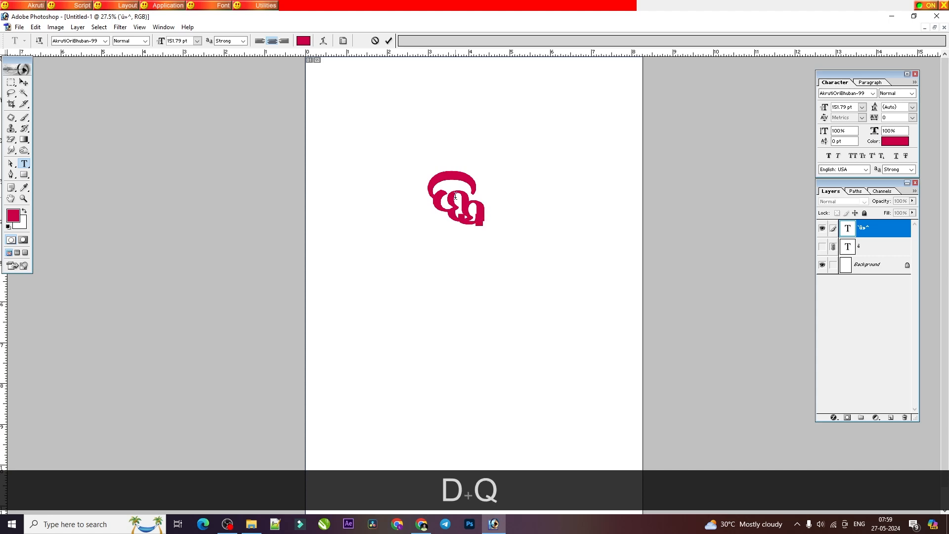
{"action": "key", "text": "BackSpace"}
{"action": "key", "text": "BackSpace"}
{"action": "key", "text": "BackSpace"}
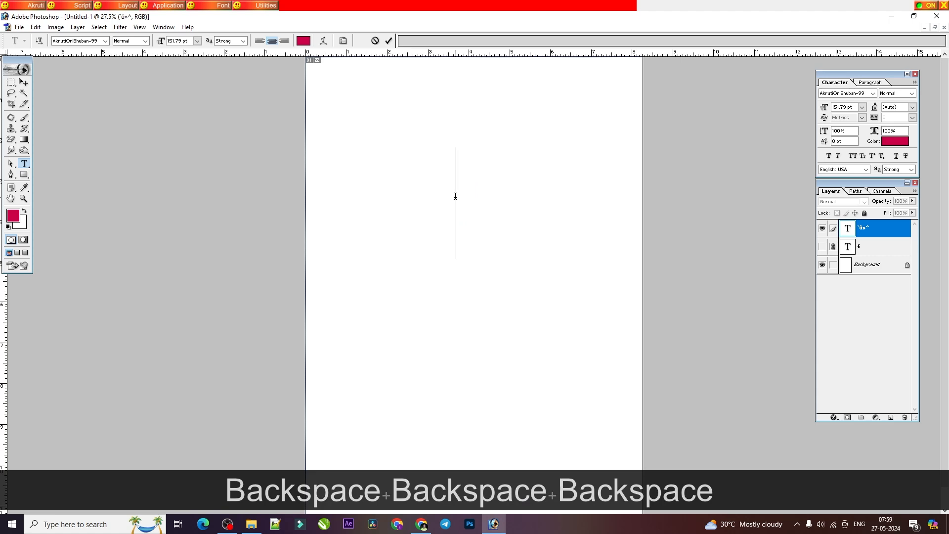
Step: Consult the primer PDF's conjunct list and enter the word ପୁଣ୍ଡ୍ର in the Photoshop text layer
{"action": "left_click", "coordinate": [415, 525]}
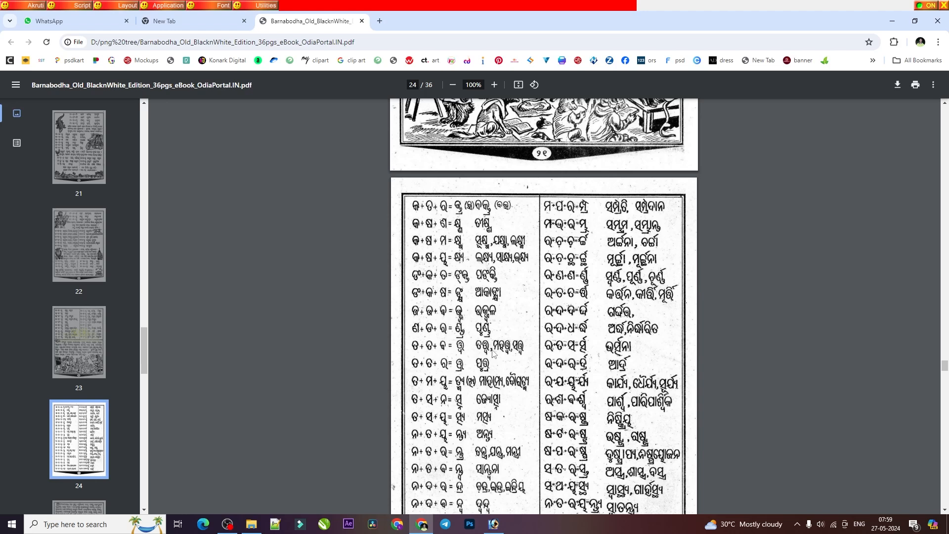
{"action": "left_click", "coordinate": [493, 523]}
{"action": "type", "text": "wb"}
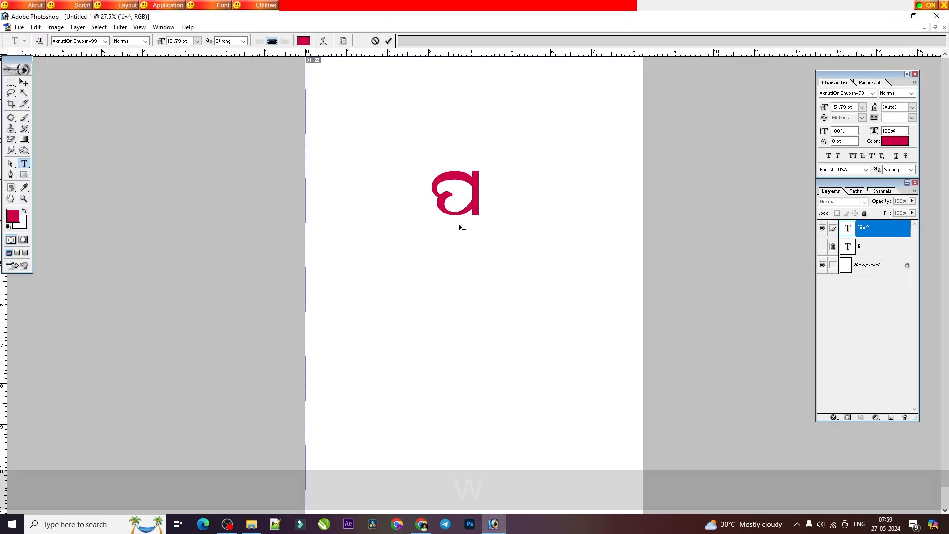
{"action": "key", "text": "shift+j"}
{"action": "key", "text": "d"}
{"action": "key", "text": "shift+p"}
{"action": "key", "text": "BackSpace"}
{"action": "key", "text": "equal"}
{"action": "key", "text": "BackSpace"}
{"action": "key", "text": "shift+j"}
{"action": "key", "text": "d"}
{"action": "key", "text": "shift+o"}
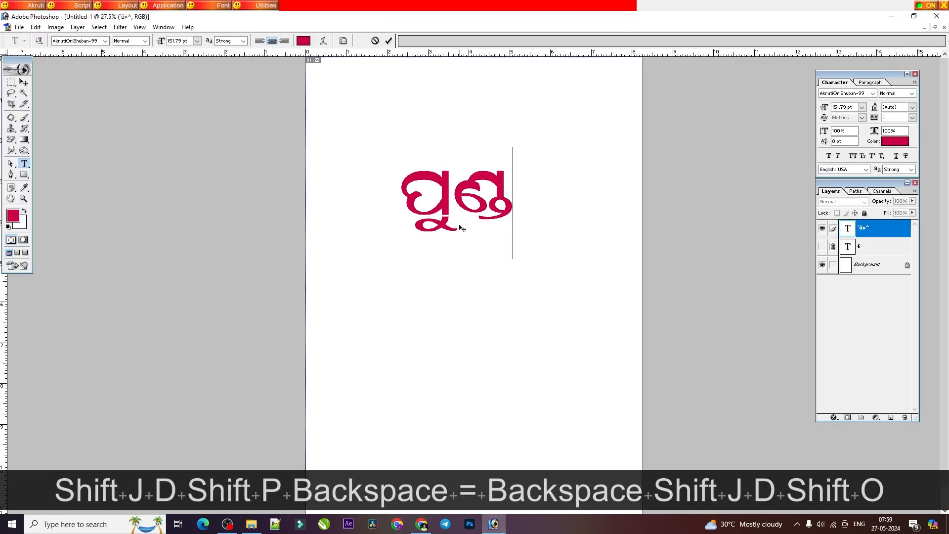
{"action": "type", "text": "]"}
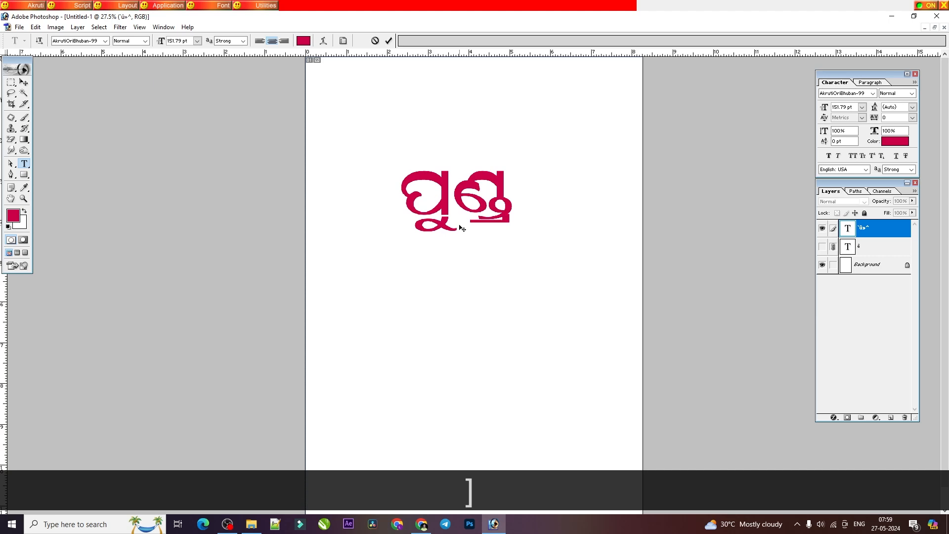
Step: Check the conjunct examples in the primer PDF and replace the Photoshop word with ପୁତ୍ତ୍ର
{"action": "left_click", "coordinate": [423, 525]}
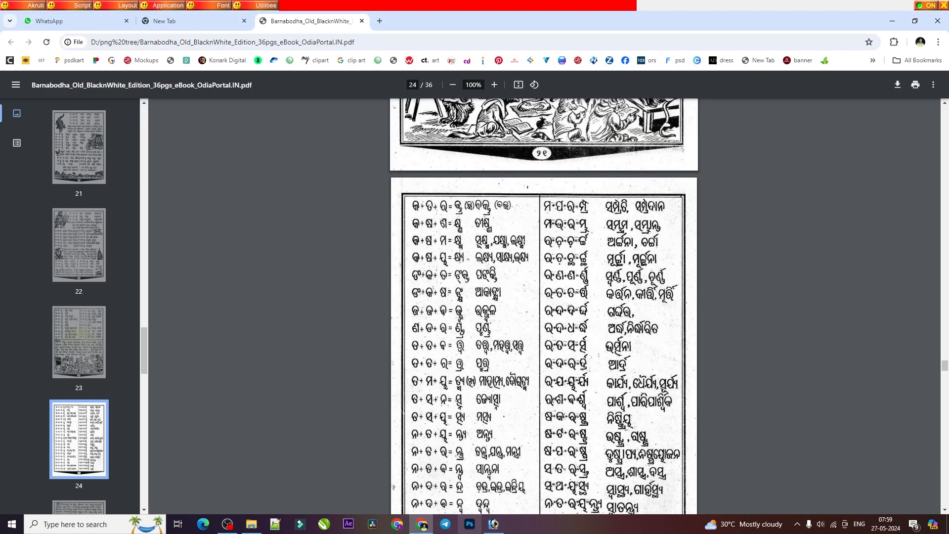
{"action": "left_click", "coordinate": [492, 524]}
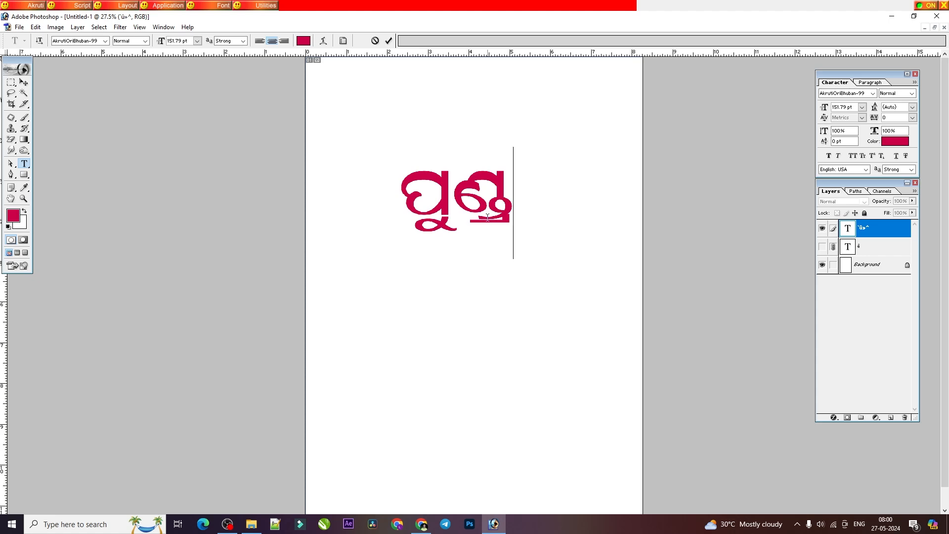
{"action": "left_click", "coordinate": [421, 523]}
{"action": "scroll", "coordinate": [484, 382], "scroll_direction": "down", "scroll_amount": 1}
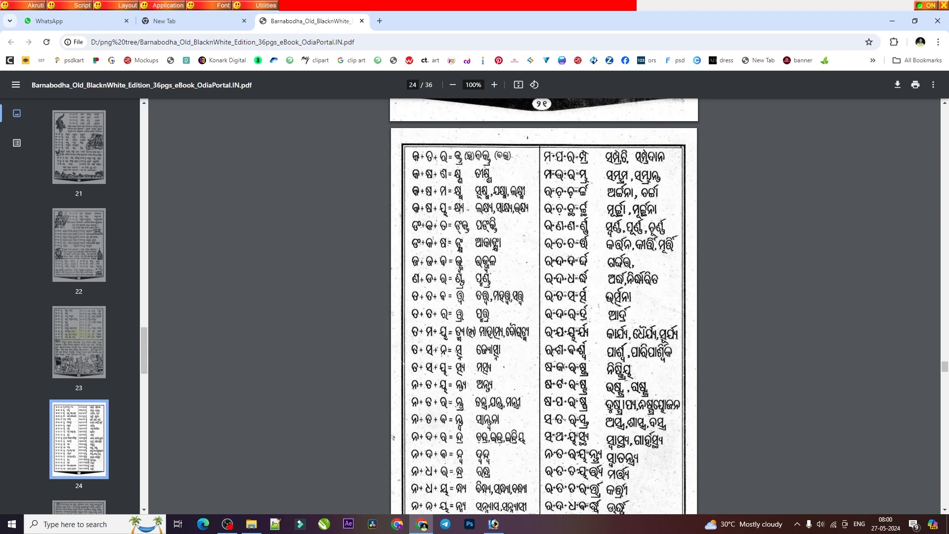
{"action": "left_click", "coordinate": [493, 524]}
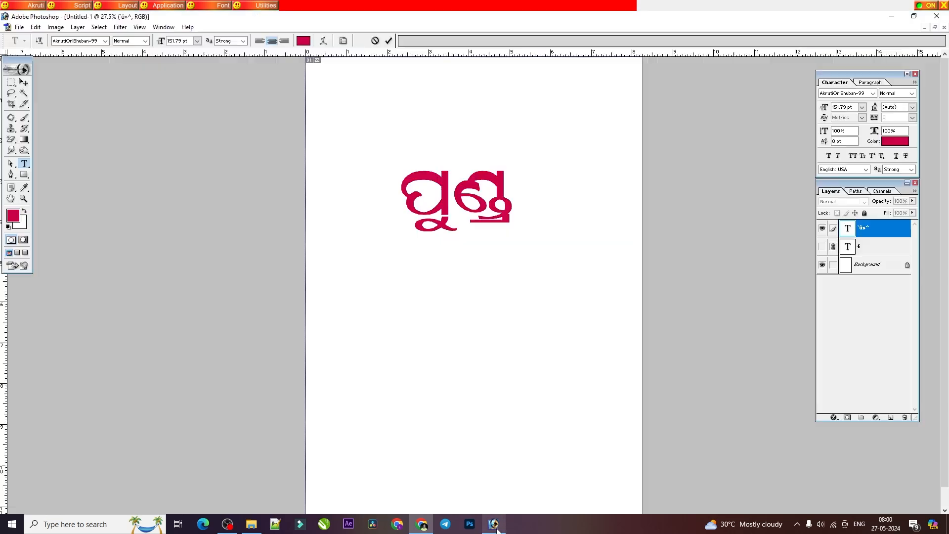
{"action": "double_click", "coordinate": [491, 215]}
{"action": "key", "text": "BackSpace"}
{"action": "type", "text": "wbfdf"}
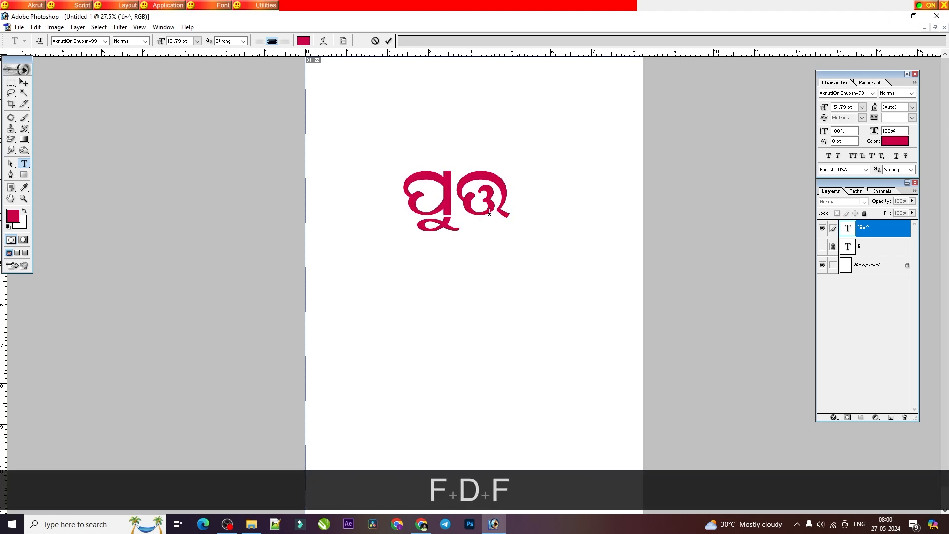
{"action": "type", "text": "]"}
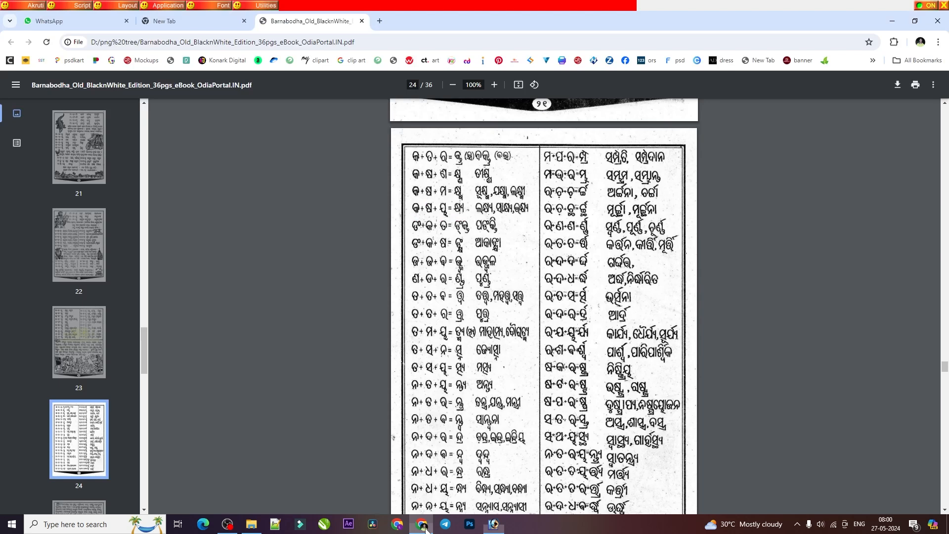
Step: Look up the ତ୍ସ୍ୟ example in the primer PDF and replace the Photoshop text with ମତ୍ସ୍ୟ
{"action": "left_click", "coordinate": [422, 524]}
{"action": "key", "text": "alt+Tab"}
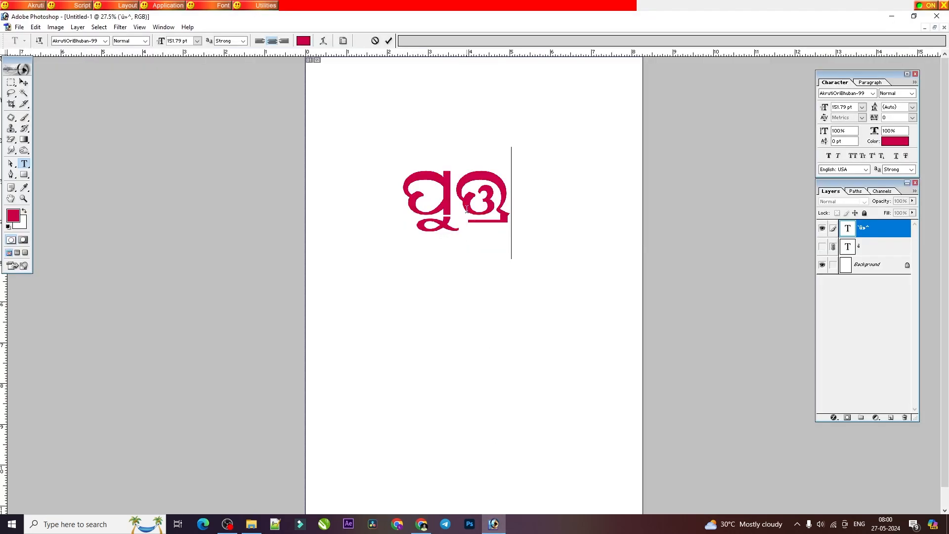
{"action": "key", "text": "ctrl+a"}
{"action": "type", "text": "afdt"}
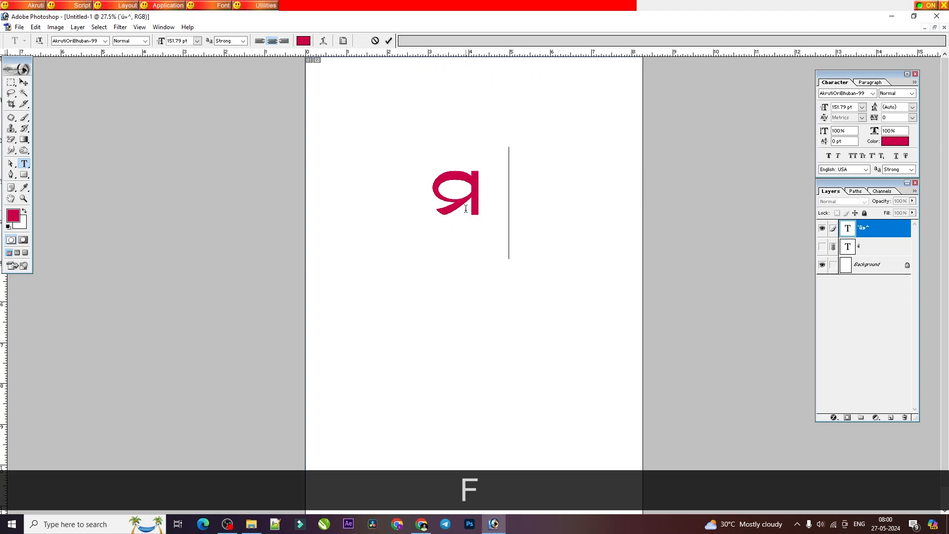
{"action": "type", "text": "}"}
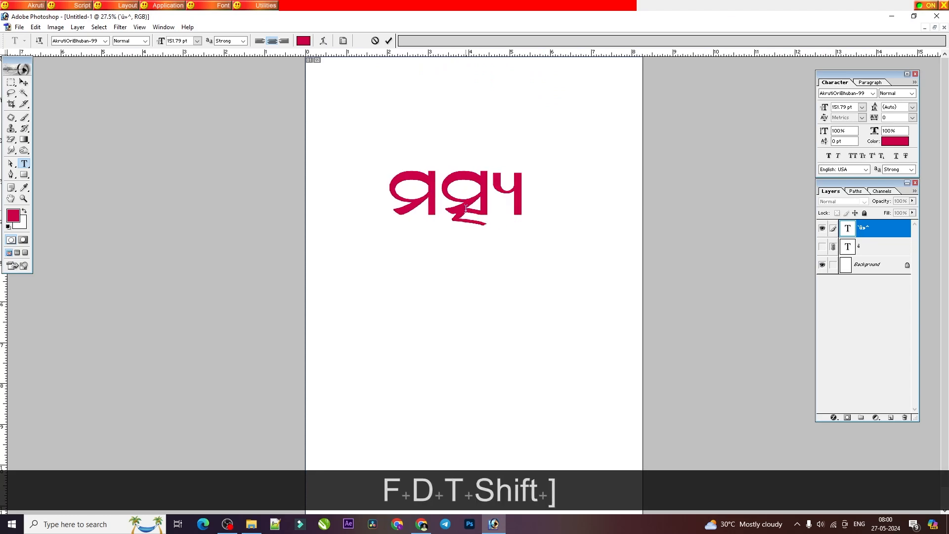
Step: Consult the rest of the primer's conjunct page and replace the Photoshop word ମତ୍ସ୍ୟ with ସ୍ୱାସ୍ଥ୍ୟ
{"action": "double_click", "coordinate": [483, 211]}
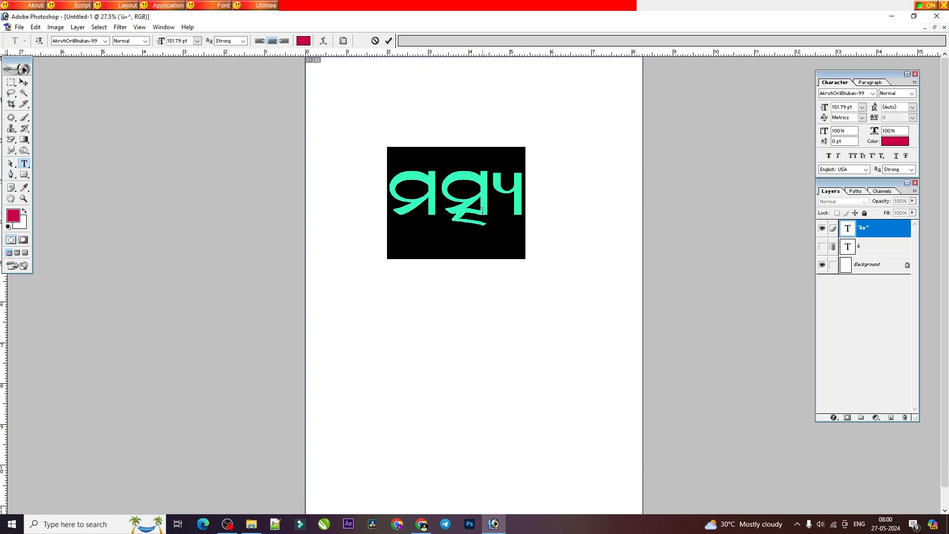
{"action": "left_click", "coordinate": [421, 523]}
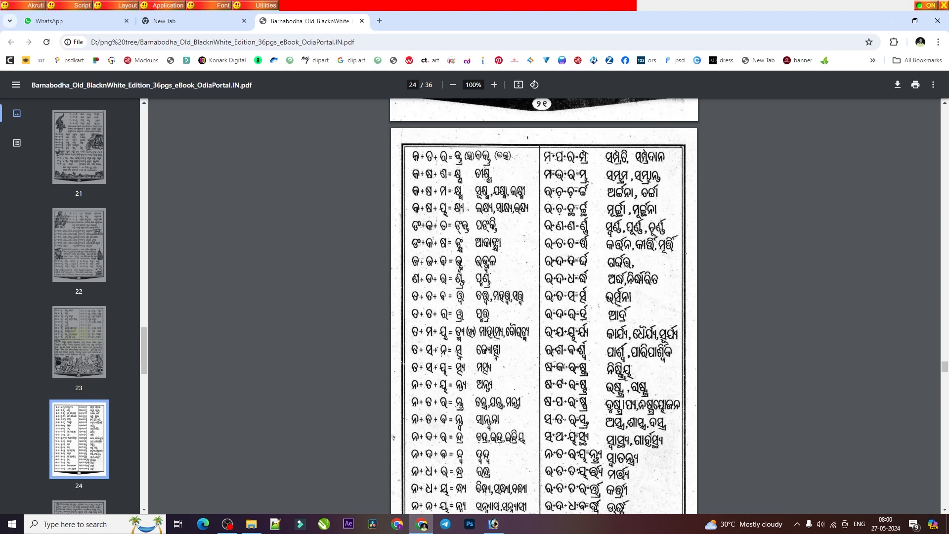
{"action": "scroll", "coordinate": [482, 464], "scroll_direction": "down", "scroll_amount": 2}
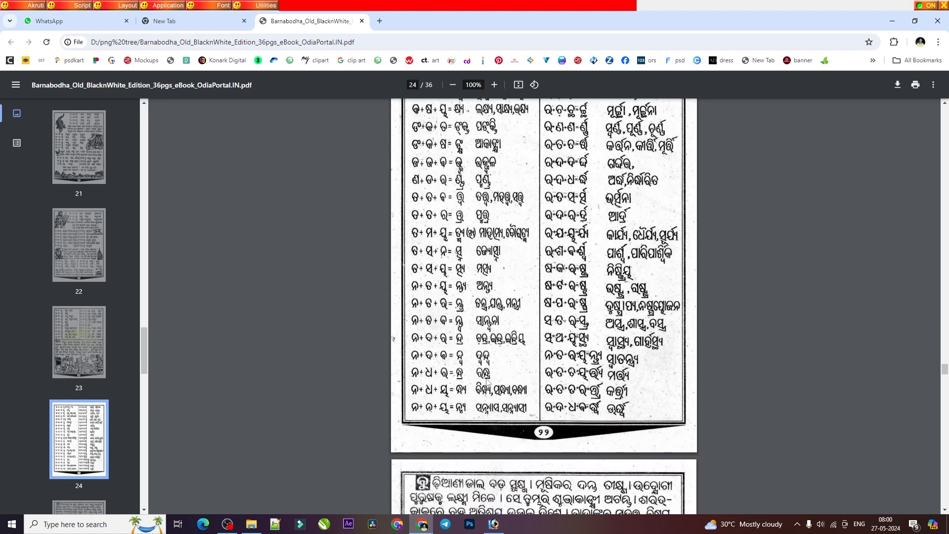
{"action": "scroll", "coordinate": [525, 383], "scroll_direction": "down", "scroll_amount": 1}
{"action": "scroll", "coordinate": [626, 334], "scroll_direction": "up", "scroll_amount": 1}
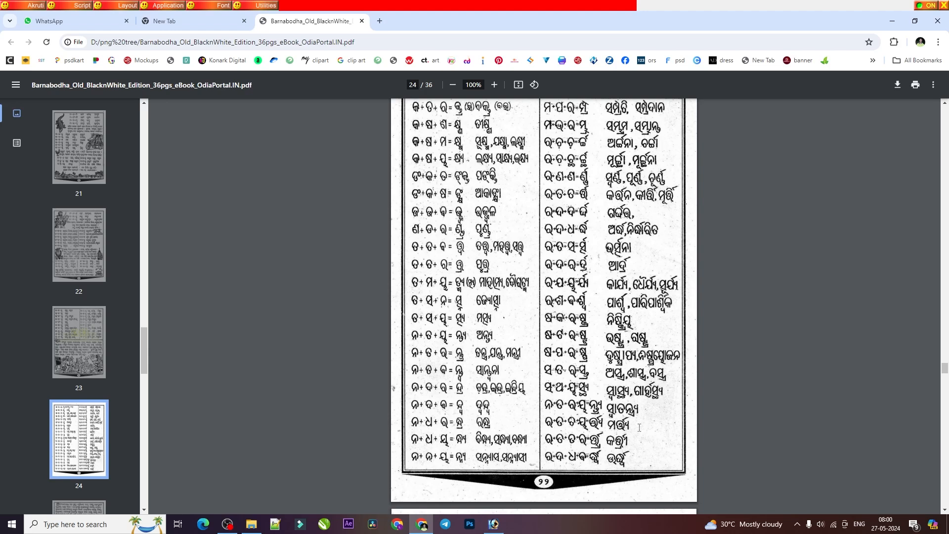
{"action": "left_click", "coordinate": [493, 526]}
{"action": "double_click", "coordinate": [469, 217]}
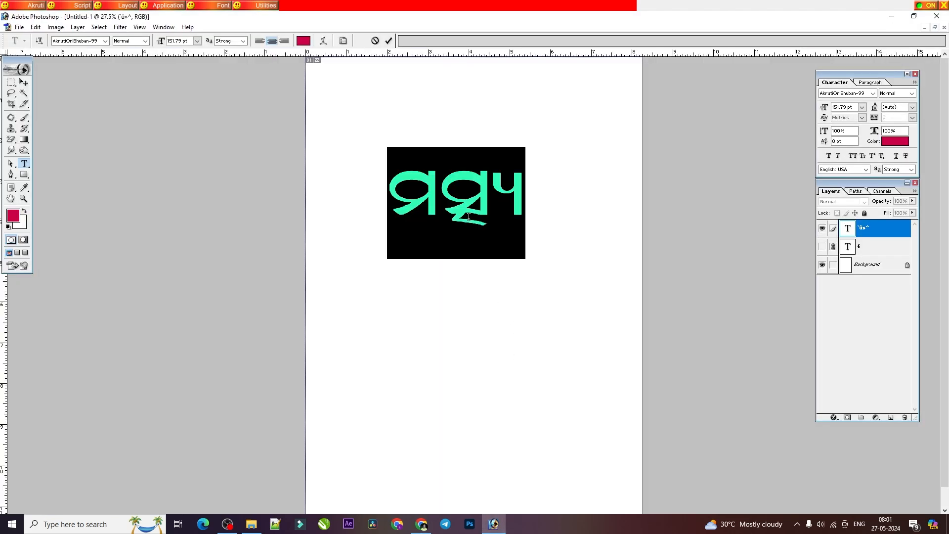
{"action": "key", "text": "BackSpace"}
{"action": "key", "text": "BackSpace"}
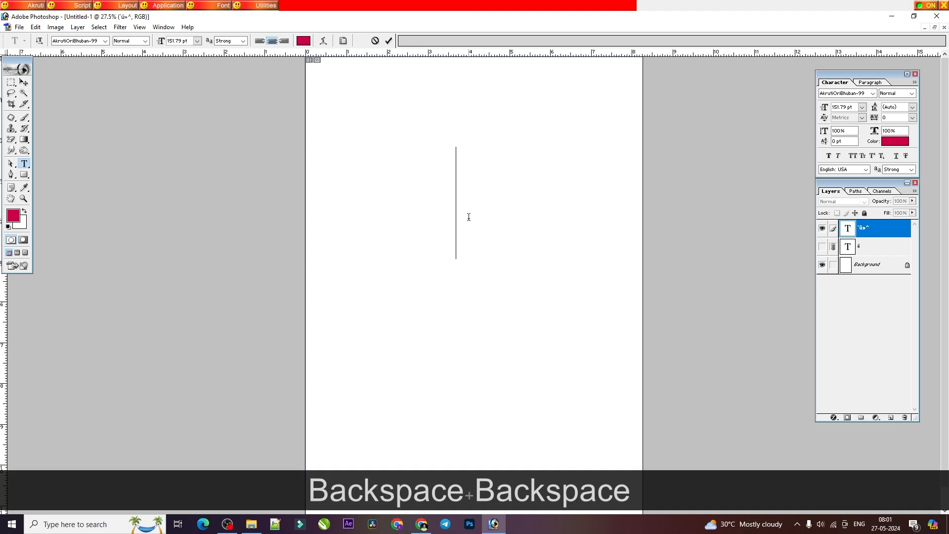
{"action": "type", "text": "tdqtd"}
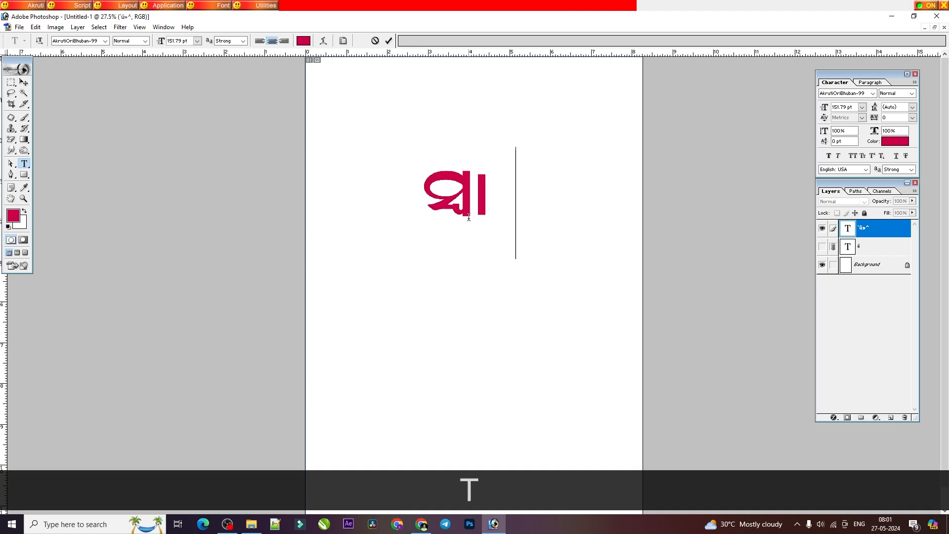
{"action": "type", "text": "F"}
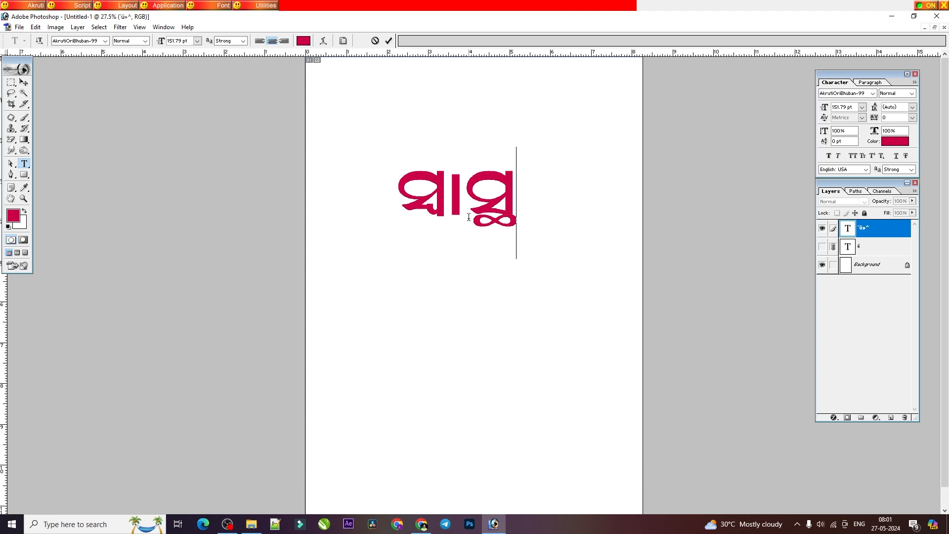
{"action": "type", "text": "]"}
{"action": "key", "text": "BackSpace"}
{"action": "type", "text": "}"}
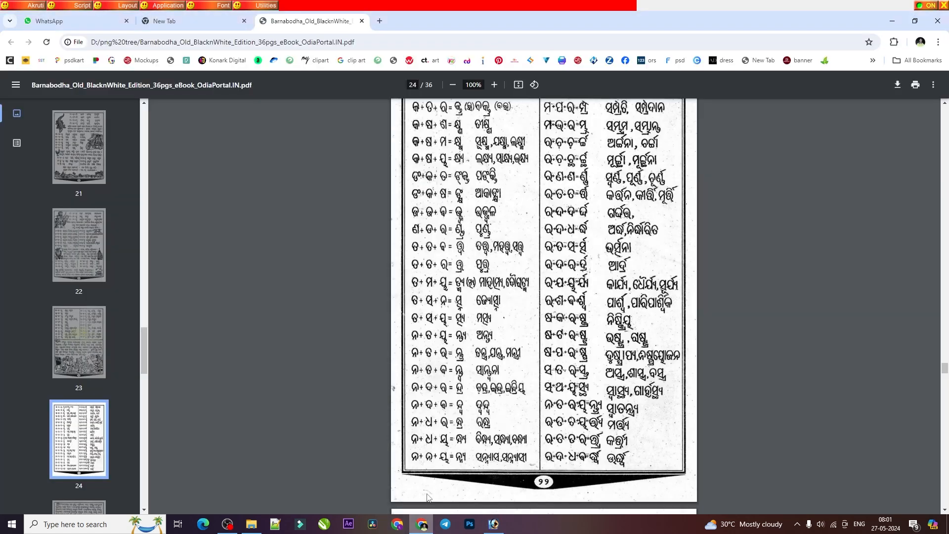
Step: Review the right column of examples in the primer PDF and replace the Photoshop text with କୀର୍ତ୍ତି
{"action": "left_click", "coordinate": [421, 524]}
{"action": "scroll", "coordinate": [527, 295], "scroll_direction": "up", "scroll_amount": 2}
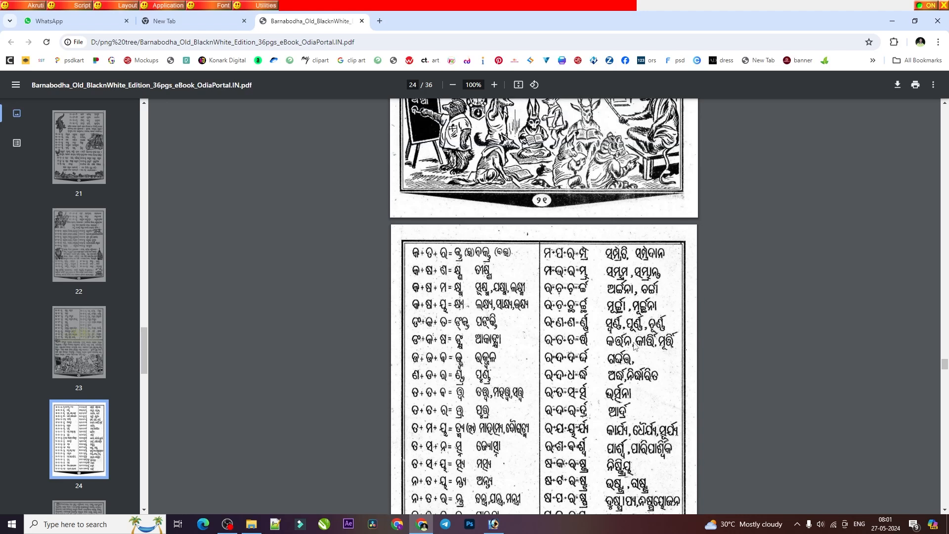
{"action": "left_click", "coordinate": [494, 524]}
{"action": "double_click", "coordinate": [444, 205]}
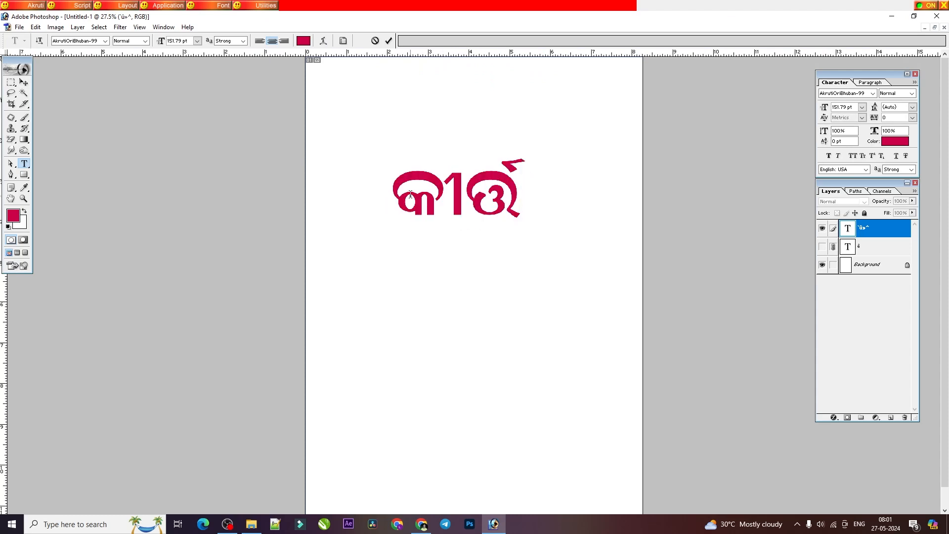
{"action": "type", "text": "g"}
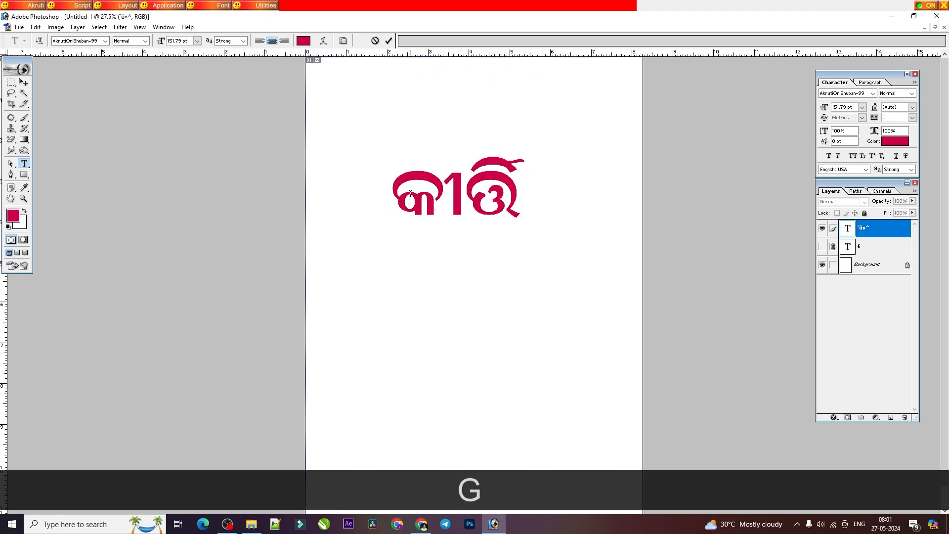
Step: Check the primer PDF once more and replace the word କୀର୍ତ୍ତି in Photoshop with ଅର୍ଚ୍ଚନା
{"action": "key", "text": "alt+Tab"}
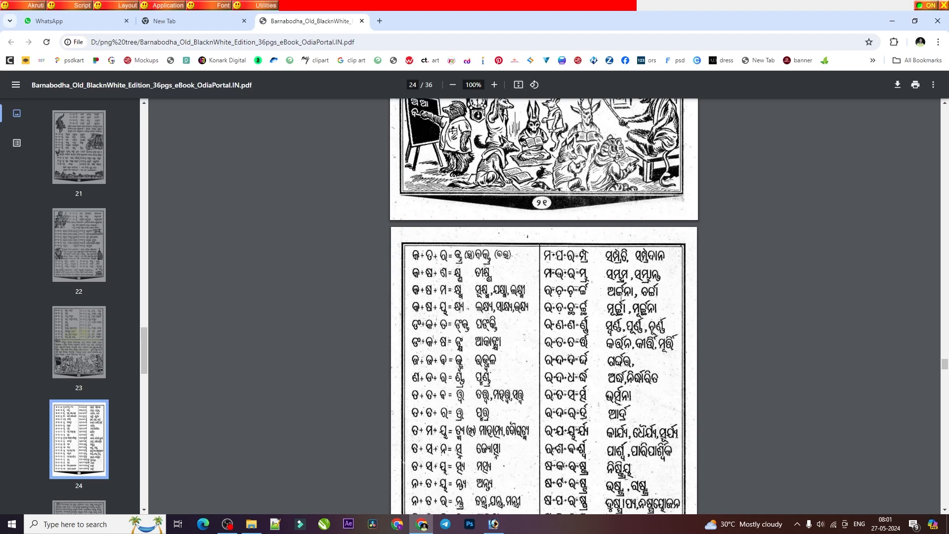
{"action": "key", "text": "alt+Tab"}
{"action": "double_click", "coordinate": [444, 205]}
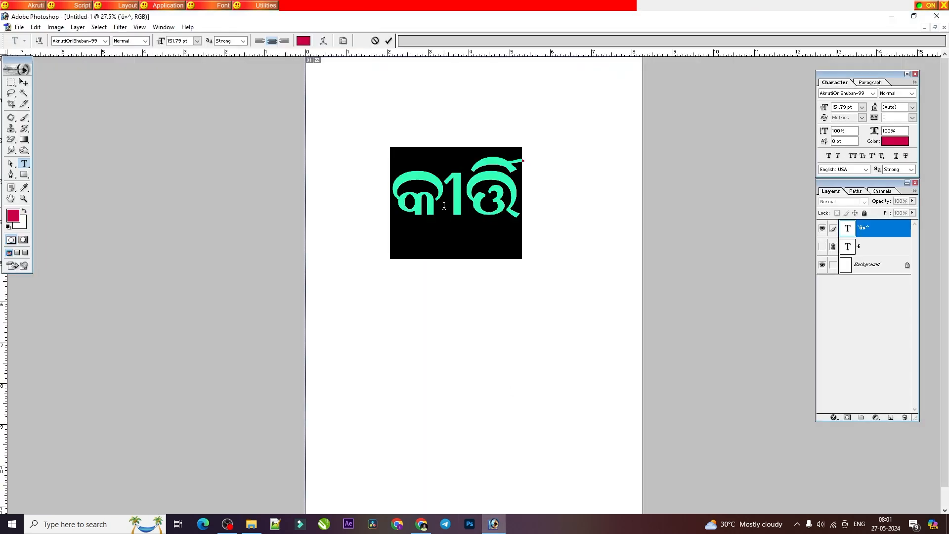
{"action": "type", "text": "[vdV"}
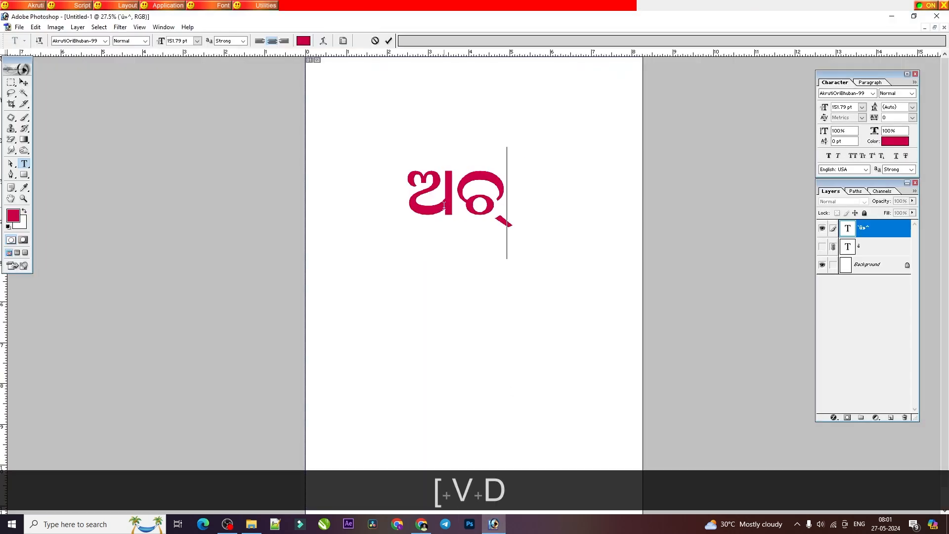
{"action": "key", "text": "BackSpace"}
{"action": "type", "text": "vdv"}
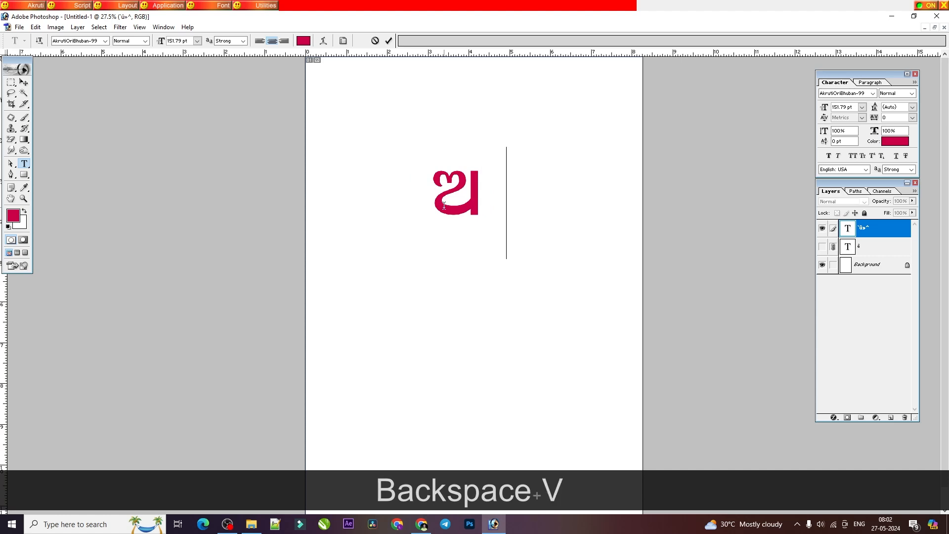
{"action": "type", "text": "'ek"}
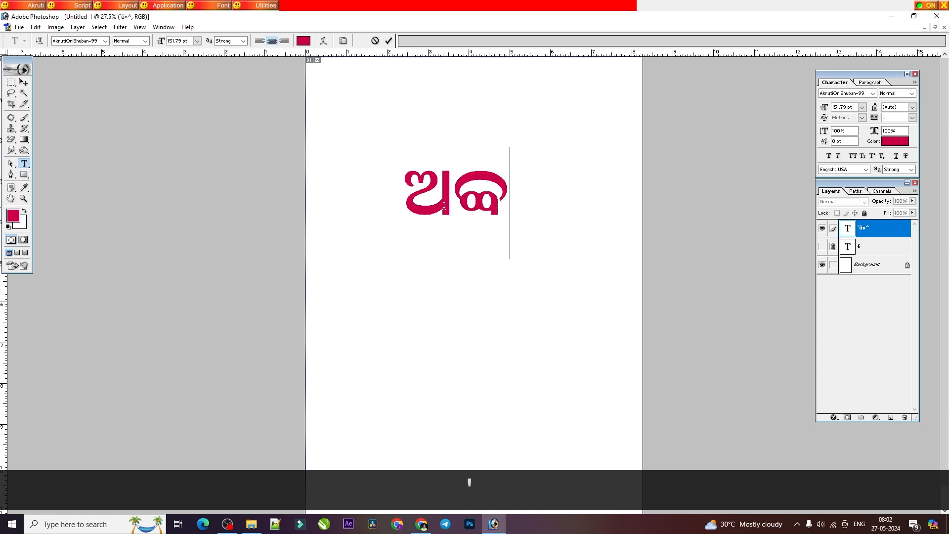
Step: Try successive Akruti Odia fonts on the word ଅର୍ଚ୍ଚନା, ending with AkrutiOriChilika-99
{"action": "double_click", "coordinate": [383, 148]}
{"action": "left_click", "coordinate": [97, 42]}
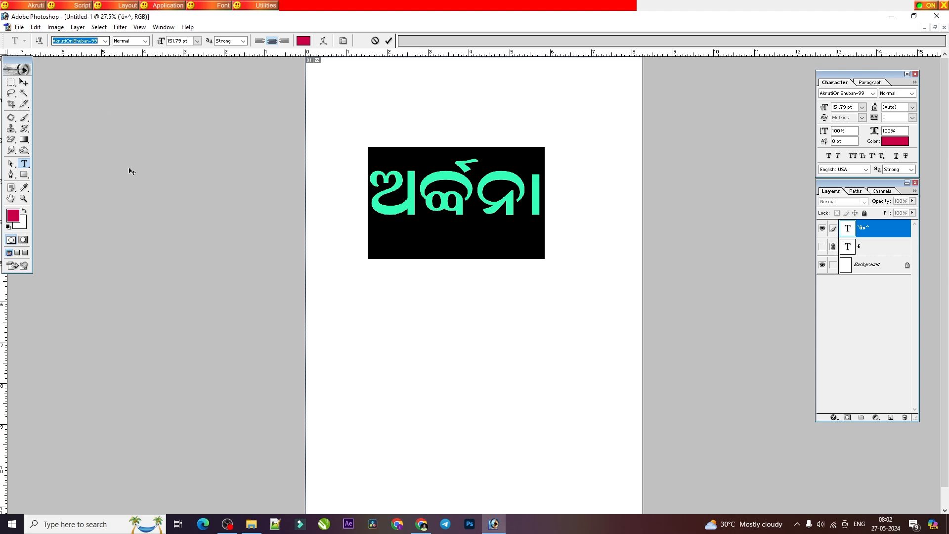
{"action": "key", "text": "Down"}
{"action": "key", "text": "Down"}
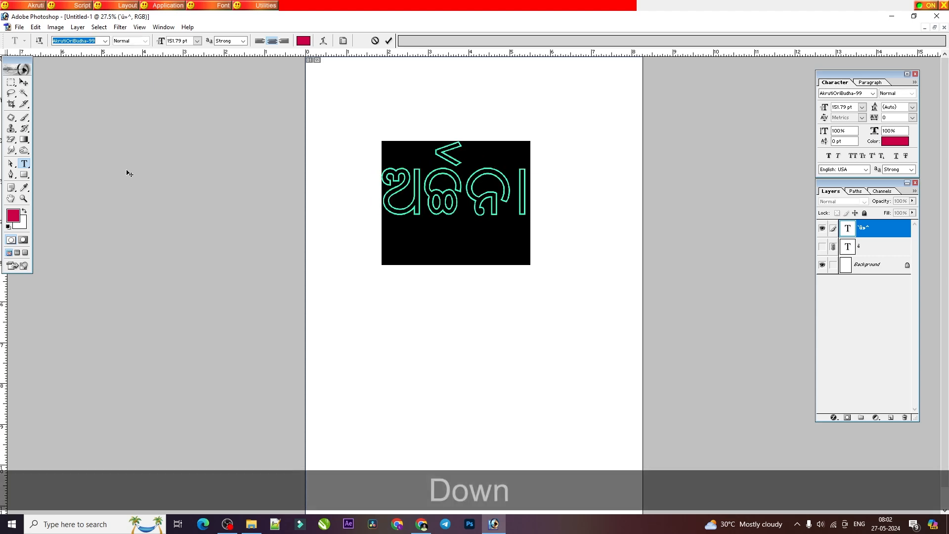
{"action": "key", "text": "Down"}
{"action": "key", "text": "Down"}
{"action": "key", "text": "Down"}
{"action": "key", "text": "Down"}
{"action": "key", "text": "Down"}
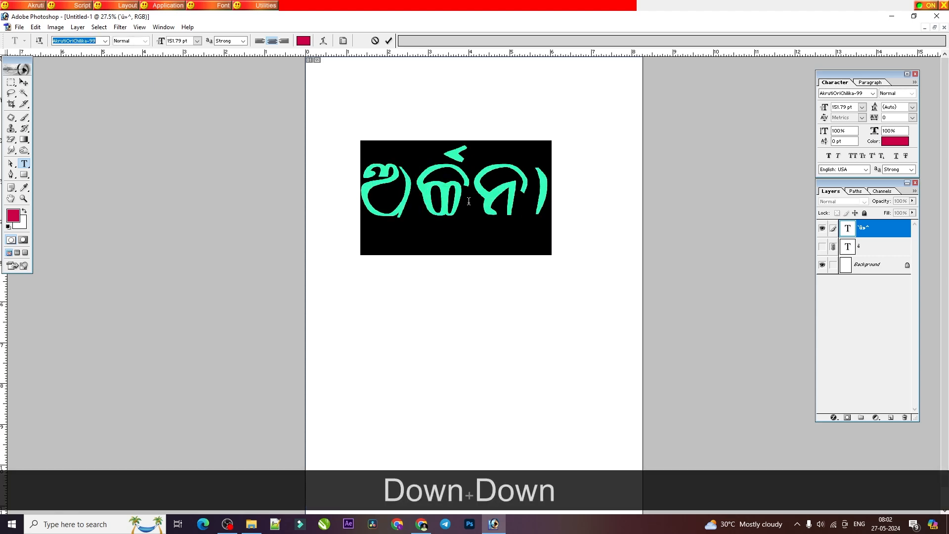
Step: Change the font of the word ଅର୍ଚ୍ଚନା to AkrutiOriHimadri-99
{"action": "triple_click", "coordinate": [461, 194]}
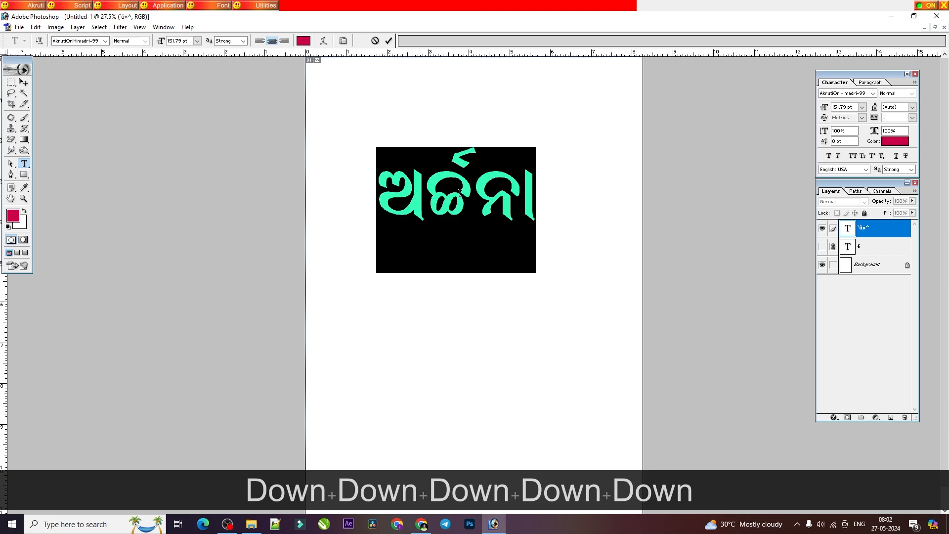
{"action": "left_click", "coordinate": [473, 201]}
{"action": "triple_click", "coordinate": [473, 200]}
Step: Consult the conjunct page of the primer PDF and replace the Photoshop text with ସମ୍ପ୍ରତି
{"action": "left_click", "coordinate": [422, 525]}
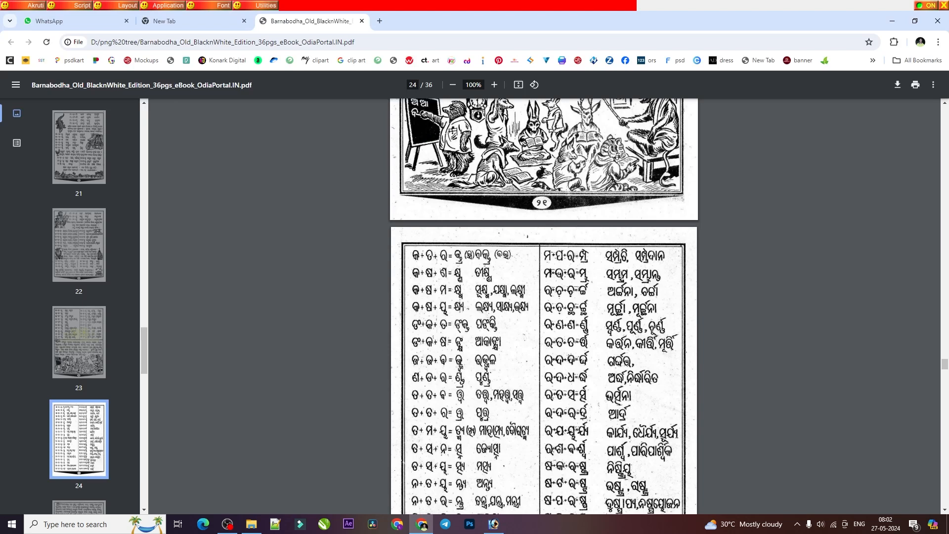
{"action": "left_click", "coordinate": [493, 523]}
{"action": "left_click", "coordinate": [474, 211]}
{"action": "key", "text": "ctrl+a"}
{"action": "type", "text": "tad"}
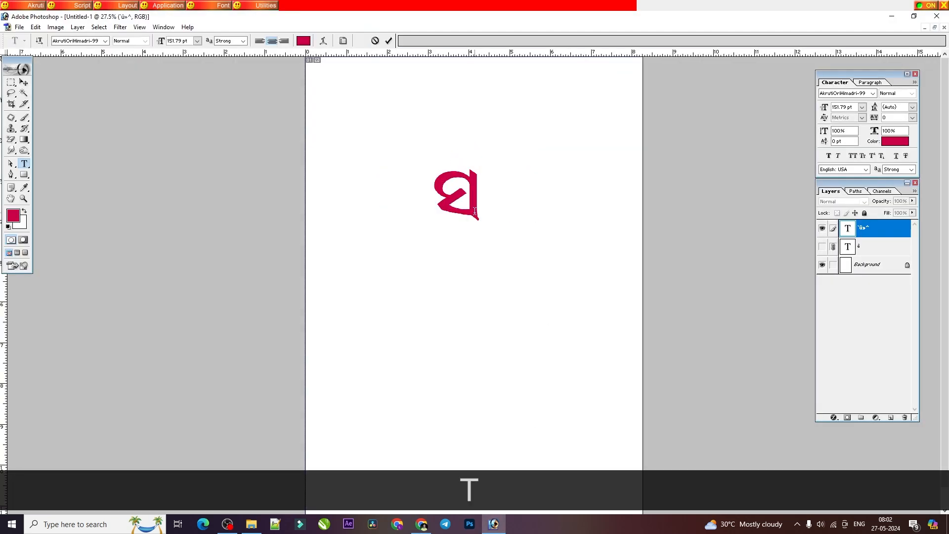
{"action": "type", "text": "w"}
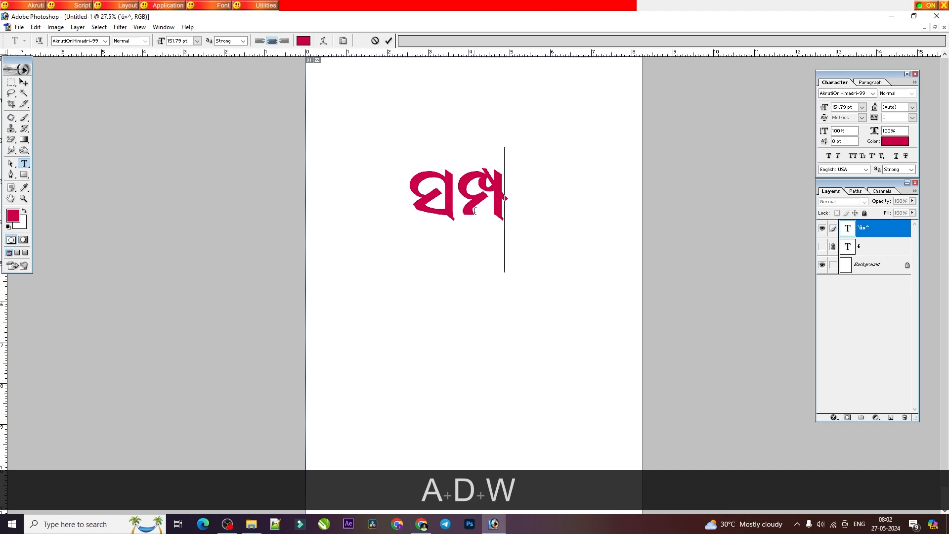
{"action": "type", "text": "]fg"}
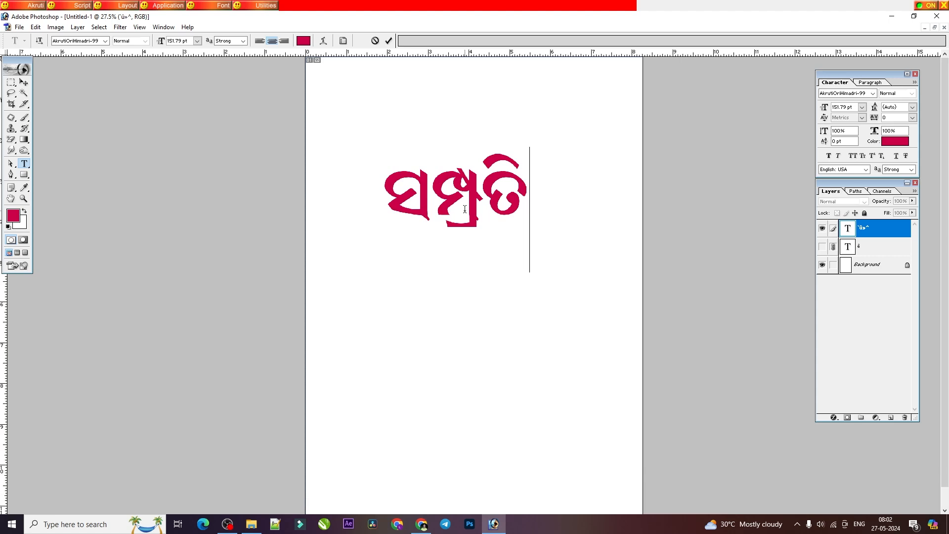
Step: Look up the lower examples on the primer's conjunct page and replace ସମ୍ପ୍ରତି in Photoshop with ଶାସ୍ତ୍ର
{"action": "left_click", "coordinate": [421, 523]}
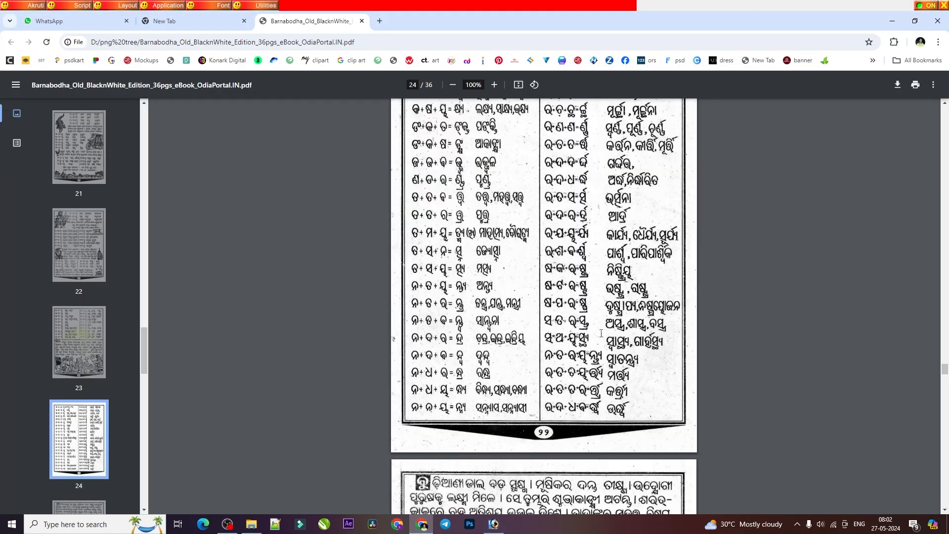
{"action": "left_click", "coordinate": [494, 524]}
{"action": "double_click", "coordinate": [482, 205]}
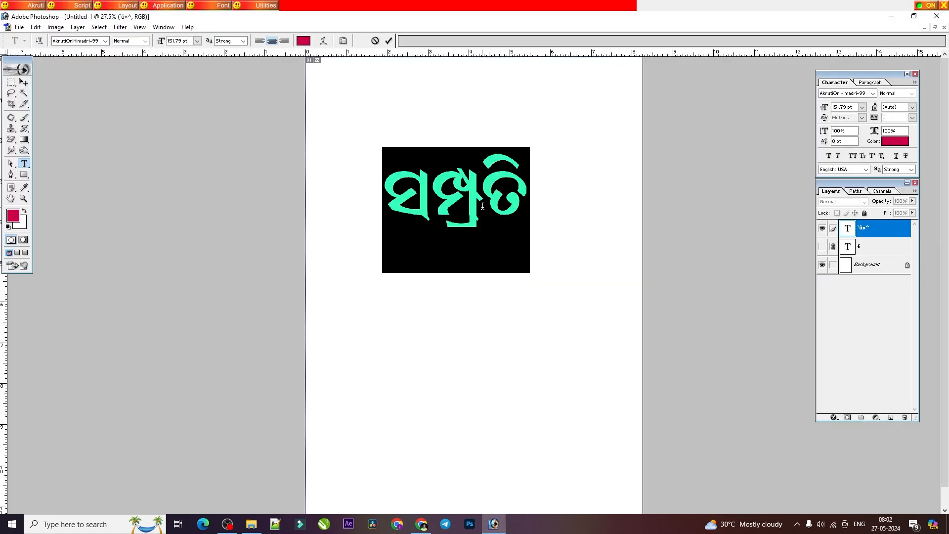
{"action": "key", "text": "BackSpace"}
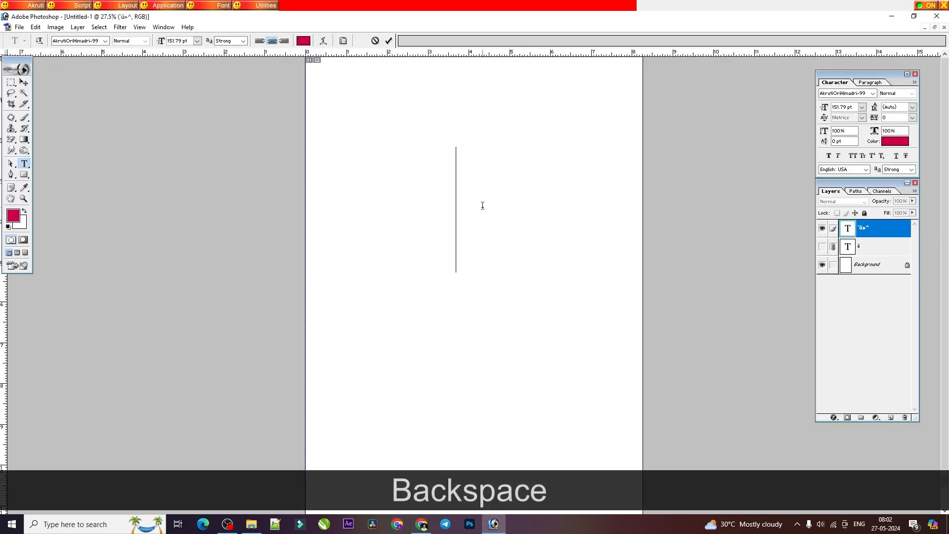
{"action": "type", "text": "Kk"}
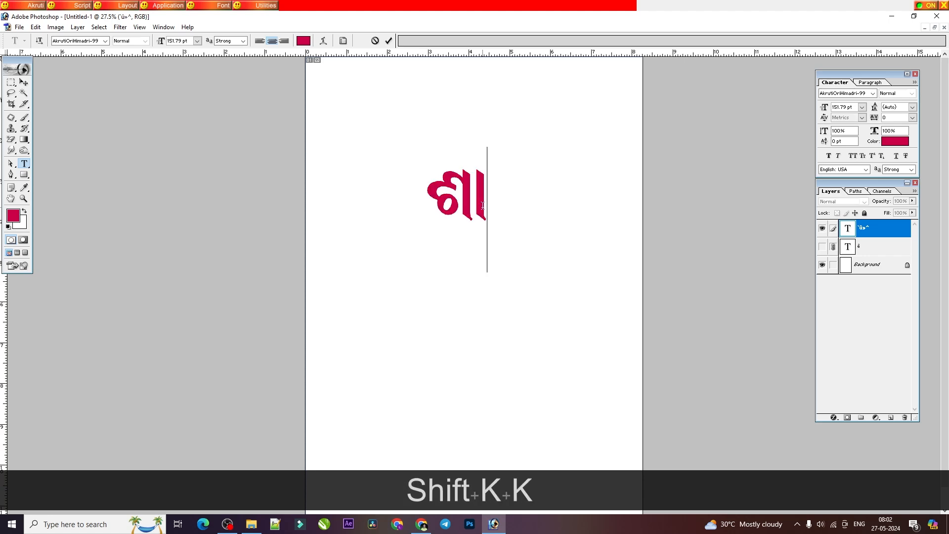
{"action": "type", "text": "tdfdj"}
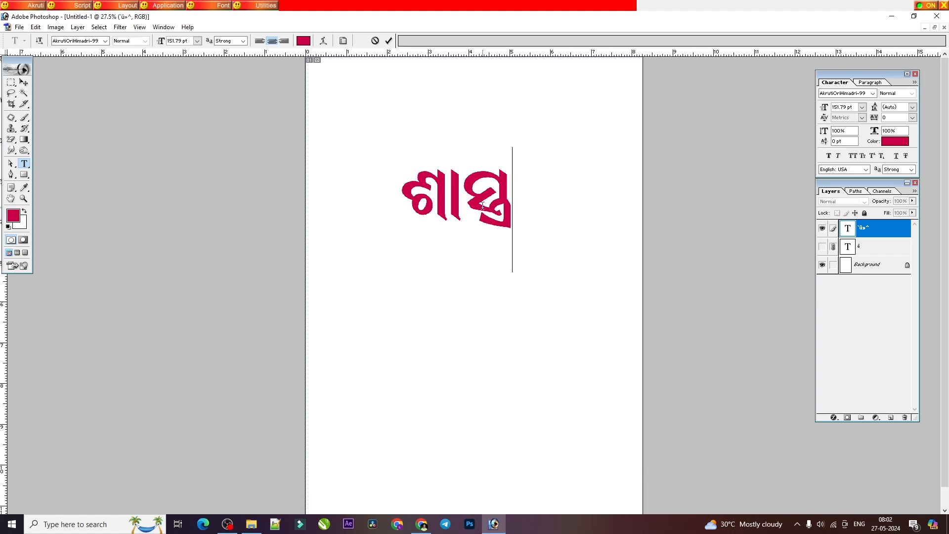
Step: Clear the word ଶାସ୍ତ୍ର and enter only its conjunct ସ୍ତ୍ର
{"action": "key", "text": "BackSpace"}
{"action": "key", "text": "BackSpace"}
{"action": "key", "text": "BackSpace"}
{"action": "key", "text": "BackSpace"}
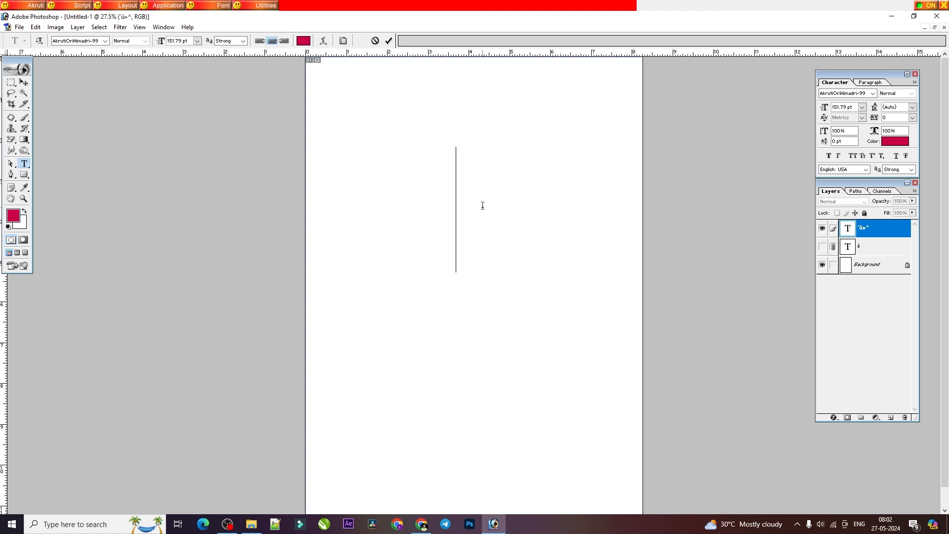
{"action": "type", "text": "tdfdj"}
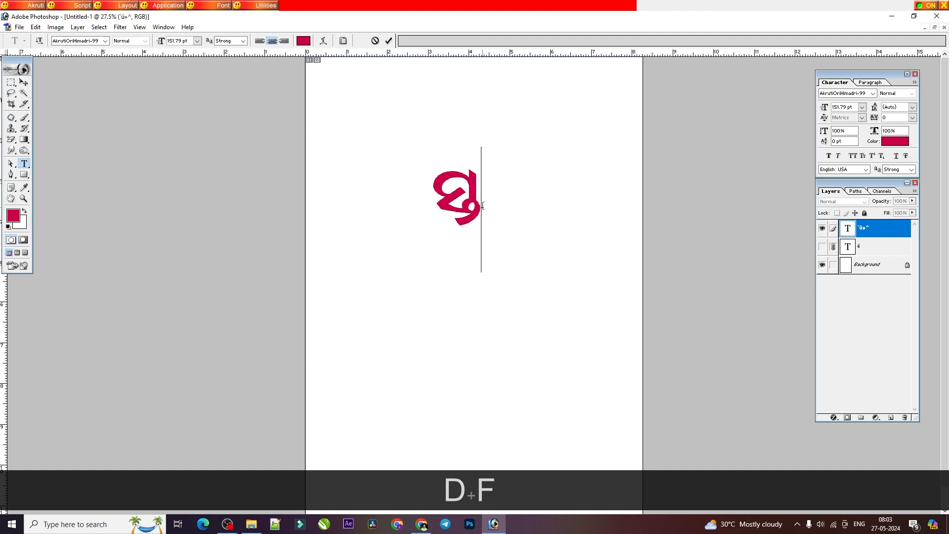
Step: Erase the standalone conjunct and write the full word ଶାସ୍ତ୍ର again
{"action": "key", "text": "BackSpace"}
{"action": "key", "text": "BackSpace"}
{"action": "type", "text": "Kktdf"}
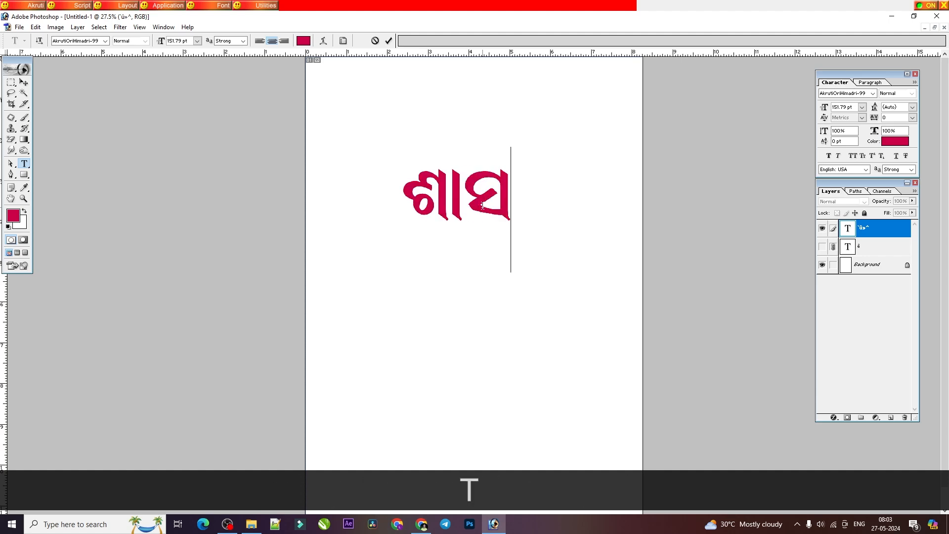
{"action": "type", "text": "d"}
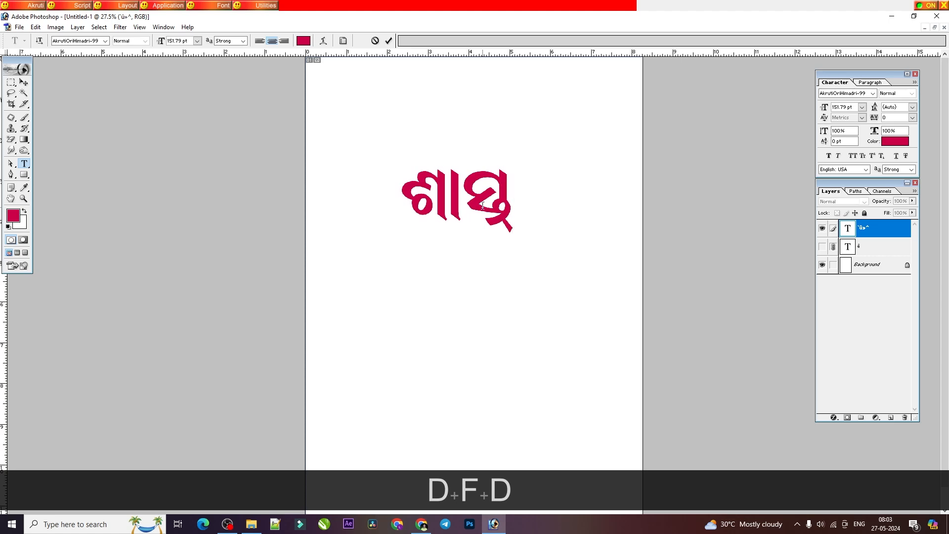
{"action": "type", "text": "j"}
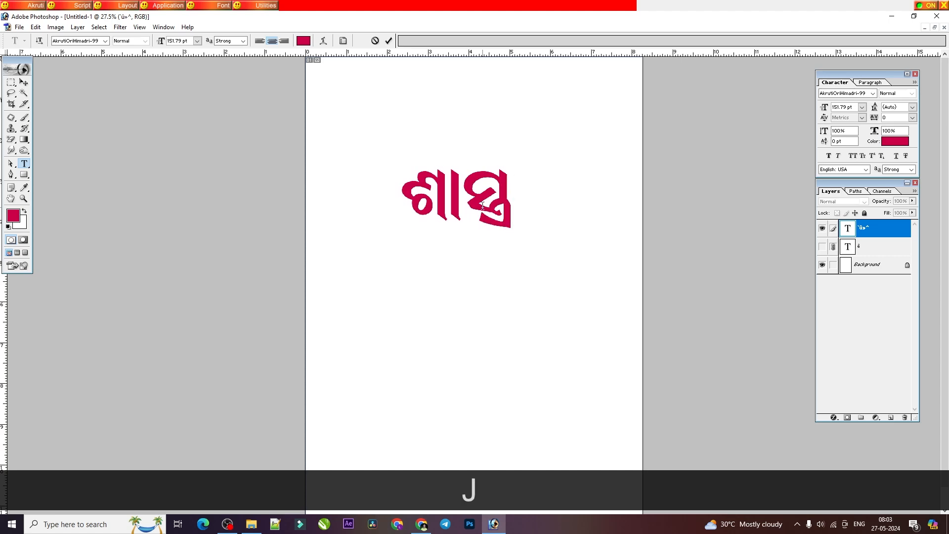
Step: Check the primer's conjunct examples again and replace ଶାସ୍ତ୍ର in Photoshop with ଇନ୍ଦ୍ର
{"action": "left_click", "coordinate": [421, 524]}
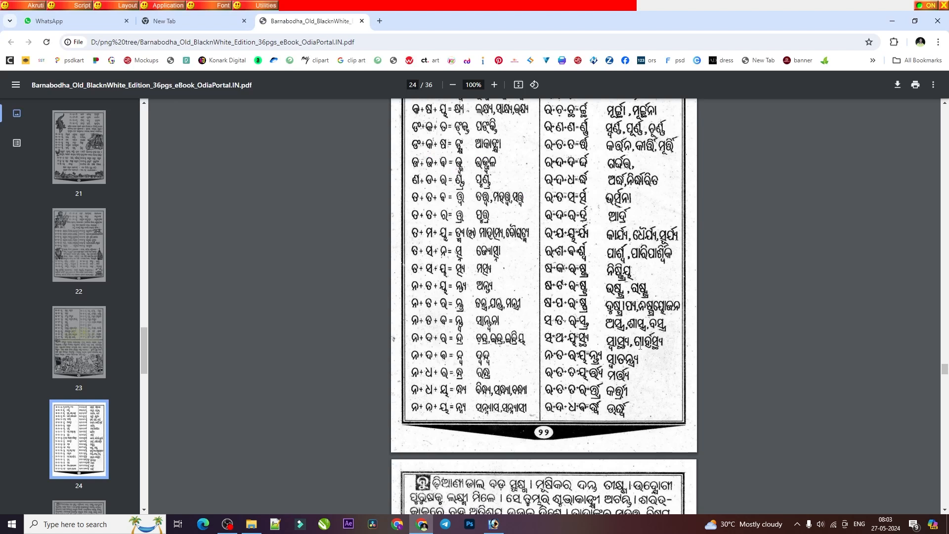
{"action": "scroll", "coordinate": [662, 358], "scroll_direction": "down", "scroll_amount": 1}
{"action": "scroll", "coordinate": [617, 416], "scroll_direction": "up", "scroll_amount": 1}
{"action": "left_click", "coordinate": [493, 524]}
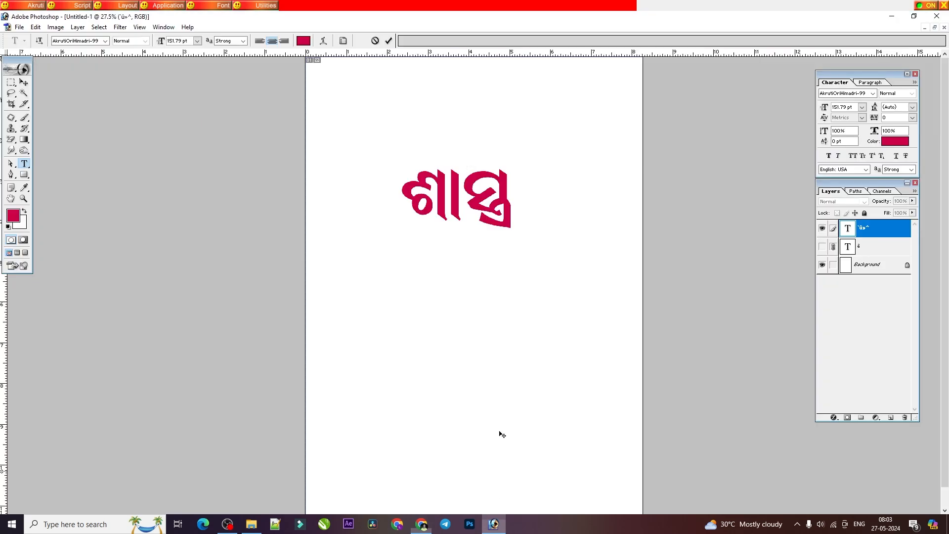
{"action": "double_click", "coordinate": [453, 181]}
{"action": "type", "text": "Gedr"}
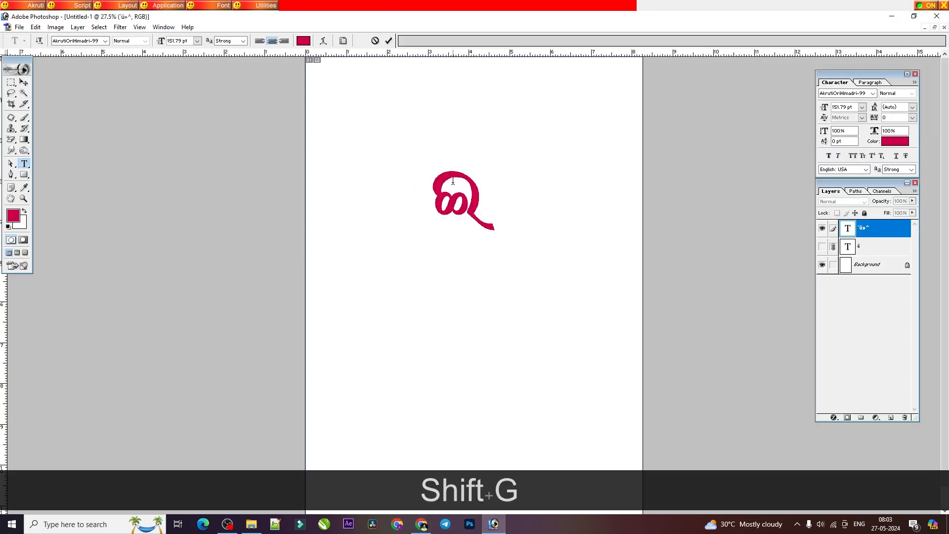
{"action": "type", "text": "]"}
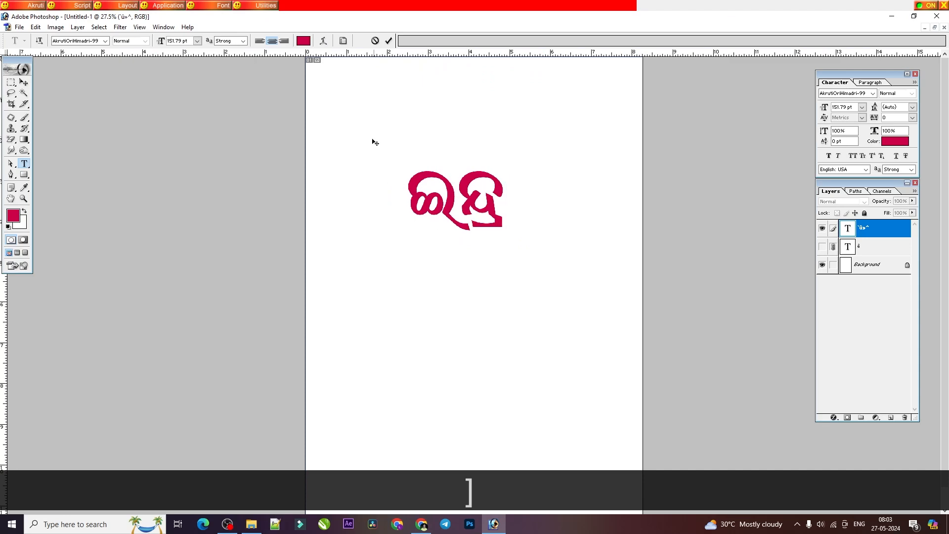
Step: Review the conjunct lessons in the primer PDF from page 25 back to the ଯୁକ୍ତାକ୍ଷର section on page 19
{"action": "left_click", "coordinate": [421, 524]}
{"action": "scroll", "coordinate": [540, 330], "scroll_direction": "down", "scroll_amount": 10}
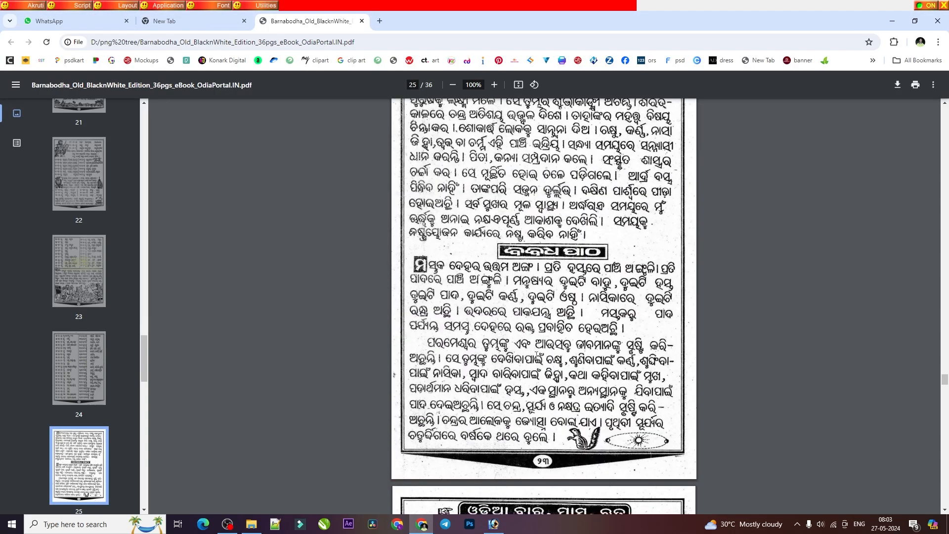
{"action": "scroll", "coordinate": [533, 359], "scroll_direction": "up", "scroll_amount": 20}
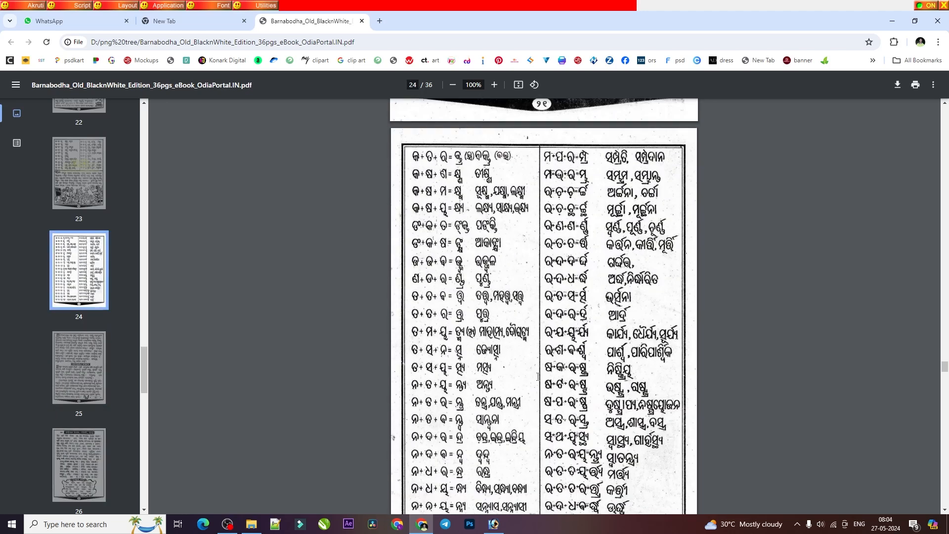
{"action": "scroll", "coordinate": [537, 376], "scroll_direction": "up", "scroll_amount": 8}
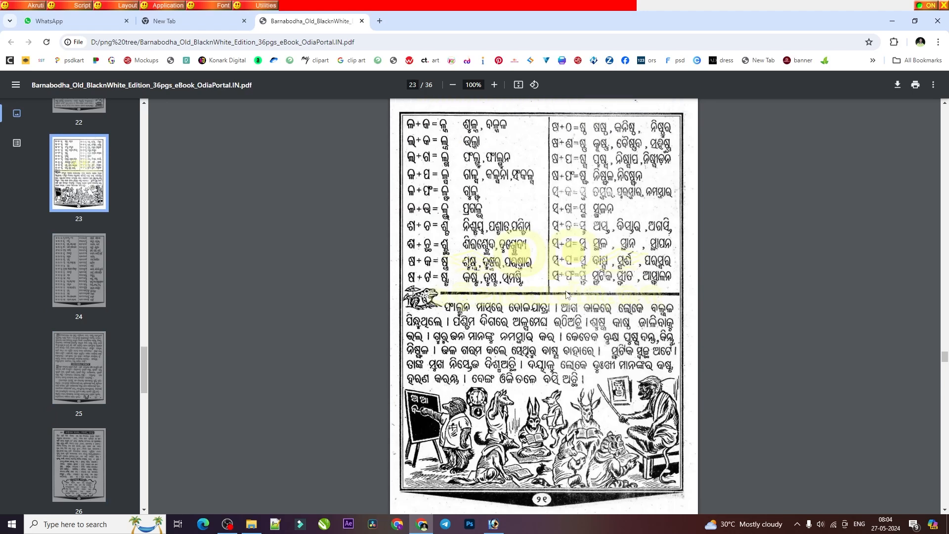
{"action": "scroll", "coordinate": [550, 261], "scroll_direction": "up", "scroll_amount": 3}
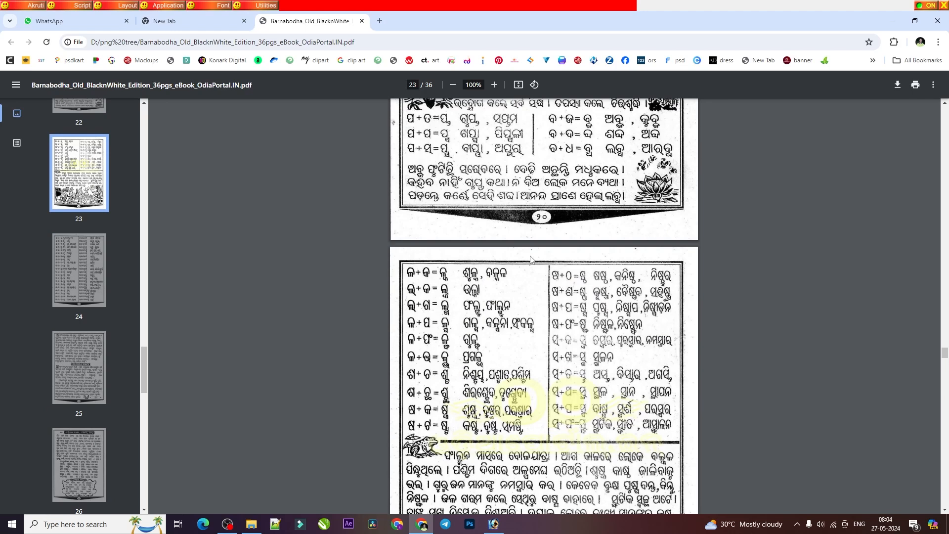
{"action": "scroll", "coordinate": [549, 261], "scroll_direction": "up", "scroll_amount": 4}
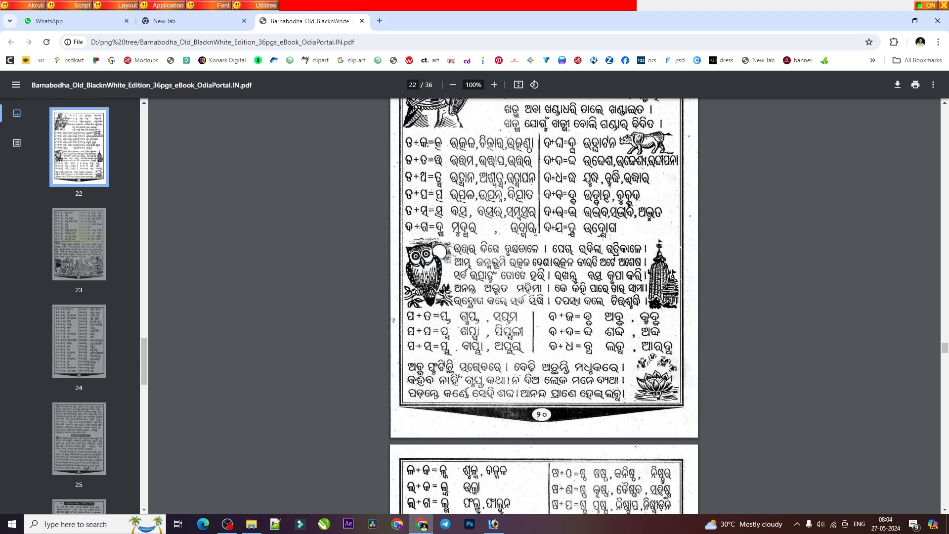
{"action": "scroll", "coordinate": [535, 231], "scroll_direction": "up", "scroll_amount": 3}
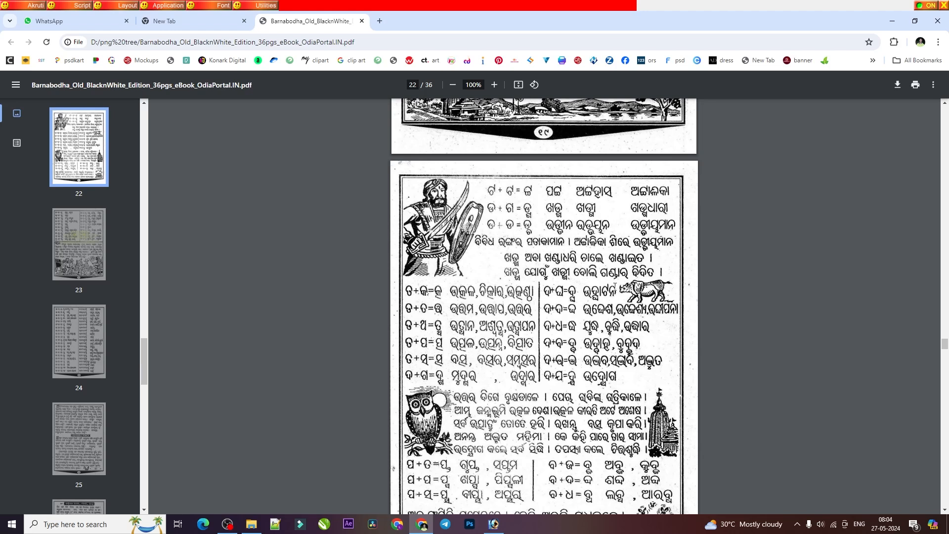
{"action": "scroll", "coordinate": [607, 282], "scroll_direction": "up", "scroll_amount": 10}
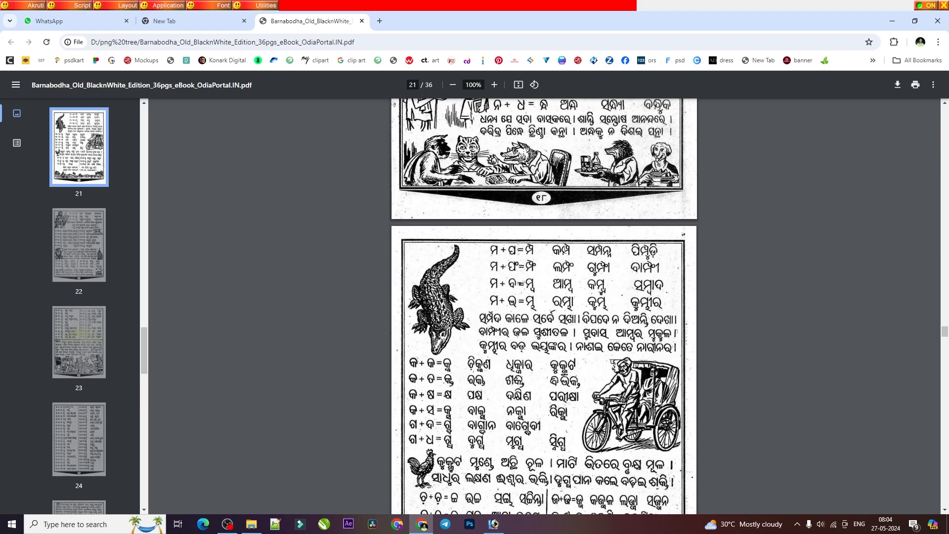
{"action": "scroll", "coordinate": [576, 236], "scroll_direction": "up", "scroll_amount": 8}
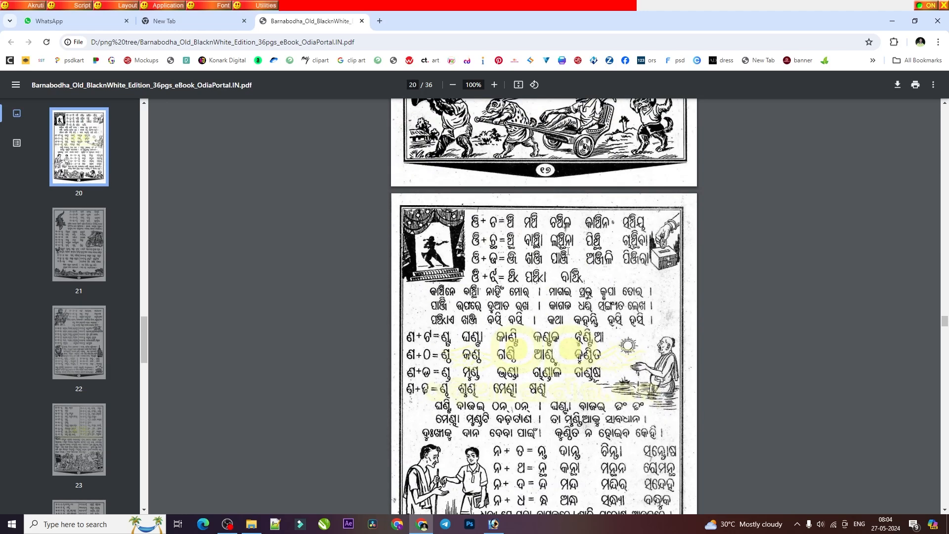
{"action": "scroll", "coordinate": [557, 383], "scroll_direction": "down", "scroll_amount": 4}
{"action": "scroll", "coordinate": [665, 169], "scroll_direction": "up", "scroll_amount": 4}
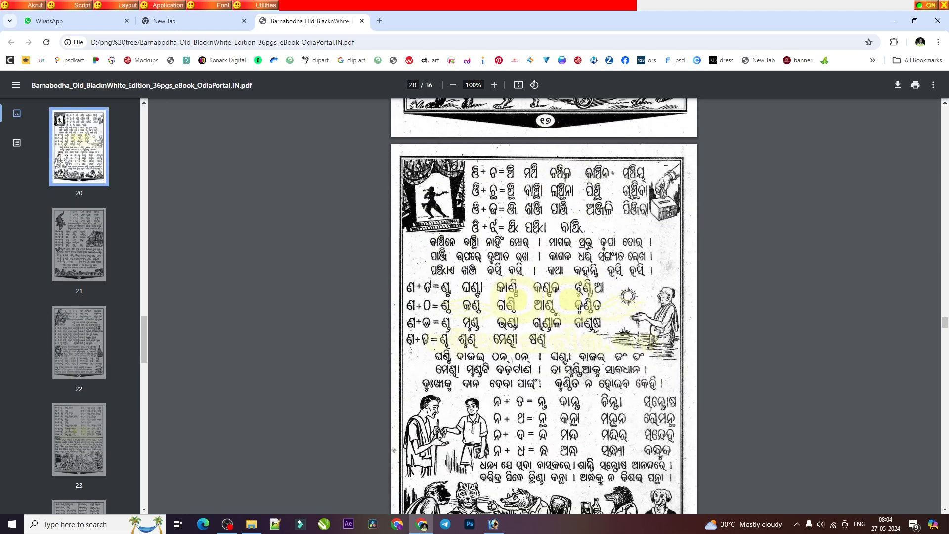
{"action": "scroll", "coordinate": [673, 153], "scroll_direction": "up", "scroll_amount": 4}
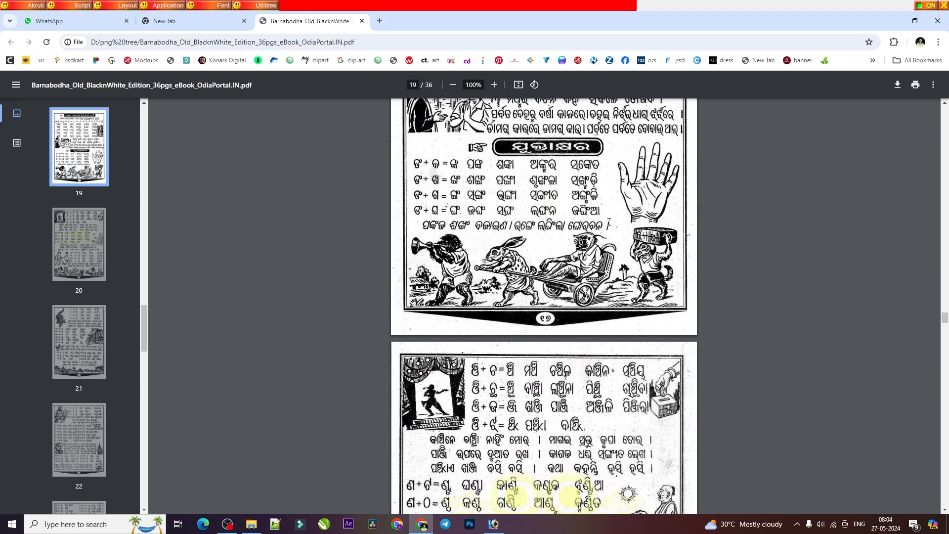